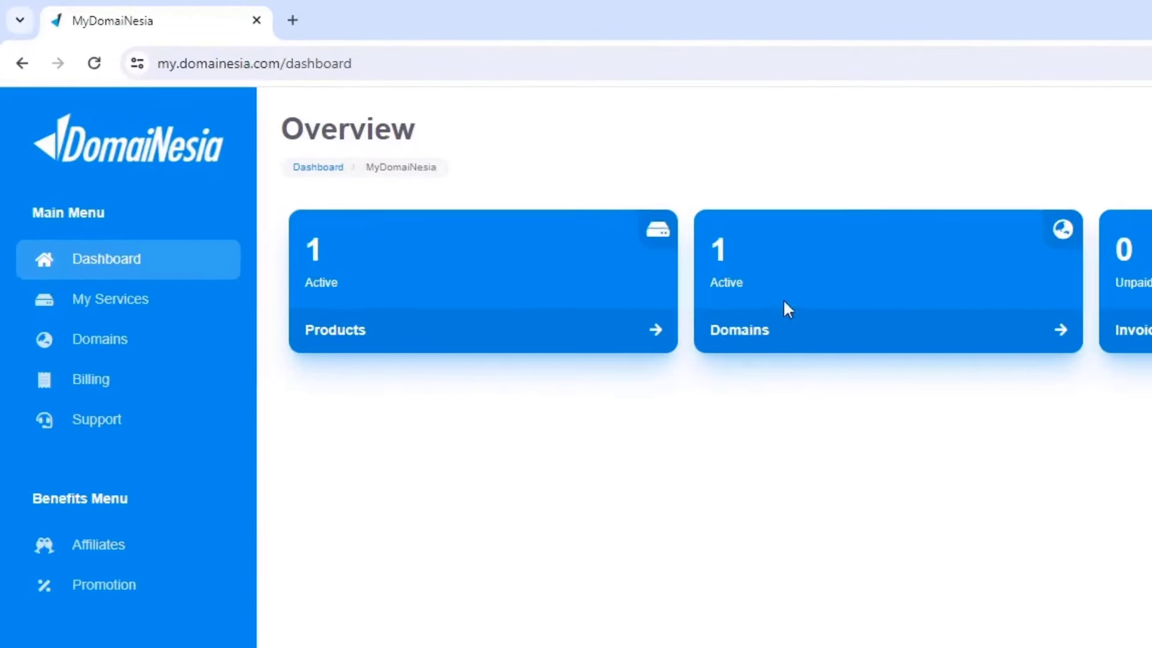
# From My Services, open the Hosting Starter product and launch its cPanel login
pyautogui.click(107, 306)
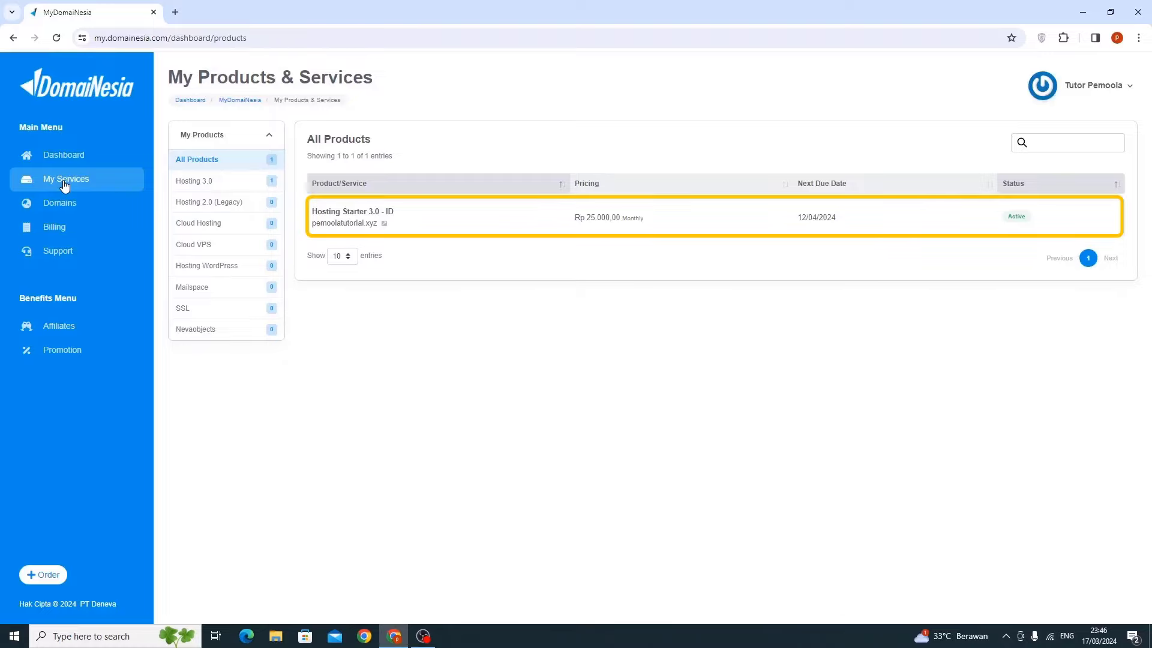
pyautogui.click(522, 223)
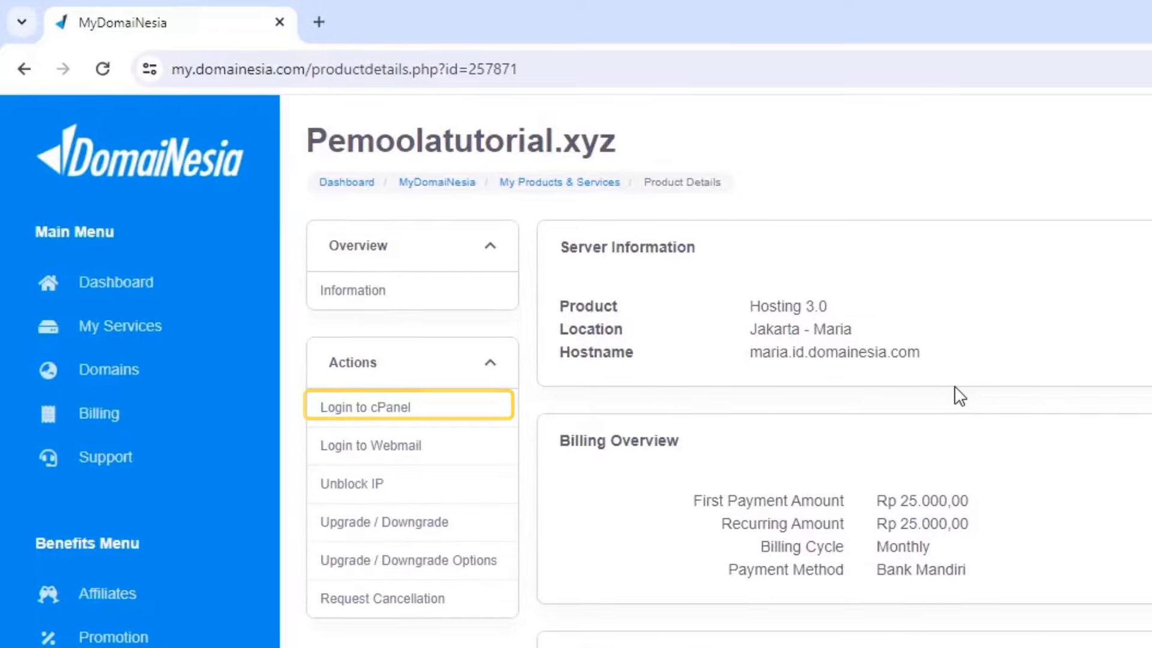
pyautogui.click(375, 407)
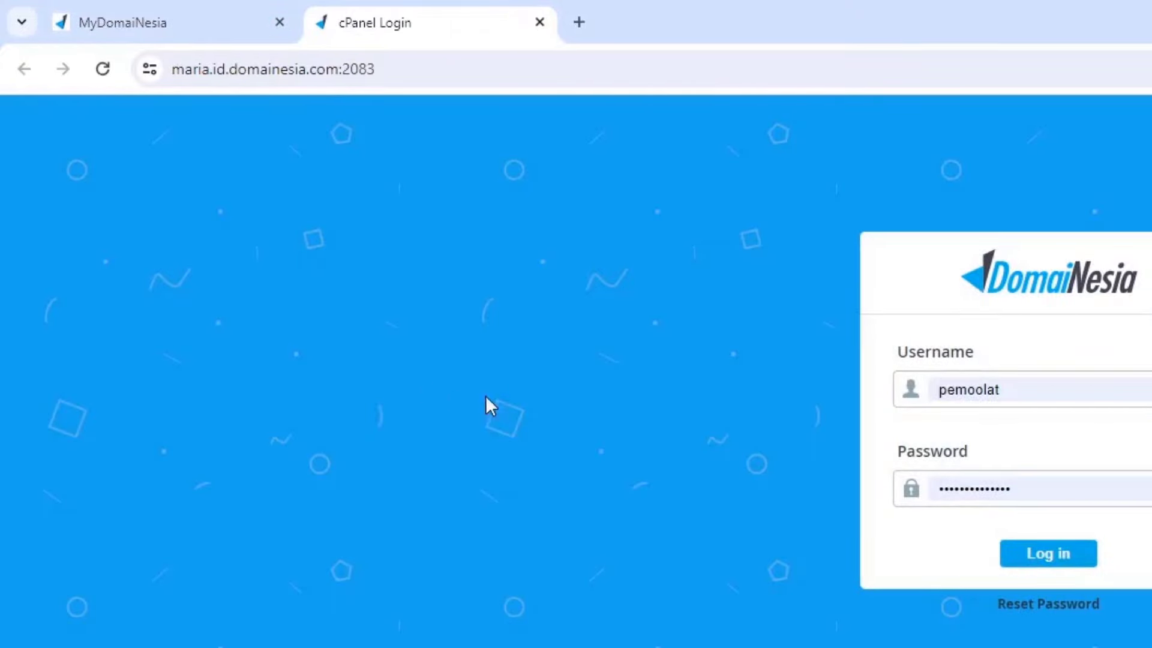
# Sign in to cPanel and open SSL/TLS Status through an 'ssl' tool search
pyautogui.click(1038, 558)
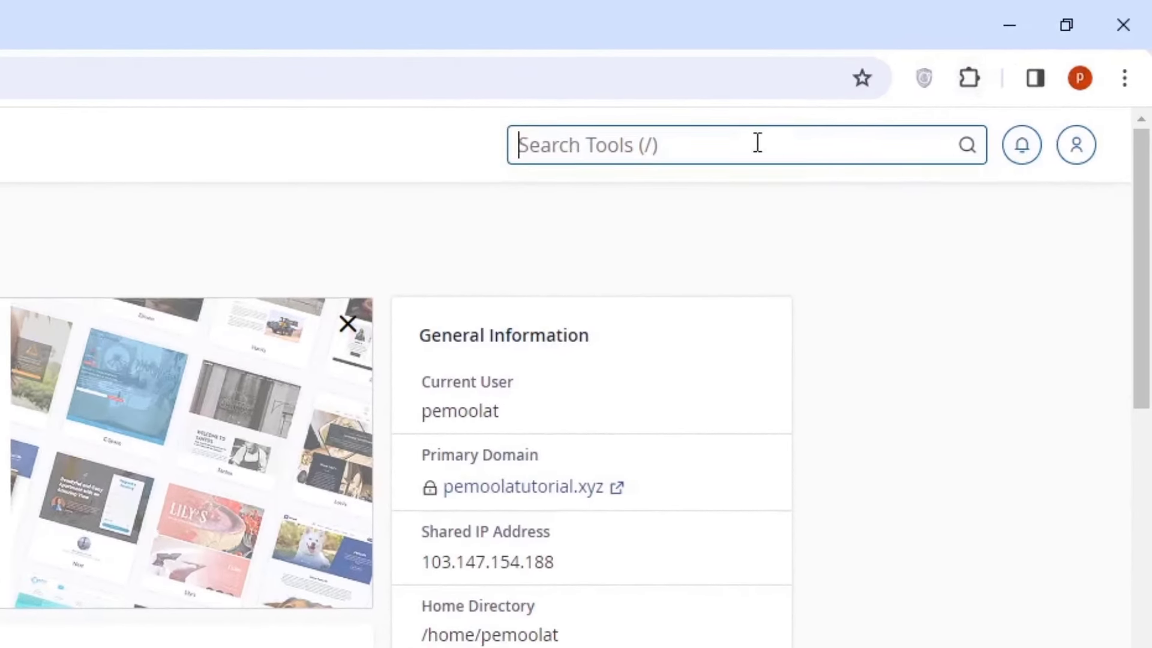
pyautogui.write('ssl')
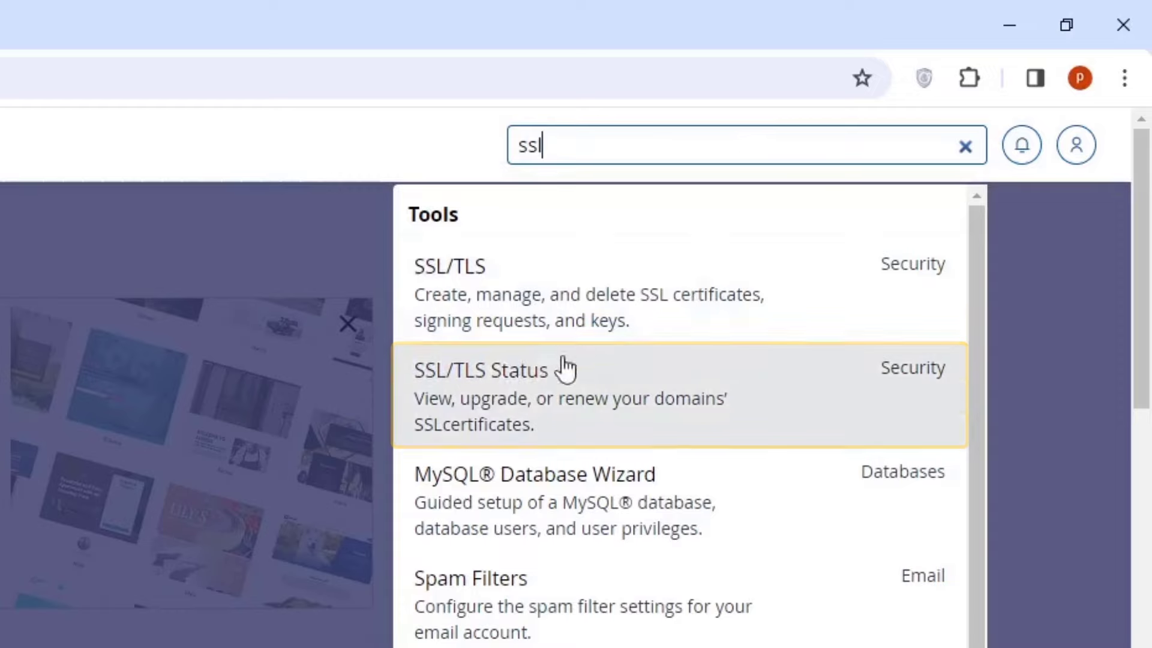
pyautogui.click(534, 384)
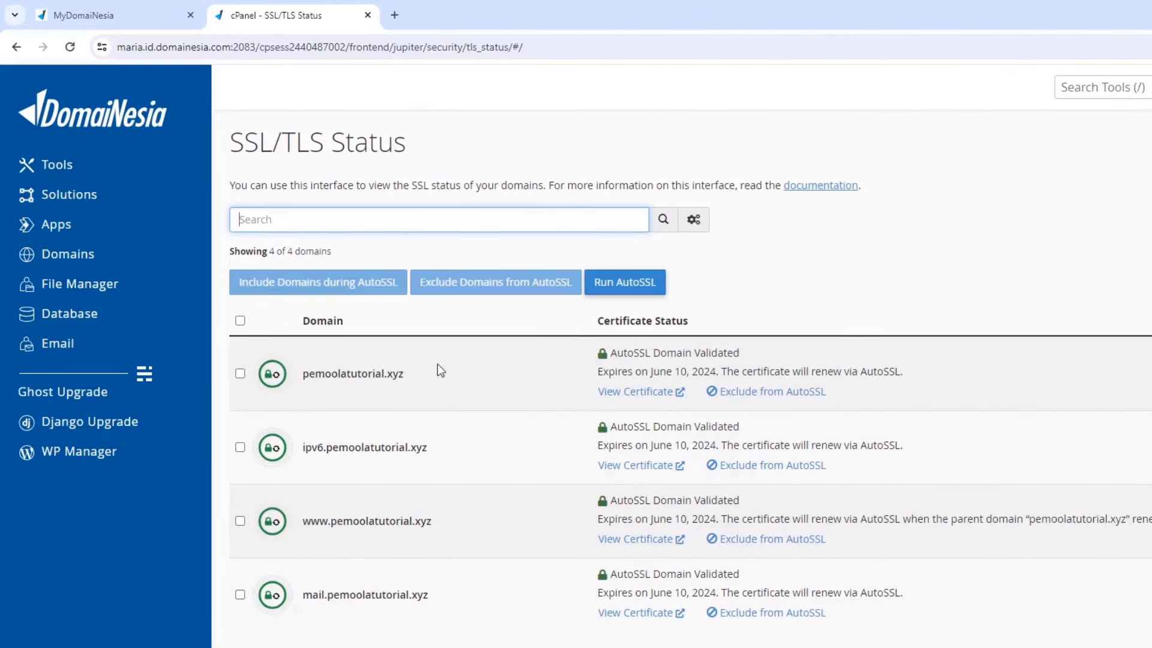
# Select all four pemoolatutorial.xyz domains and run AutoSSL on them
pyautogui.click(241, 321)
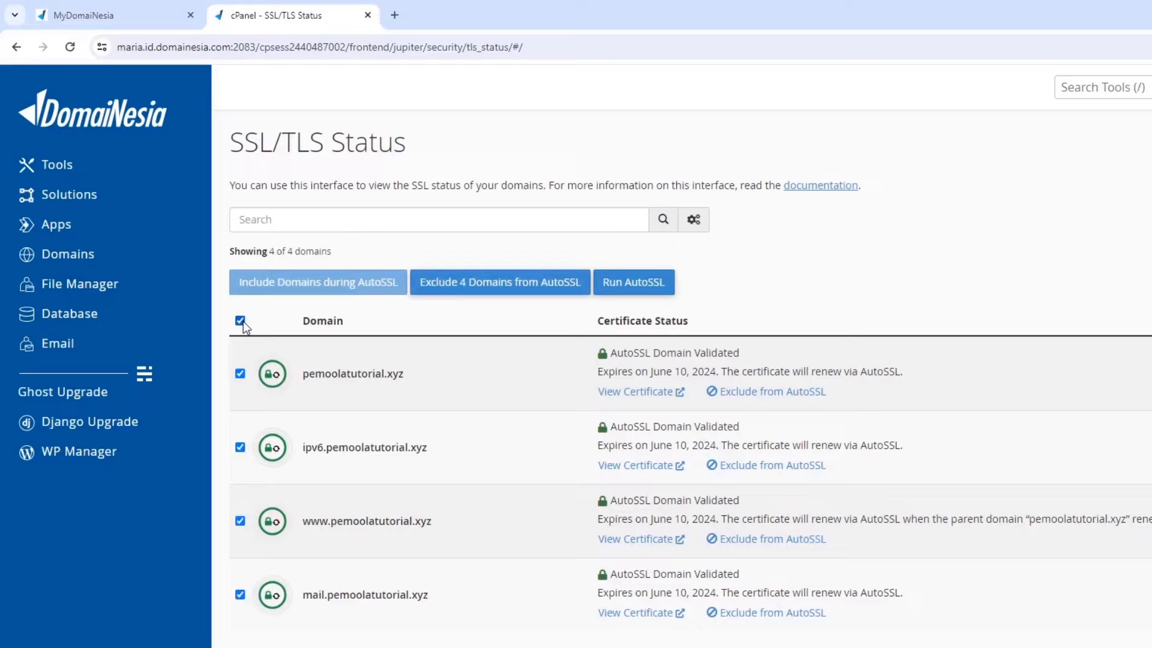
pyautogui.click(607, 285)
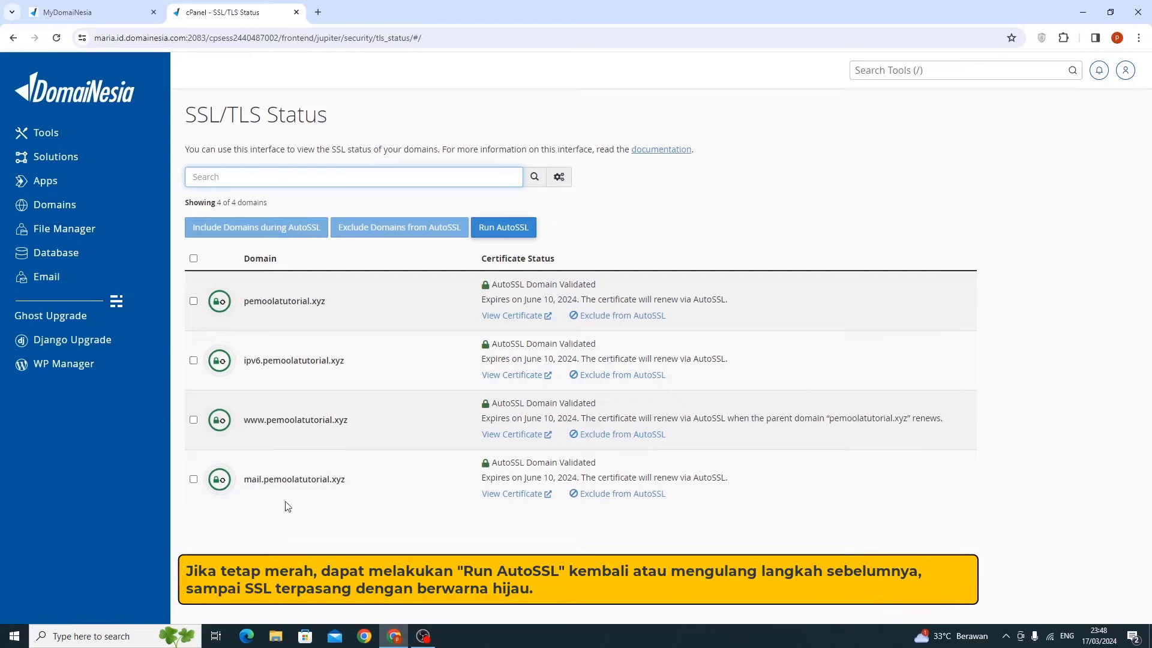
# Open Softaculous Apps Installer via a 'soft' search and start a WordPress install
pyautogui.click(875, 73)
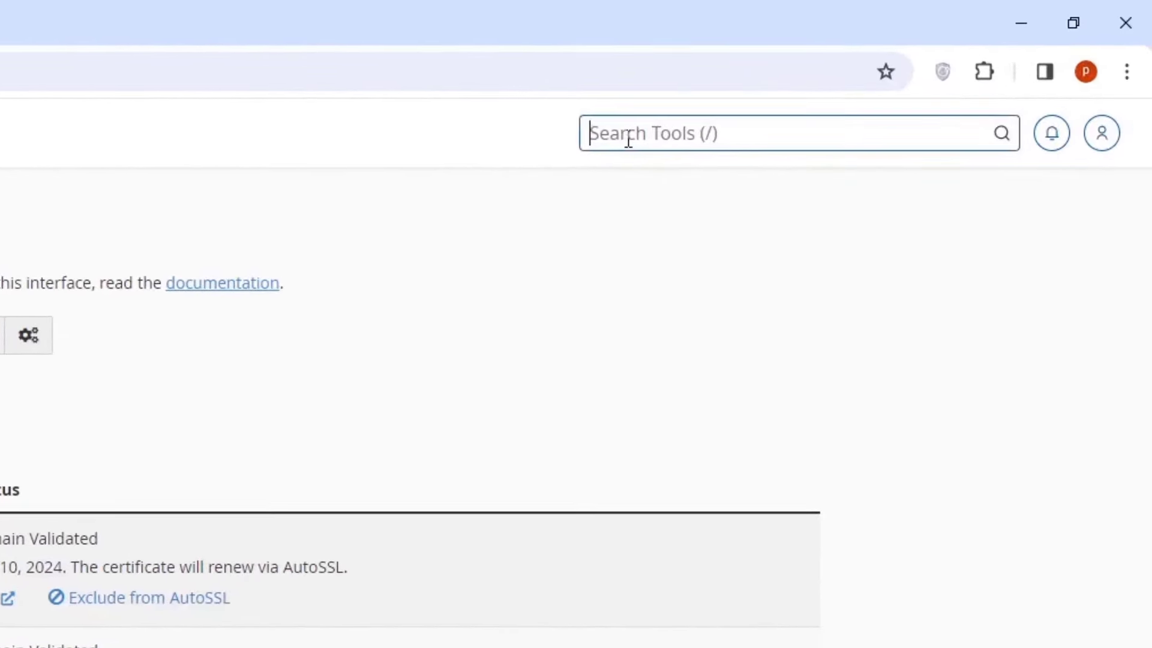
pyautogui.write('soft')
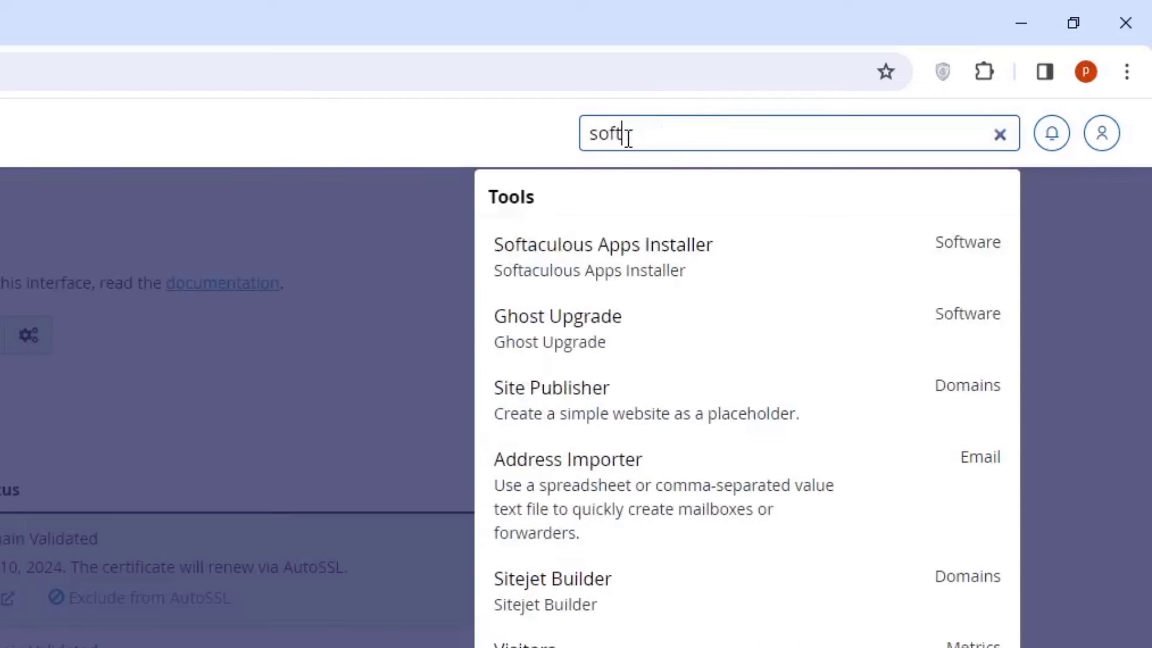
pyautogui.press('Down')
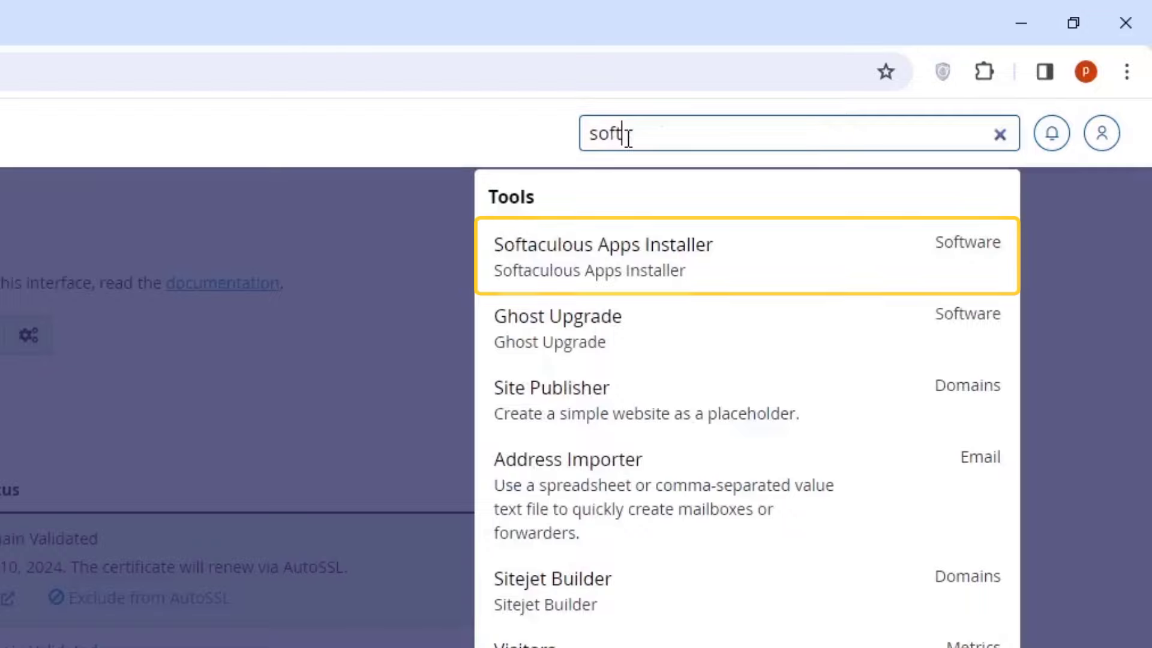
pyautogui.click(615, 276)
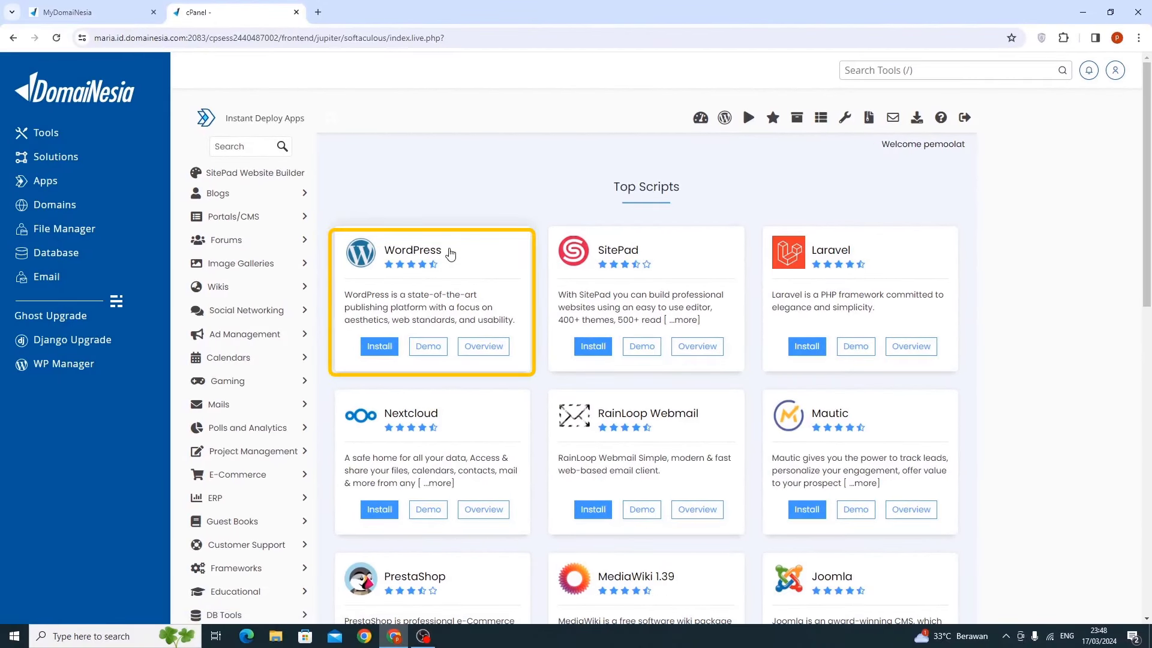
pyautogui.click(391, 347)
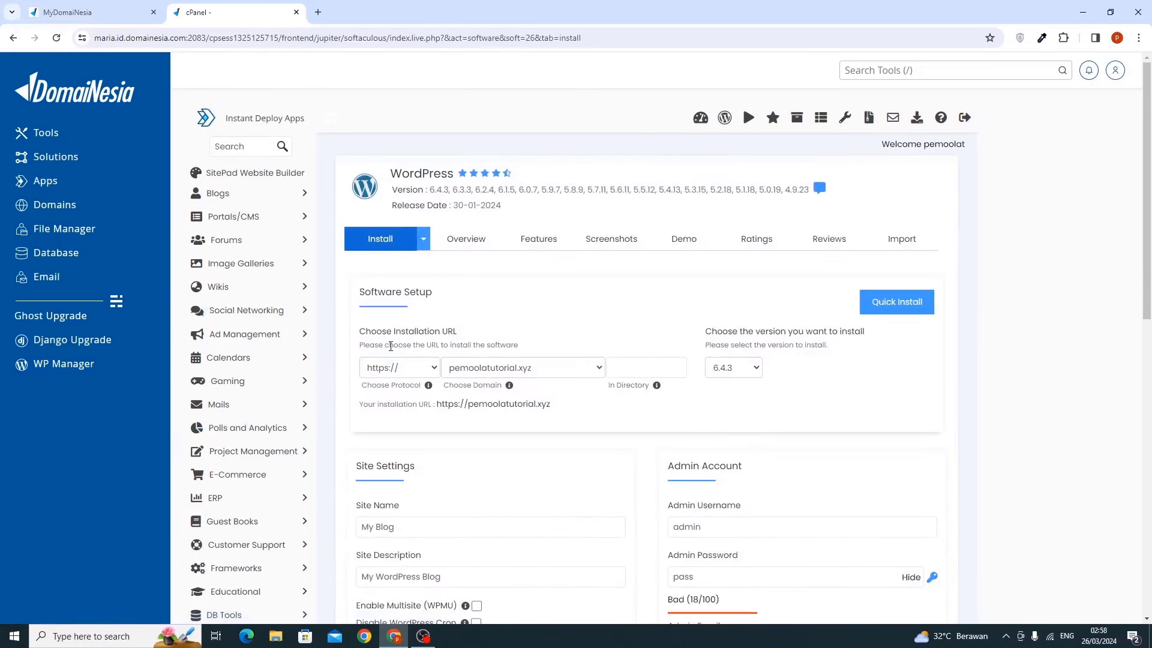
pyautogui.scroll(-2, 391, 347)
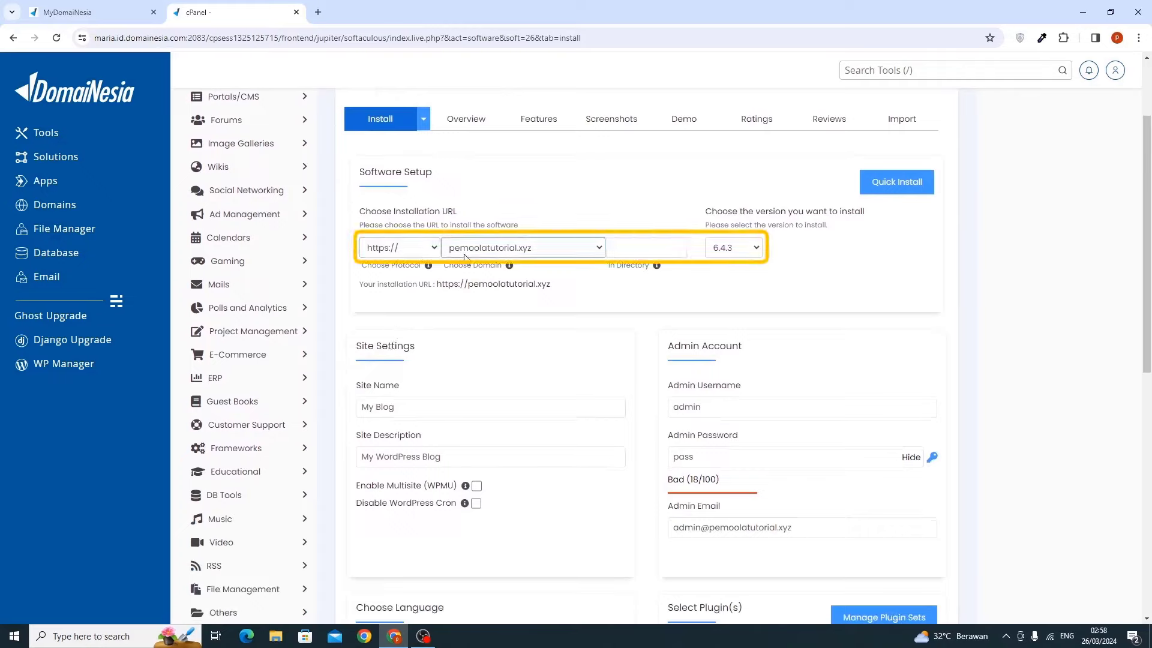
# Keep version 6.4.3, name the site 'Percetakan Pemoola' with description 'Melayani Kebutuhan Printing'
pyautogui.click(738, 248)
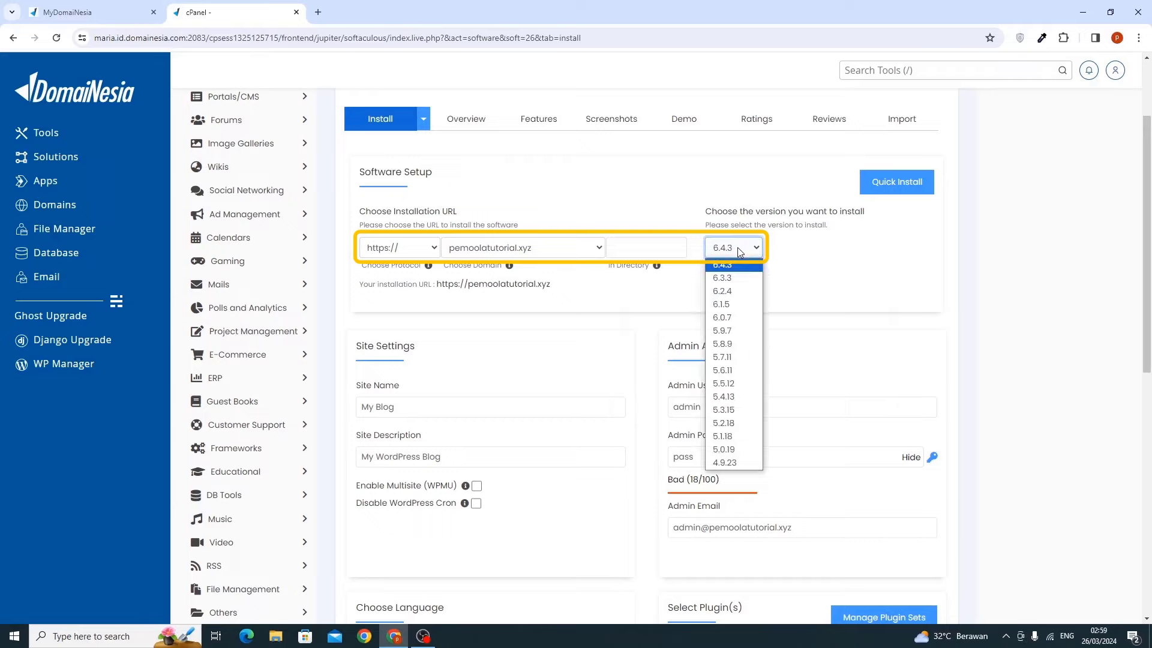
pyautogui.click(738, 247)
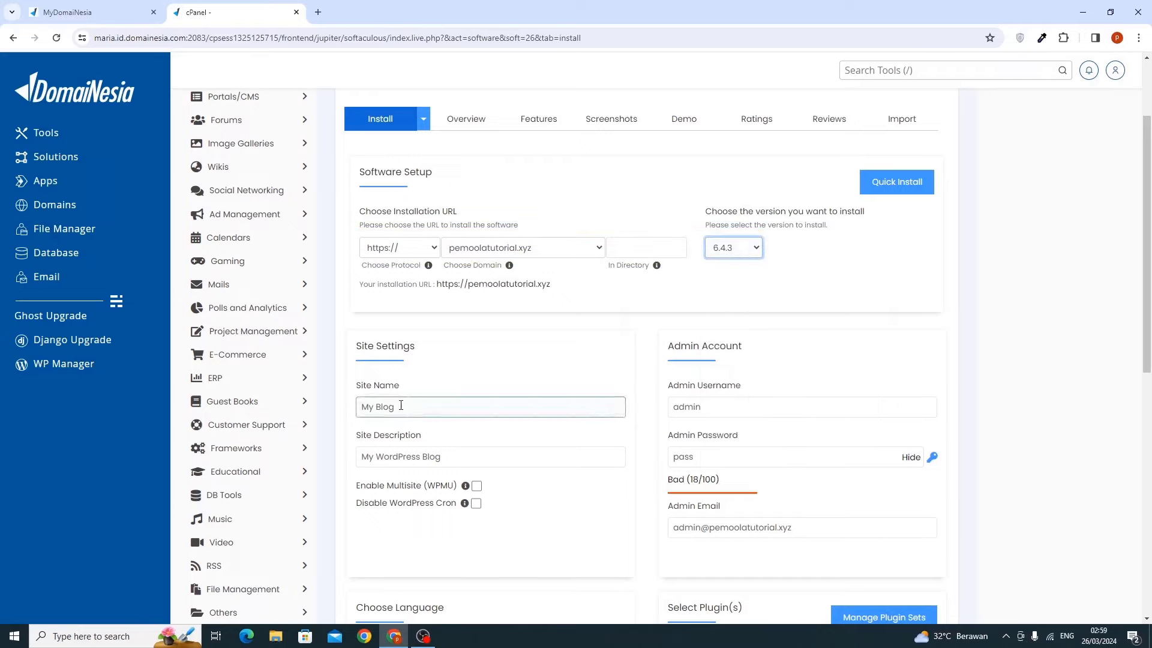
pyautogui.click(378, 403)
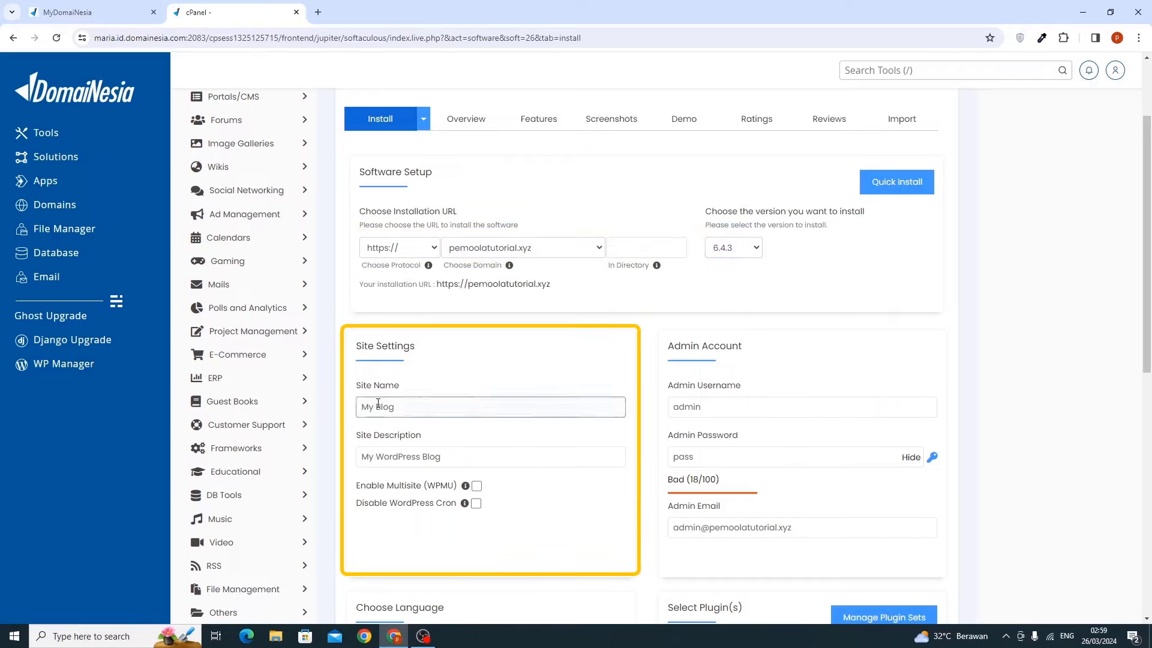
pyautogui.hotkey('ctrl', 'a')
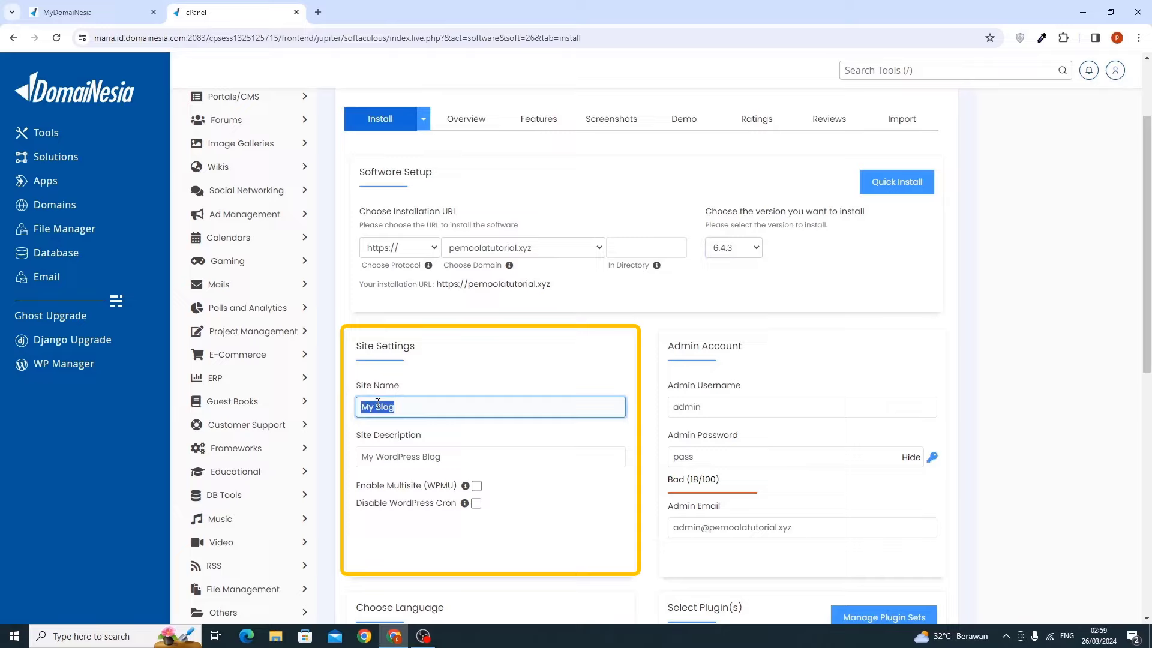
pyautogui.write('Percetakan Pemoola')
pyautogui.click(384, 448)
pyautogui.hotkey('ctrl', 'a')
pyautogui.write('Melayani Kebutuhan Printing')
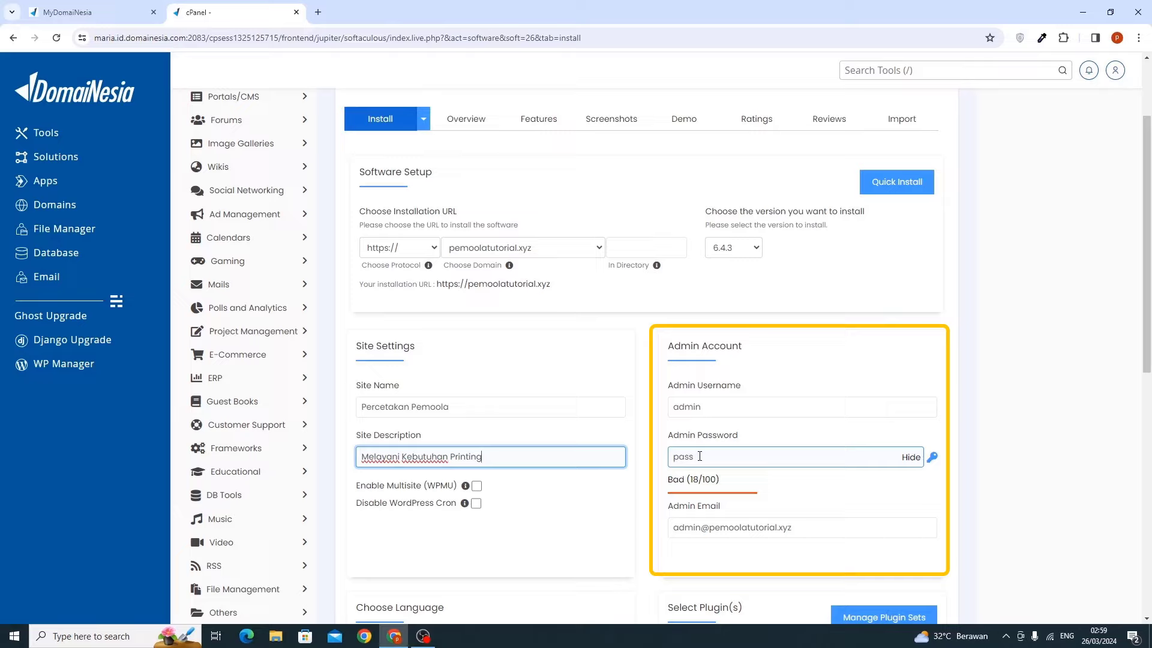
# Replace the admin username and generate a strong random admin password, copying it
pyautogui.doubleClick(704, 409)
pyautogui.write('mimipemoola')
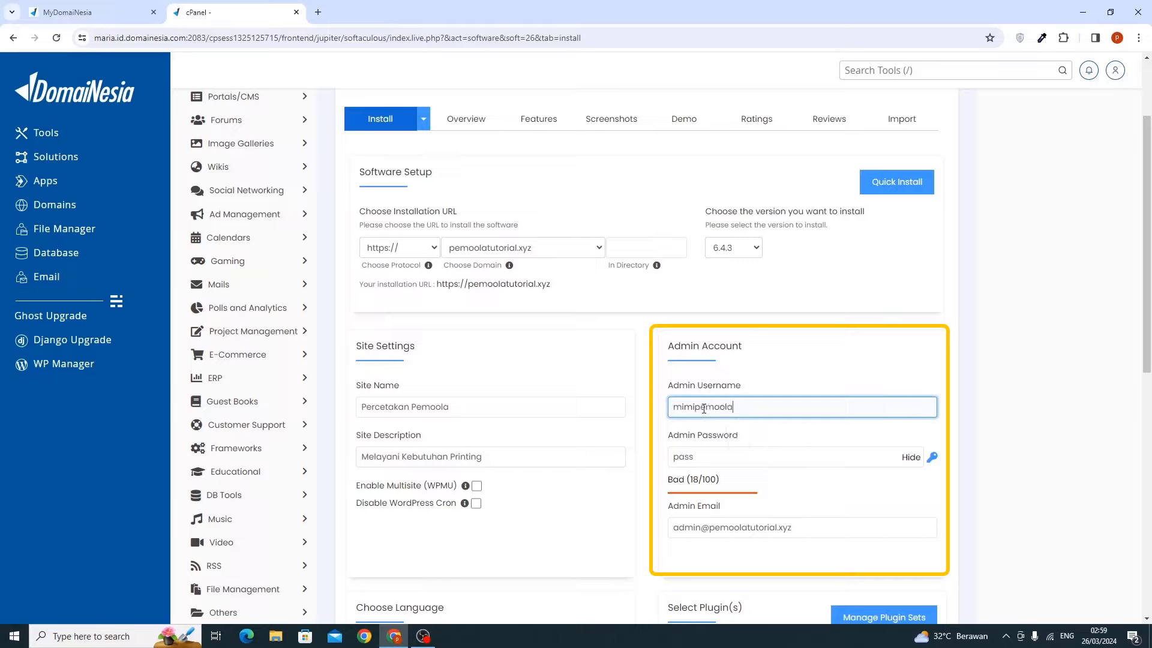
pyautogui.doubleClick(703, 408)
pyautogui.click(706, 409)
pyautogui.click(910, 457)
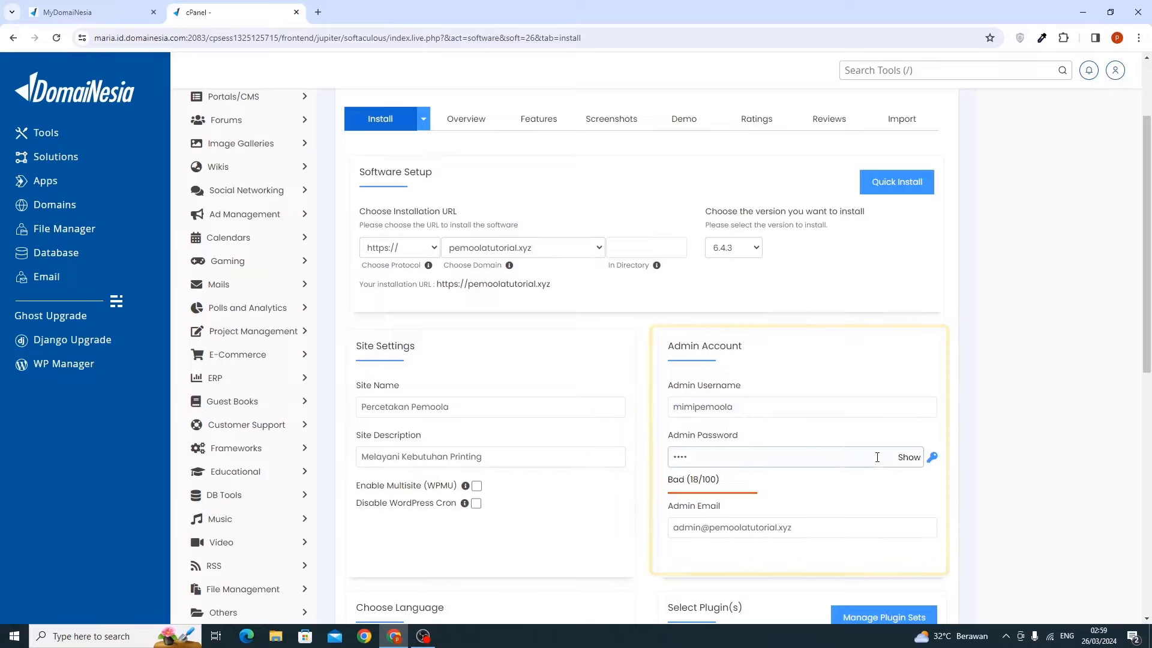
pyautogui.click(932, 457)
pyautogui.click(909, 457)
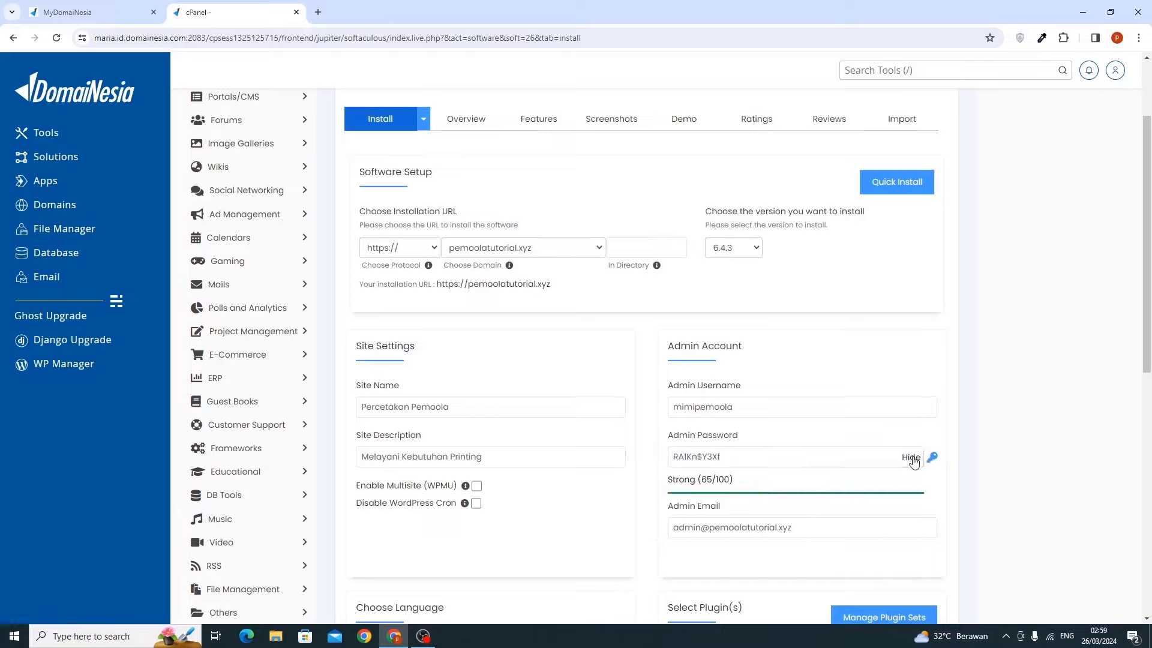
pyautogui.moveTo(722, 460); pyautogui.dragTo(652, 466)
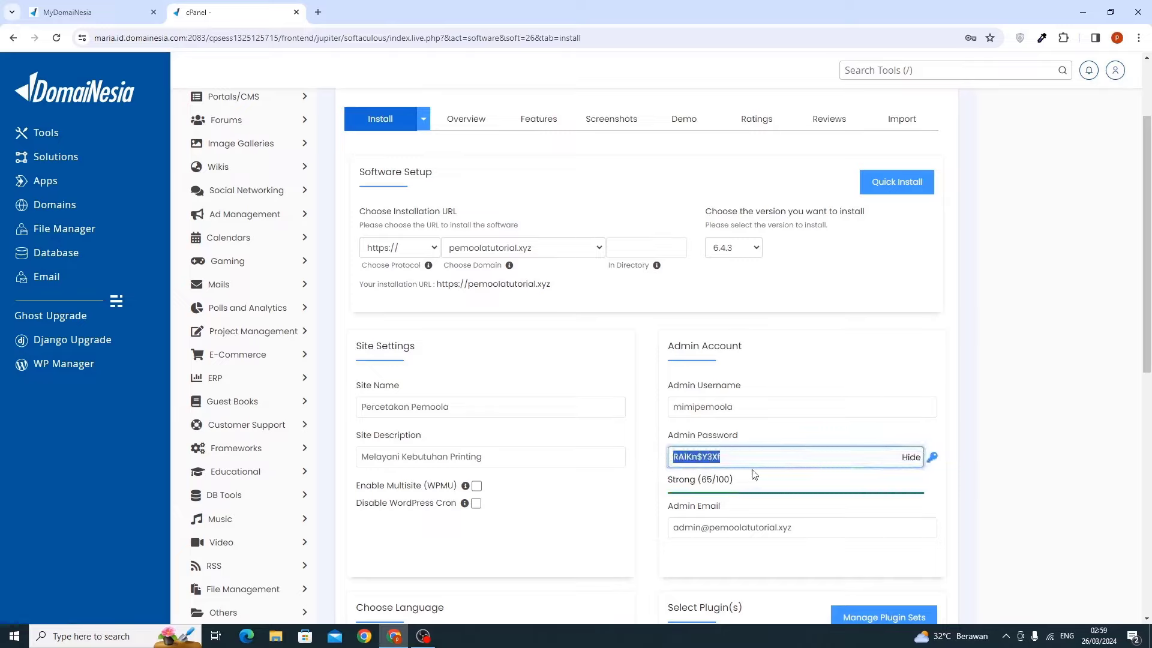
# Set the installation language to Indonesian and submit the WordPress install
pyautogui.scroll(-5, 598, 449)
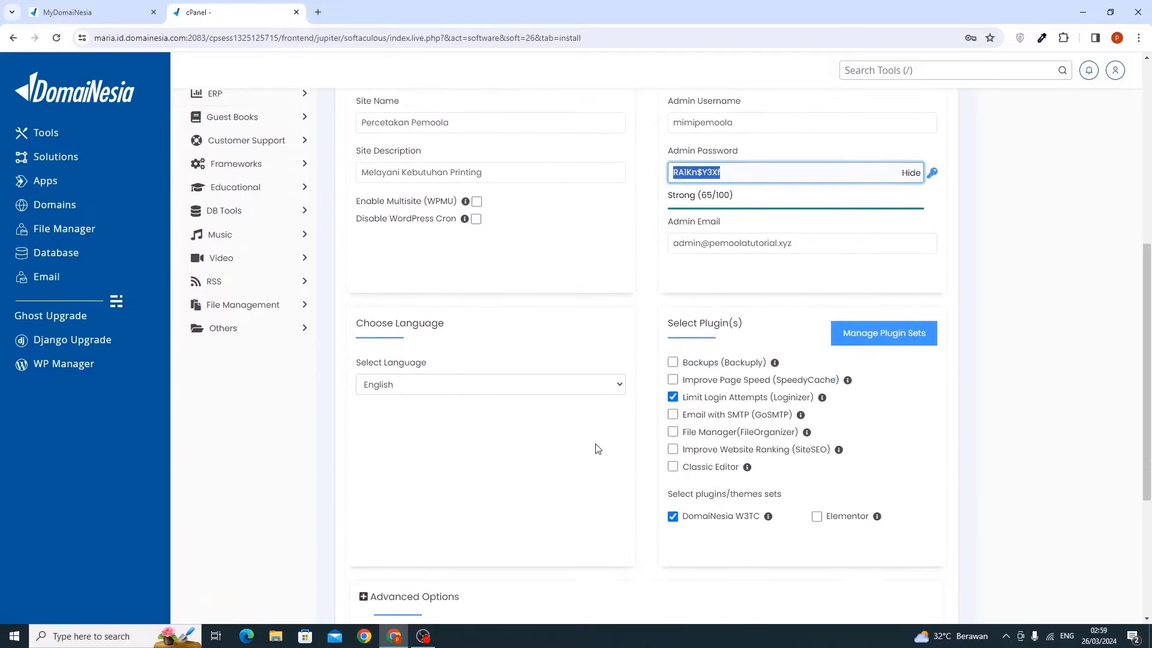
pyautogui.click(376, 369)
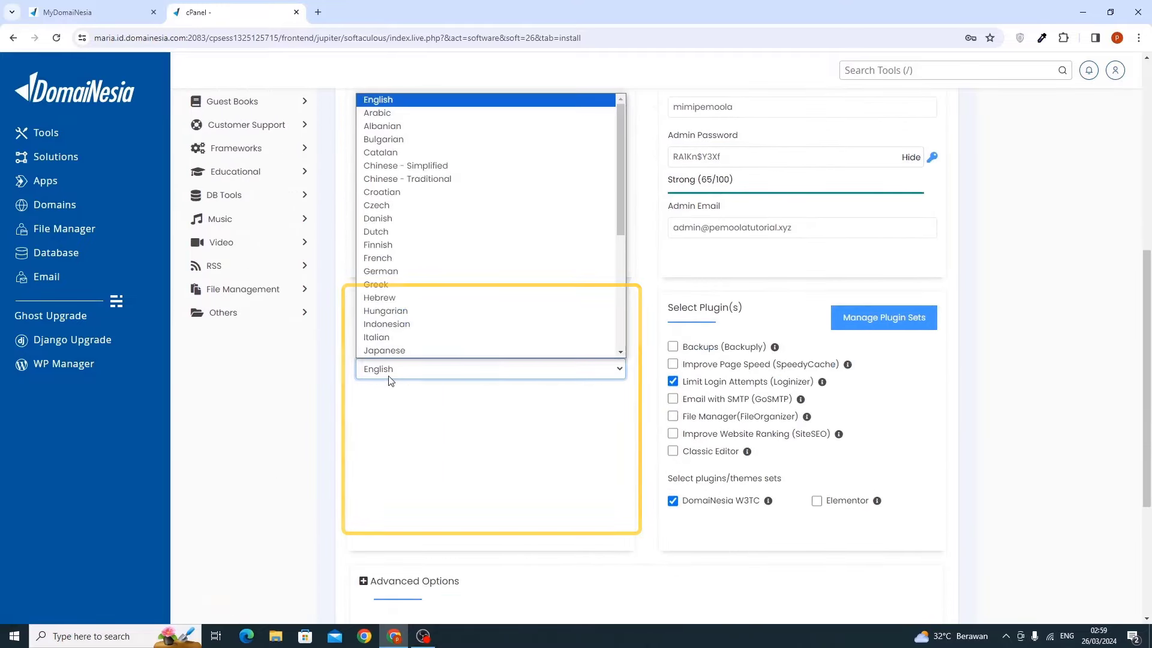
pyautogui.click(388, 327)
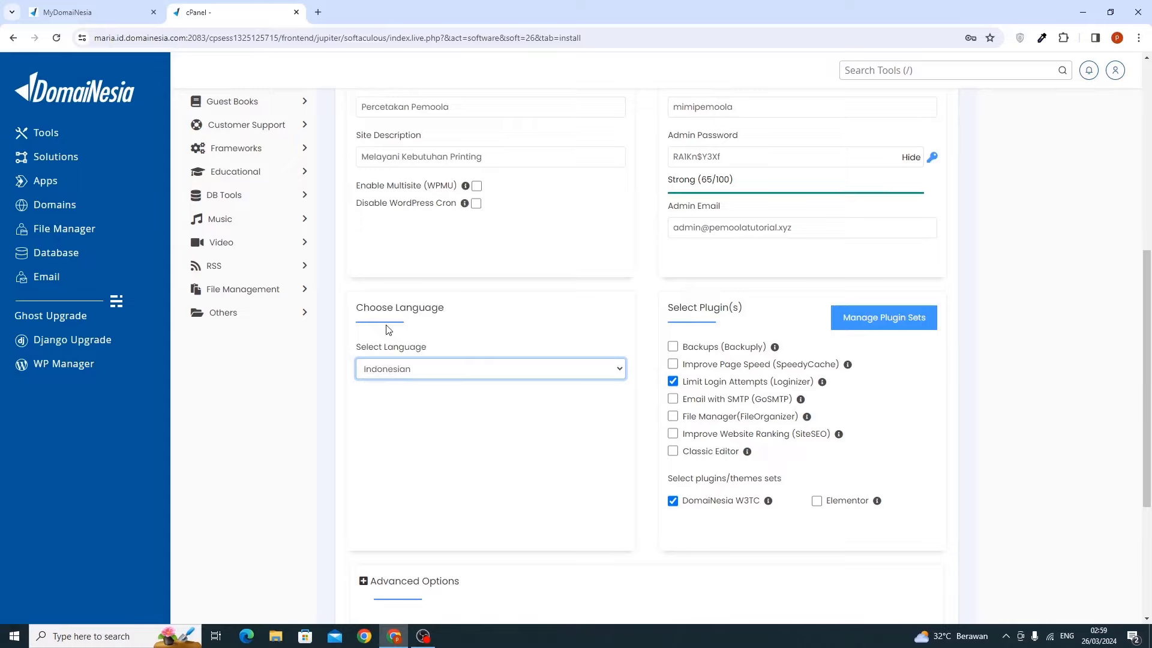
pyautogui.scroll(-4, 388, 329)
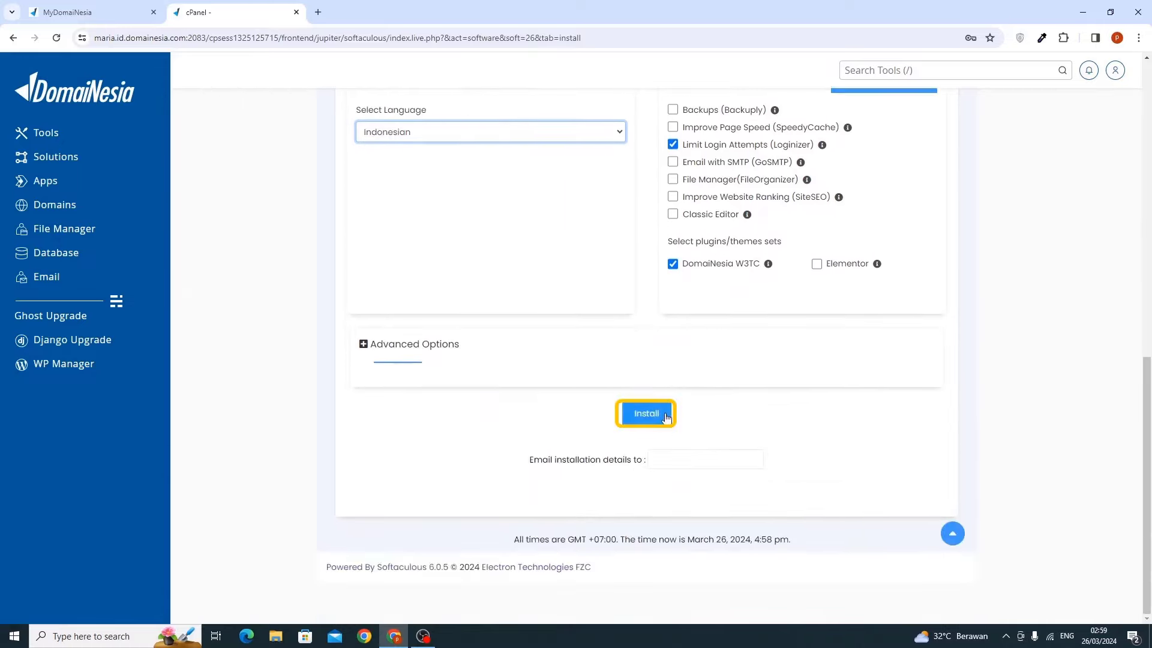
pyautogui.click(662, 416)
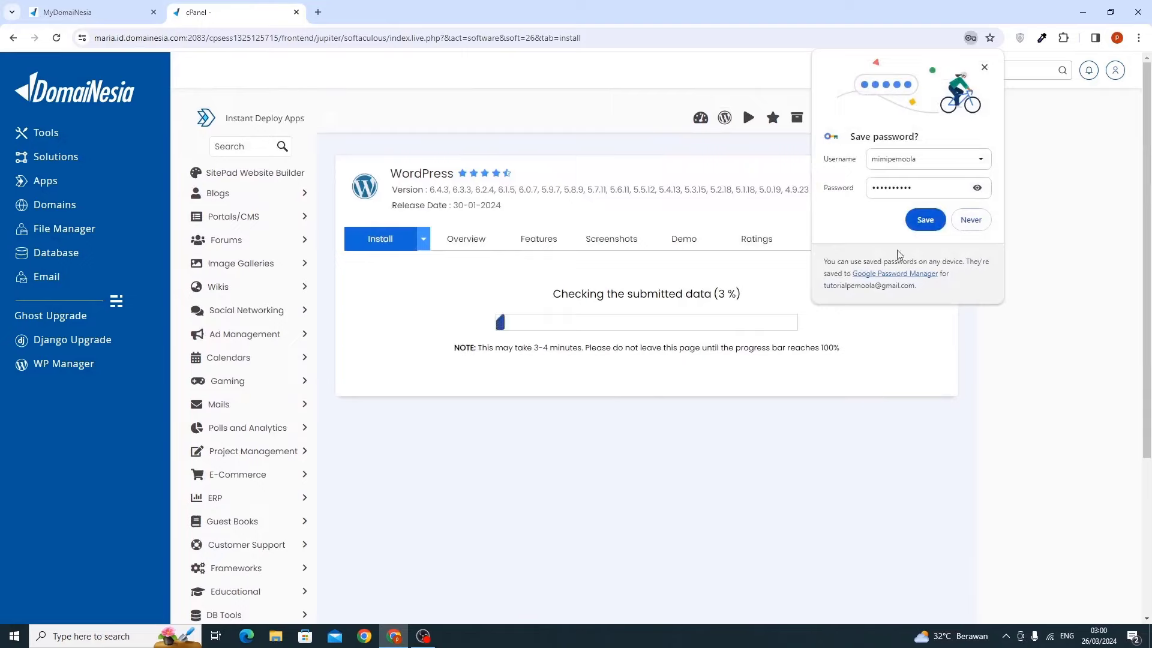
pyautogui.click(924, 220)
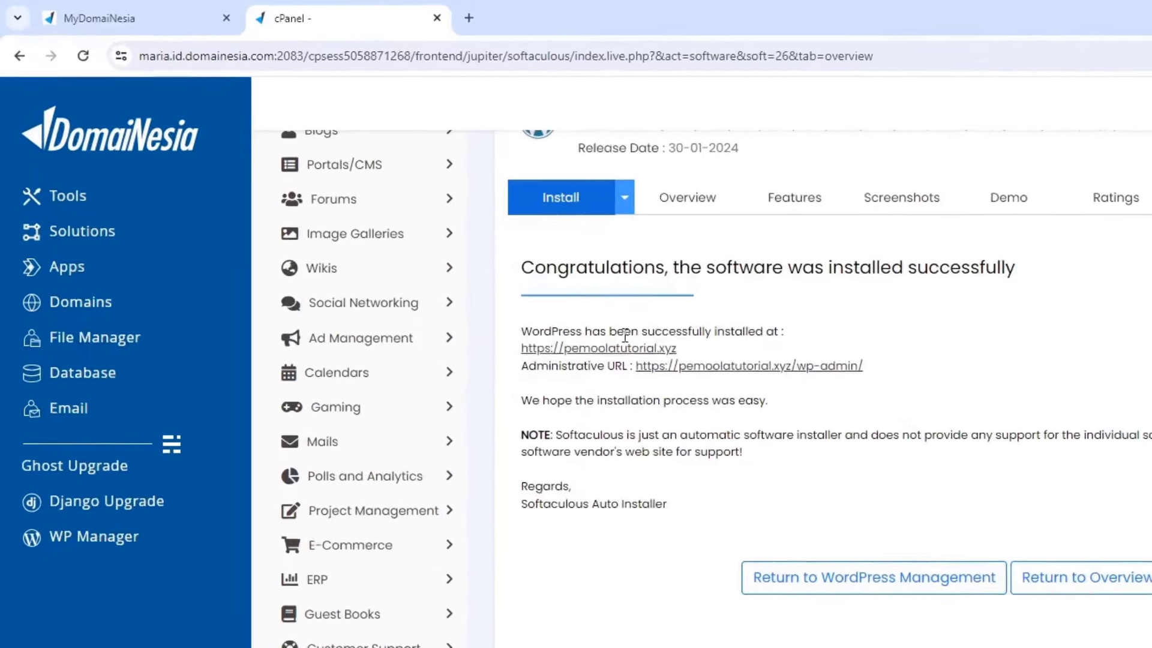
pyautogui.scroll(2, 579, 374)
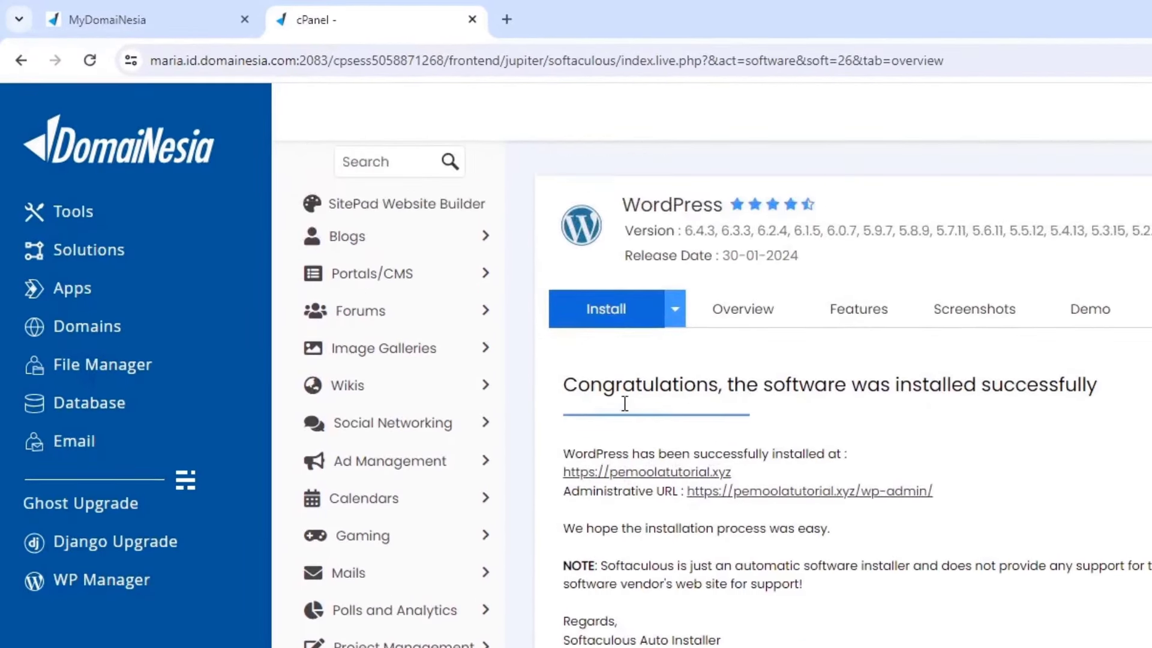
pyautogui.click(663, 472)
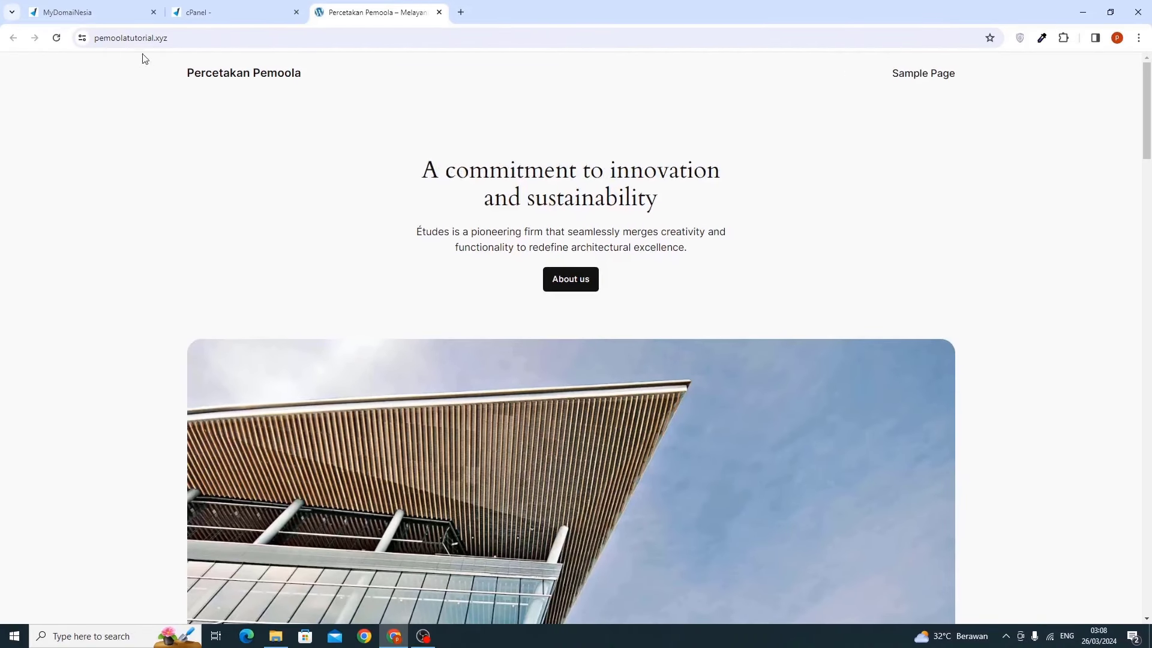
# Go to the site's /wp-admin and log in with the saved admin credentials
pyautogui.click(204, 38)
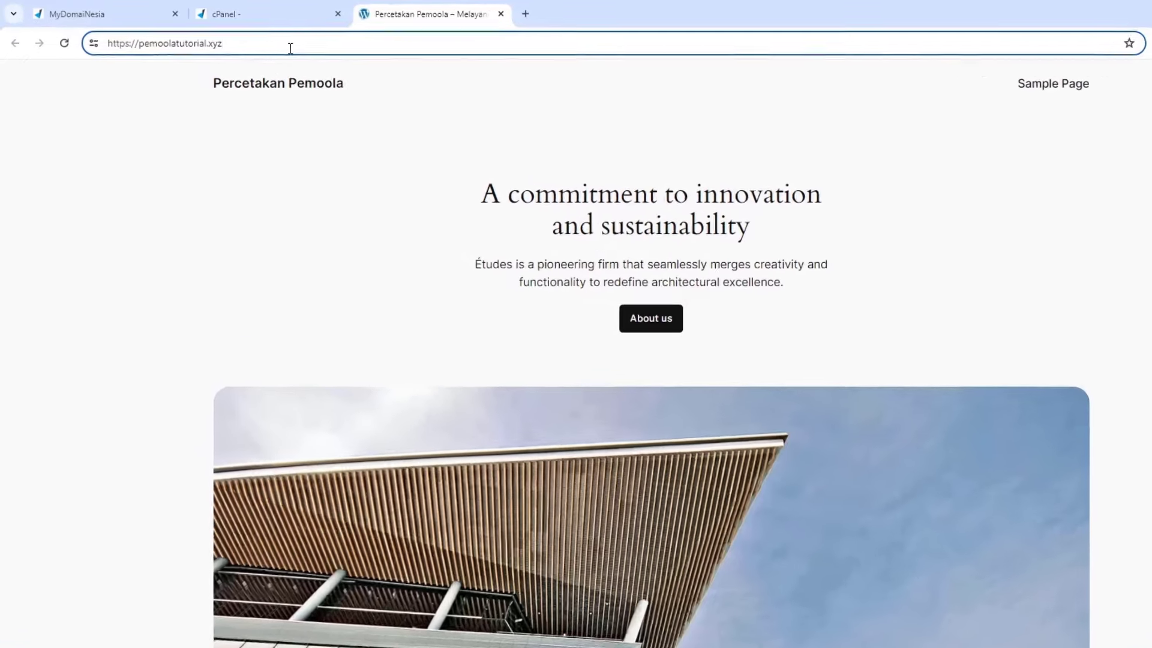
pyautogui.write('/')
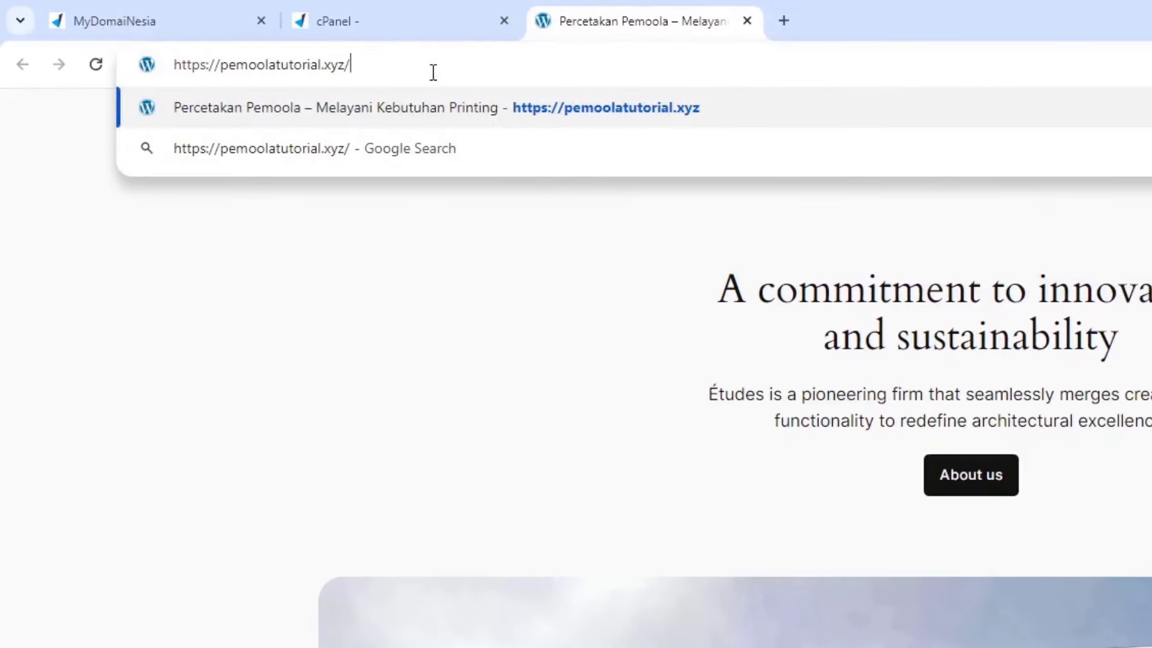
pyautogui.write('wp-admin')
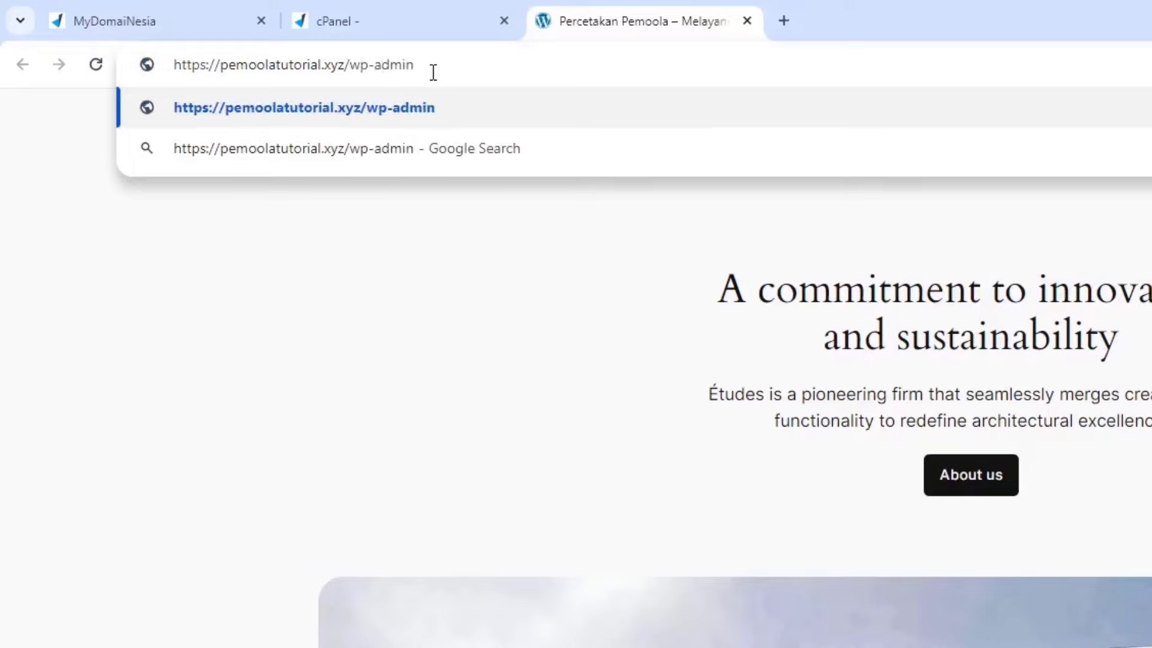
pyautogui.press('Return')
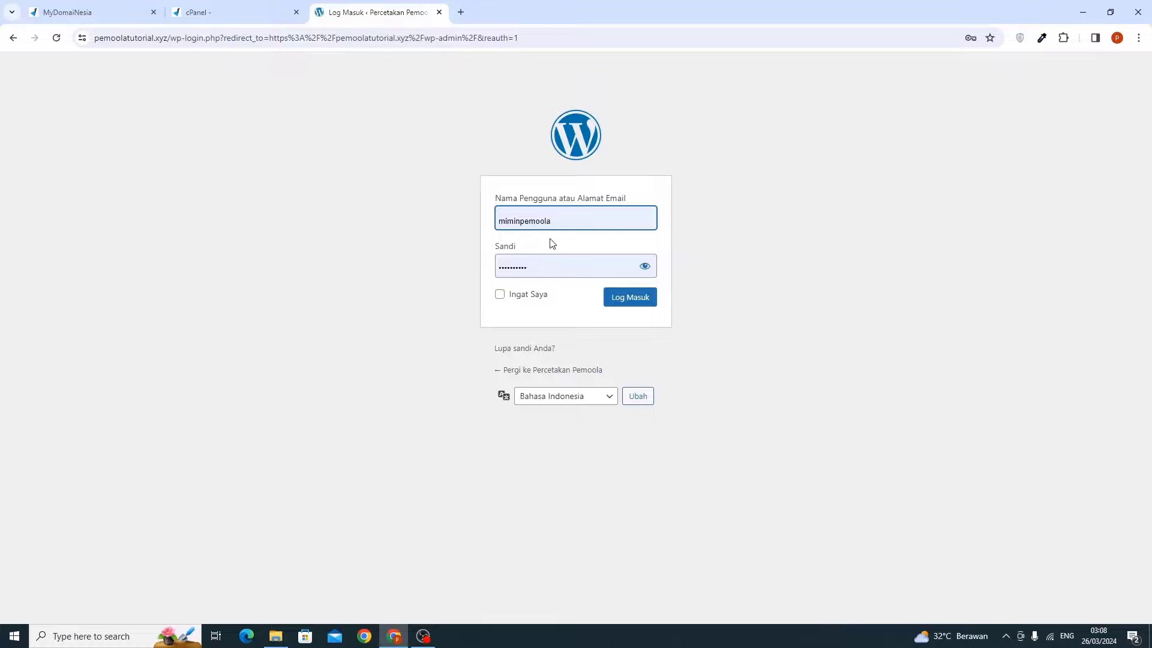
pyautogui.doubleClick(607, 270)
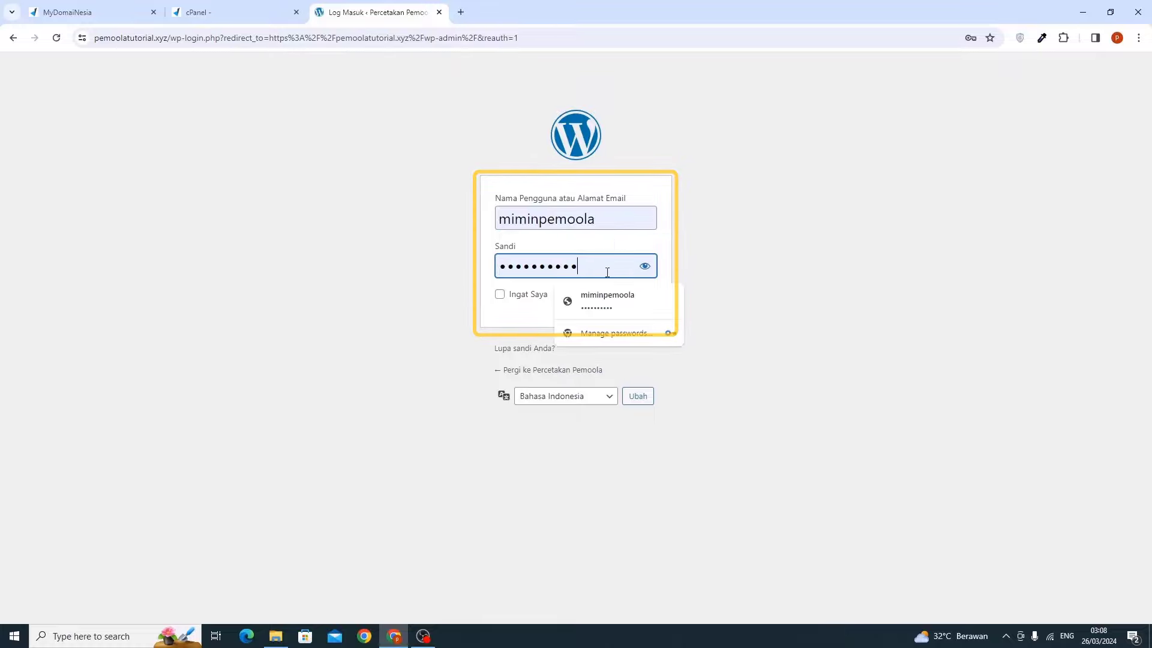
pyautogui.click(607, 271)
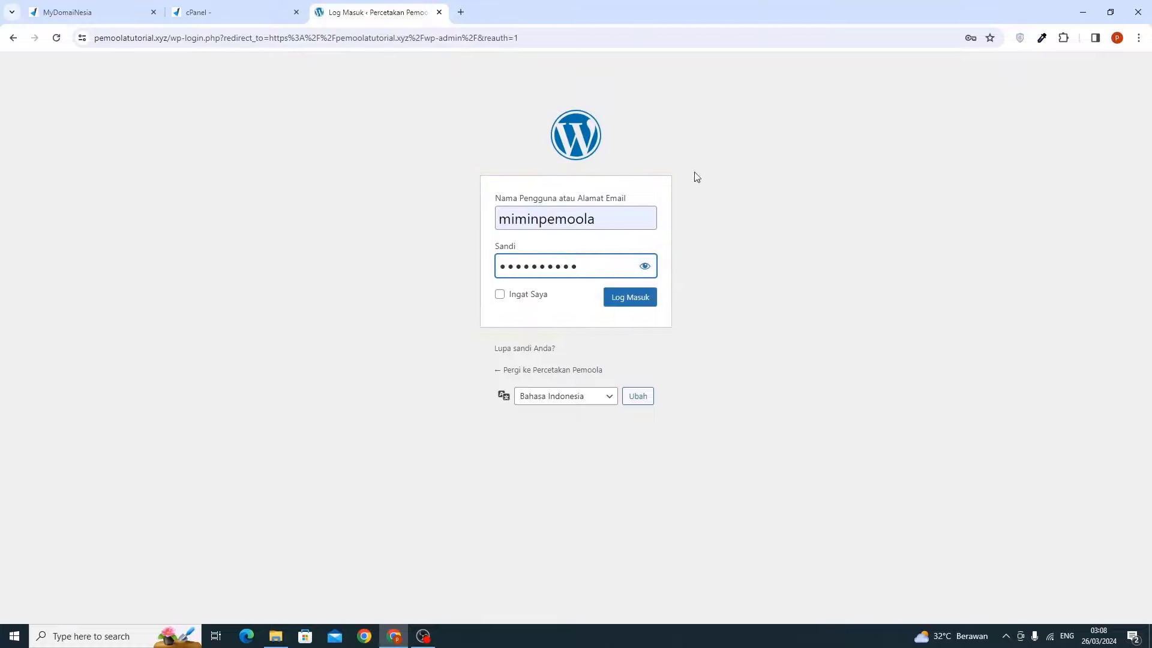
pyautogui.click(612, 299)
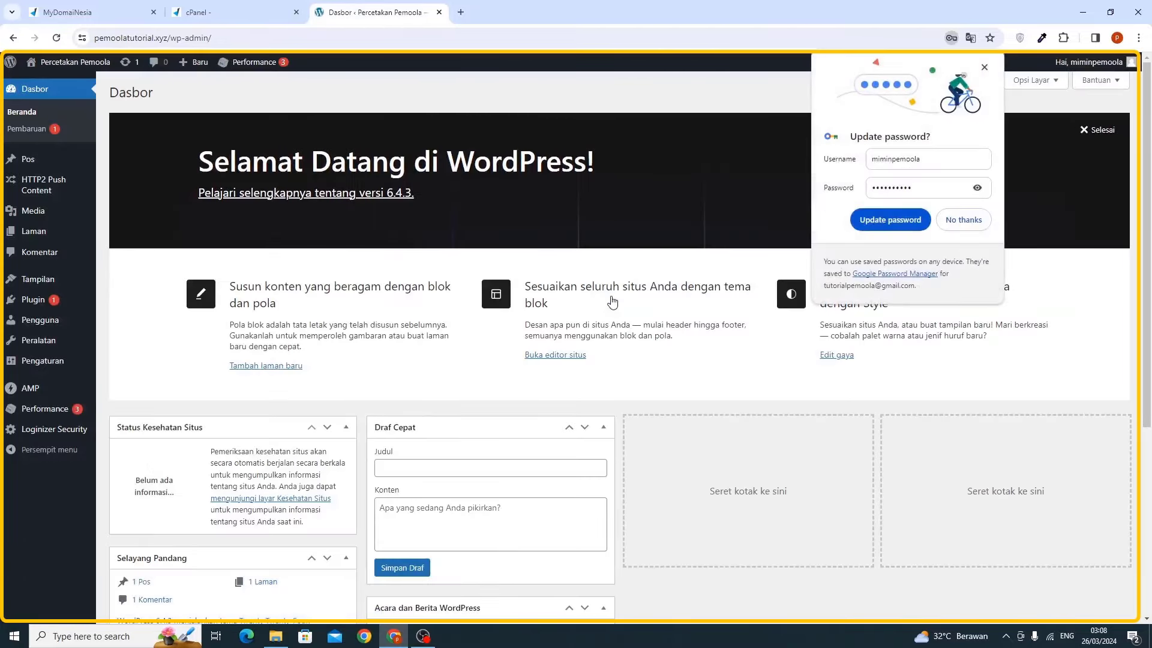
# Update the stored password in Chrome, then close the MyDomaiNesia and cPanel tabs
pyautogui.click(883, 220)
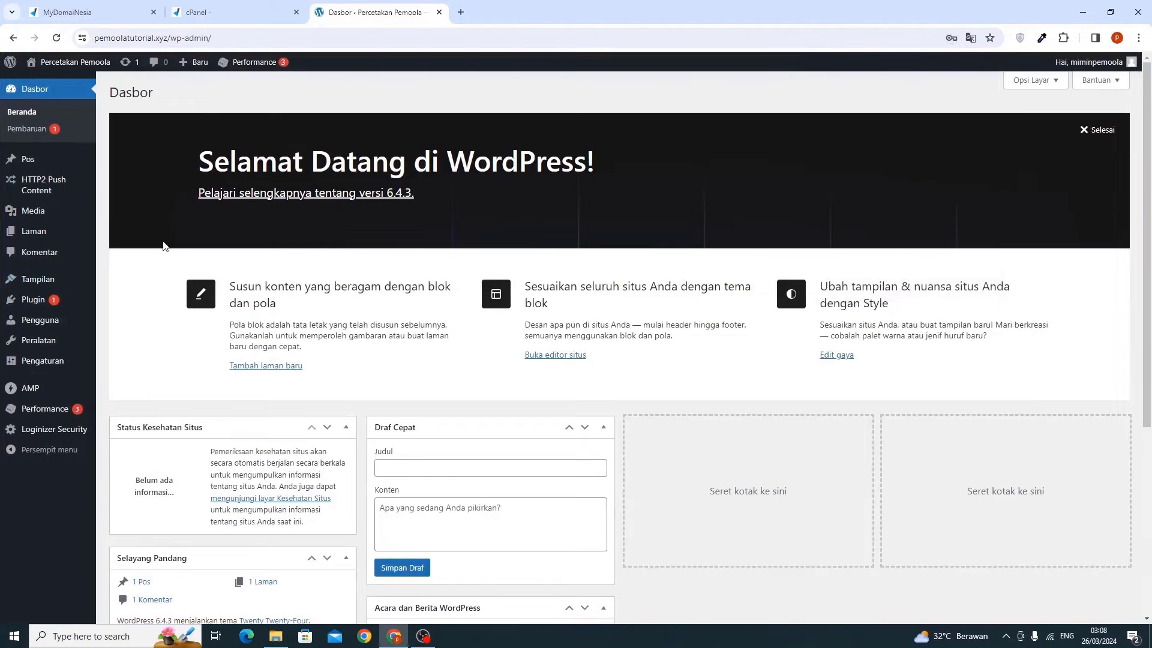
pyautogui.click(153, 12)
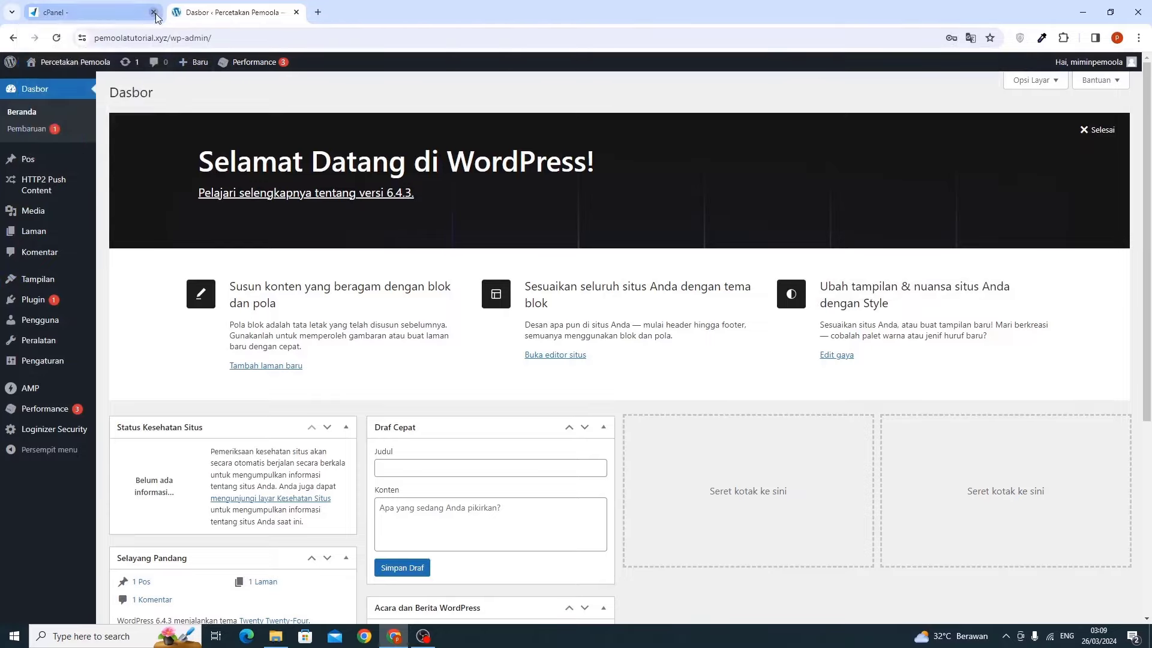
pyautogui.click(153, 12)
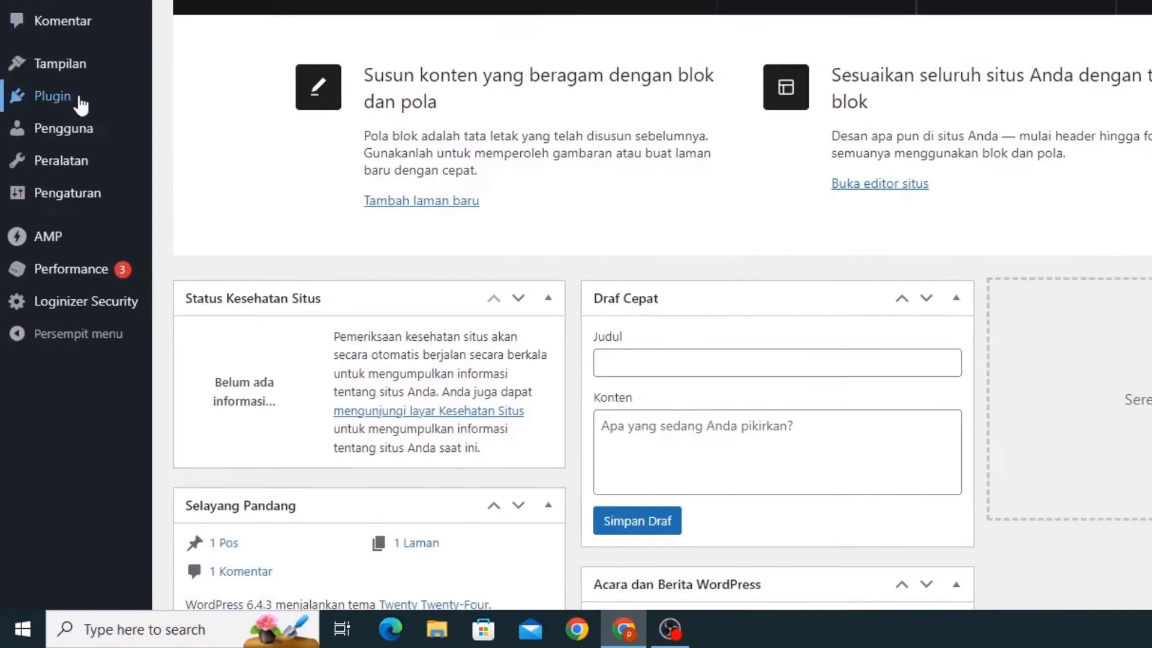
# Search 'elementor' in Add Plugins, install and activate it, and skip onboarding
pyautogui.moveTo(50, 303)
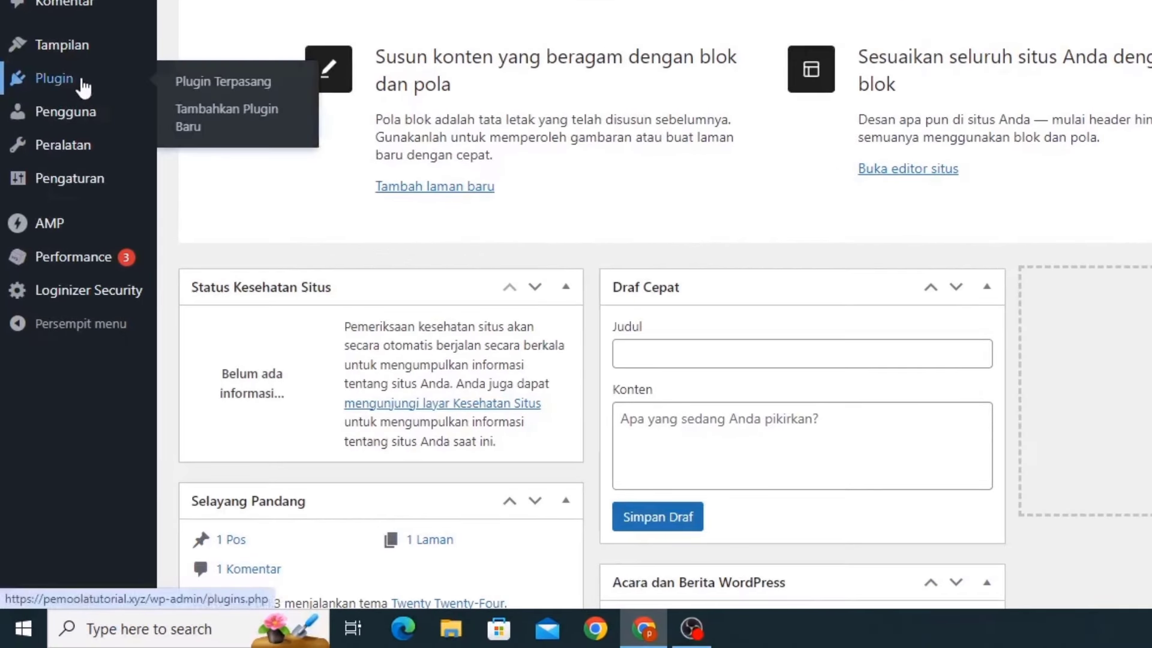
pyautogui.click(189, 123)
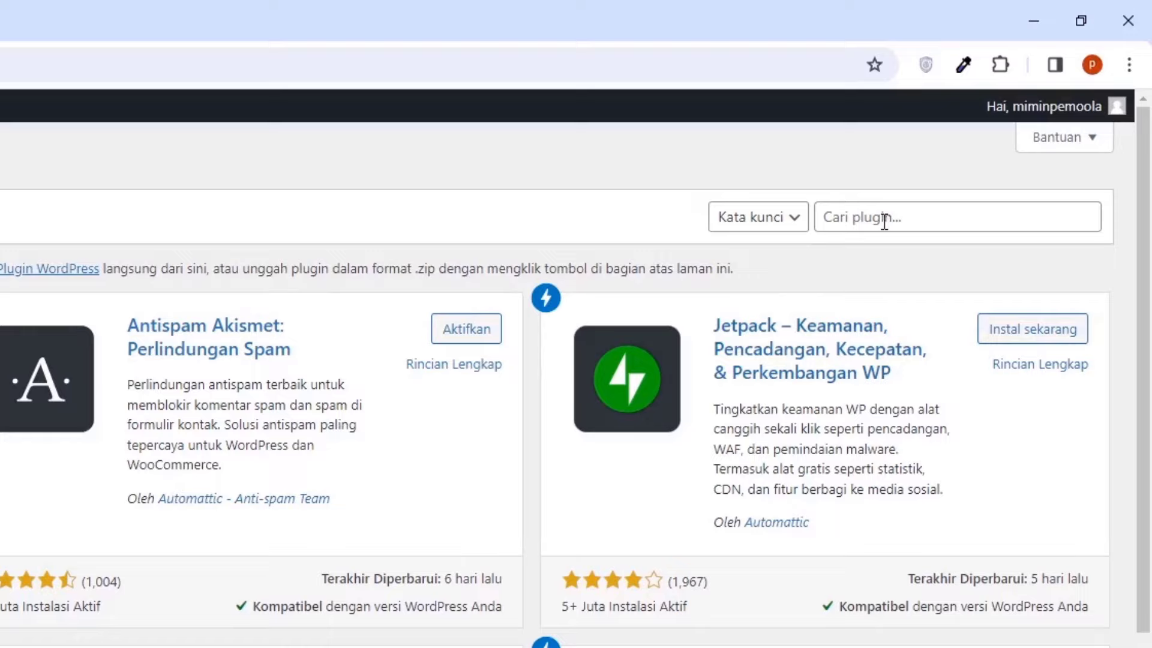
pyautogui.click(996, 129)
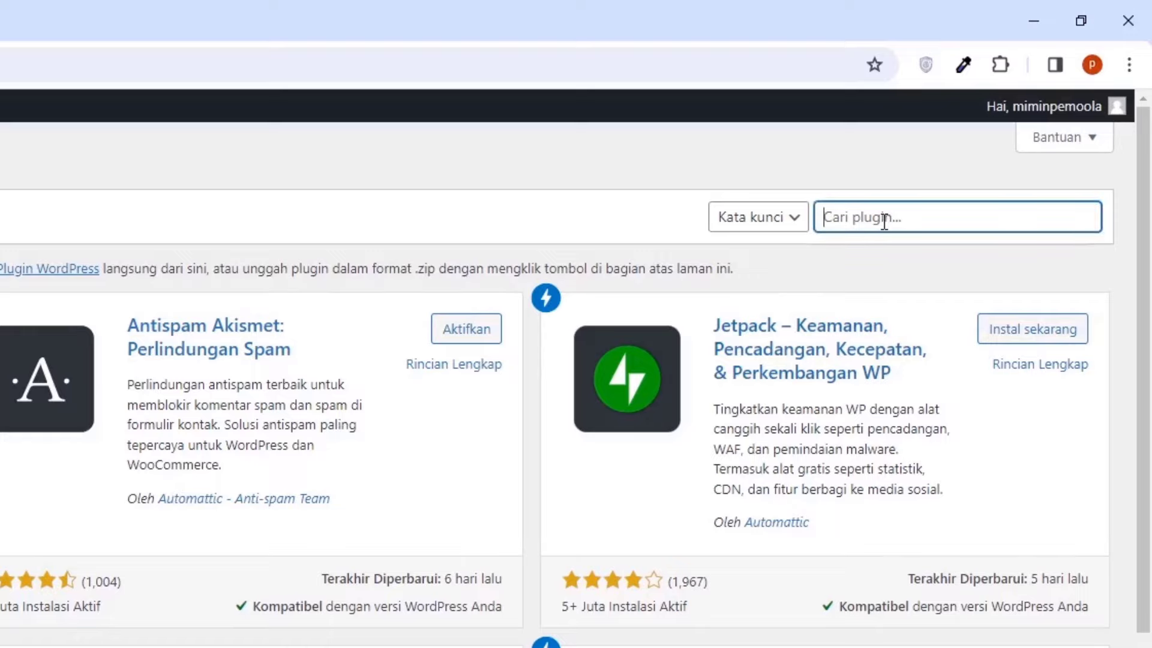
pyautogui.write('elementor')
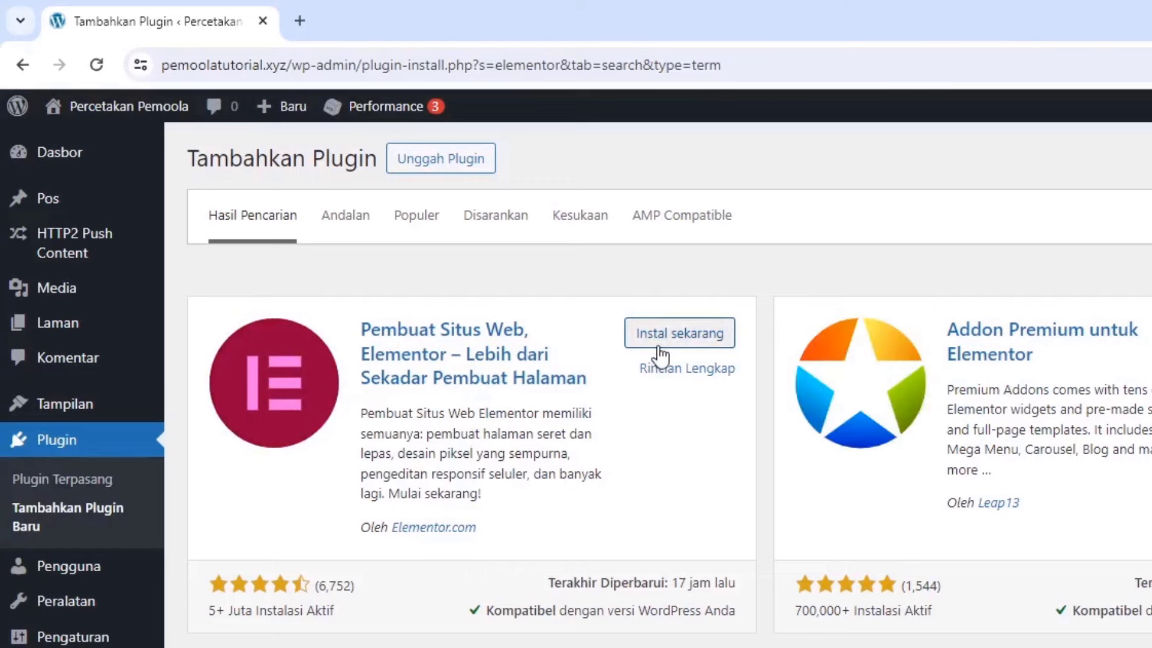
pyautogui.click(661, 333)
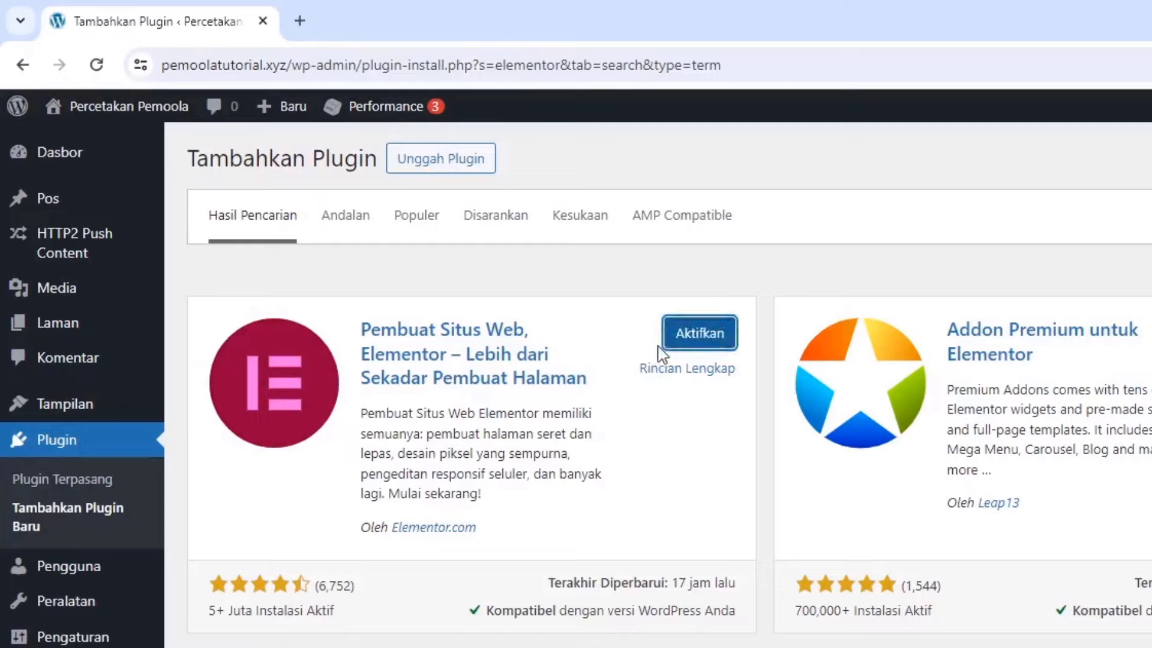
pyautogui.click(678, 335)
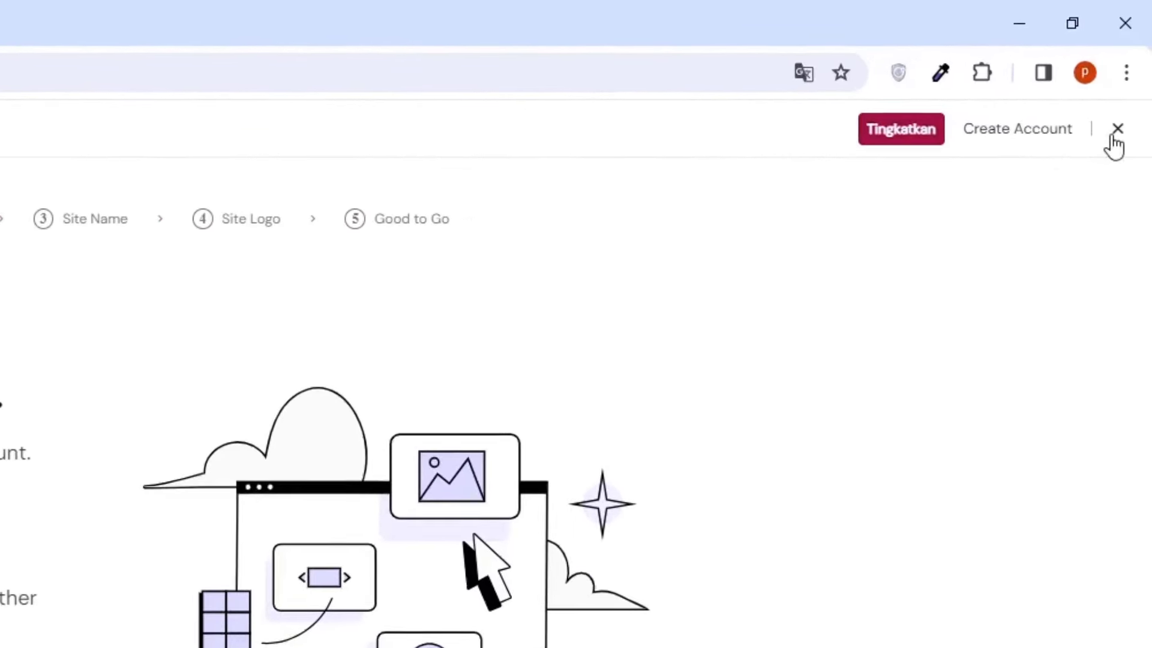
pyautogui.click(1113, 136)
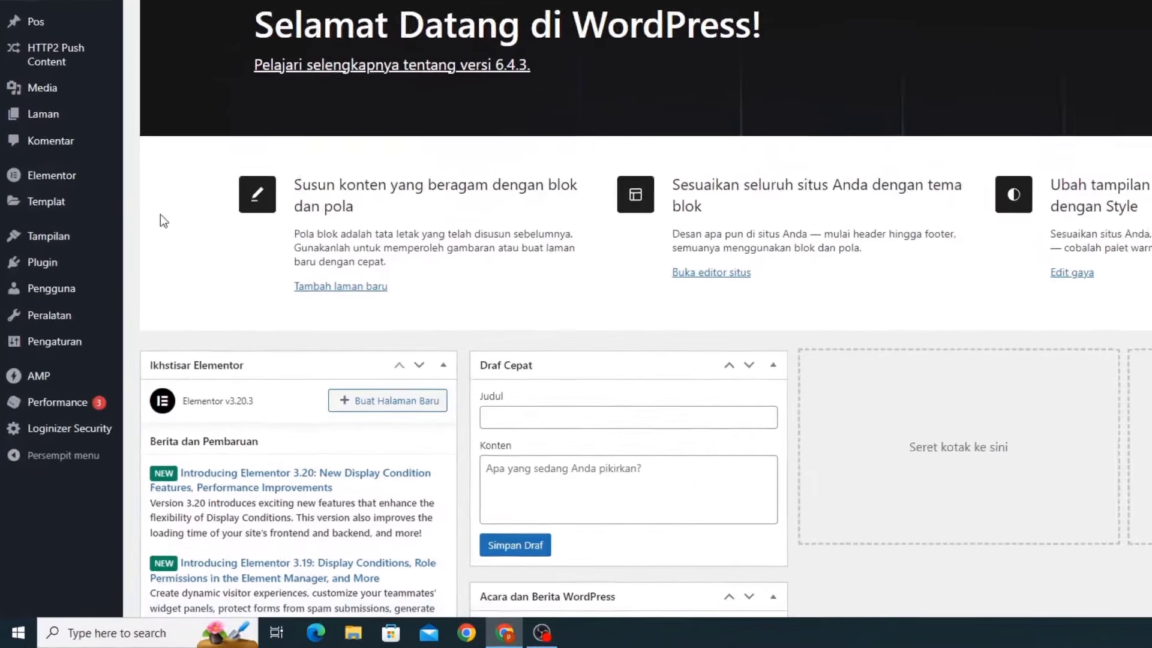
# Search 'astra' under Add Themes, install the Astra theme and activate it
pyautogui.moveTo(44, 331)
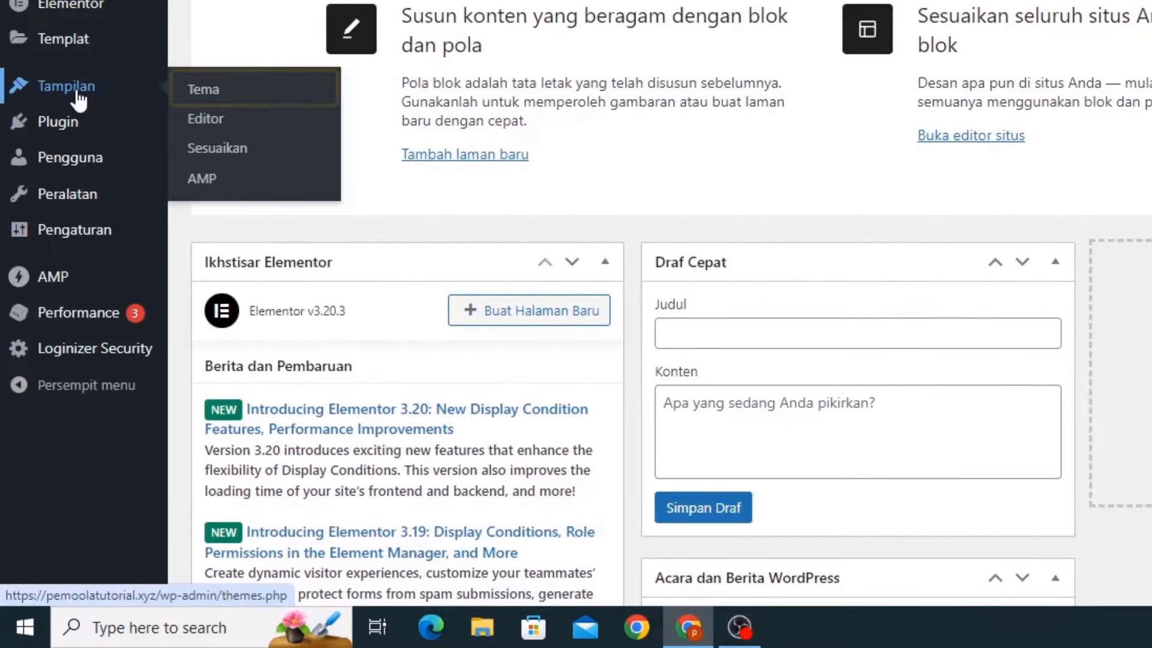
pyautogui.click(190, 90)
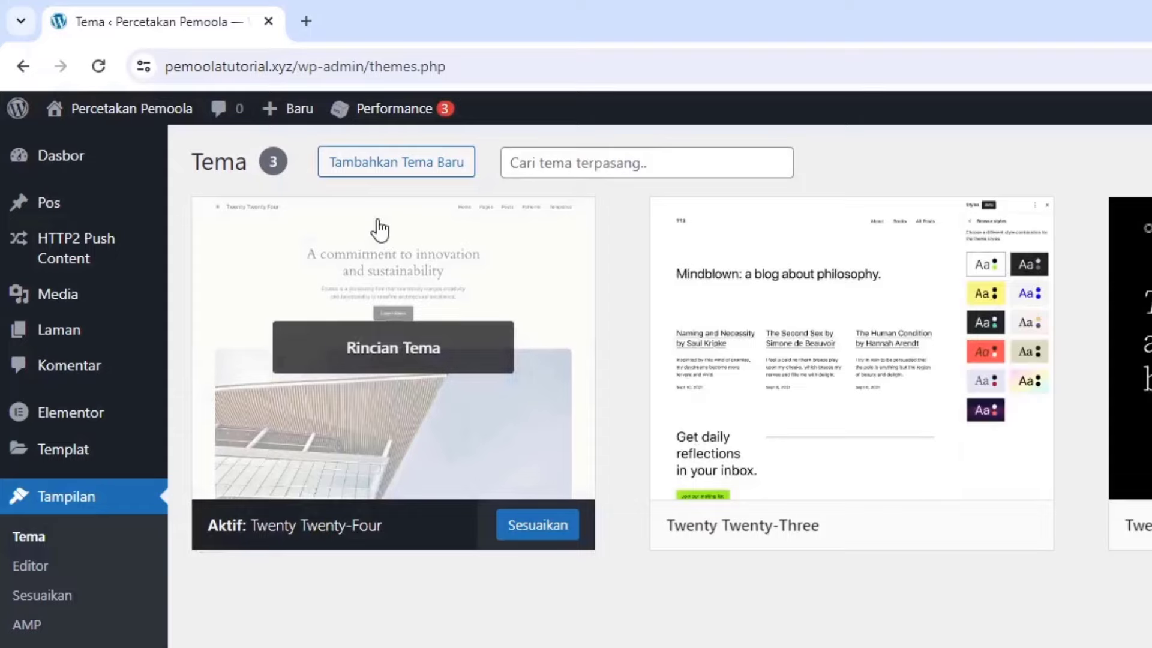
pyautogui.click(379, 176)
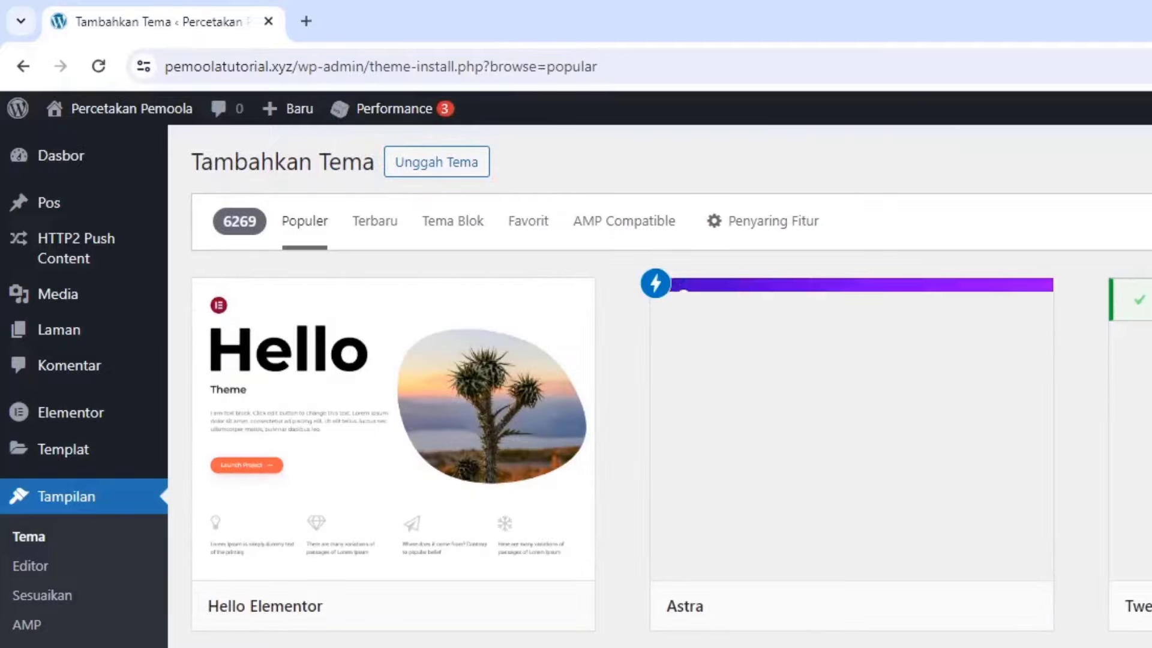
pyautogui.write('astra')
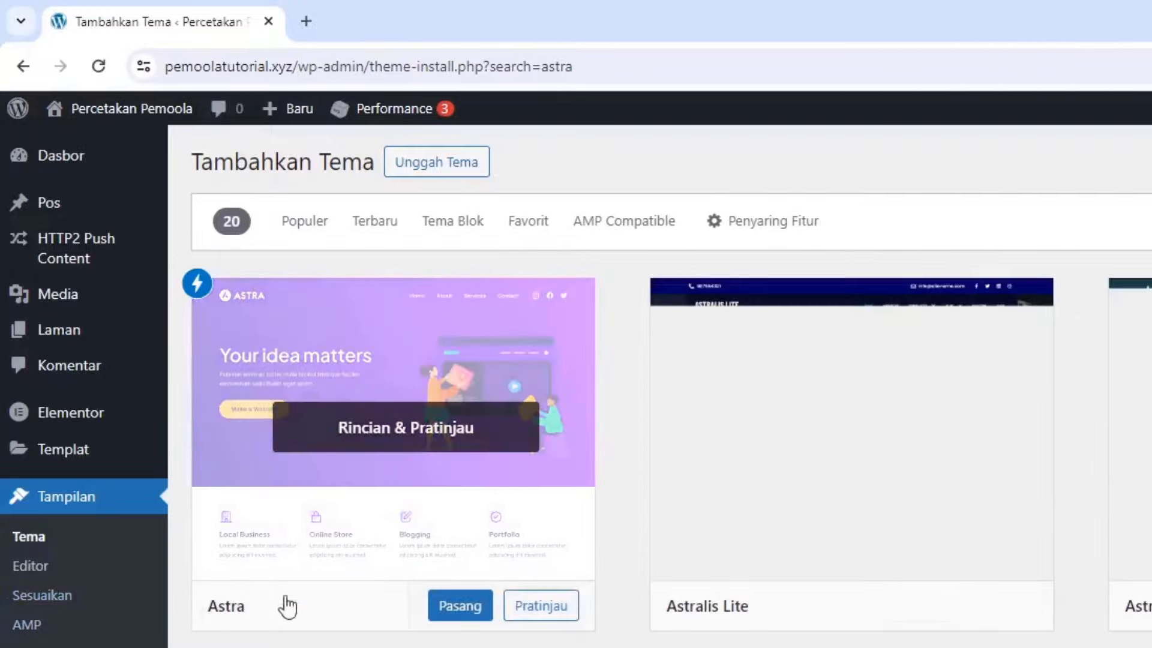
pyautogui.click(464, 606)
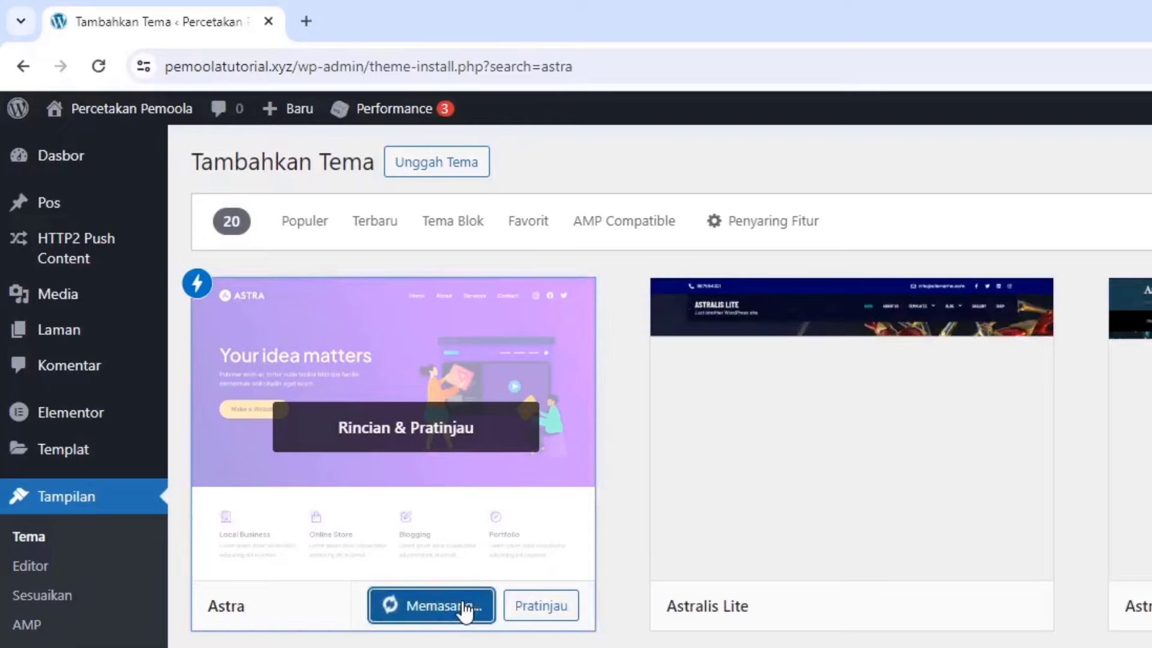
pyautogui.click(368, 607)
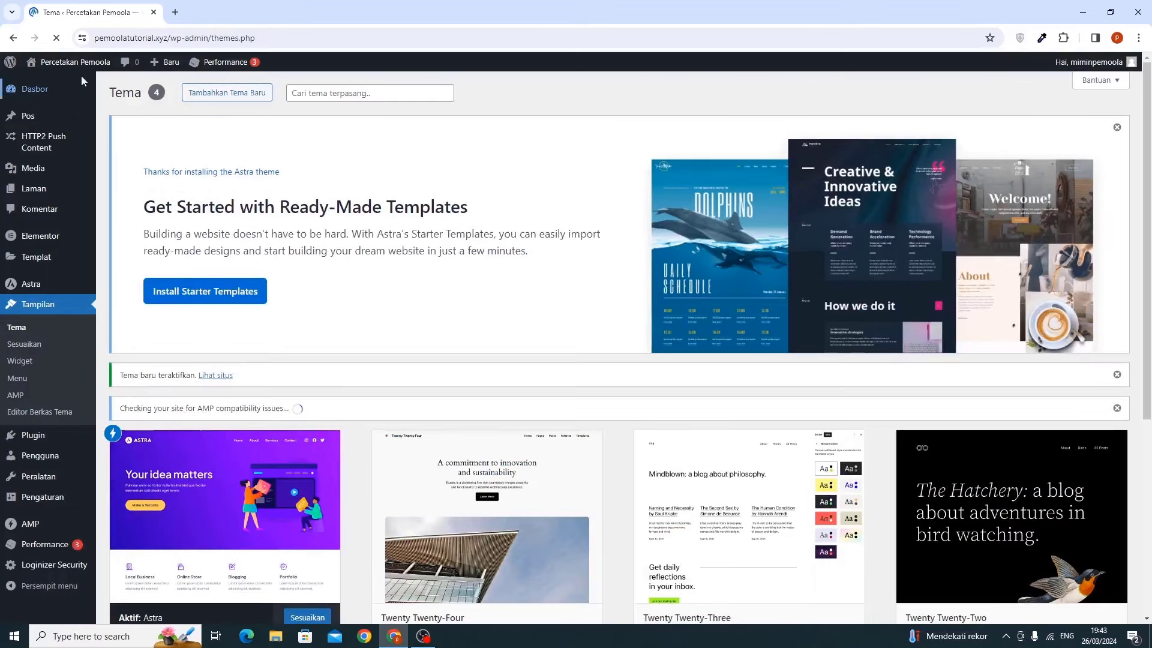
# Open the live site in a new browser tab, view it, then return to the Themes page
pyautogui.moveTo(105, 120)
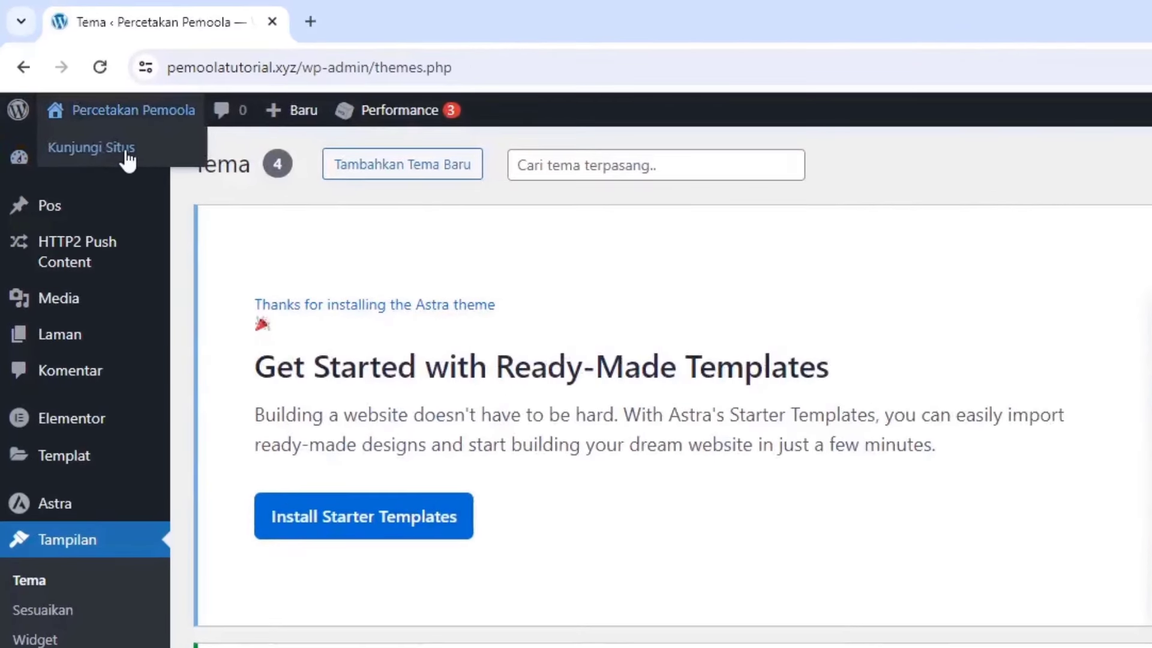
pyautogui.rightClick(69, 84)
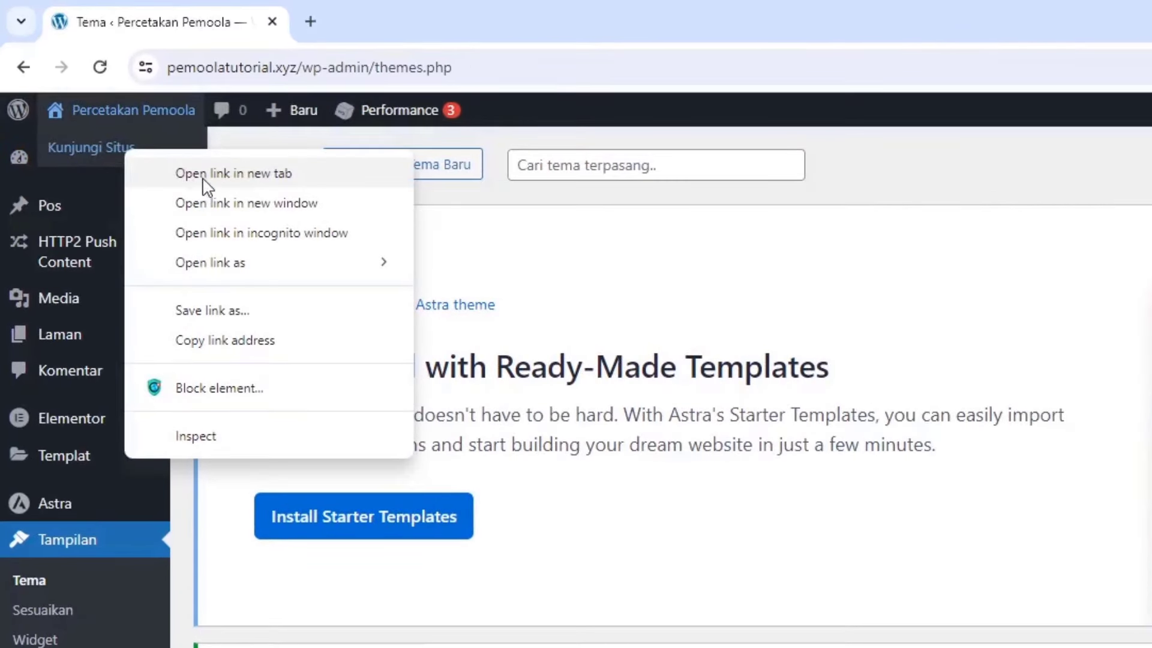
pyautogui.click(202, 175)
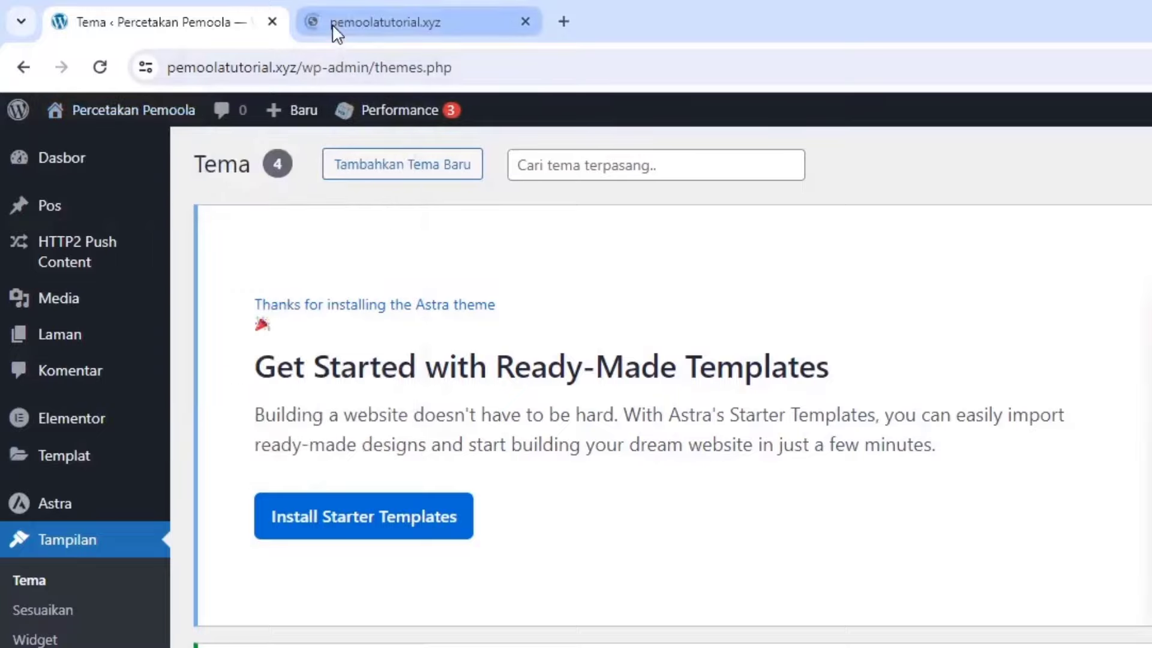
pyautogui.click(335, 34)
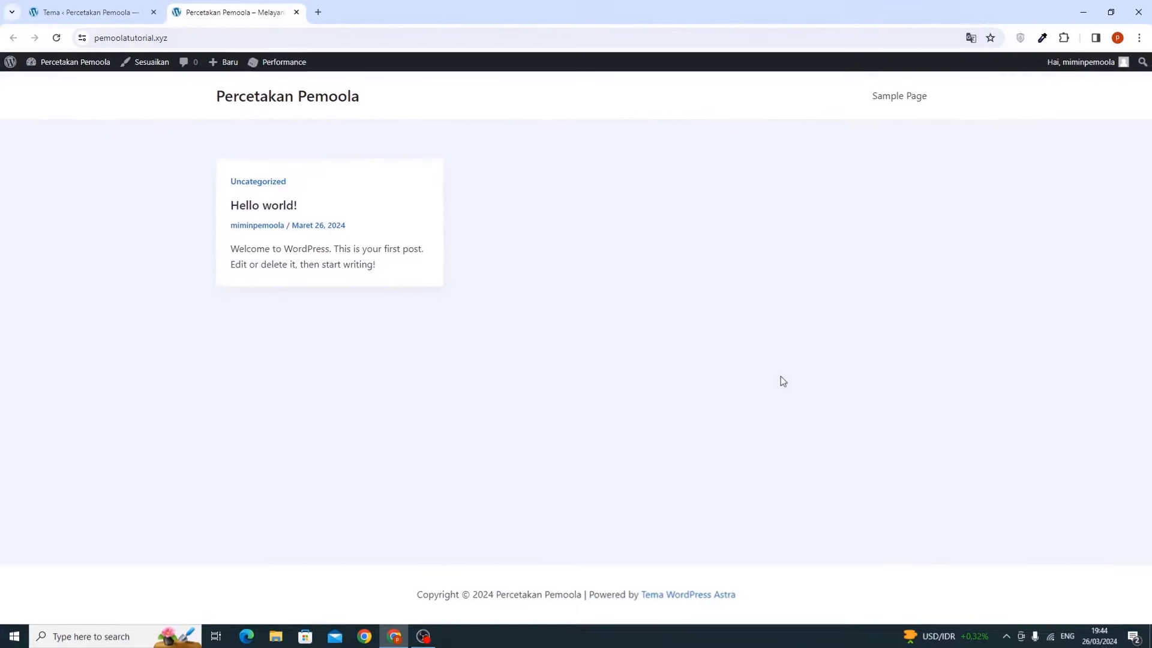
pyautogui.click(43, 18)
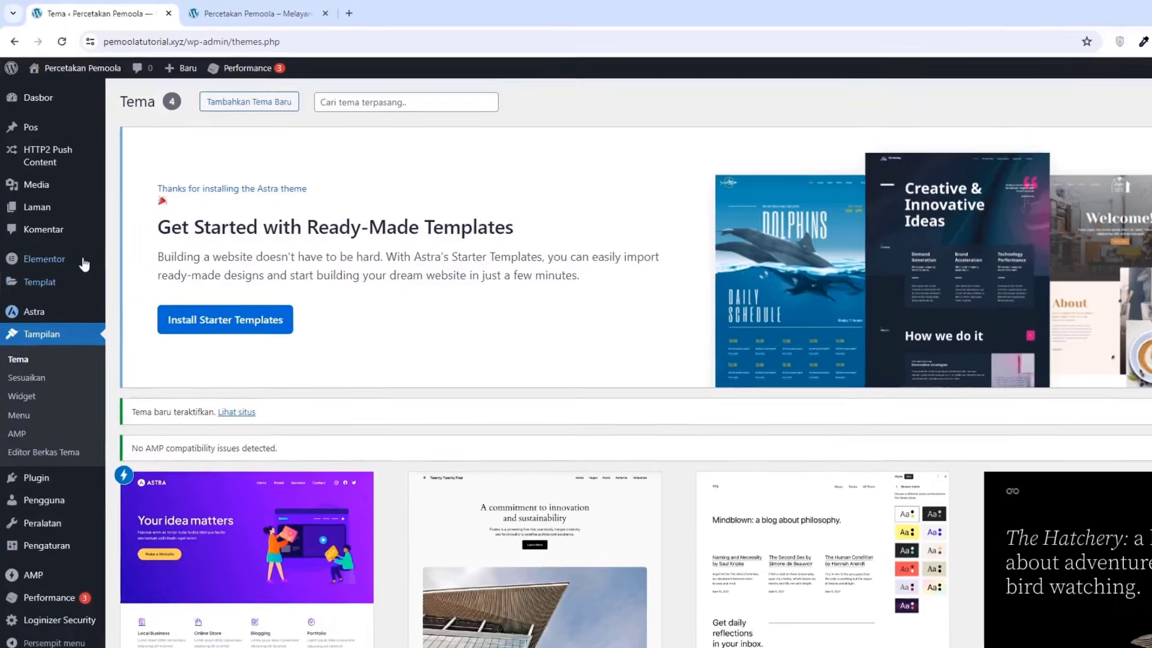
# Create and publish a new page titled 'Beranda'
pyautogui.moveTo(45, 191)
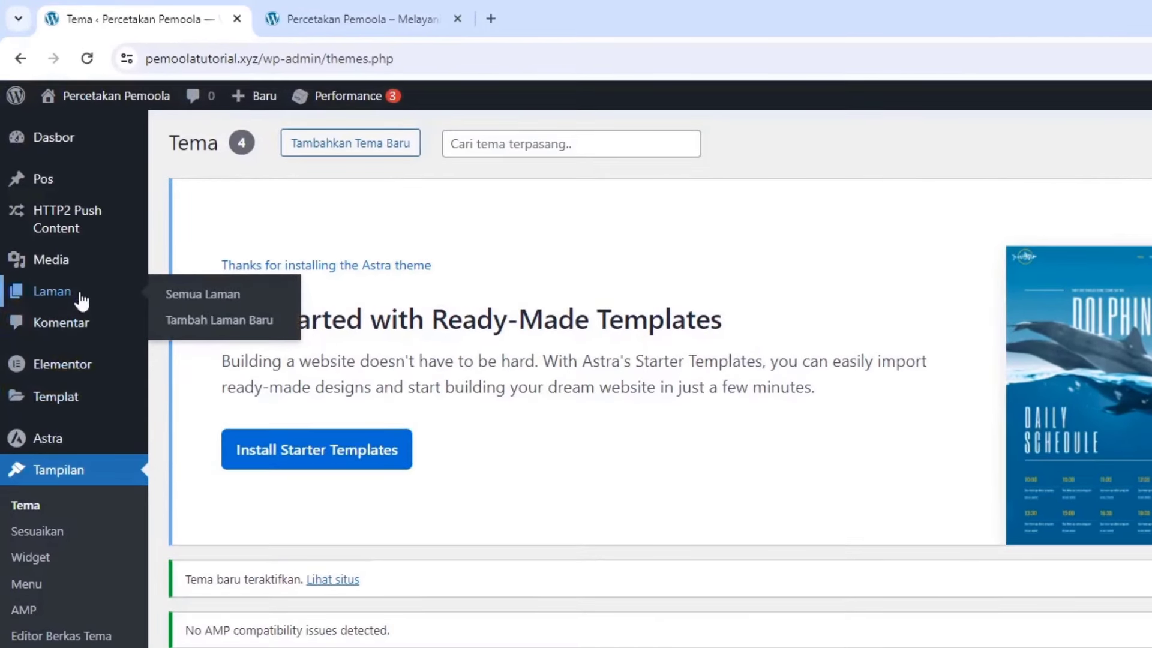
pyautogui.click(188, 327)
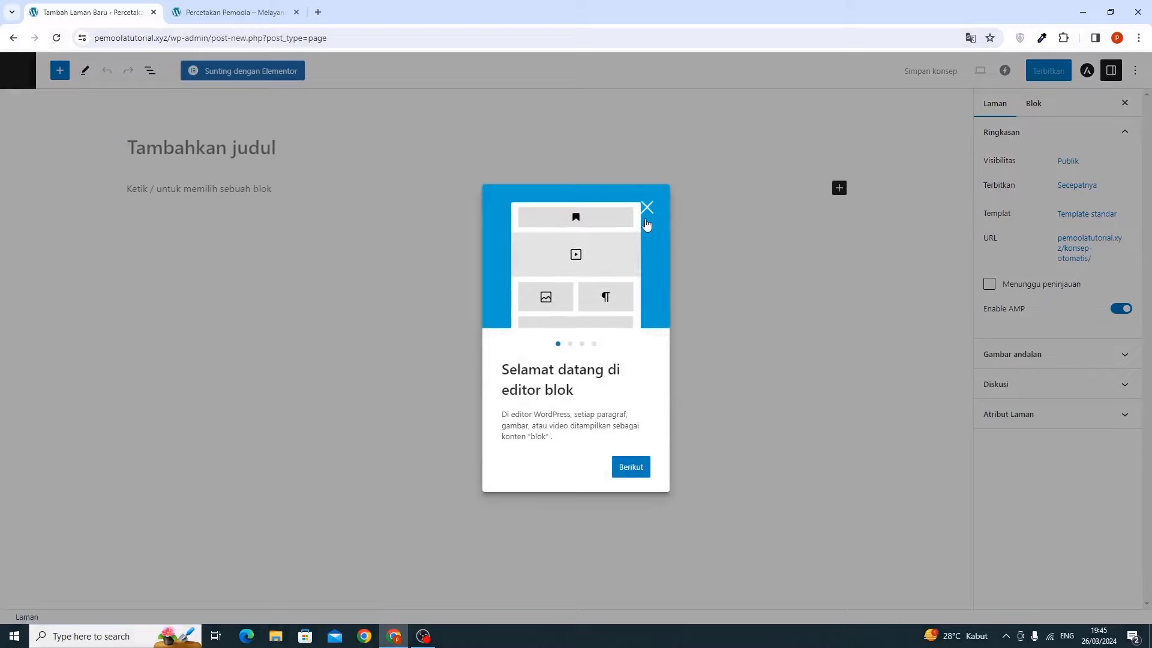
pyautogui.click(645, 221)
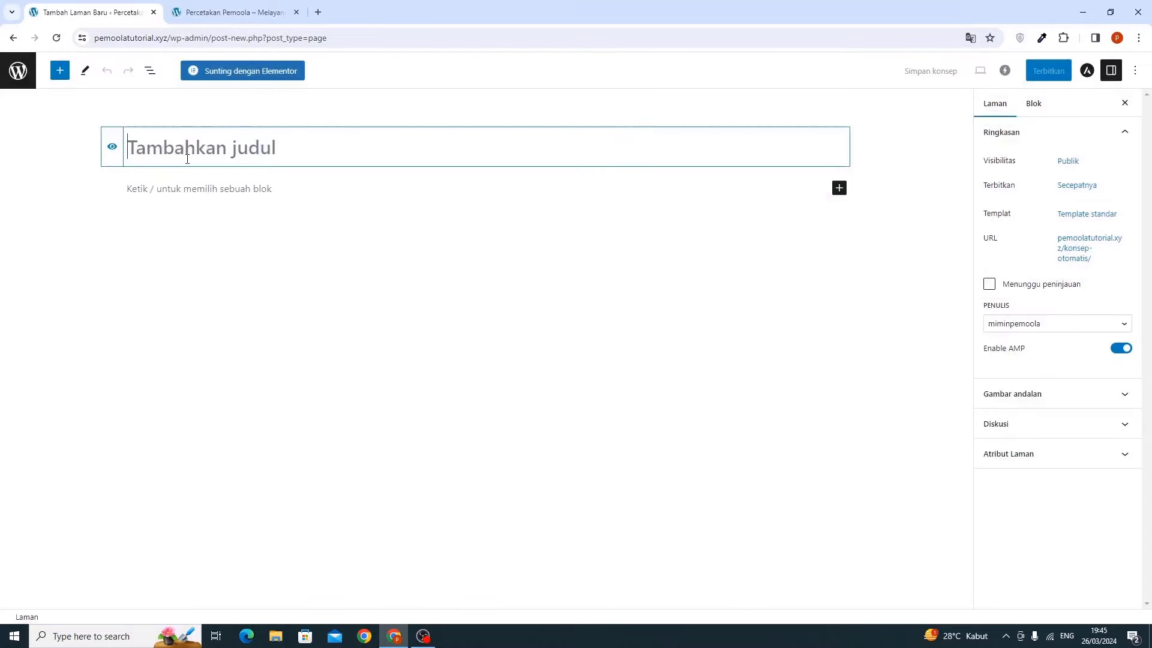
pyautogui.write('Beranda')
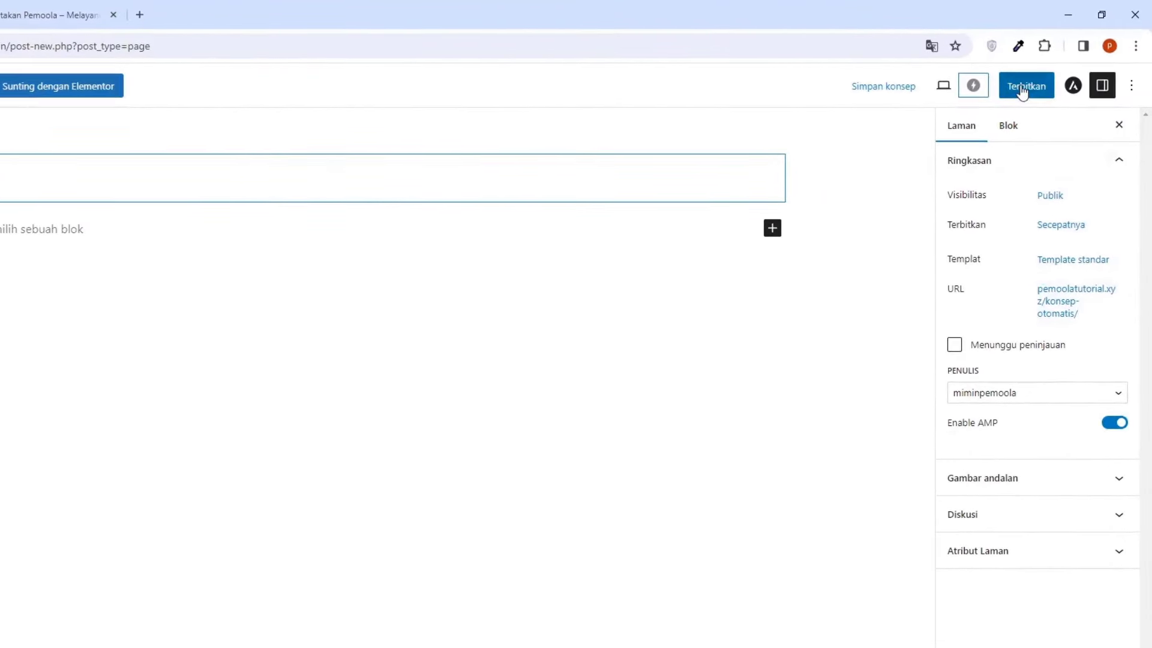
pyautogui.click(1022, 90)
pyautogui.click(1022, 90)
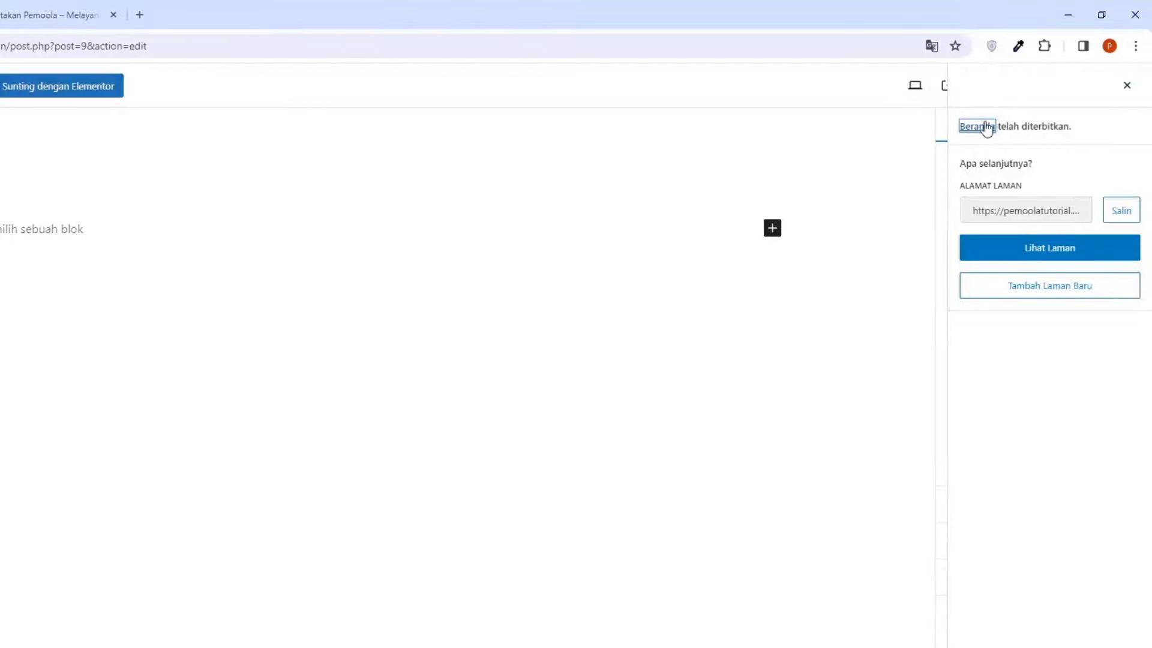
pyautogui.click(18, 90)
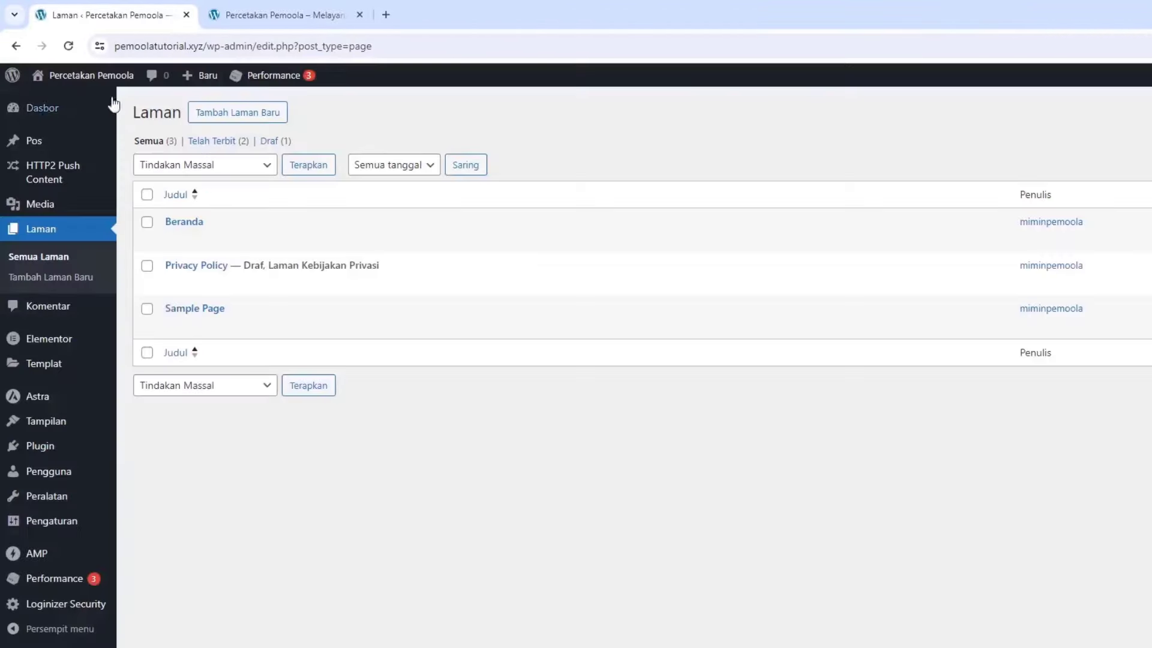
# Create and publish a second page titled 'Layanan'
pyautogui.click(255, 120)
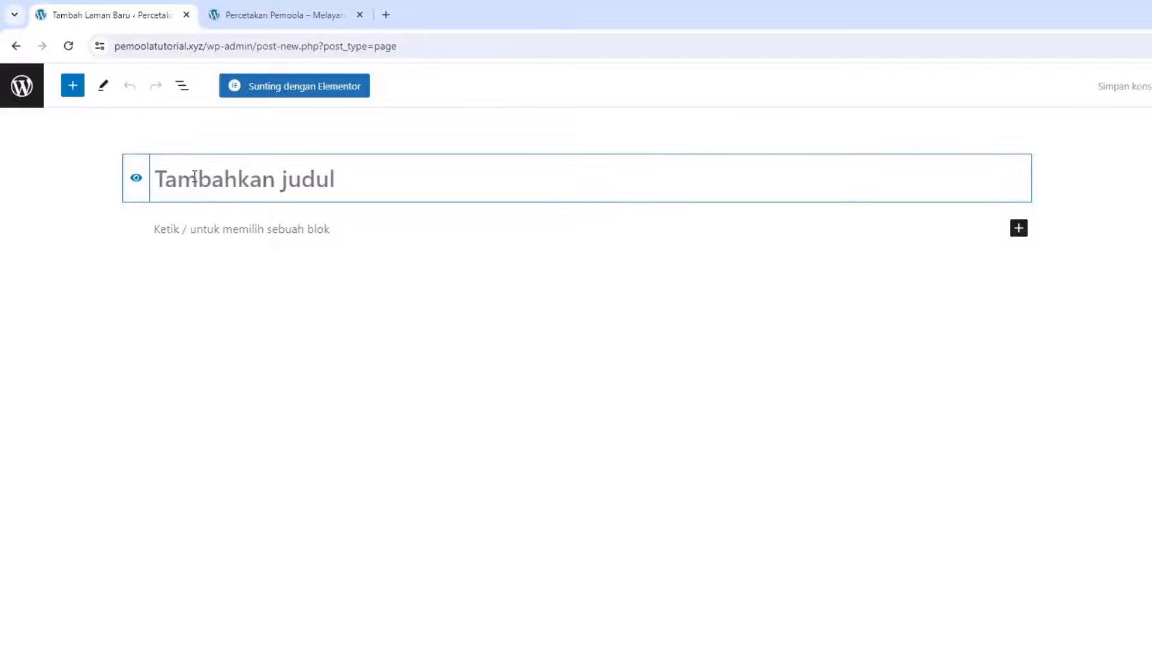
pyautogui.write('Layanan')
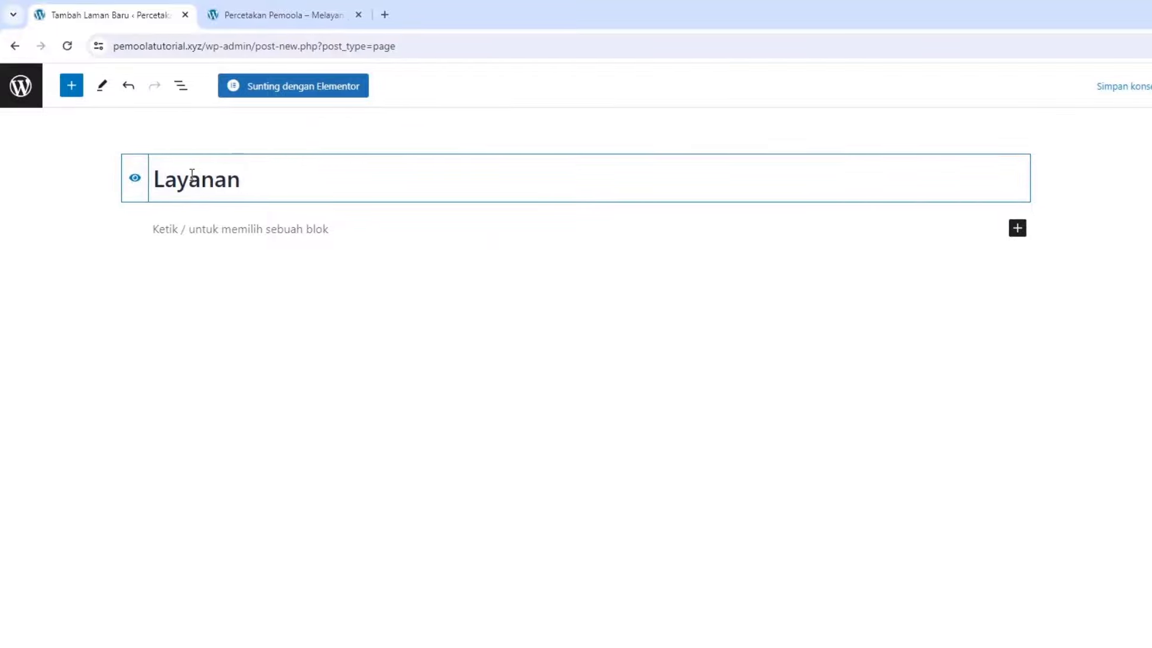
pyautogui.click(1010, 94)
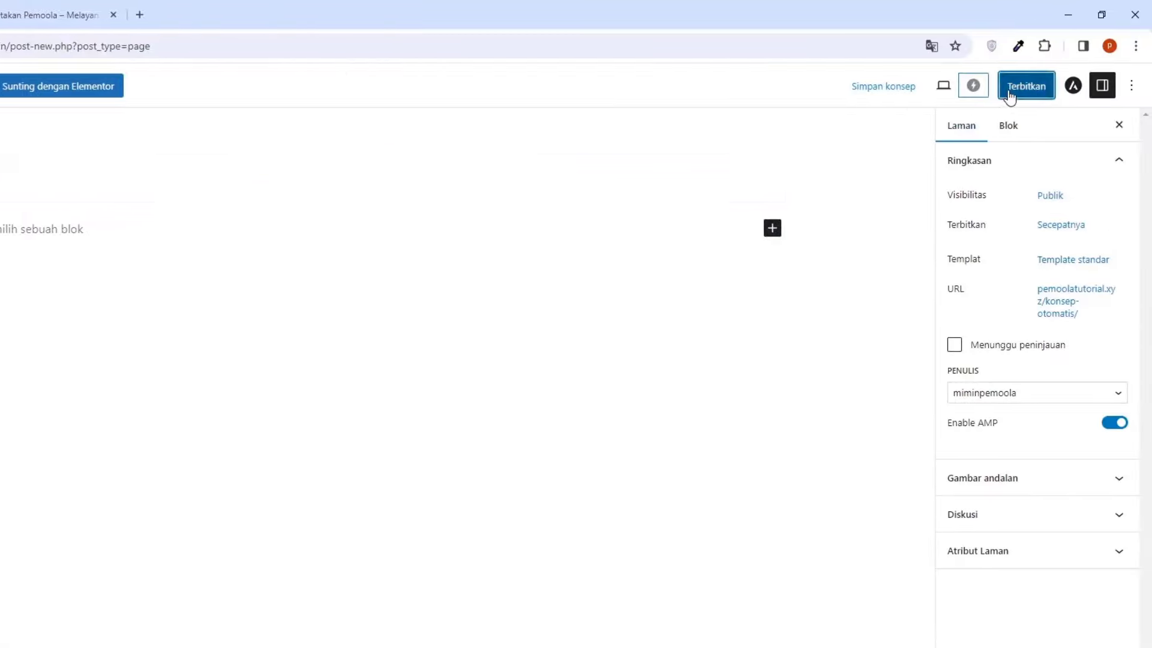
pyautogui.click(1009, 90)
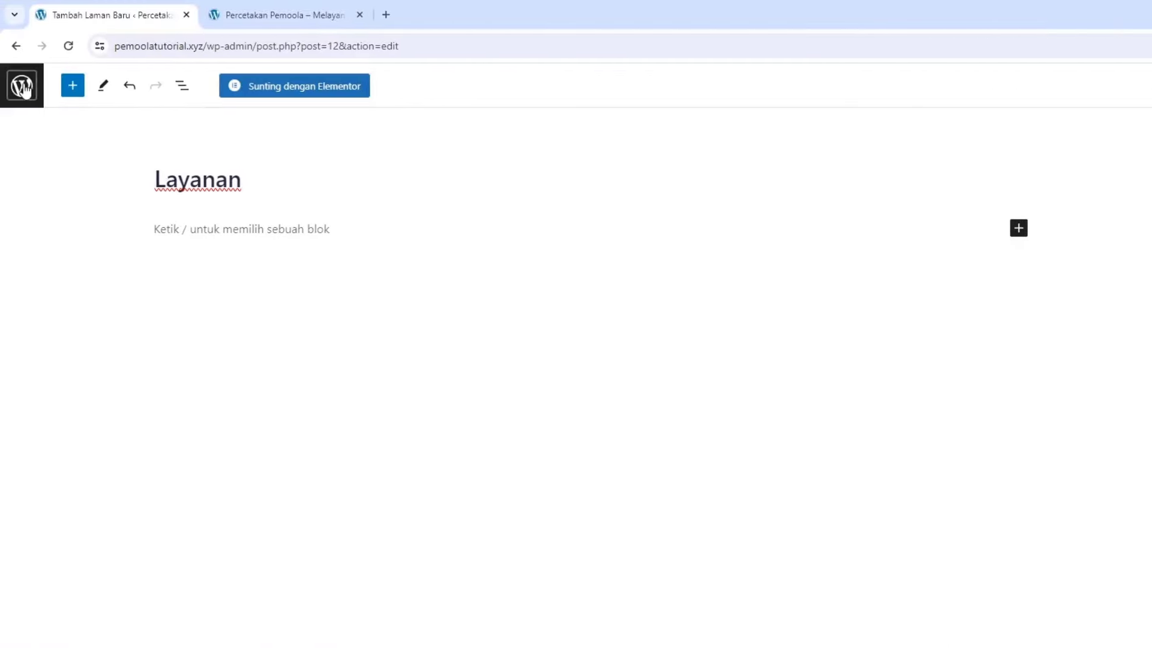
pyautogui.click(23, 87)
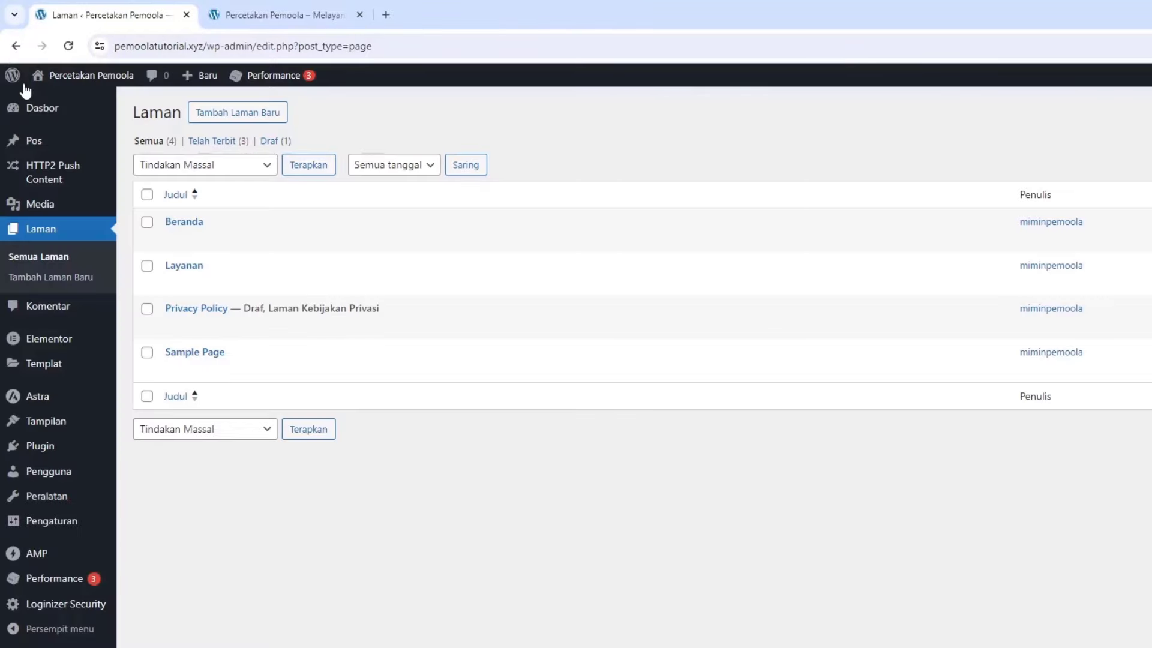
# Create and publish a new page titled 'Artikel'
pyautogui.click(249, 115)
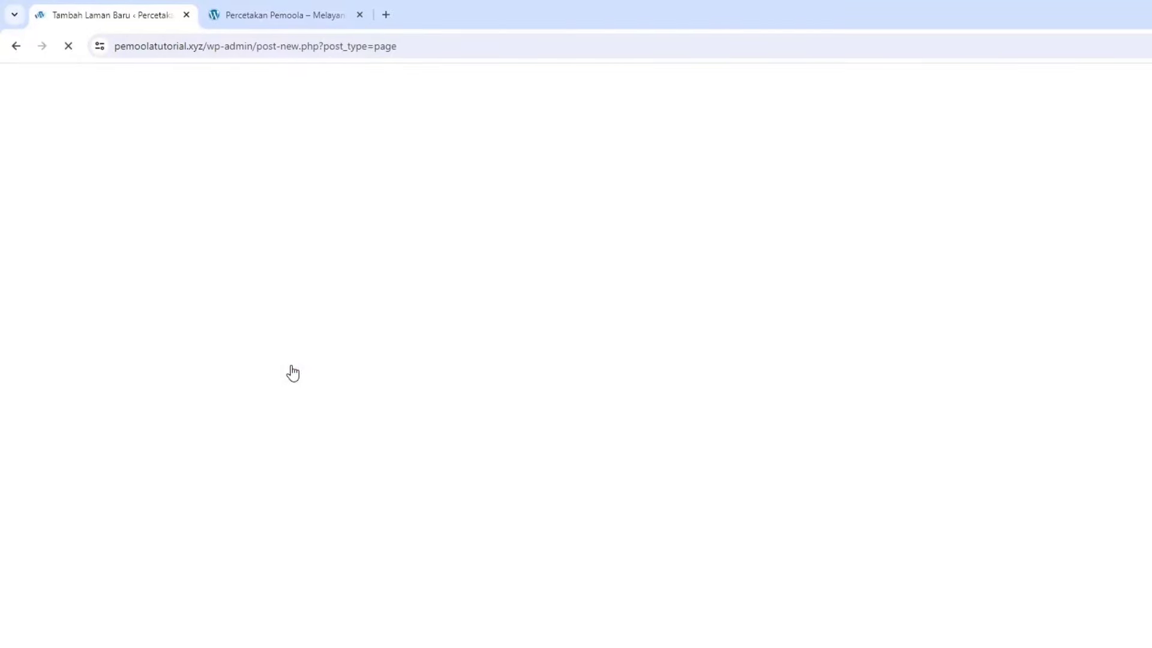
pyautogui.write('A')
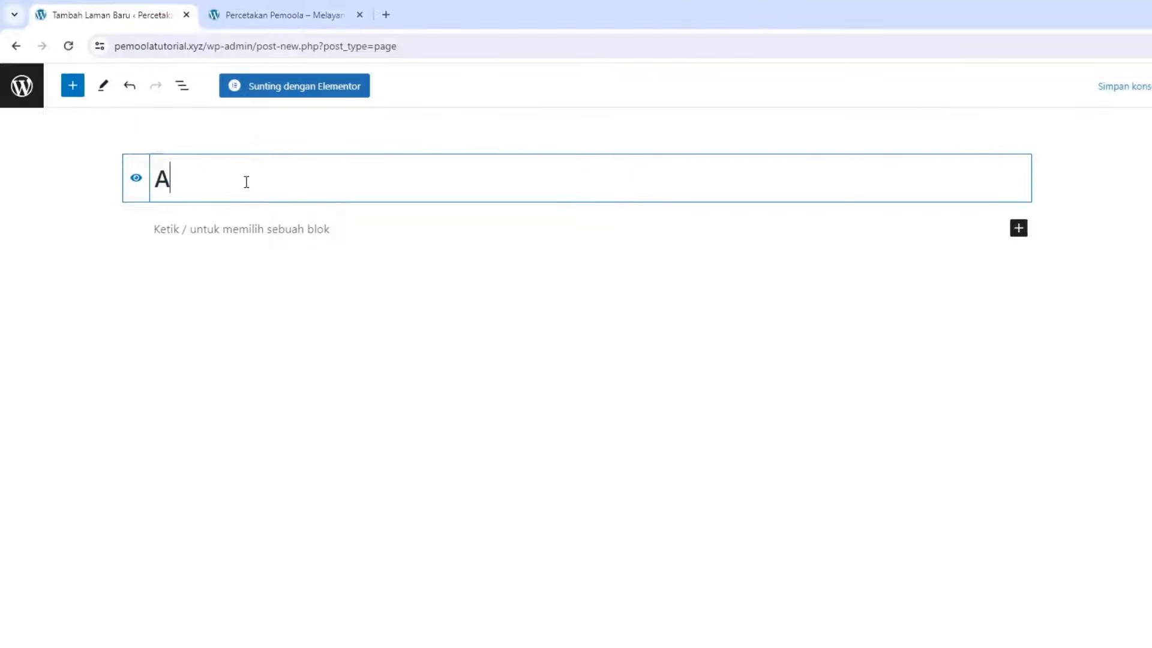
pyautogui.write('rtikel')
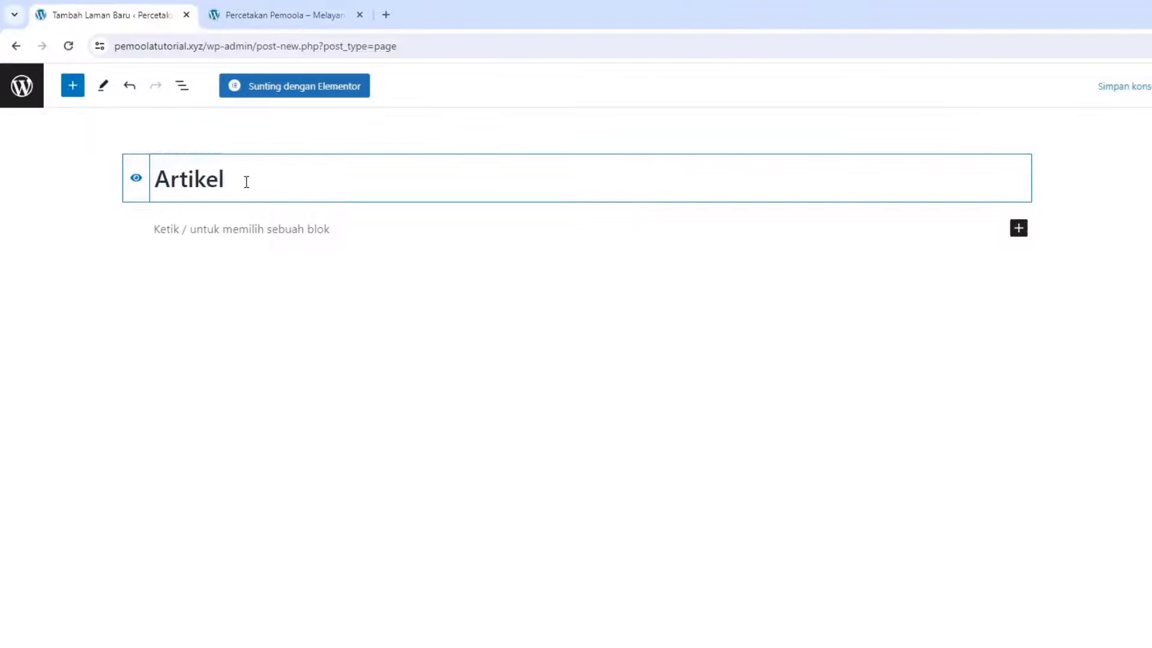
pyautogui.click(1030, 86)
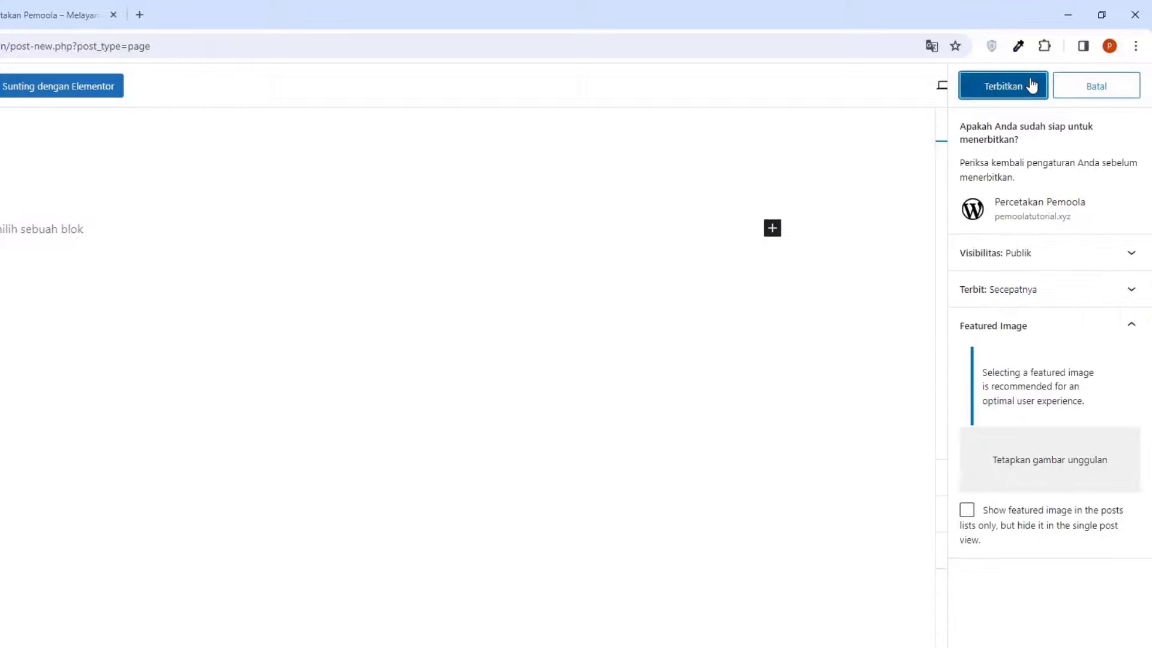
pyautogui.click(1028, 87)
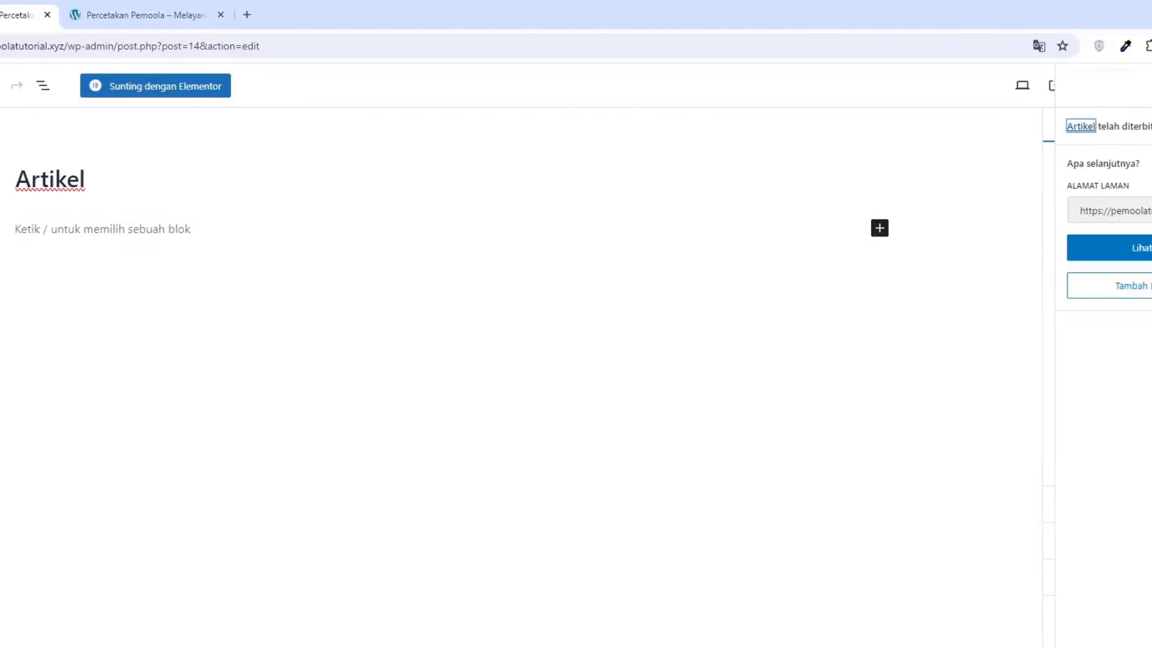
pyautogui.click(19, 86)
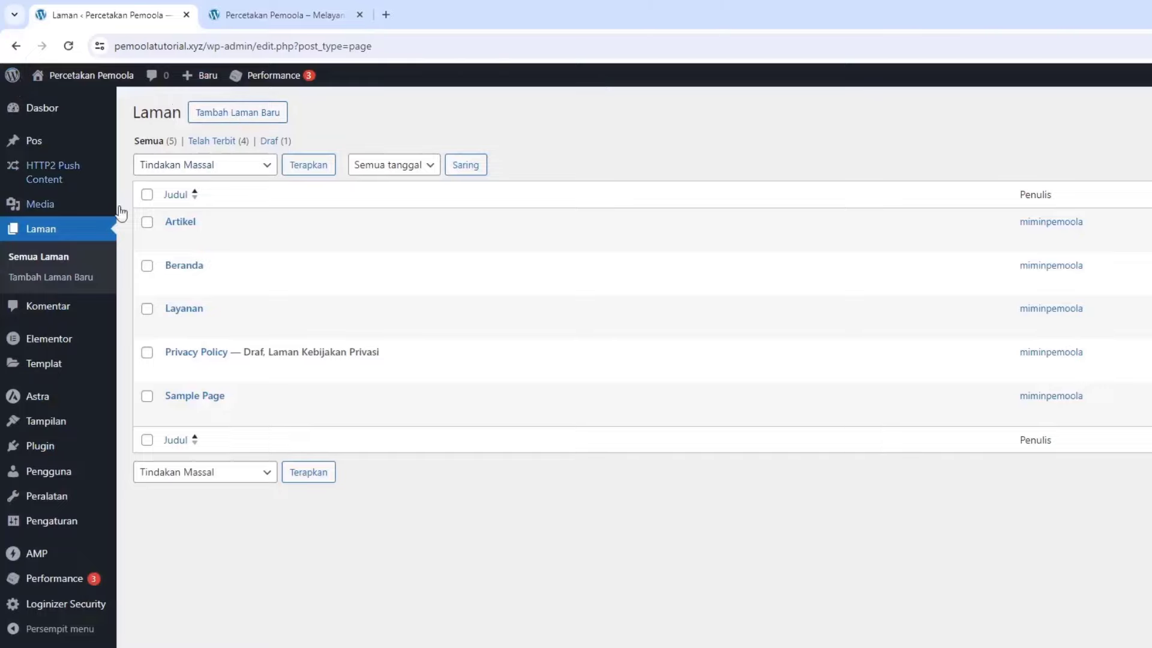
# Create and publish a new page titled 'Kontak'
pyautogui.click(231, 123)
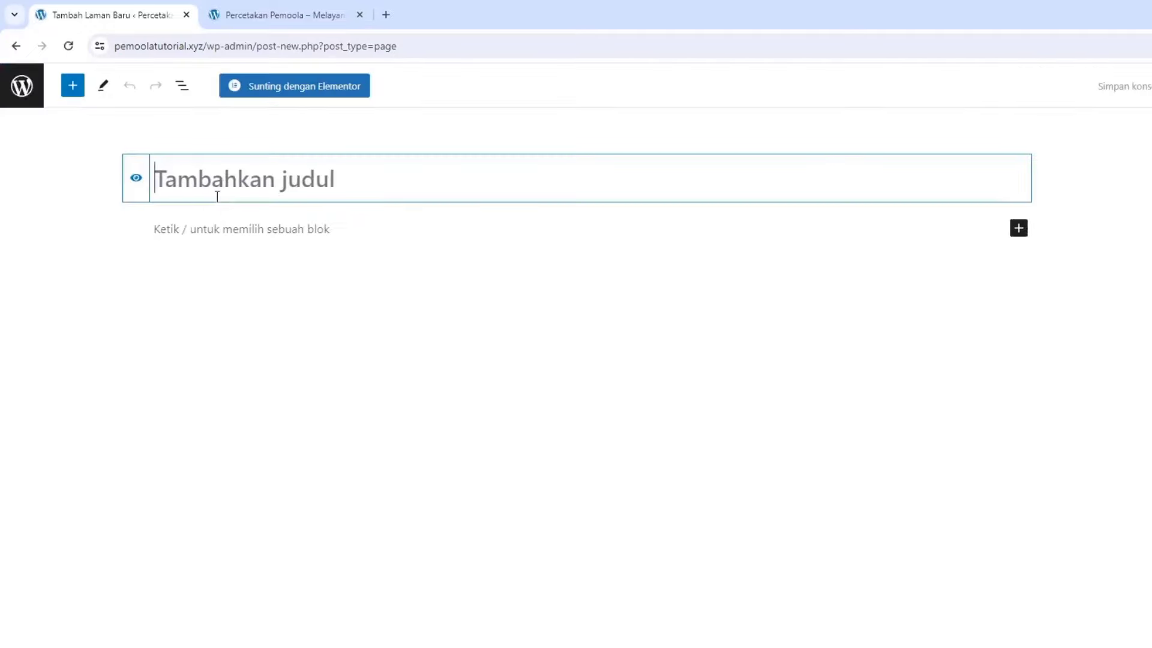
pyautogui.write('Kontak')
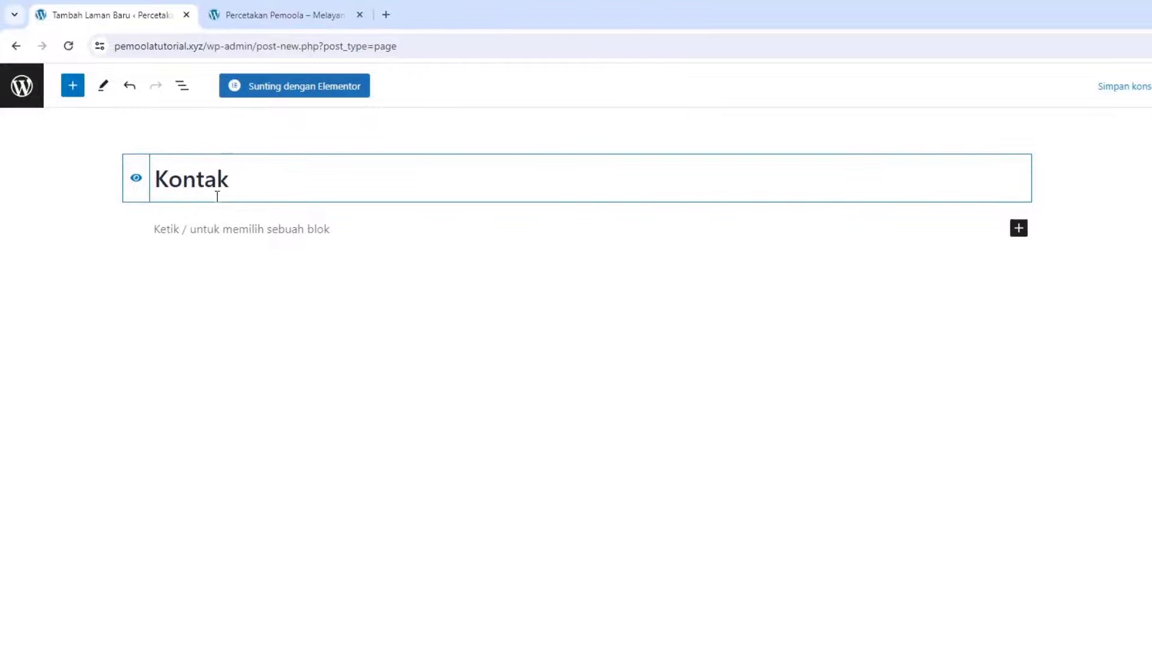
pyautogui.click(1006, 90)
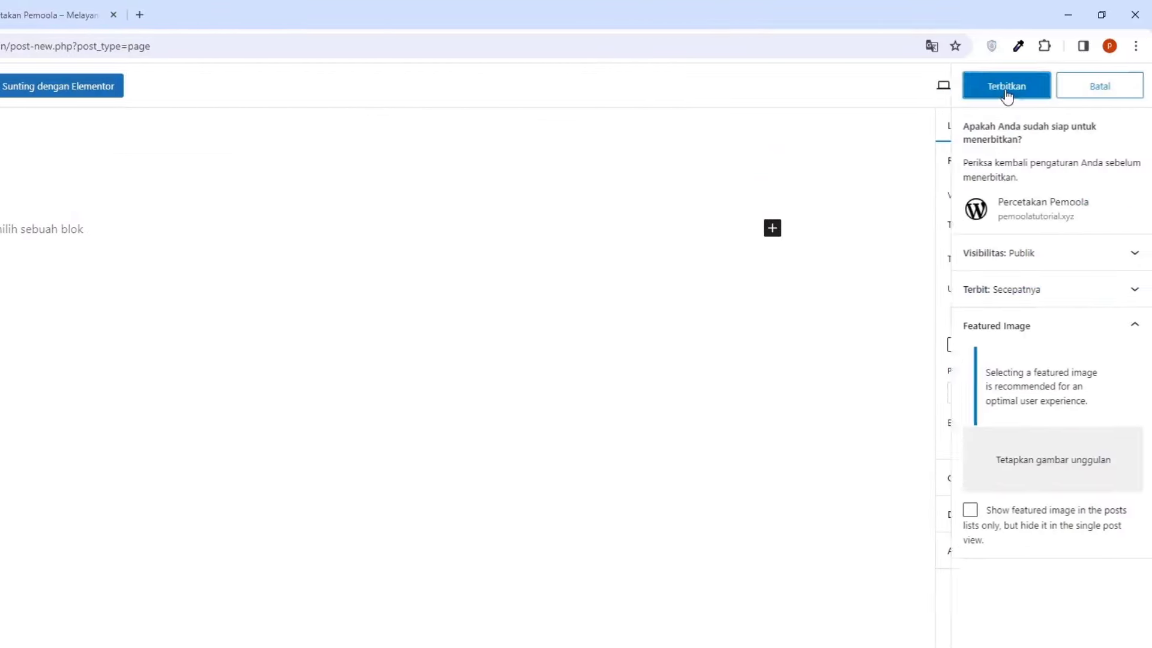
pyautogui.click(1006, 89)
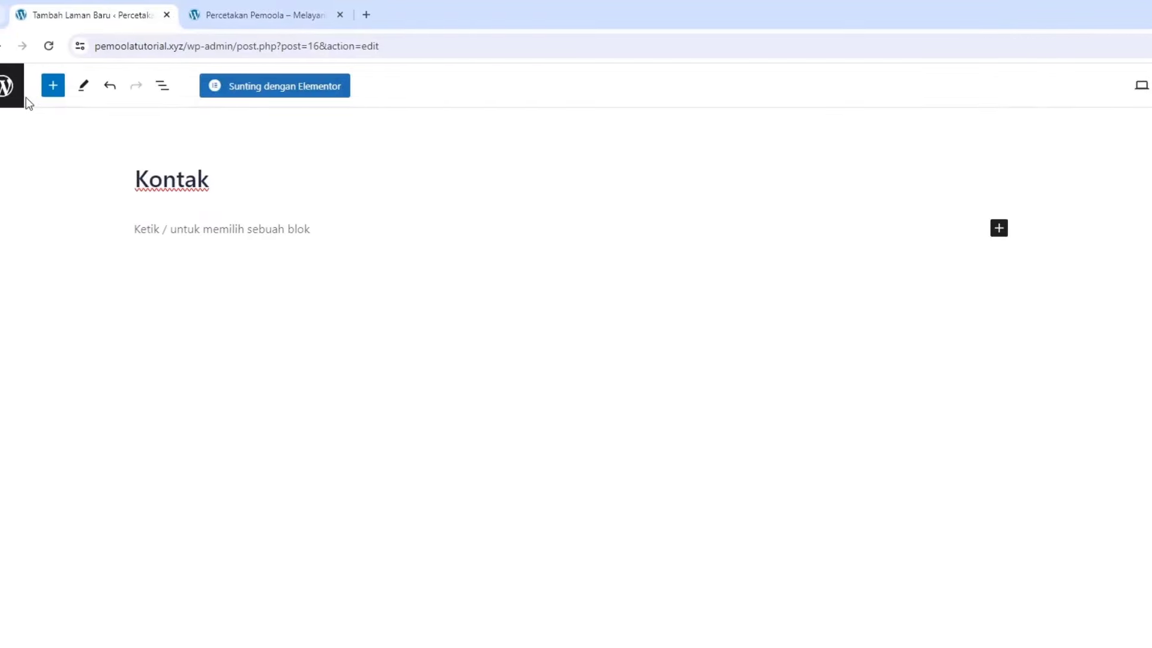
pyautogui.click(3, 87)
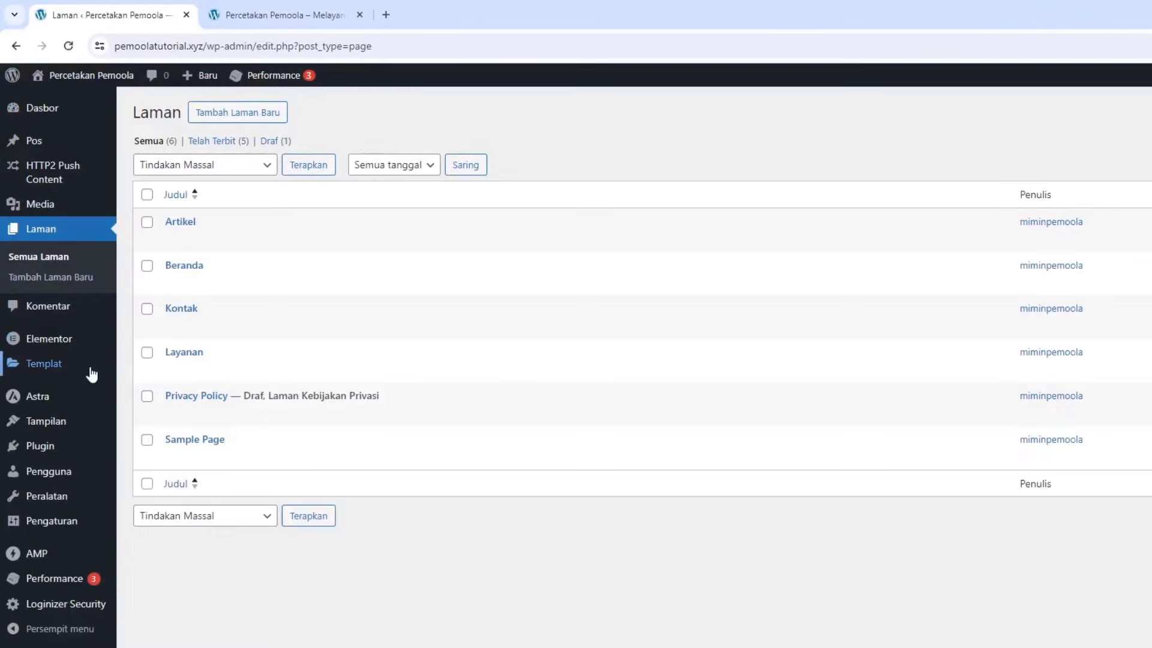
# Create a new navigation menu named 'Main Menu'
pyautogui.moveTo(78, 409)
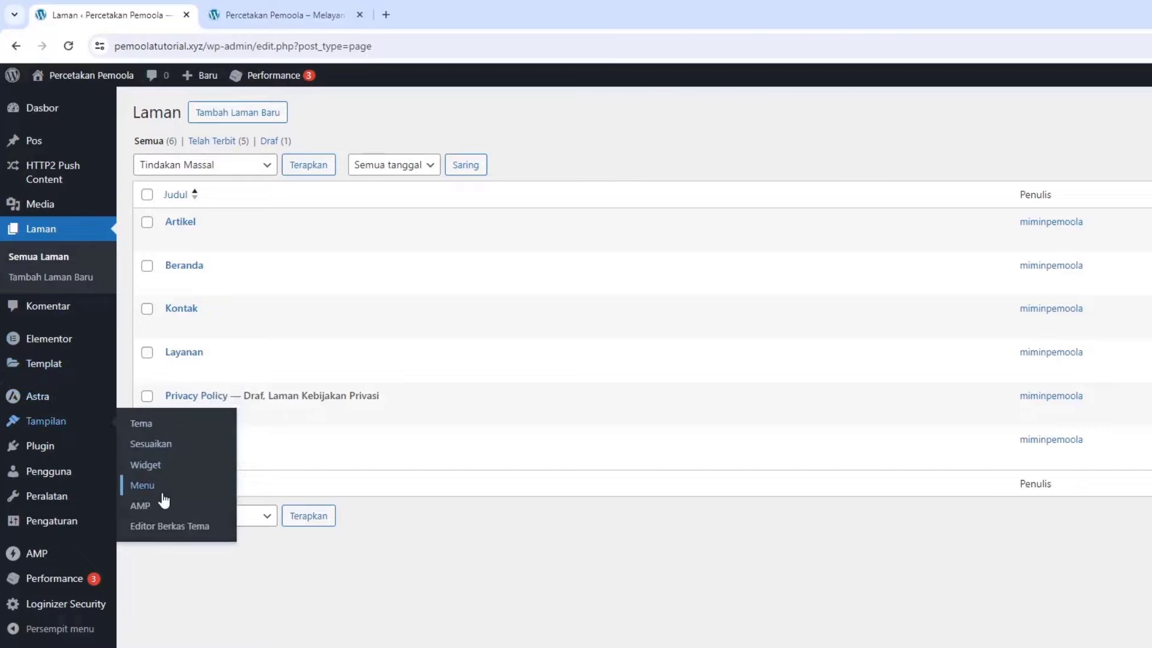
pyautogui.click(163, 494)
pyautogui.click(444, 277)
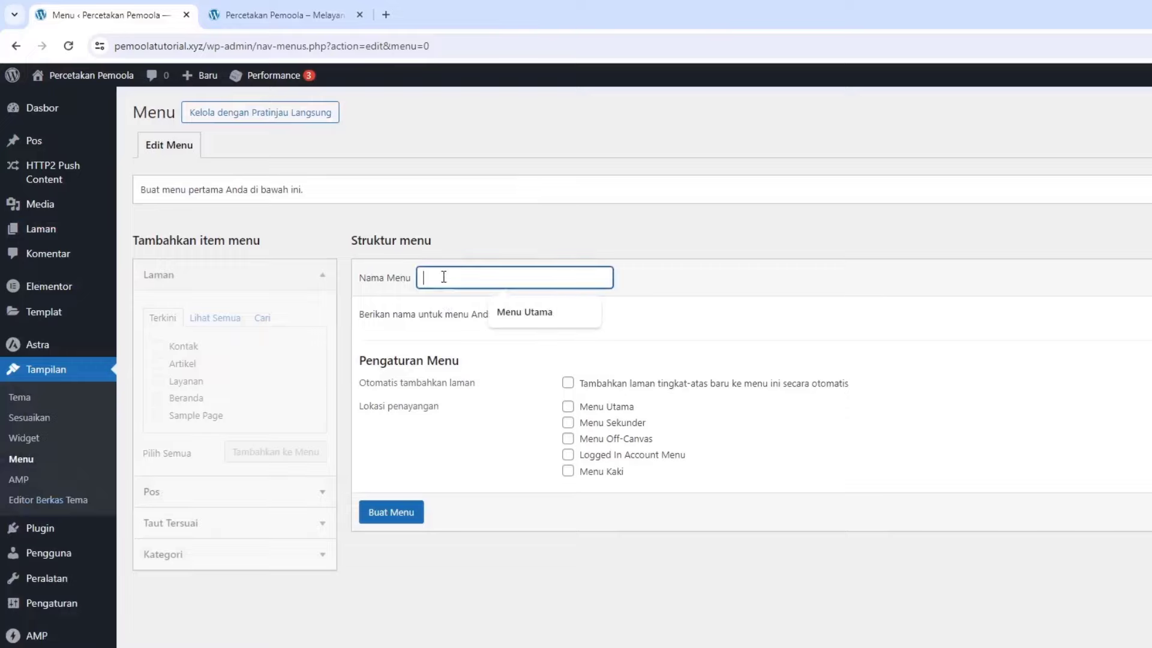
pyautogui.write('Main Menu')
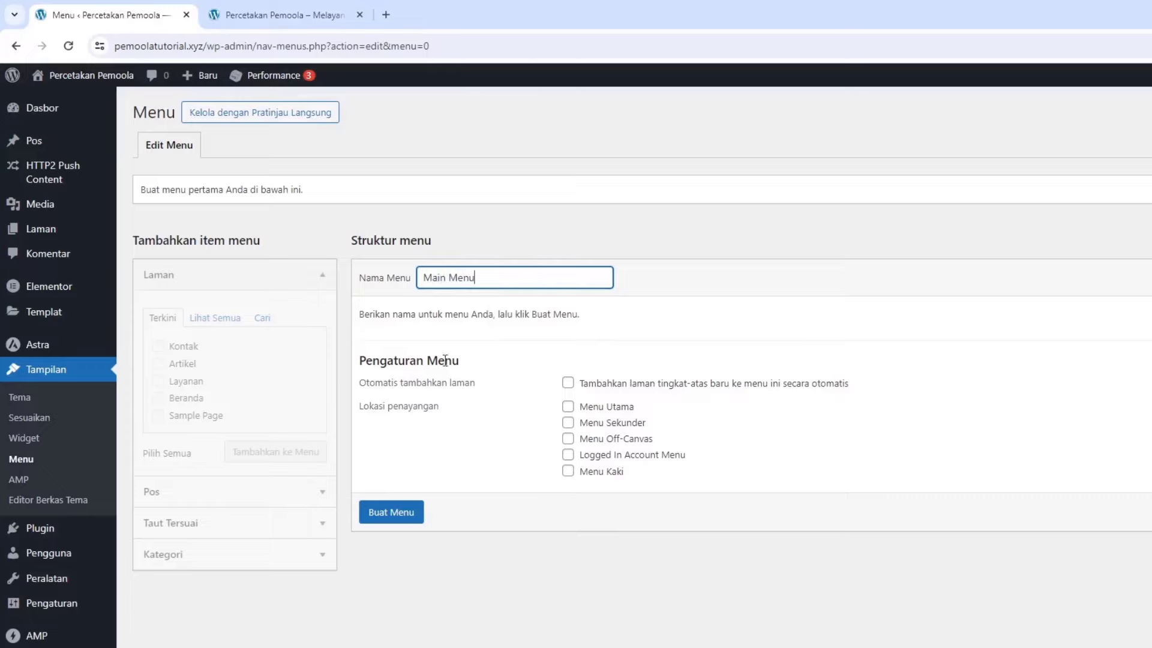
pyautogui.click(411, 513)
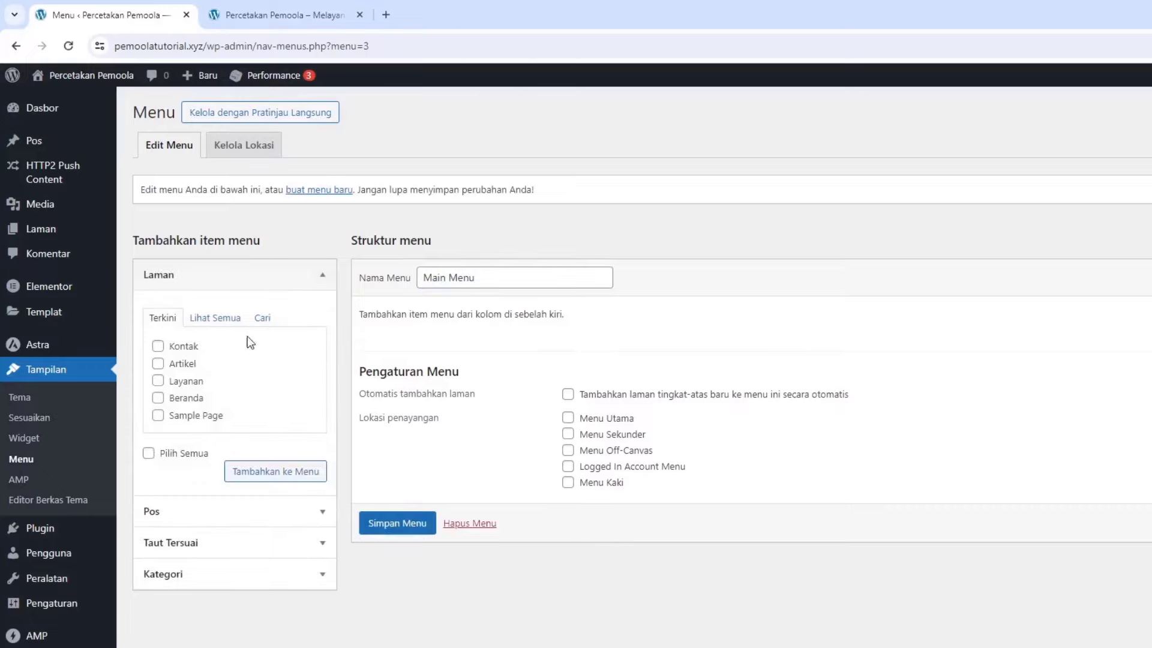
# Add the Beranda, Layanan, Artikel and Kontak pages and order them with Beranda first
pyautogui.click(182, 347)
pyautogui.click(183, 363)
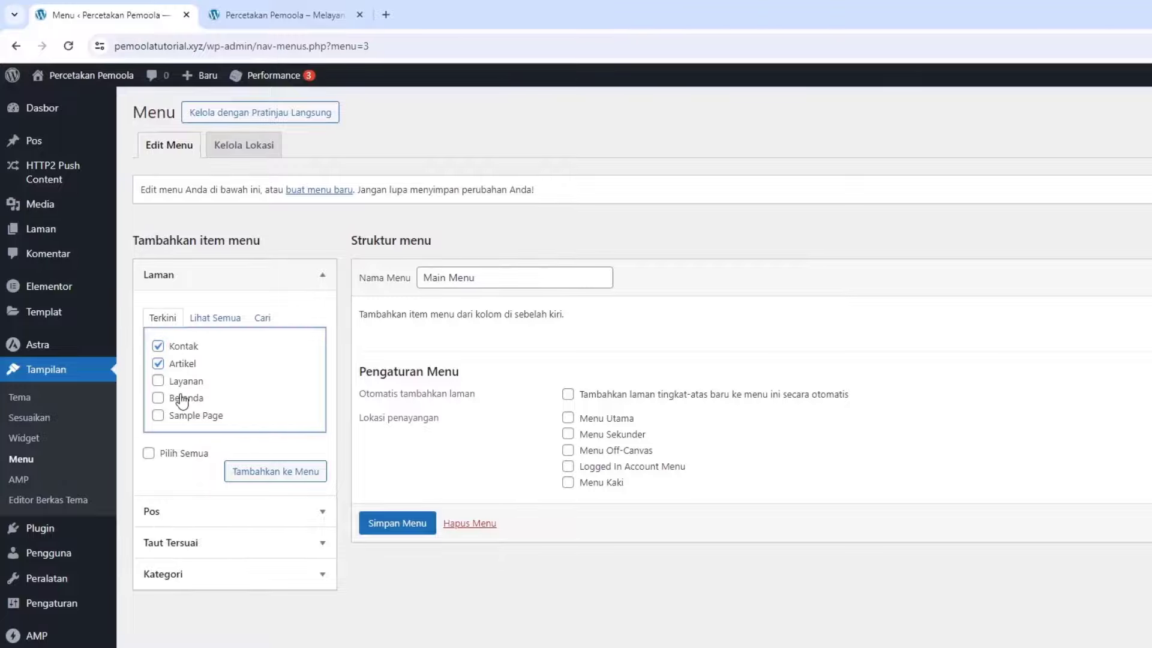
pyautogui.click(181, 397)
pyautogui.click(178, 382)
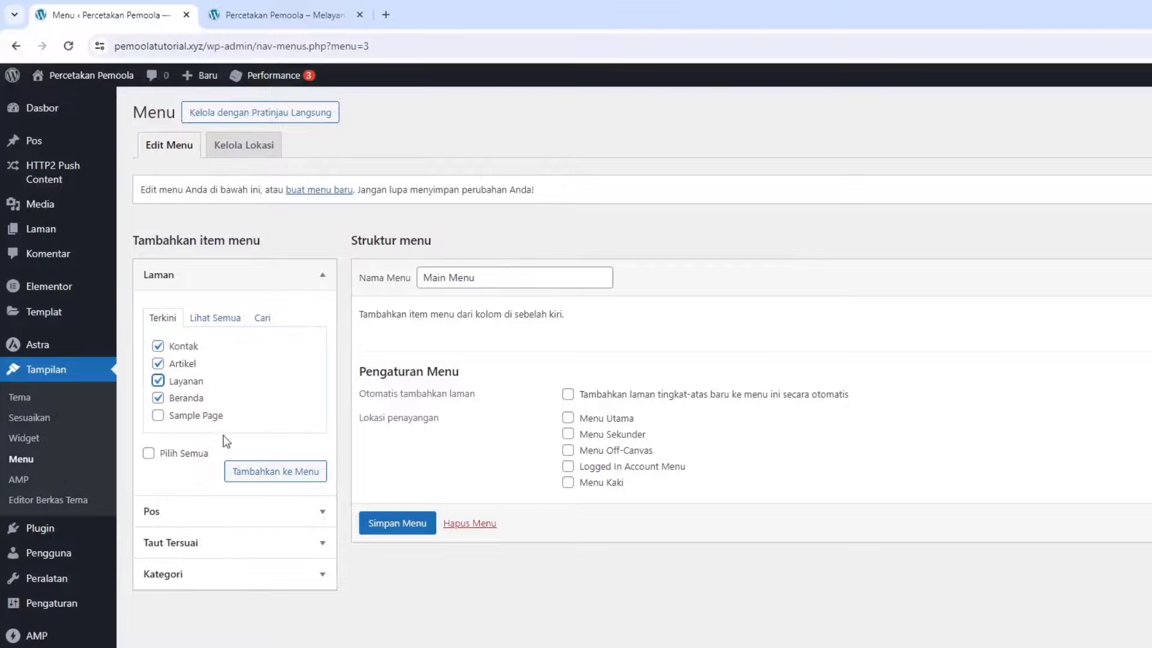
pyautogui.click(255, 472)
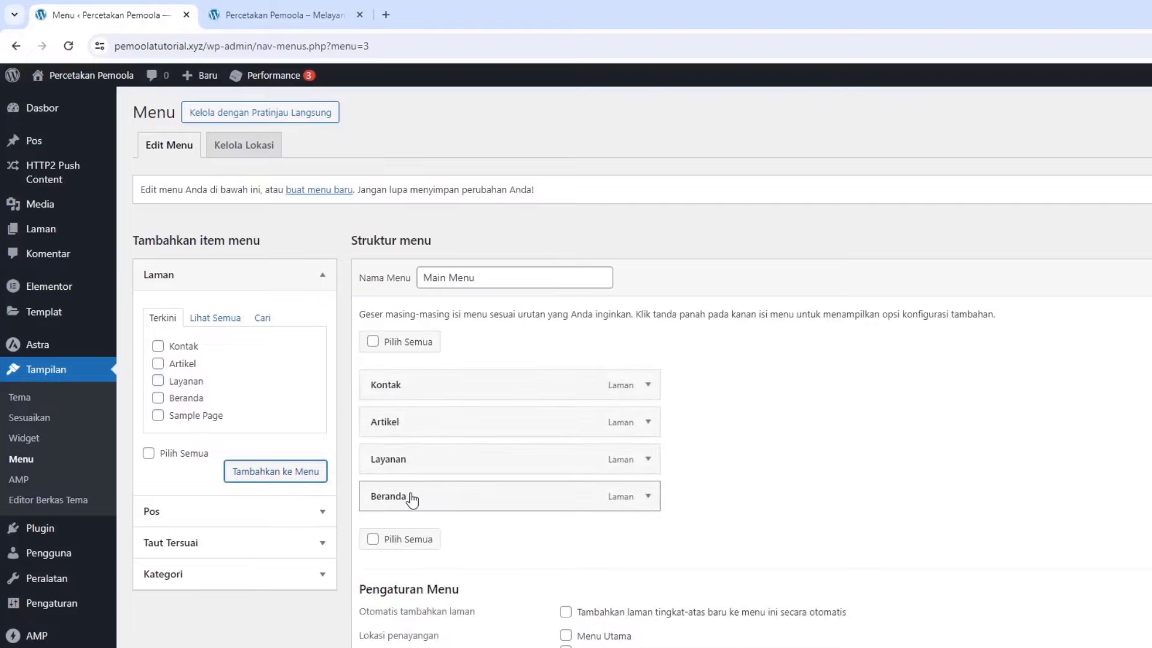
pyautogui.moveTo(399, 497); pyautogui.dragTo(398, 399)
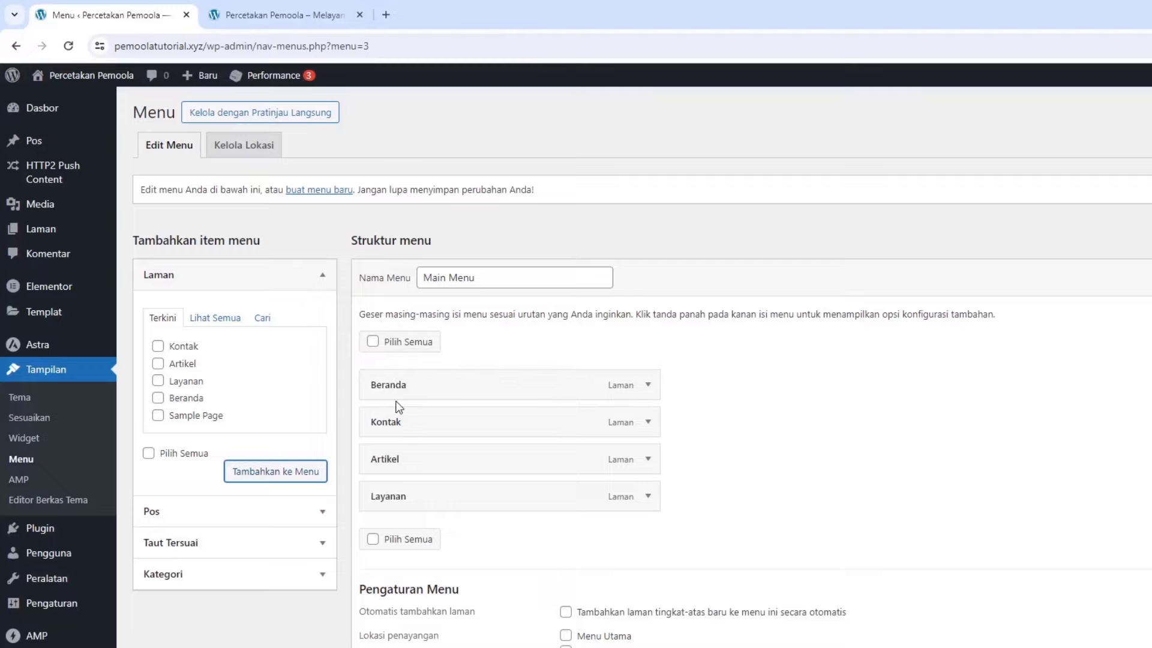
pyautogui.moveTo(406, 481); pyautogui.dragTo(618, 417)
pyautogui.click(640, 492)
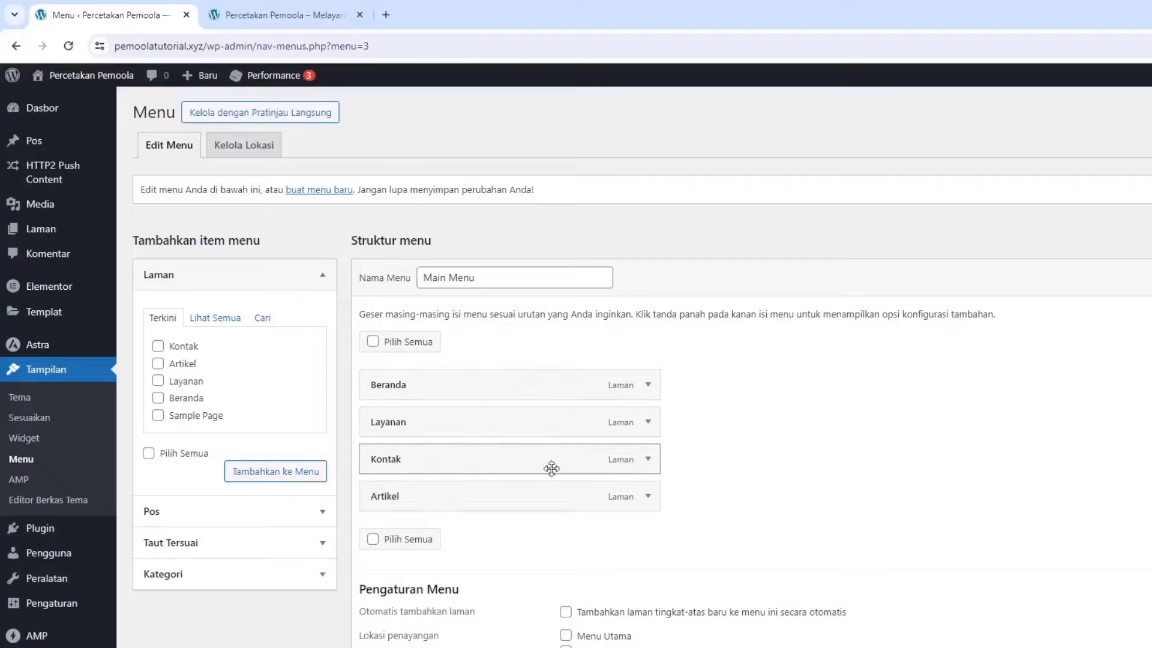
pyautogui.moveTo(484, 496); pyautogui.dragTo(482, 456)
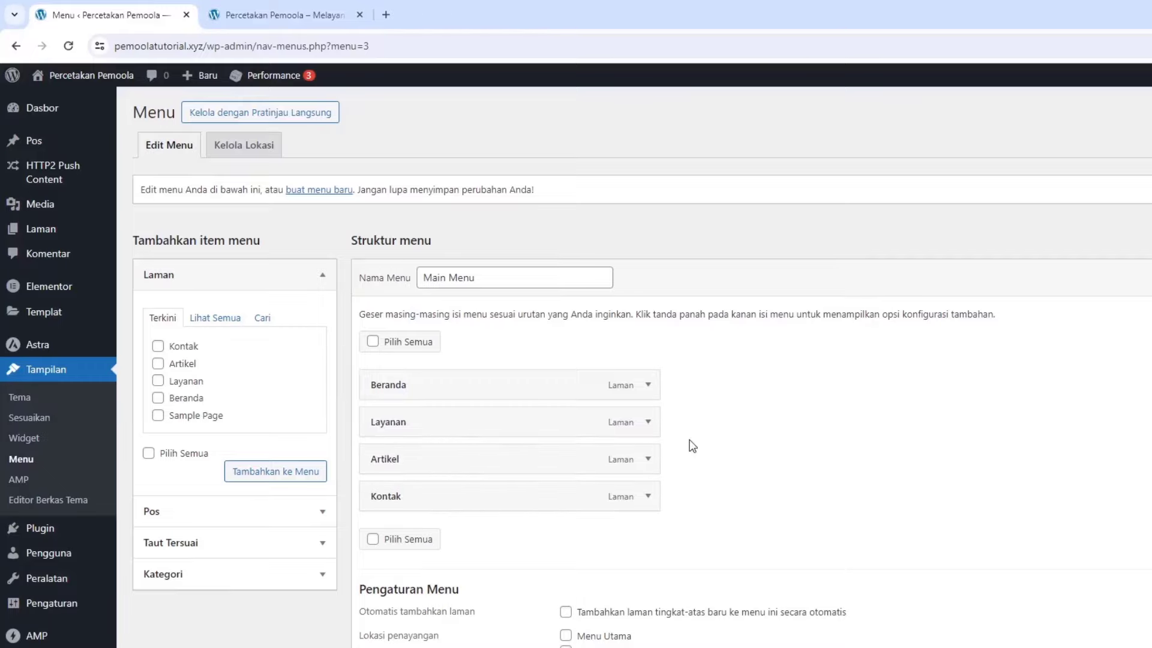
# Assign the menu to Menu Utama and Menu Off-Canvas locations and save it
pyautogui.scroll(-1, 689, 442)
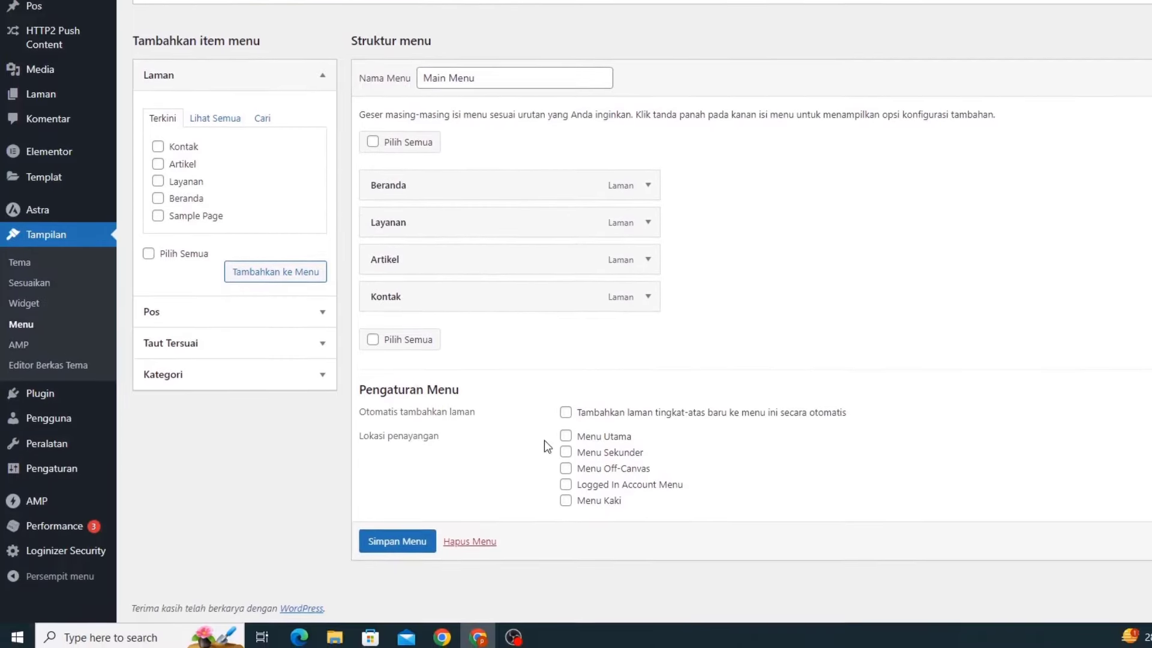
pyautogui.click(566, 571)
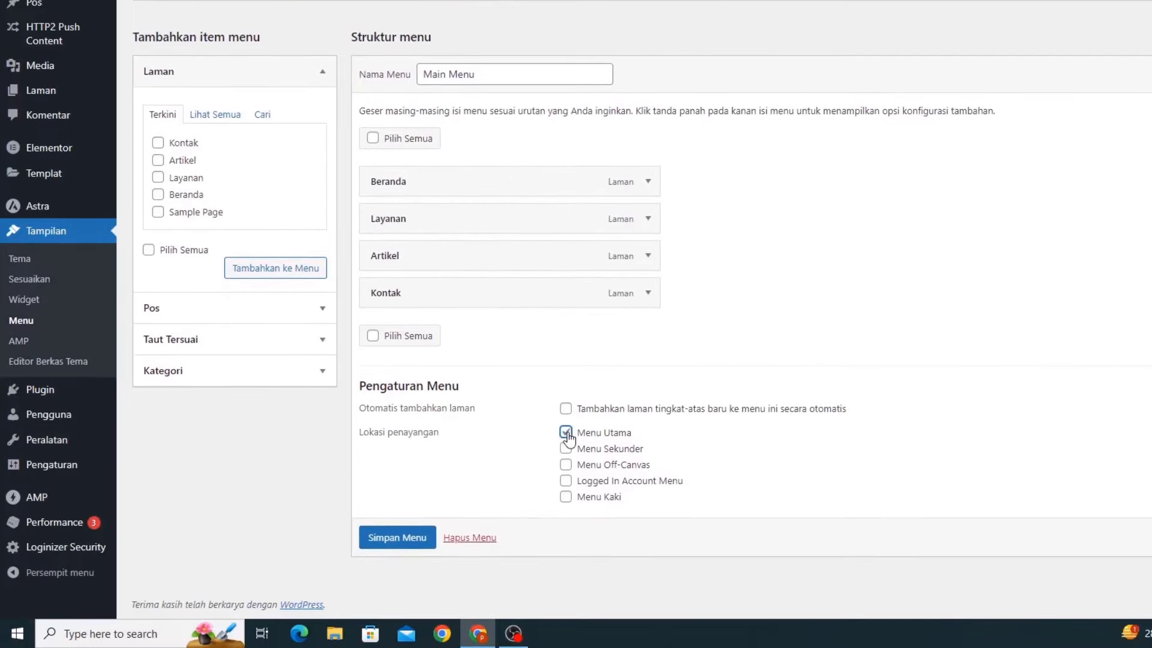
pyautogui.click(566, 464)
pyautogui.click(403, 535)
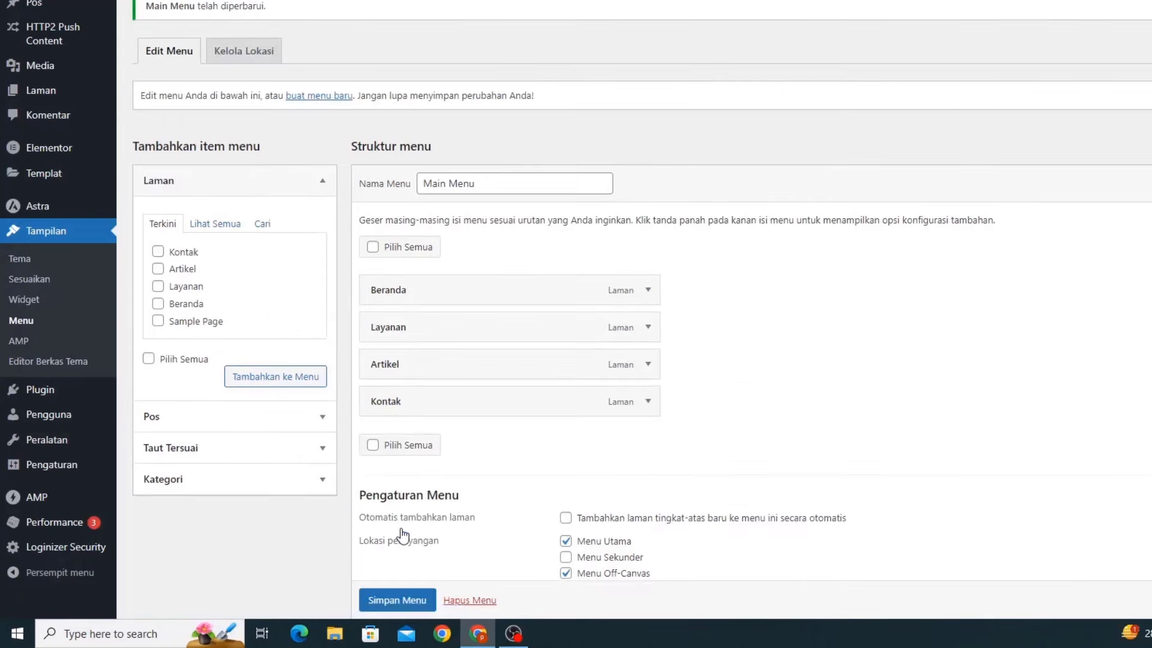
pyautogui.moveTo(60, 464)
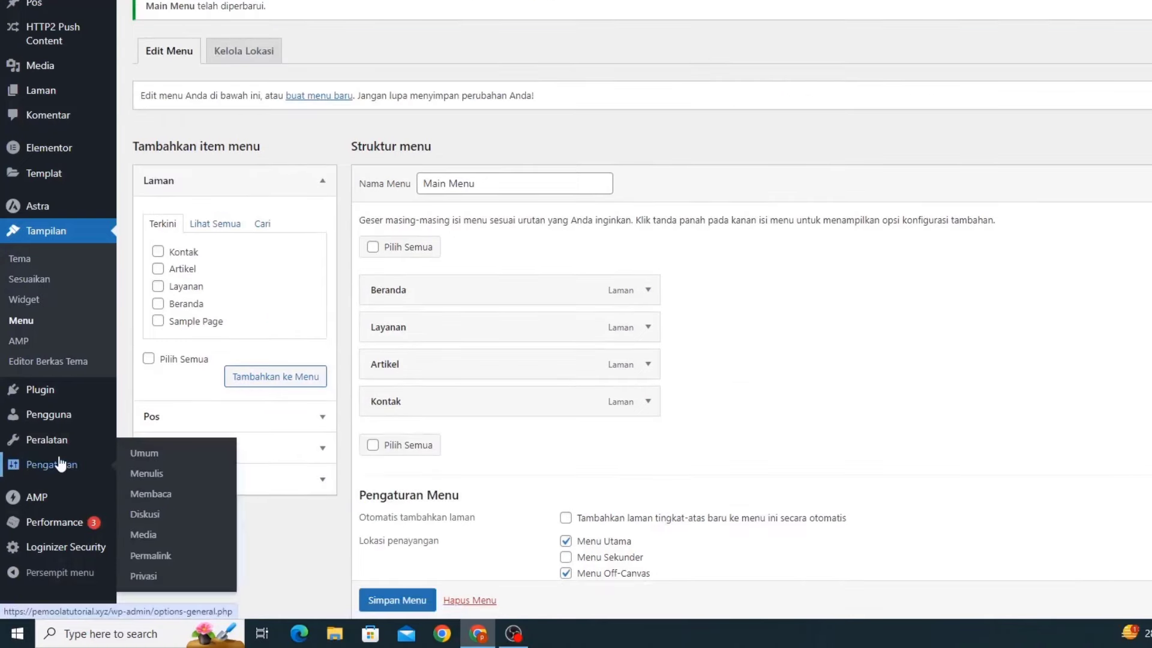
# Set a static homepage with Beranda as front page and Artikel as posts page, and save
pyautogui.click(133, 497)
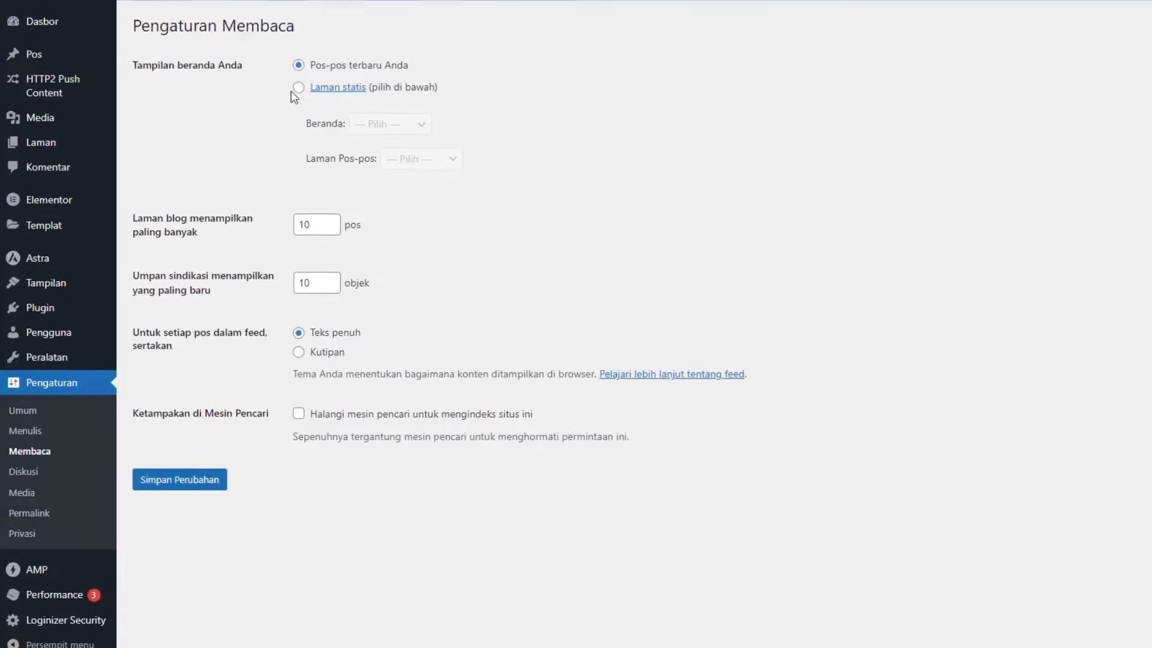
pyautogui.click(299, 35)
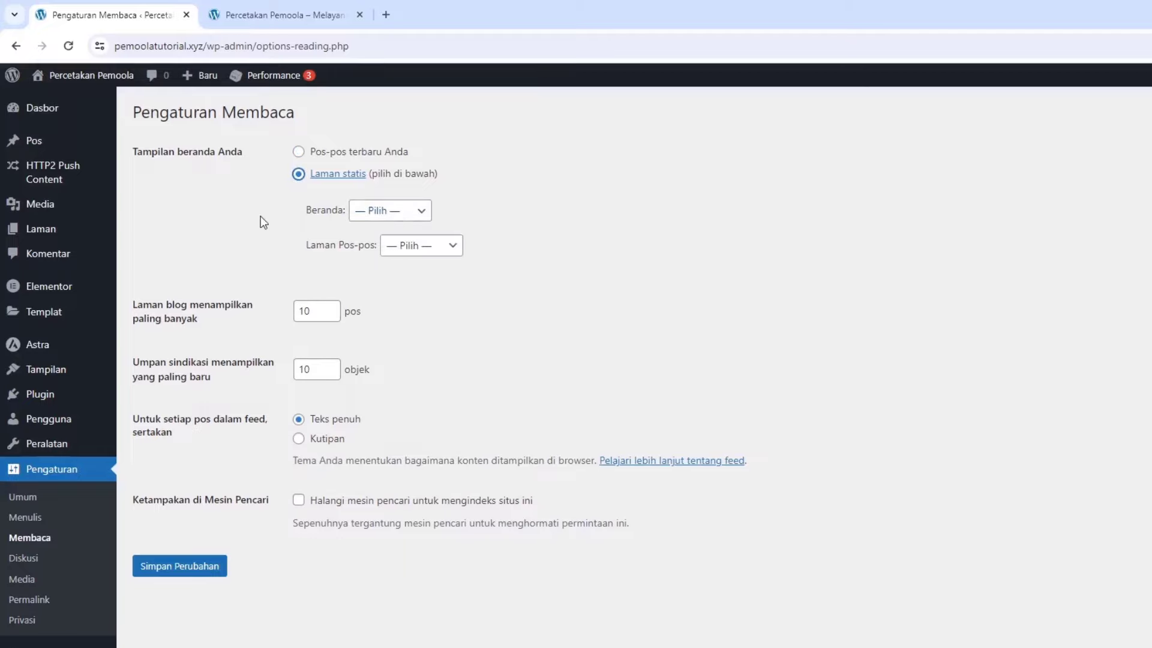
pyautogui.click(370, 216)
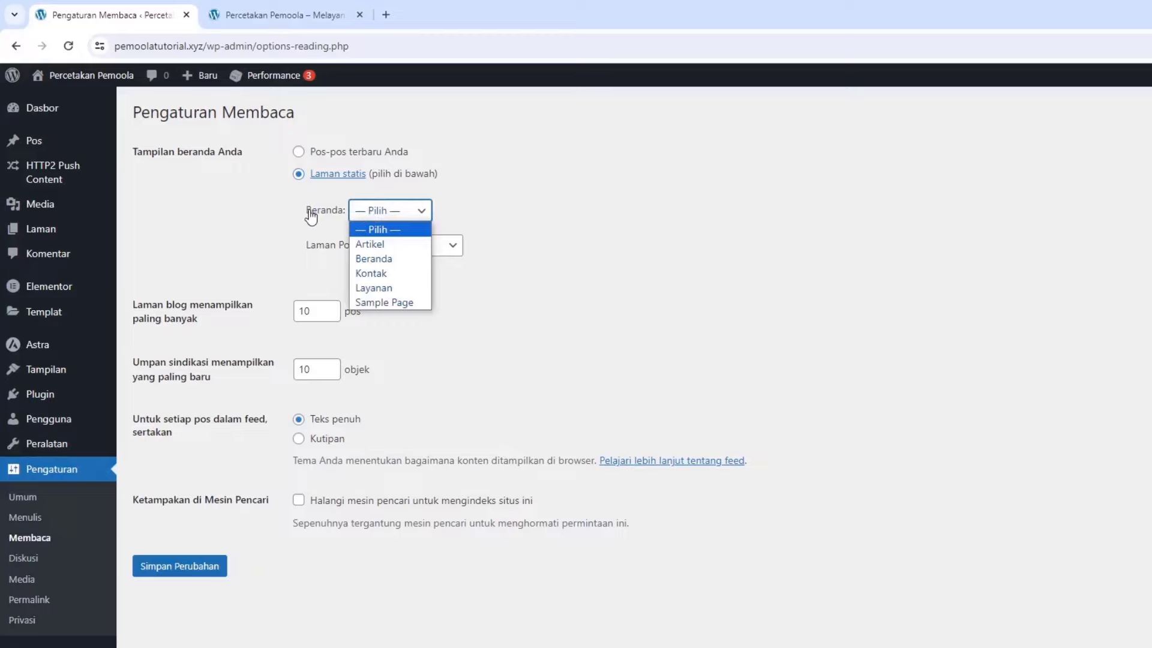
pyautogui.click(383, 259)
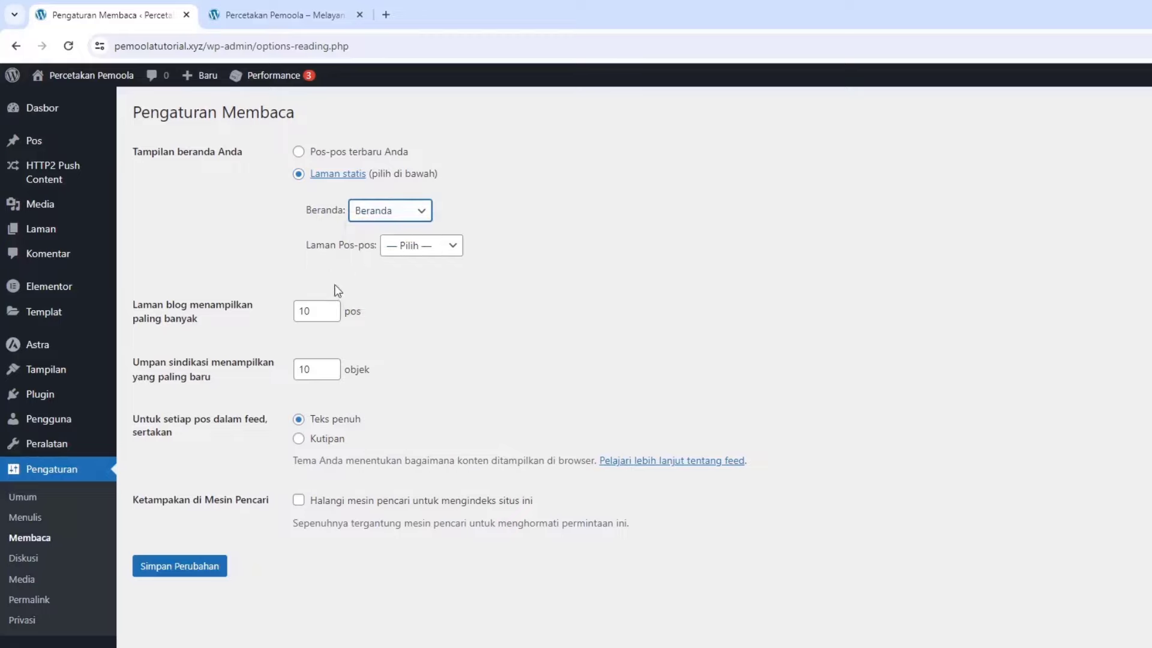
pyautogui.click(440, 255)
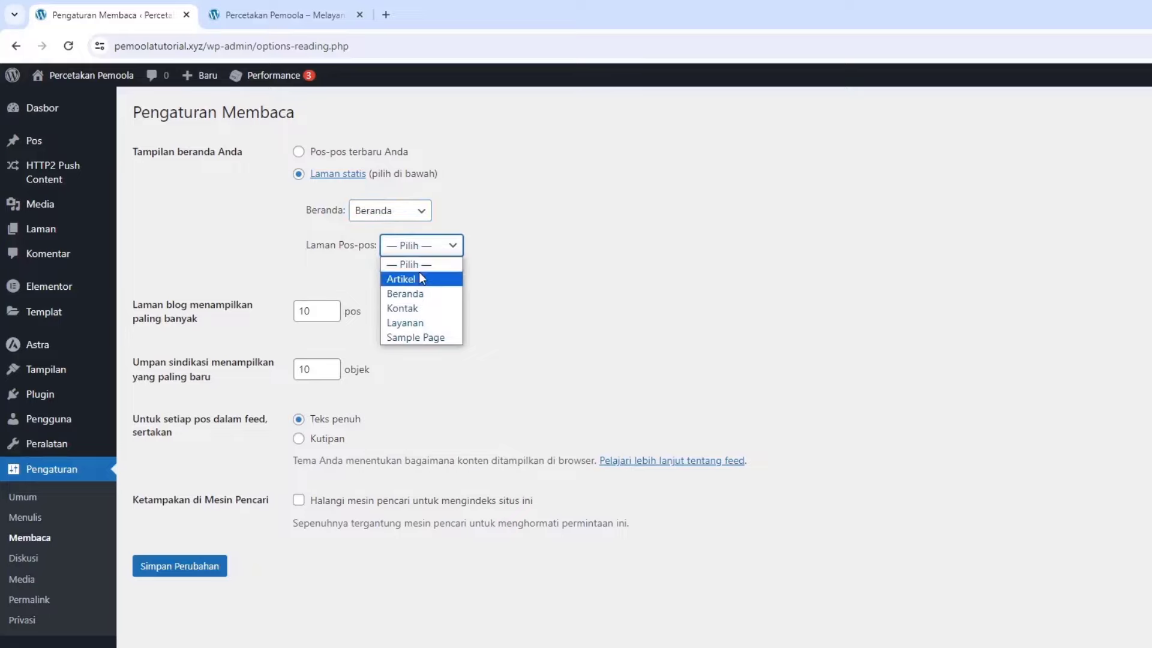
pyautogui.click(420, 275)
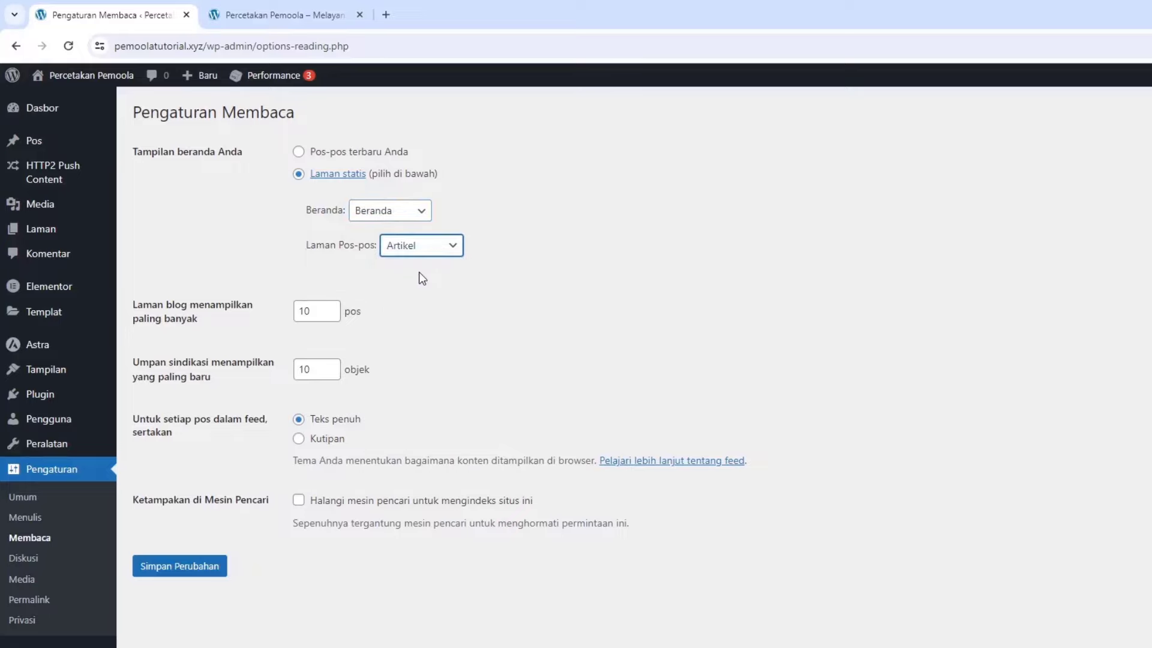
pyautogui.click(193, 577)
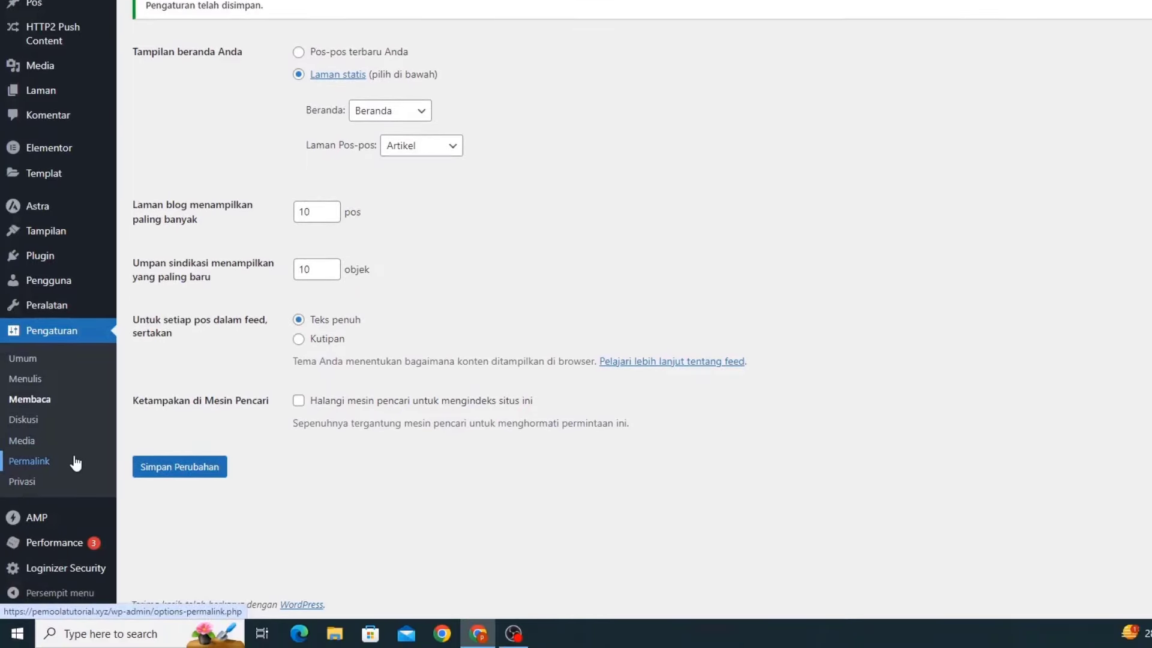
# Switch permalinks to the Nama tulisan (/%postname%/) structure and save
pyautogui.click(29, 461)
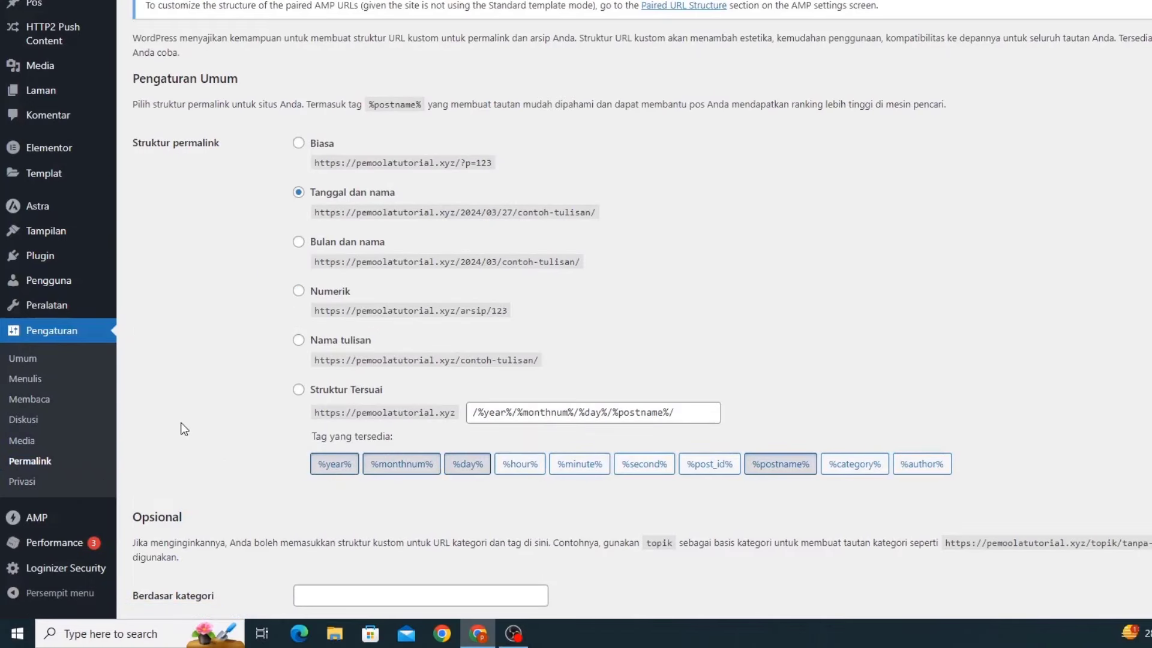
pyautogui.click(298, 341)
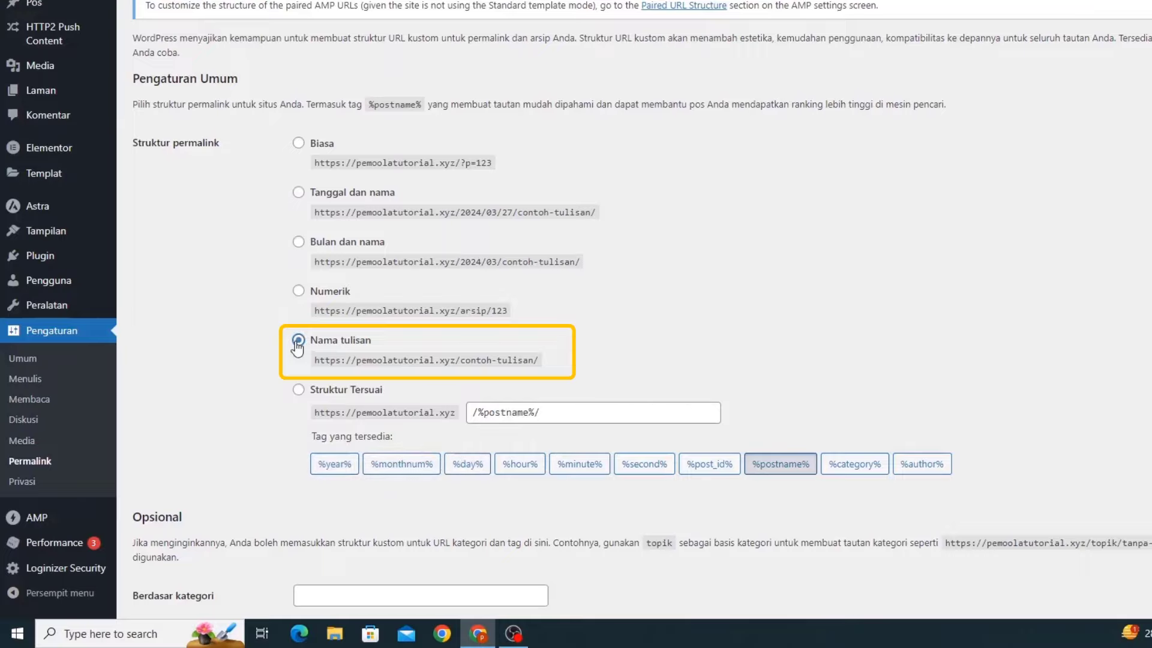
pyautogui.scroll(-2, 298, 347)
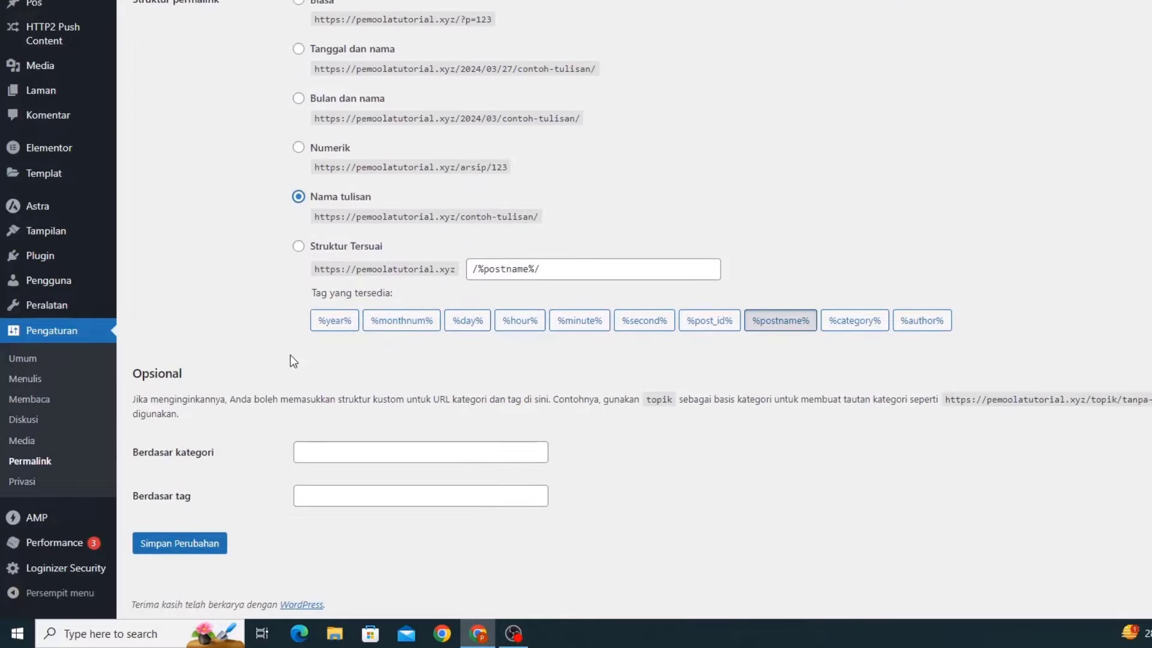
pyautogui.click(195, 543)
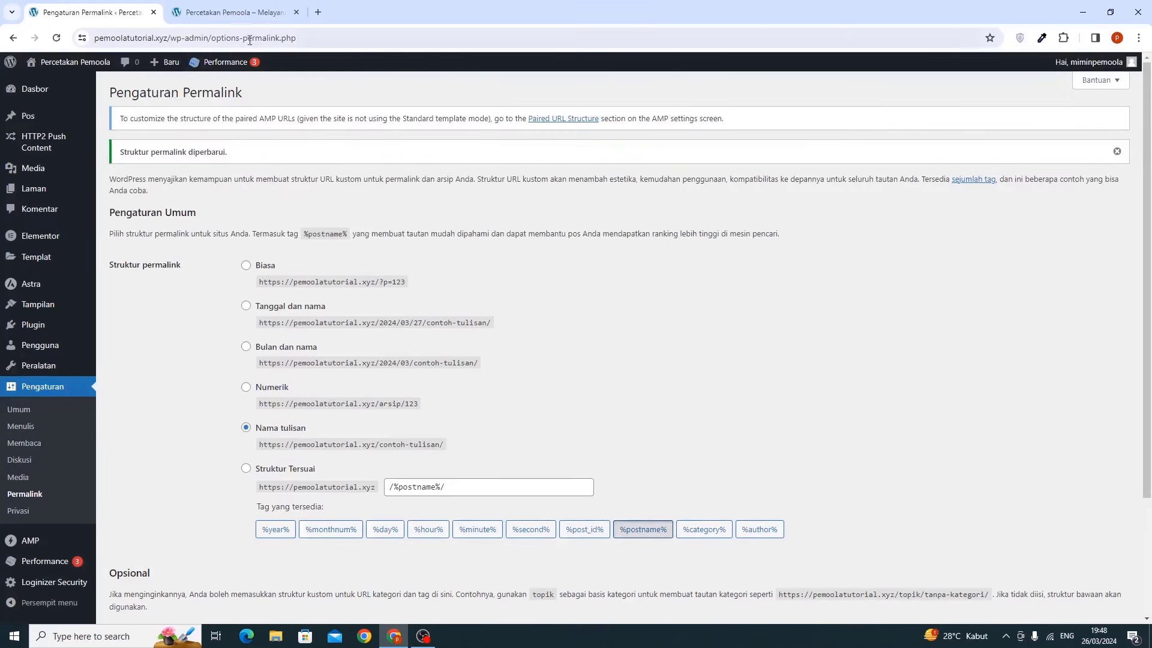
# Reload the live site tab to check the new Beranda homepage and menu, then return
pyautogui.click(247, 17)
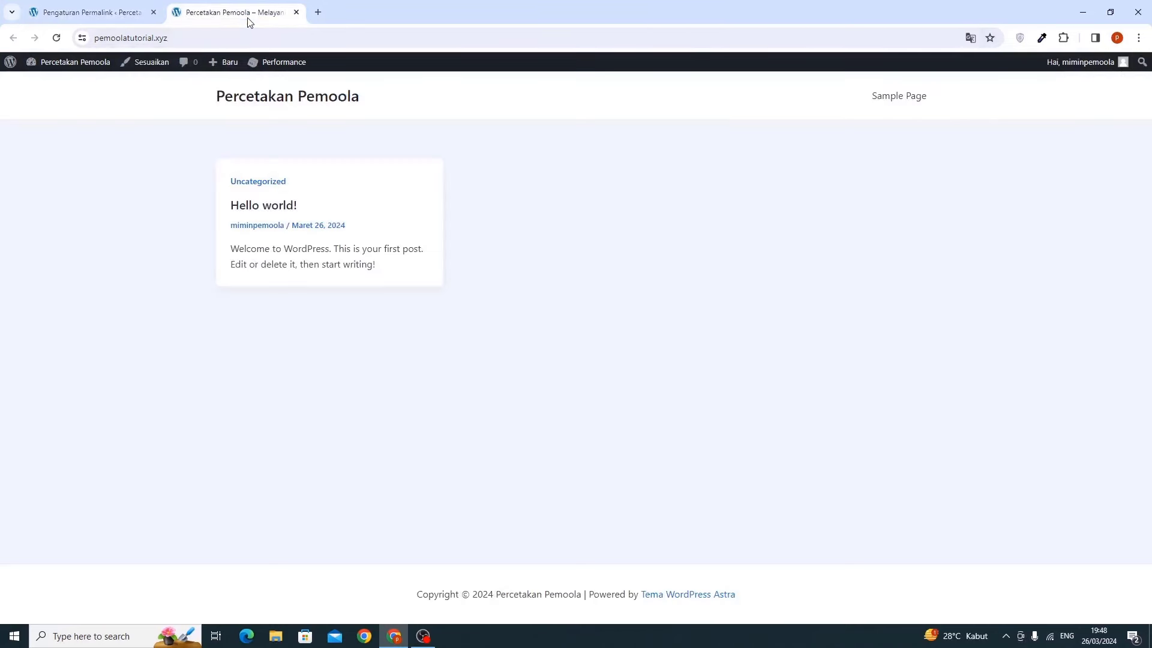
pyautogui.click(56, 38)
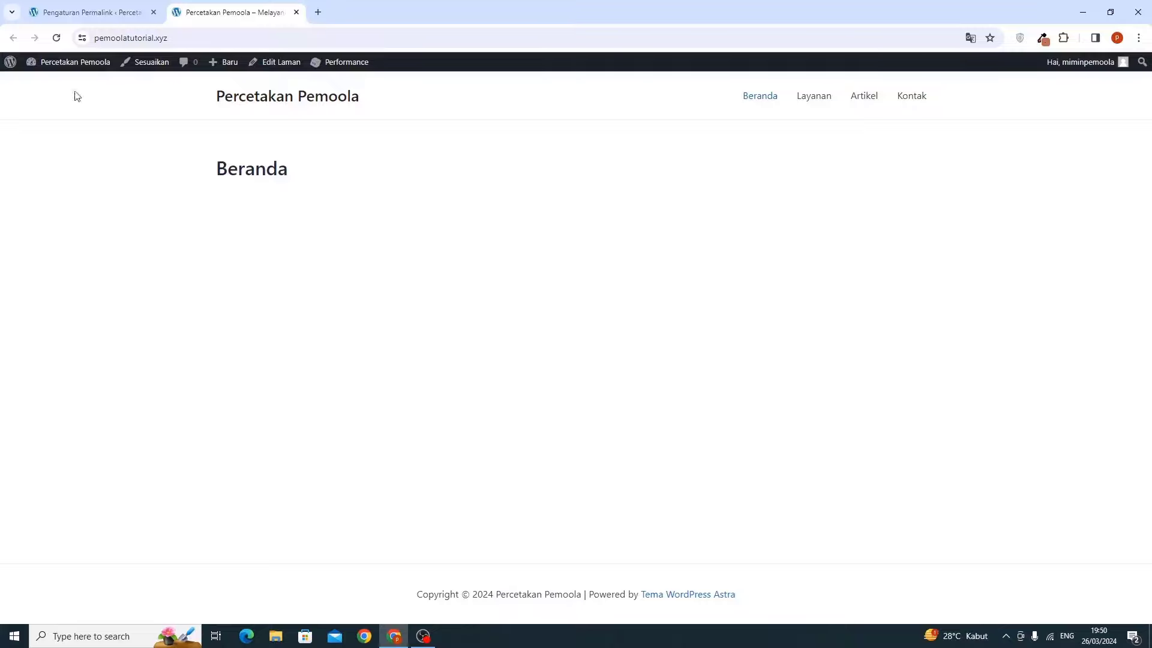
pyautogui.click(56, 12)
pyautogui.moveTo(88, 124)
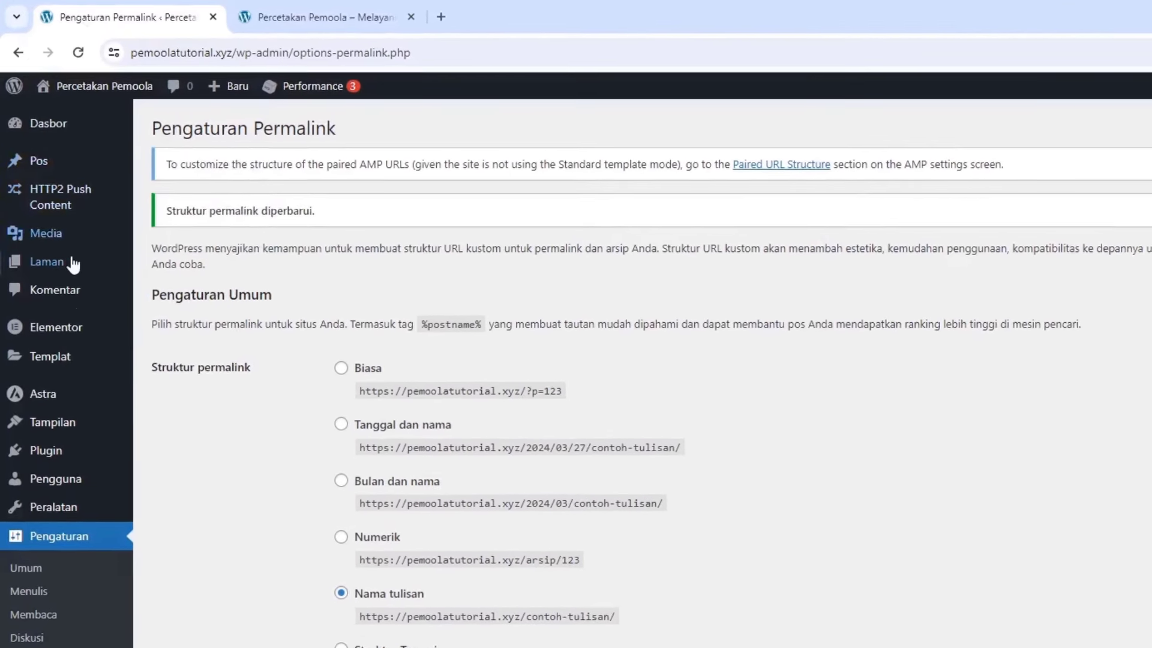
# Open the Beranda page from the pages list in Elementor and dismiss the AI notification
pyautogui.moveTo(56, 189)
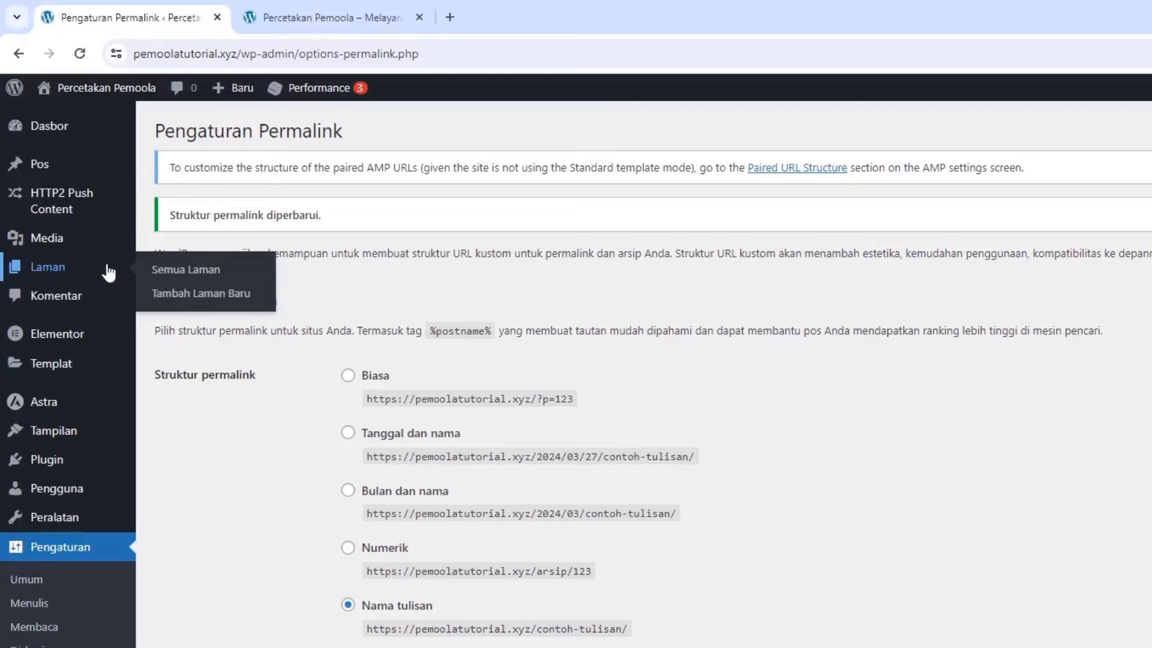
pyautogui.click(169, 271)
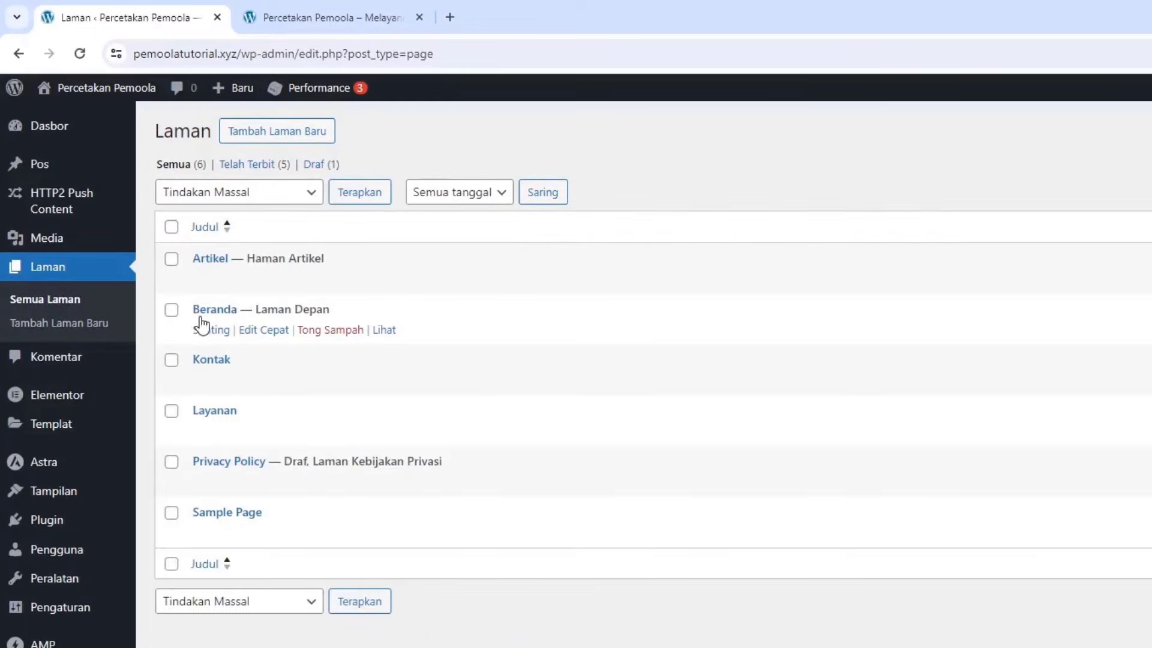
pyautogui.click(210, 330)
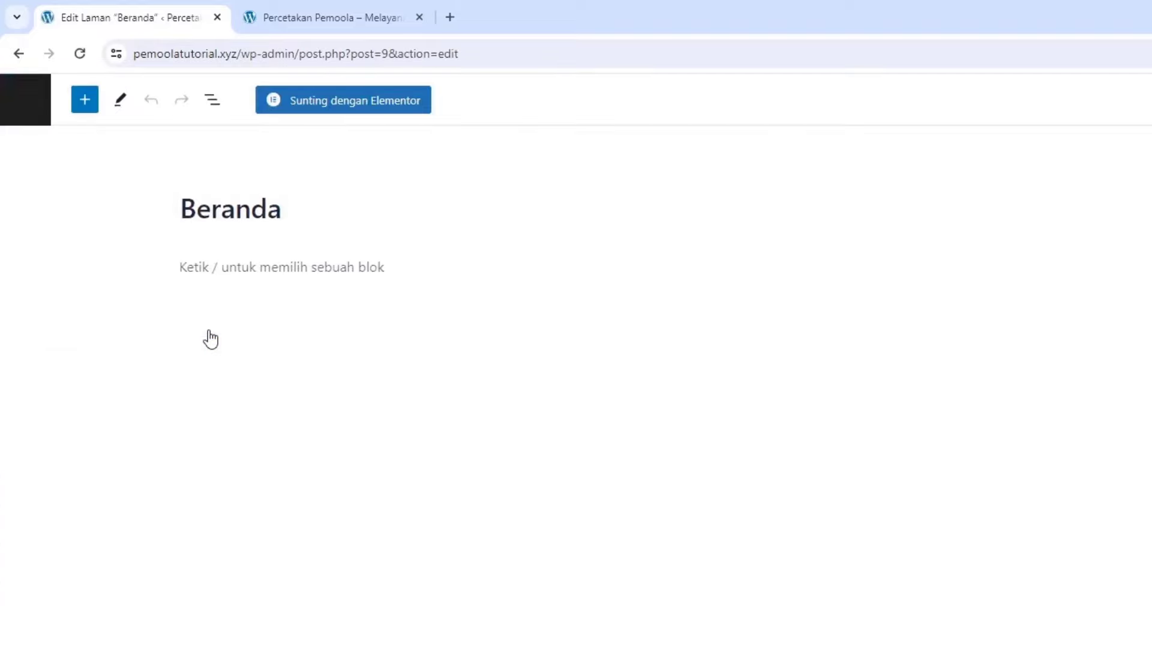
pyautogui.click(316, 110)
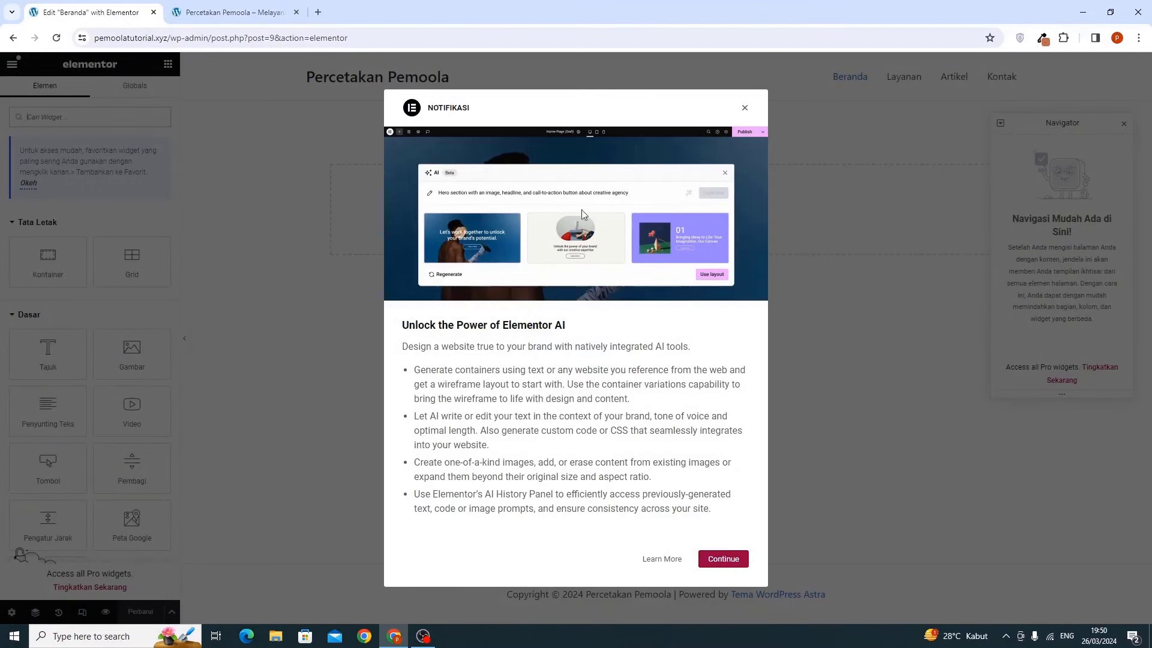
pyautogui.click(745, 110)
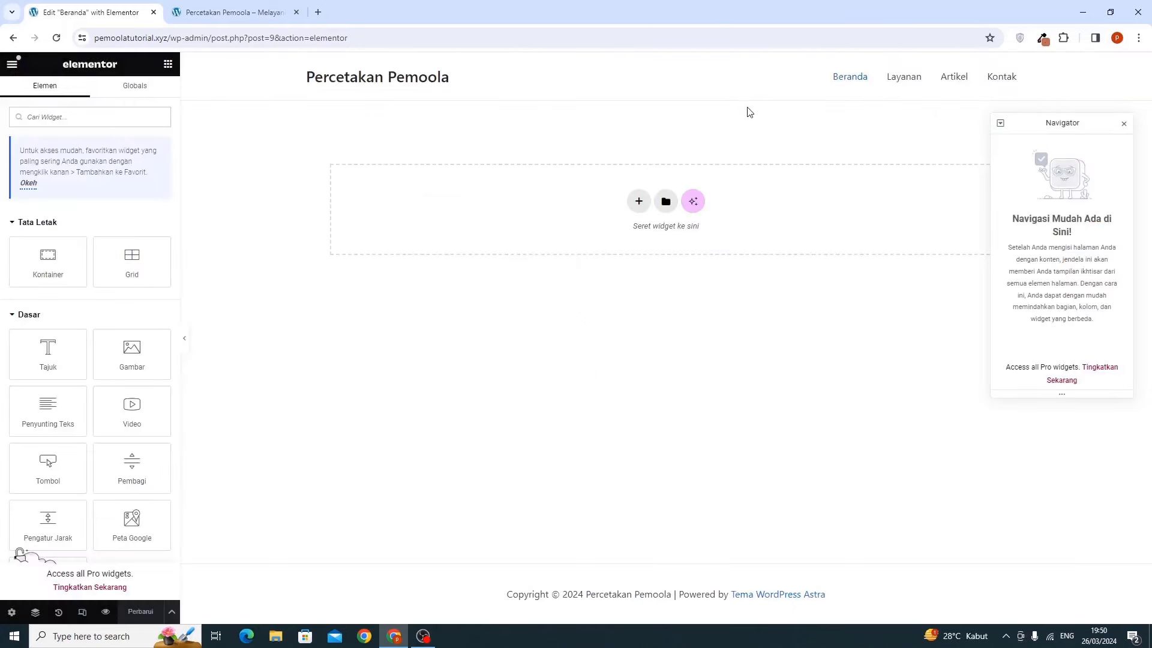
# Add a two-column flexbox container to the Beranda page
pyautogui.click(1124, 124)
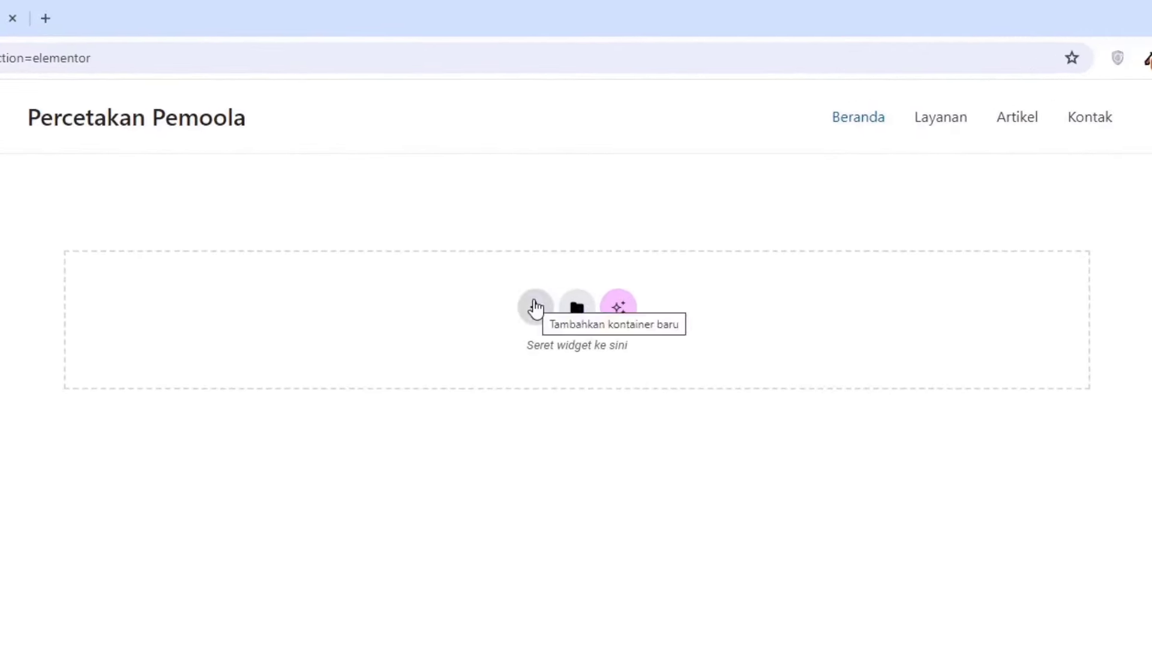
pyautogui.click(536, 308)
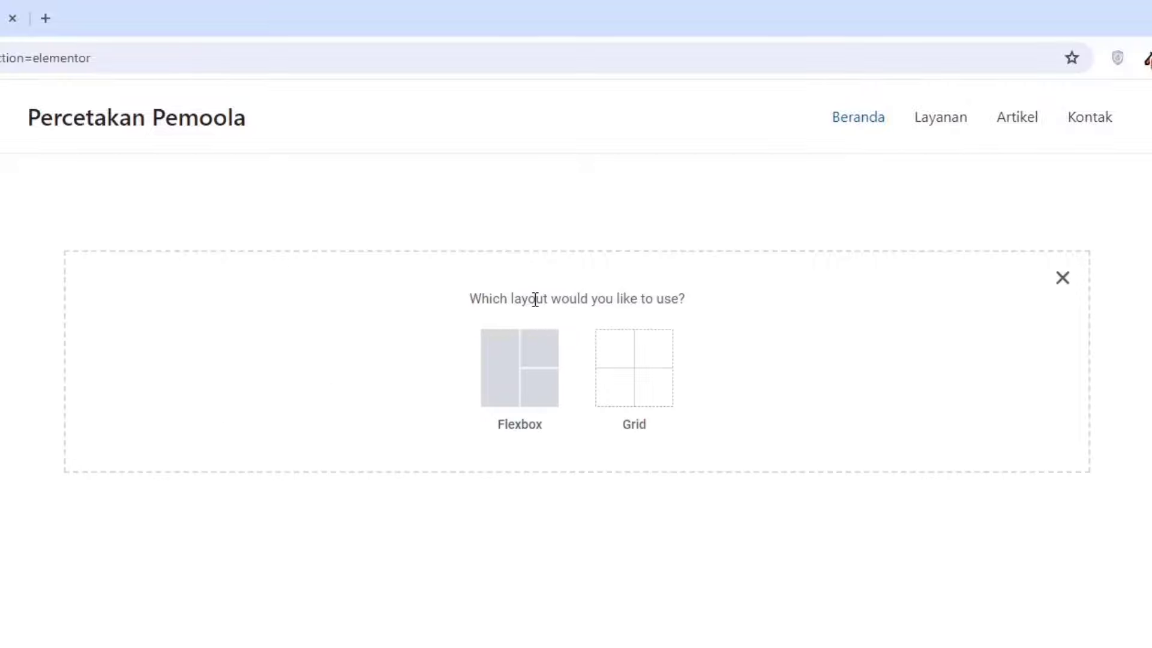
pyautogui.click(521, 357)
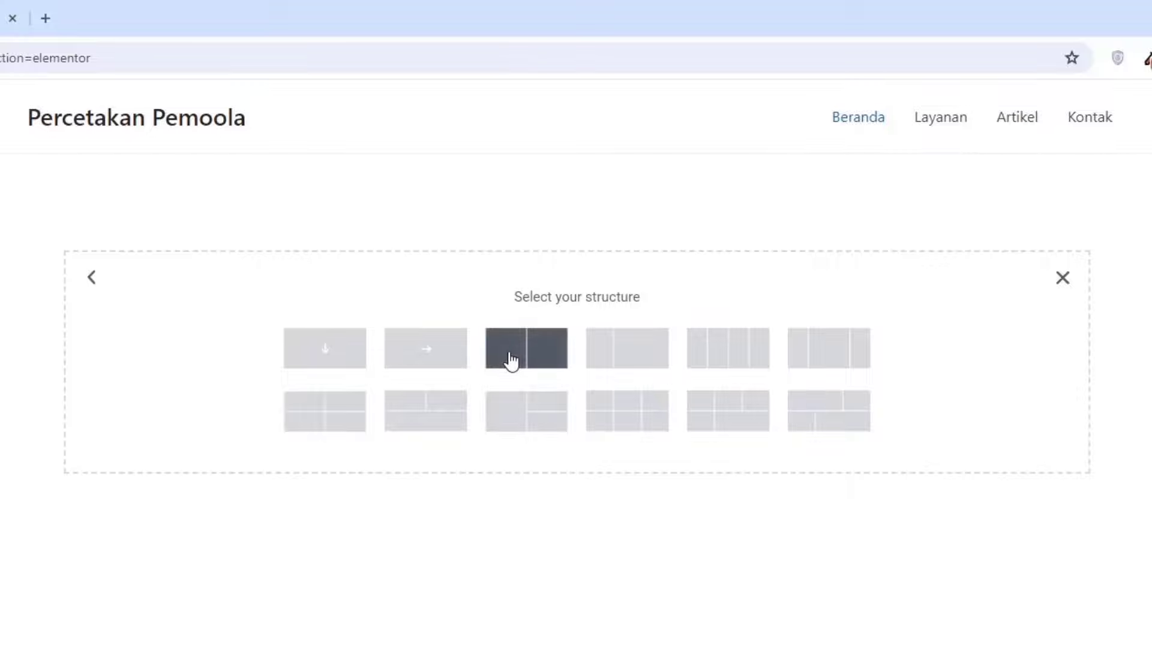
pyautogui.click(541, 348)
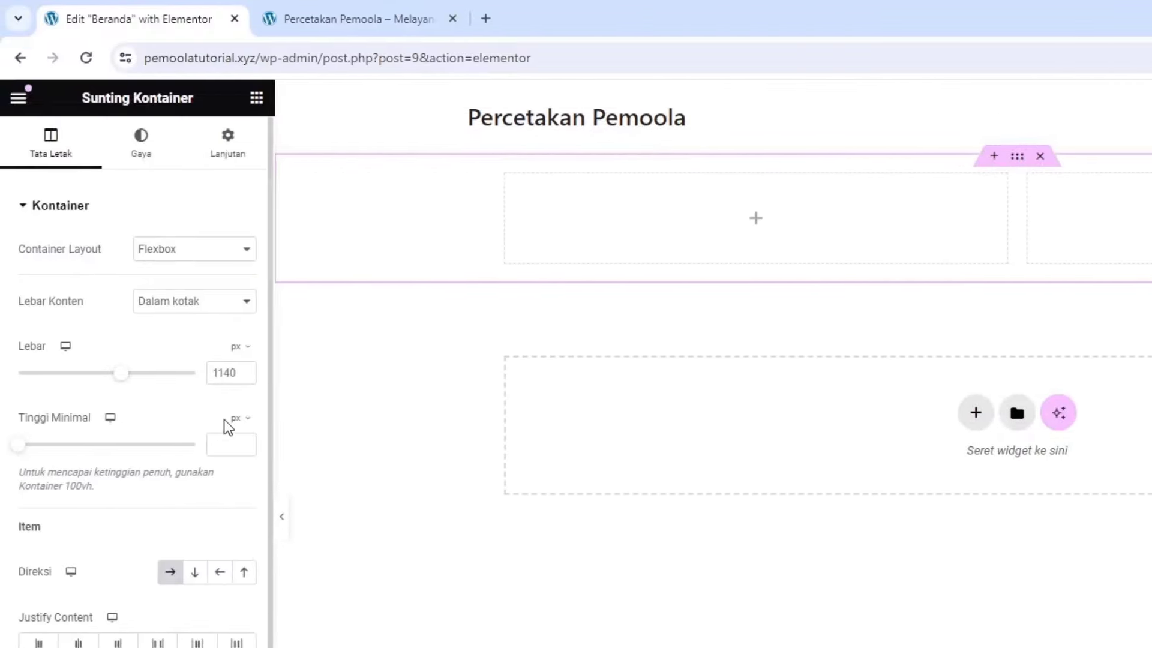
# Set the container's minimum height to 90 vh
pyautogui.click(236, 420)
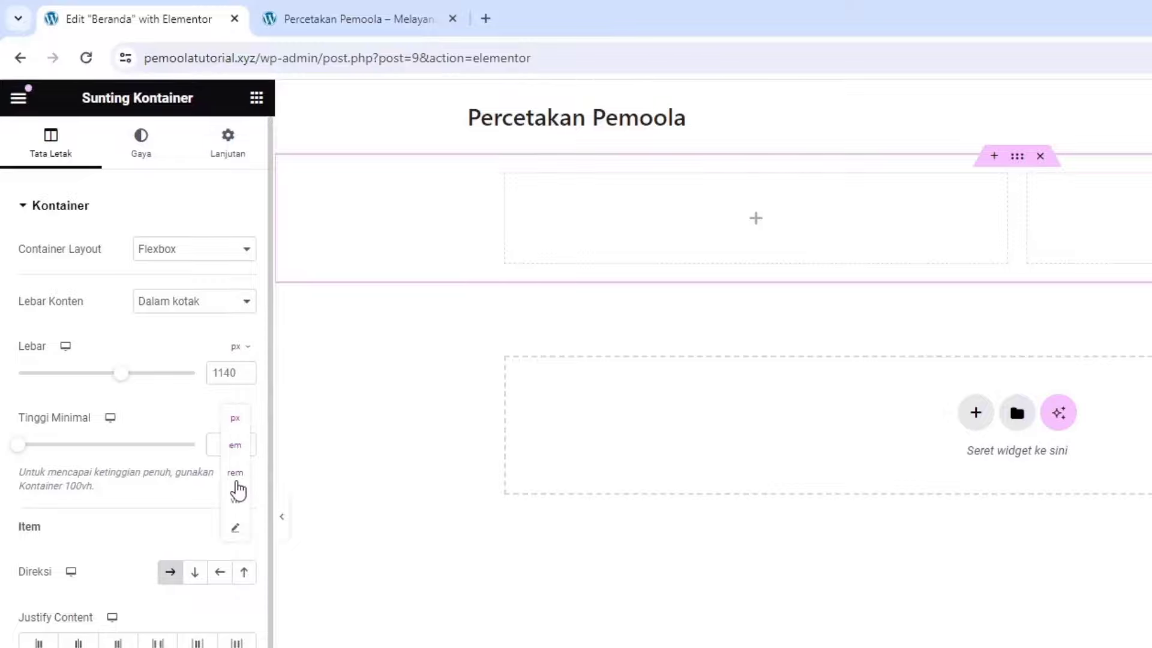
pyautogui.click(235, 503)
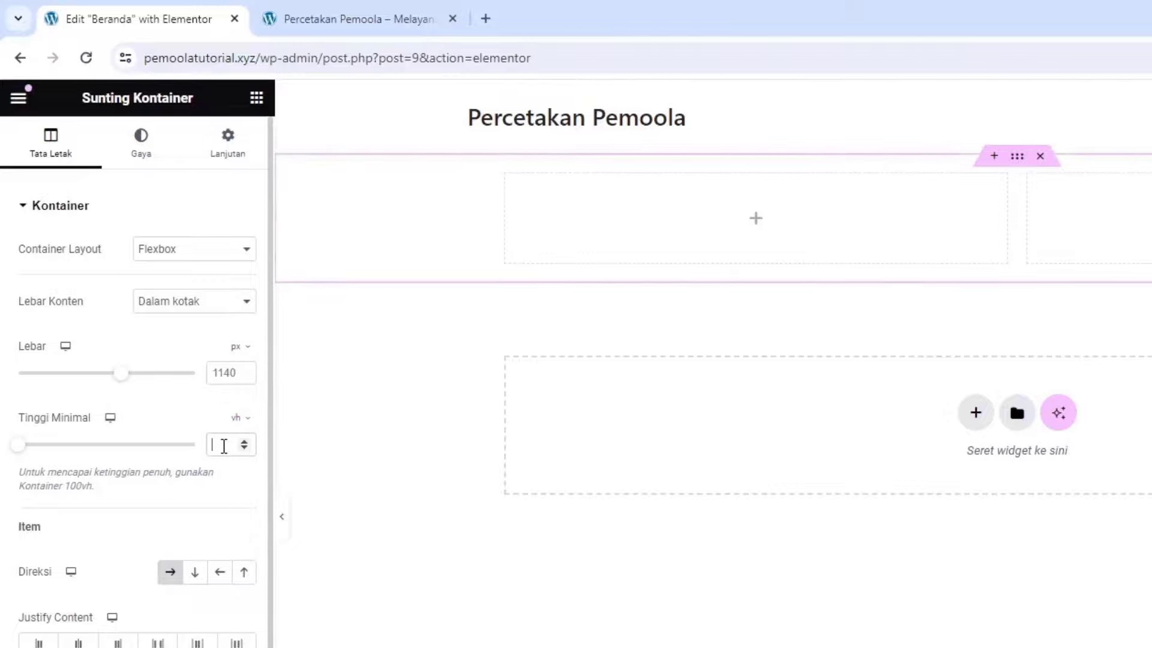
pyautogui.click(220, 439)
pyautogui.write('90')
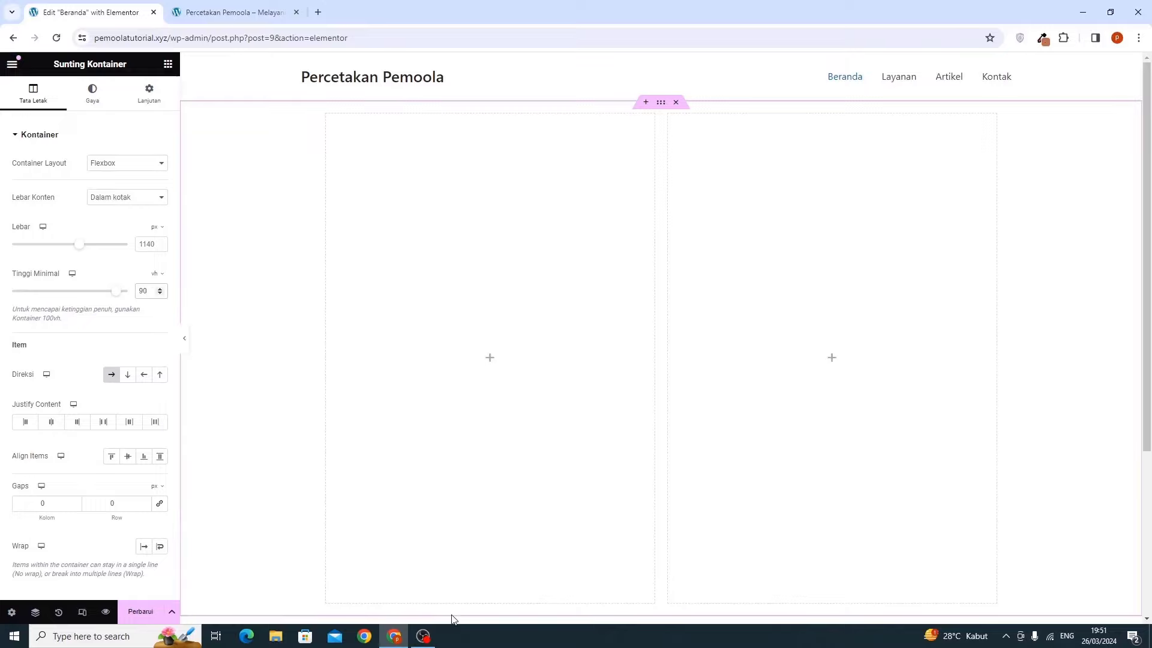
pyautogui.click(161, 288)
pyautogui.click(160, 289)
pyautogui.click(160, 289)
pyautogui.click(160, 289)
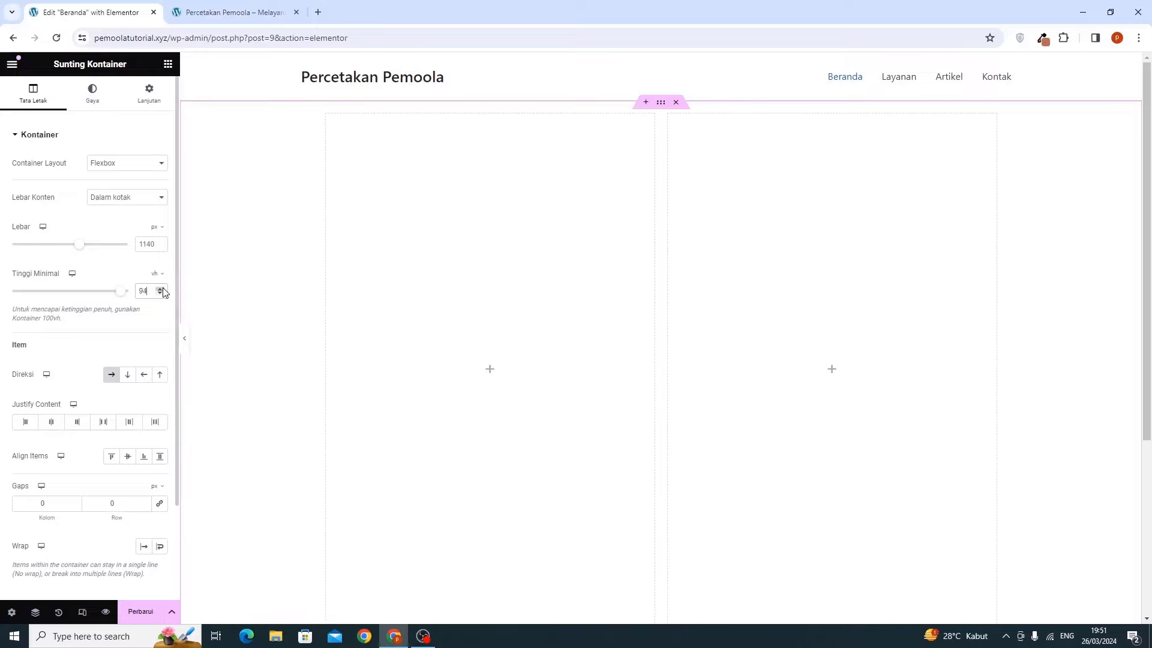
pyautogui.moveTo(146, 294); pyautogui.dragTo(85, 298)
pyautogui.write('90')
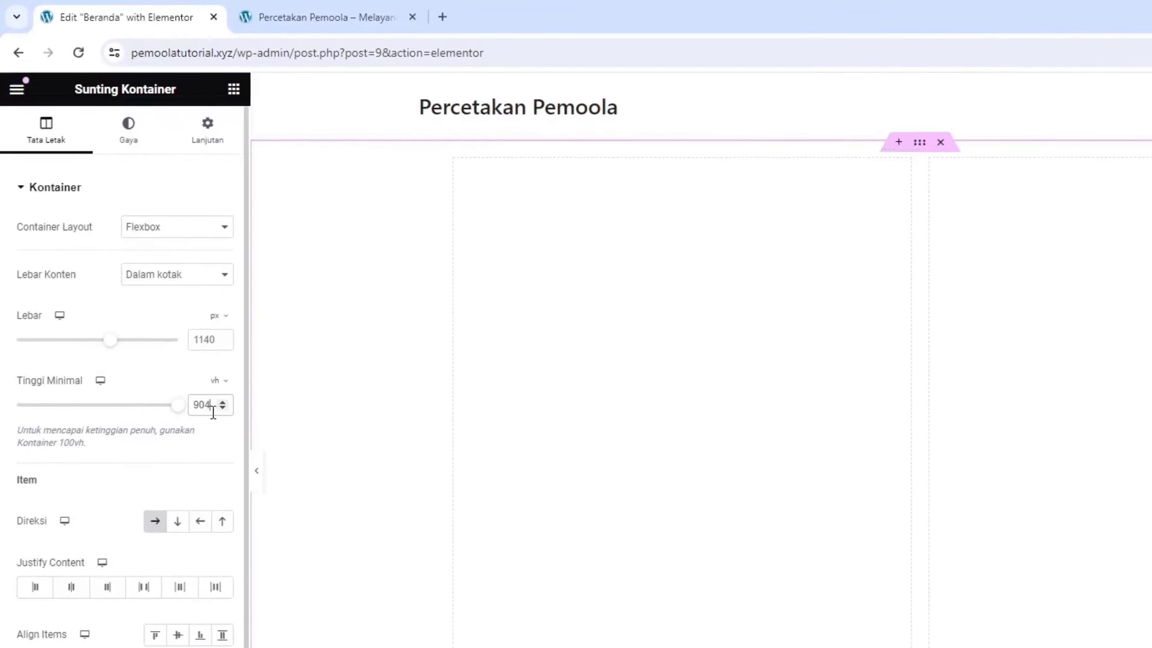
pyautogui.press('BackSpace')
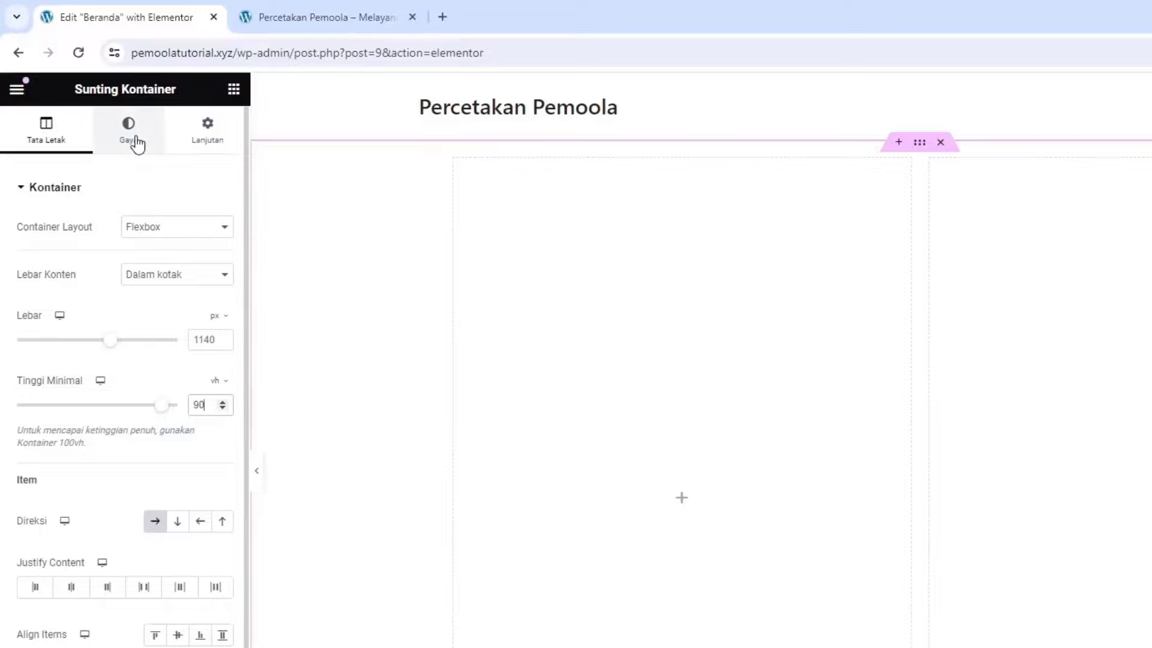
# Give the container a classic background colour of rgb(190, 108, 84)
pyautogui.click(137, 143)
pyautogui.click(137, 143)
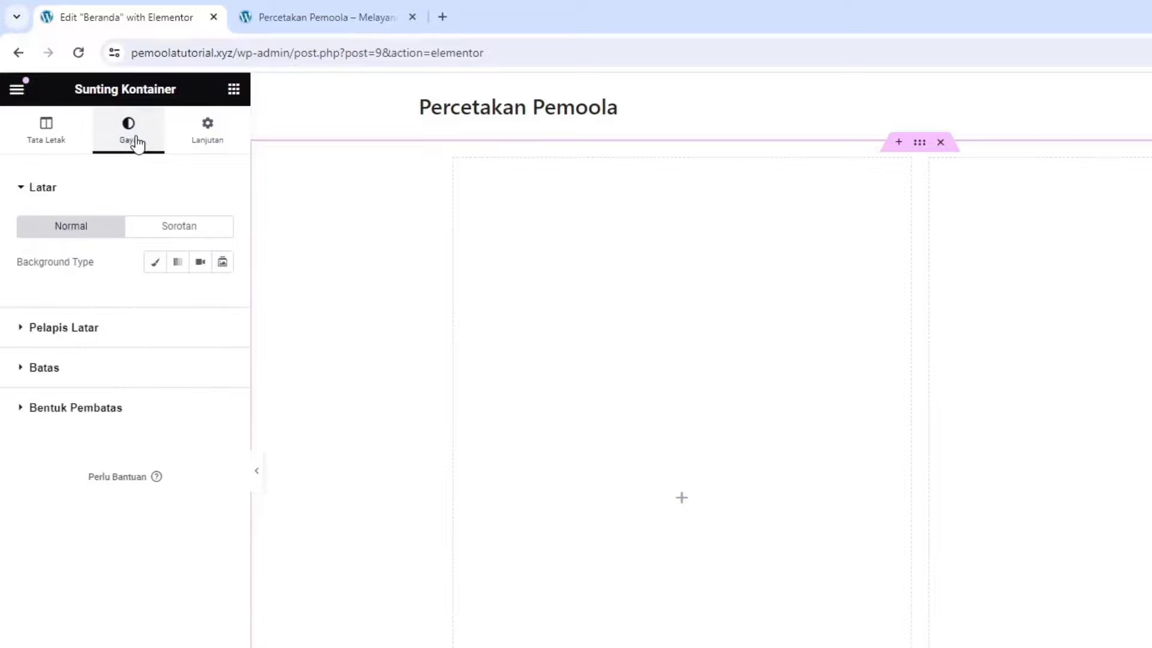
pyautogui.click(154, 274)
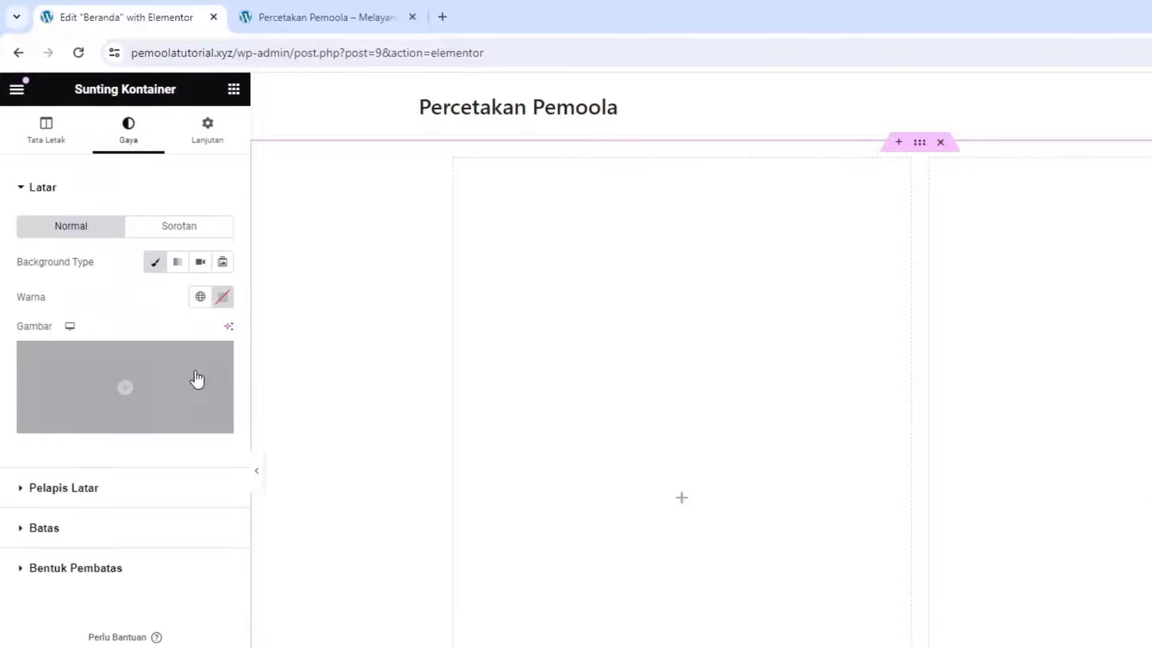
pyautogui.click(223, 296)
pyautogui.click(304, 365)
pyautogui.click(180, 308)
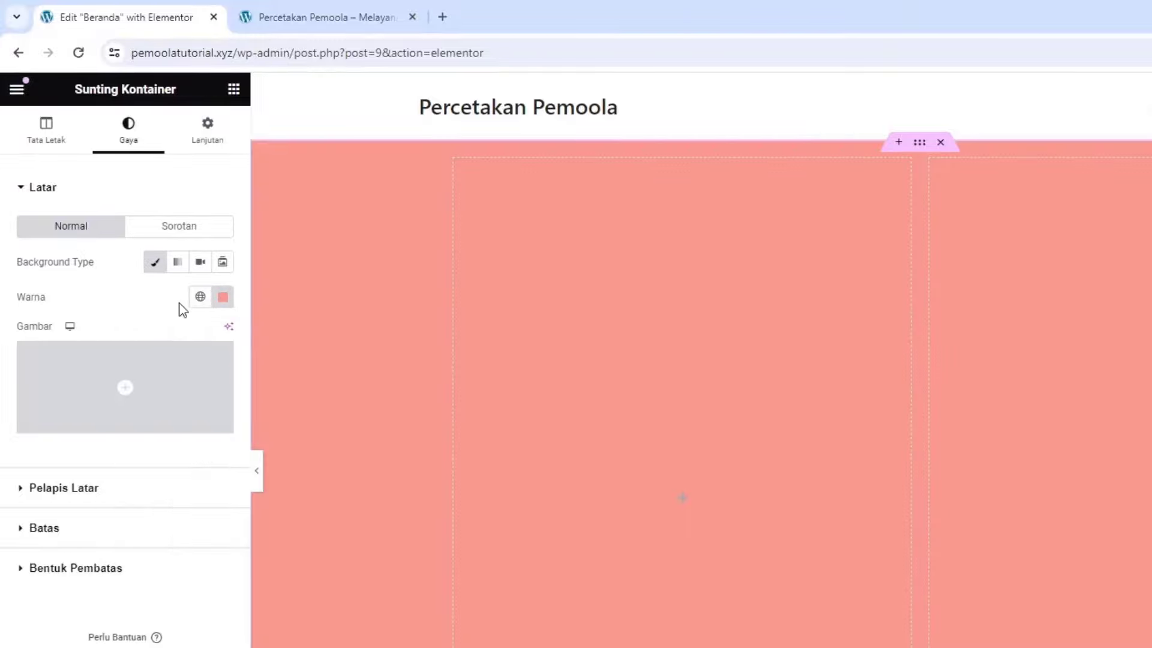
pyautogui.click(222, 296)
pyautogui.write('rgb(190, 108, 84)')
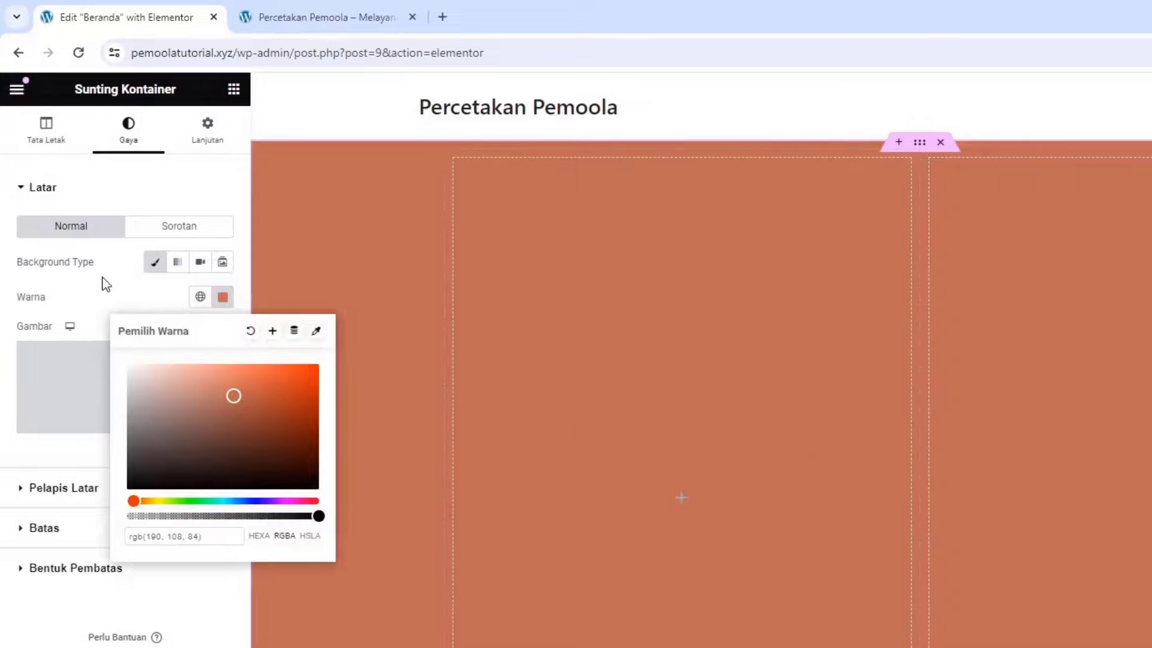
pyautogui.click(103, 282)
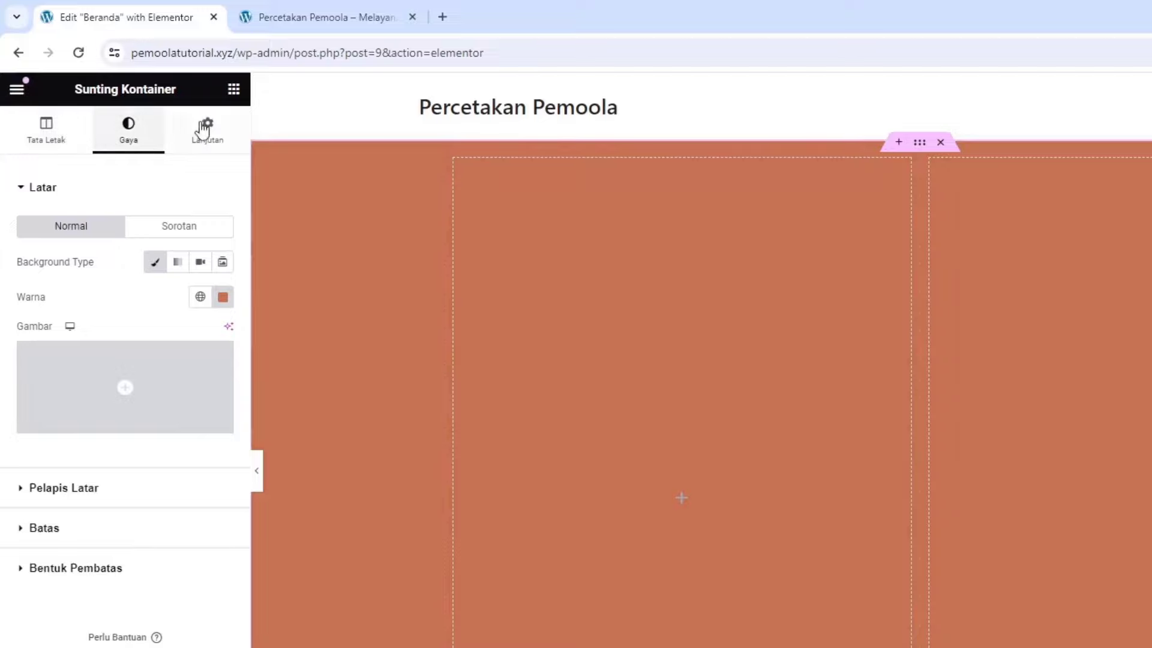
# Place an Image widget in the left column and upload the printing-machines factory photo into it
pyautogui.click(234, 90)
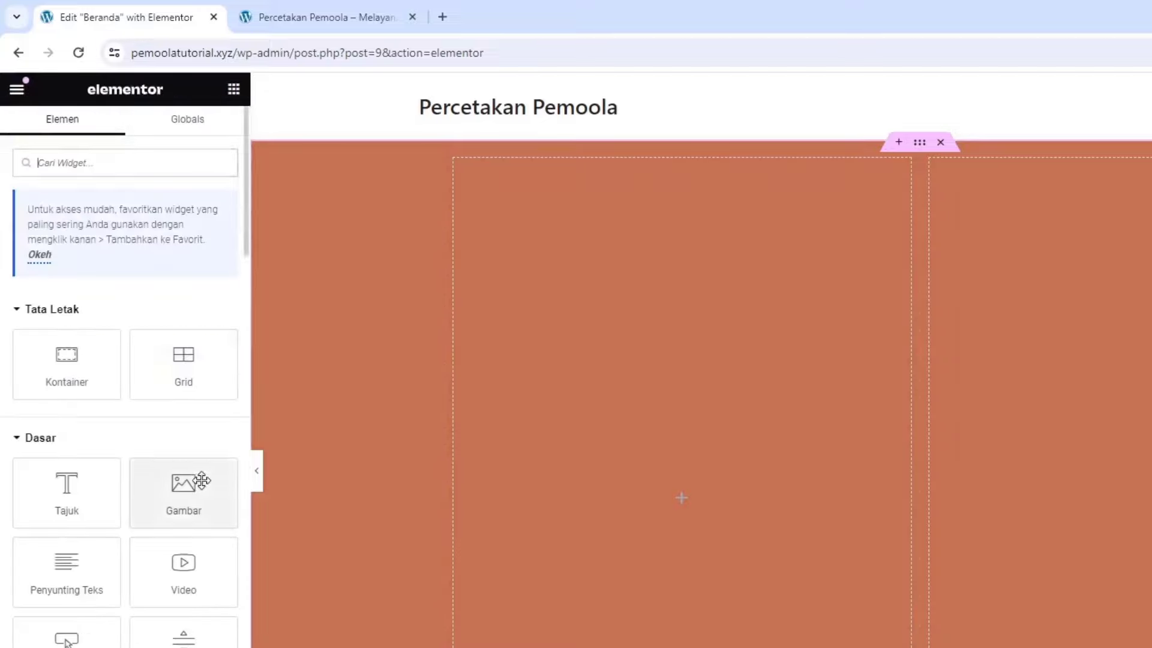
pyautogui.moveTo(202, 480); pyautogui.dragTo(600, 487)
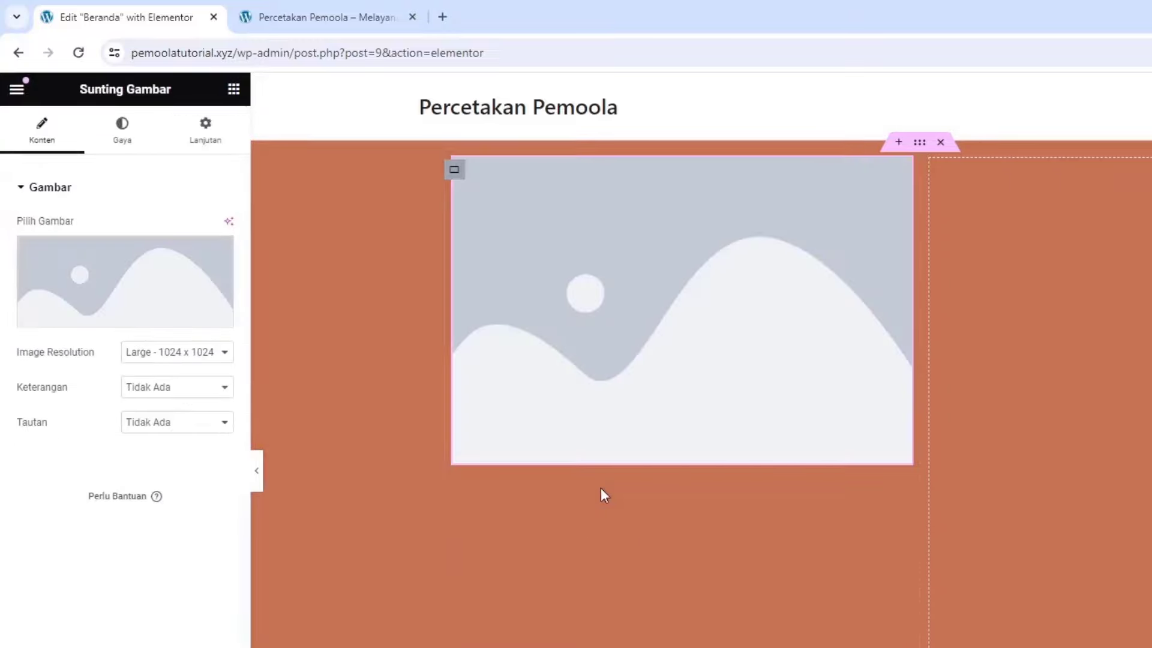
pyautogui.click(116, 279)
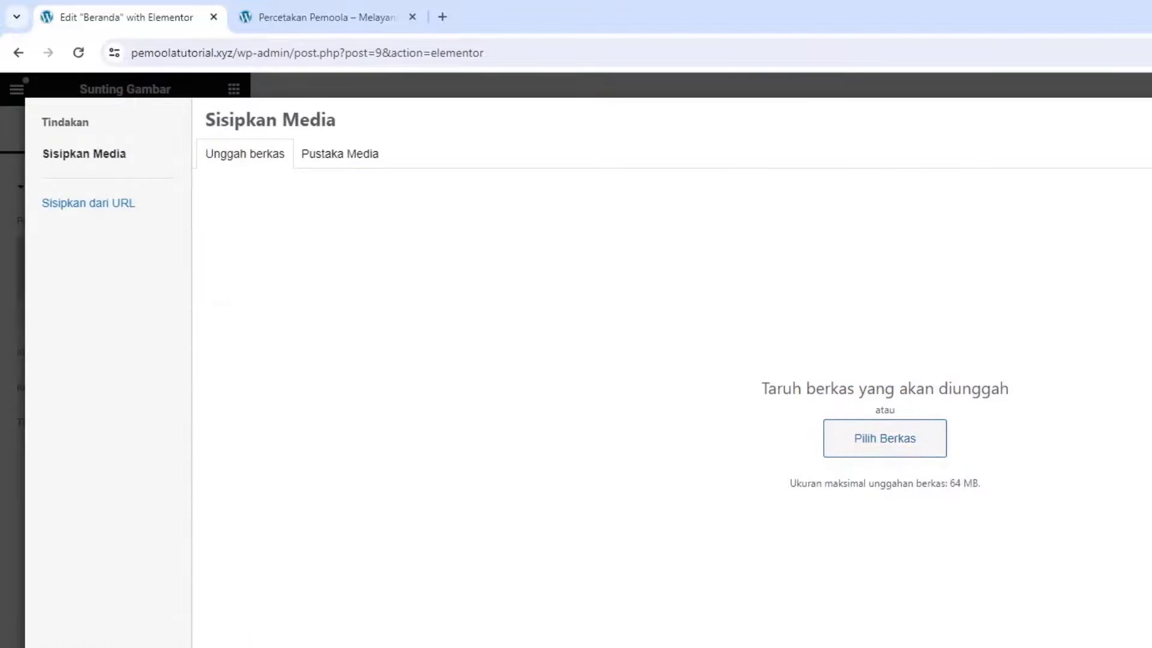
pyautogui.moveTo(1151, 240); pyautogui.dragTo(478, 330)
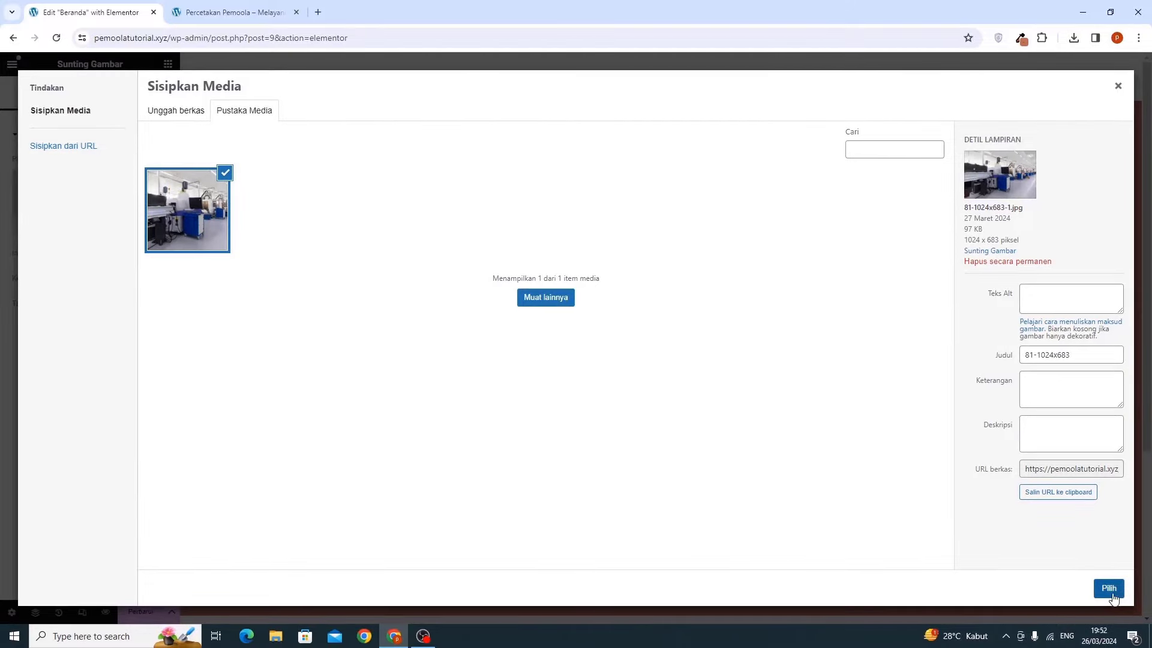
pyautogui.click(1107, 589)
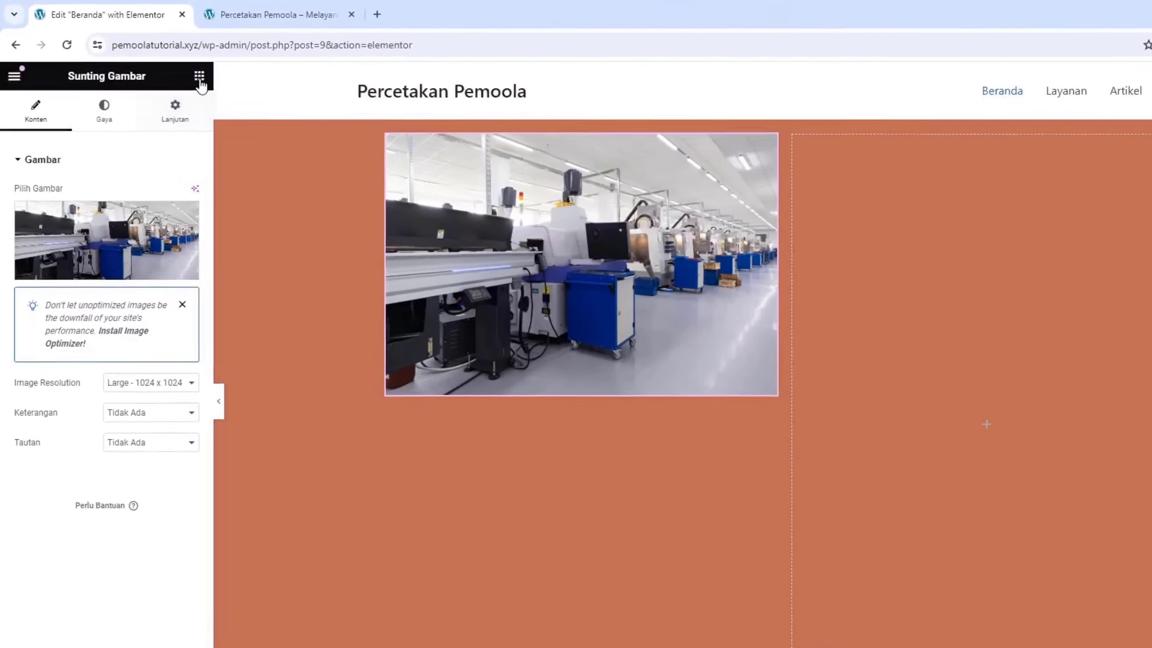
pyautogui.click(216, 84)
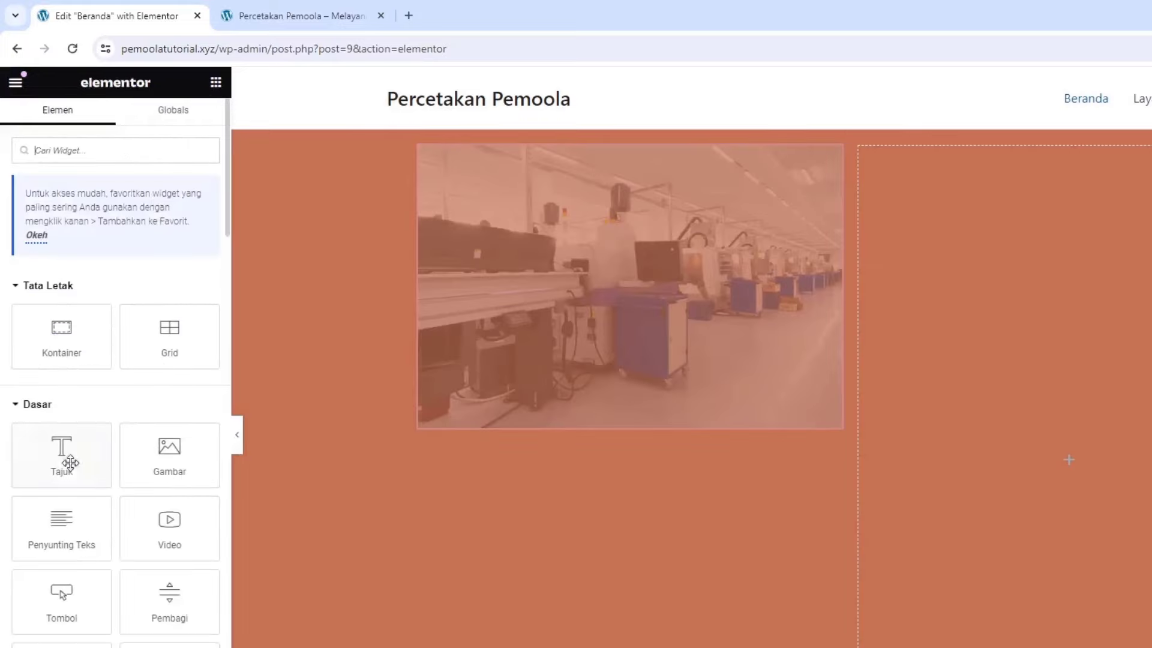
# Add a heading to the right column reading 'Dapatkan Solusi Untuk Kebutuhan Percetakan Anda Disini'
pyautogui.moveTo(68, 469); pyautogui.dragTo(956, 506)
pyautogui.click(60, 265)
pyautogui.hotkey('ctrl', 'a')
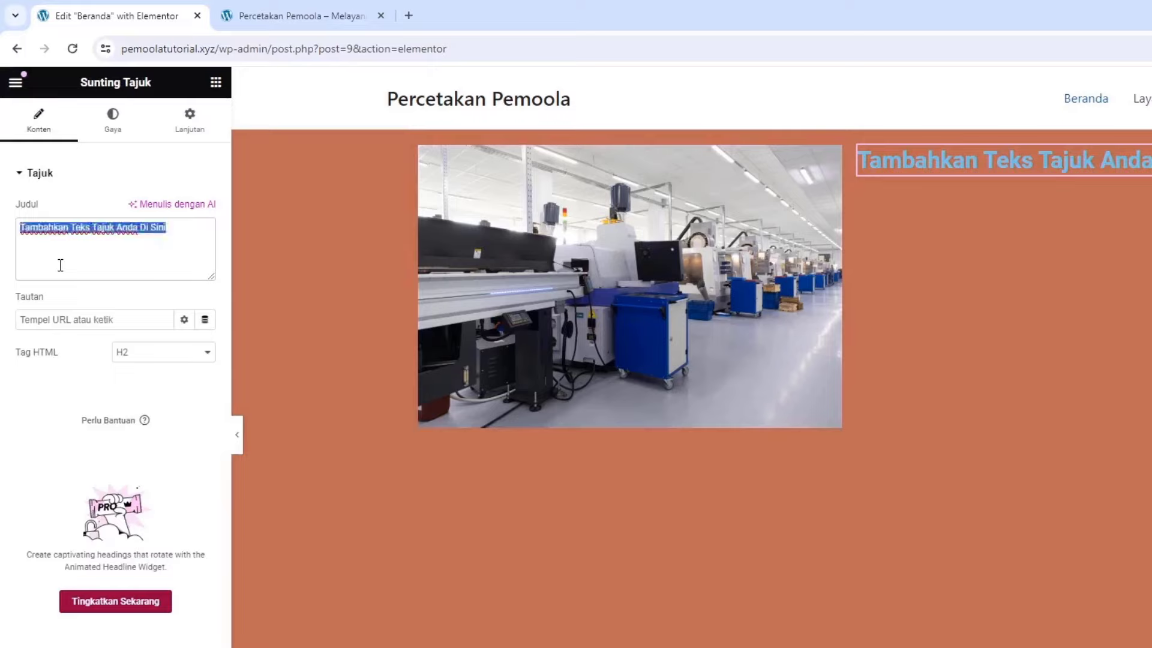
pyautogui.write('Da')
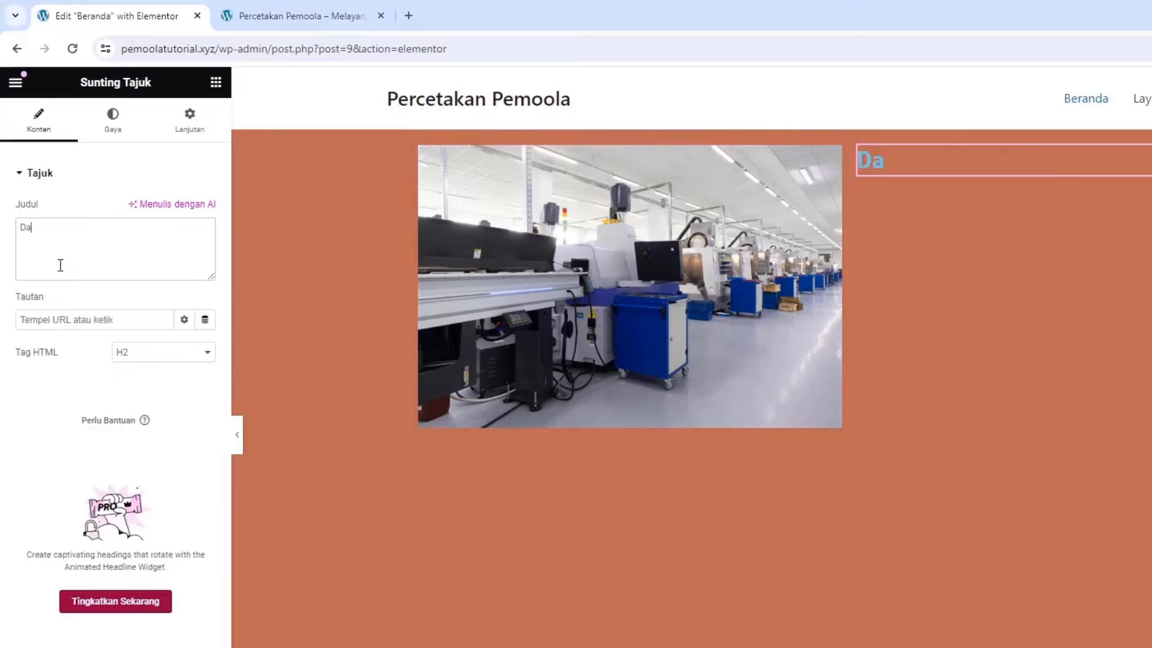
pyautogui.write('pa')
pyautogui.write('tkan Solusi Untuk Kebutuhan Percetakan Anda Disini')
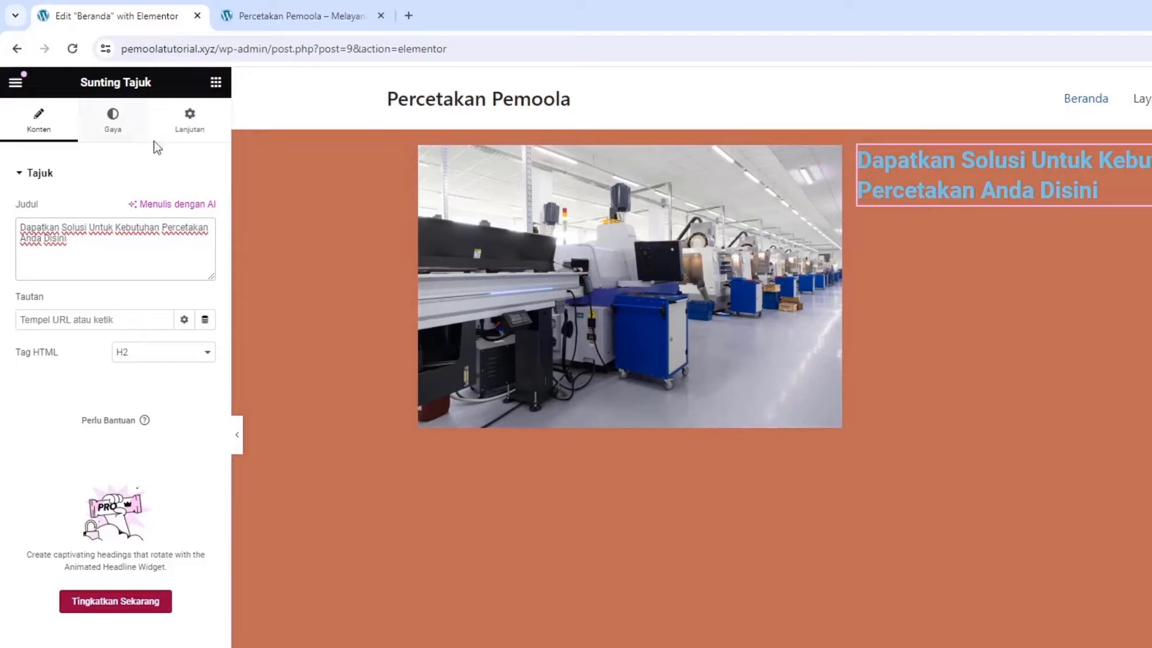
# Make the hero heading white (#FFFFFF) with a 45 px font size
pyautogui.click(111, 126)
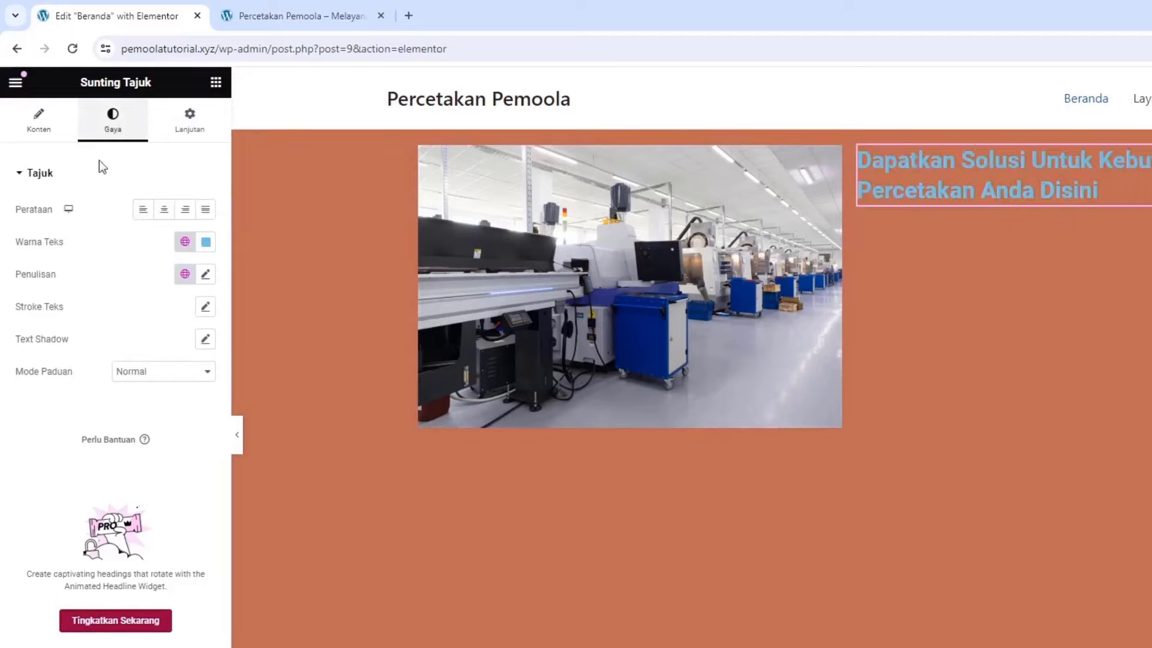
pyautogui.click(204, 245)
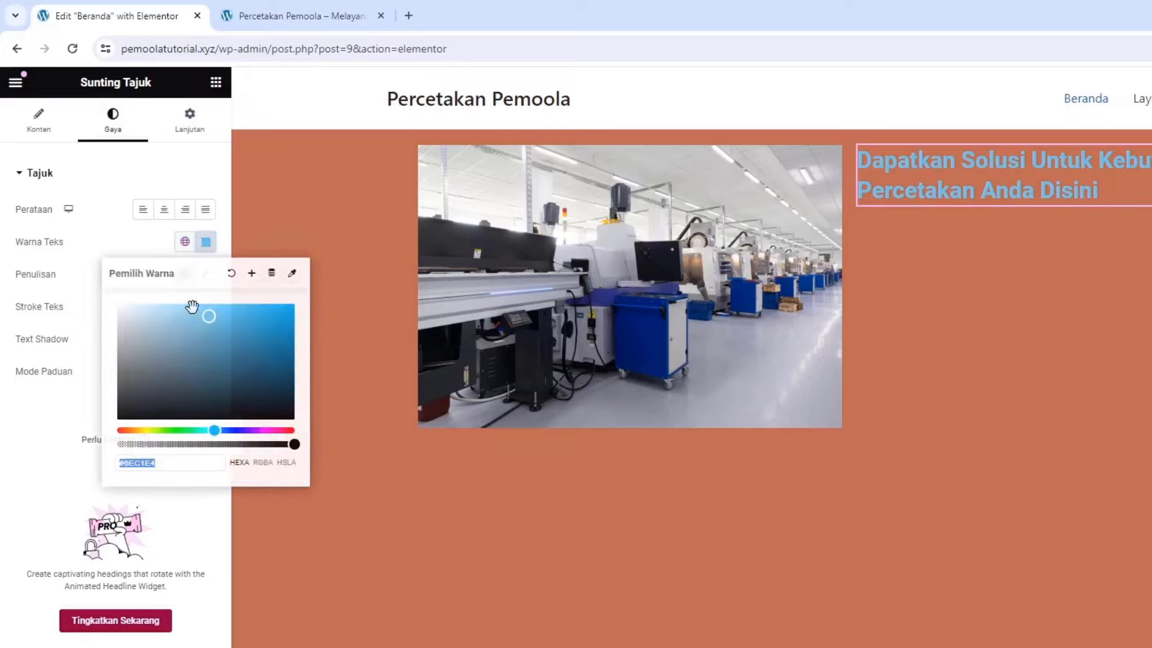
pyautogui.write('#FFFFFF')
pyautogui.click(111, 243)
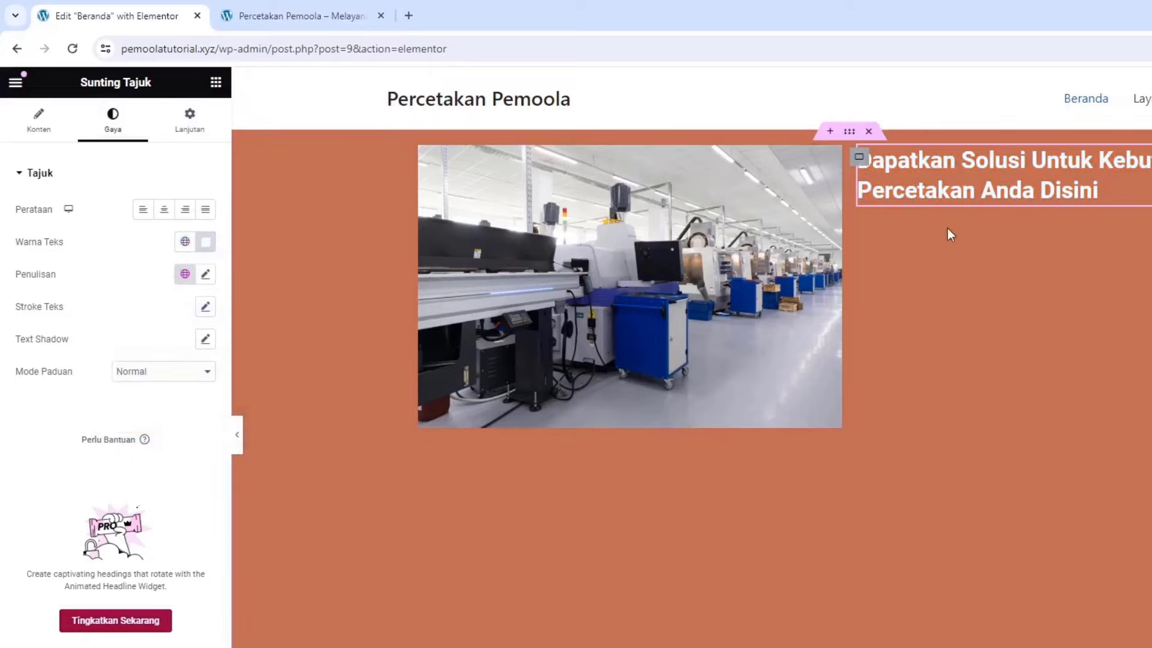
pyautogui.click(205, 274)
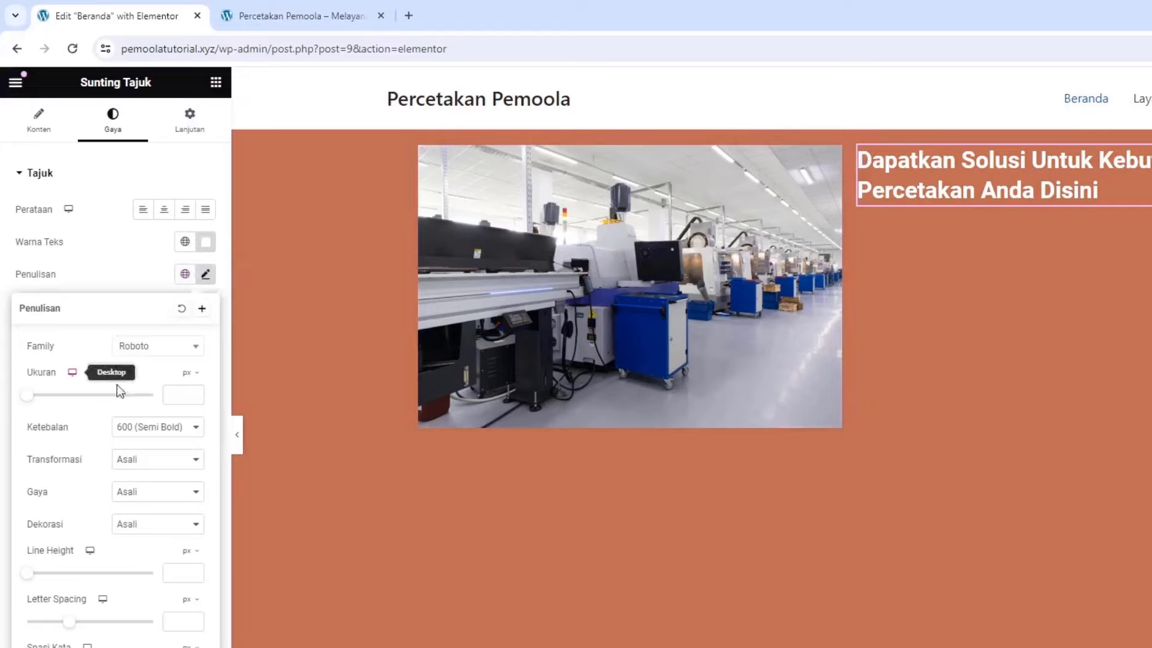
pyautogui.click(171, 393)
pyautogui.write('45')
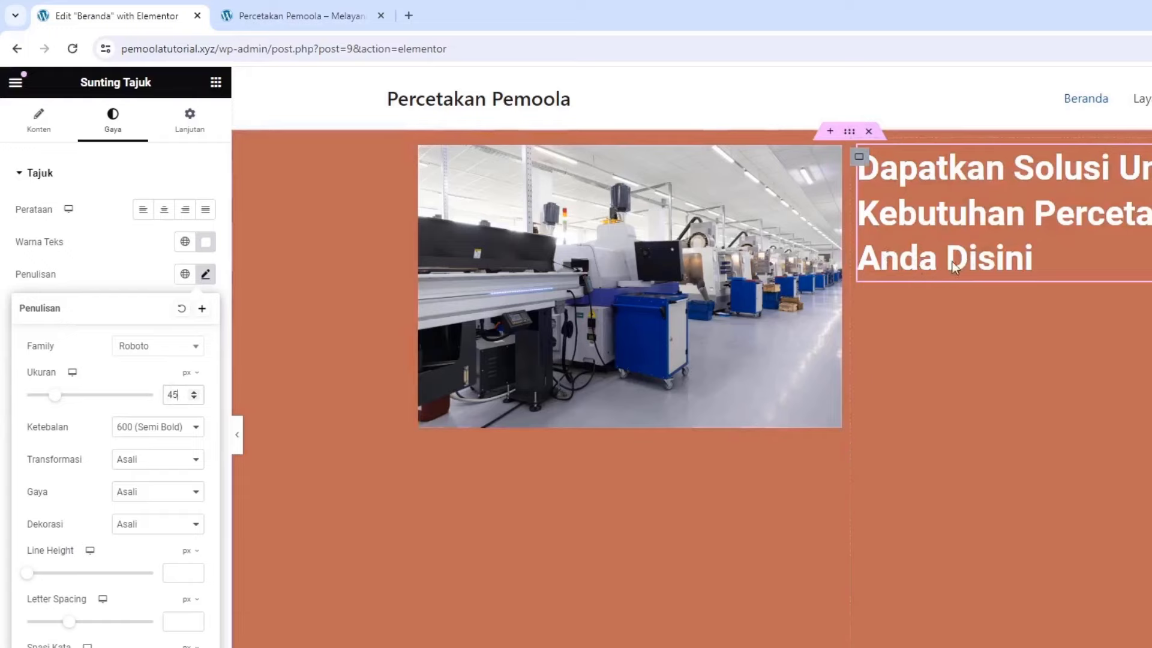
pyautogui.click(216, 84)
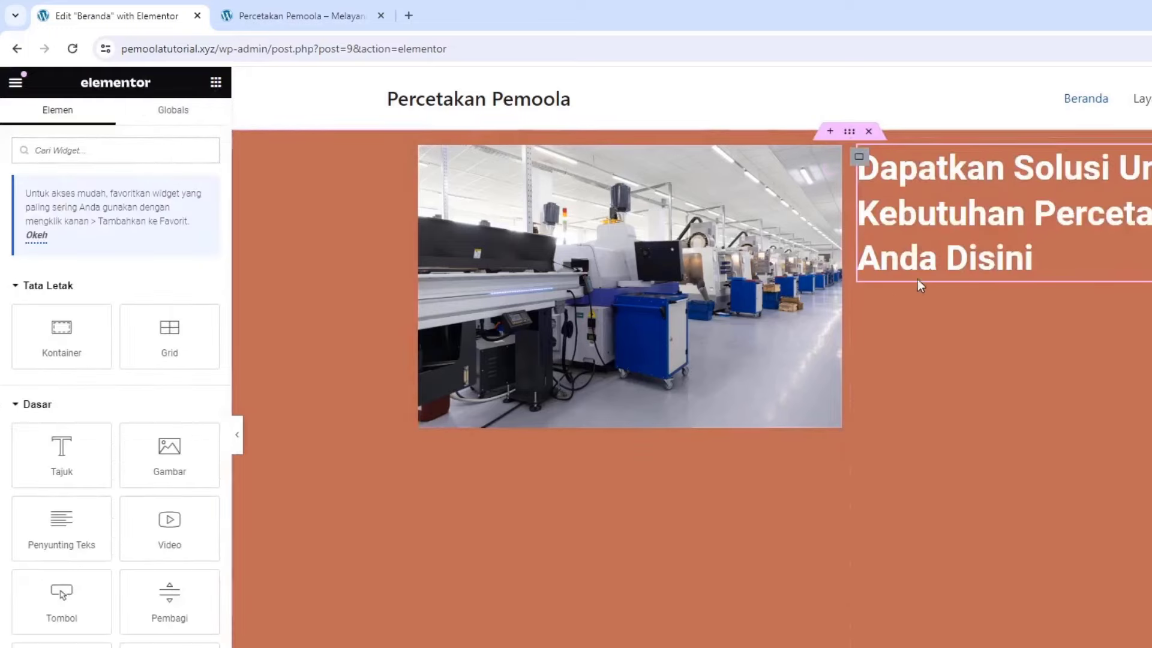
# Add a text editor below the hero heading and paste its lorem ipsum paragraph a second time
pyautogui.moveTo(65, 521); pyautogui.dragTo(950, 265)
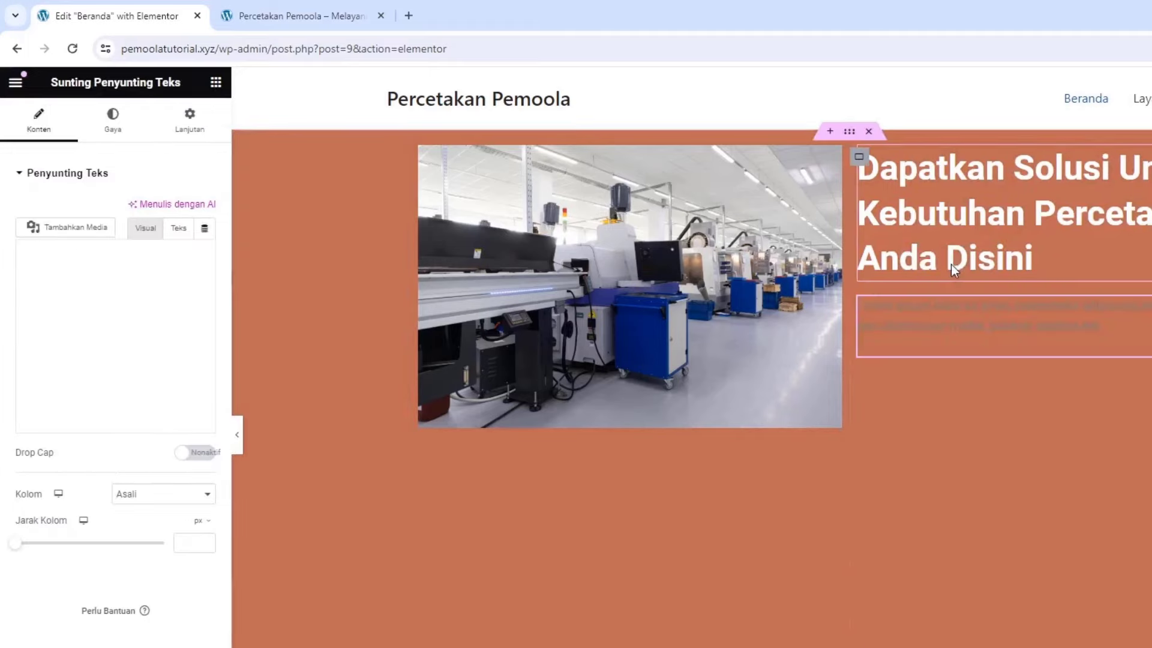
pyautogui.click(116, 362)
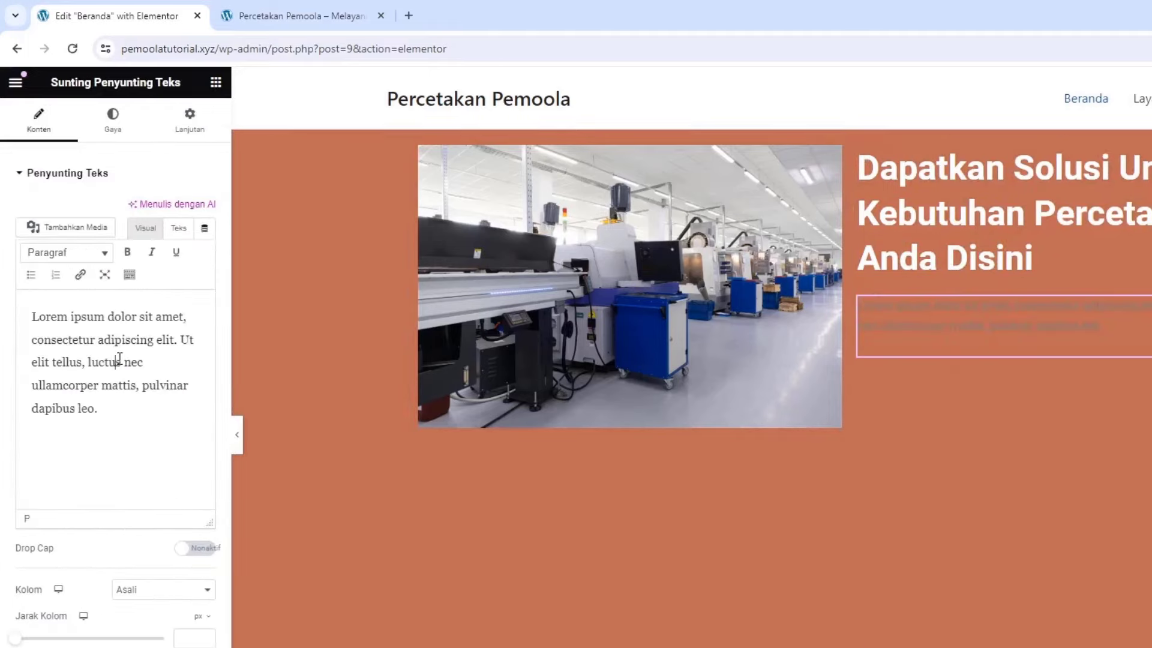
pyautogui.click(118, 430)
pyautogui.hotkey('ctrl', 'a')
pyautogui.hotkey('ctrl', 'c')
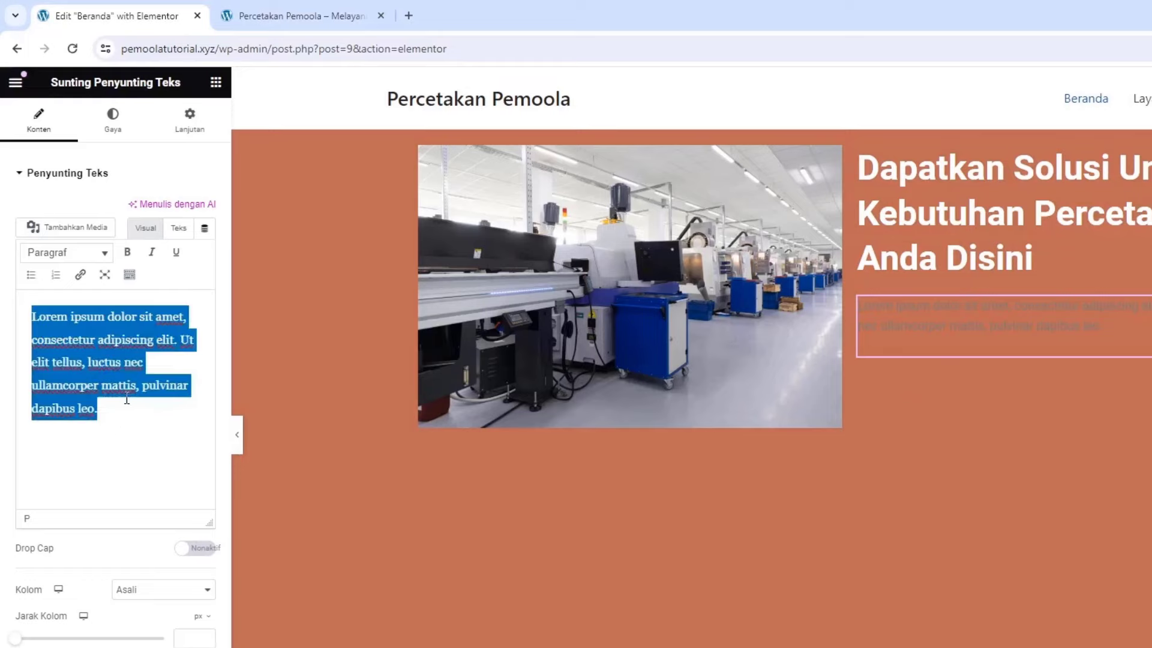
pyautogui.click(110, 410)
pyautogui.hotkey('ctrl', 'v')
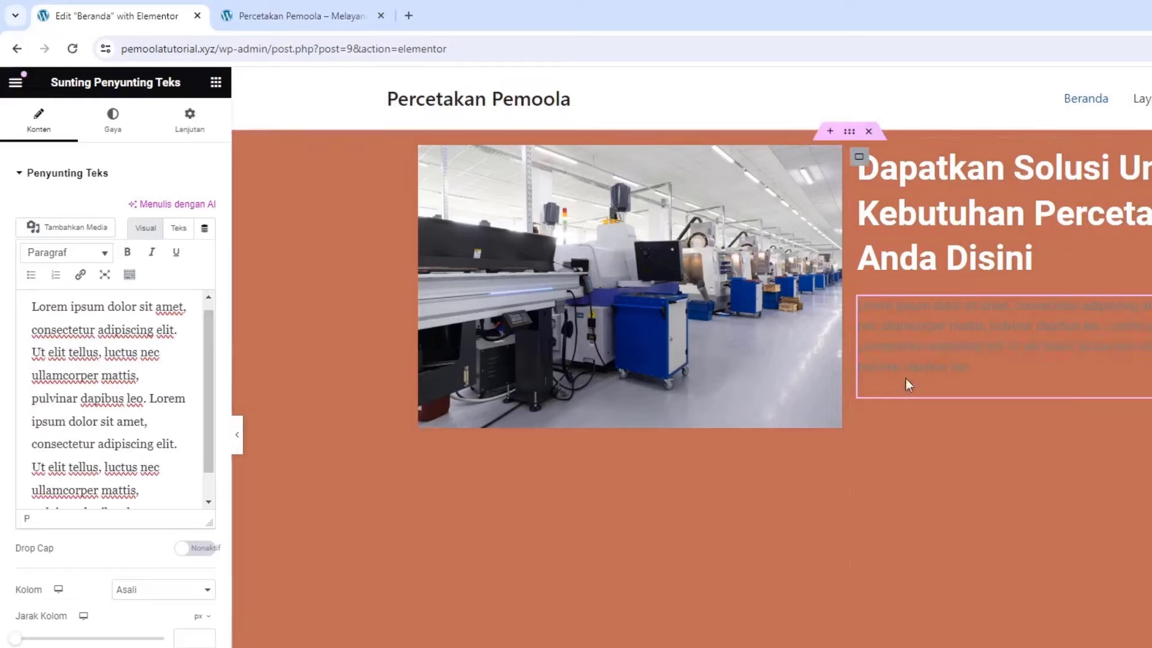
# Set the paragraph's text colour to white
pyautogui.click(114, 129)
pyautogui.click(206, 243)
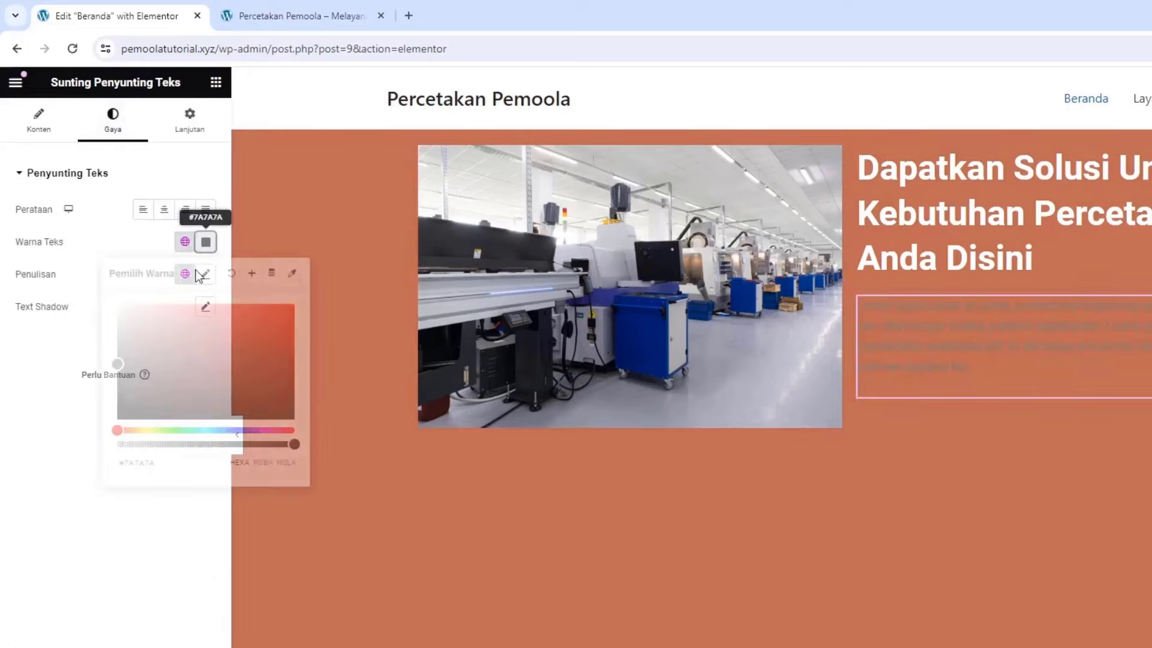
pyautogui.moveTo(138, 318); pyautogui.dragTo(96, 273)
pyautogui.click(73, 327)
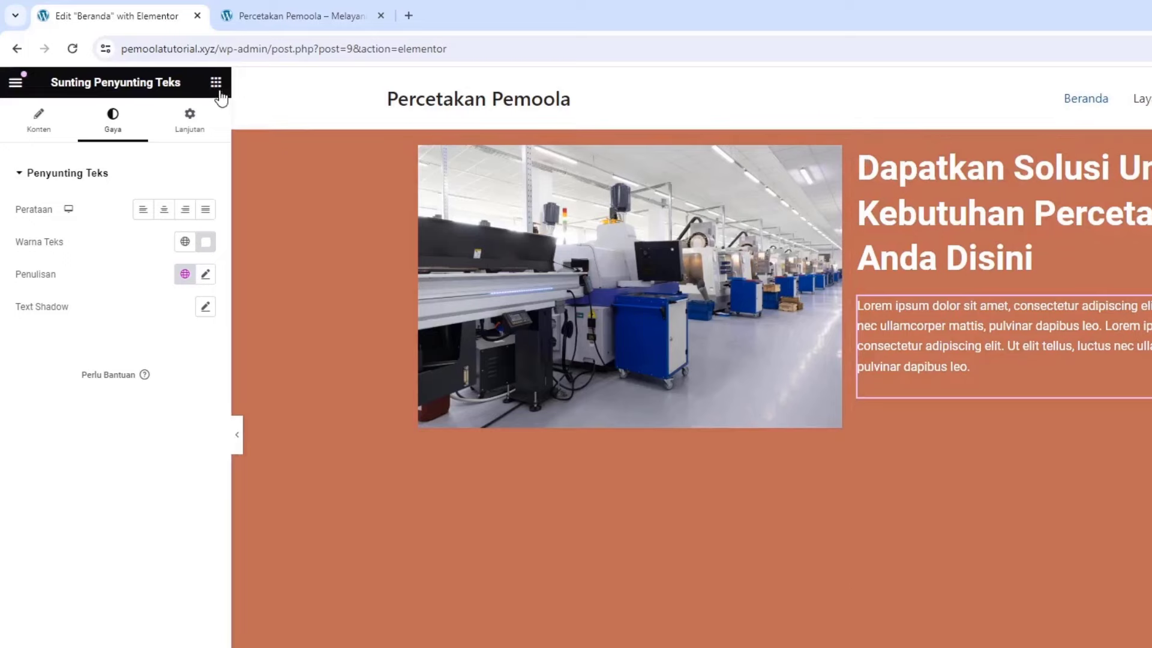
pyautogui.click(216, 82)
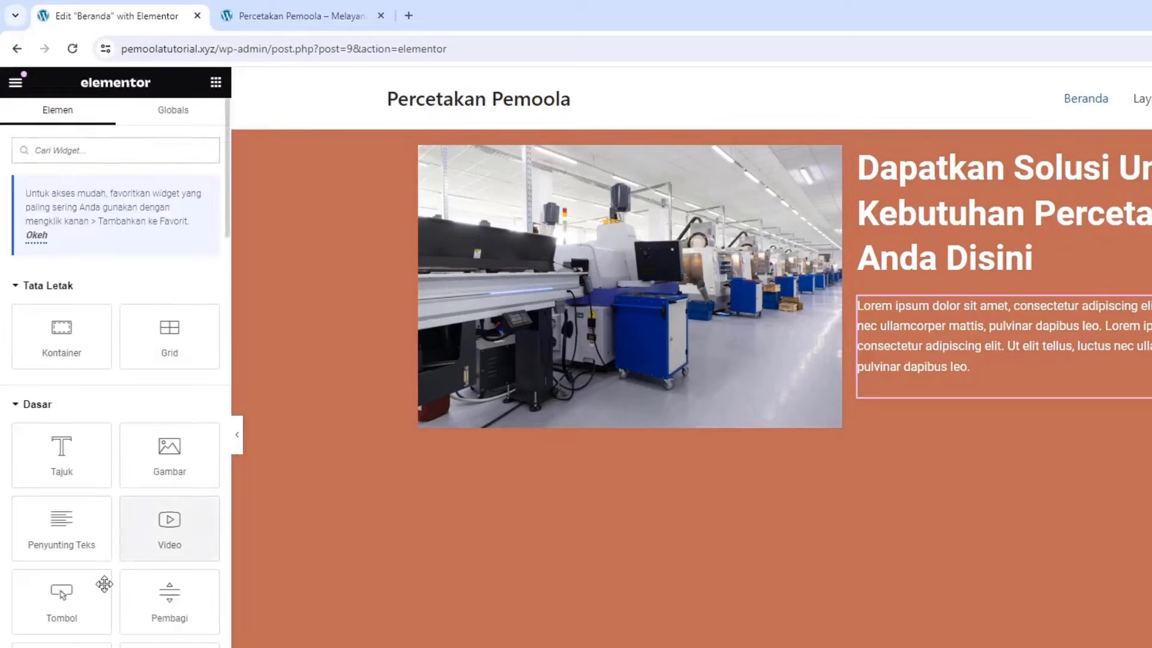
pyautogui.moveTo(103, 584); pyautogui.dragTo(1002, 389)
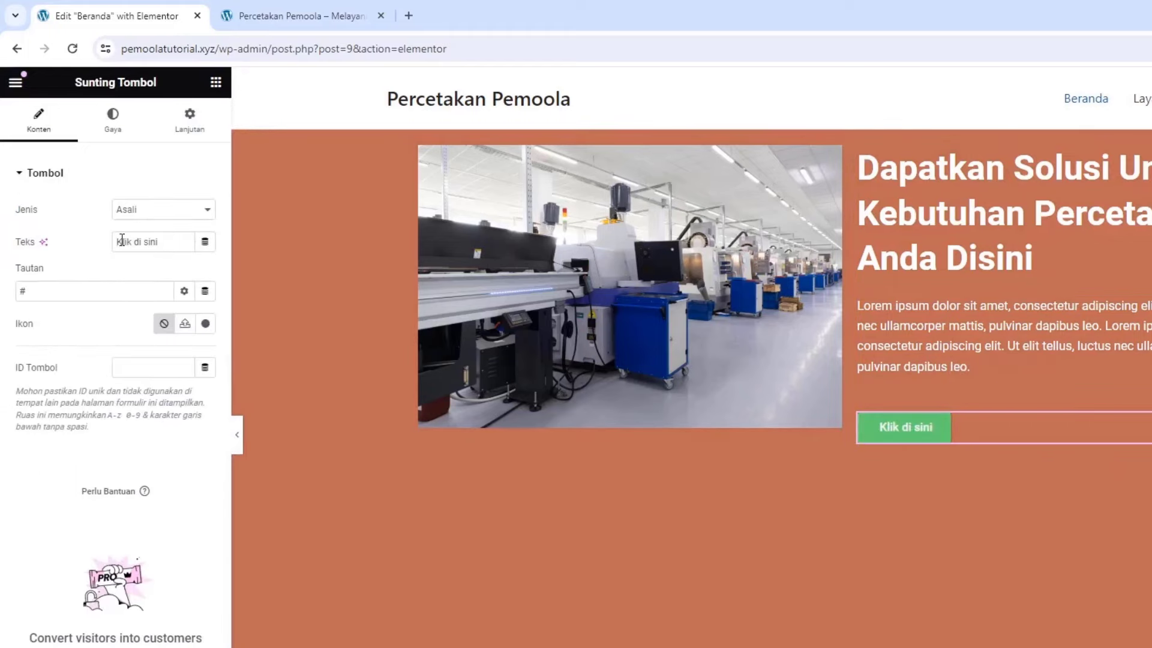
pyautogui.tripleClick(135, 240)
pyautogui.write('Li')
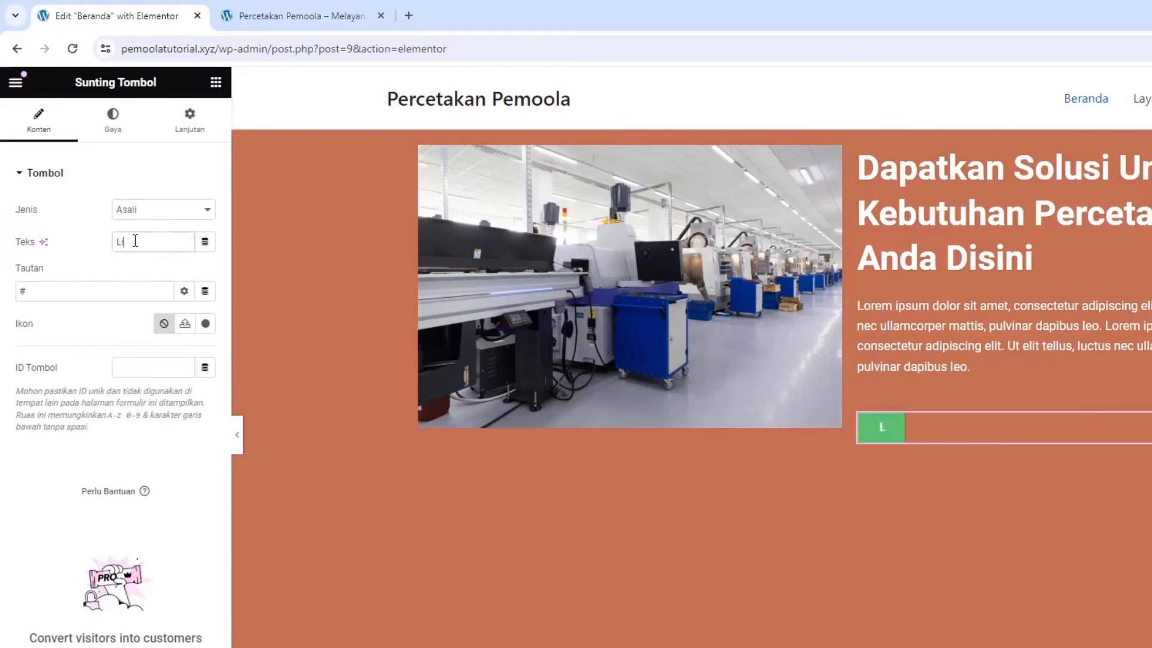
pyautogui.write('hat Layanan')
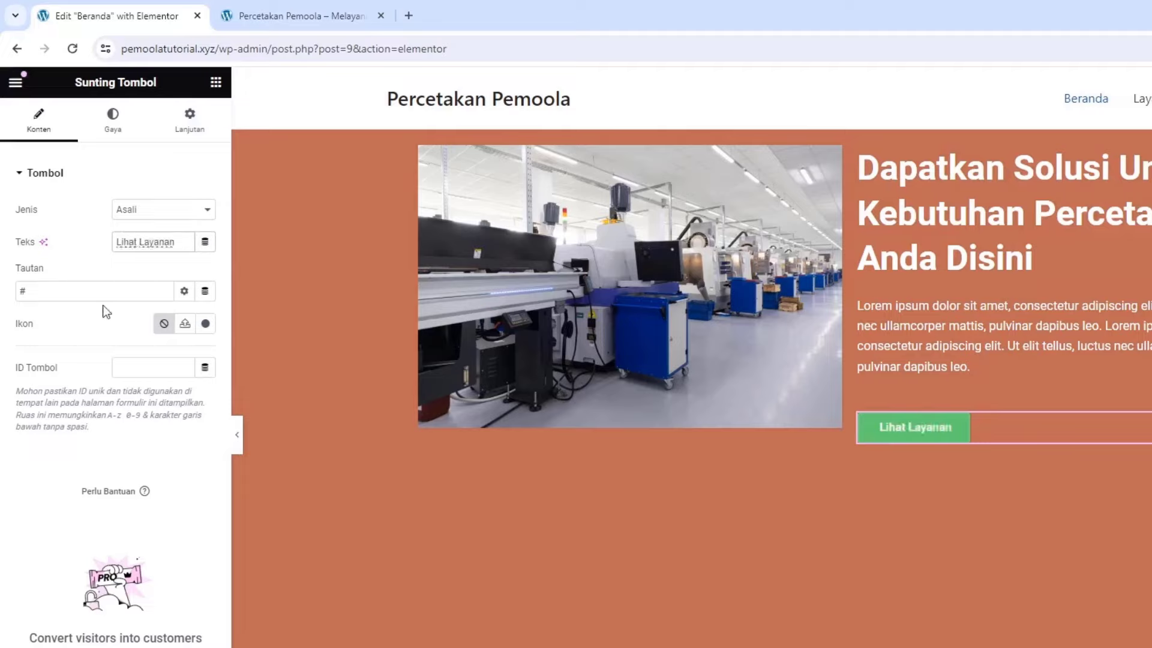
pyautogui.click(276, 19)
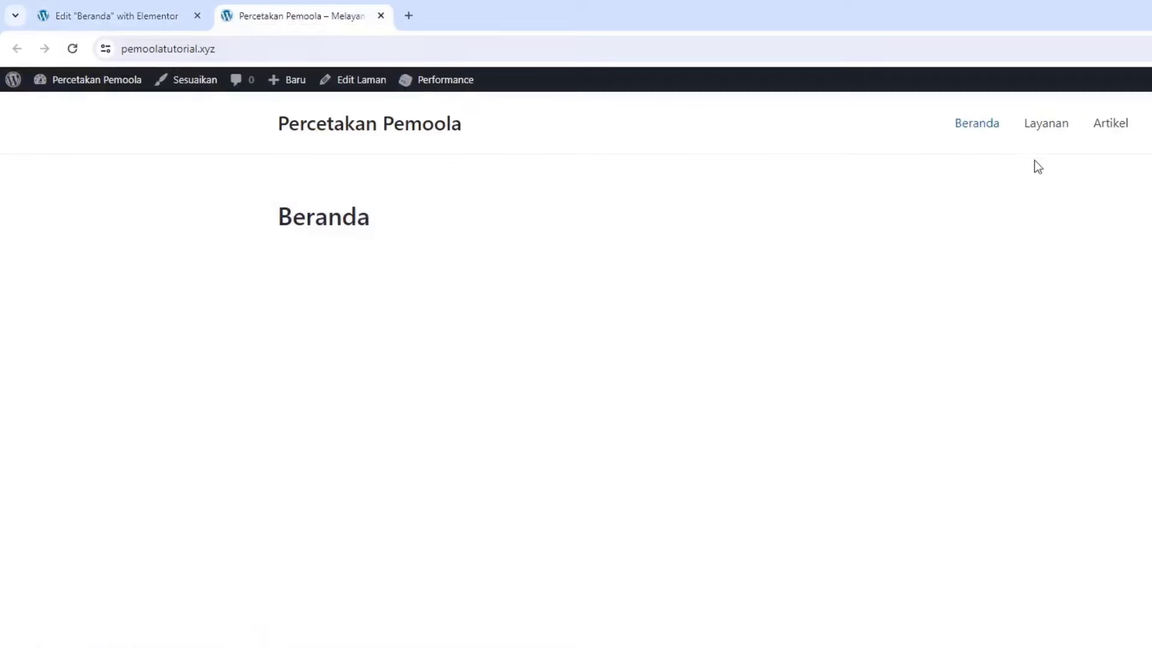
pyautogui.rightClick(1040, 129)
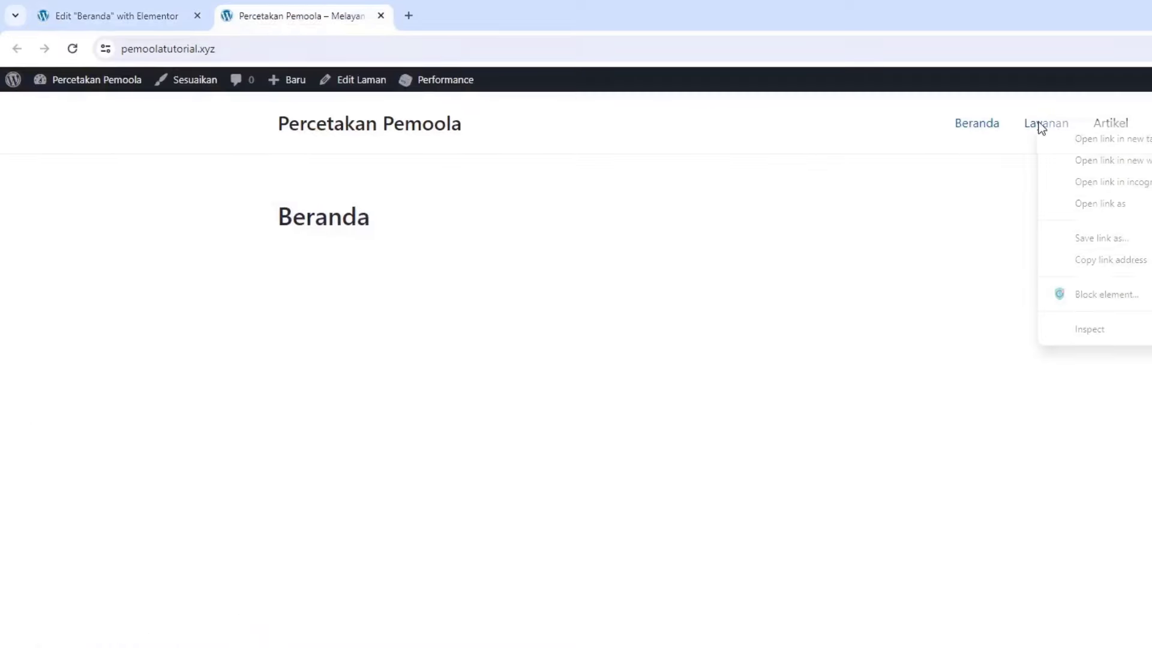
pyautogui.click(1081, 260)
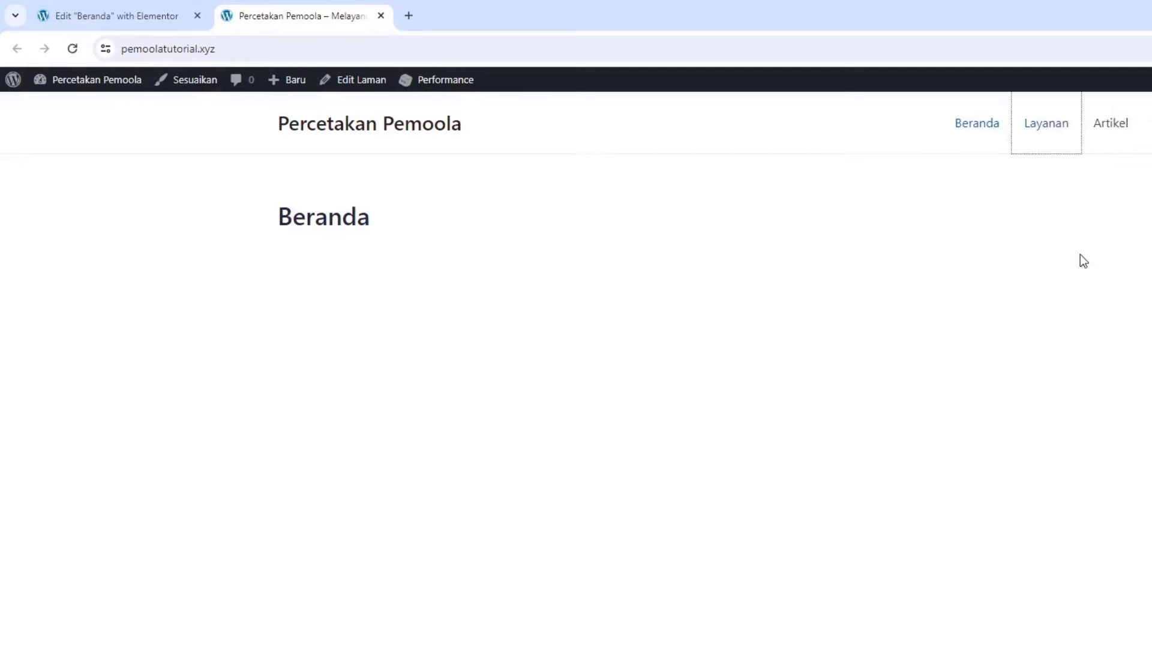
pyautogui.click(125, 24)
pyautogui.doubleClick(66, 290)
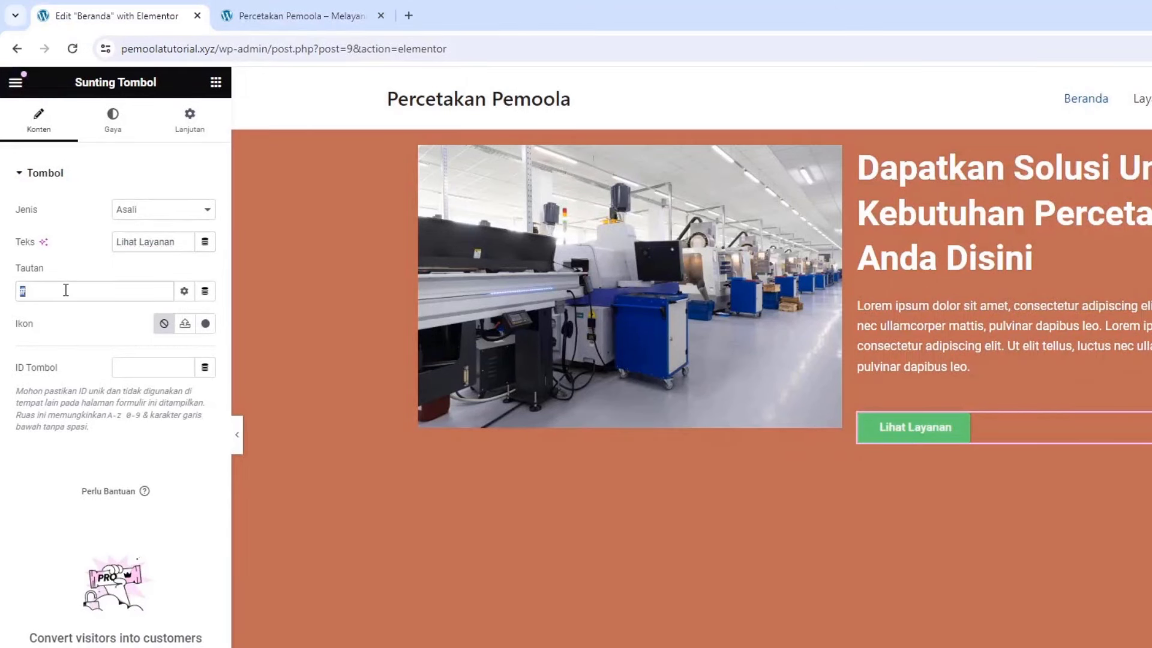
pyautogui.hotkey('ctrl', 'v')
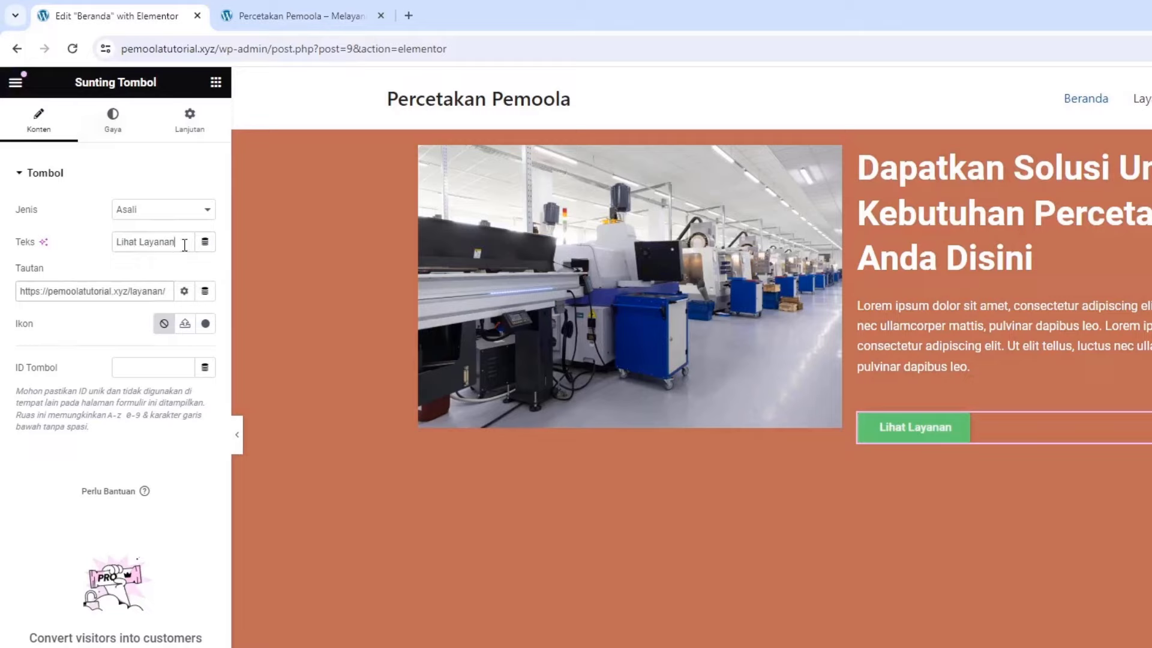
pyautogui.write('Kami')
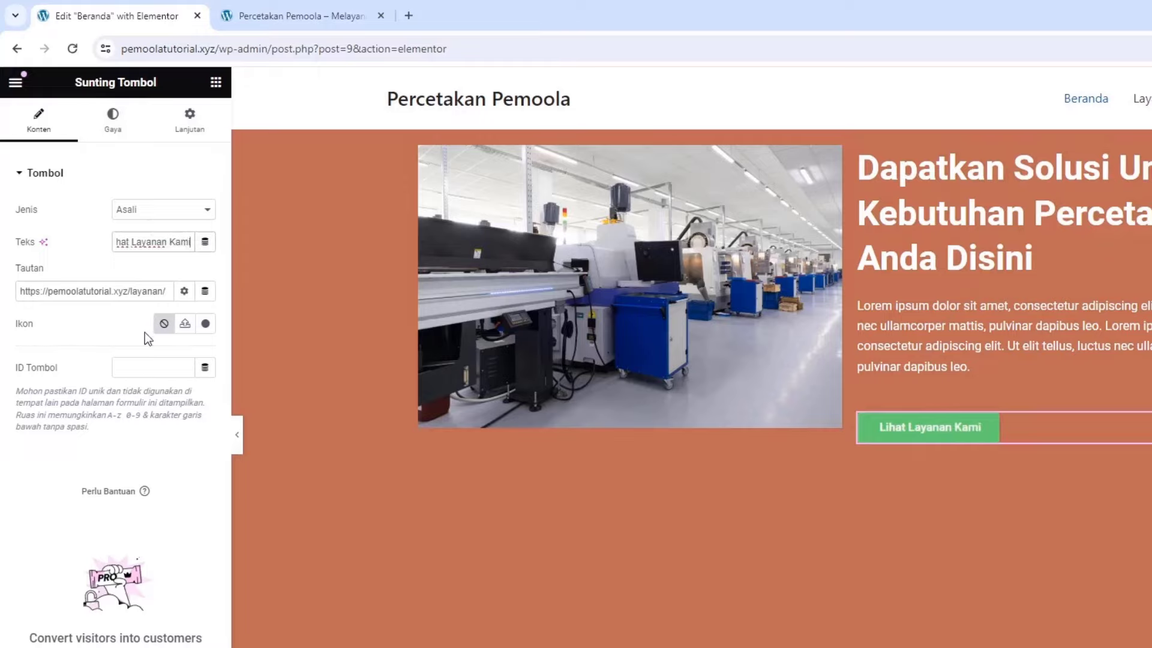
# Add a right-pointing arrow icon from a 'row' search, positioned after the button label
pyautogui.click(205, 323)
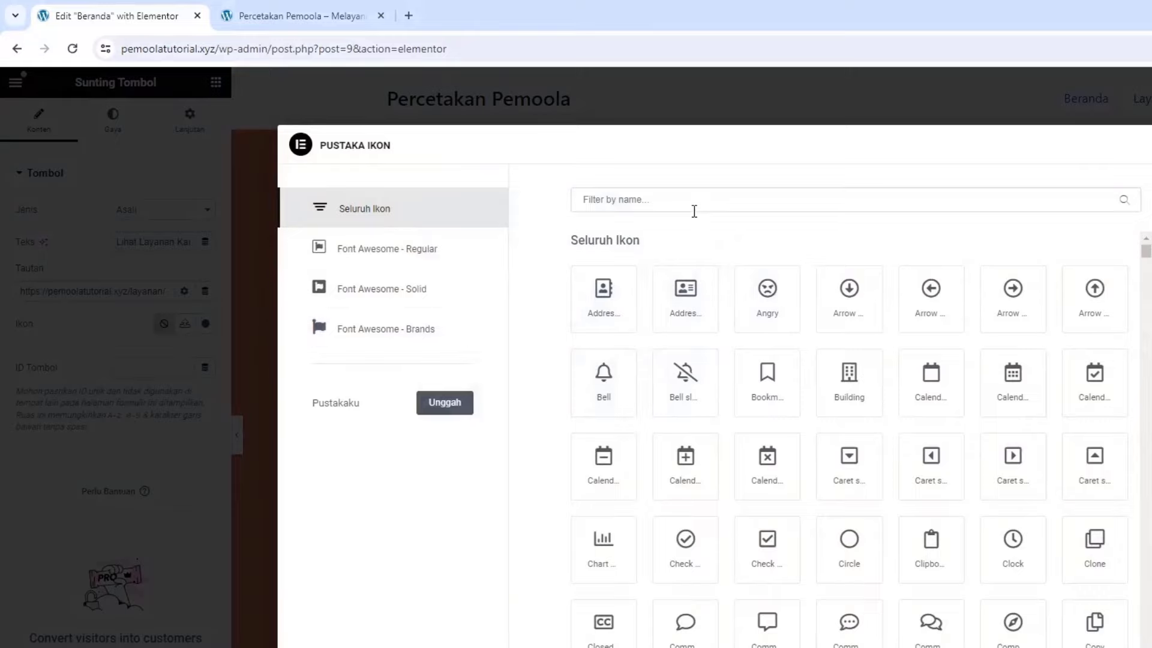
pyautogui.write('row')
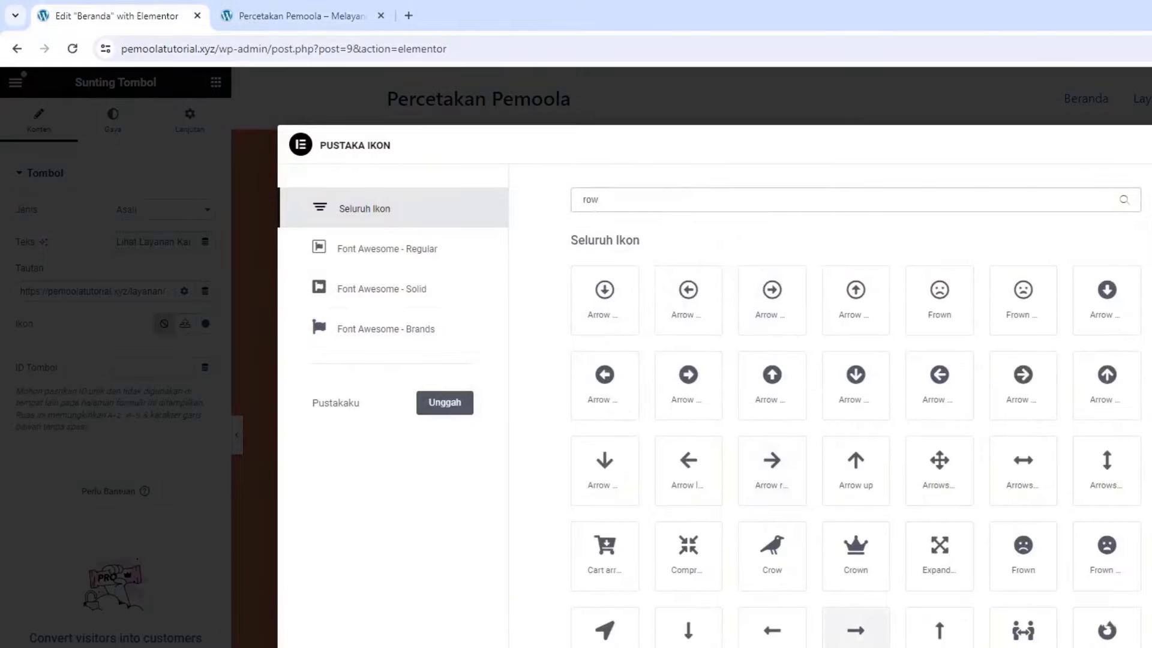
pyautogui.click(855, 627)
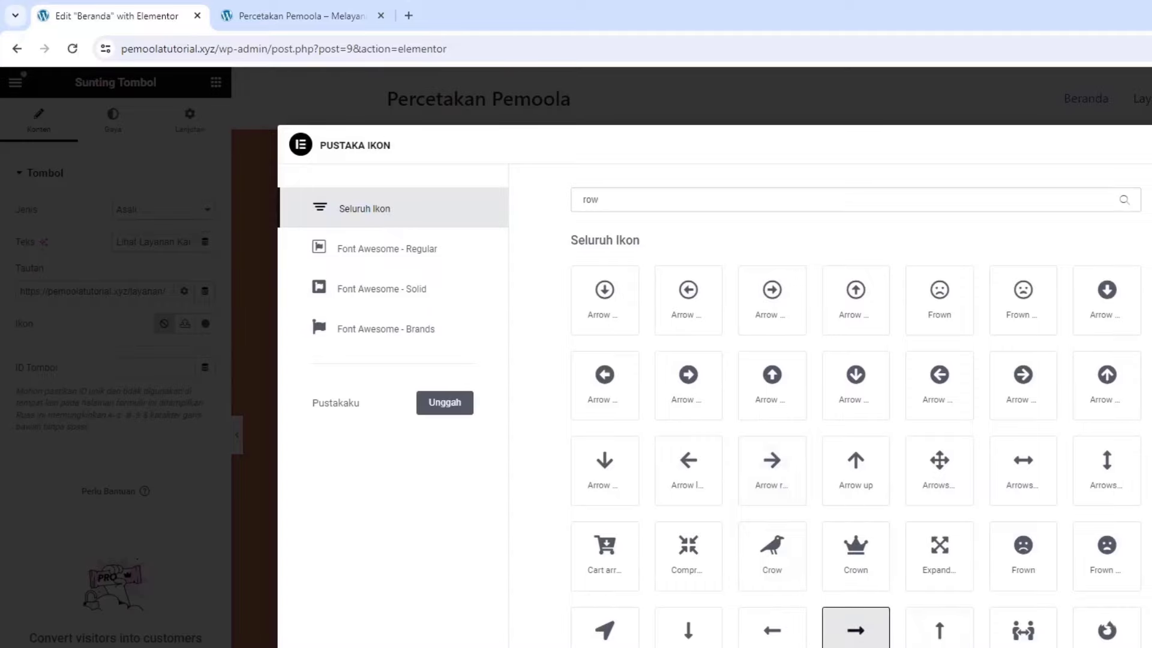
pyautogui.click(1098, 642)
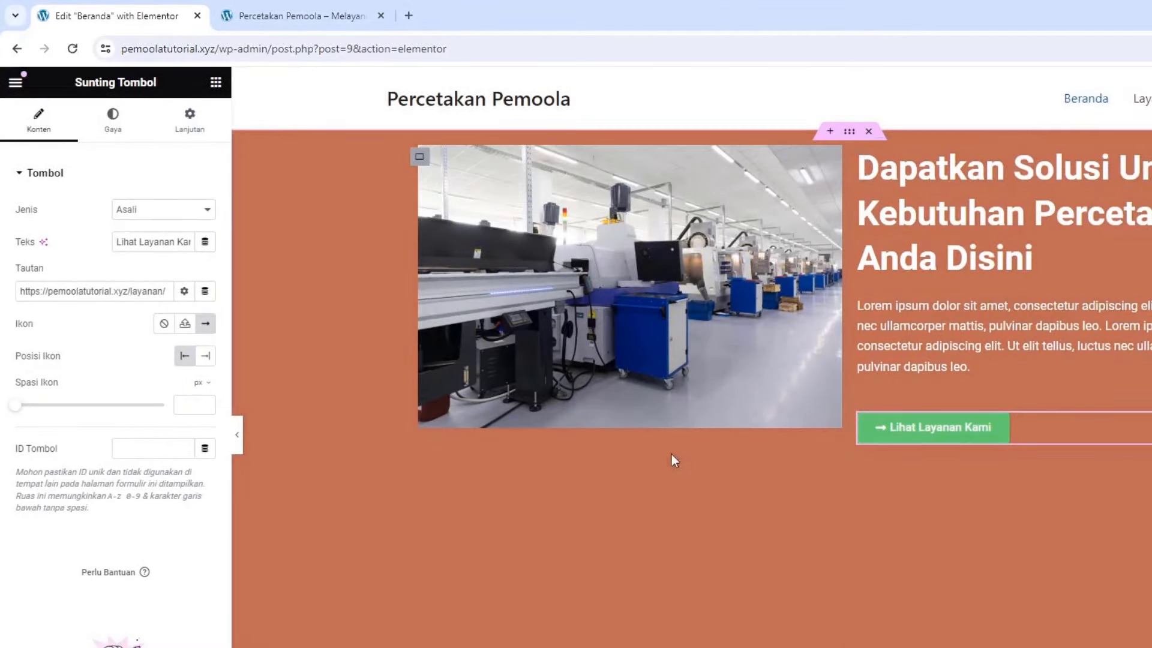
pyautogui.click(206, 362)
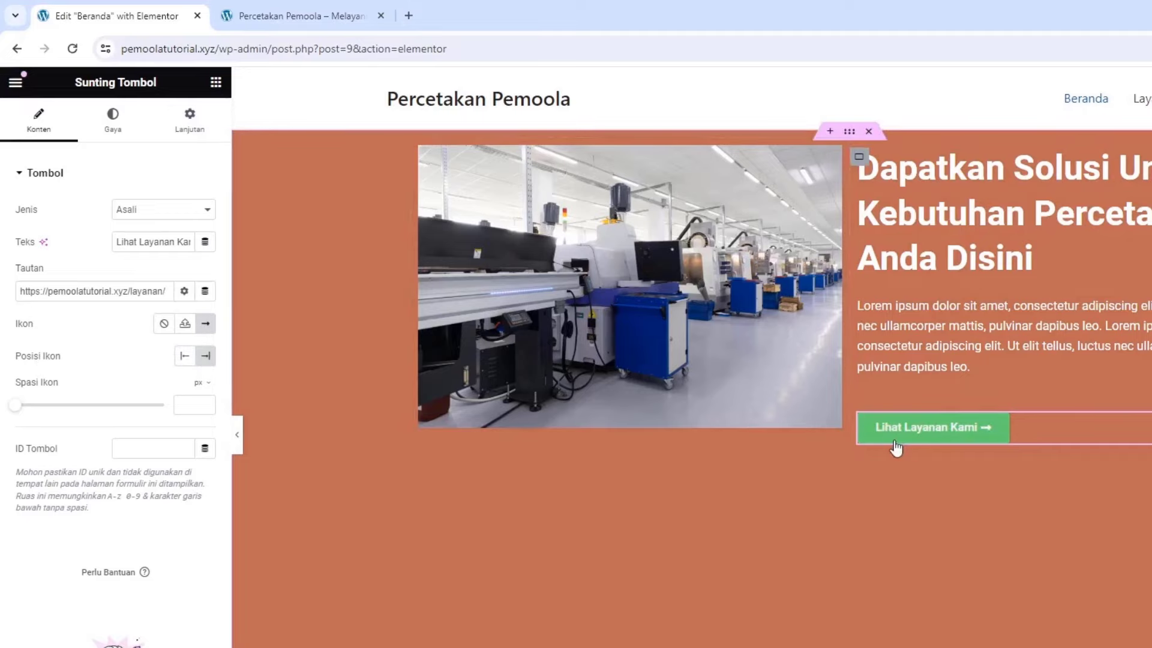
# Give the button a white background and black text
pyautogui.click(100, 131)
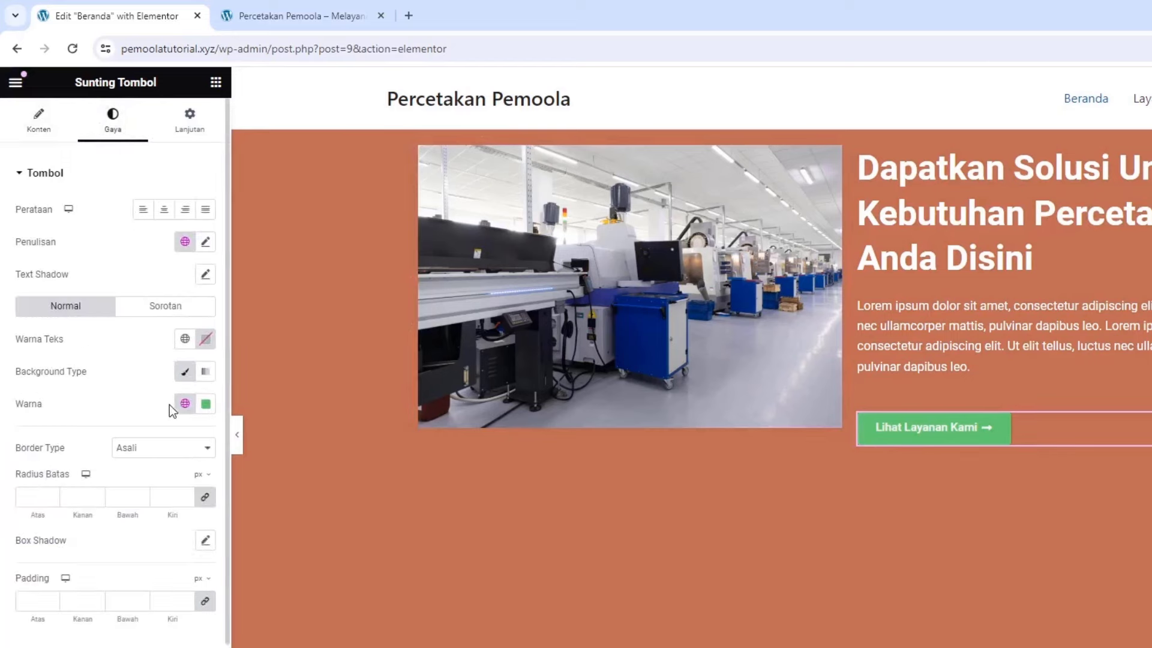
pyautogui.click(206, 404)
pyautogui.moveTo(205, 481); pyautogui.dragTo(88, 414)
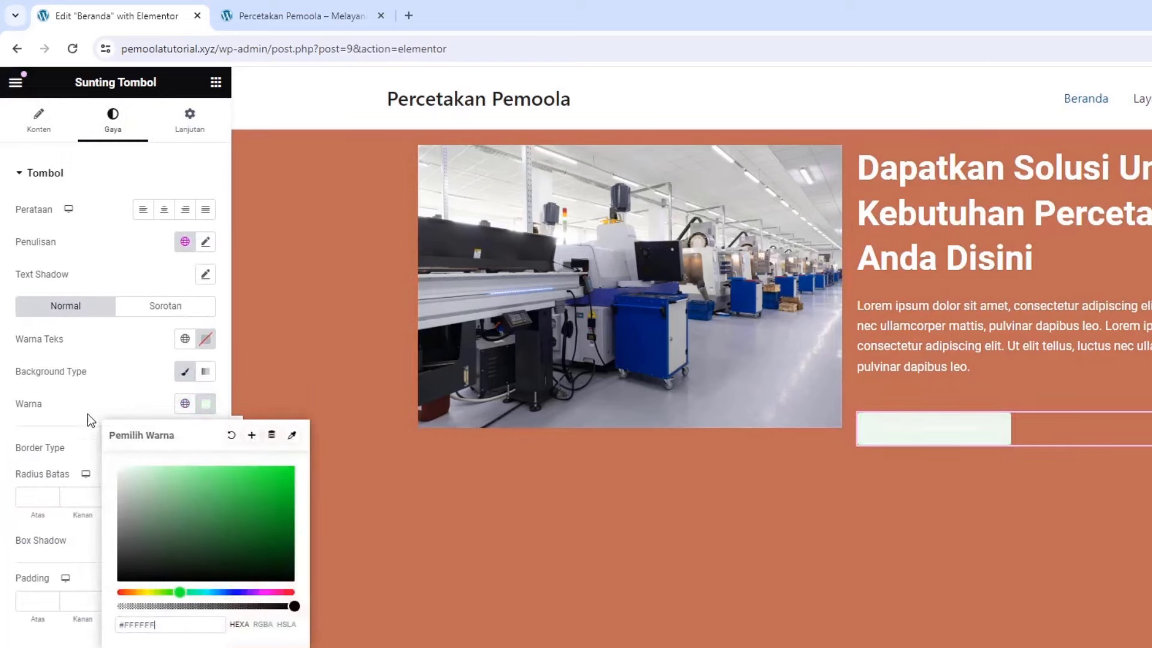
pyautogui.click(206, 338)
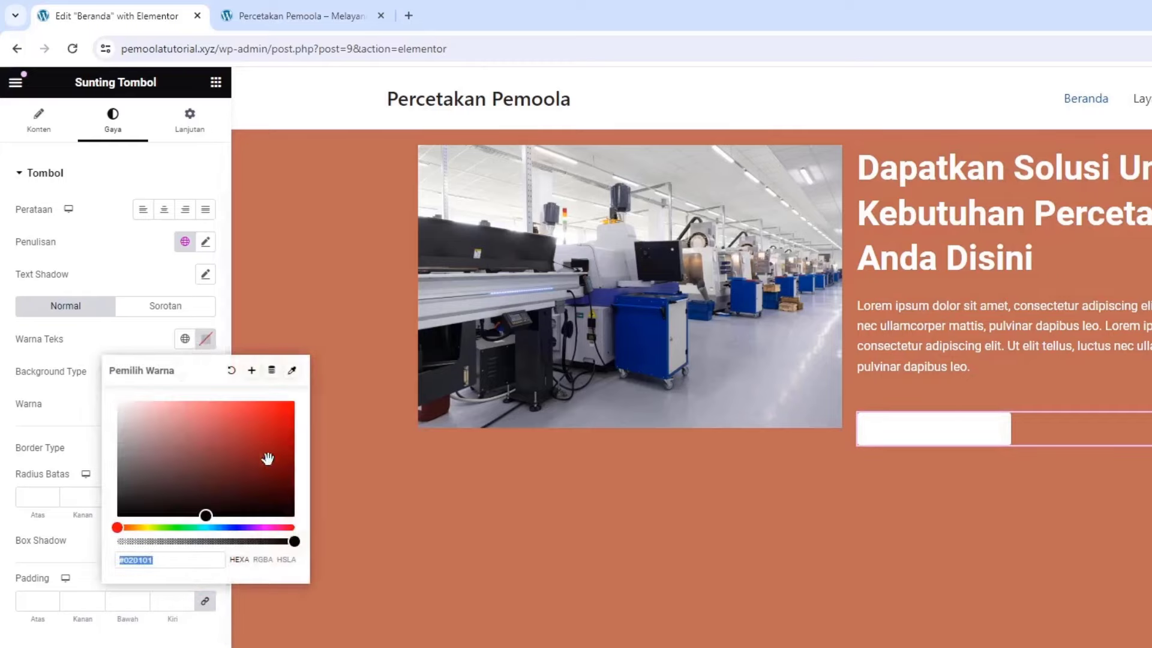
pyautogui.click(288, 516)
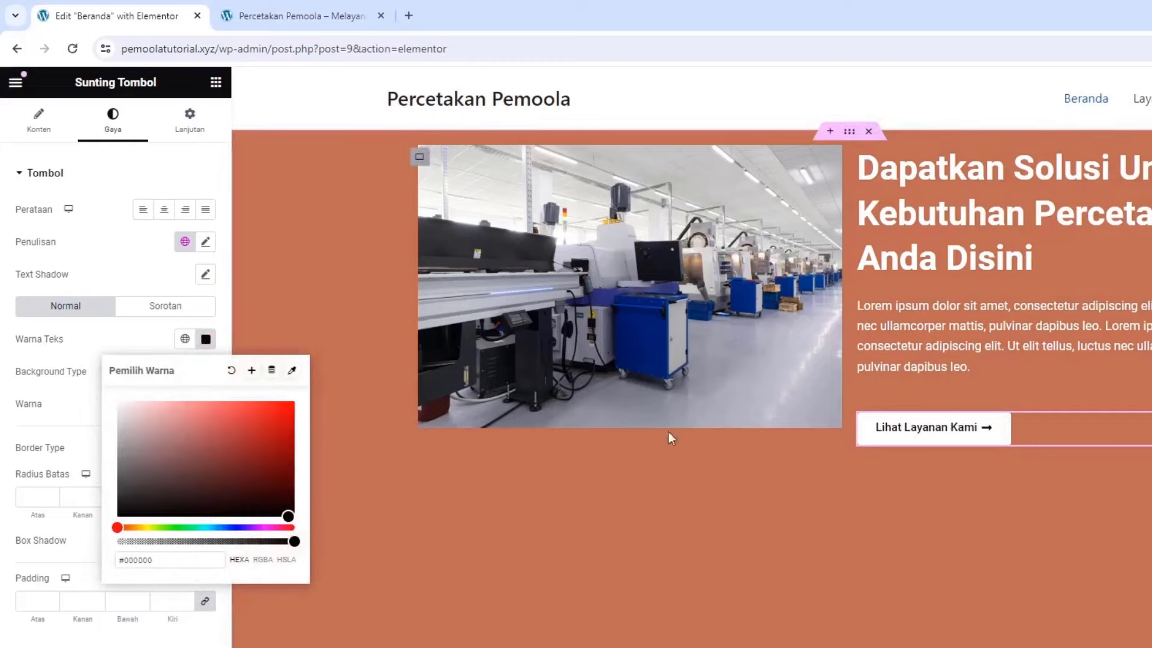
pyautogui.click(138, 349)
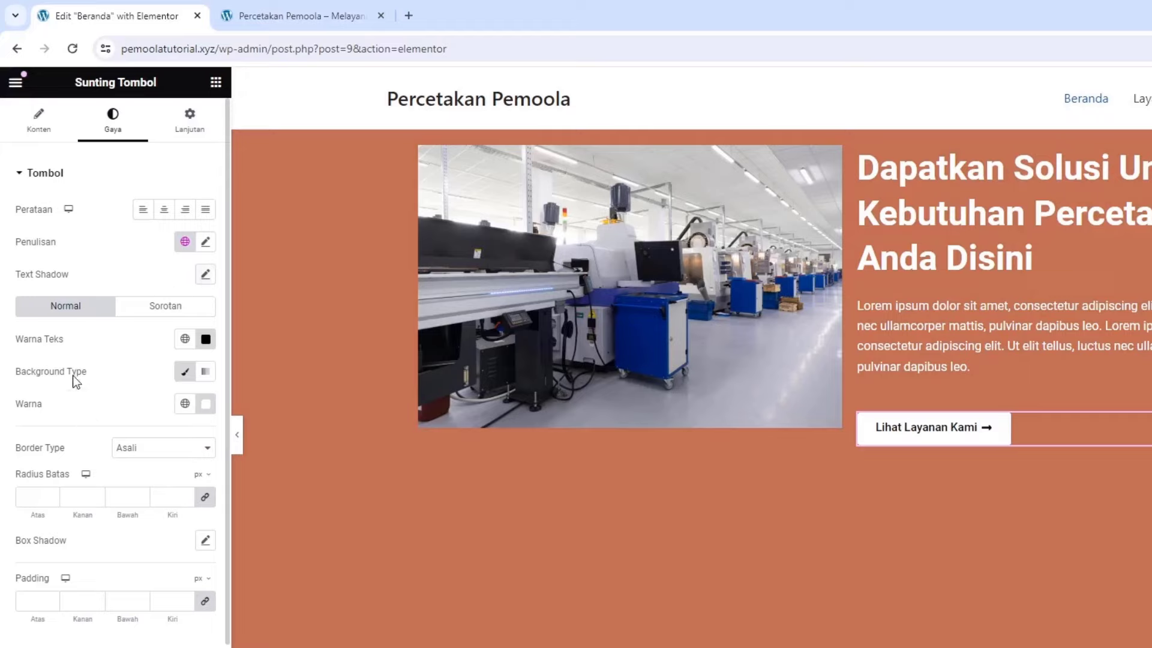
# Widen the arrow gap to 15 px, set all corner radii to 0, and save the page
pyautogui.click(38, 119)
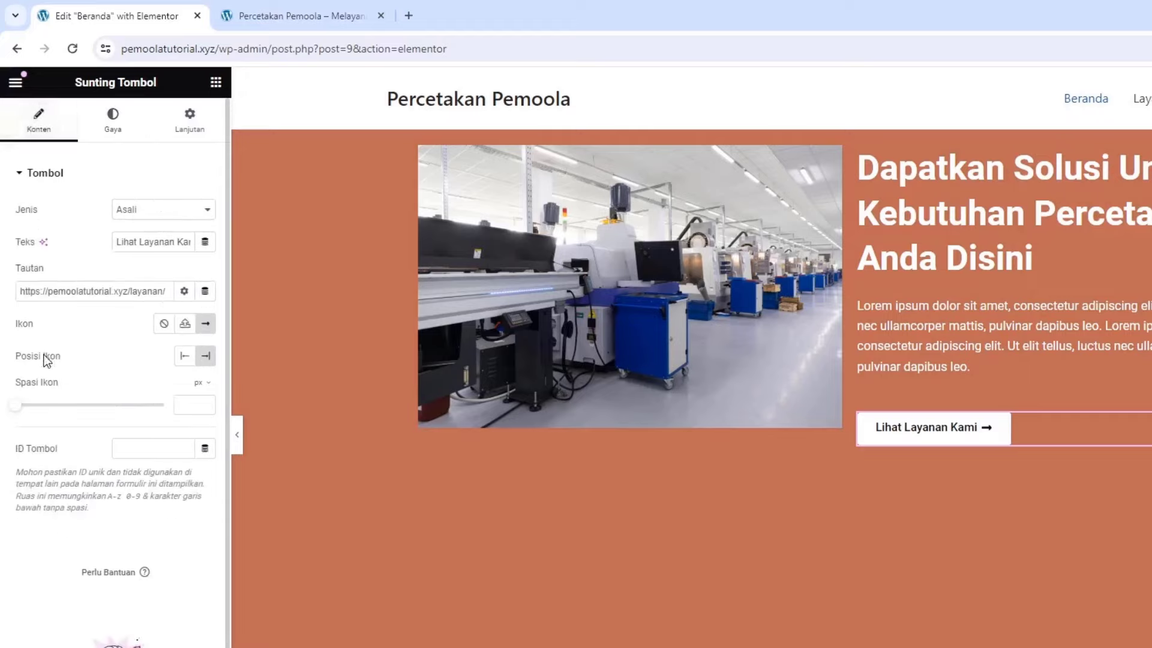
pyautogui.moveTo(21, 408); pyautogui.dragTo(65, 423)
pyautogui.click(119, 129)
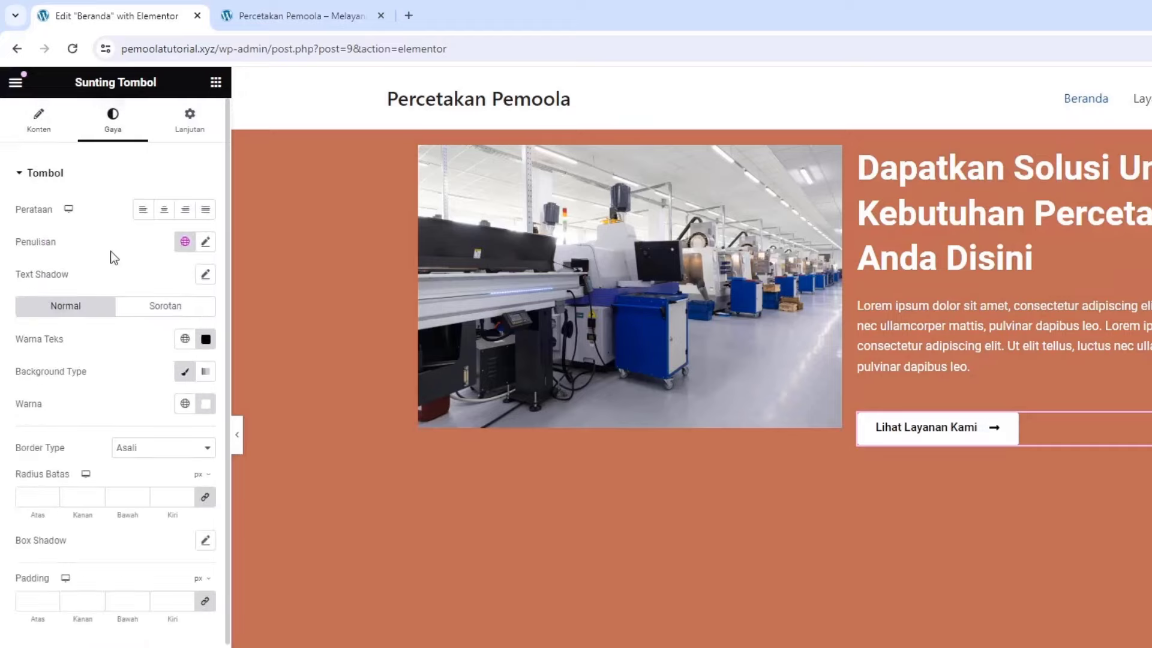
pyautogui.click(205, 497)
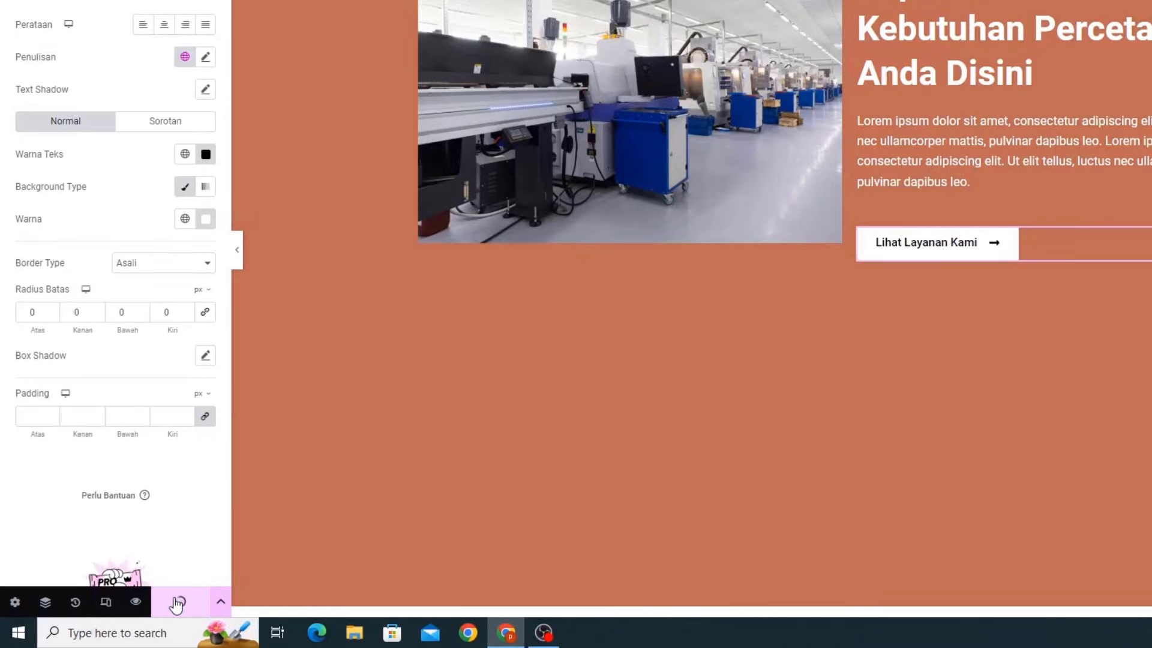
pyautogui.click(176, 604)
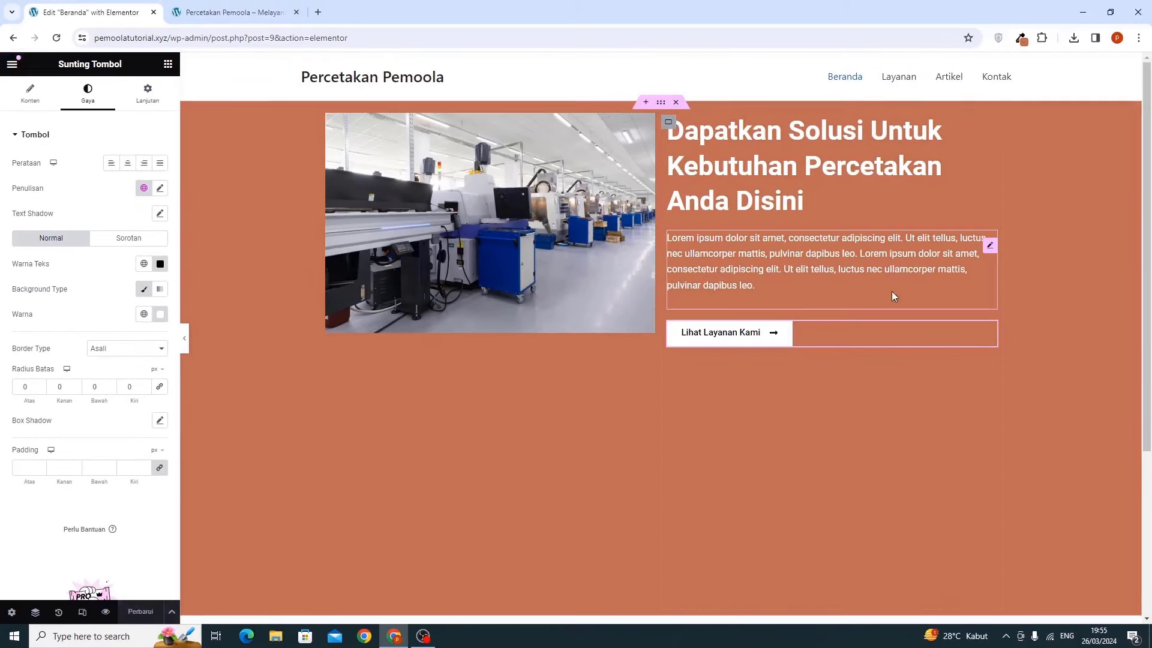
pyautogui.scroll(-4, 663, 432)
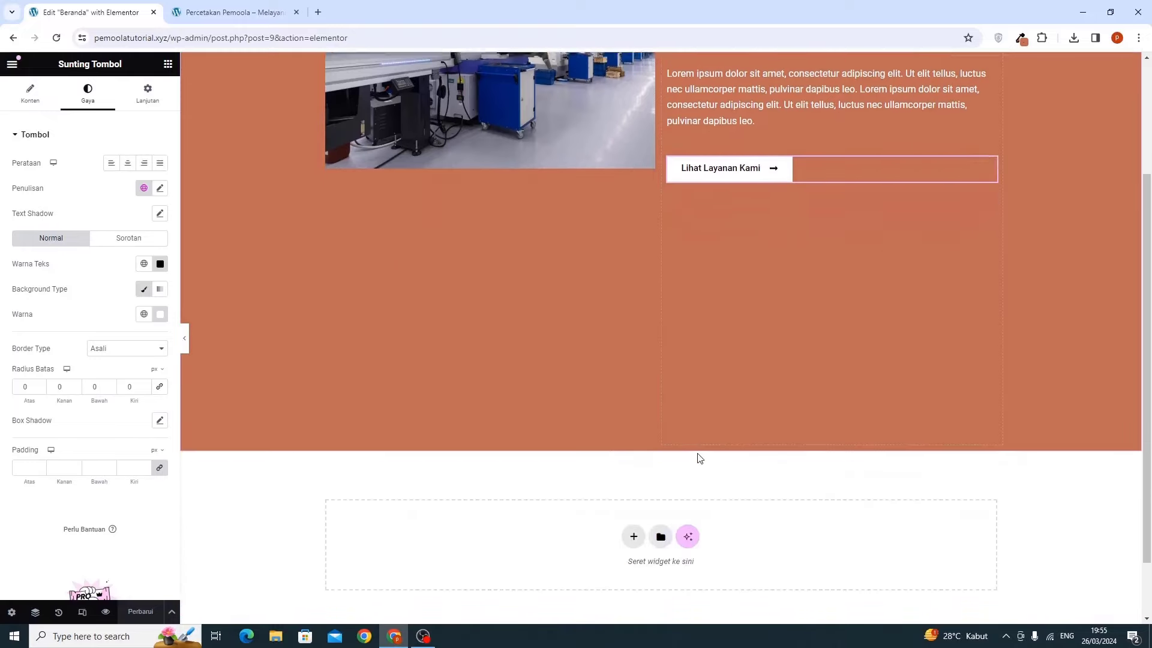
pyautogui.scroll(4, 719, 488)
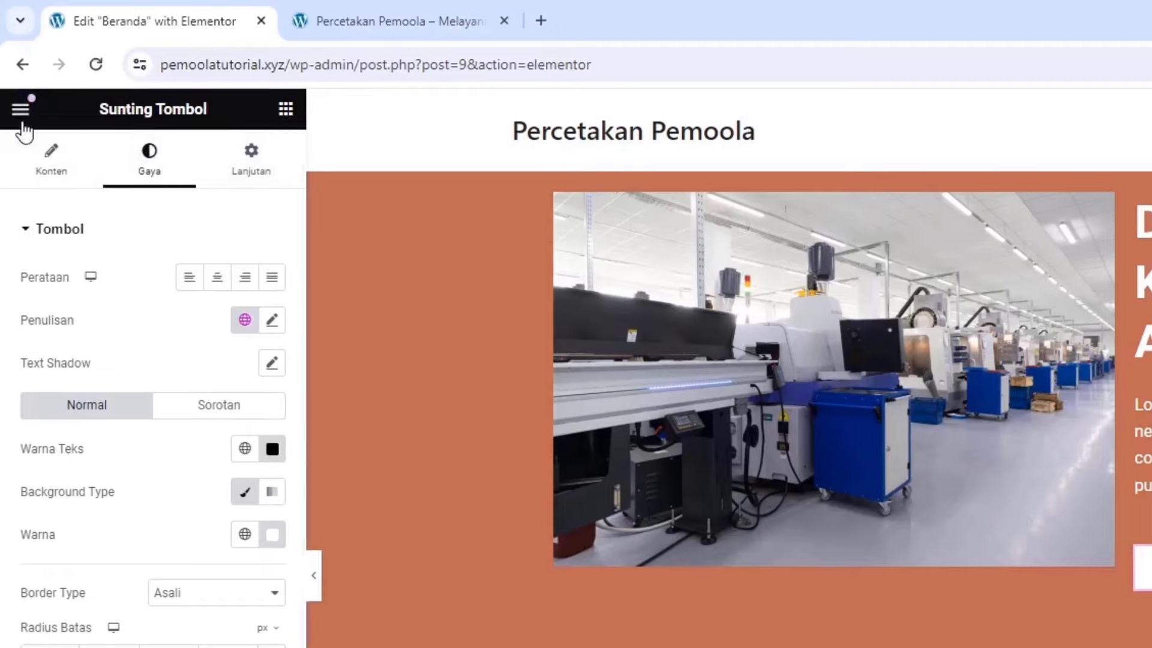
# In Site Settings' global fonts, set the Utama font family to Poppins
pyautogui.click(21, 113)
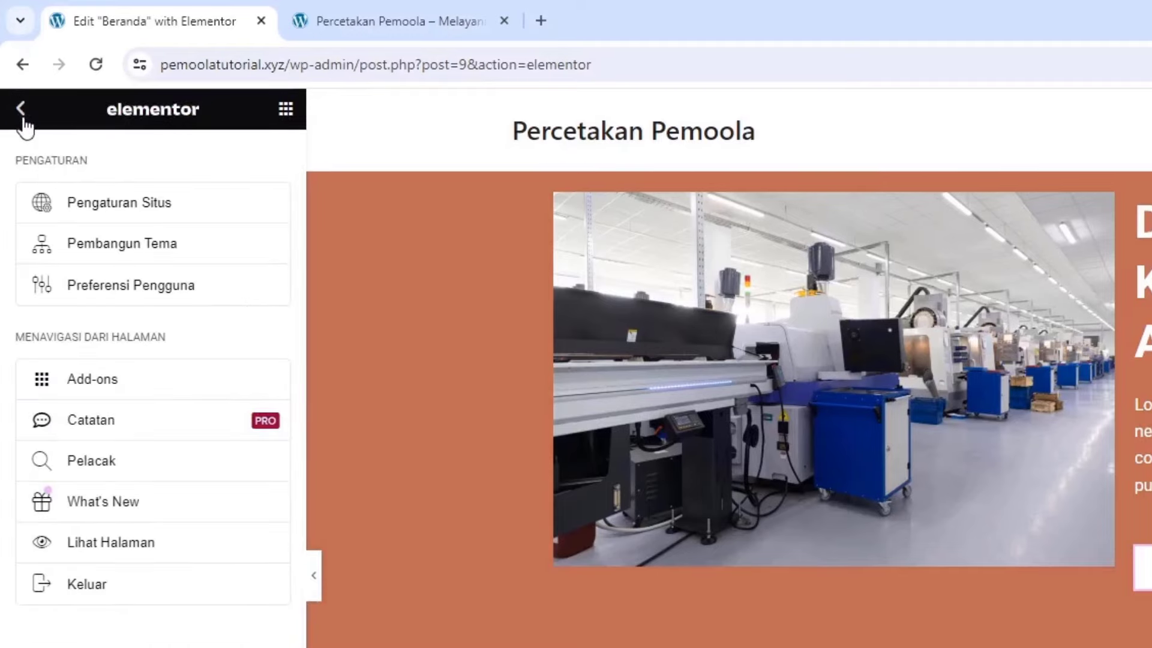
pyautogui.click(99, 210)
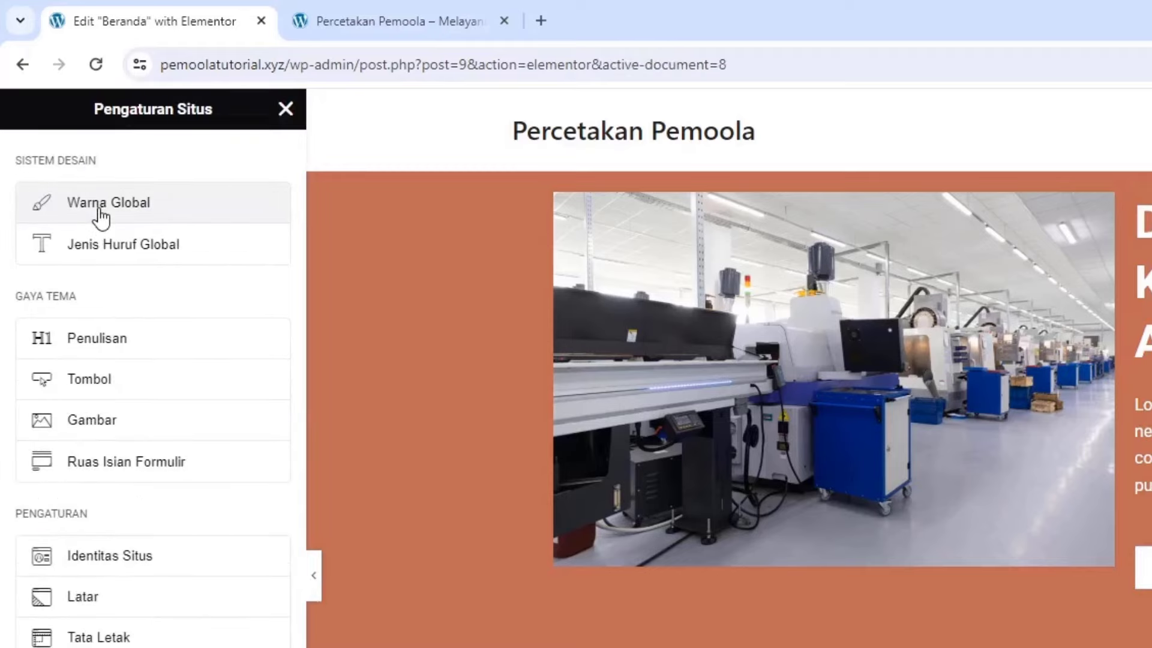
pyautogui.click(141, 265)
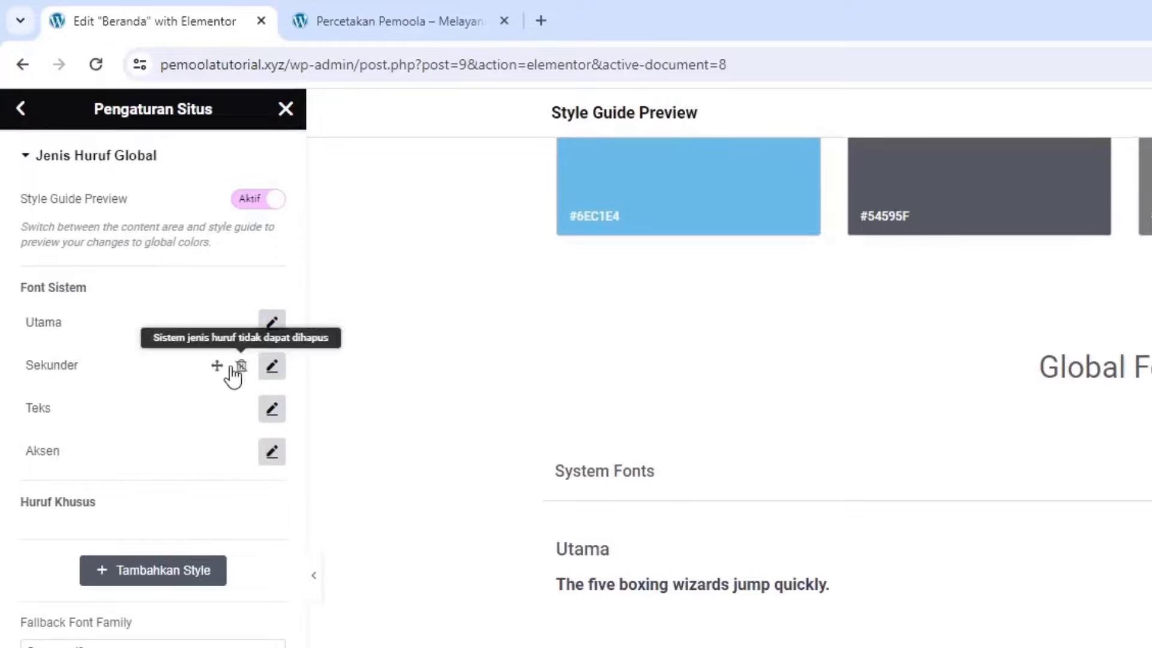
pyautogui.click(270, 329)
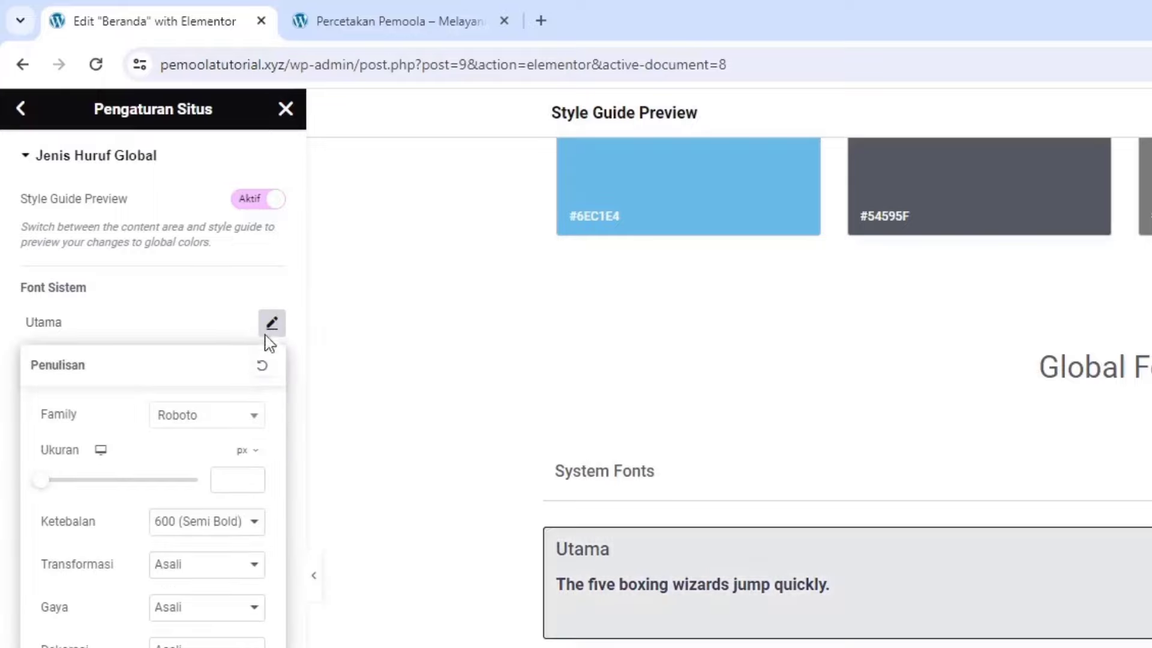
pyautogui.click(218, 422)
pyautogui.write('pop')
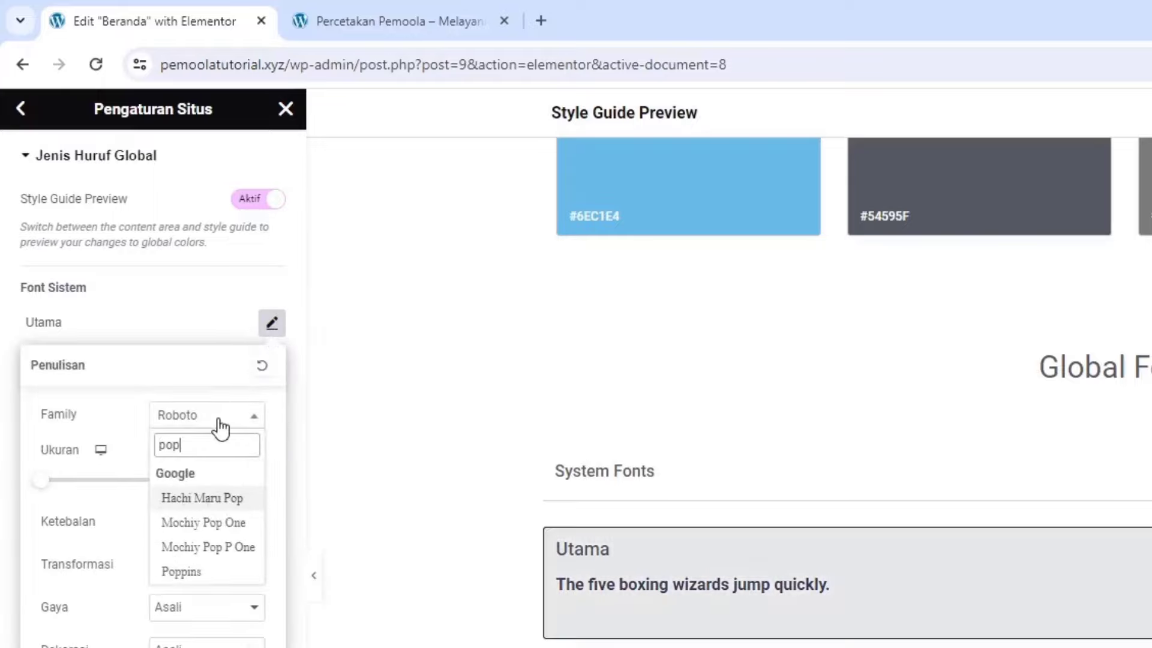
pyautogui.click(180, 607)
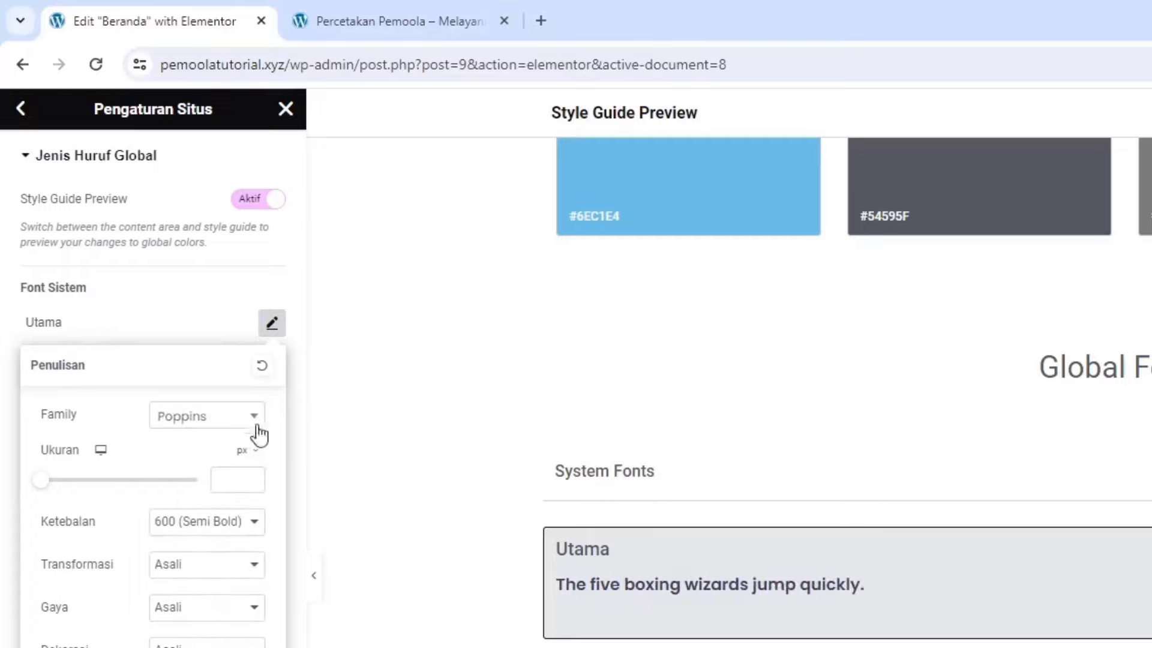
pyautogui.click(214, 351)
# Set the Sekunder font family to Poppins, save, and close Site Settings
pyautogui.click(279, 371)
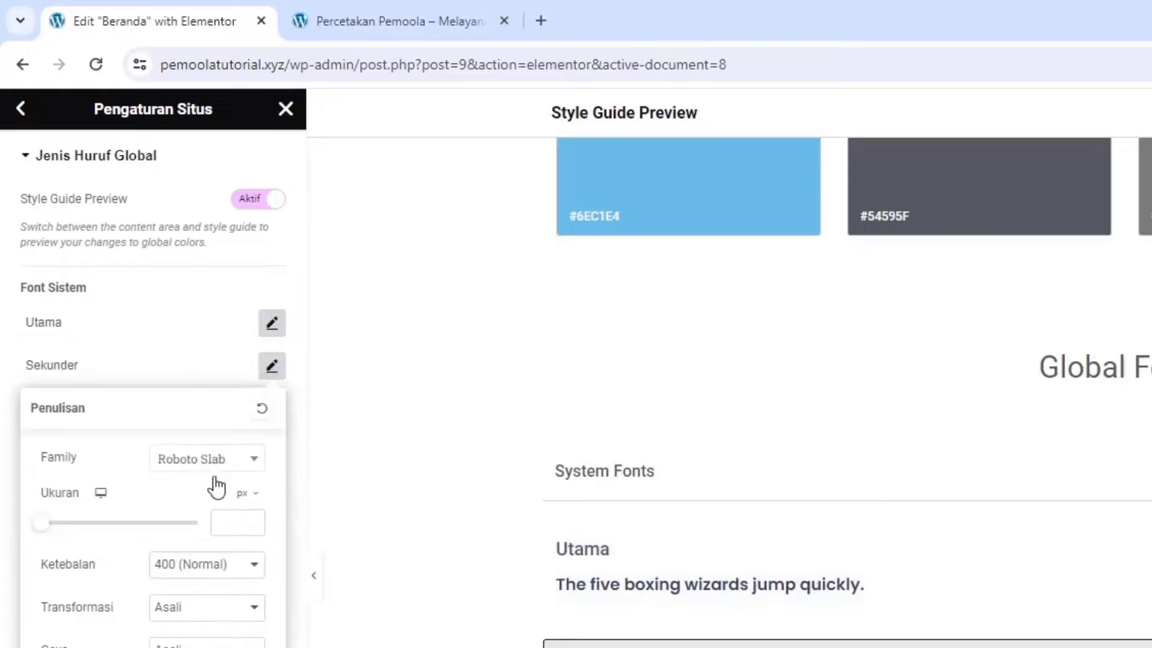
pyautogui.click(213, 472)
pyautogui.write('pop')
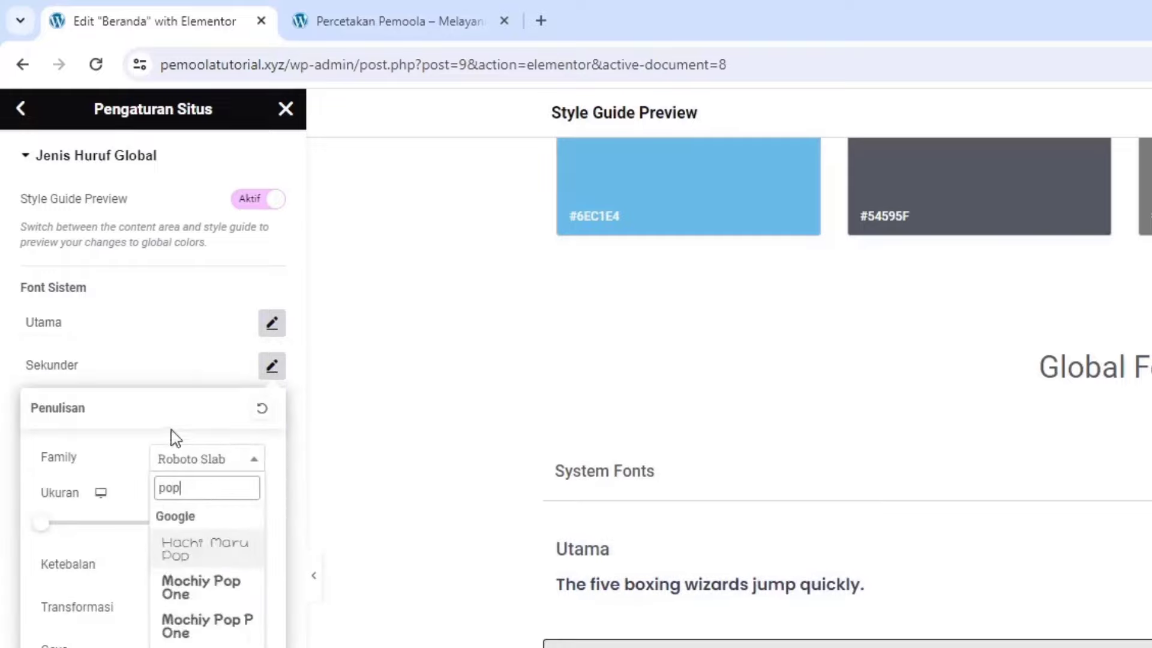
pyautogui.click(648, 560)
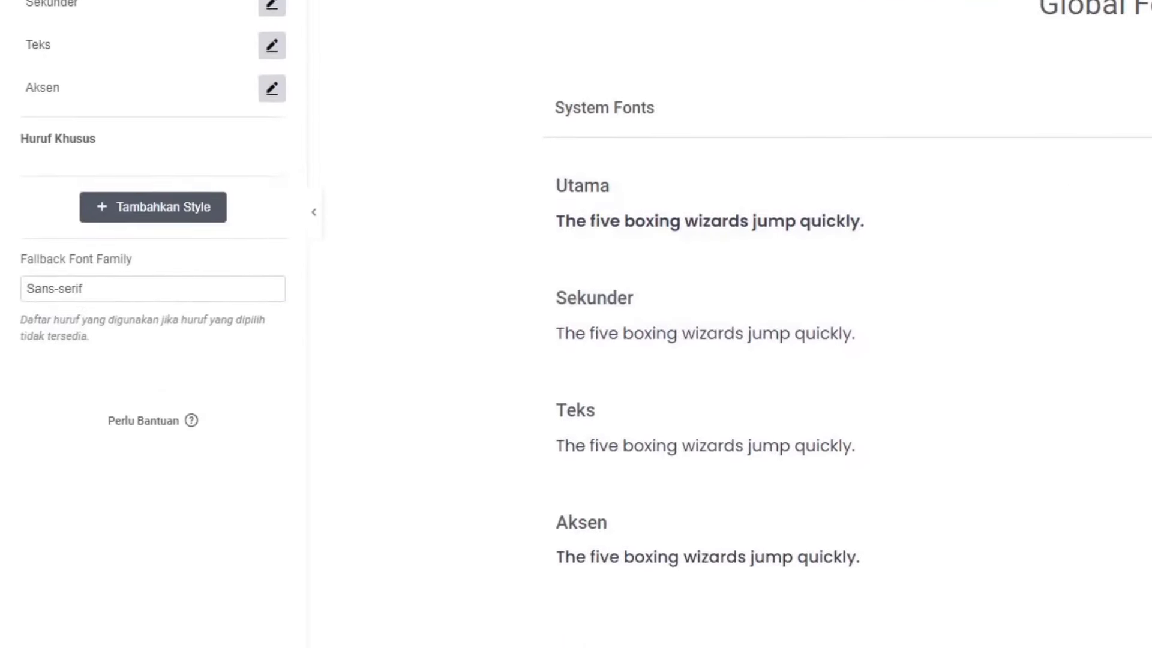
pyautogui.click(225, 582)
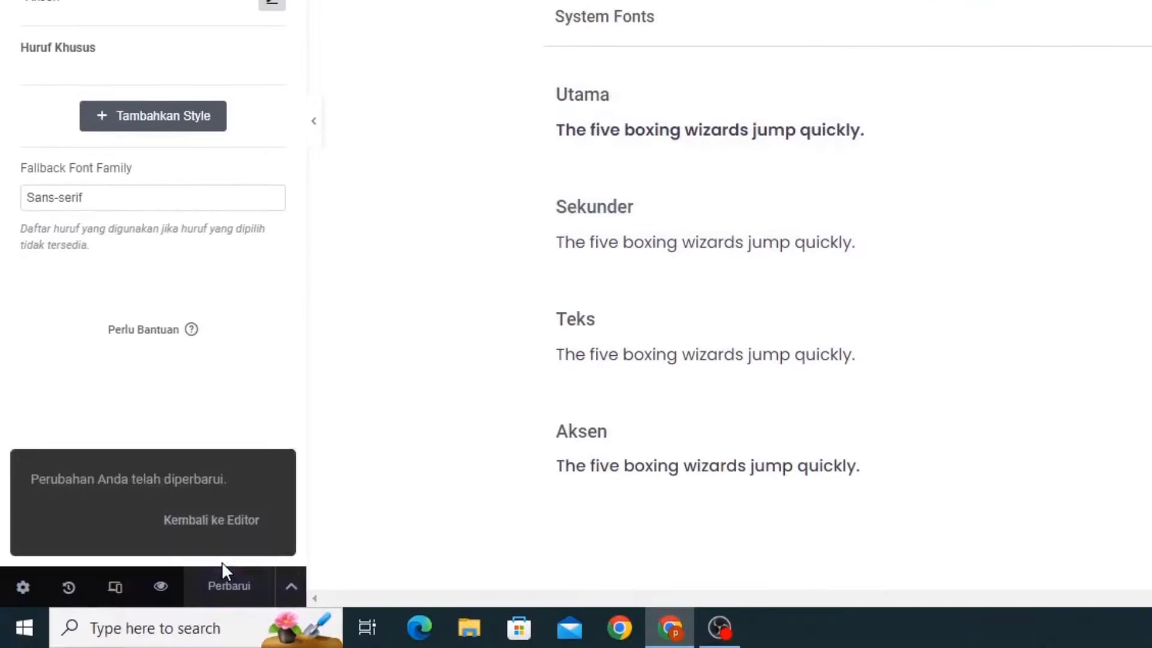
pyautogui.click(286, 109)
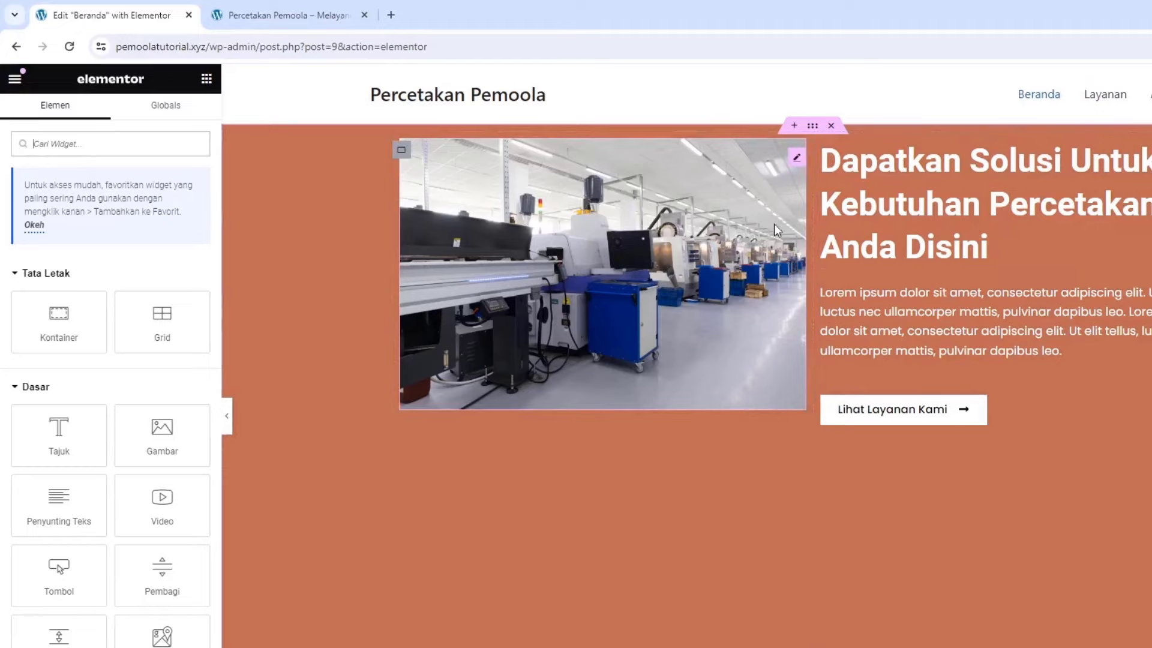
# Set the hero container's Align Items to Tengah and save the page
pyautogui.click(813, 127)
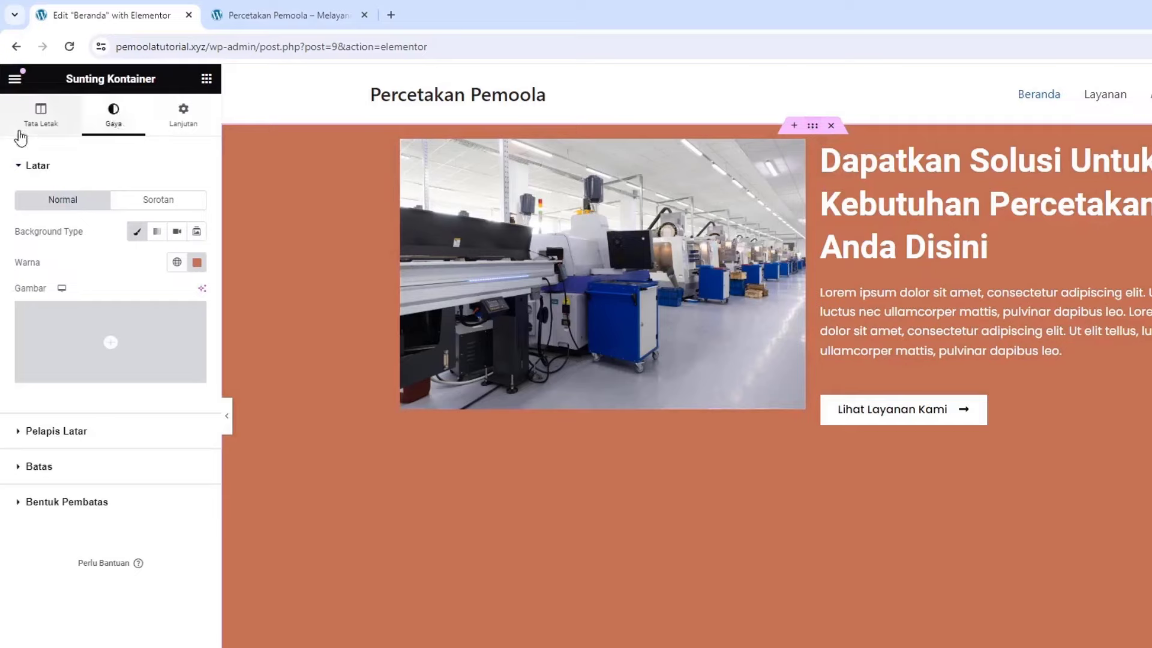
pyautogui.click(21, 133)
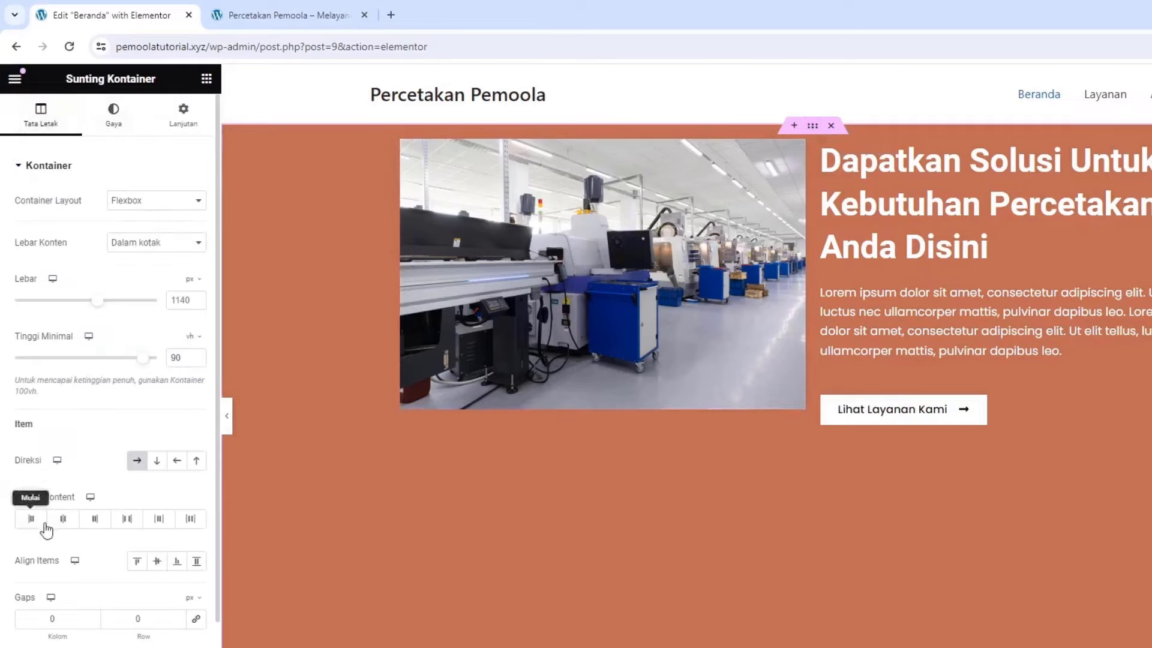
pyautogui.click(158, 563)
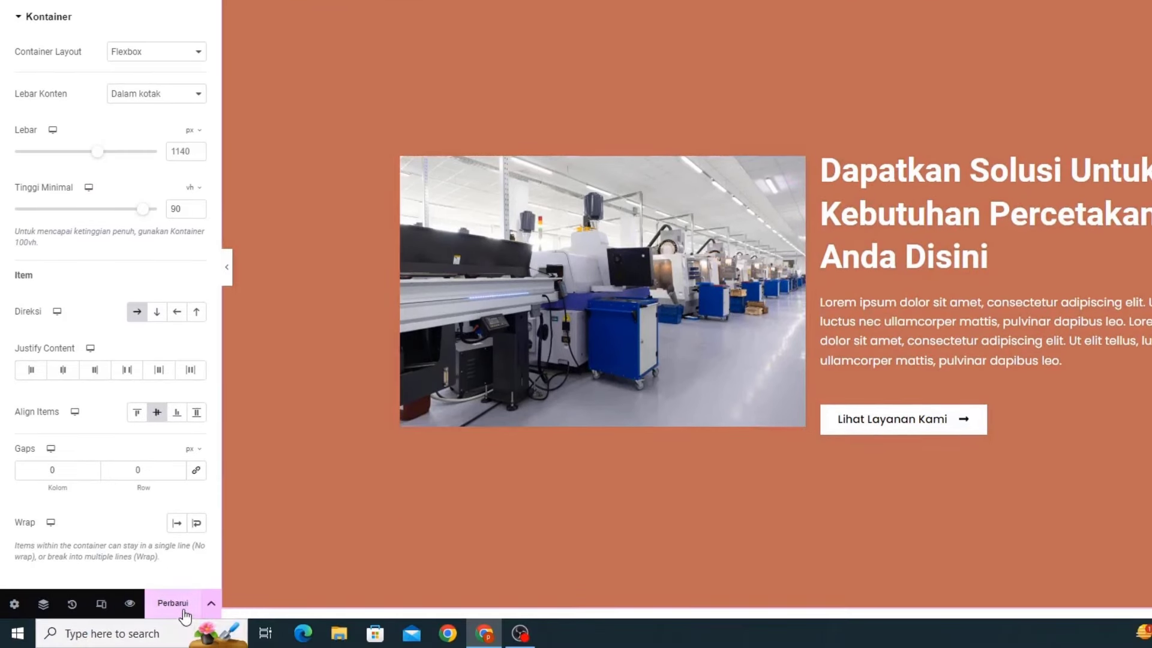
pyautogui.click(180, 607)
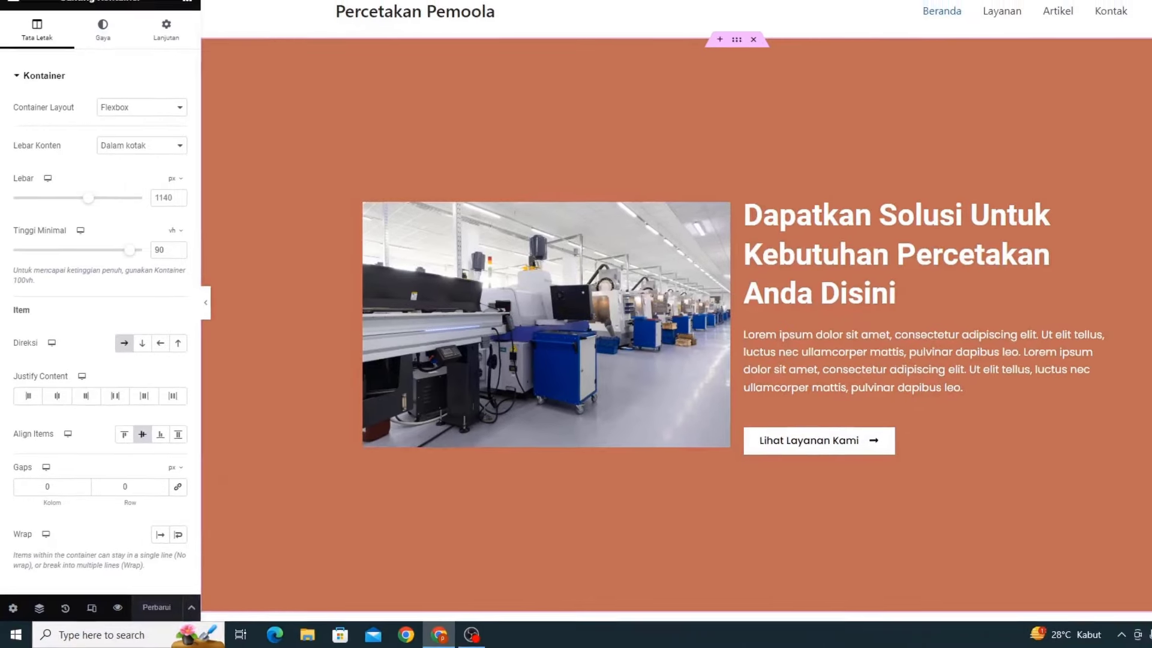
# Reload the live Beranda page to check the centred hero
pyautogui.click(212, 15)
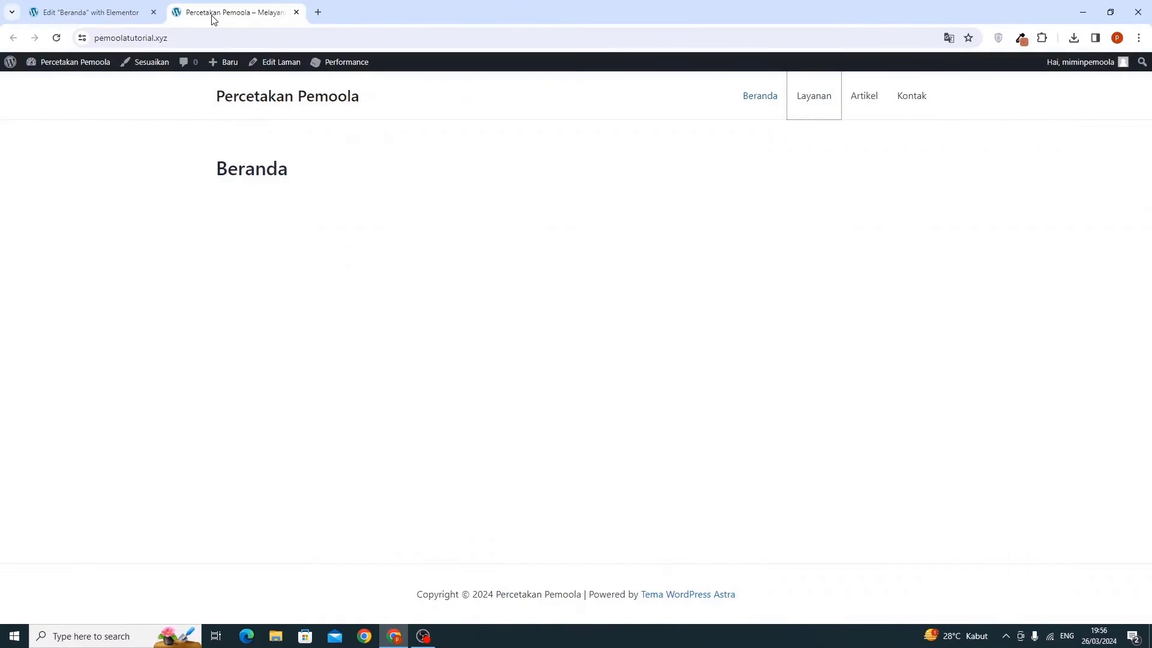
pyautogui.click(57, 37)
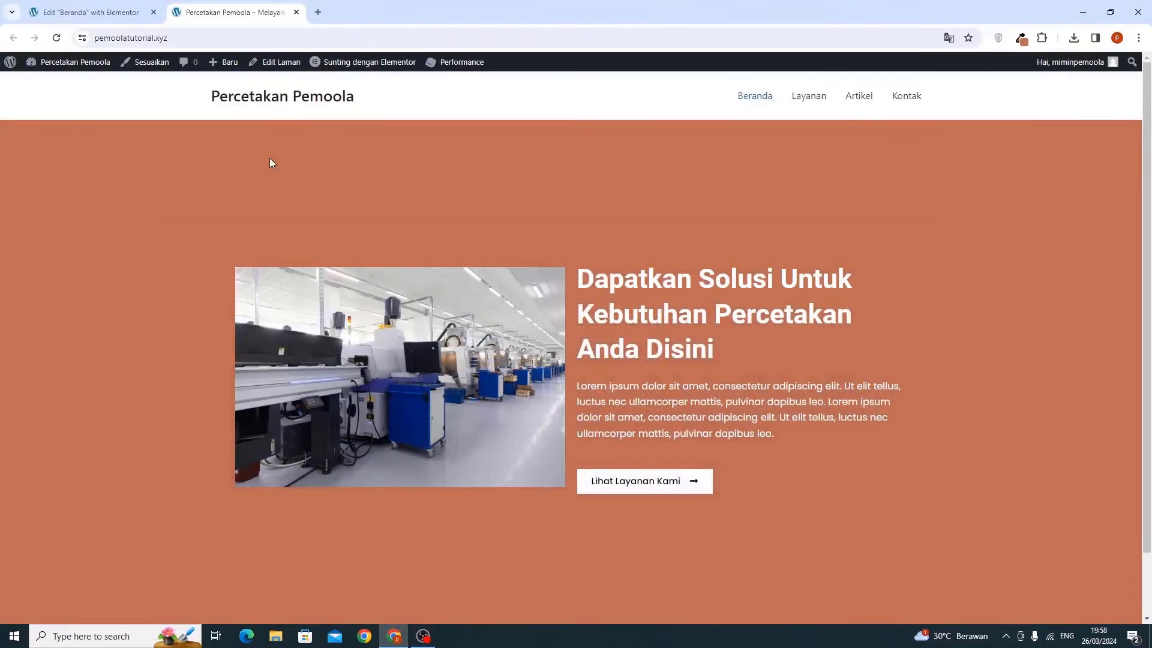
pyautogui.scroll(-2, 282, 249)
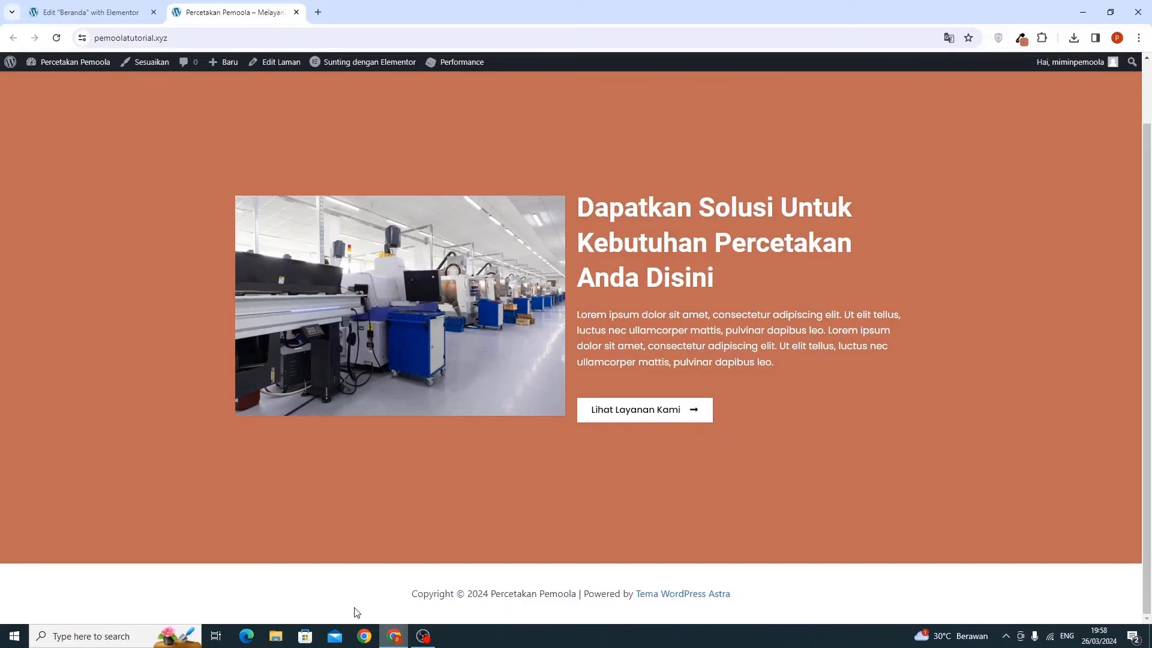
# Add a new two-column flexbox container below the hero section
pyautogui.click(85, 12)
pyautogui.scroll(-4, 258, 258)
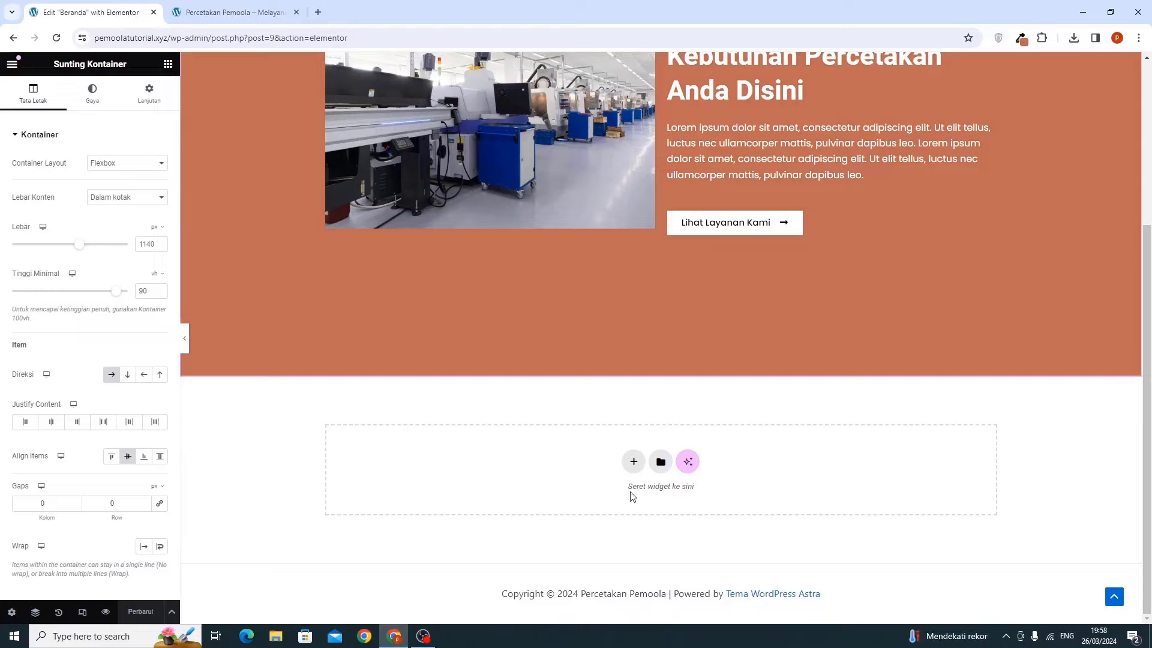
pyautogui.click(634, 463)
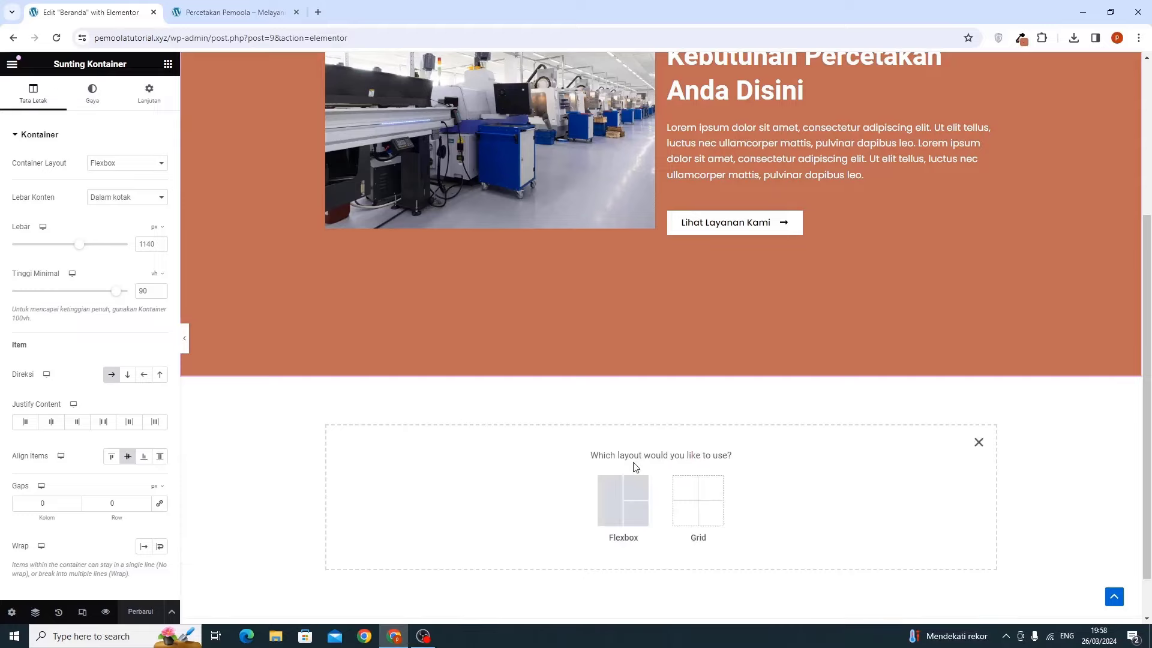
pyautogui.click(613, 489)
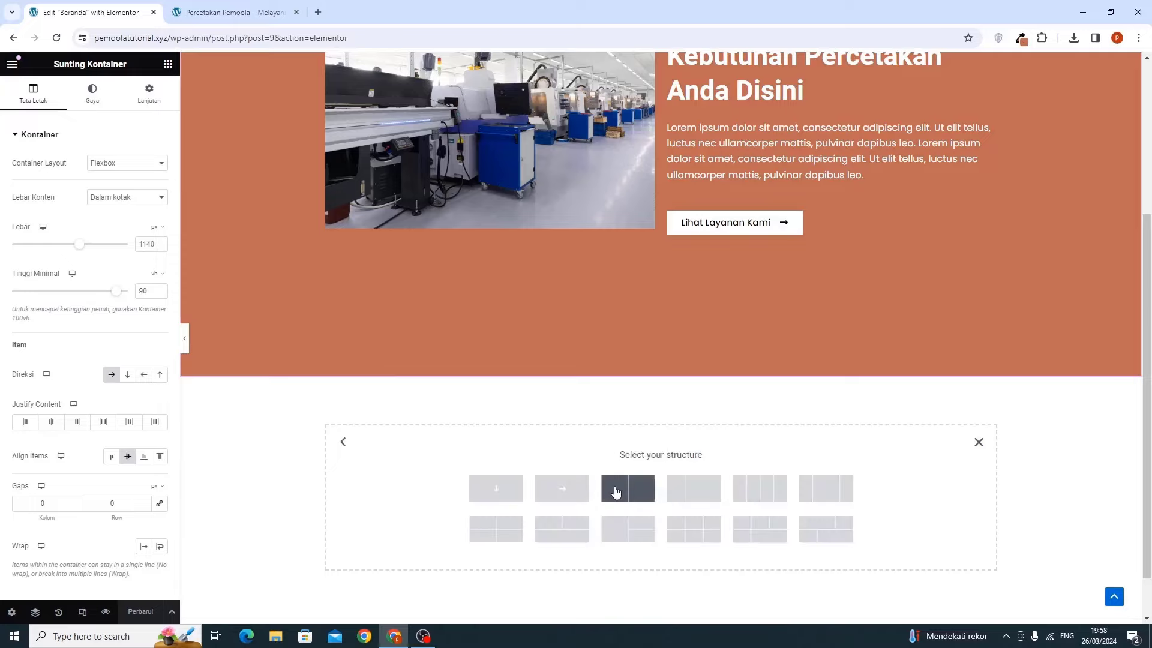
pyautogui.click(615, 491)
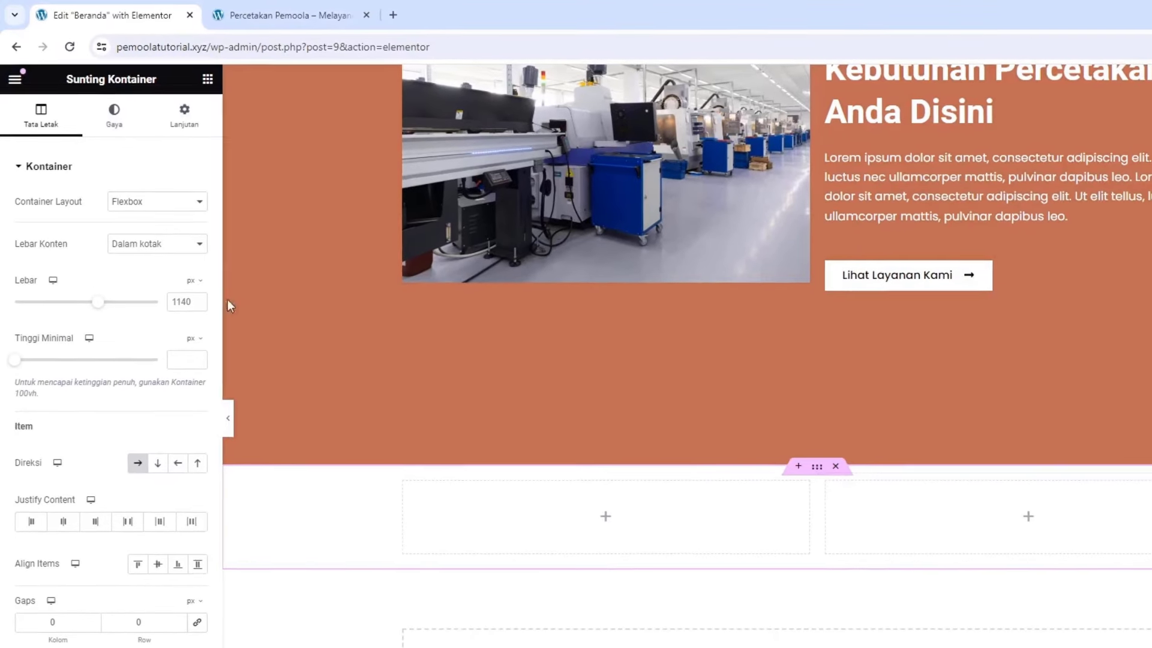
# Give the new container an unlinked top margin of 5%
pyautogui.click(144, 96)
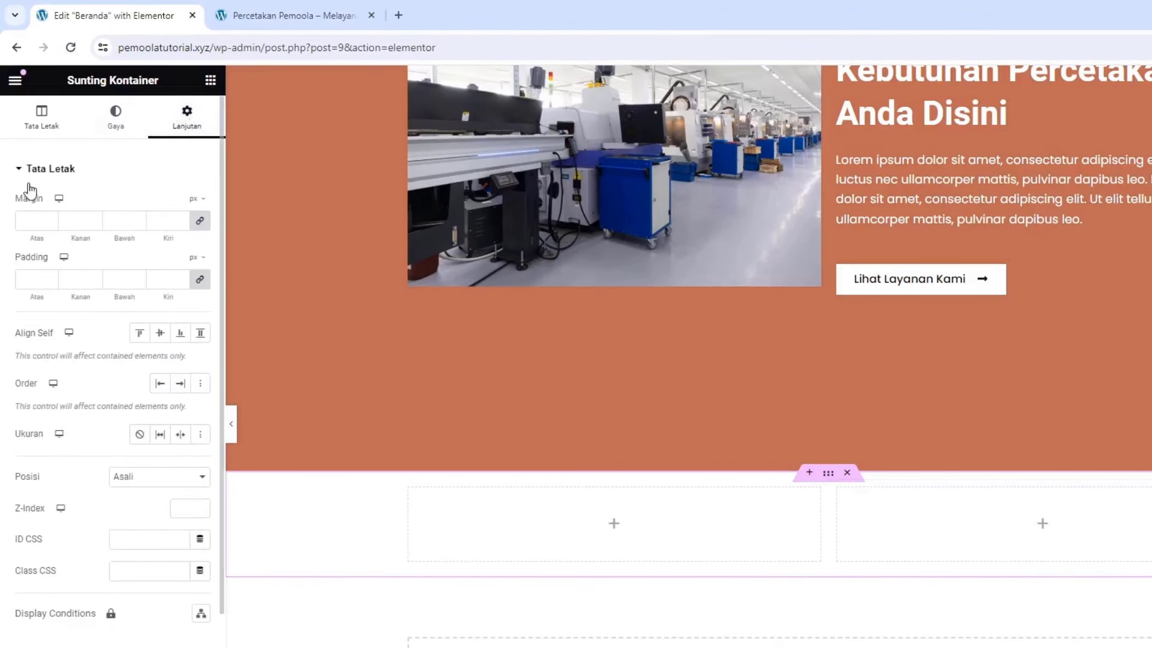
pyautogui.click(200, 220)
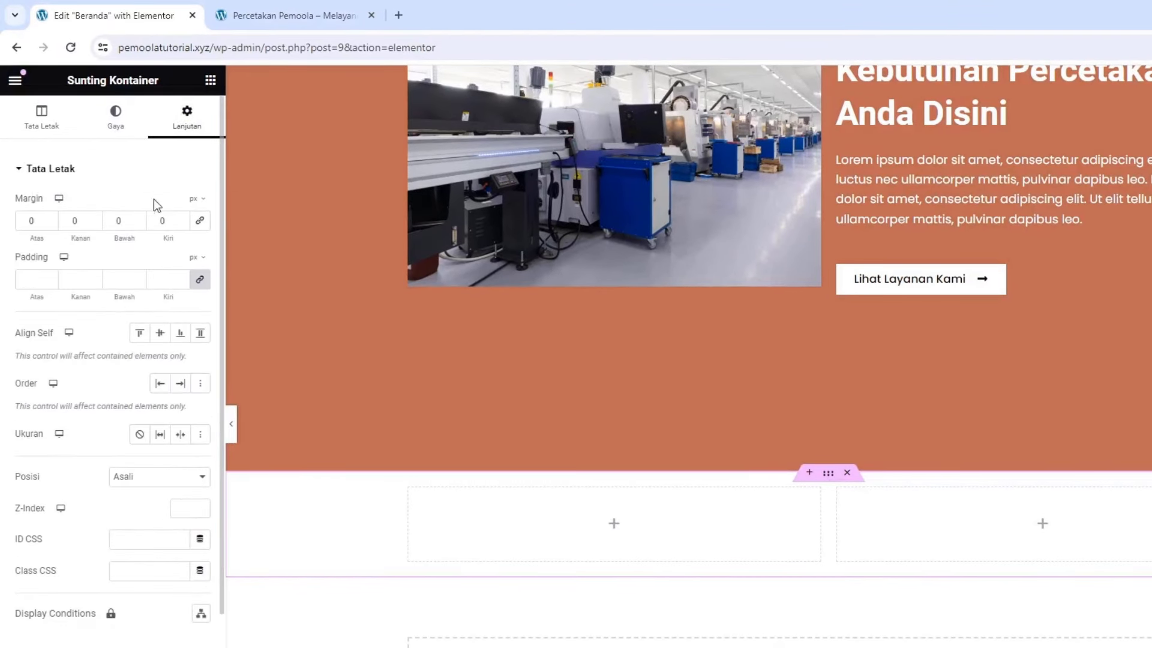
pyautogui.click(194, 200)
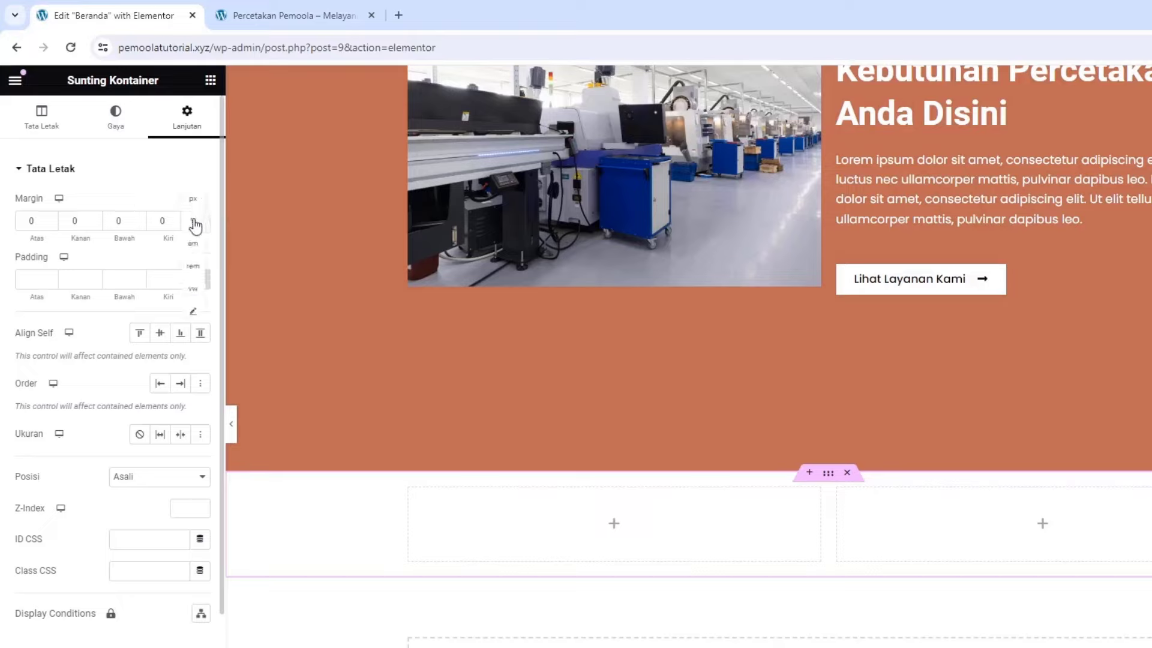
pyautogui.click(194, 223)
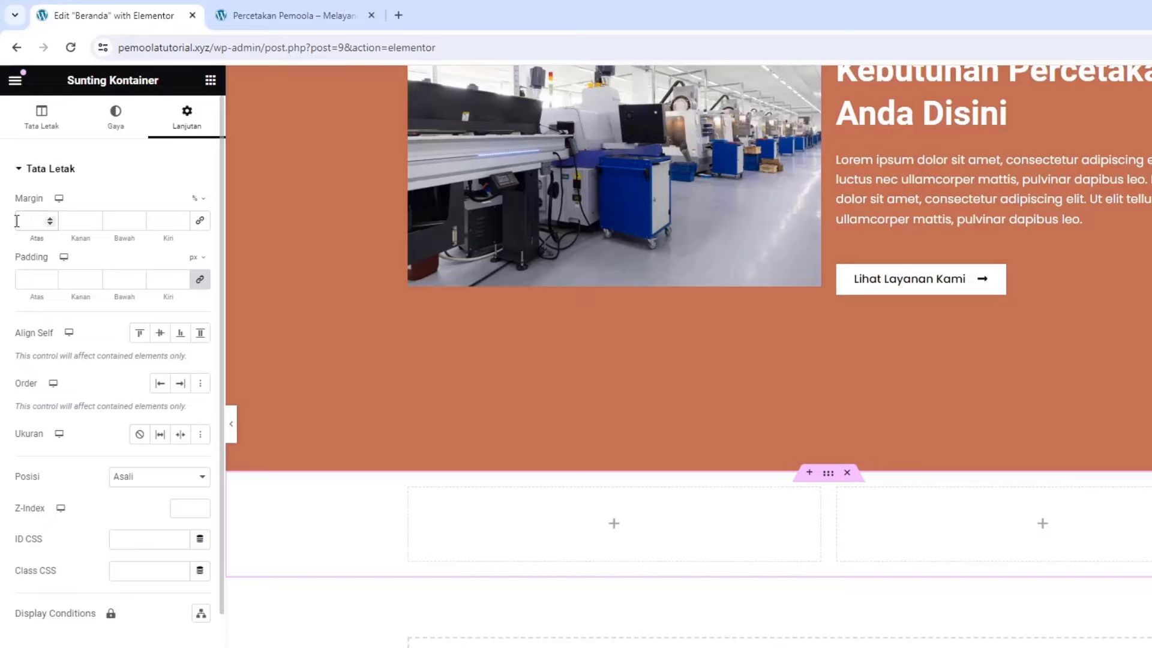
pyautogui.click(17, 221)
pyautogui.write('5')
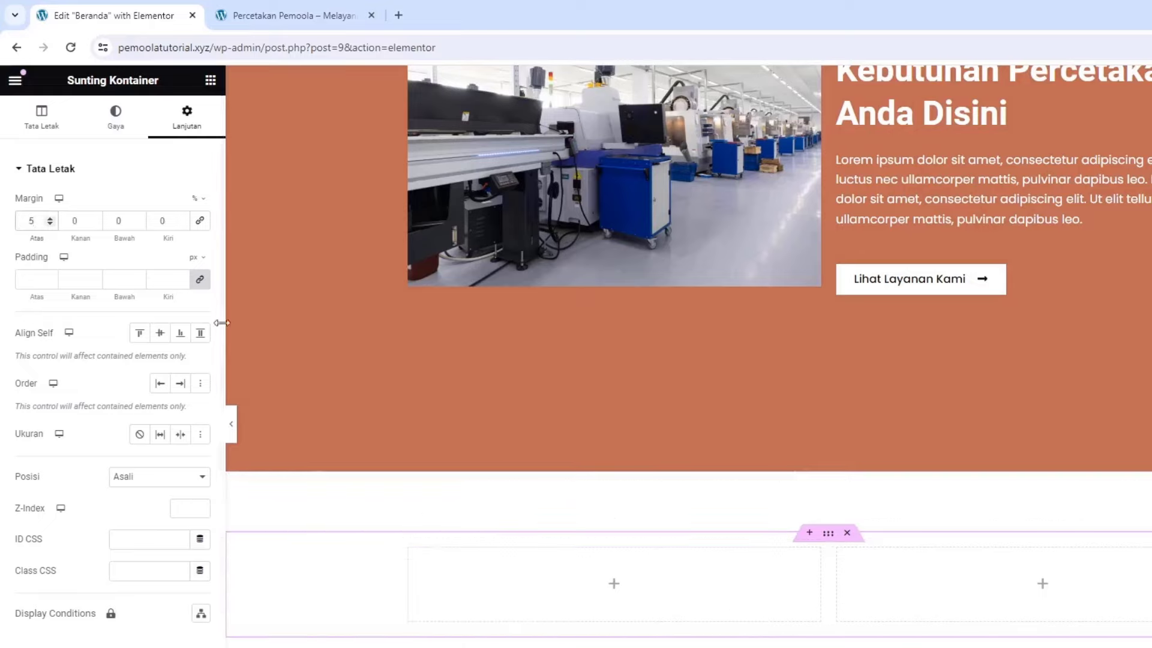
pyautogui.click(212, 84)
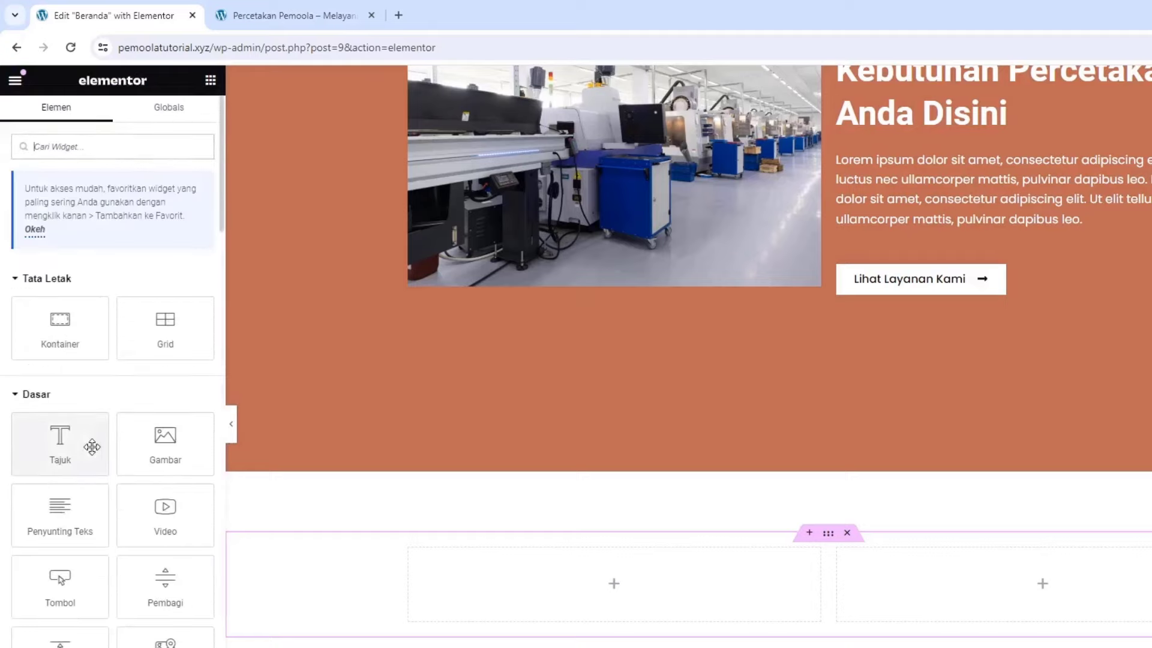
# Add a 'Kenapa Harus Kami' heading to the left column in deeper blue at 20 px
pyautogui.moveTo(59, 444); pyautogui.dragTo(540, 588)
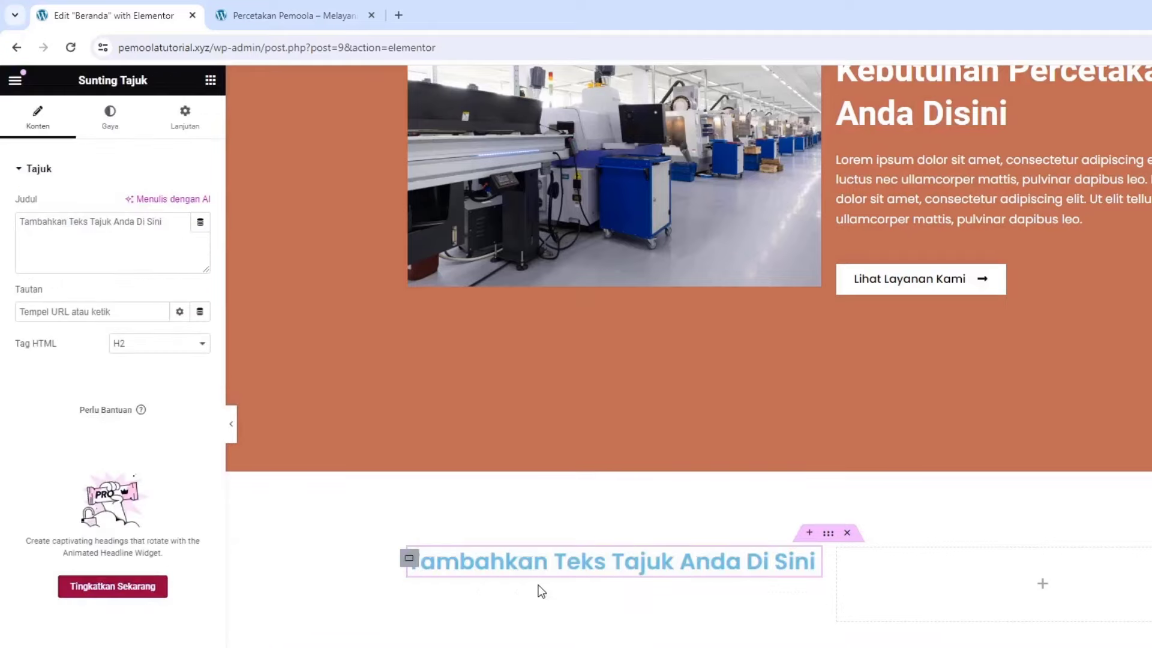
pyautogui.tripleClick(133, 247)
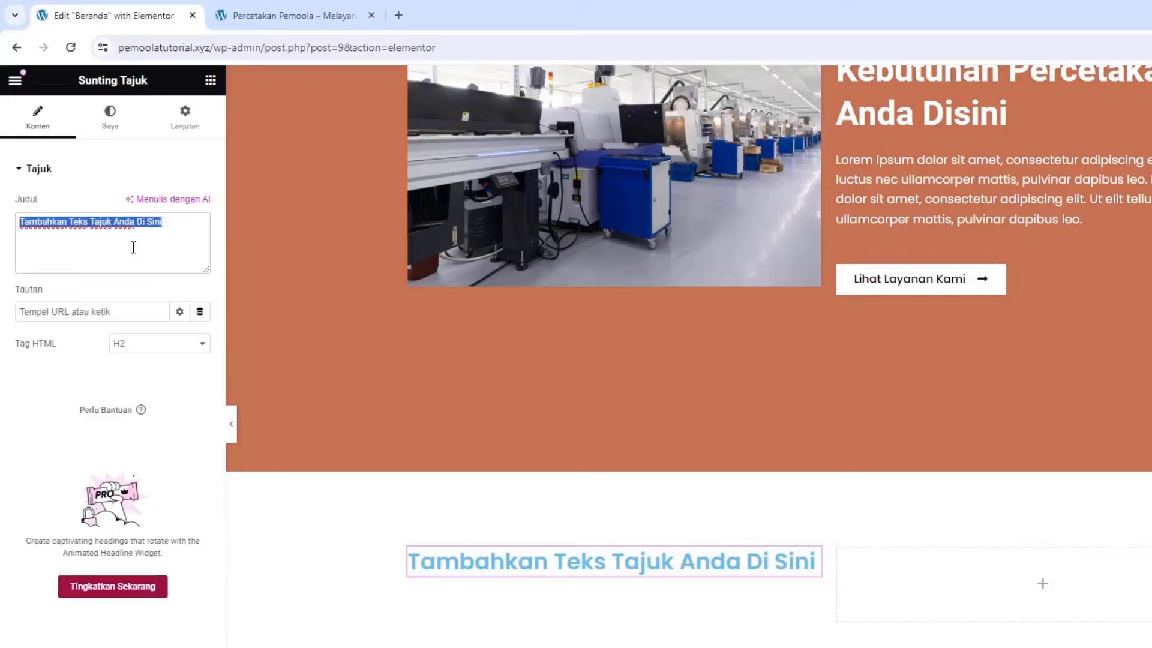
pyautogui.write('Ke')
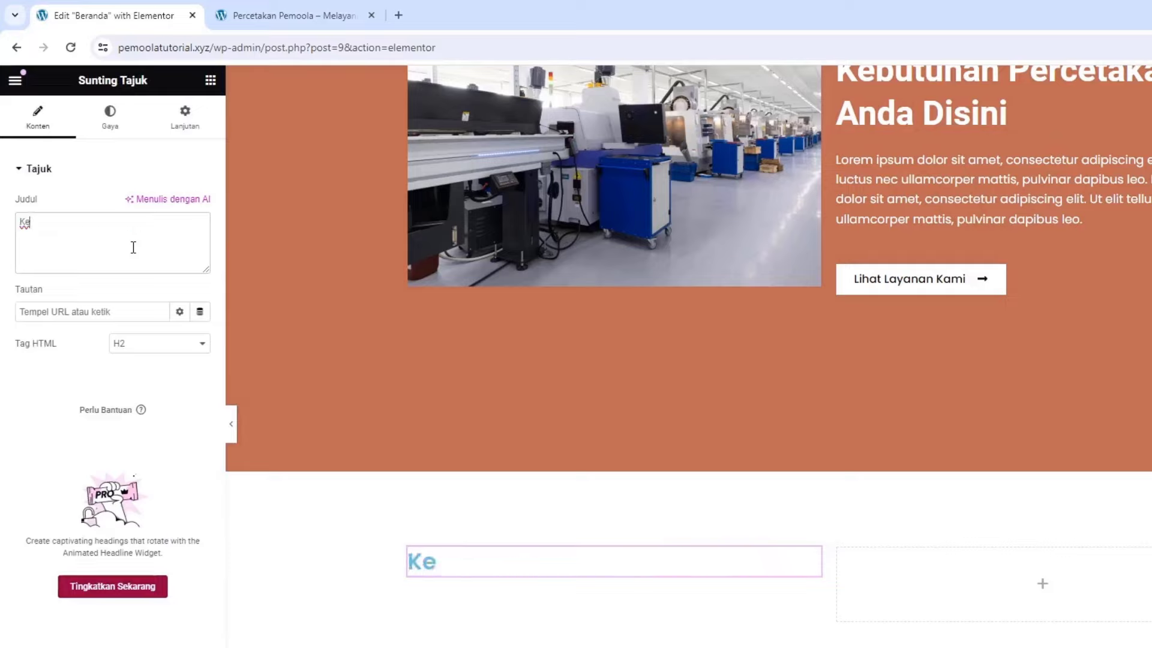
pyautogui.write('napa Harus')
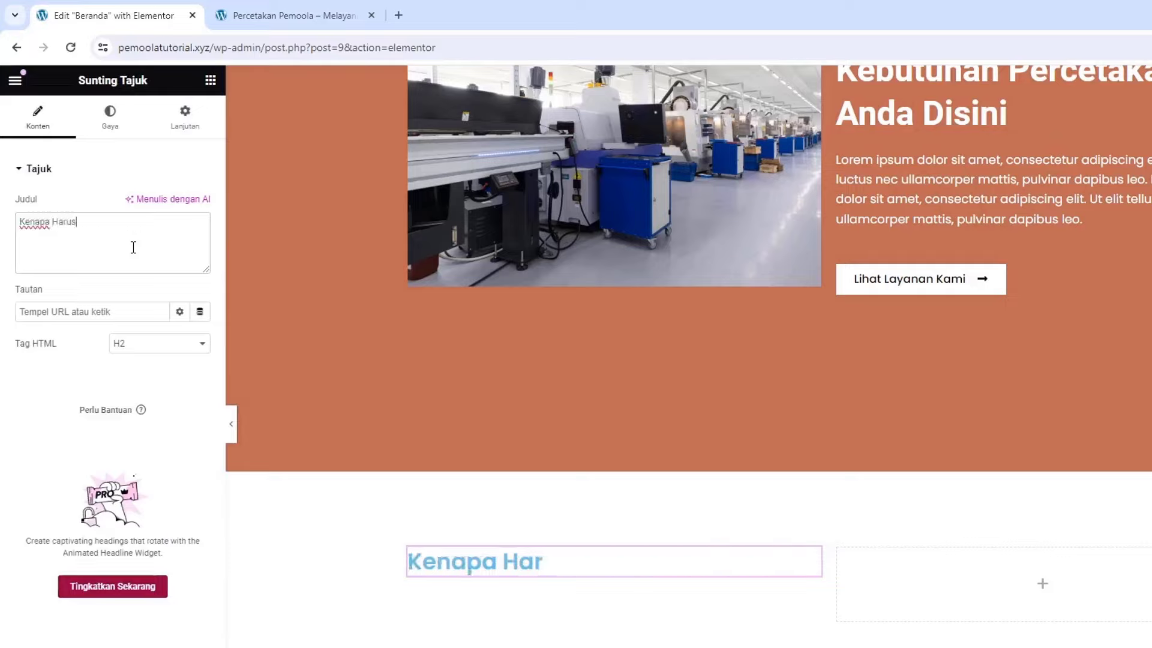
pyautogui.write(' Kami ?')
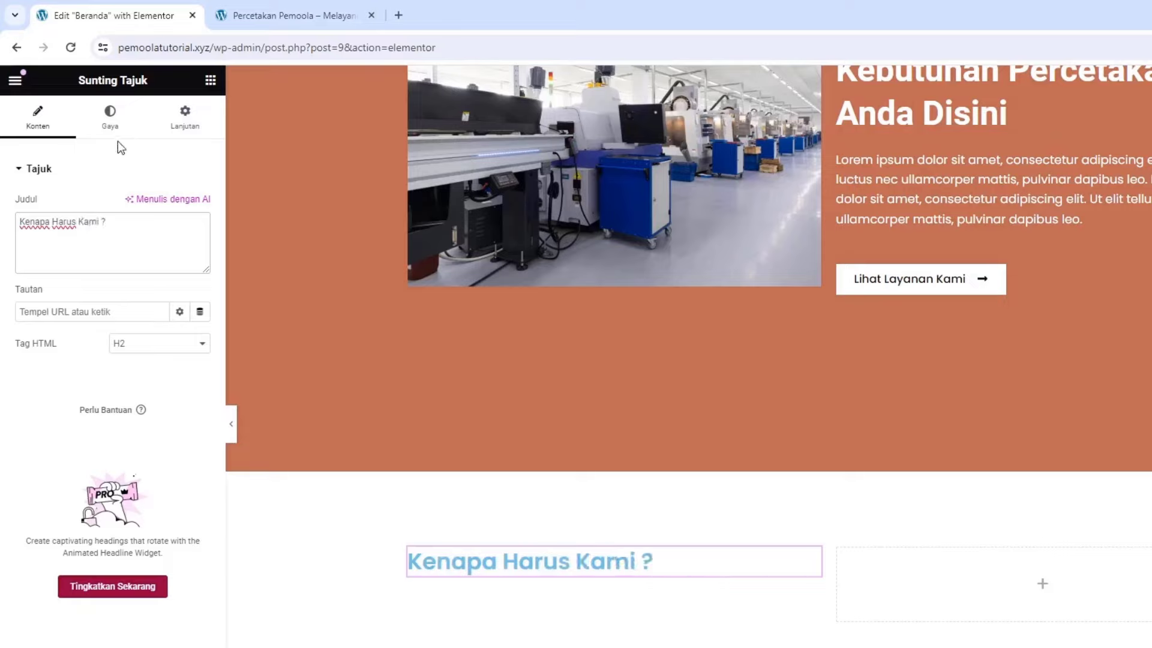
pyautogui.click(113, 120)
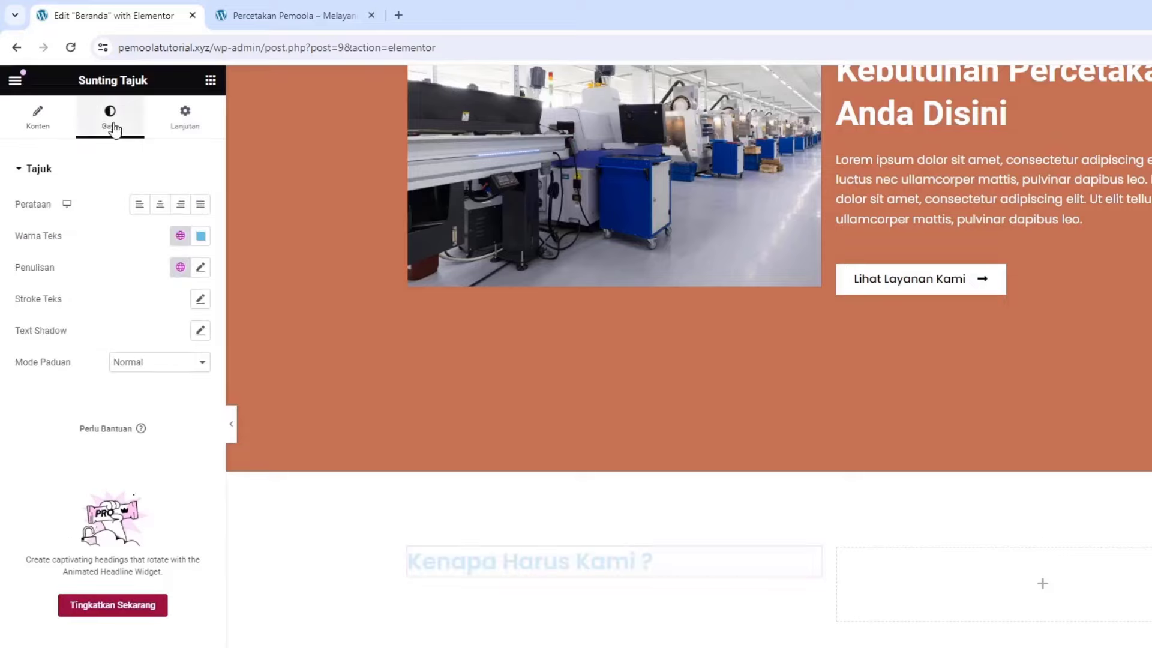
pyautogui.click(202, 237)
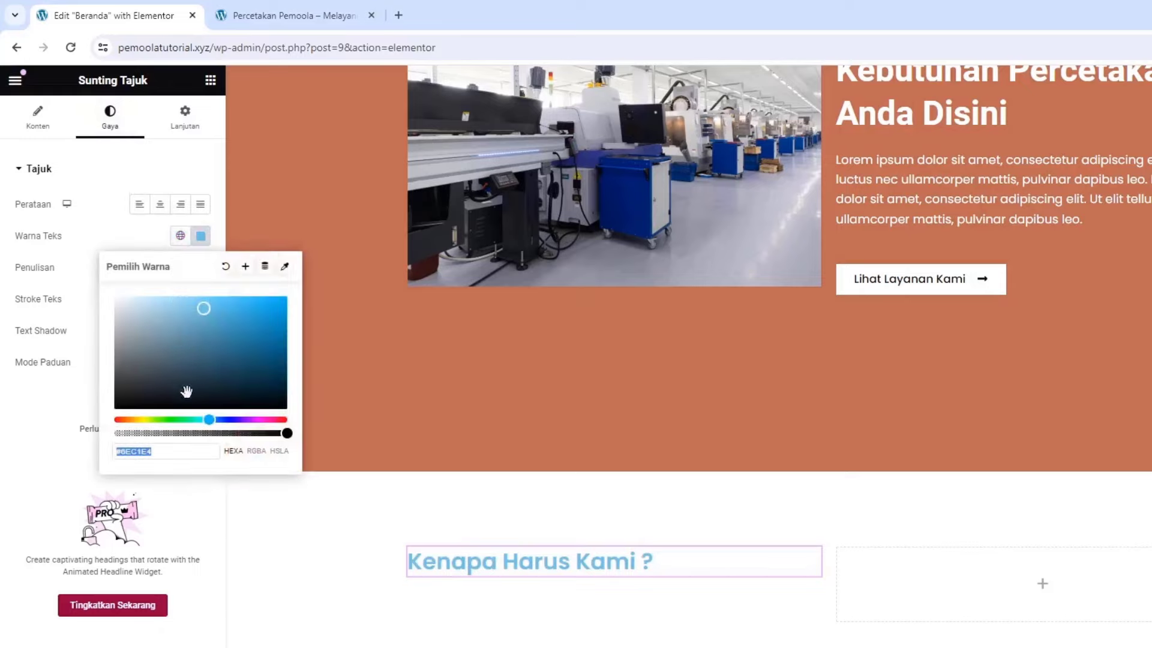
pyautogui.click(221, 419)
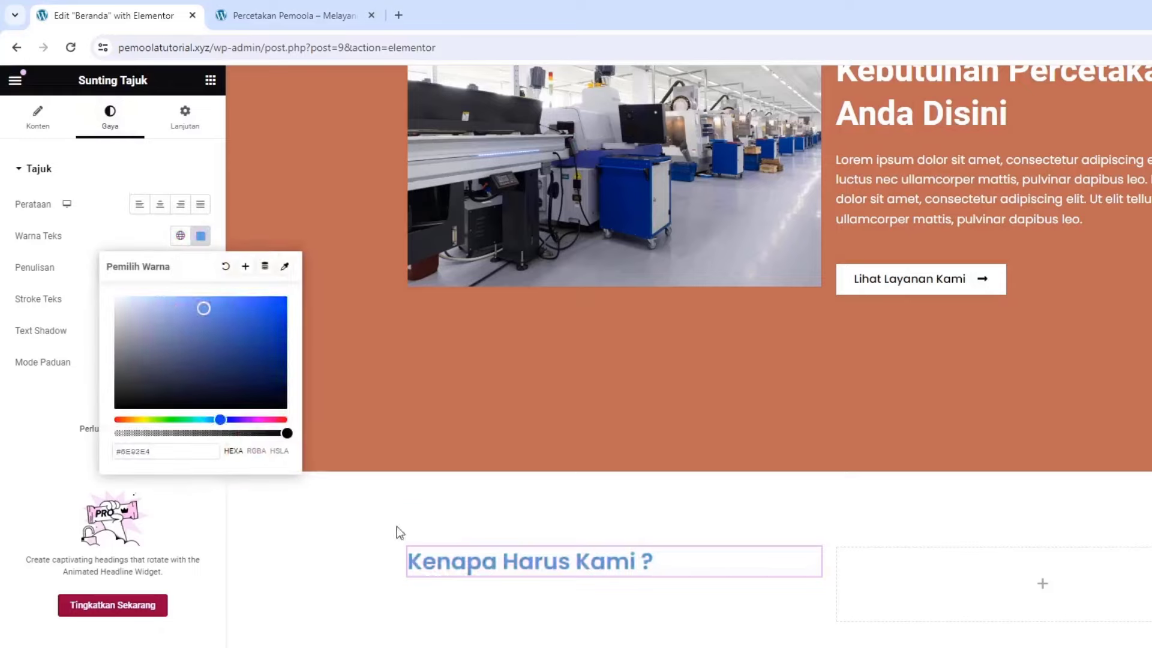
pyautogui.click(133, 249)
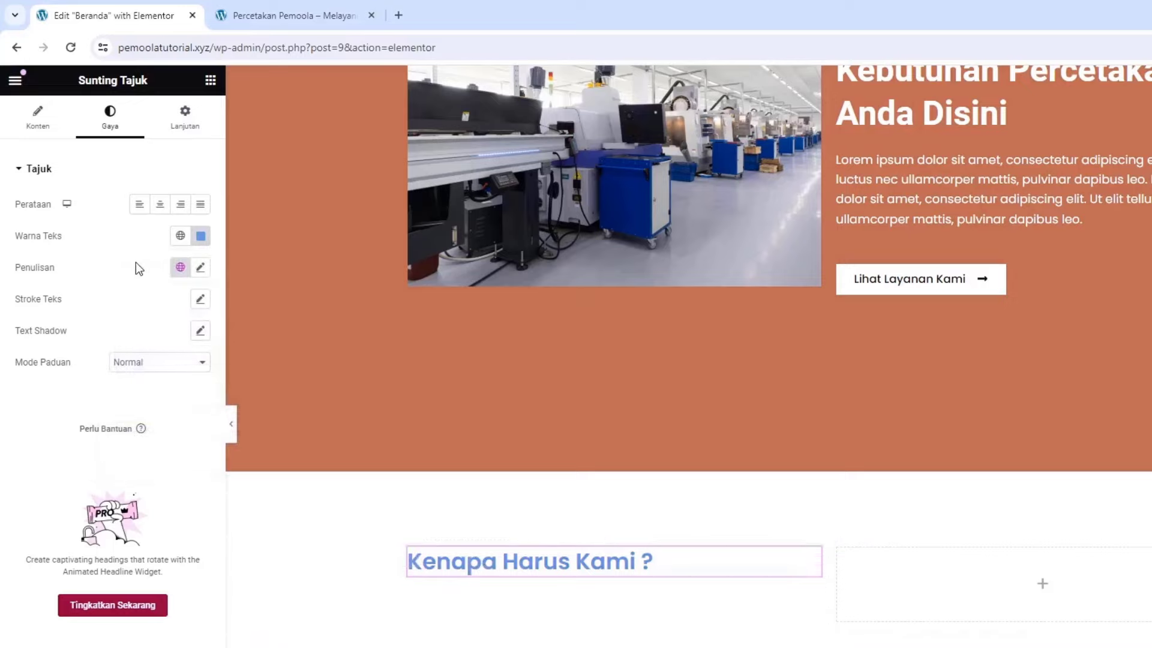
pyautogui.click(200, 268)
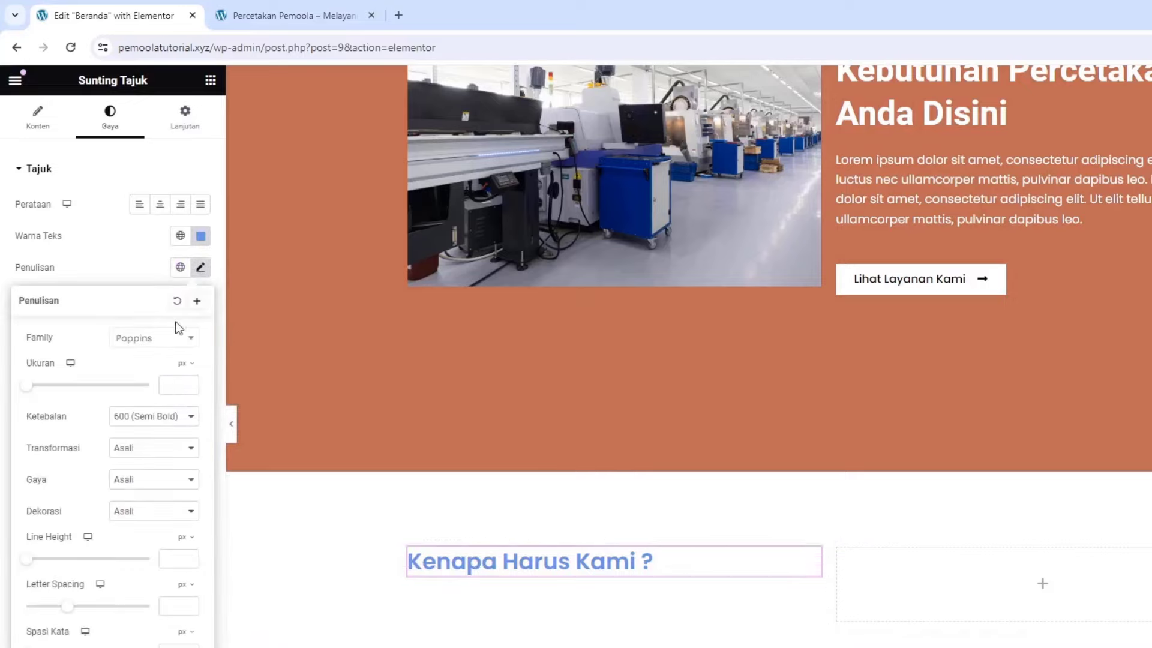
pyautogui.click(166, 385)
pyautogui.write('20')
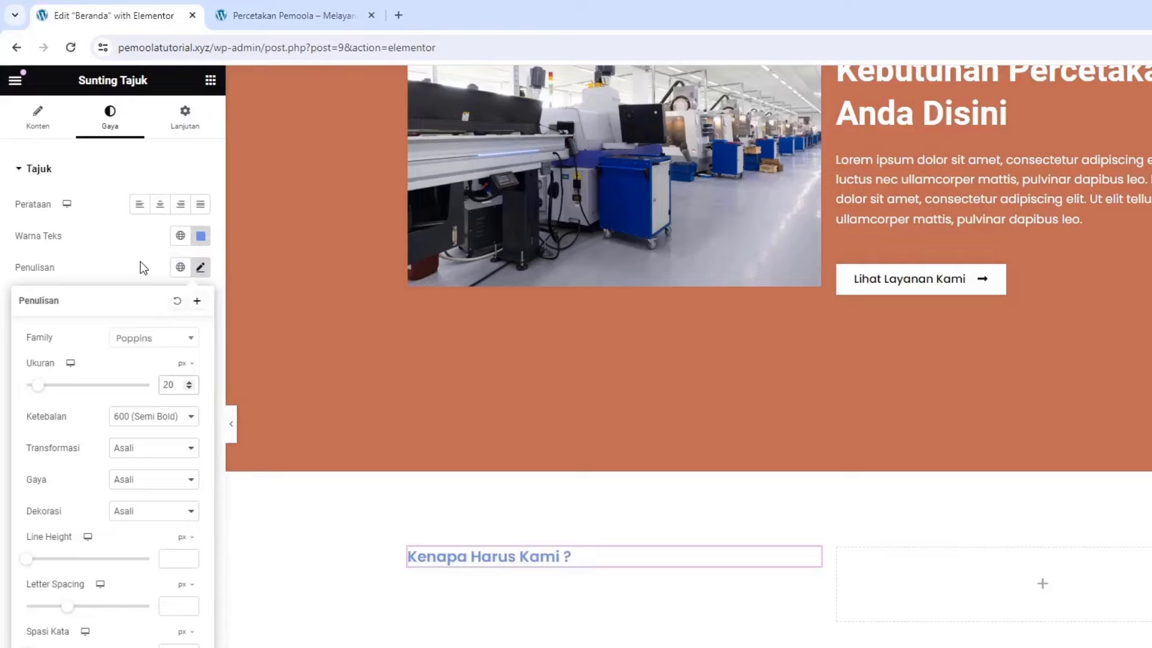
pyautogui.click(181, 183)
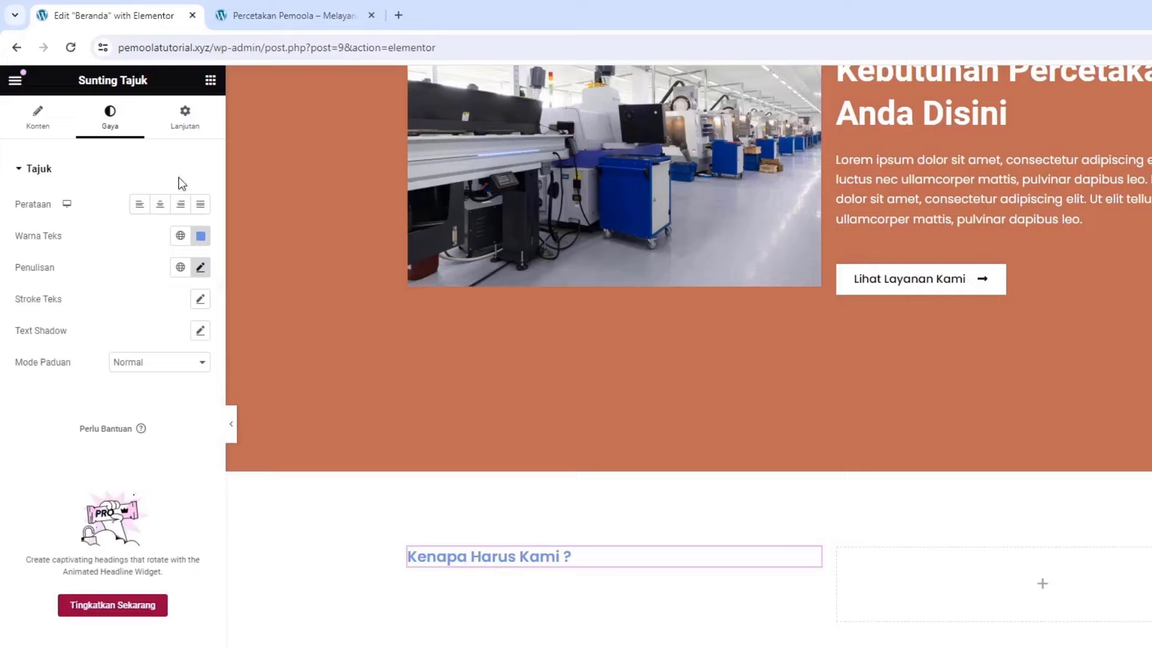
# Add a second heading below it reading 'Alasan Mengapa Harus Menggunakan Jasa Printing Kami'
pyautogui.click(210, 80)
pyautogui.moveTo(60, 447); pyautogui.dragTo(447, 570)
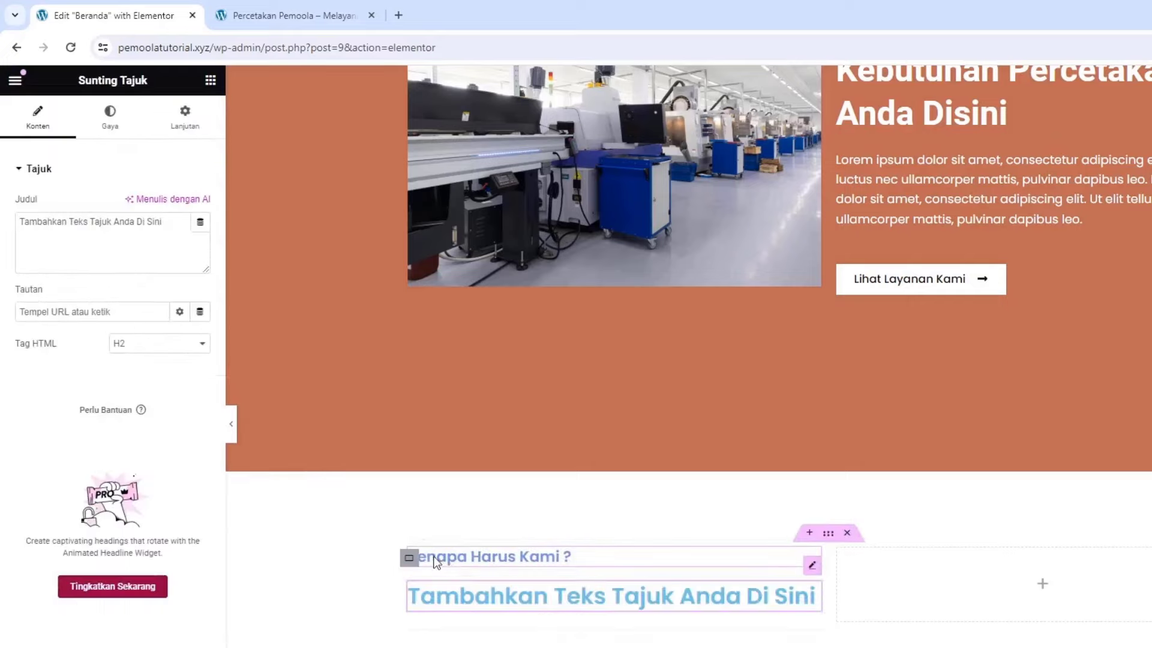
pyautogui.tripleClick(99, 253)
pyautogui.write('A')
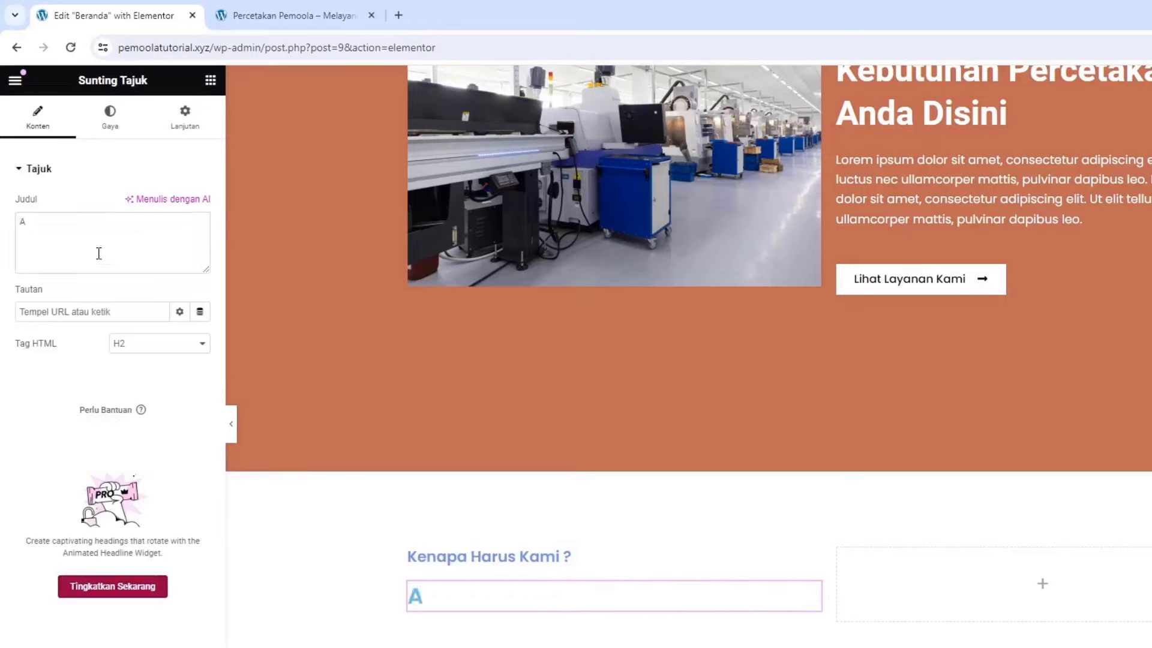
pyautogui.write('lasan Mengapa Harus Menggunakan Jasa Printing Kami')
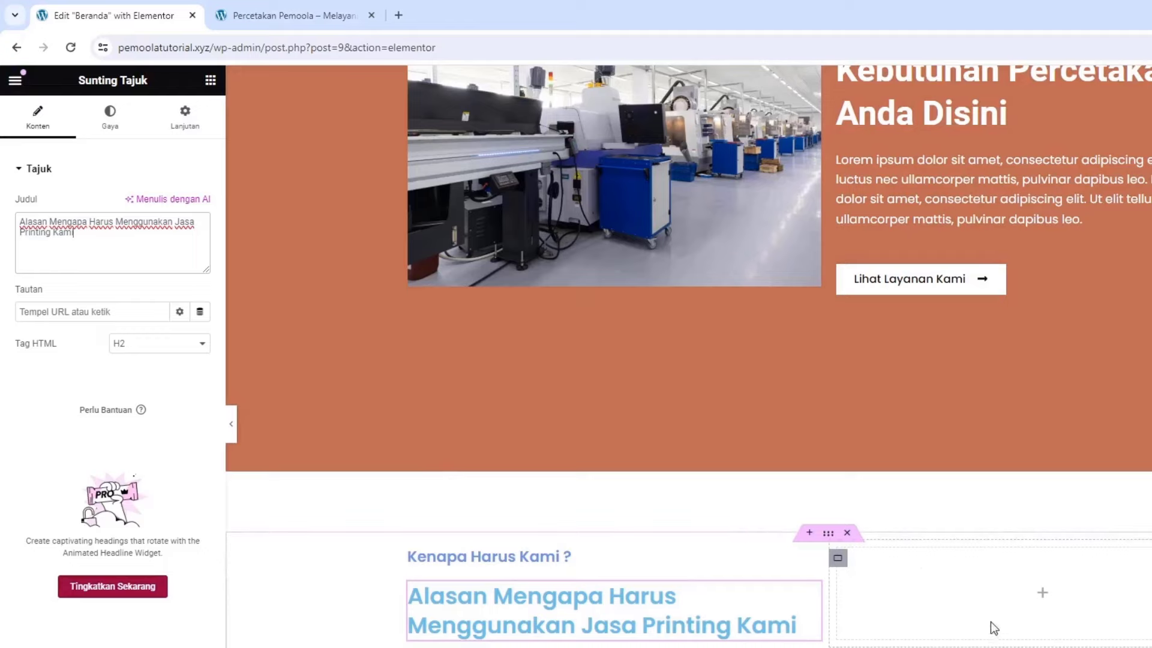
pyautogui.scroll(3, 1027, 610)
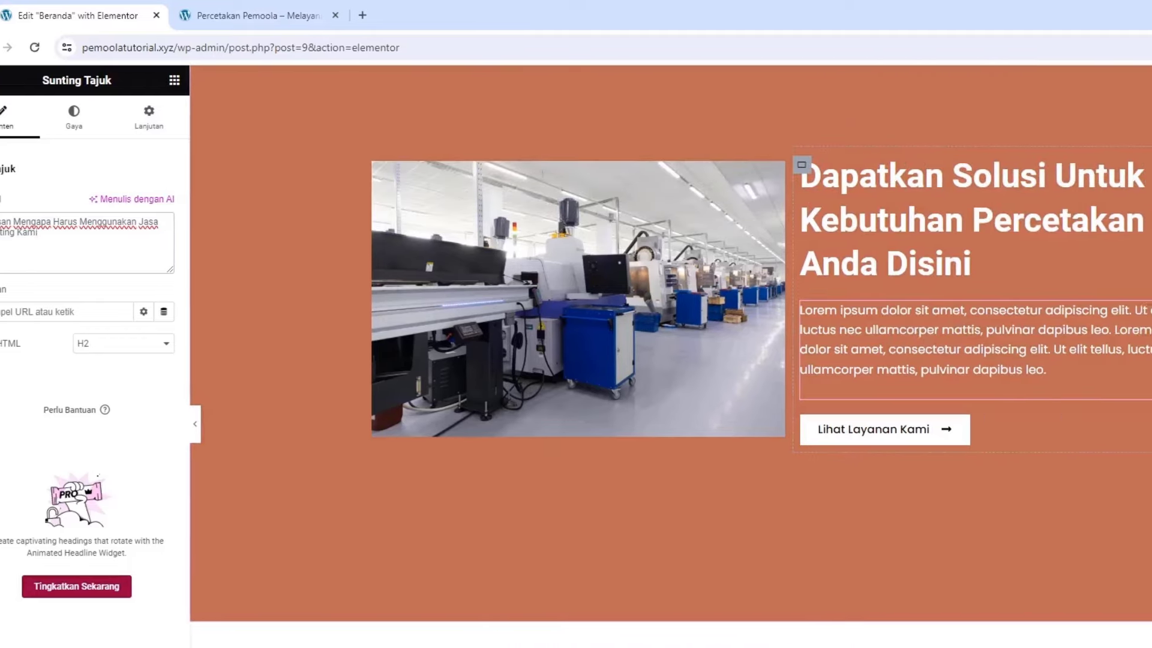
# Copy the hero's Lorem ipsum paragraph and paste it into the empty right column
pyautogui.rightClick(1023, 364)
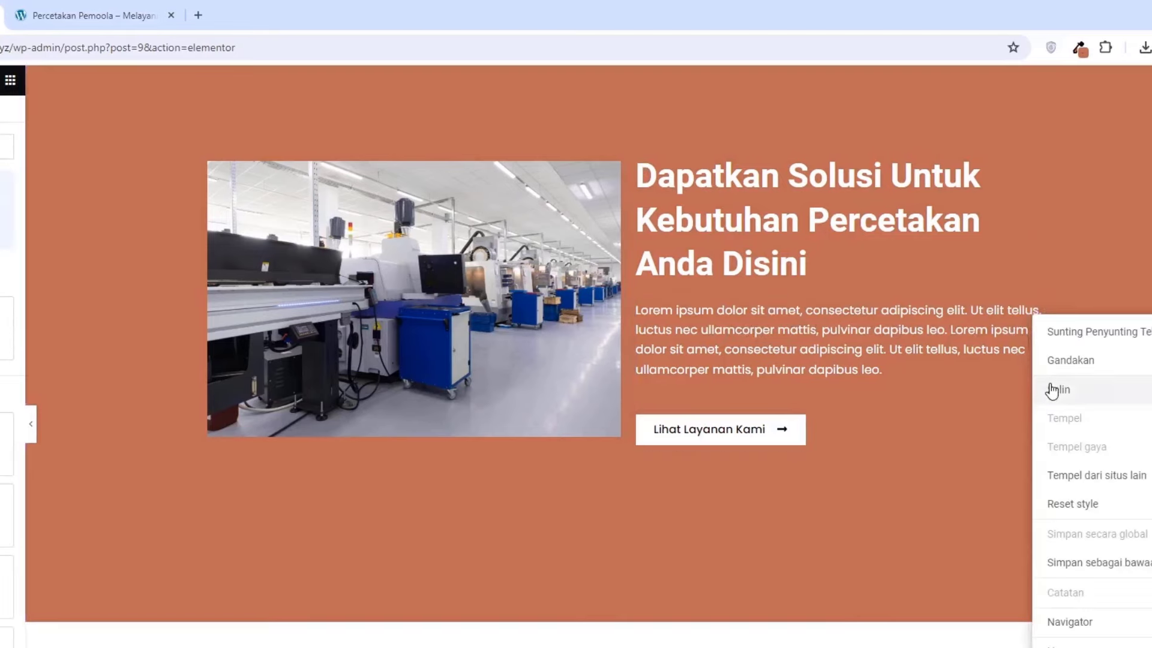
pyautogui.scroll(-4, 810, 470)
pyautogui.rightClick(739, 521)
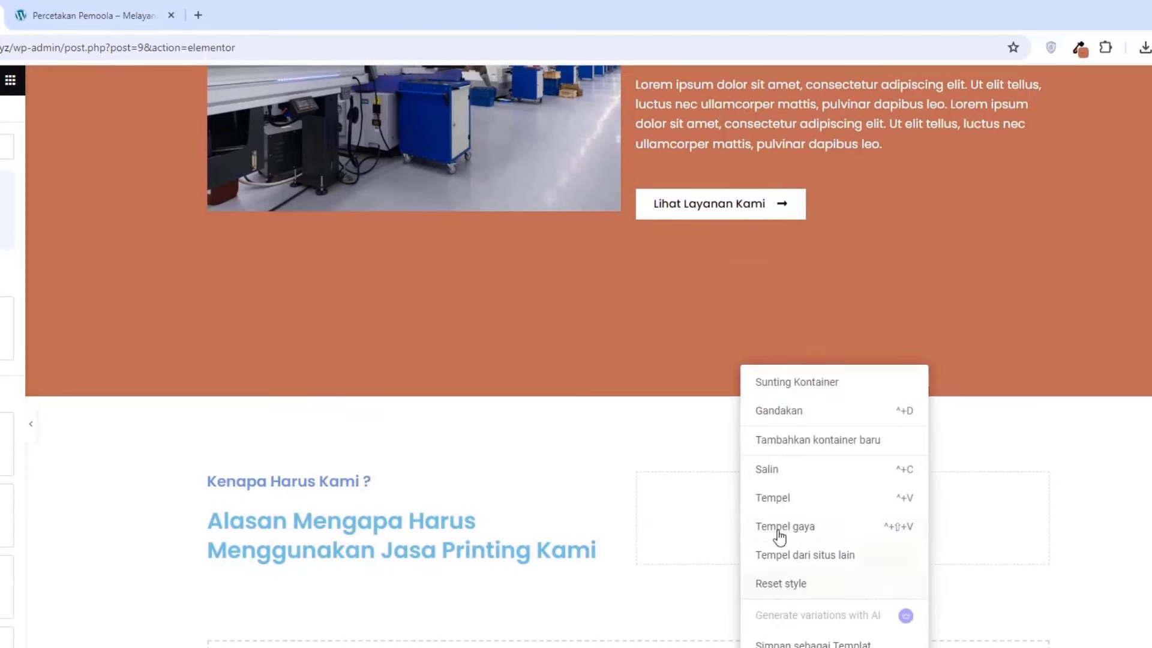
pyautogui.click(768, 499)
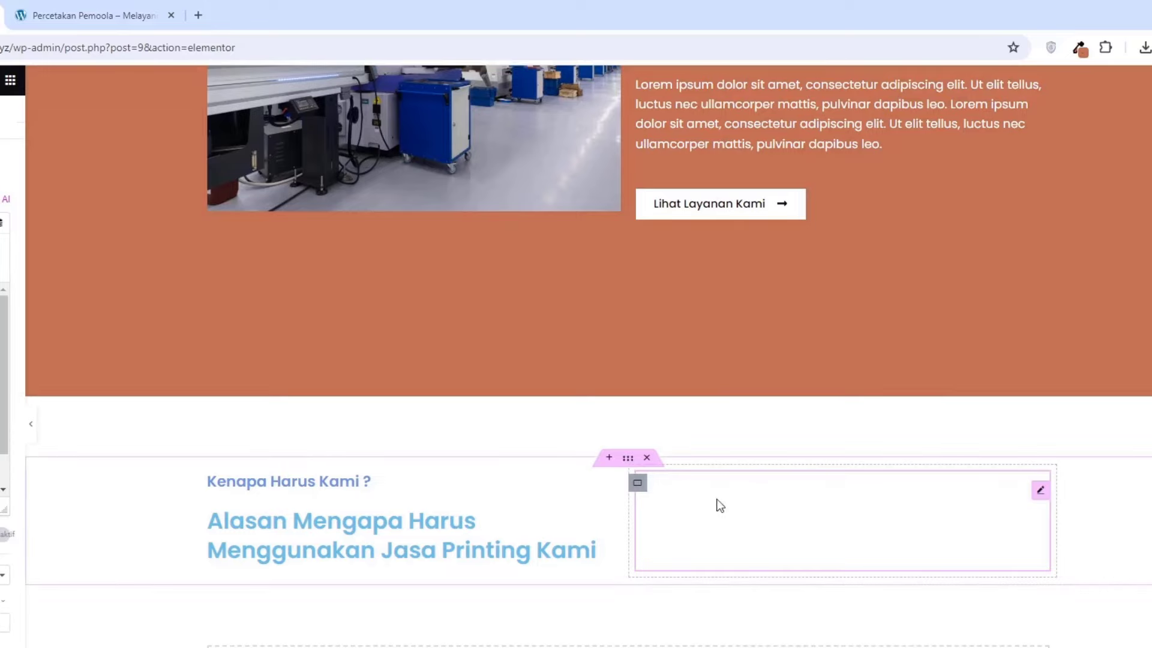
pyautogui.moveTo(66, 353); pyautogui.dragTo(78, 375)
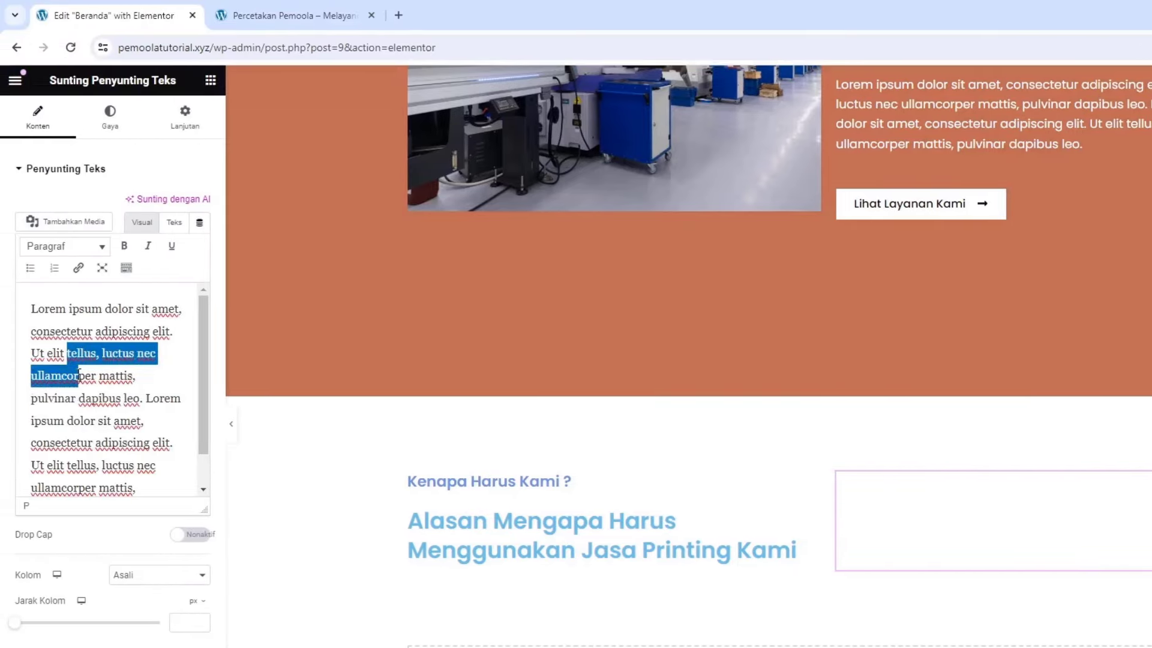
# Set the pasted paragraph's text colour to dark grey #807979
pyautogui.click(108, 133)
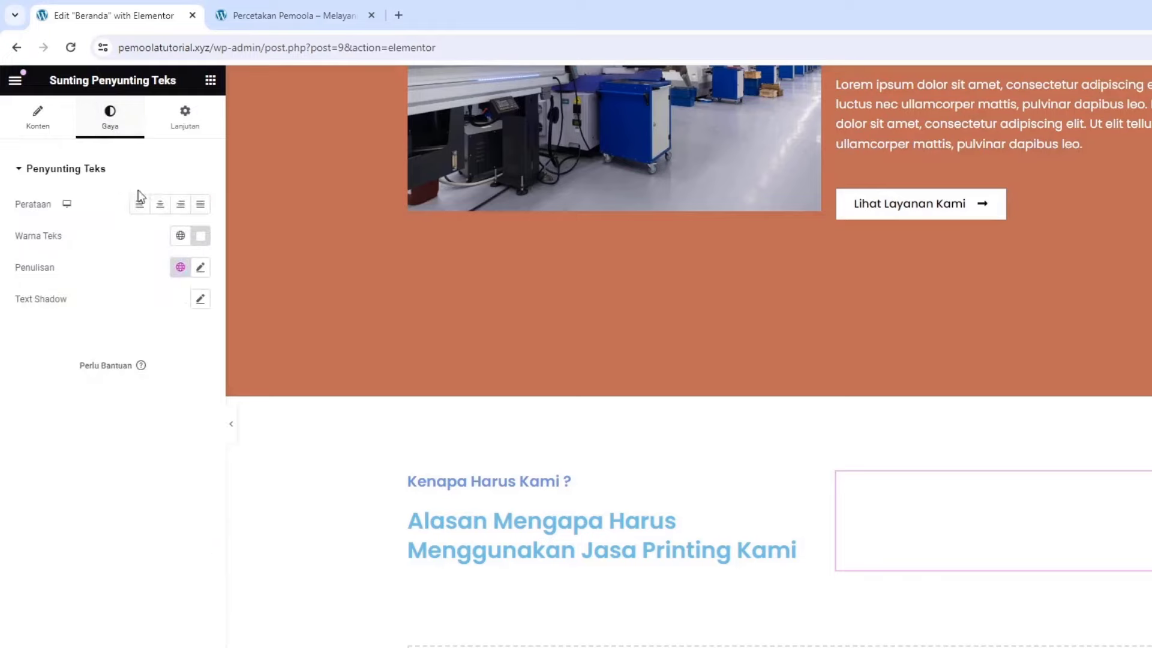
pyautogui.click(201, 235)
pyautogui.moveTo(141, 378); pyautogui.dragTo(123, 353)
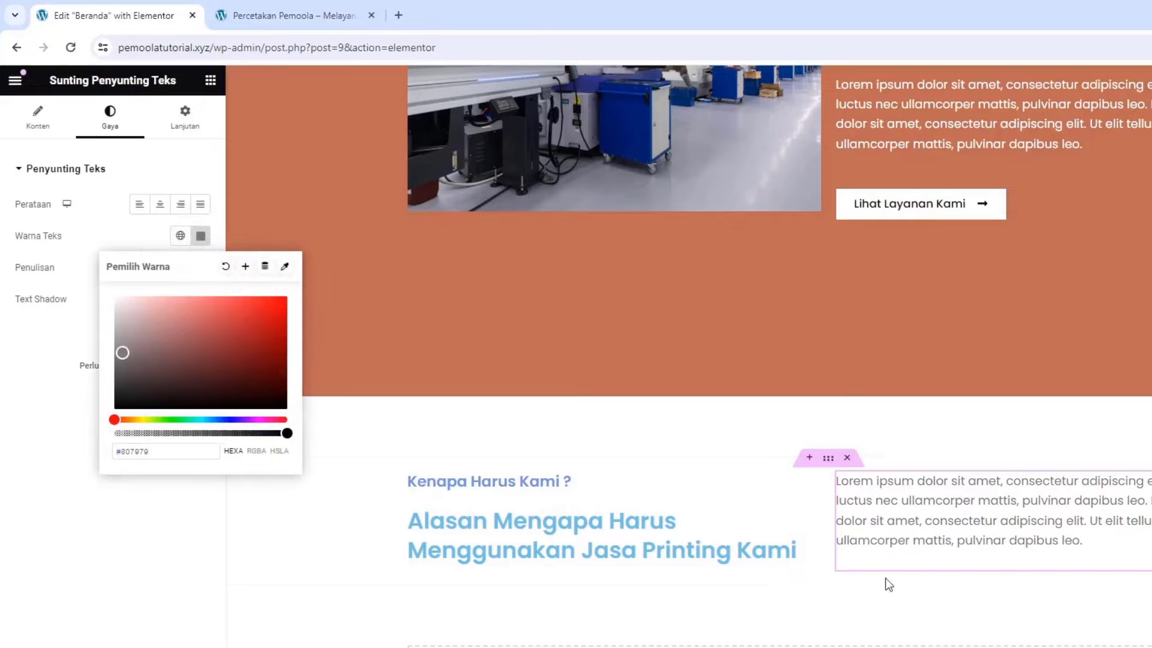
pyautogui.click(152, 592)
pyautogui.scroll(-2, 688, 355)
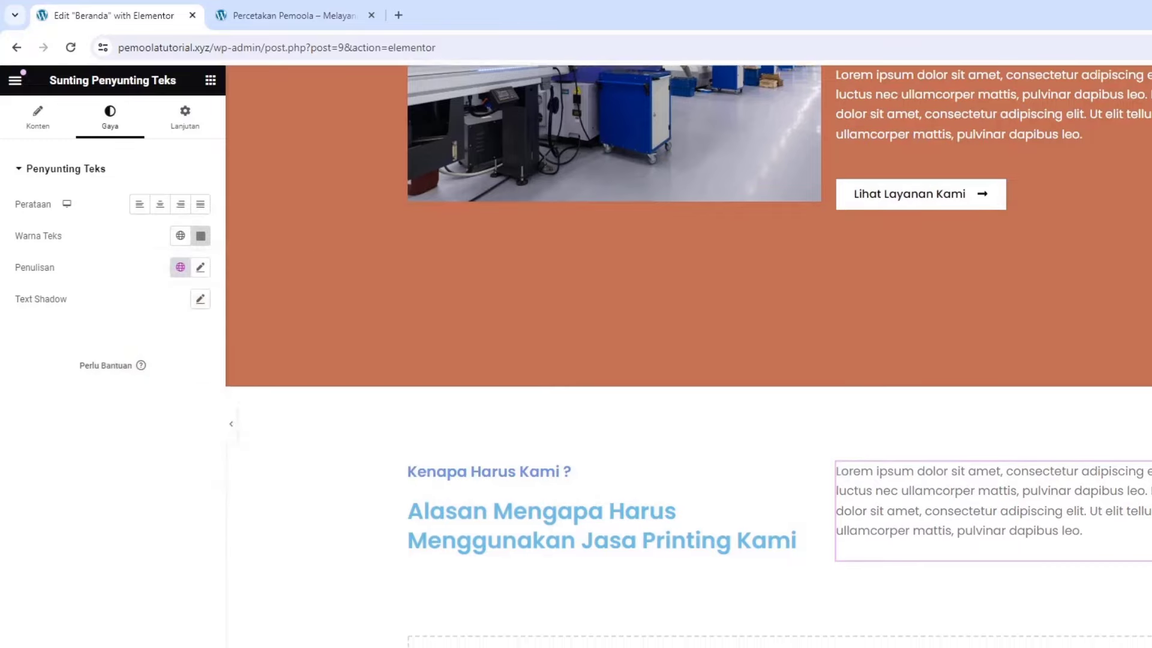
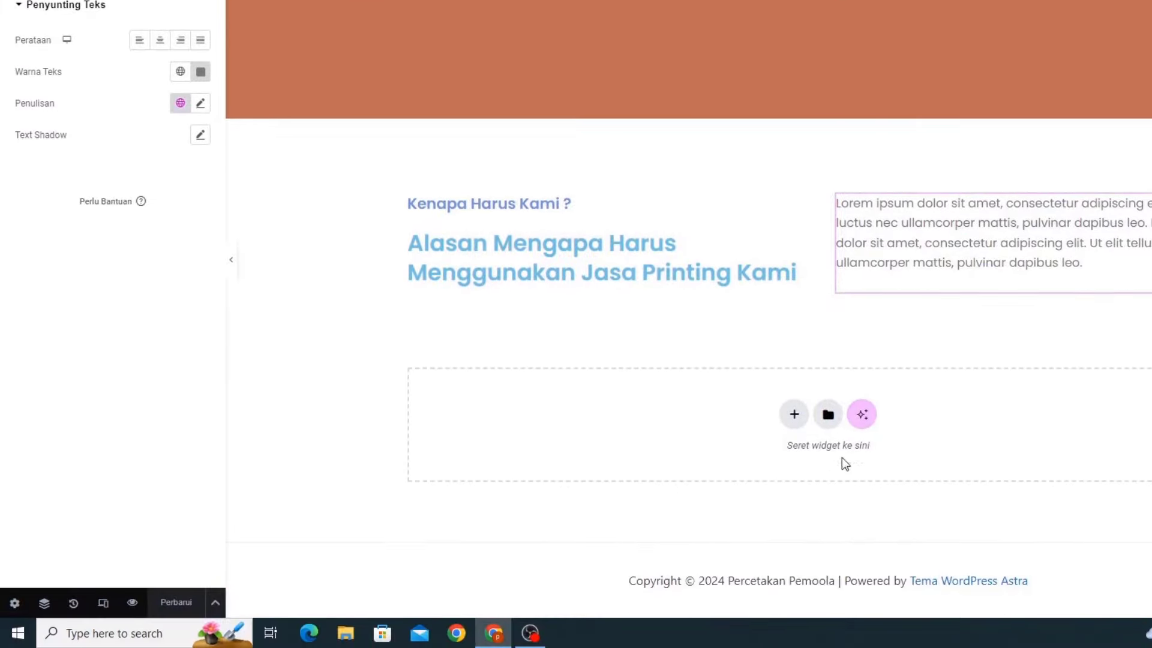
# Add a column-direction flexbox container below the Kenapa Harus Kami section
pyautogui.click(794, 414)
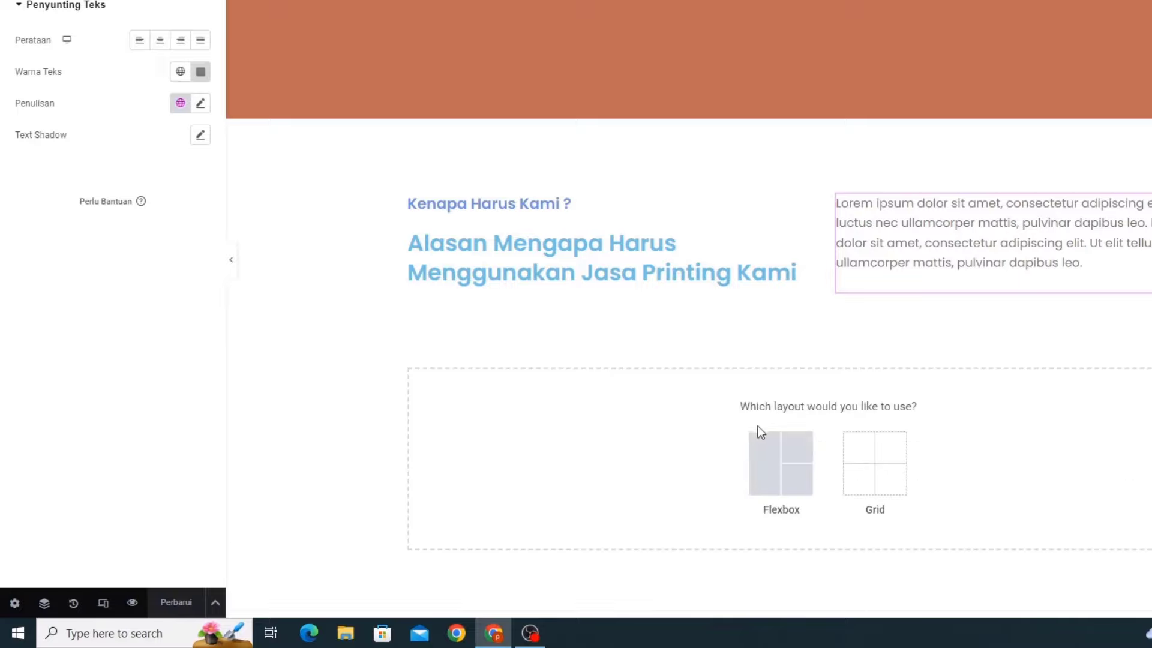
pyautogui.click(768, 446)
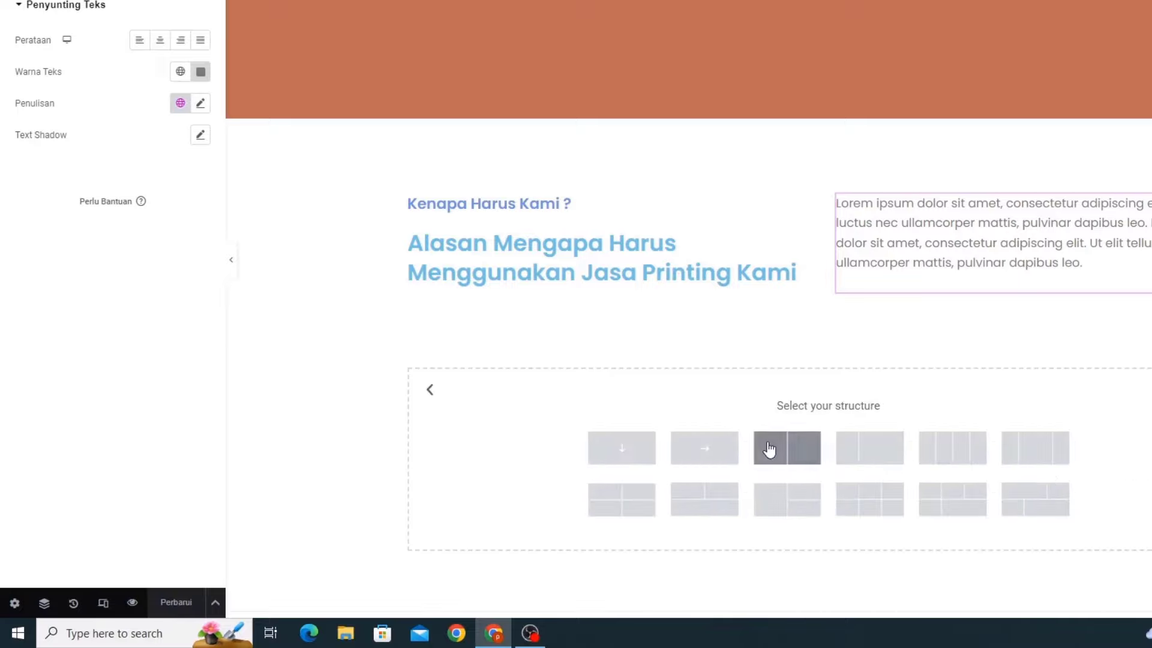
pyautogui.click(638, 451)
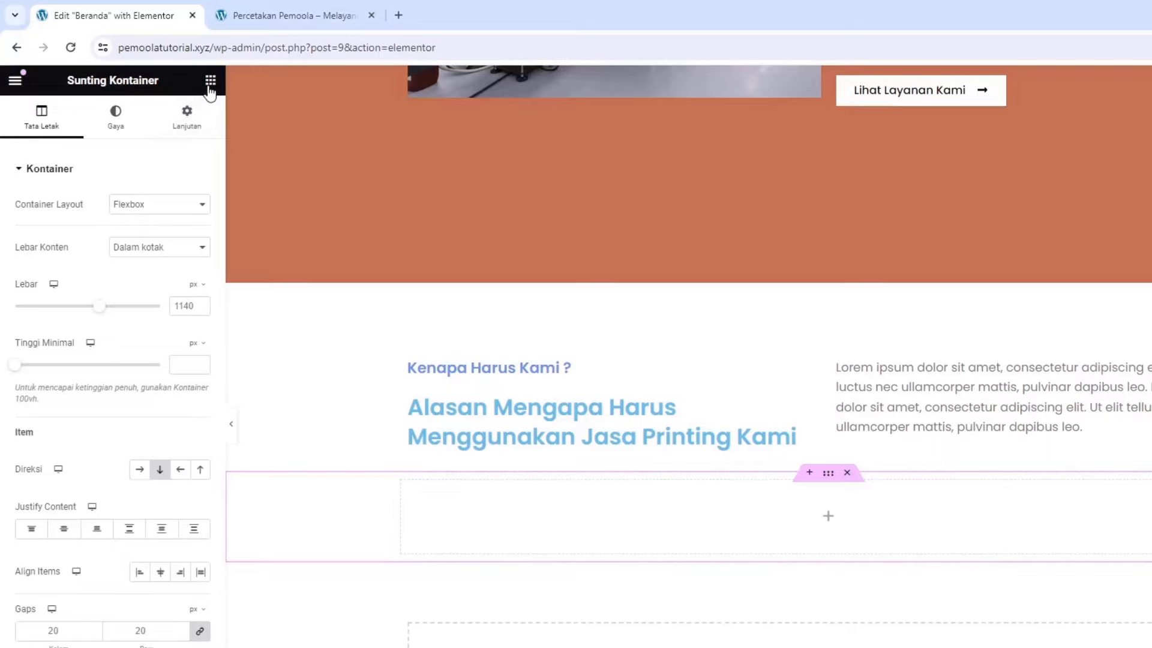
# Drag a Kontainer from the widget grid into the new container as a nested container
pyautogui.click(209, 87)
pyautogui.moveTo(57, 323); pyautogui.dragTo(530, 528)
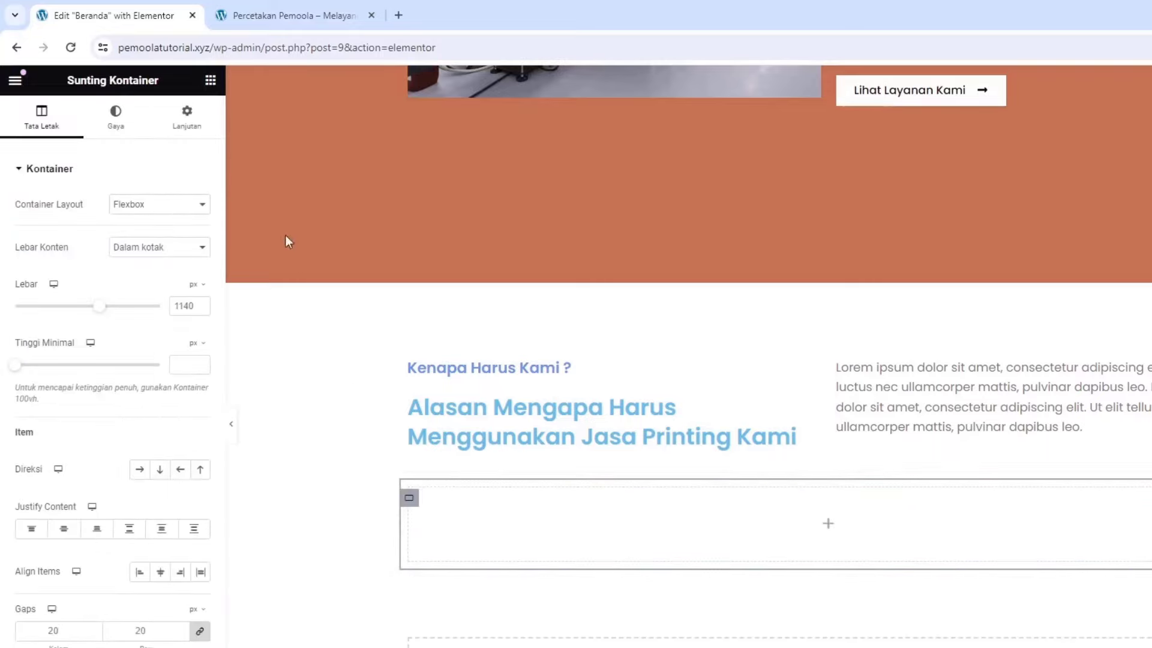
pyautogui.click(211, 90)
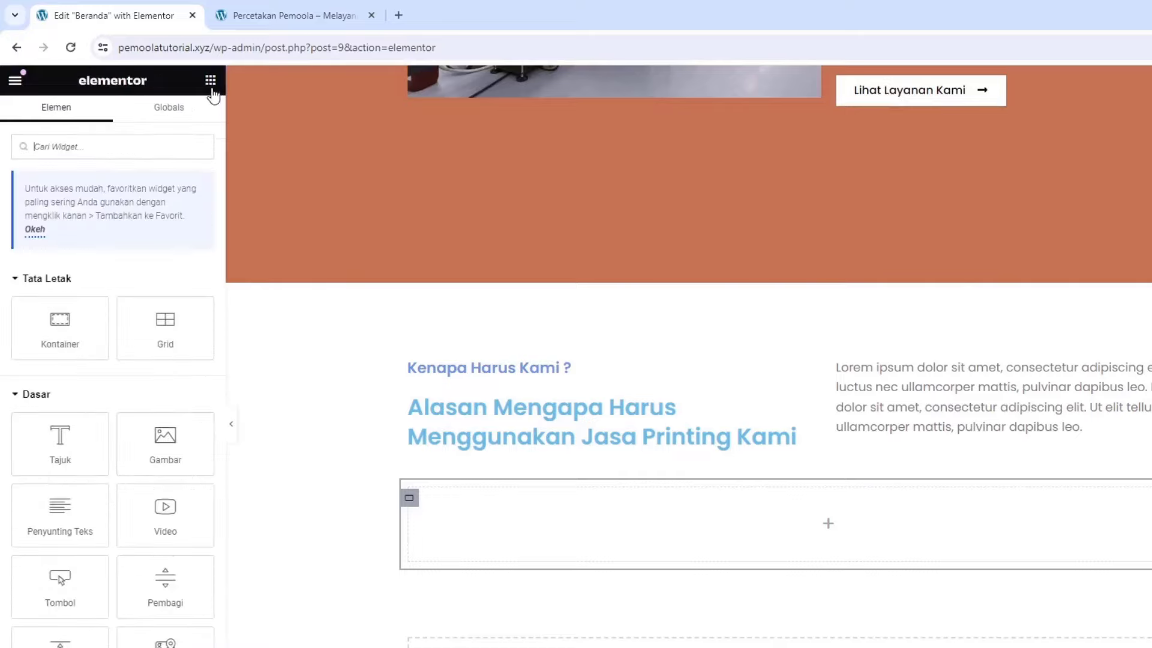
pyautogui.moveTo(54, 351); pyautogui.dragTo(588, 542)
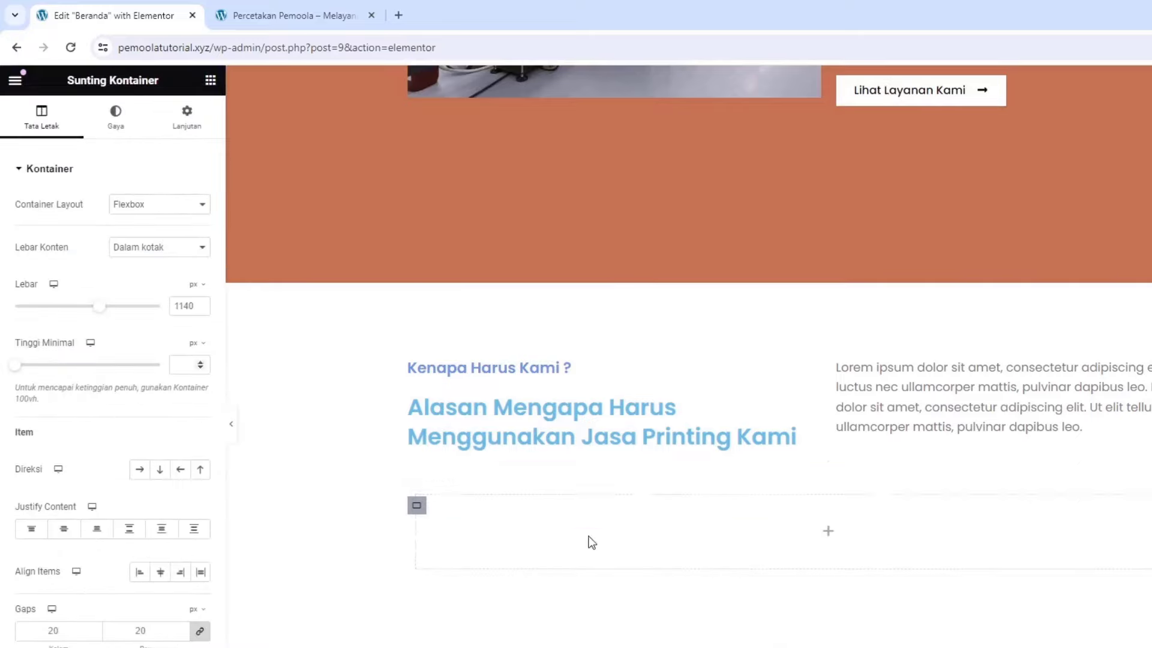
# Duplicate the nested container twice with Gandakan to get three inner containers
pyautogui.rightClick(418, 508)
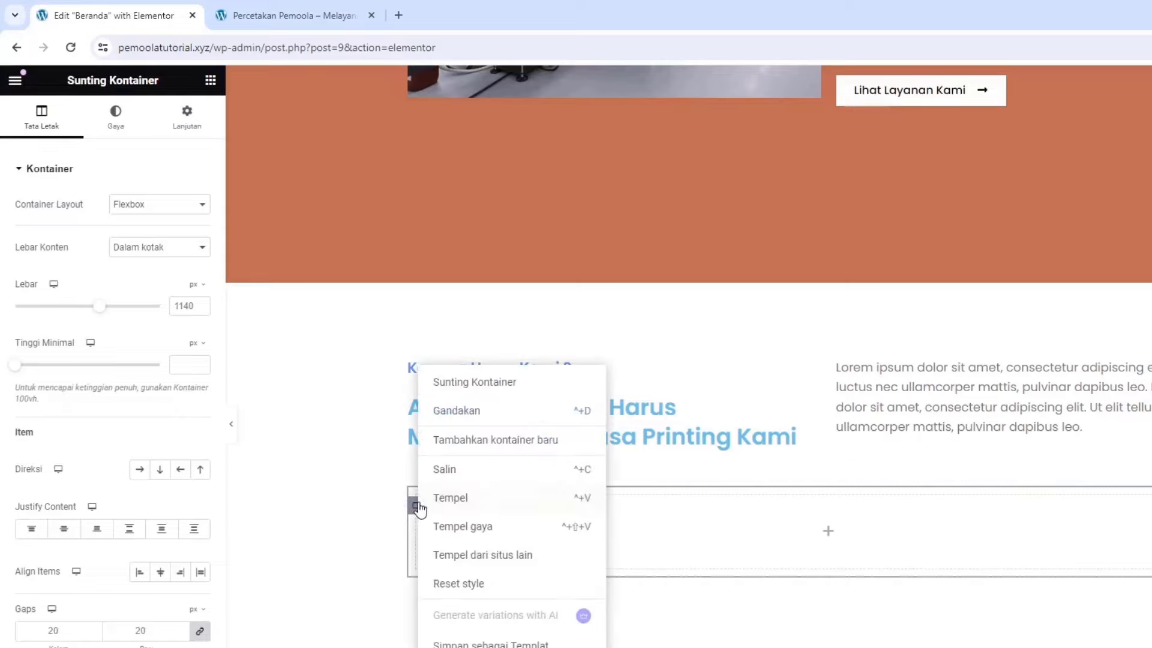
pyautogui.click(462, 420)
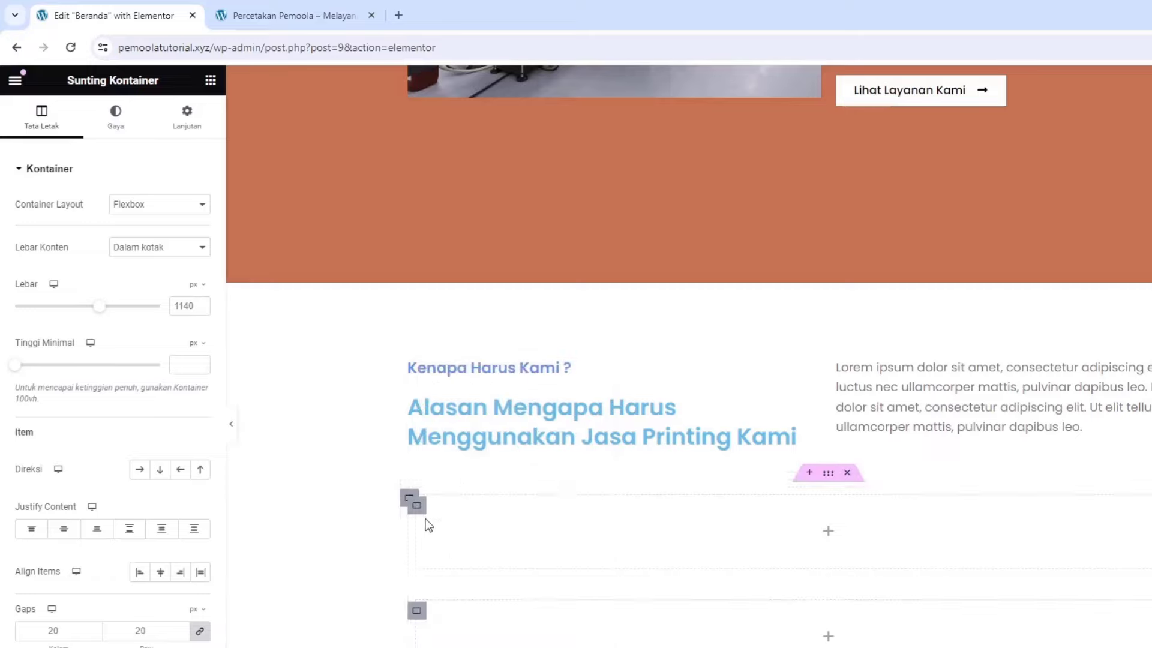
pyautogui.rightClick(414, 609)
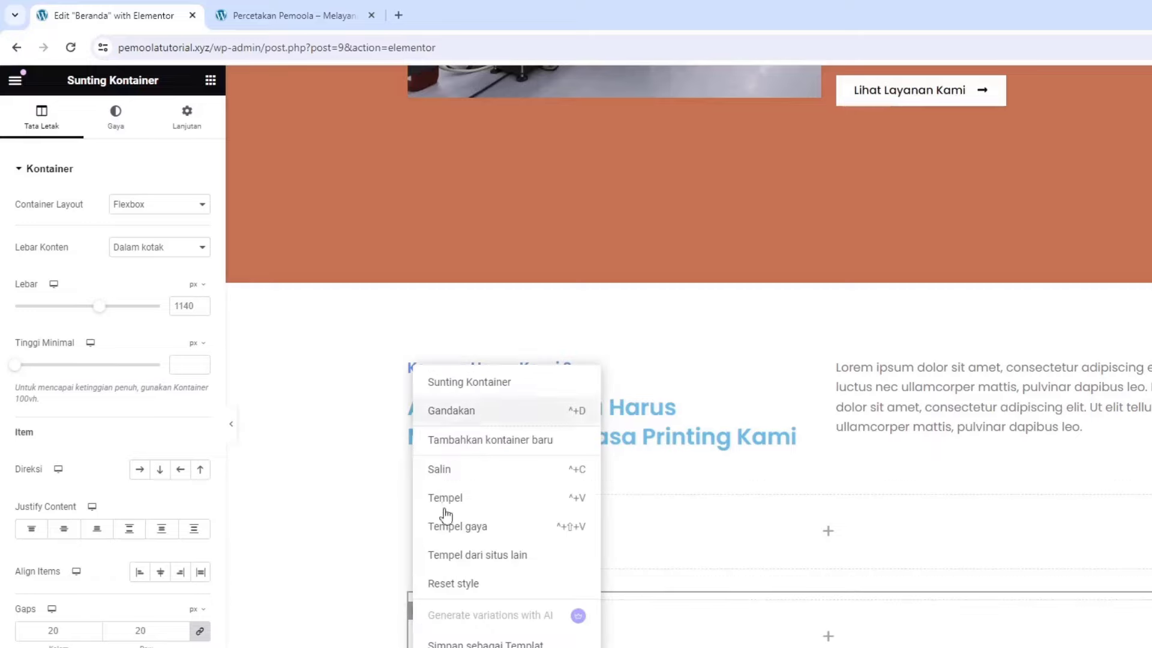
pyautogui.click(440, 572)
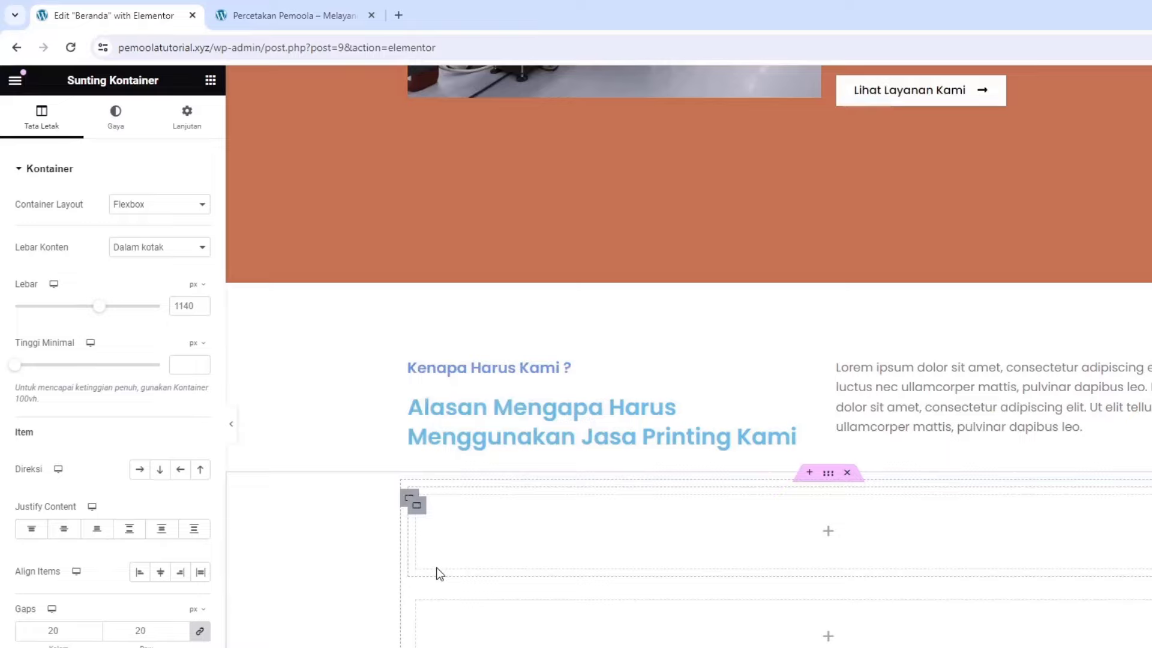
# Set the outer container's Direksi to Row so the three sit side by side
pyautogui.scroll(-4, 624, 519)
pyautogui.scroll(3, 560, 514)
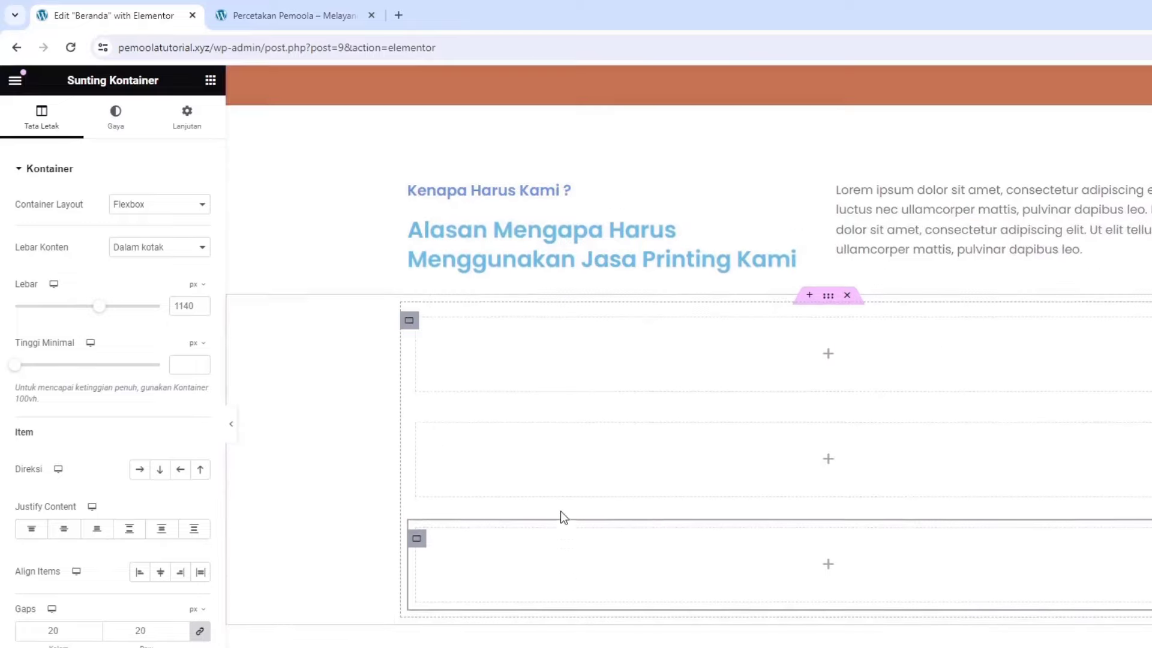
pyautogui.scroll(-1, 492, 489)
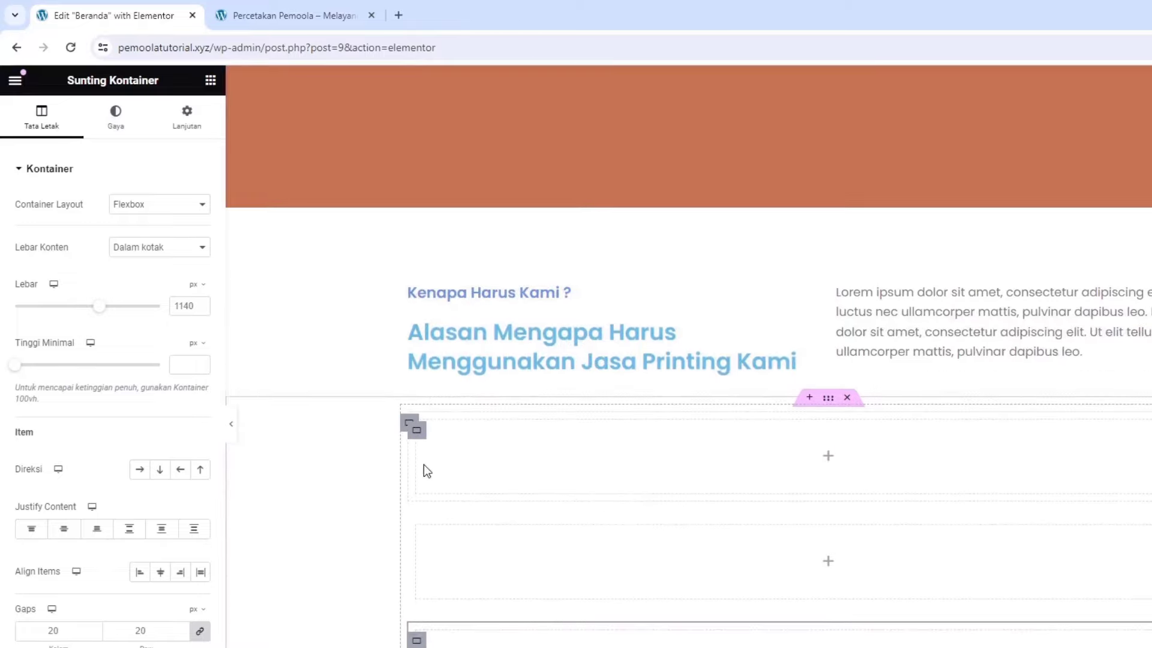
pyautogui.click(408, 425)
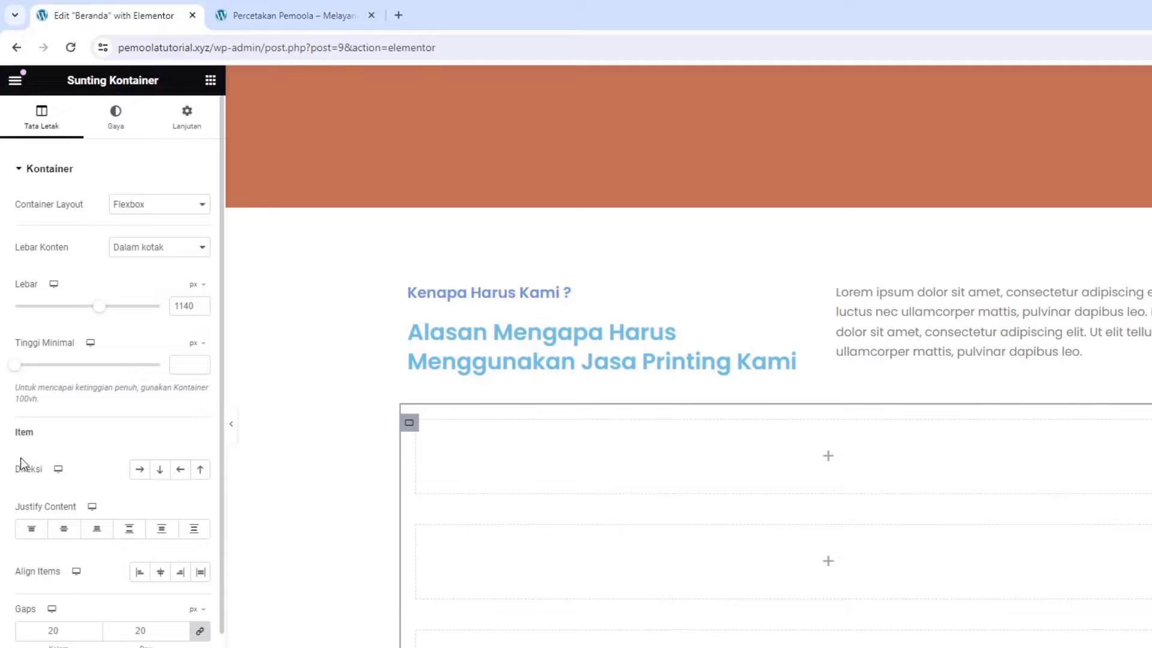
pyautogui.click(135, 474)
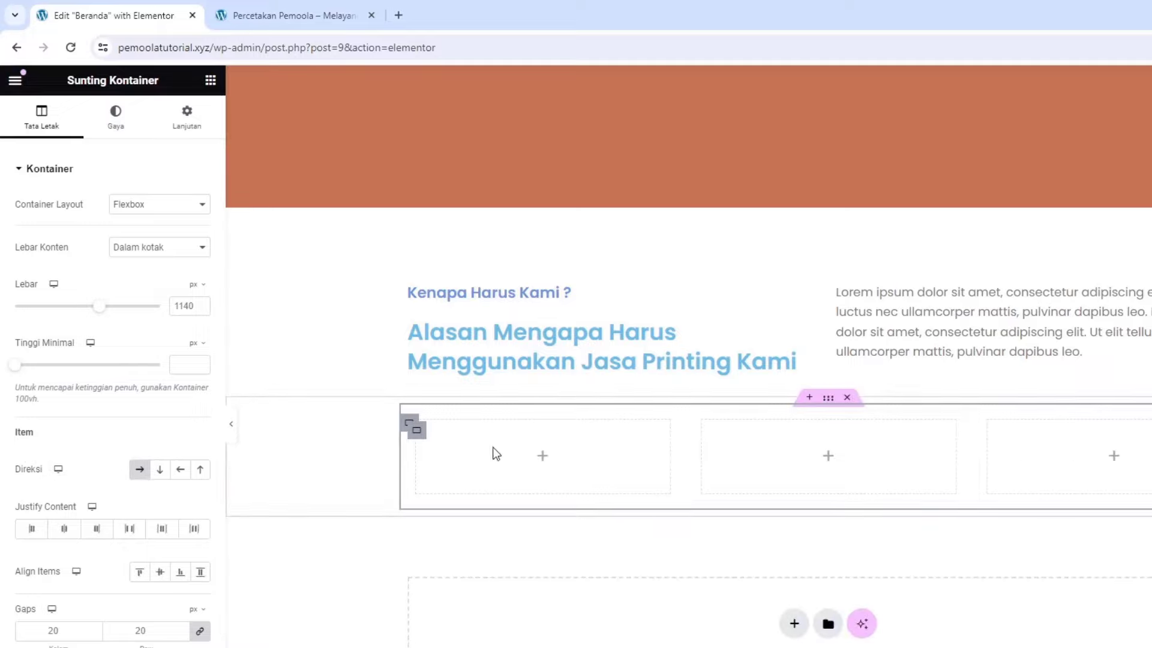
pyautogui.click(211, 82)
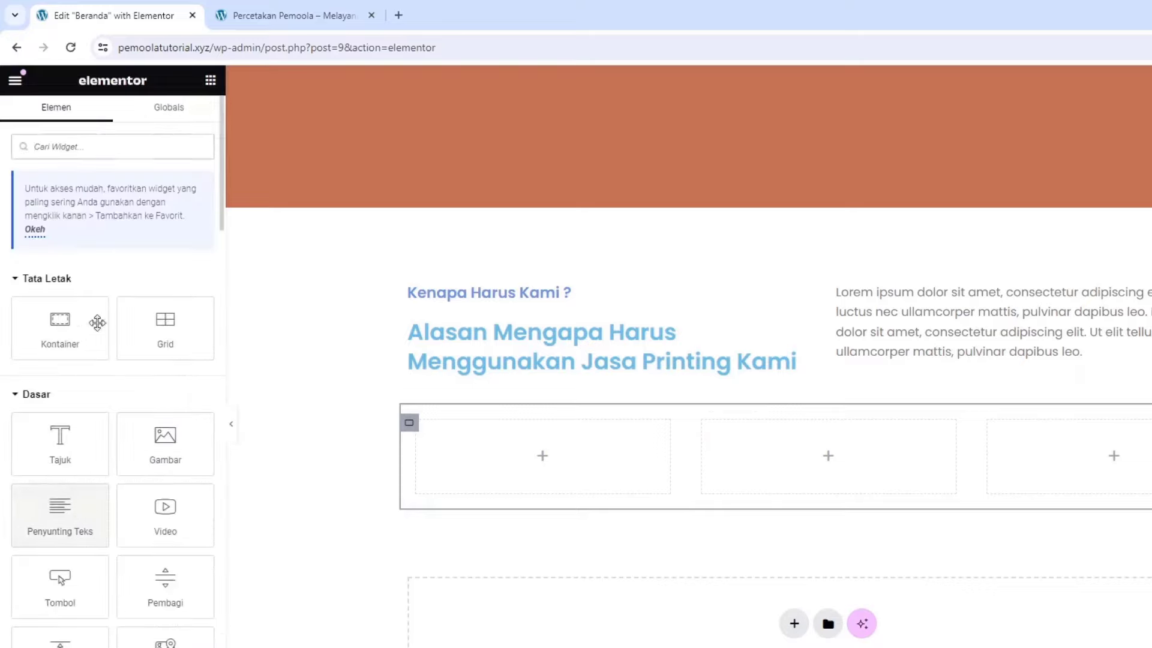
# Place a Kotak Gambar in the first column and upload the printer illustration as its image
pyautogui.write('ima')
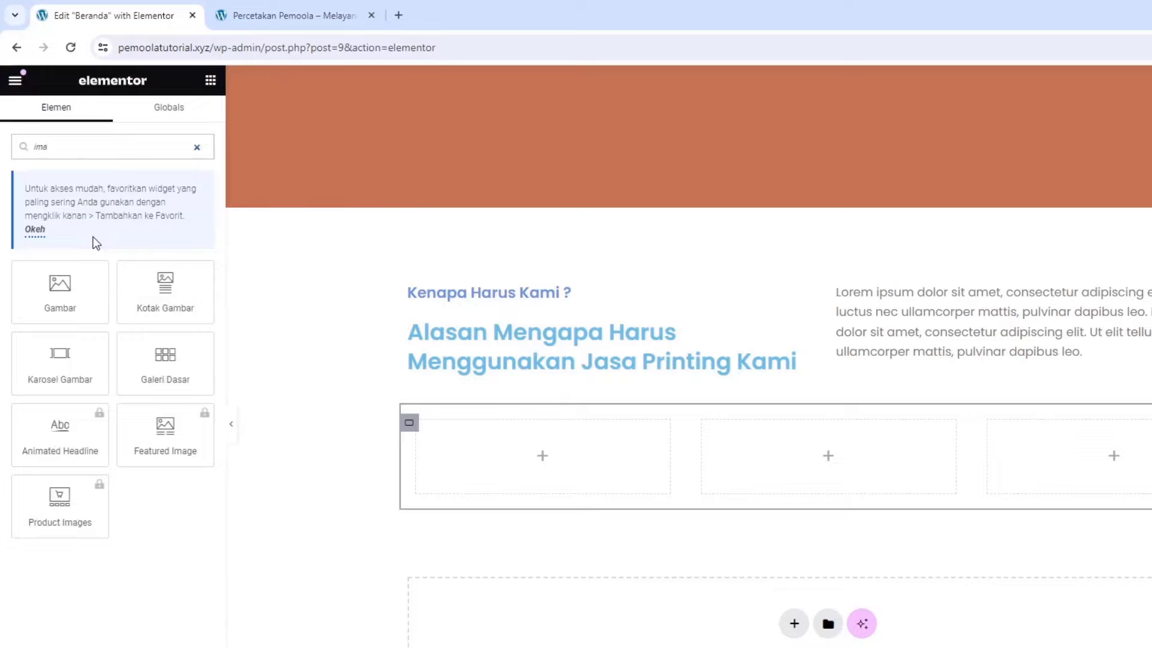
pyautogui.moveTo(170, 294); pyautogui.dragTo(530, 481)
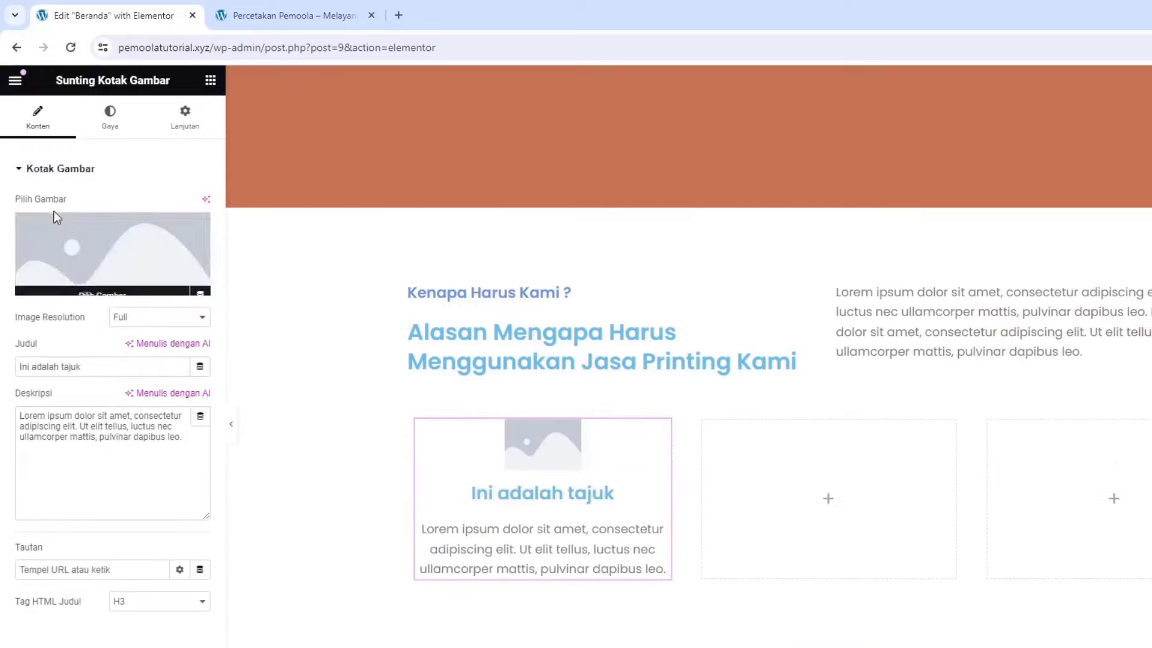
pyautogui.click(99, 254)
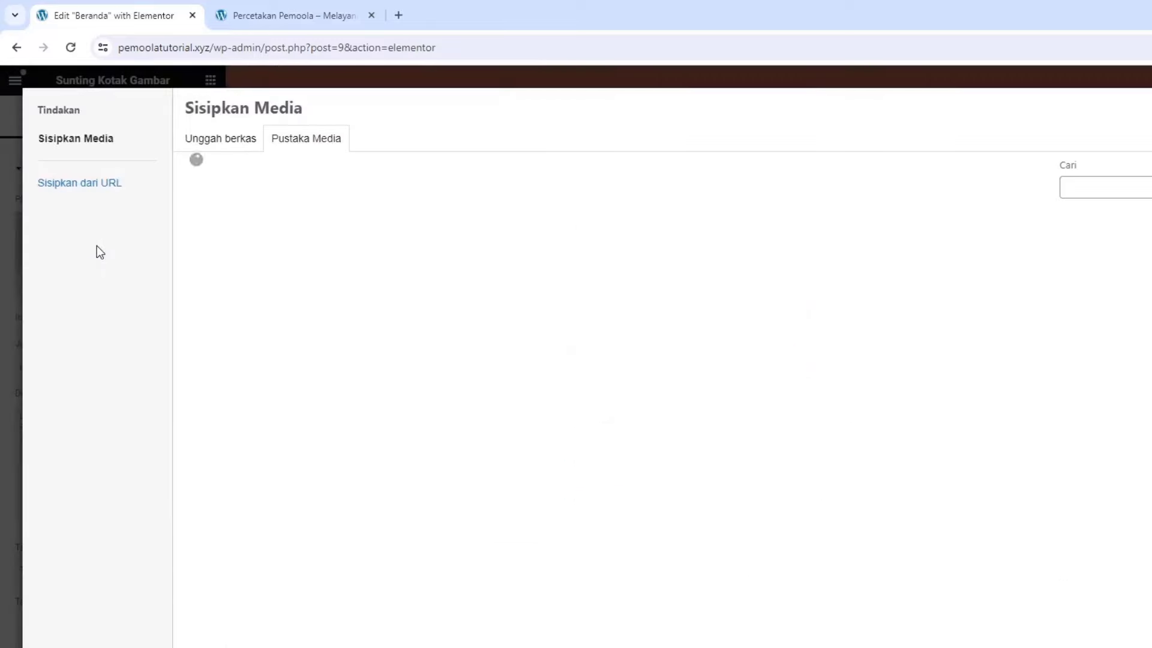
pyautogui.click(210, 144)
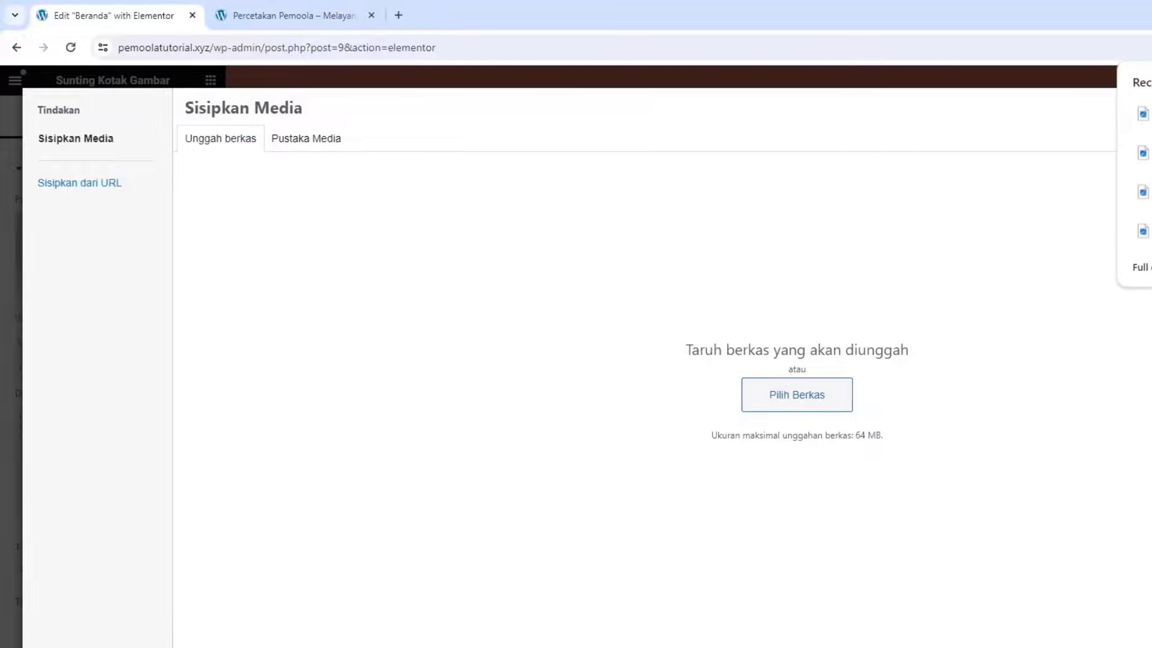
pyautogui.moveTo(1143, 192); pyautogui.dragTo(707, 294)
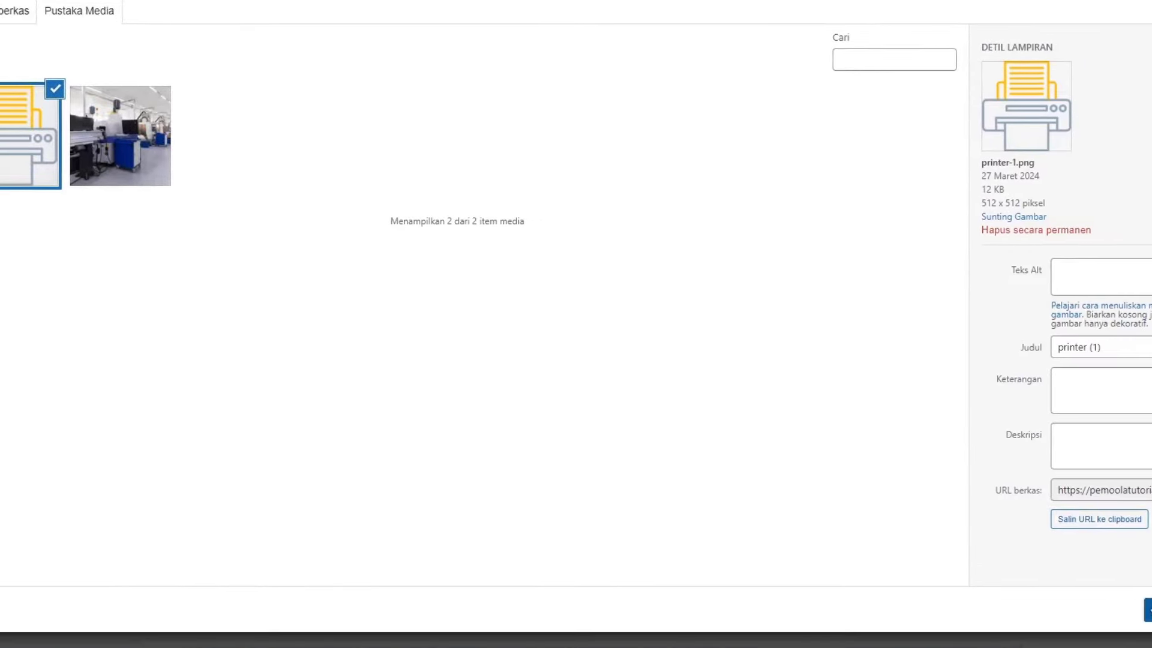
# Insert the printer image and change the image box heading to 'Cetakan Berkualitas Tinggi'
pyautogui.click(1148, 610)
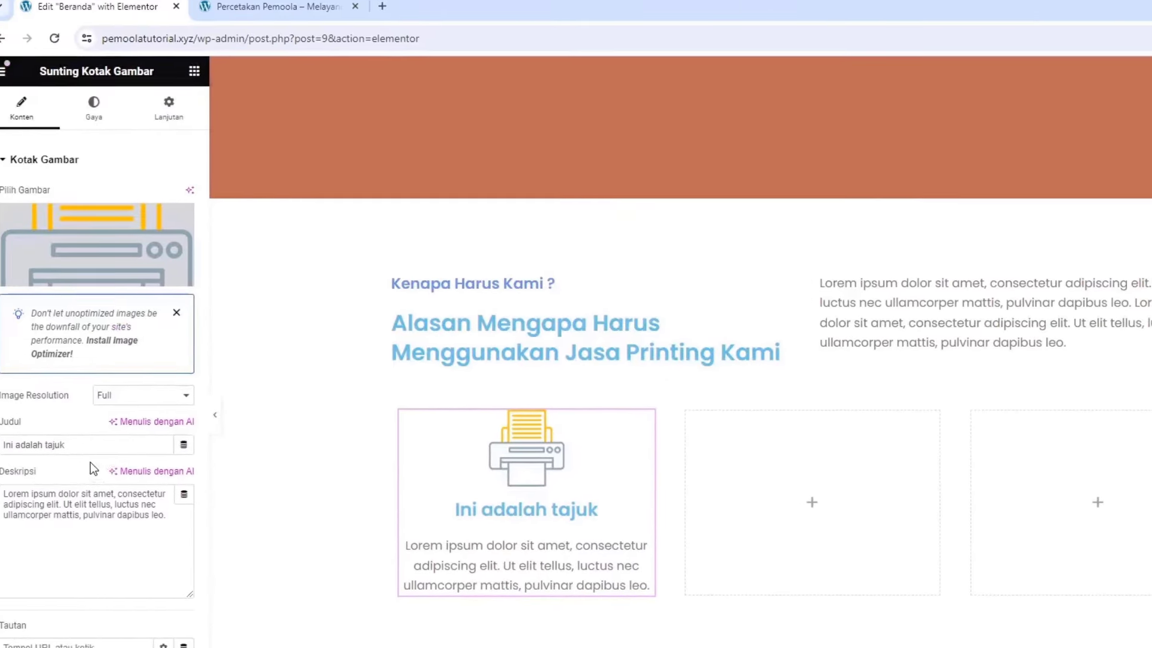
pyautogui.tripleClick(81, 447)
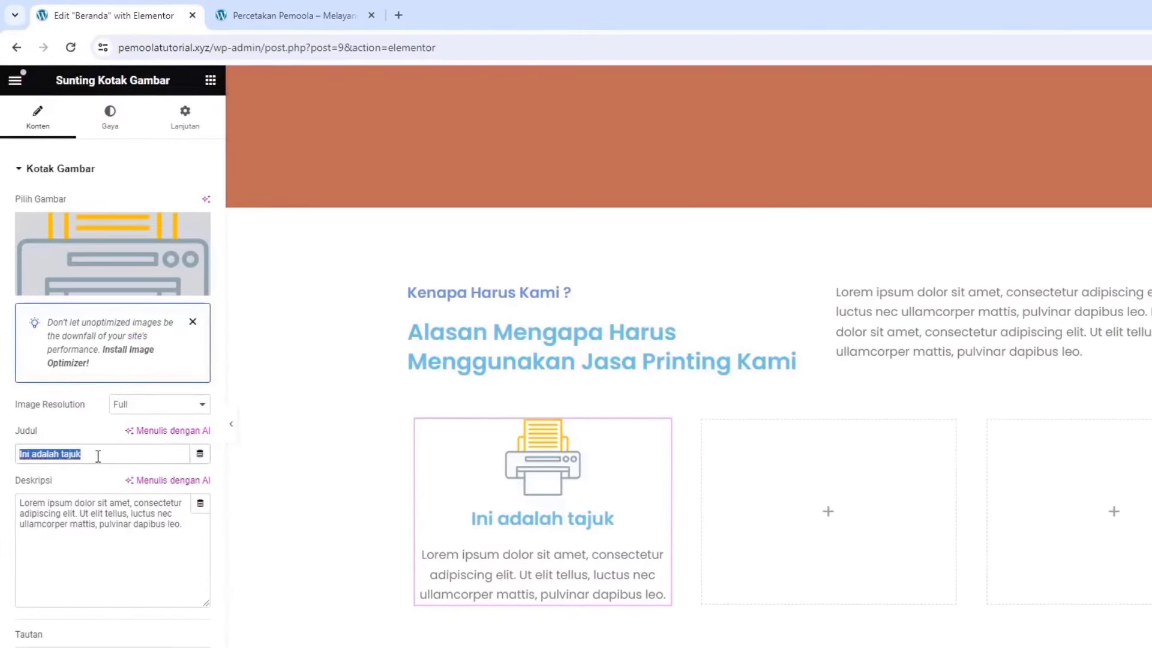
pyautogui.write('Cetakan ')
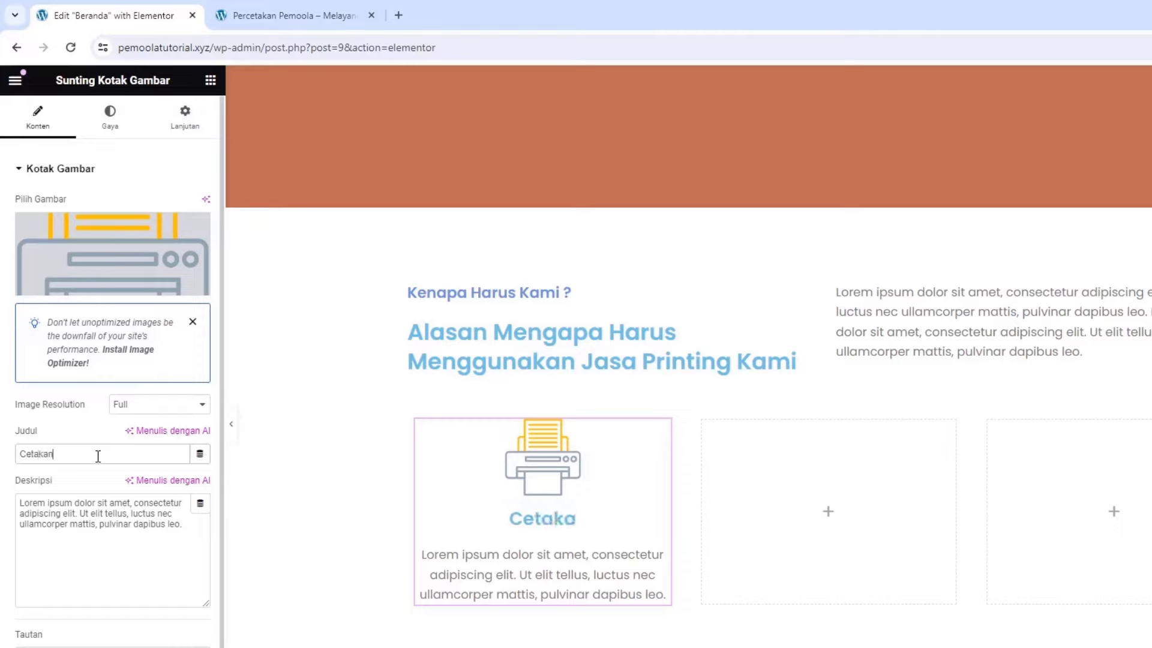
pyautogui.write('Berkuali')
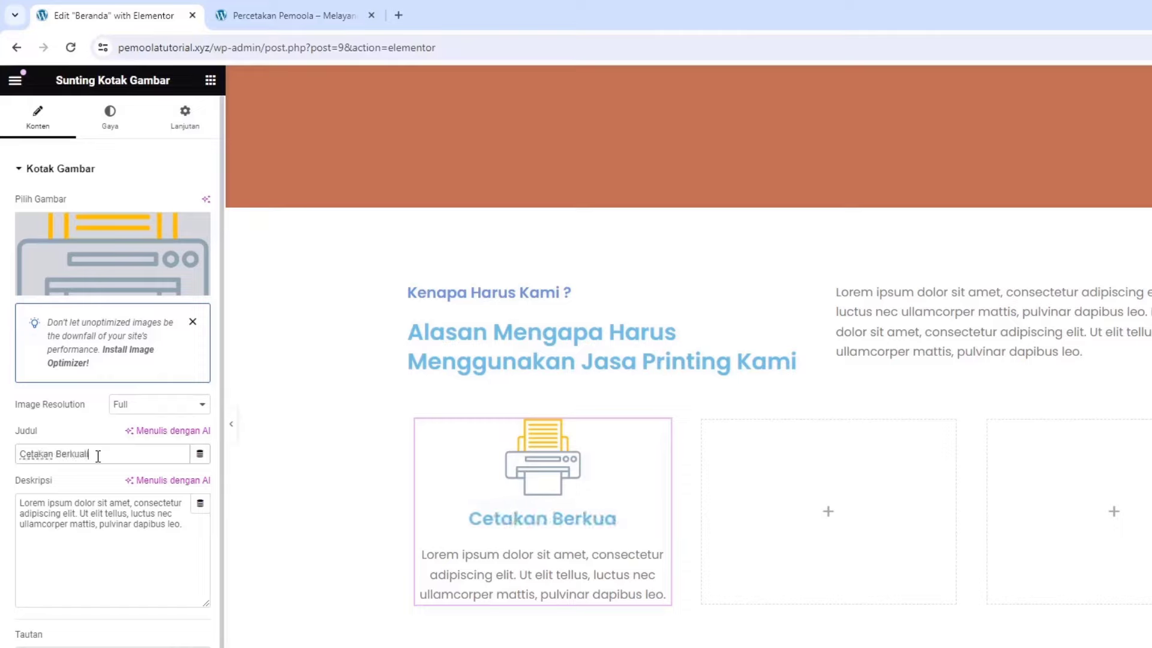
pyautogui.write('tas T')
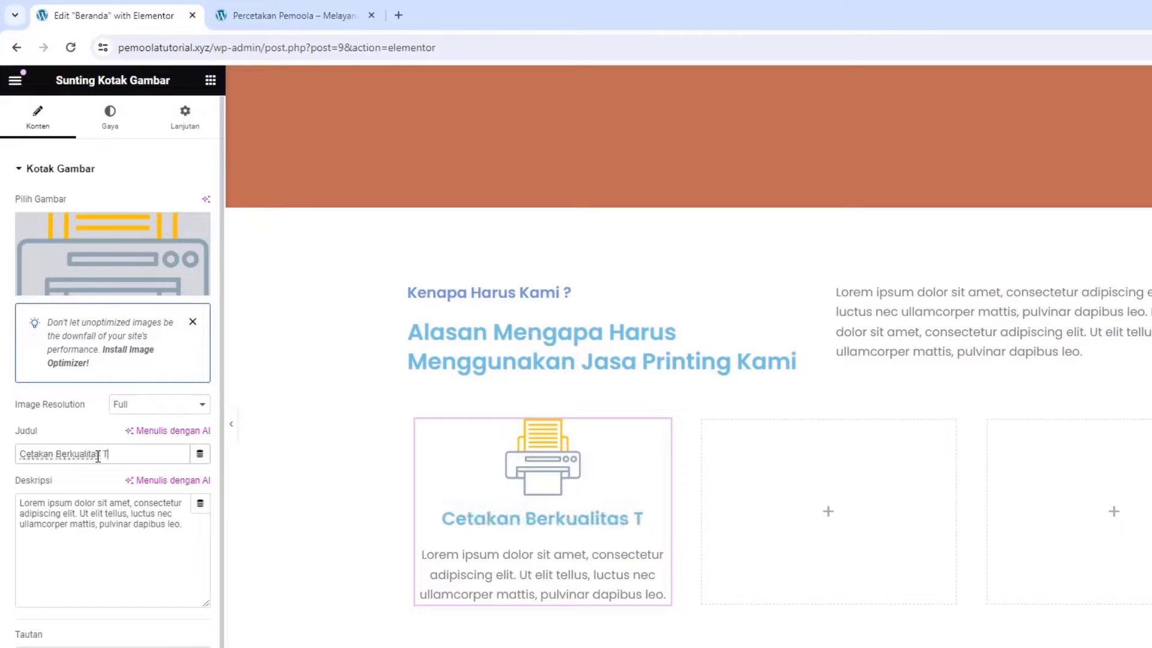
pyautogui.write('inggi')
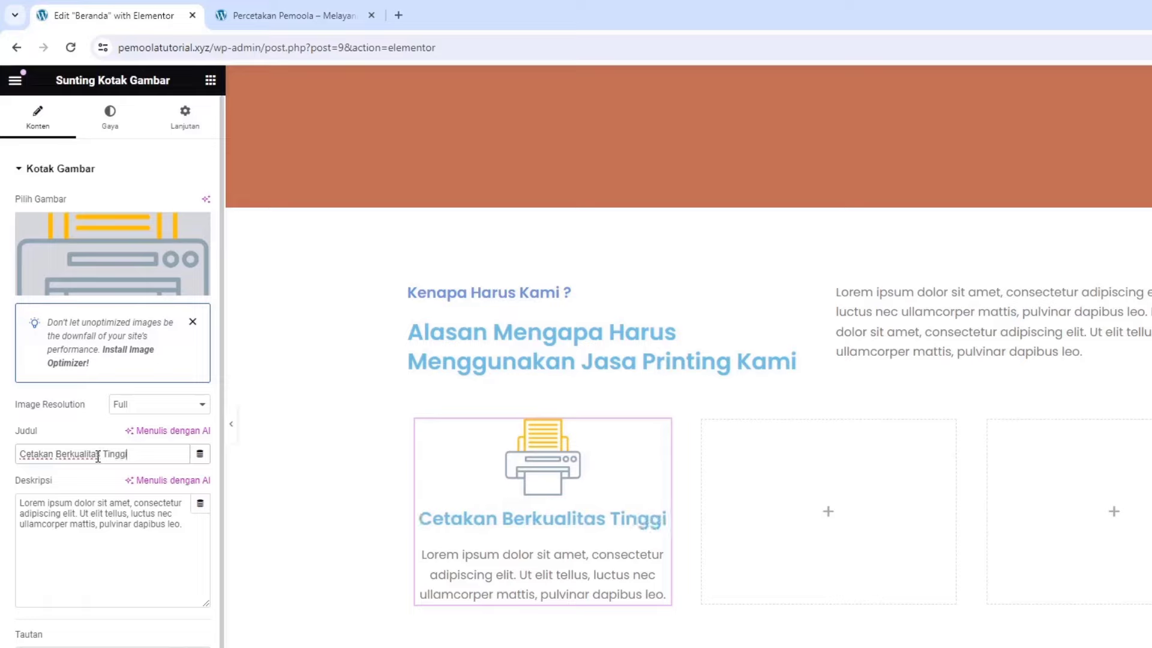
pyautogui.moveTo(77, 514); pyautogui.dragTo(86, 508)
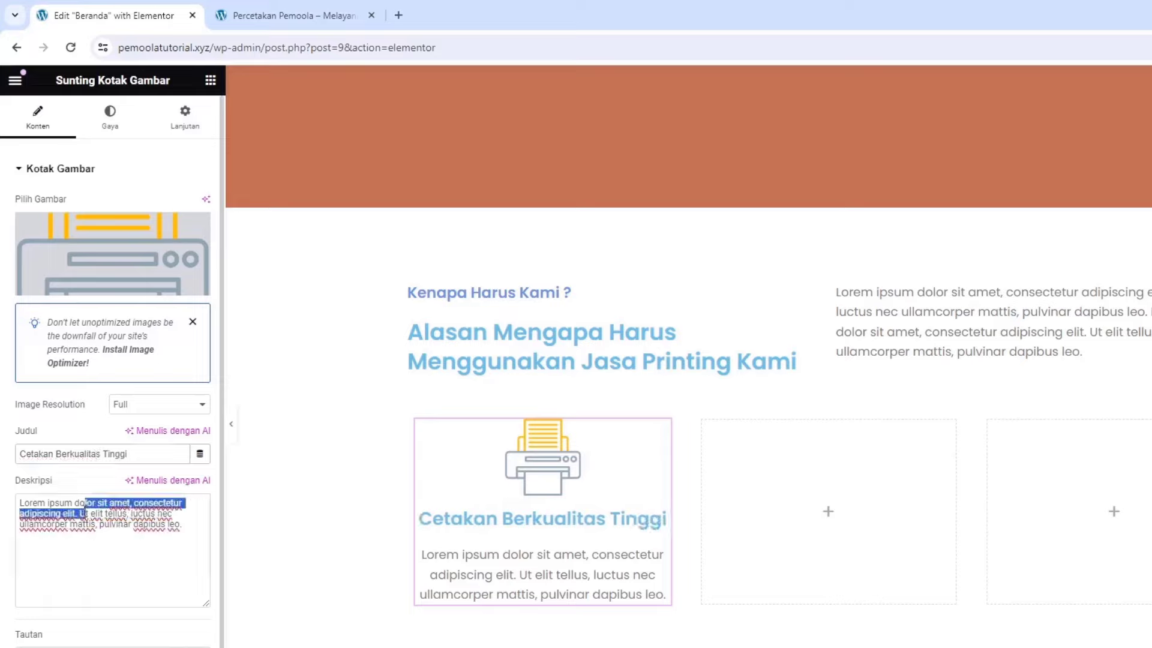
pyautogui.click(96, 542)
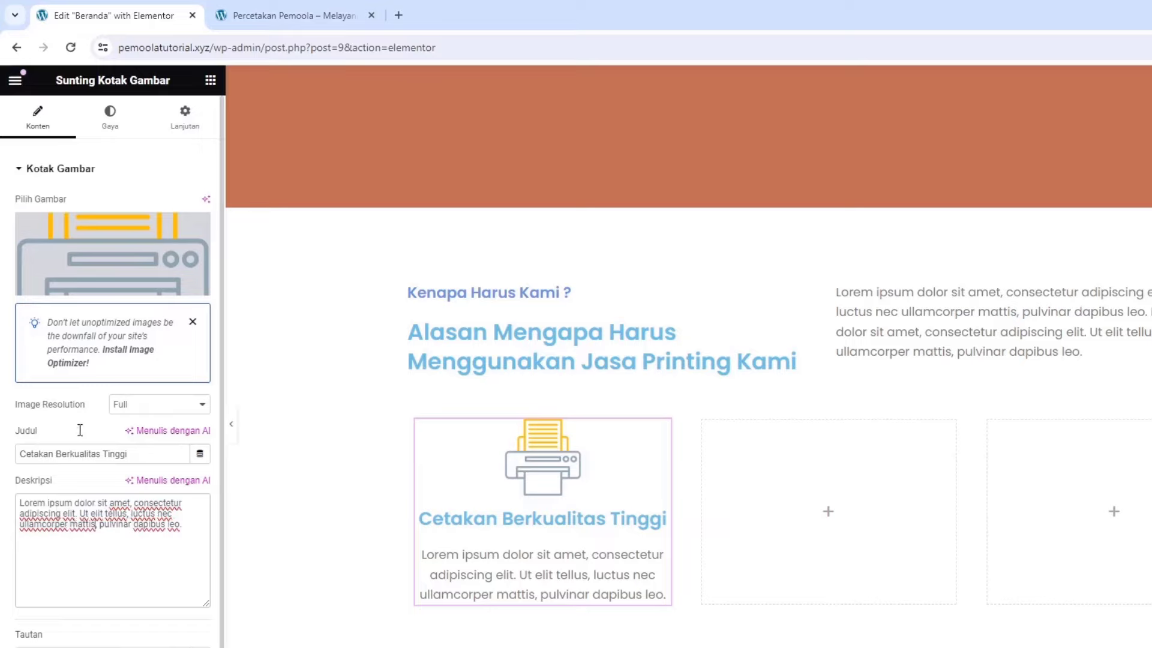
pyautogui.click(109, 117)
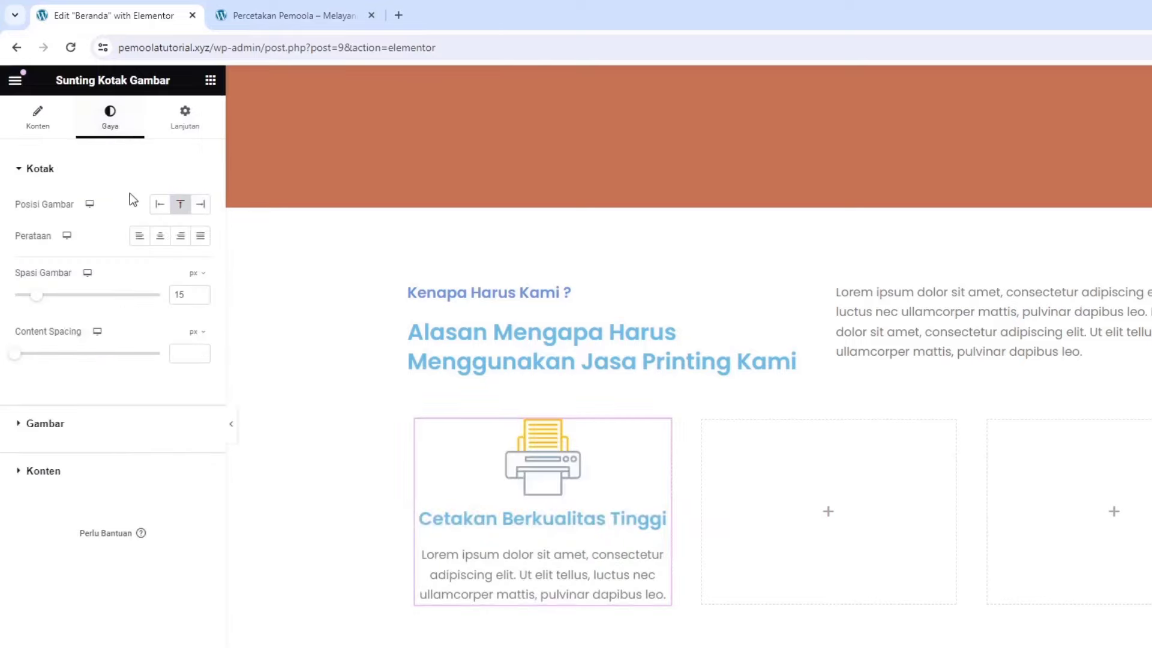
# Left-align the card content and reduce the printer image's Lebar
pyautogui.click(141, 236)
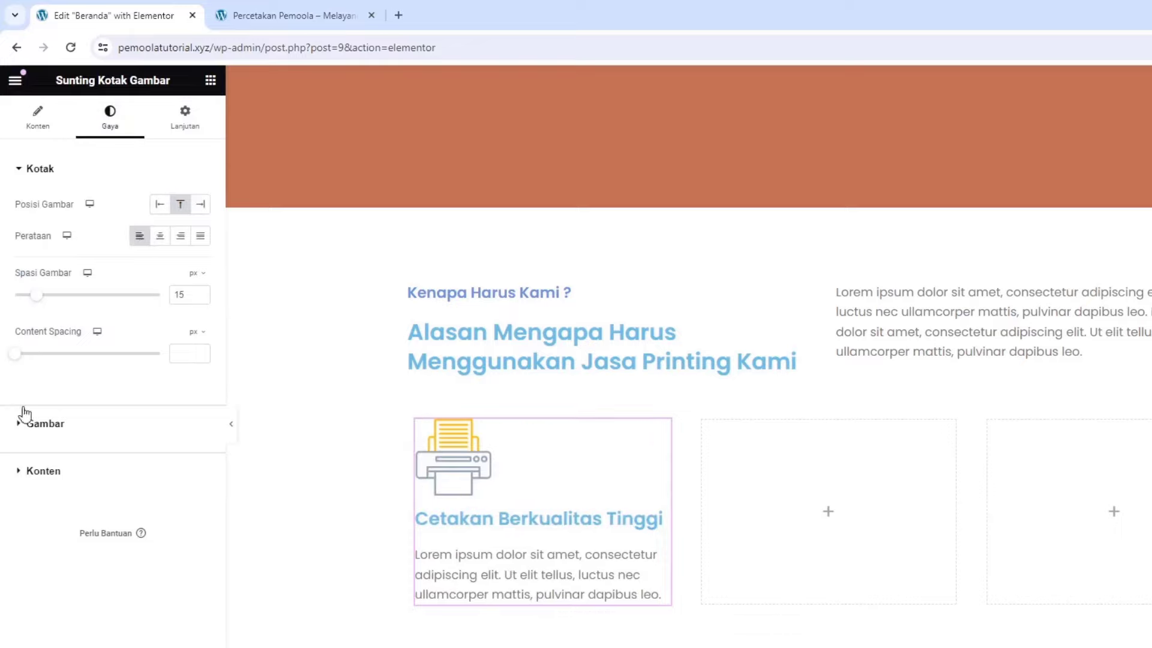
pyautogui.click(43, 431)
pyautogui.moveTo(53, 268); pyautogui.dragTo(29, 262)
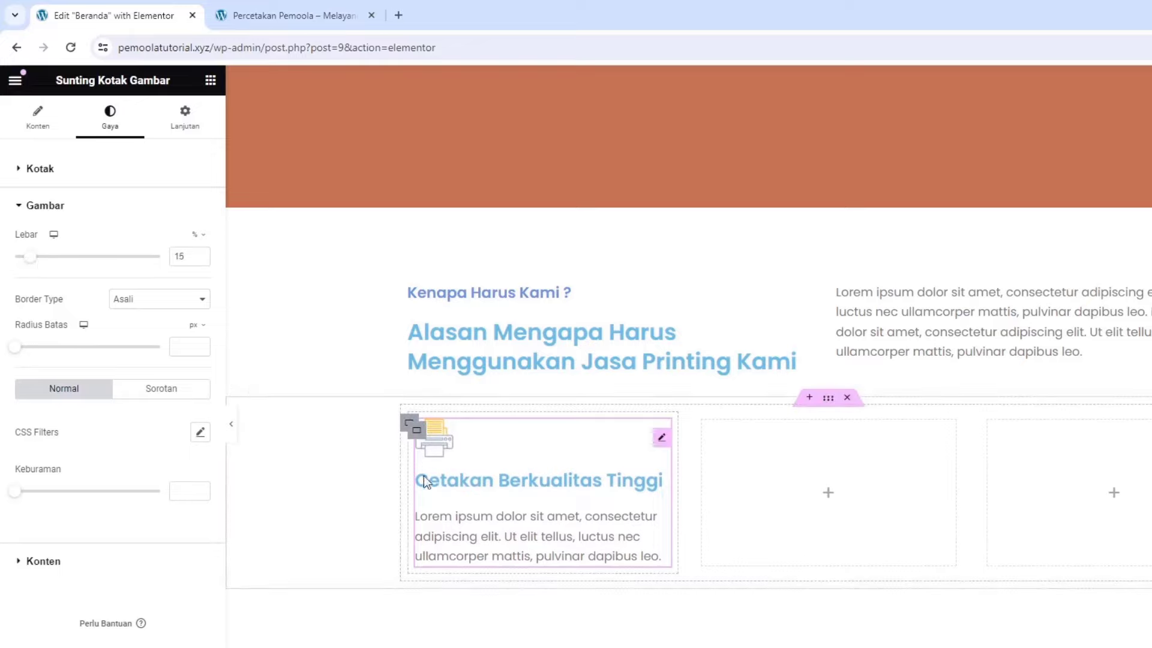
# Make the card title black (#000000) with a 21 px font size so it fits one line
pyautogui.click(62, 570)
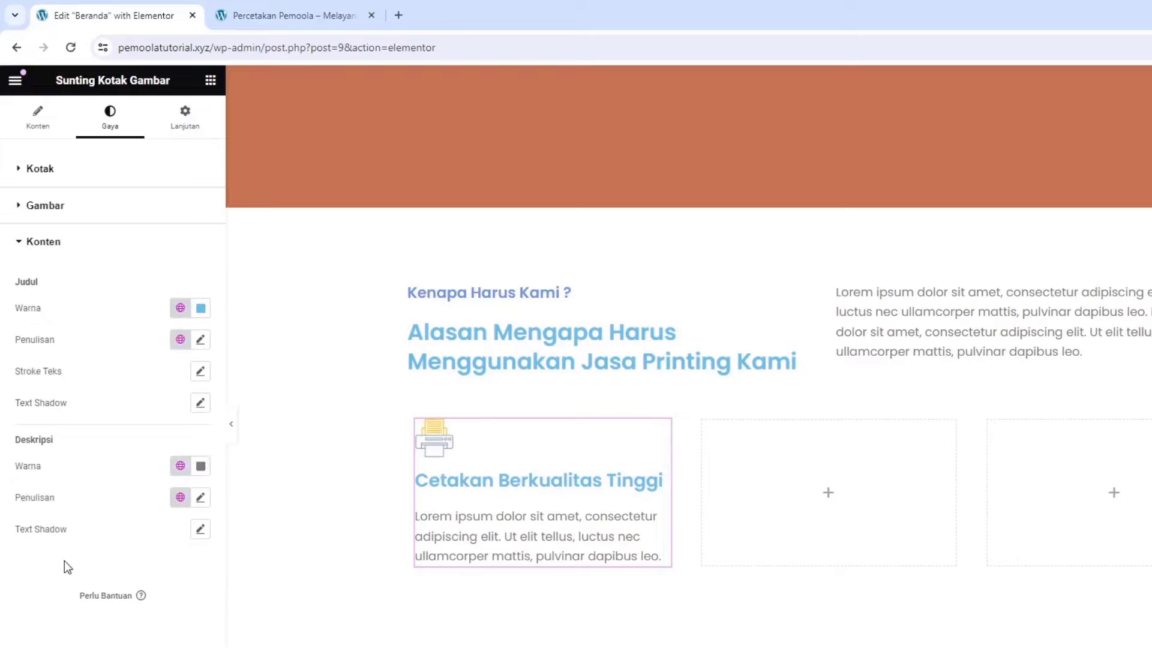
pyautogui.click(198, 316)
pyautogui.moveTo(254, 445); pyautogui.dragTo(374, 532)
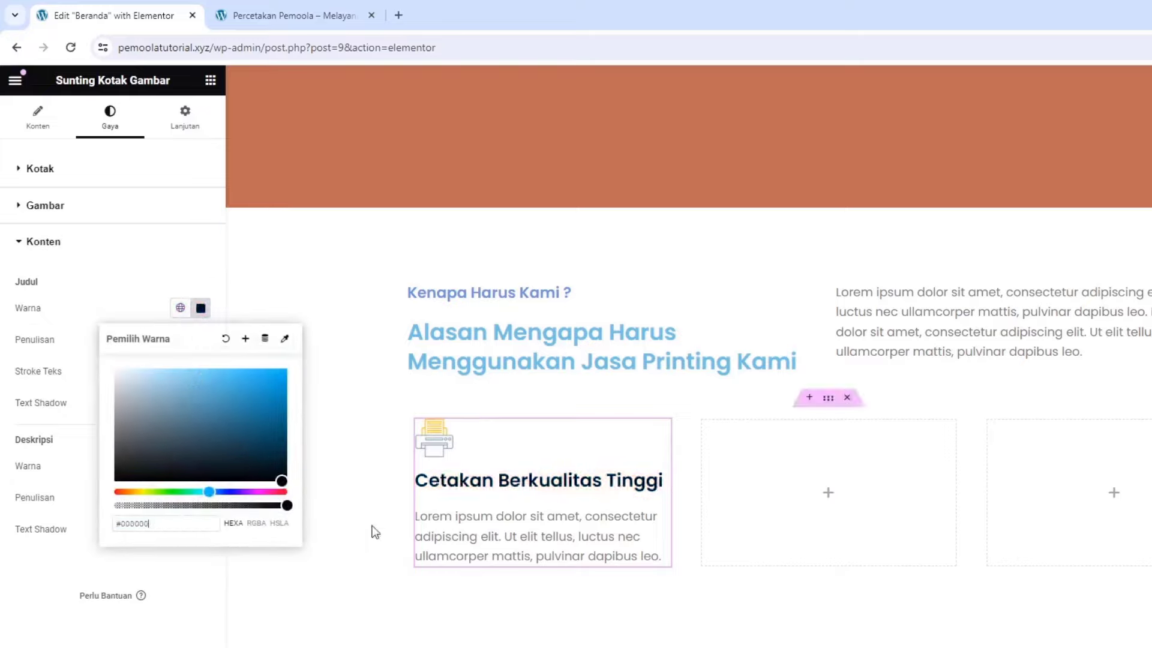
pyautogui.click(181, 631)
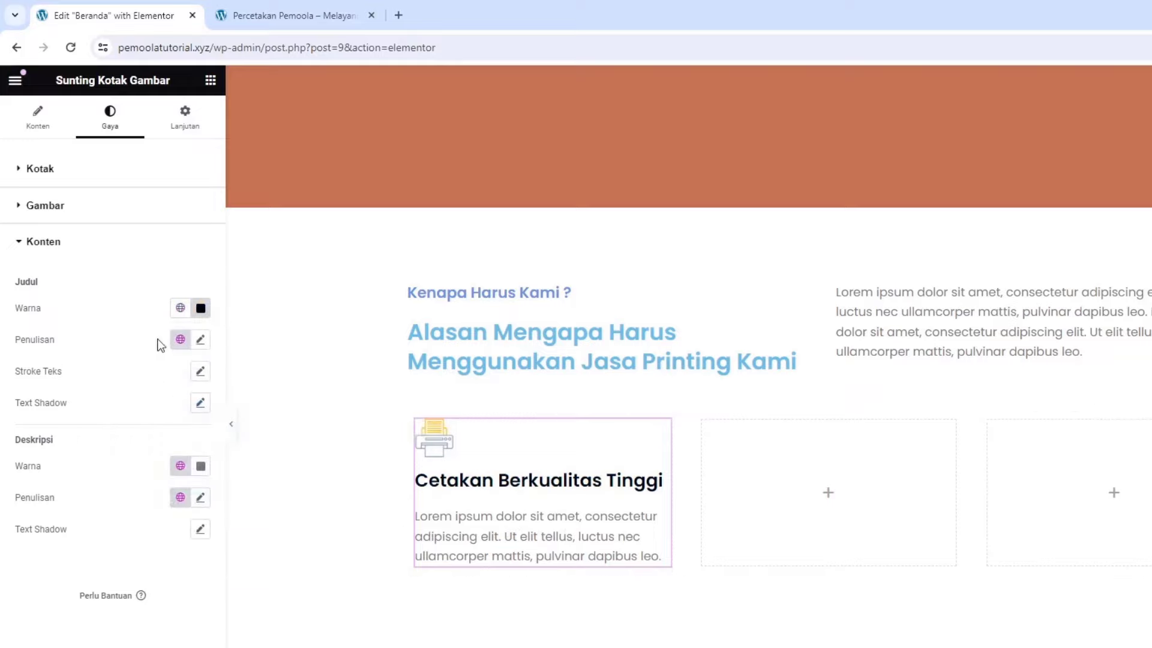
pyautogui.click(200, 340)
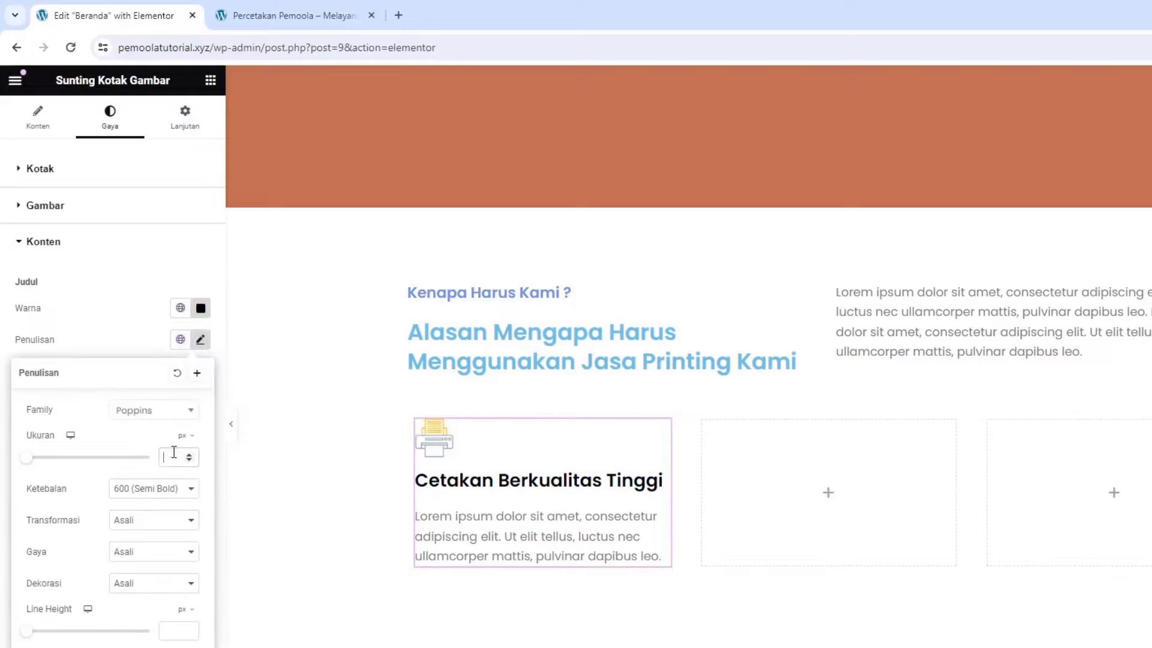
pyautogui.write('25')
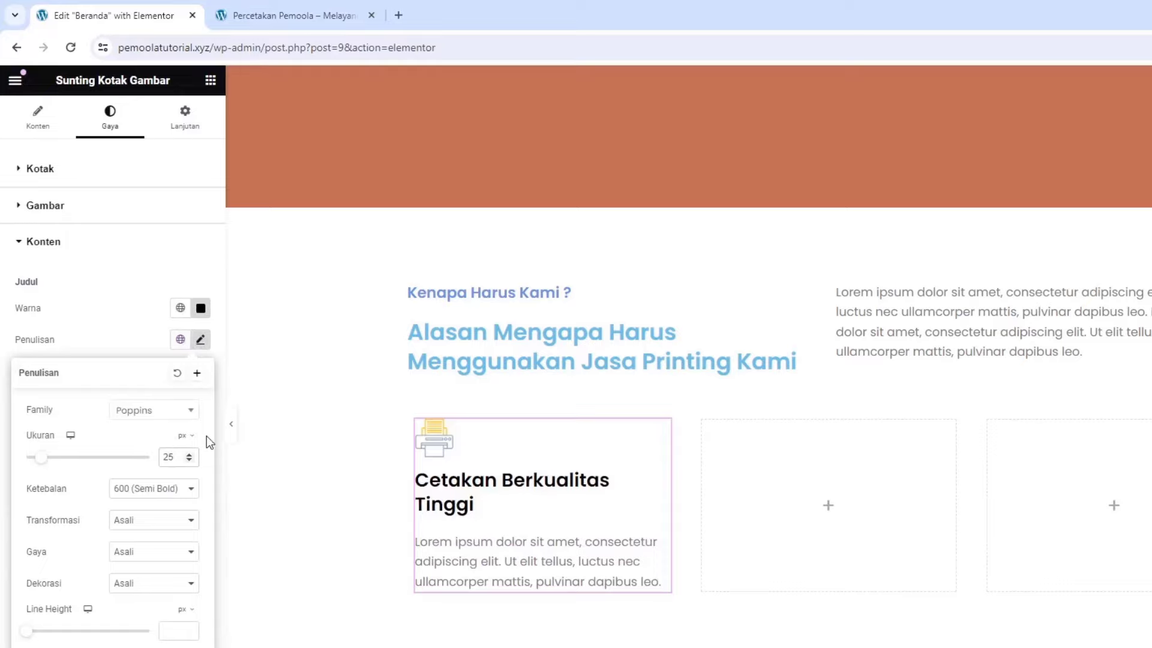
pyautogui.click(189, 460)
pyautogui.click(189, 461)
pyautogui.click(188, 460)
pyautogui.click(188, 461)
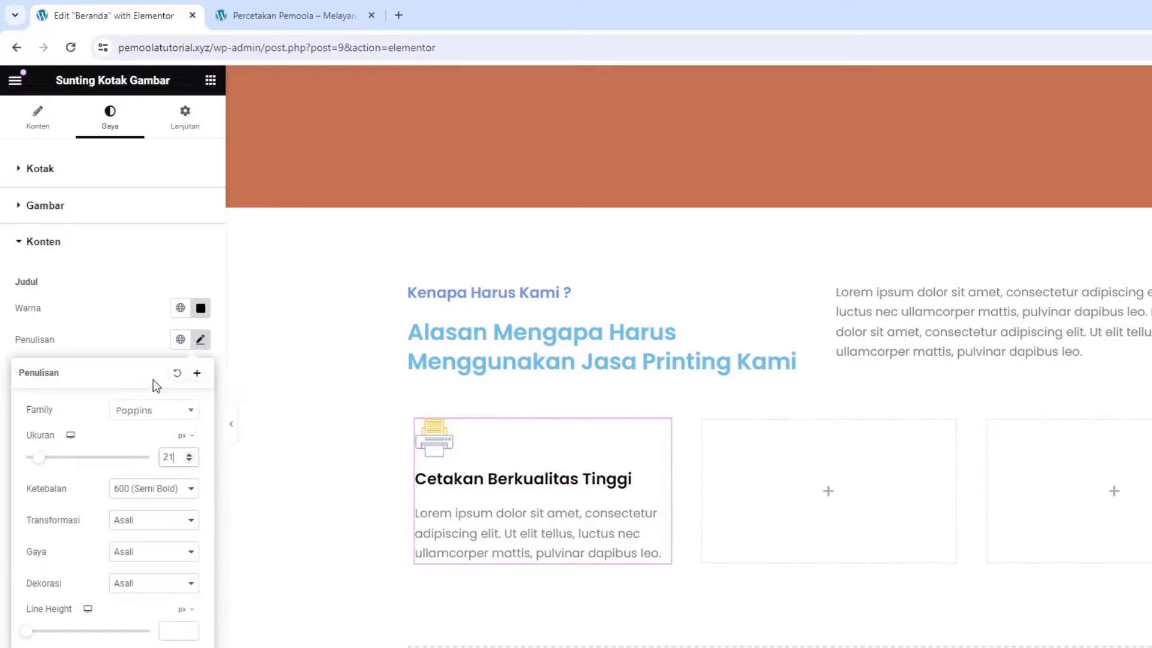
pyautogui.click(144, 338)
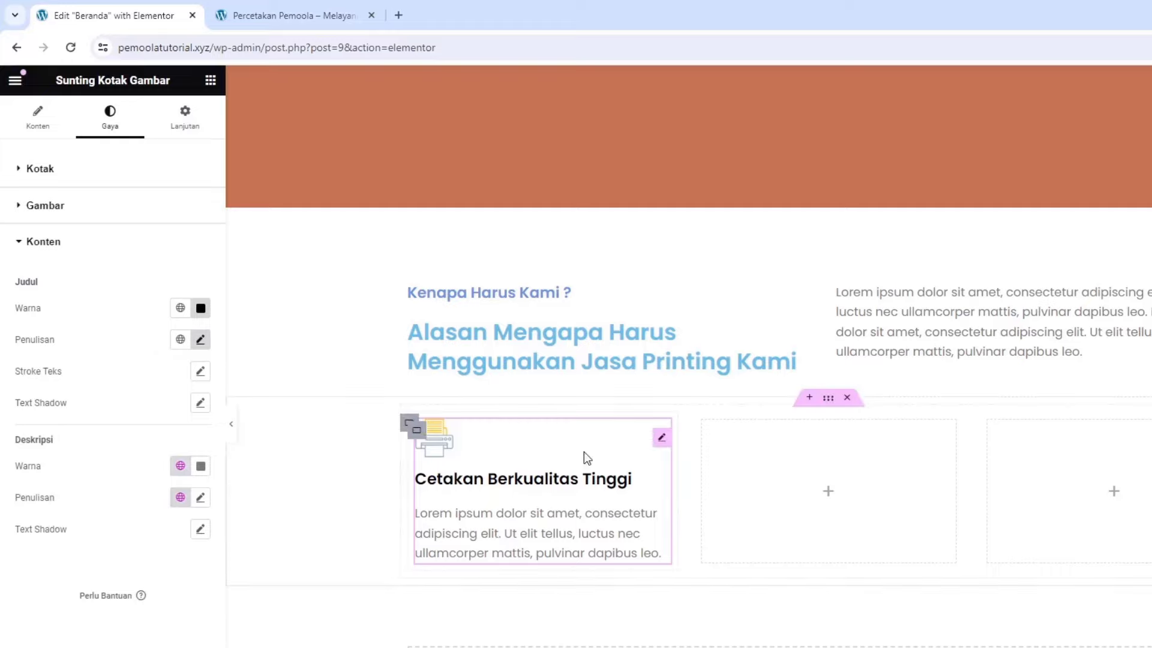
# Copy the first reason card and paste it into the middle column
pyautogui.rightClick(660, 438)
pyautogui.click(680, 504)
pyautogui.rightClick(832, 508)
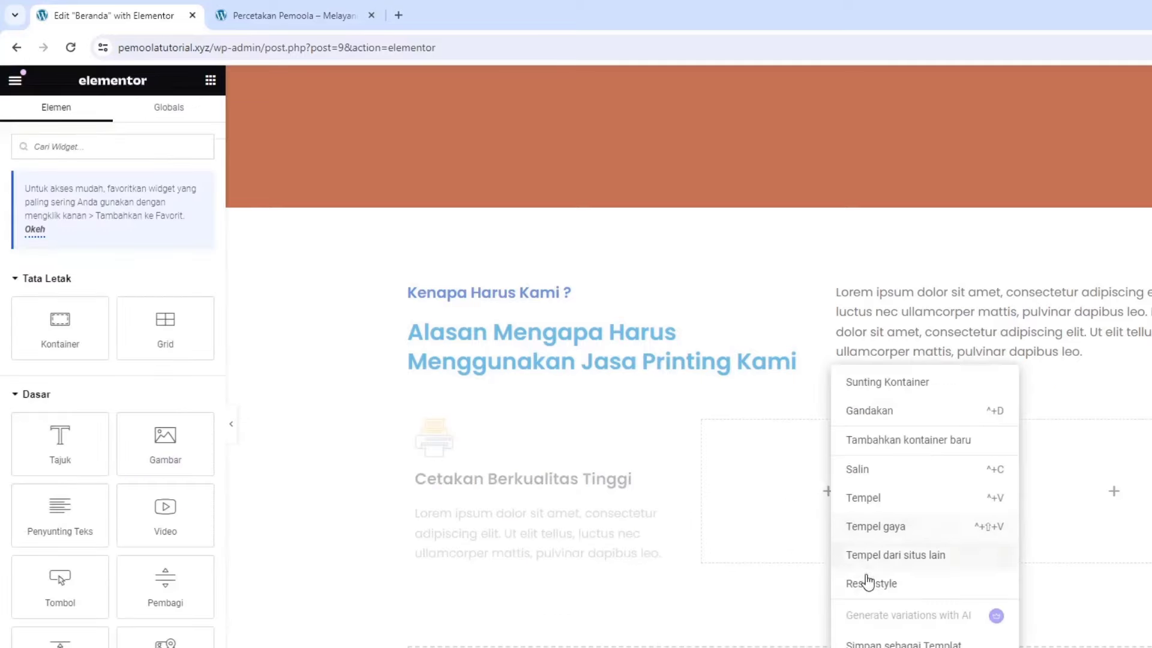
pyautogui.click(863, 502)
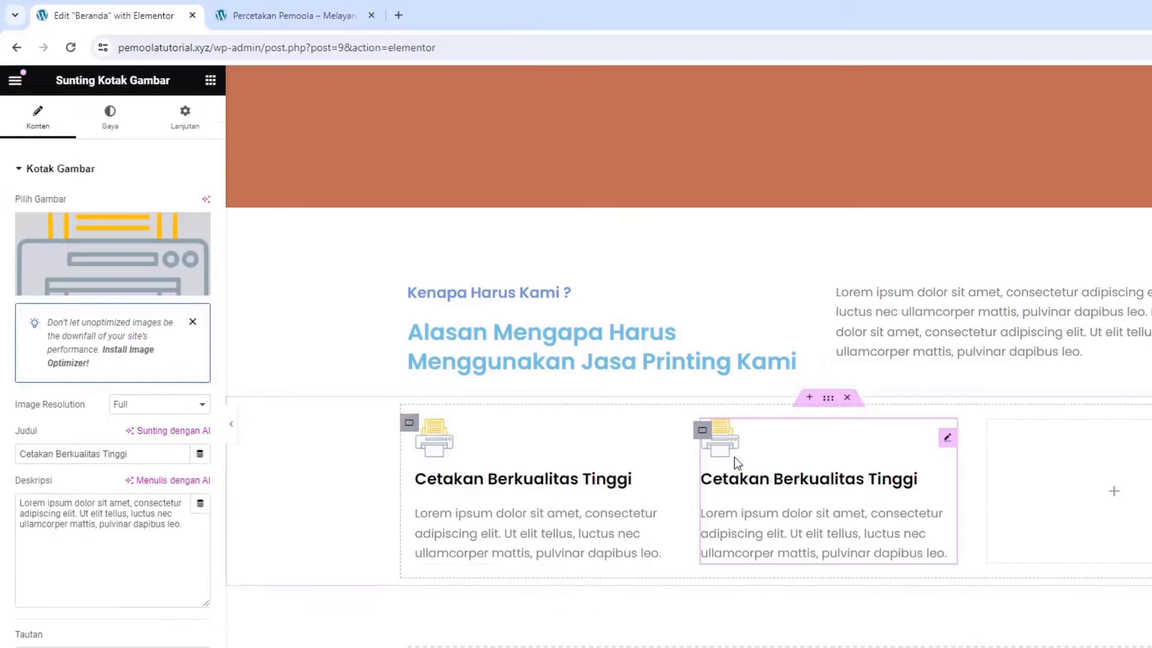
# Replace the pasted card's image with the monitor design icon and retitle it 'Desain Unik'
pyautogui.click(83, 245)
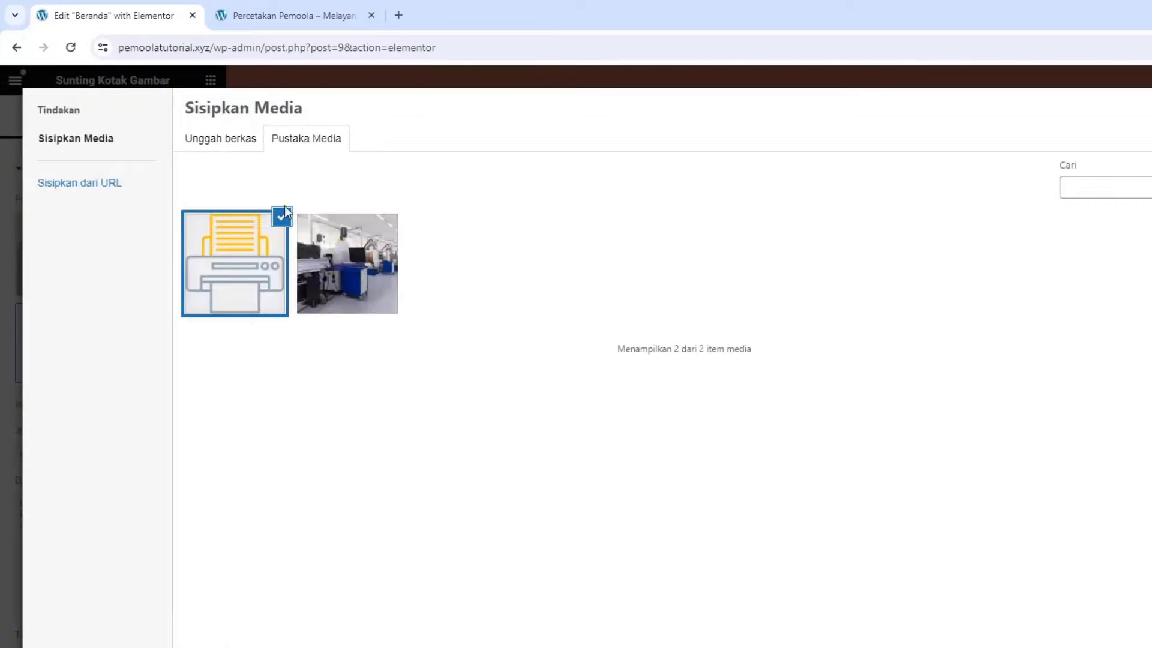
pyautogui.click(210, 144)
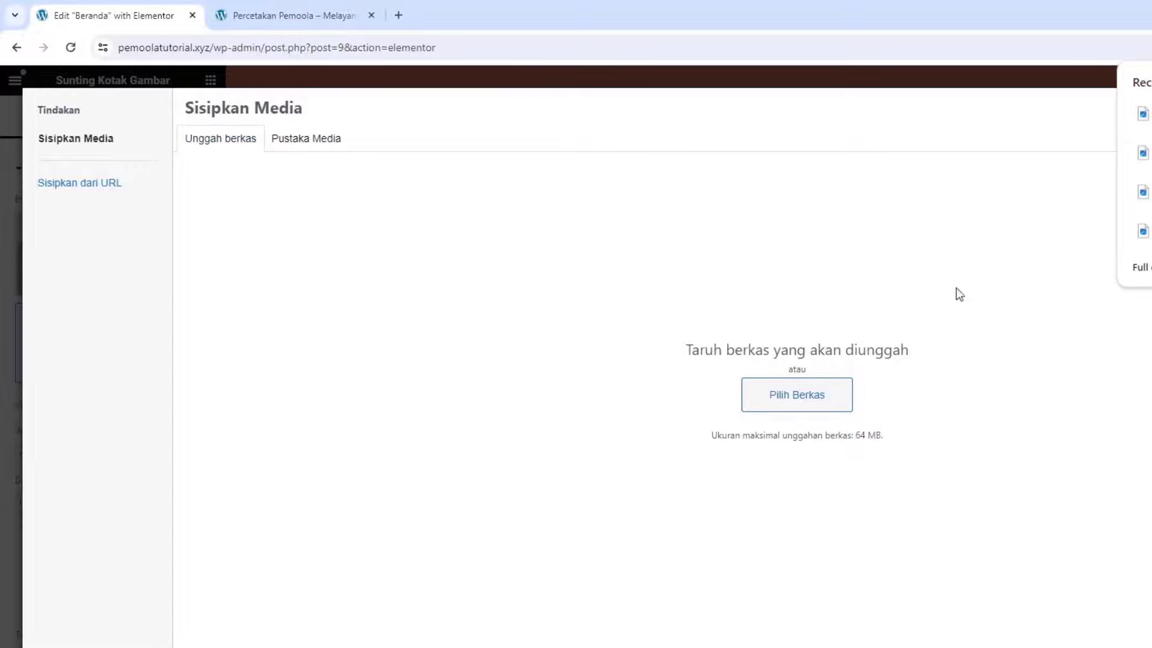
pyautogui.moveTo(1143, 153); pyautogui.dragTo(750, 280)
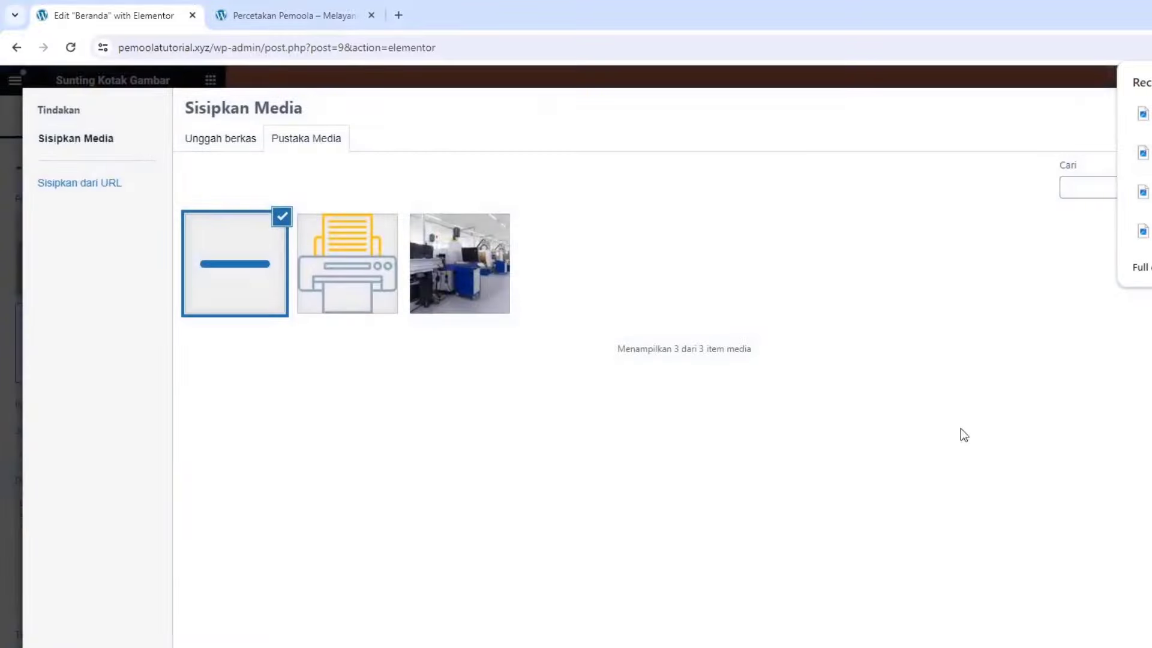
pyautogui.click(1110, 639)
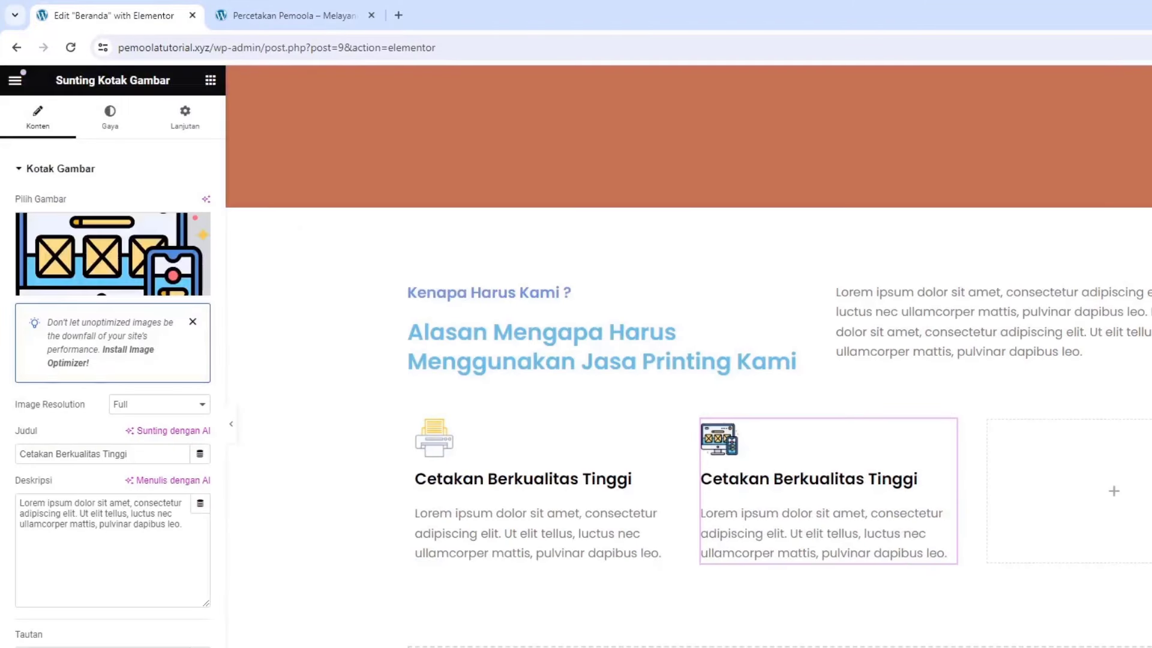
pyautogui.moveTo(146, 373); pyautogui.dragTo(17, 372)
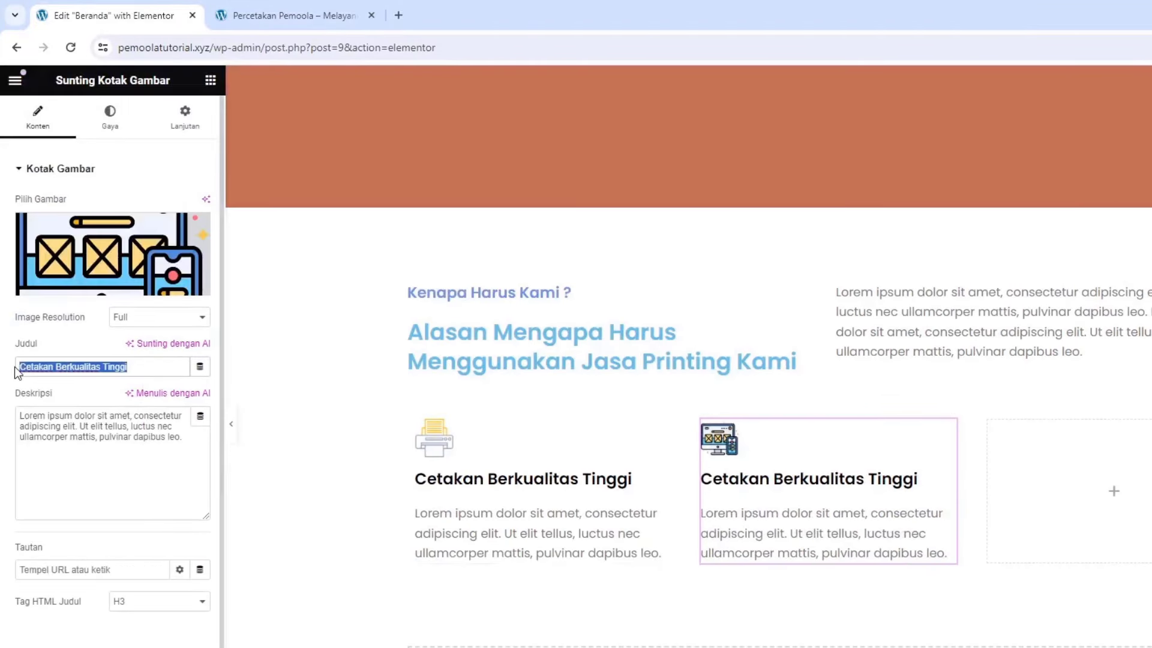
pyautogui.write('Desain Uni')
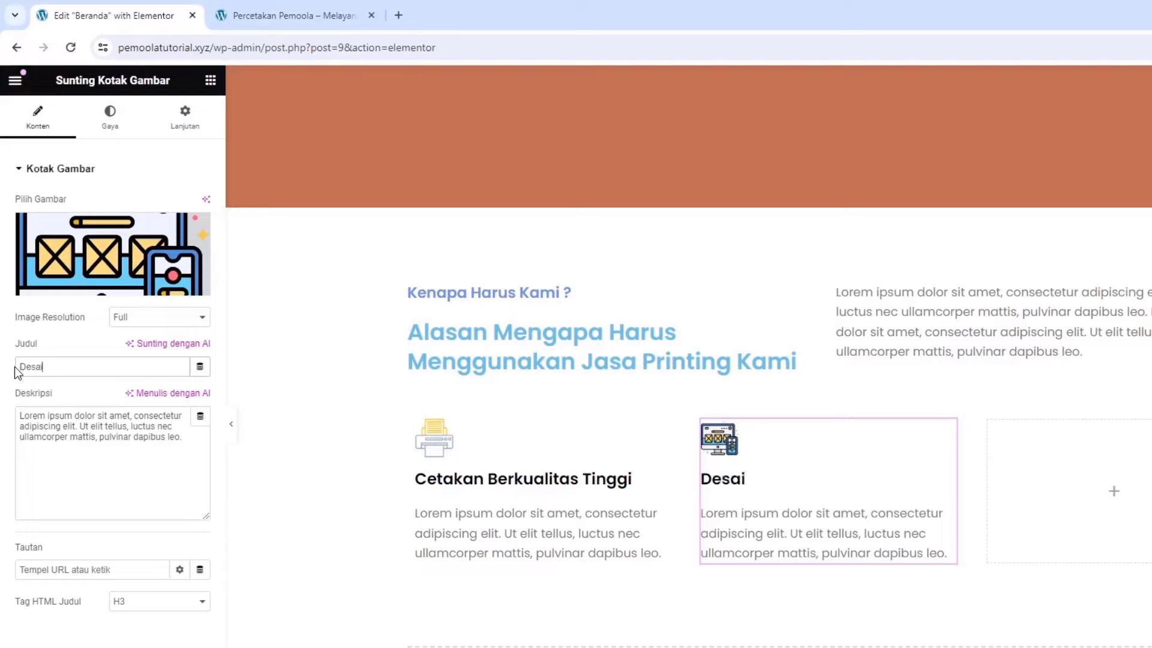
pyautogui.write('kl')
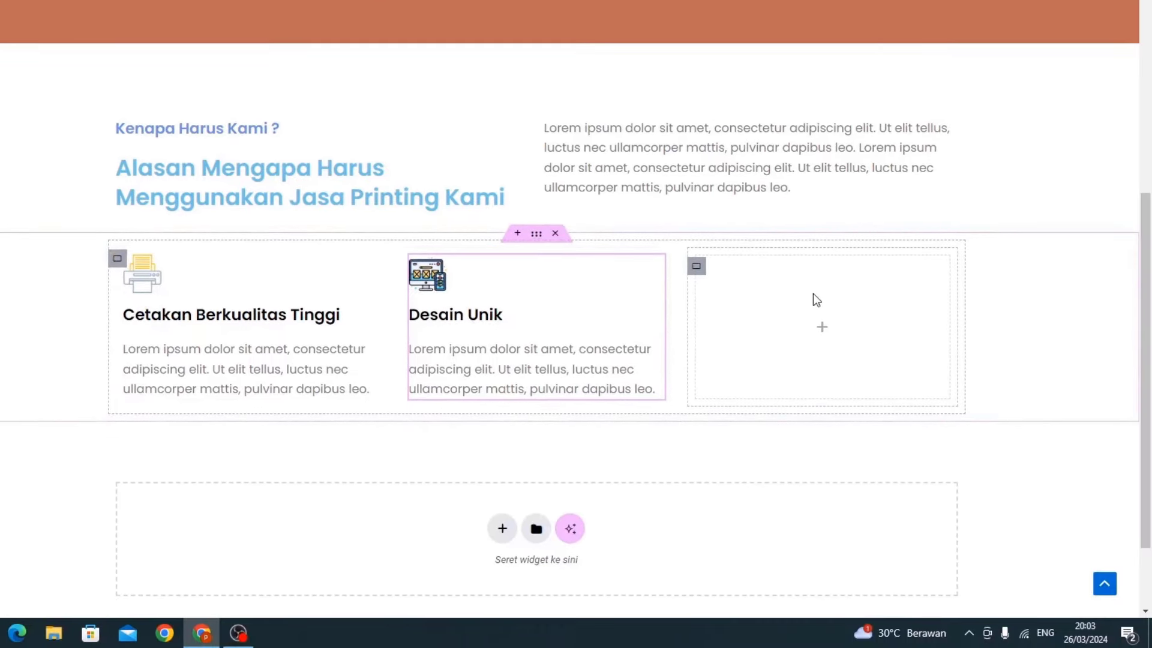
# Paste the reason card into the third column and upload the price-tag image
pyautogui.rightClick(1104, 458)
pyautogui.click(840, 331)
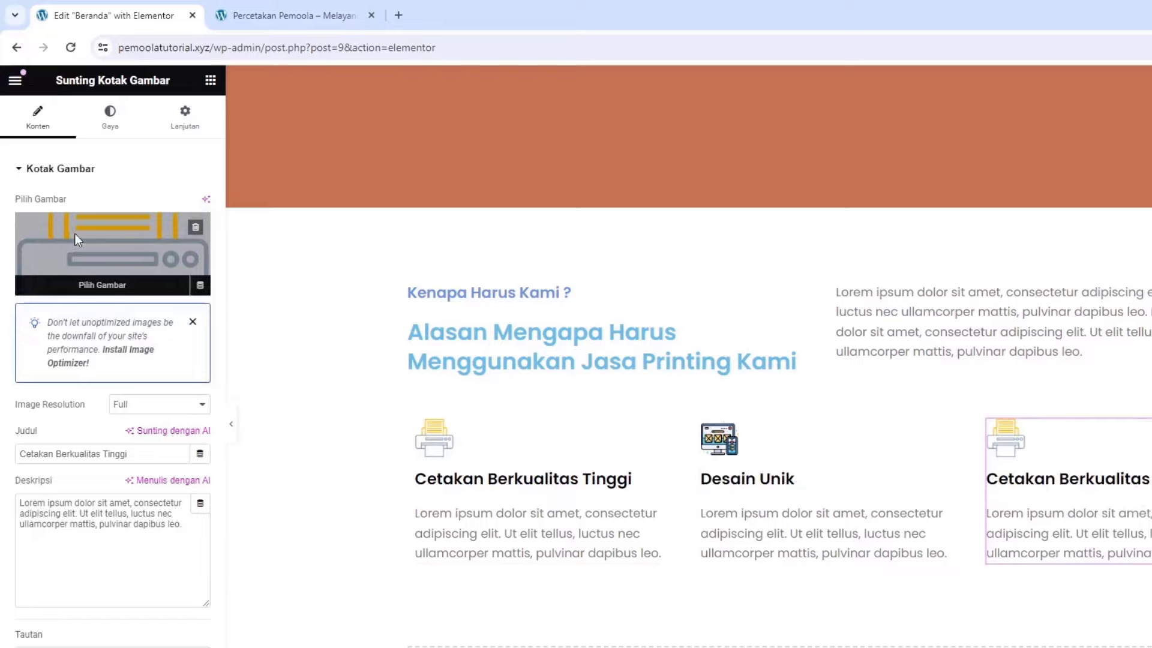
pyautogui.click(74, 238)
pyautogui.click(207, 141)
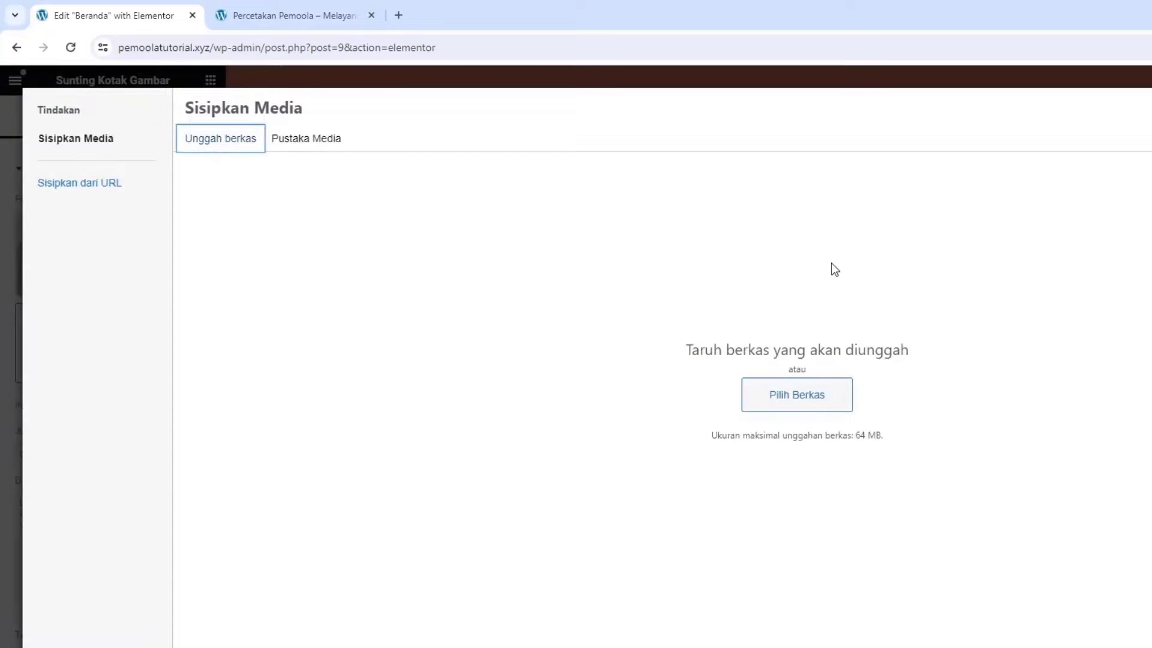
pyautogui.click(850, 393)
pyautogui.moveTo(1142, 116); pyautogui.dragTo(979, 521)
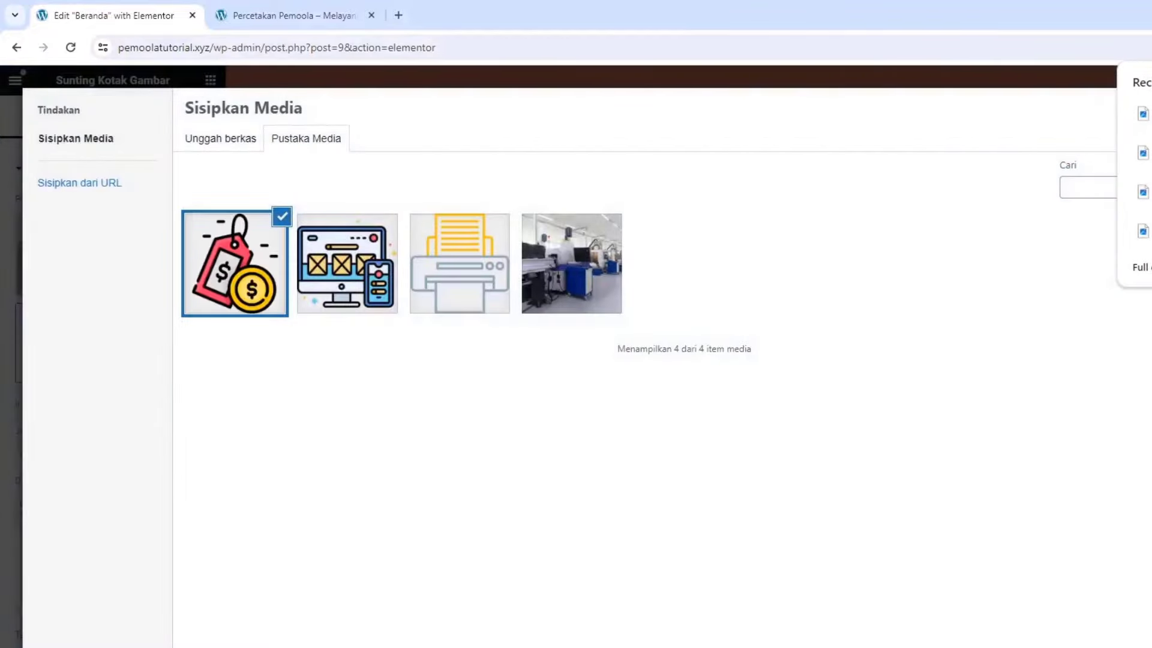
# Insert the price-tag image and retitle the card 'Harga Terjangkau'
pyautogui.click(1131, 514)
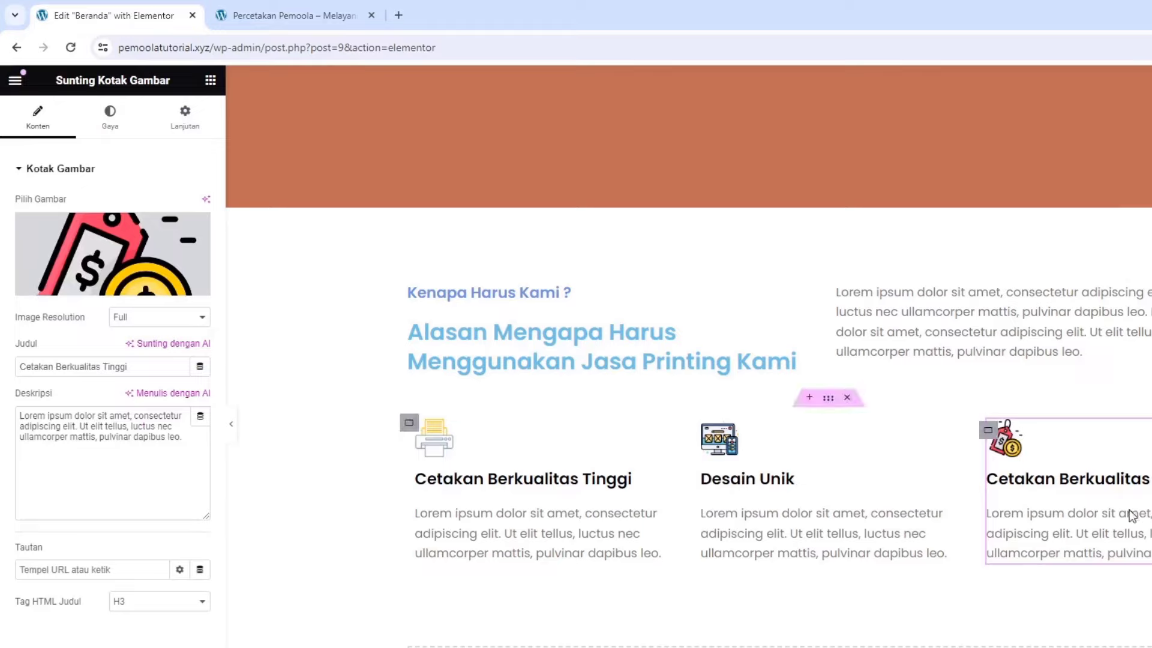
pyautogui.tripleClick(128, 369)
pyautogui.write('Harga')
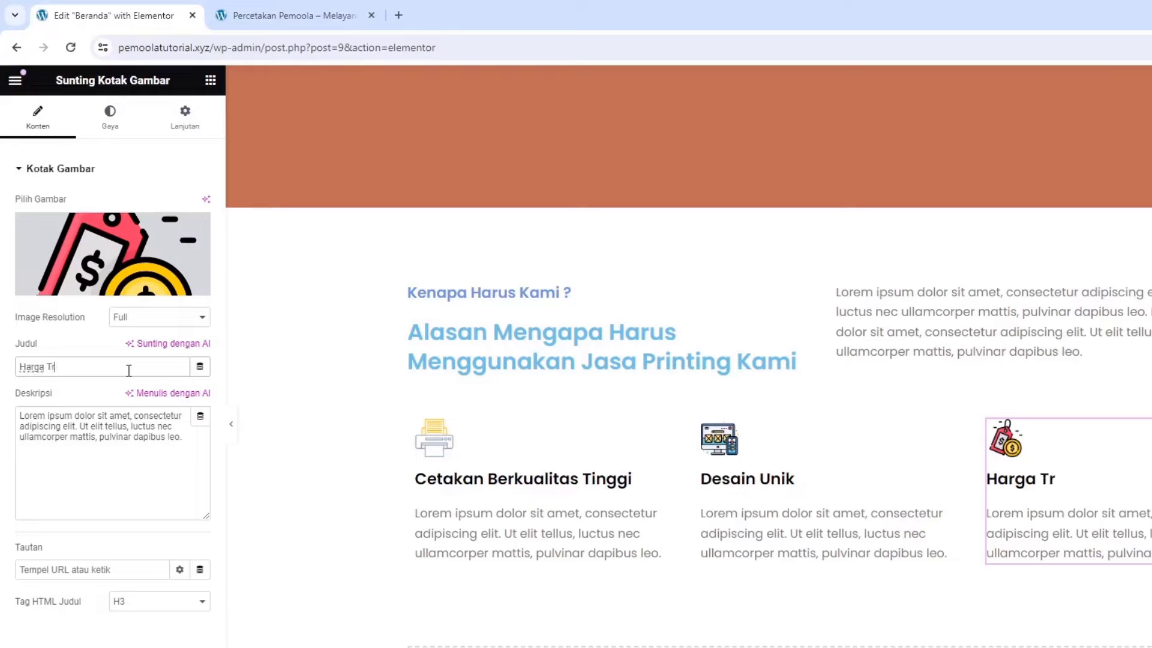
pyautogui.write(' Terjangkau')
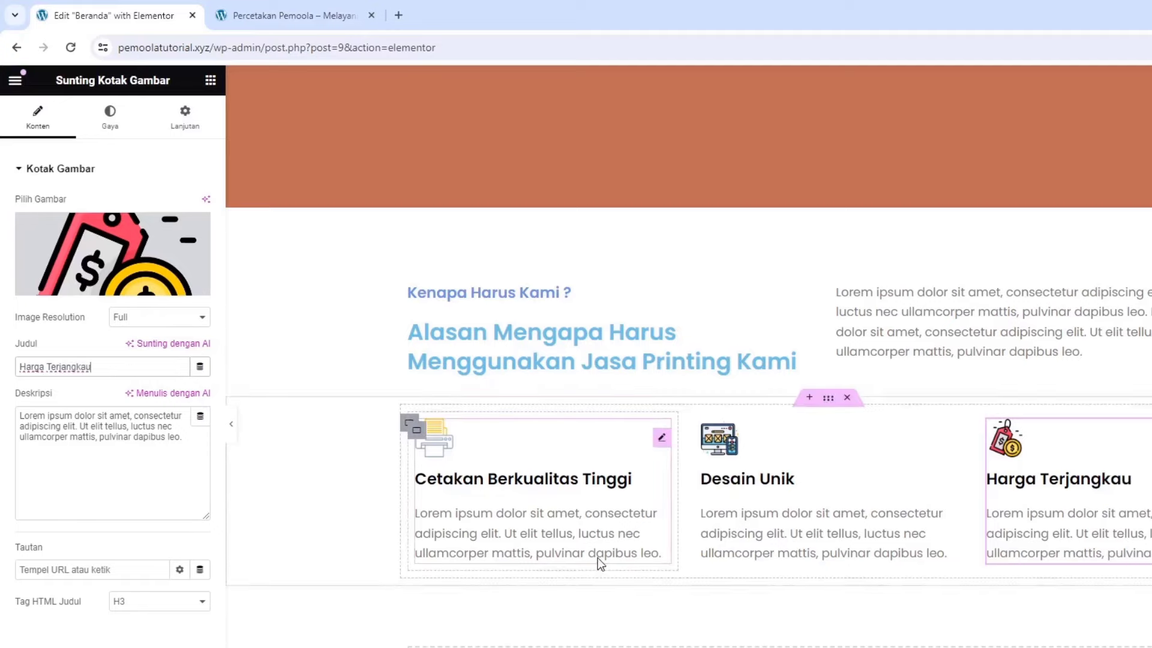
# Give the first card's container a solid 1 px pale grey border with 15 px rounded corners
pyautogui.click(416, 432)
pyautogui.click(128, 135)
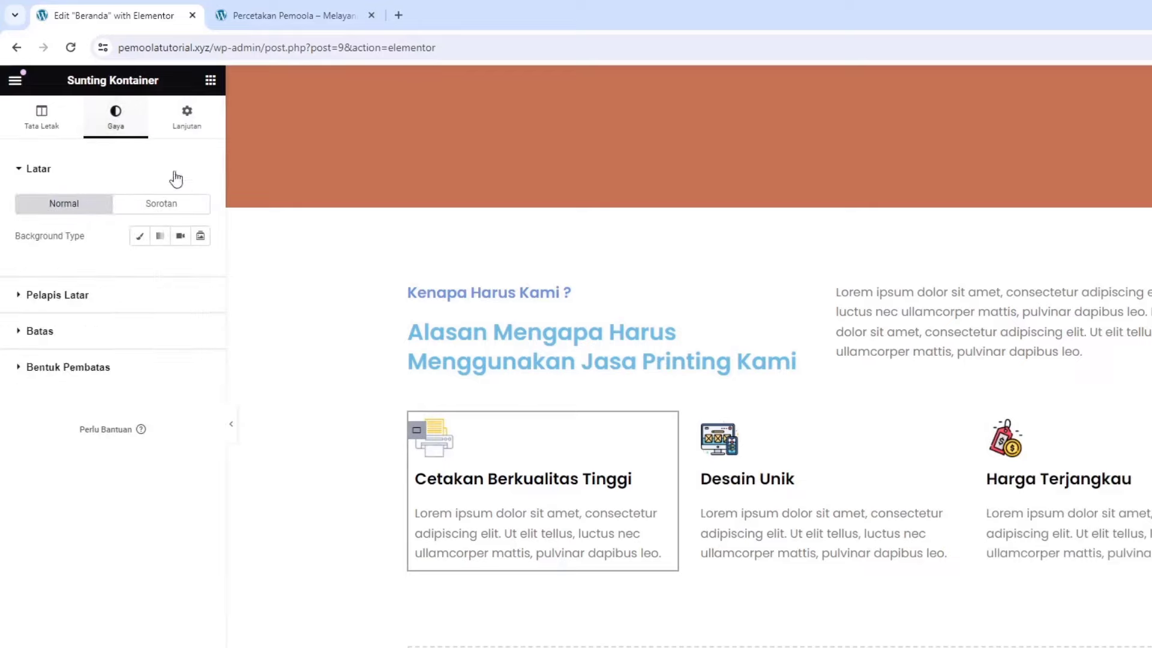
pyautogui.click(106, 334)
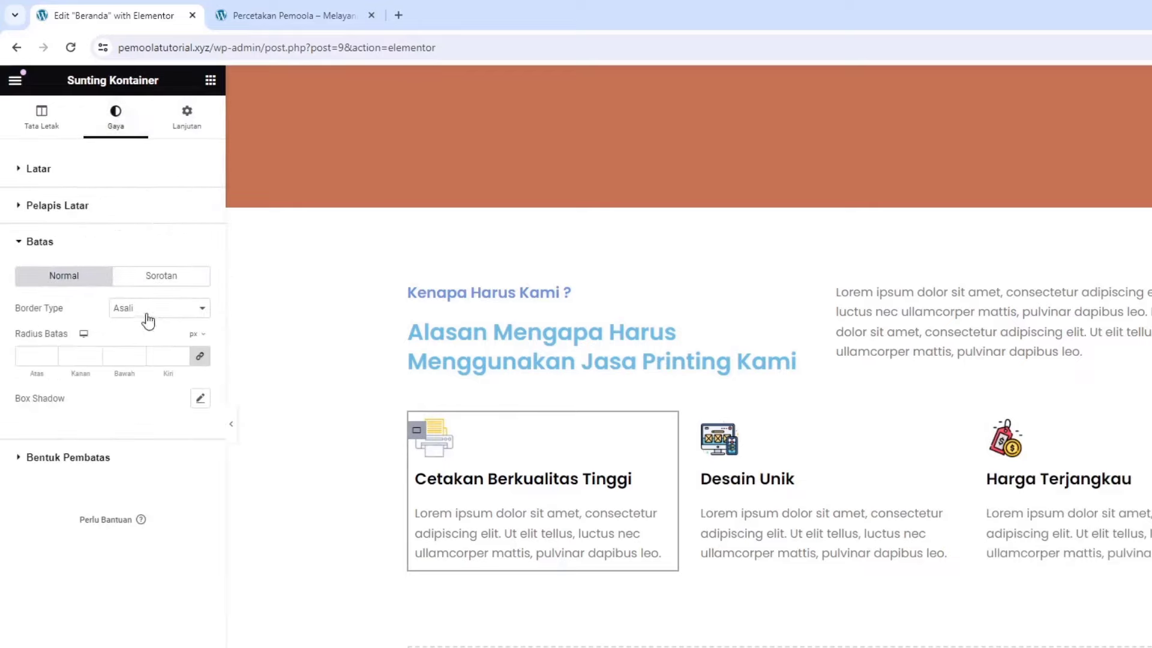
pyautogui.click(146, 315)
pyautogui.click(129, 332)
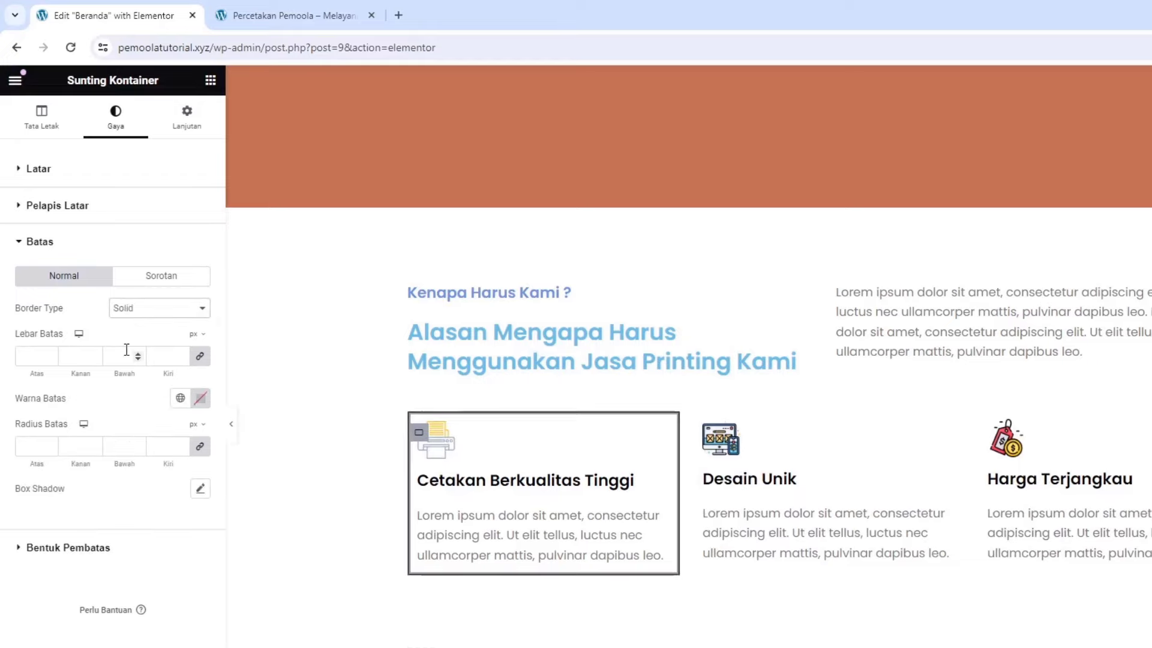
pyautogui.click(118, 359)
pyautogui.write('1')
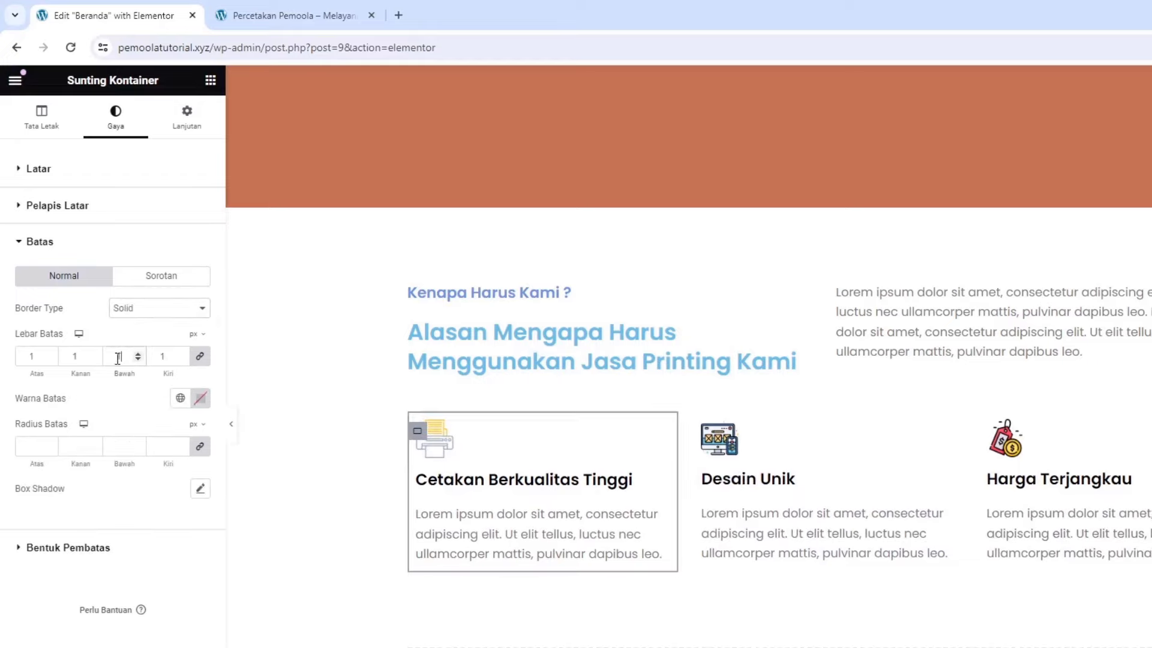
pyautogui.click(199, 398)
pyautogui.moveTo(143, 491); pyautogui.dragTo(118, 484)
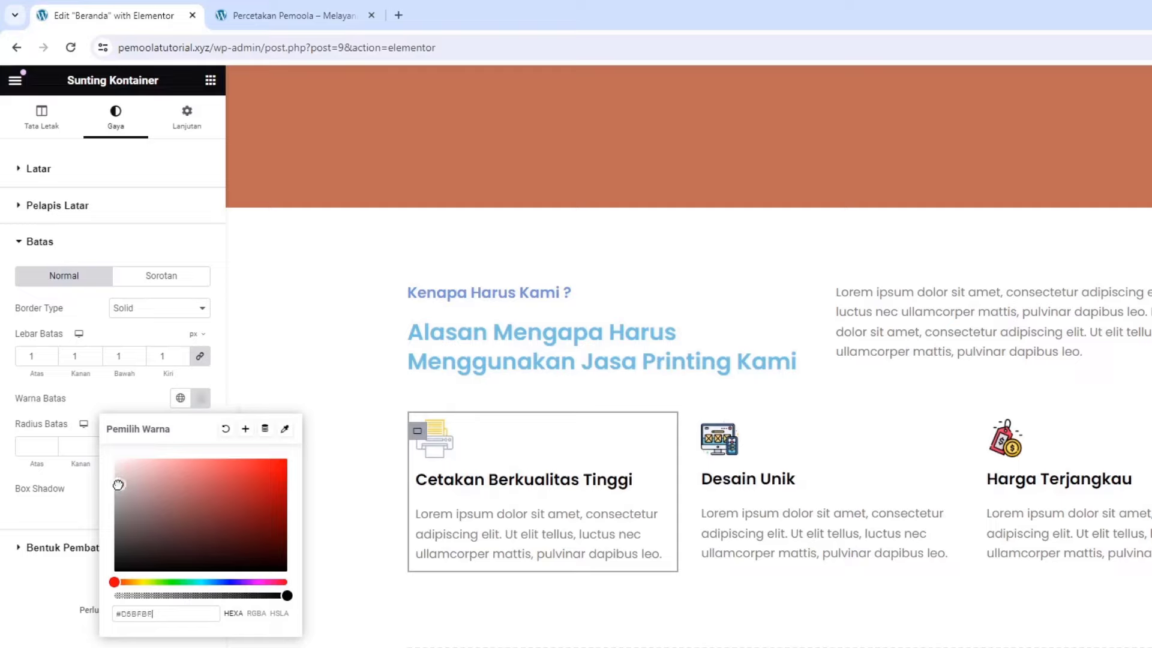
pyautogui.click(123, 410)
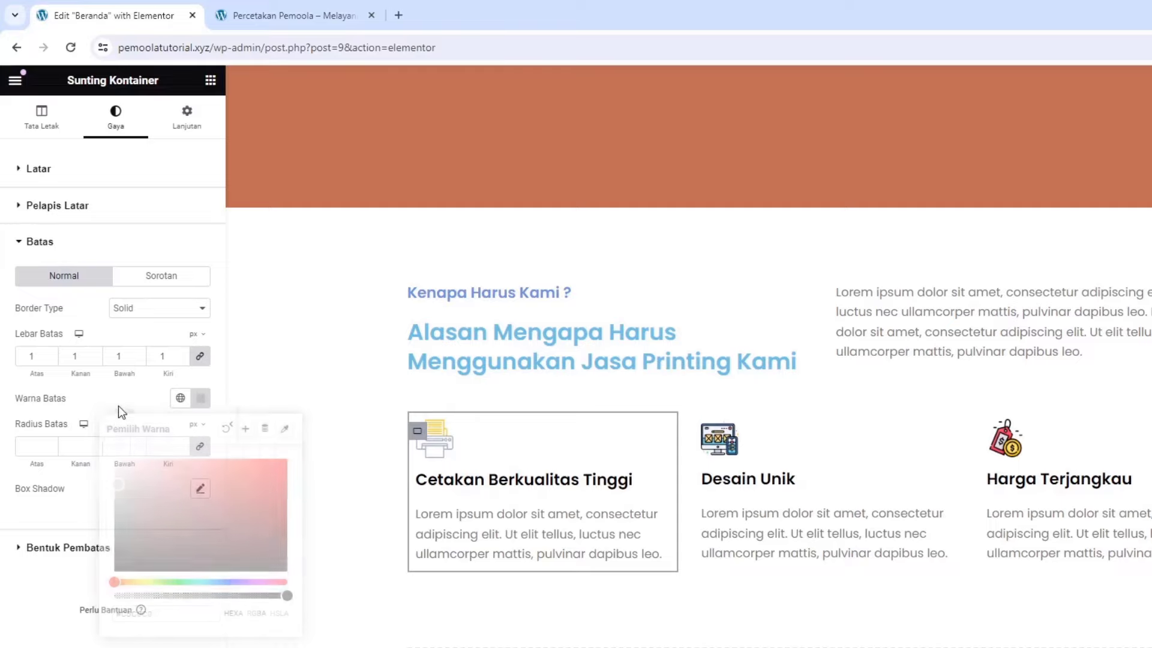
pyautogui.click(82, 446)
pyautogui.write('15')
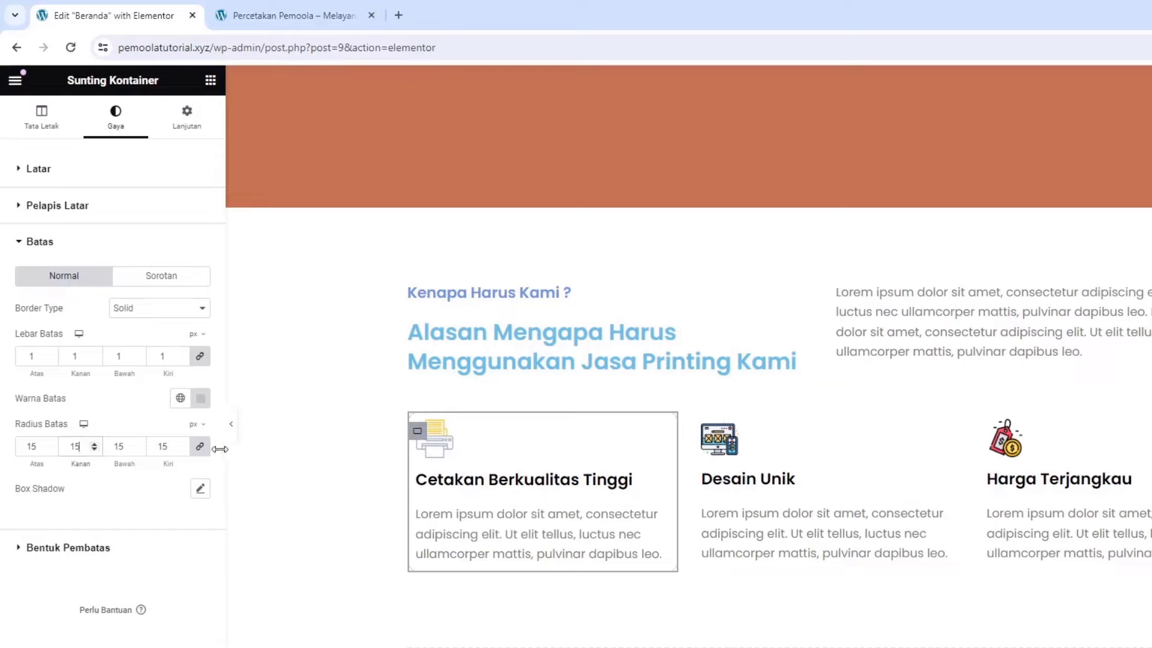
# Set the first card's padding to 4% on all sides, linked
pyautogui.click(183, 131)
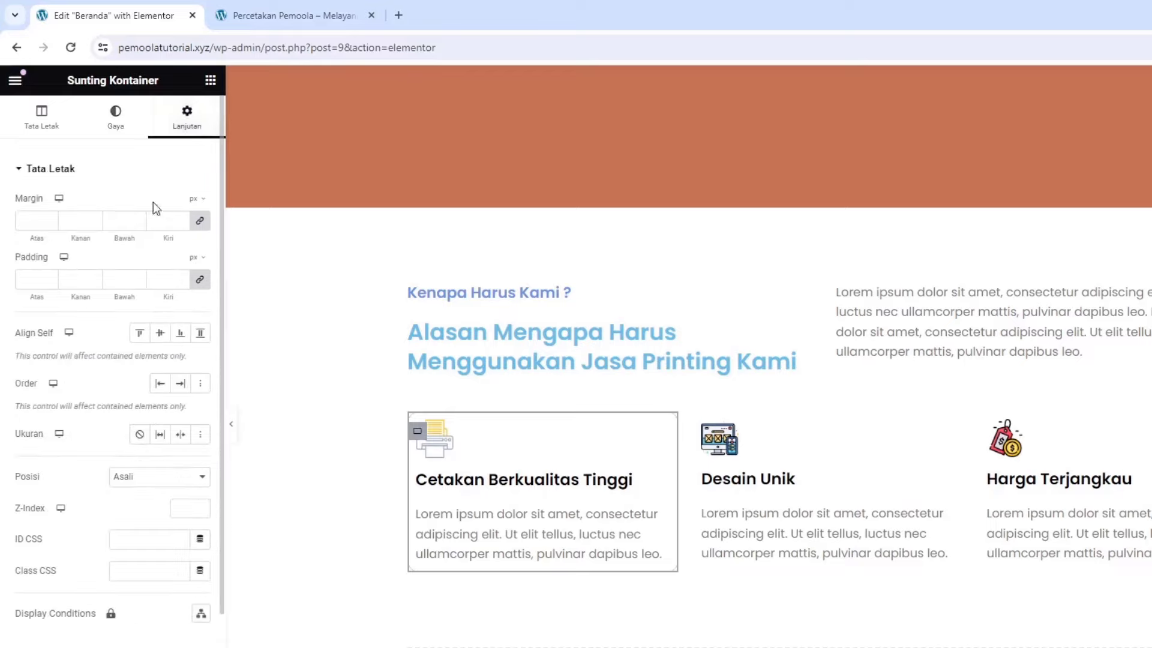
pyautogui.click(201, 281)
pyautogui.click(52, 280)
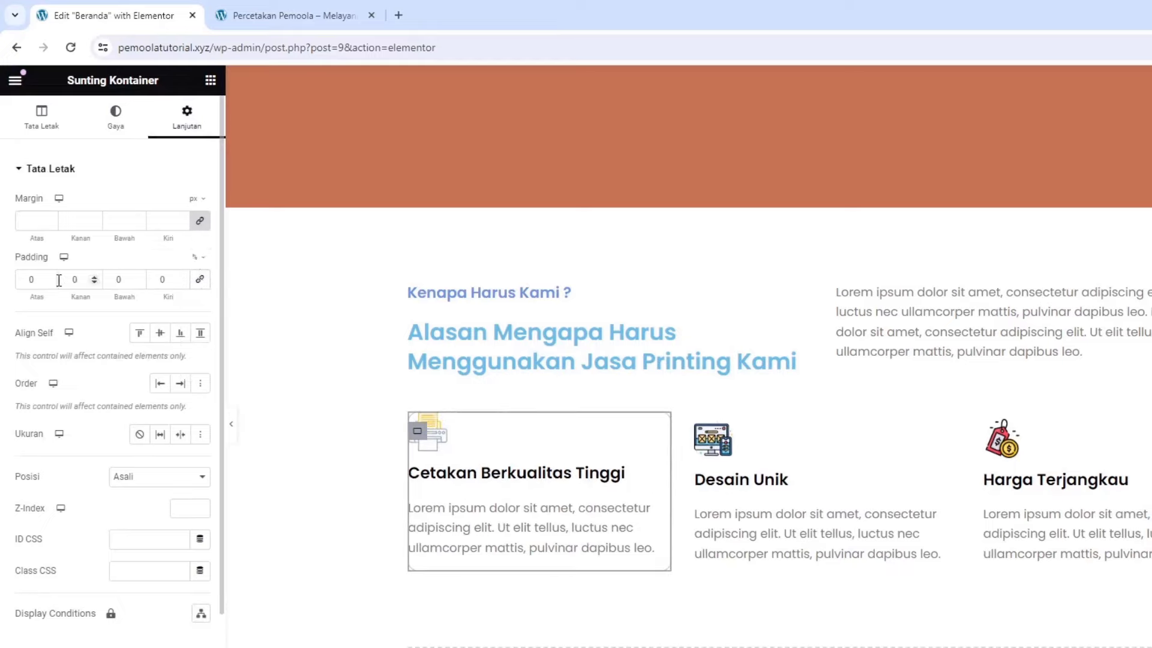
pyautogui.write('2')
pyautogui.click(51, 277)
pyautogui.click(51, 277)
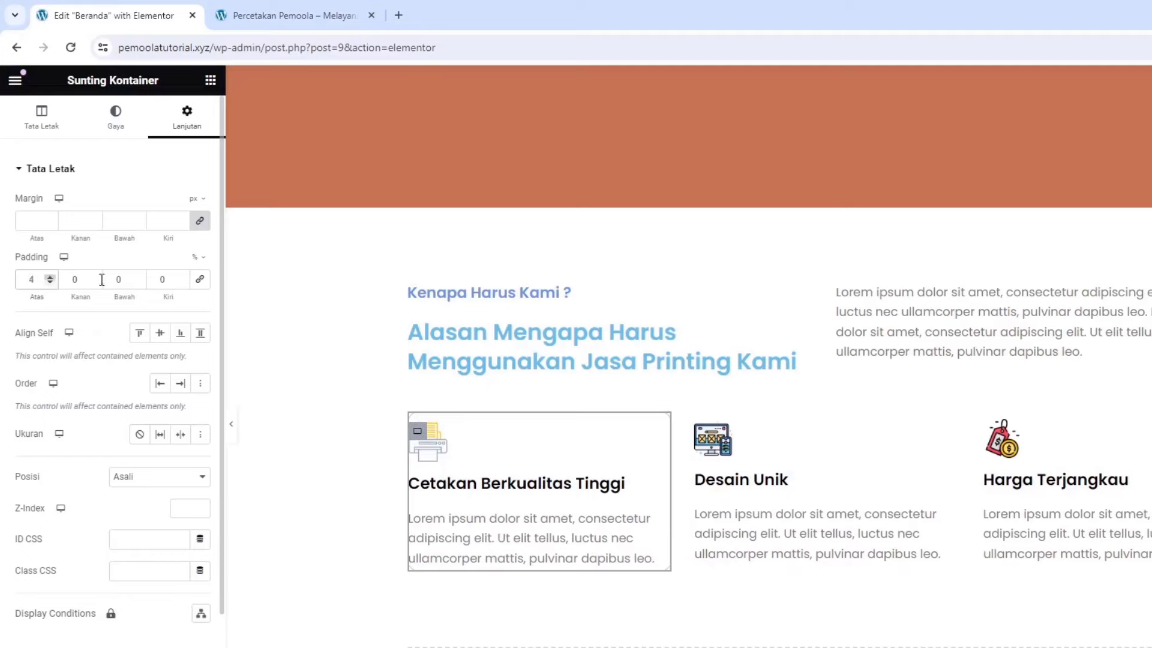
pyautogui.click(200, 279)
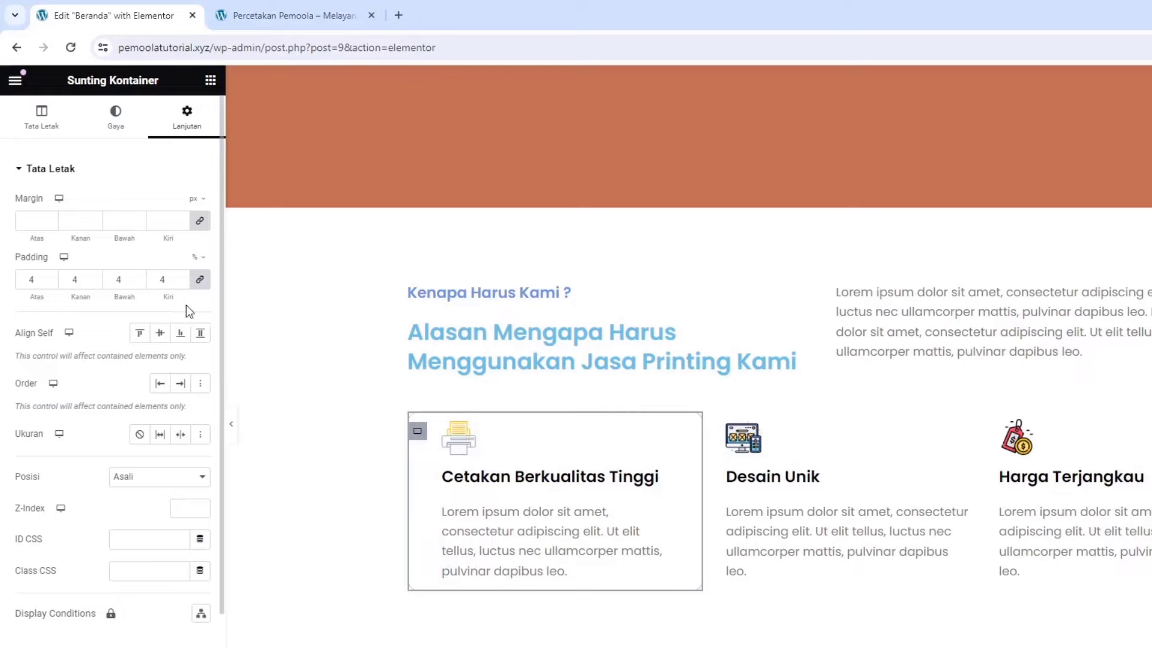
# Paste the first card's style onto Desain Unik and Harga Terjangkau, then update the page
pyautogui.rightClick(419, 432)
pyautogui.click(454, 470)
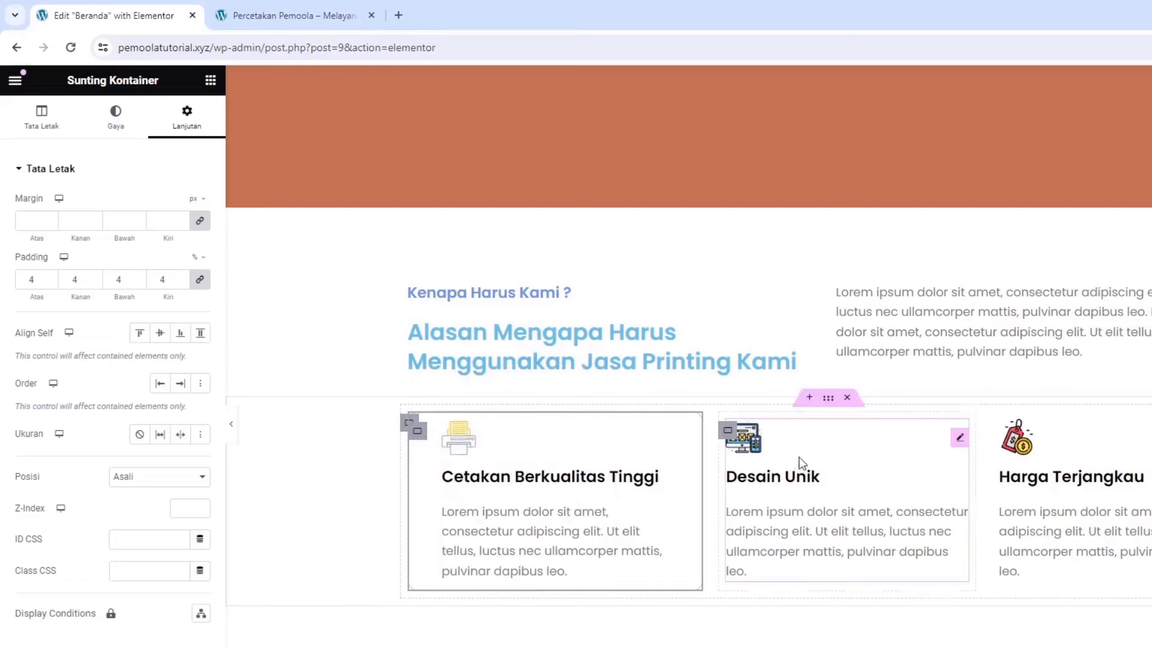
pyautogui.rightClick(738, 431)
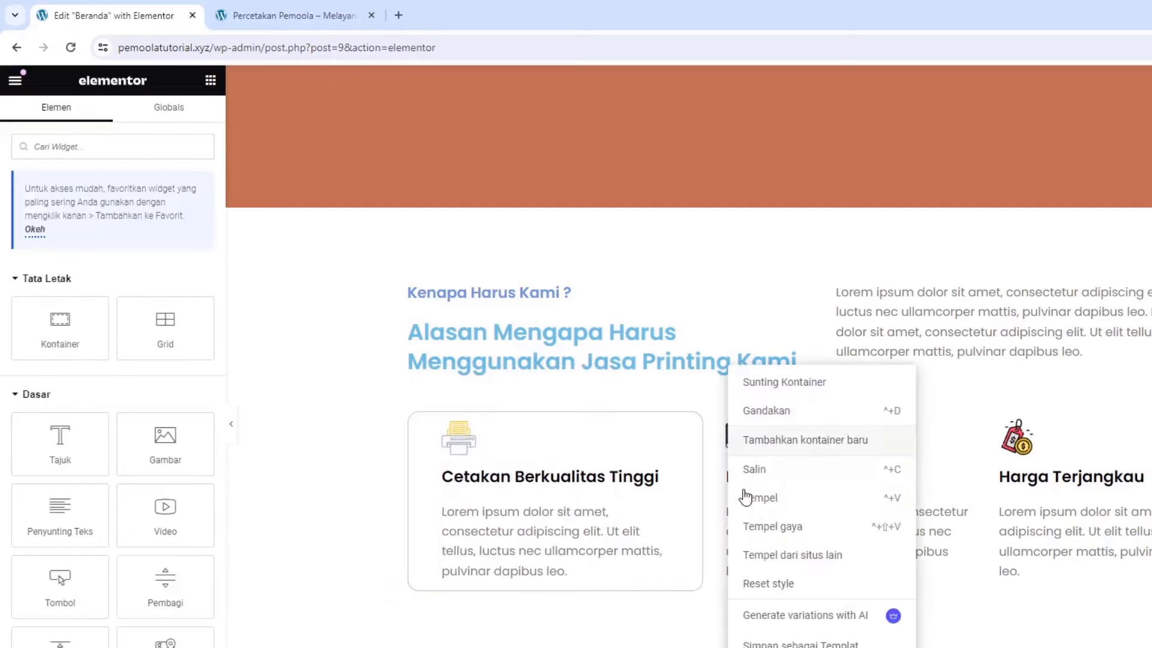
pyautogui.click(764, 528)
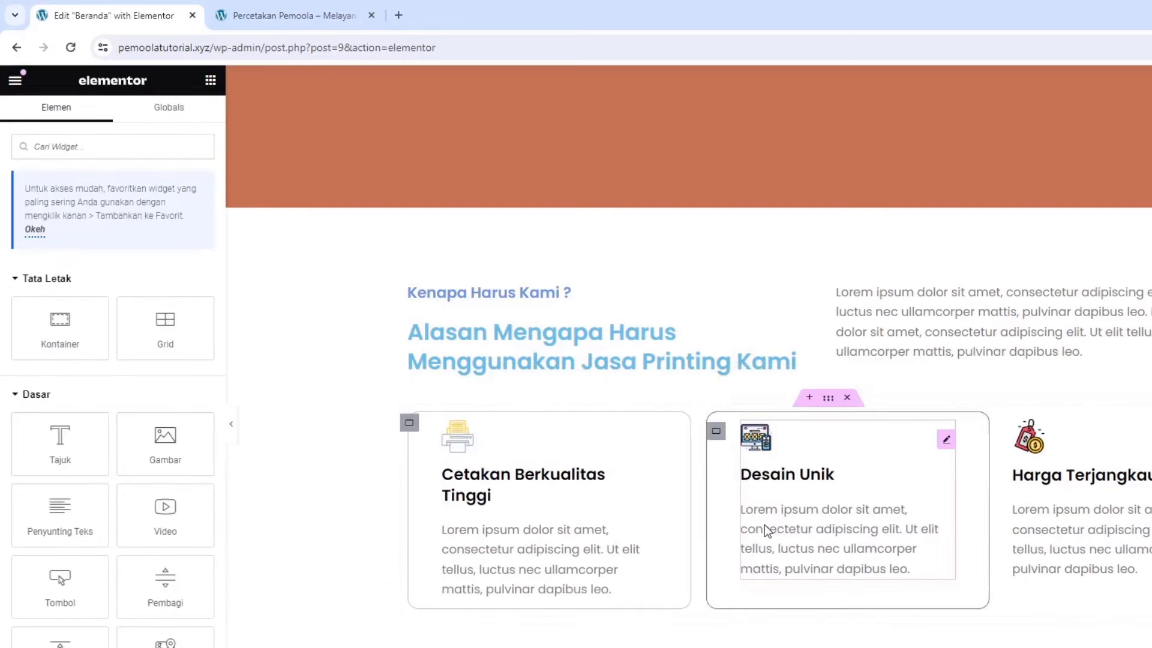
pyautogui.rightClick(1017, 440)
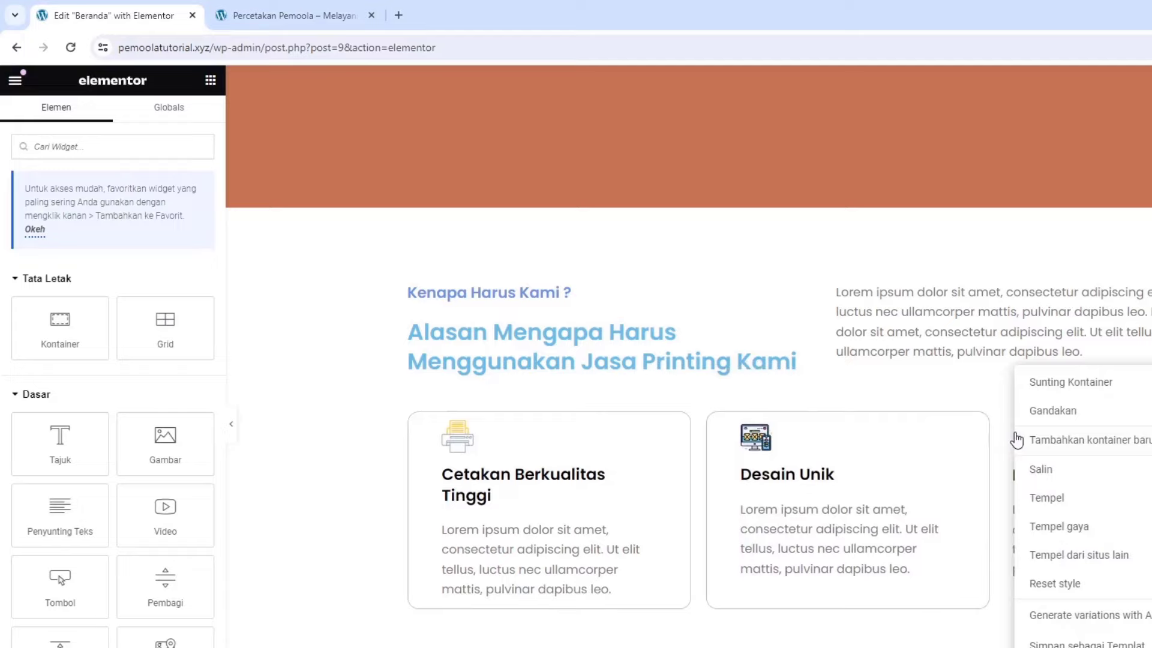
pyautogui.click(1053, 528)
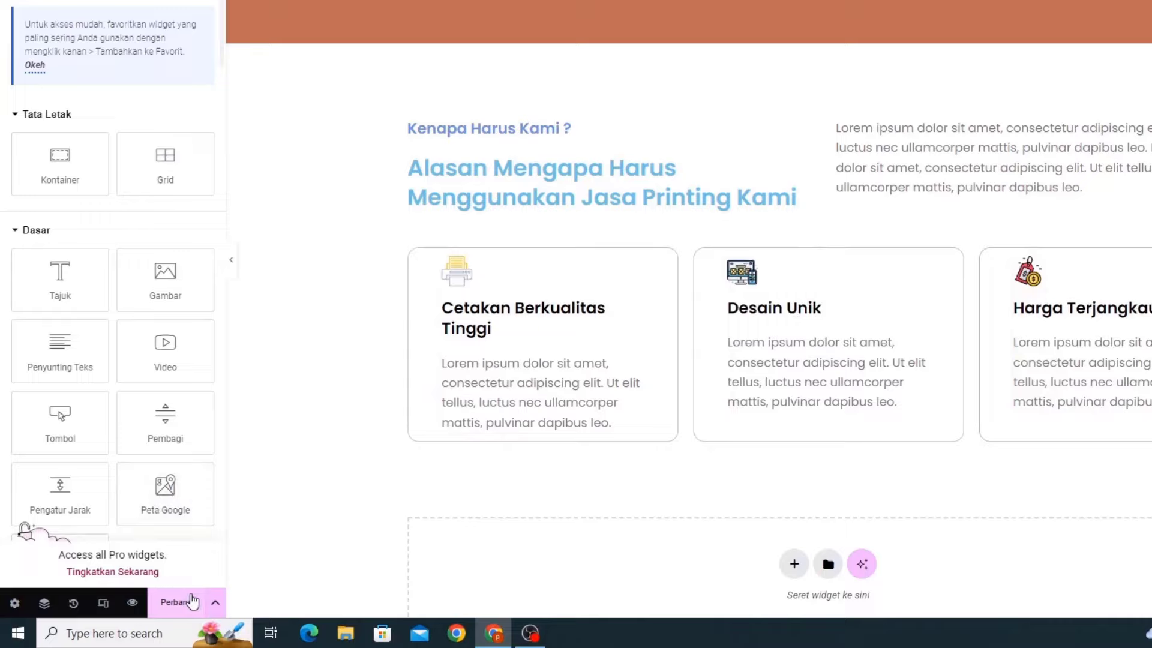
pyautogui.click(191, 602)
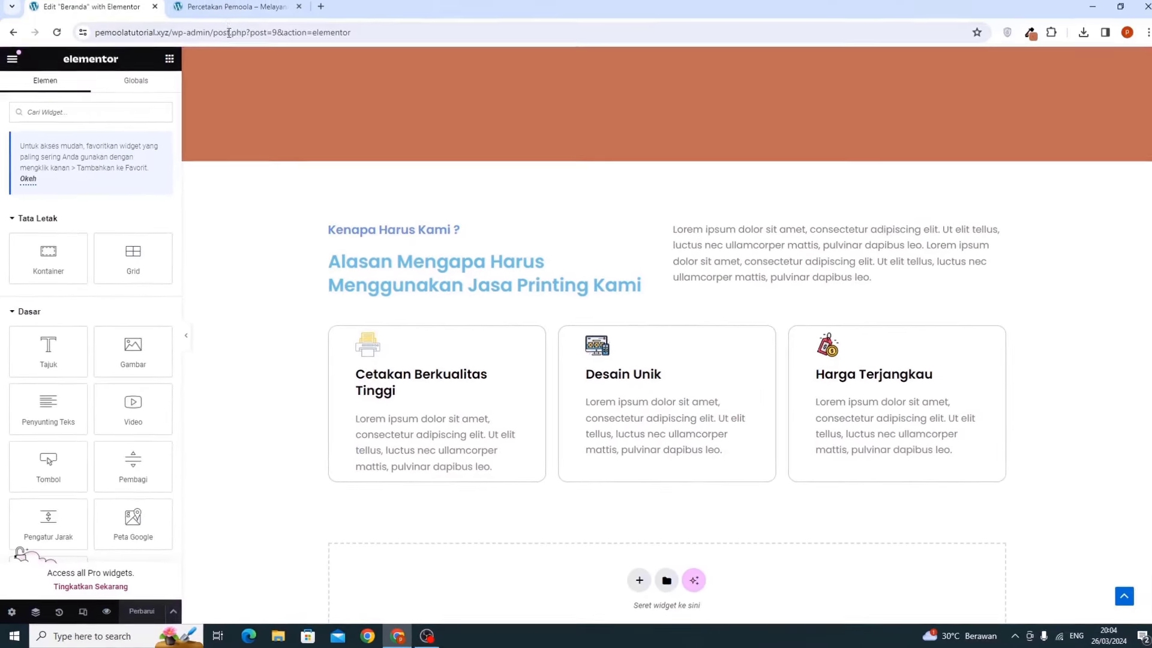
pyautogui.click(221, 14)
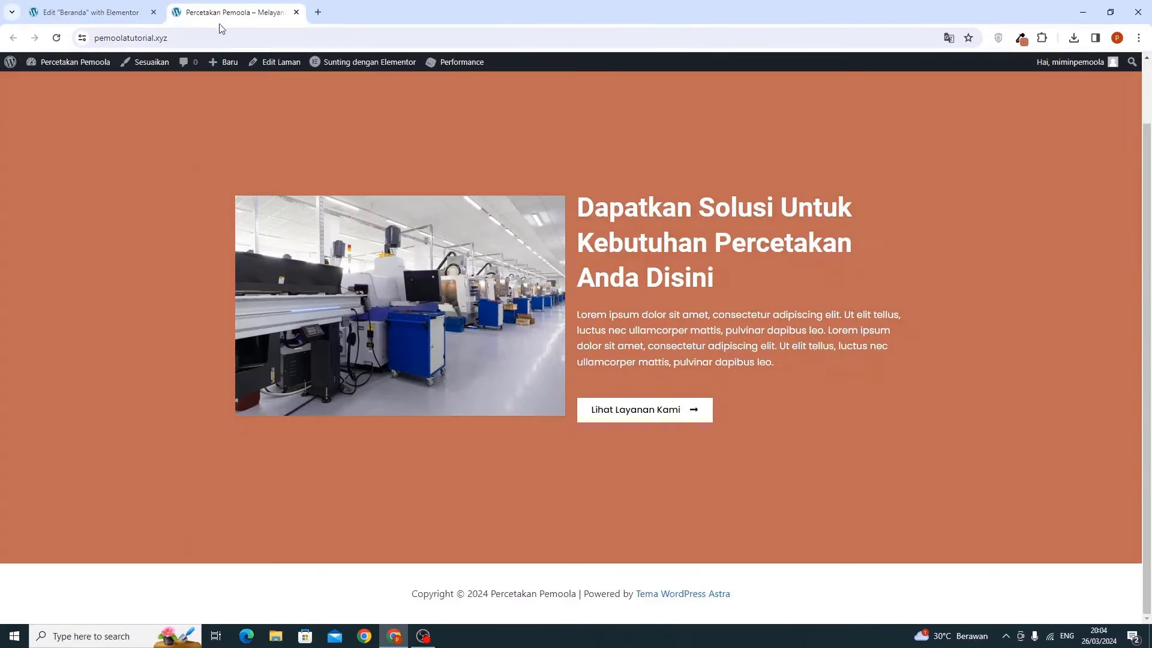
pyautogui.click(57, 38)
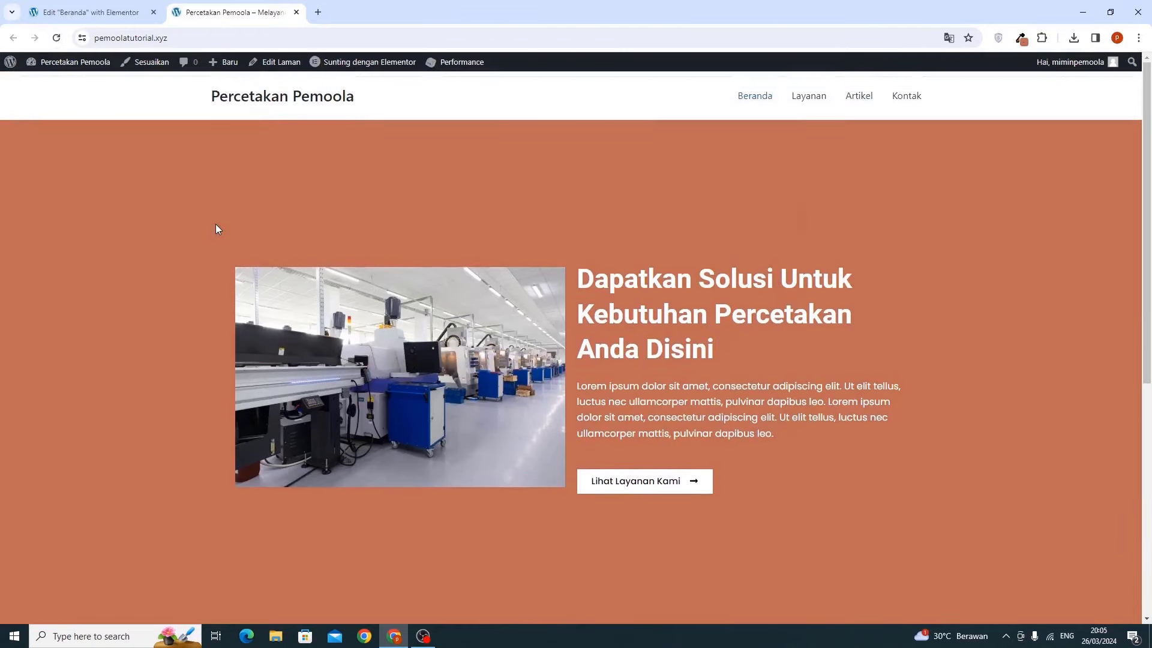
pyautogui.scroll(-4, 216, 228)
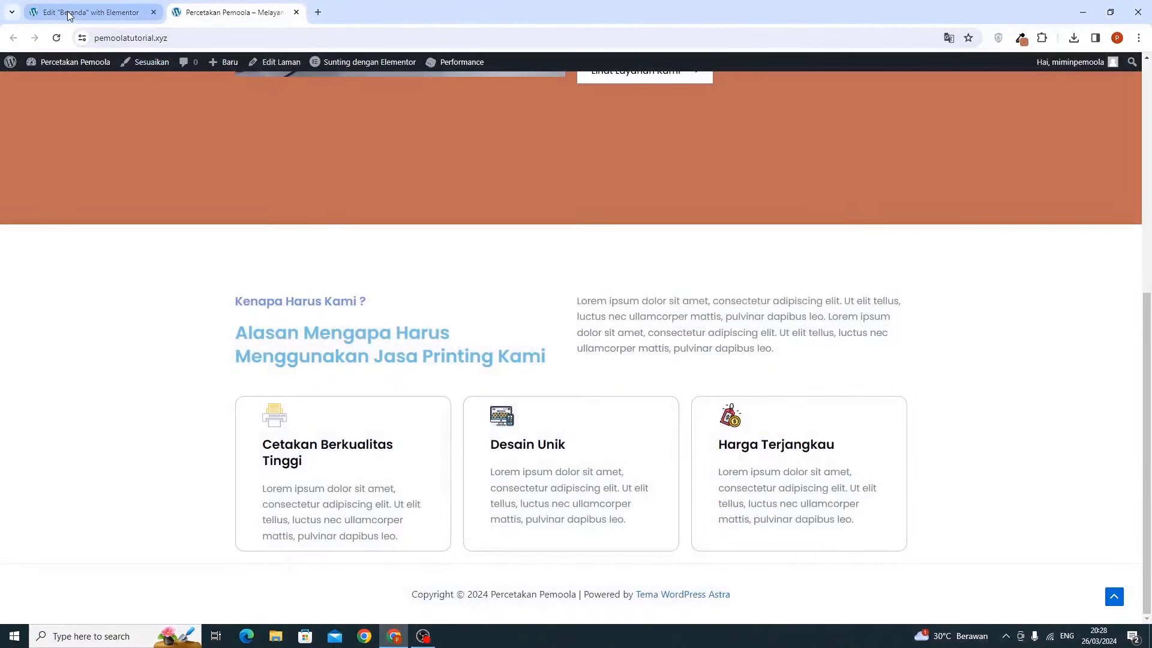
pyautogui.click(68, 13)
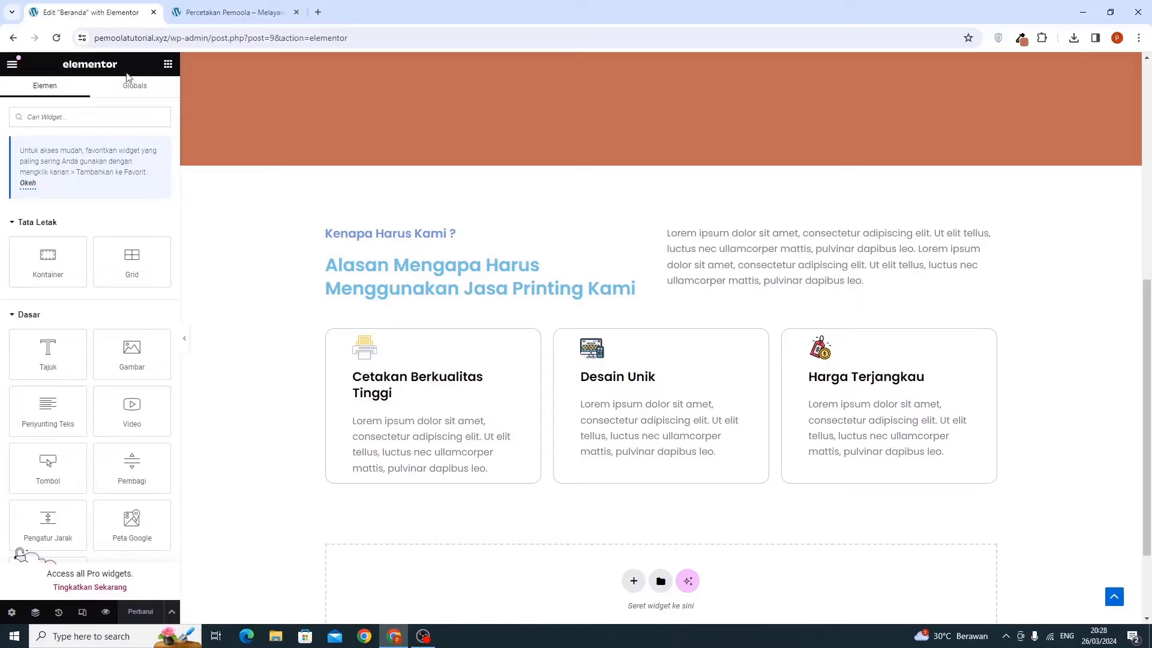
# Insert a Flexbox container with the Direction Column structure beneath the three reason cards
pyautogui.scroll(-2, 440, 445)
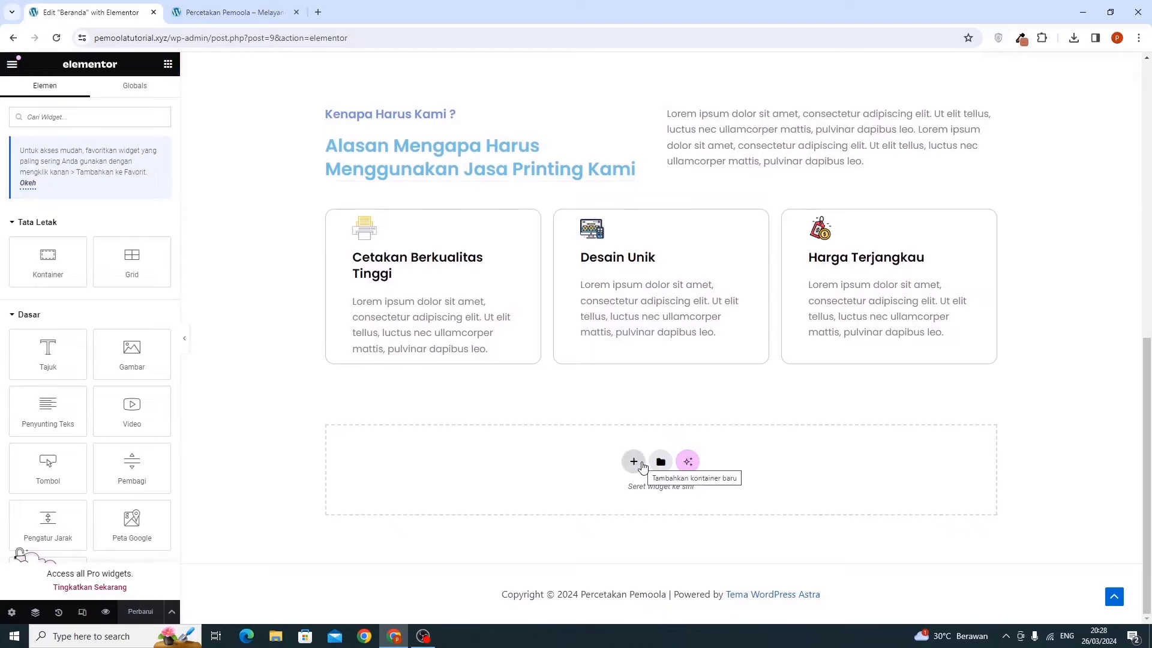
pyautogui.scroll(3, 629, 459)
pyautogui.scroll(-3, 631, 463)
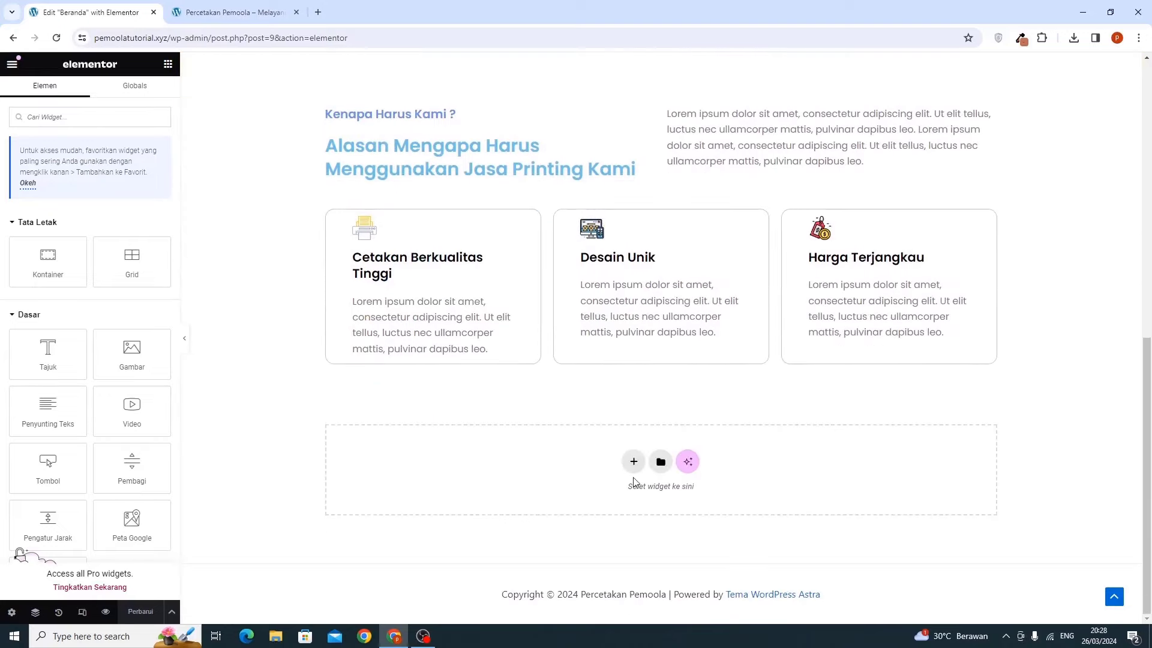
pyautogui.click(633, 464)
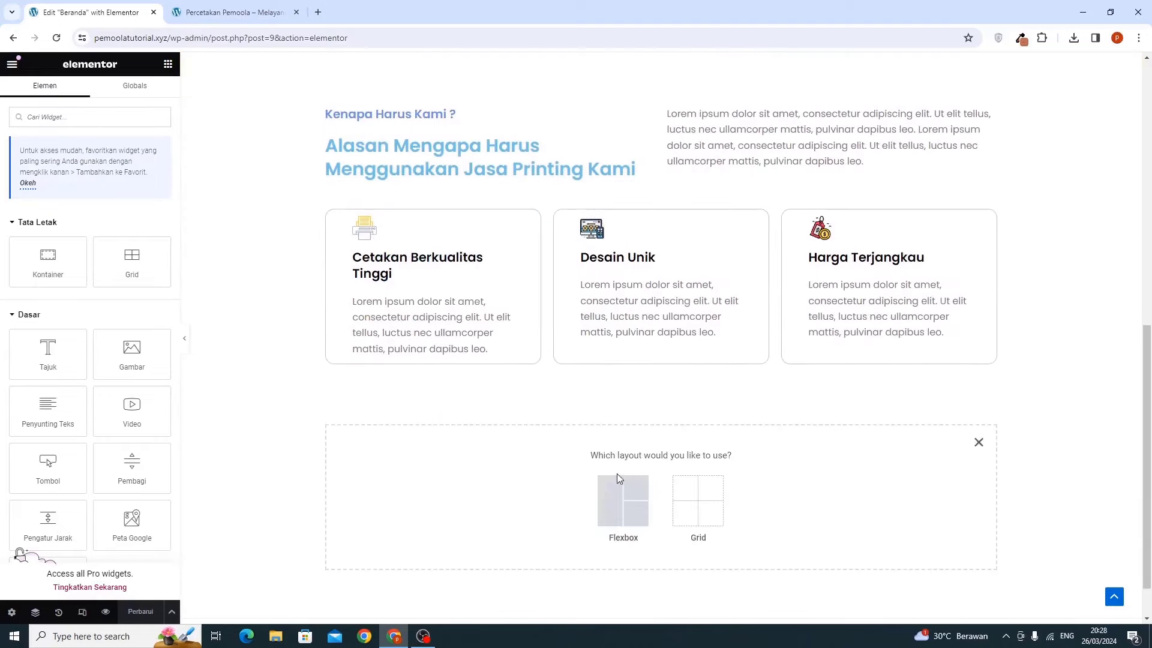
pyautogui.click(612, 509)
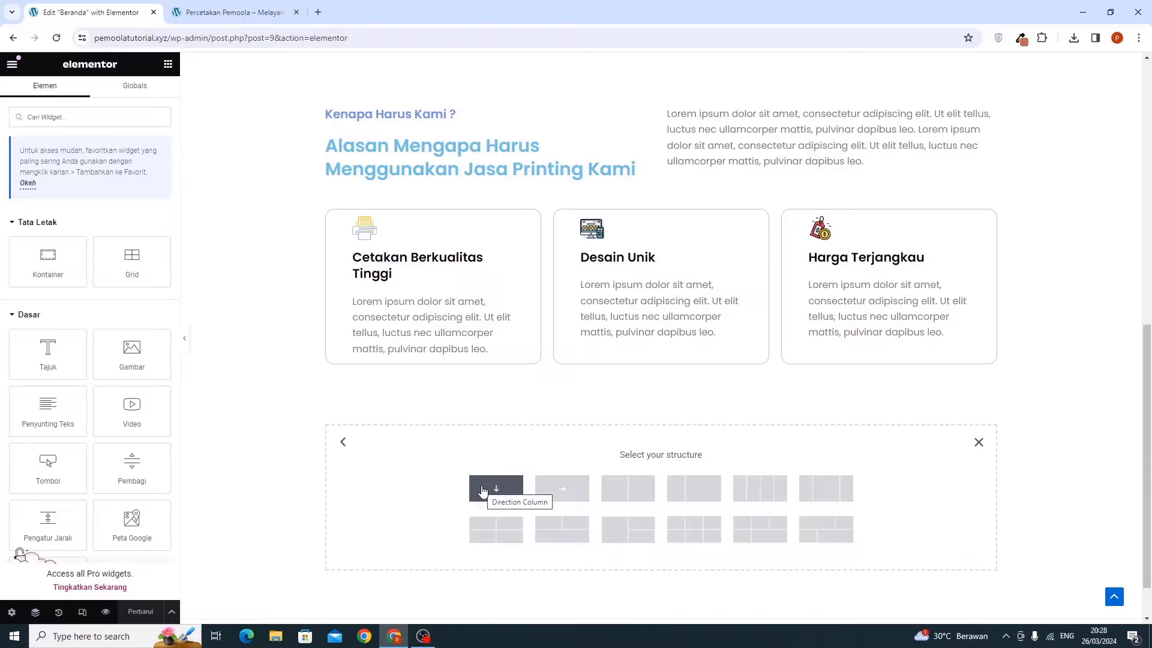
pyautogui.click(483, 491)
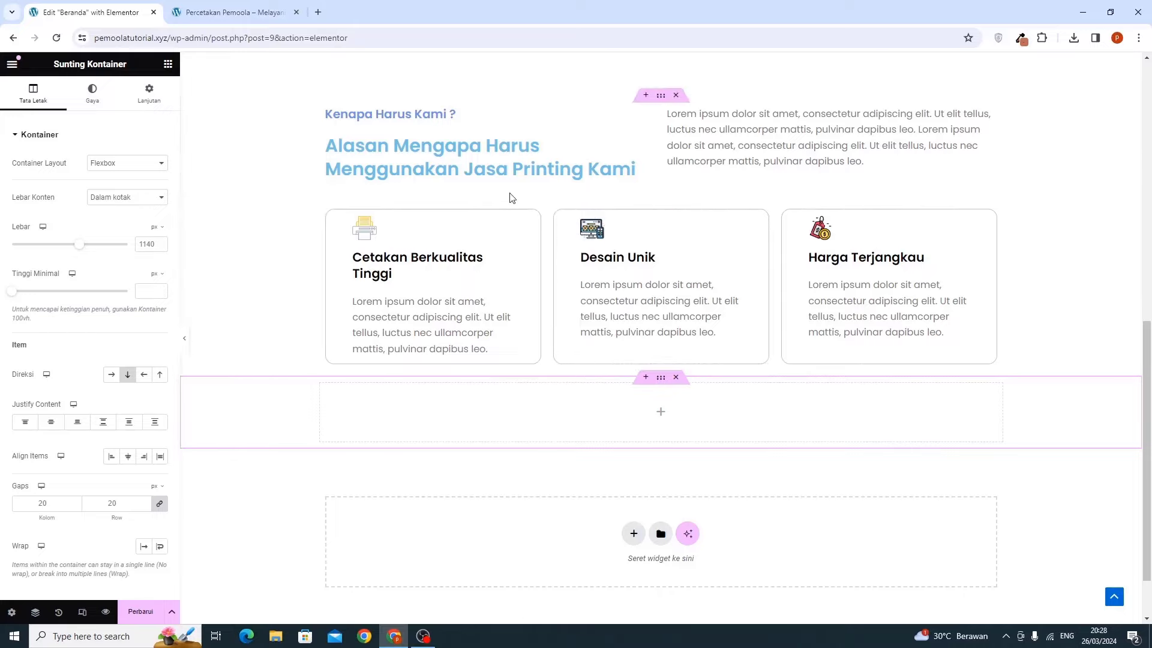
pyautogui.scroll(6, 510, 198)
pyautogui.scroll(-5, 513, 194)
# Set the 'Alasan Mengapa Harus Menggunakan Jasa Printing Kami' heading's text colour to black (#000000)
pyautogui.scroll(3, 528, 204)
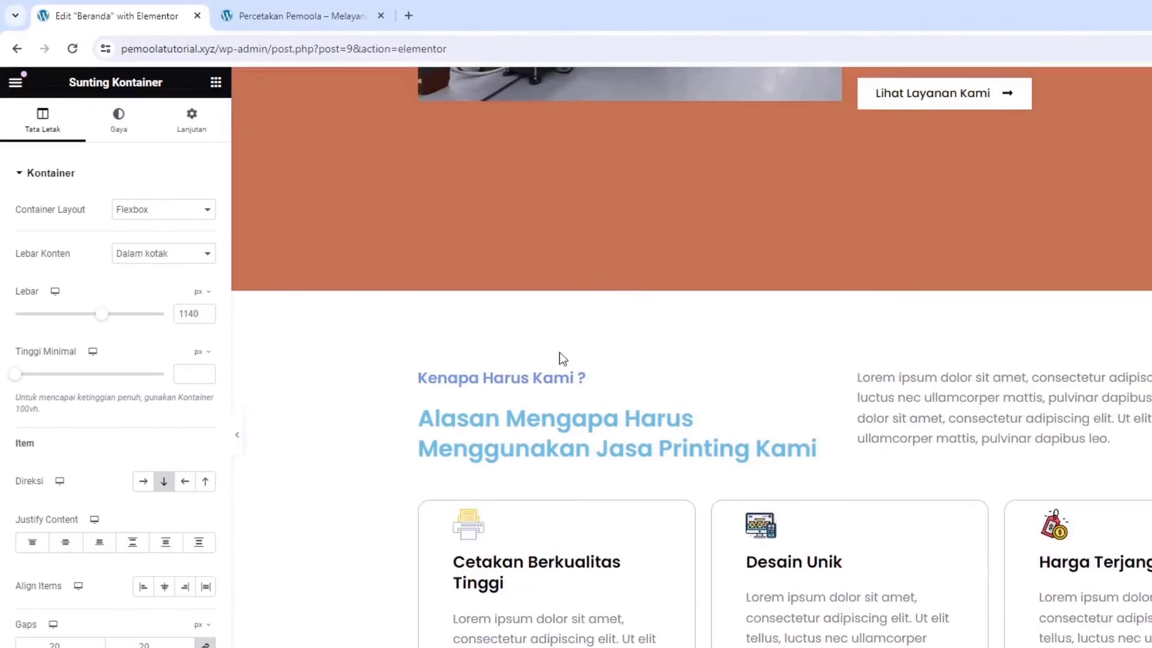
pyautogui.click(429, 333)
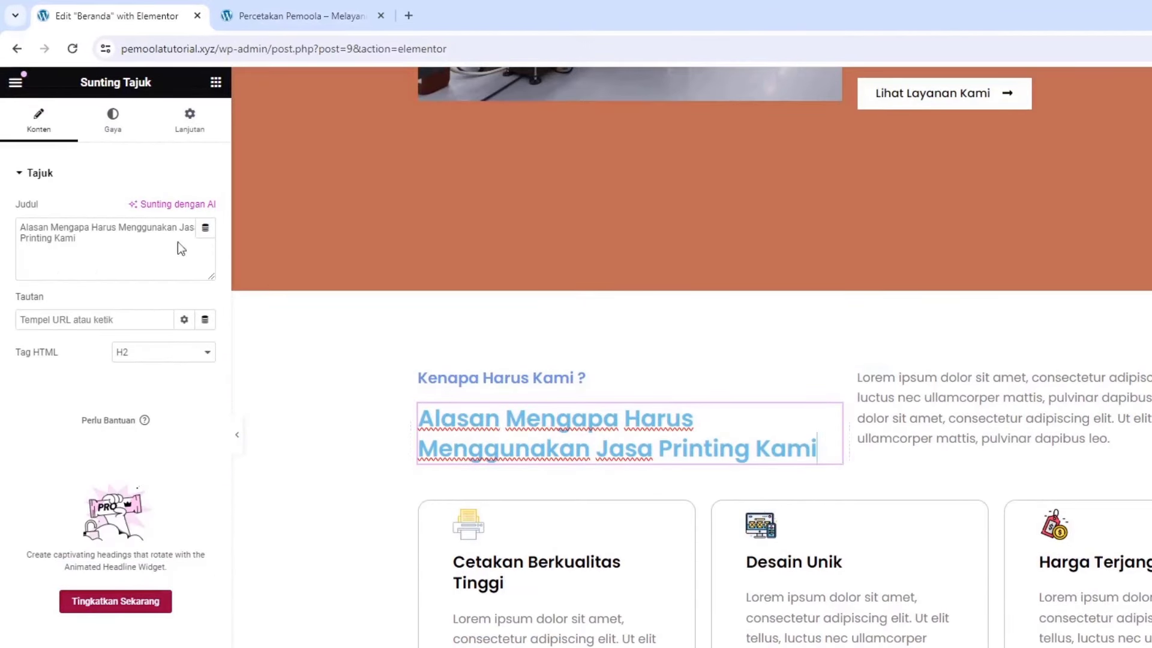
pyautogui.click(105, 134)
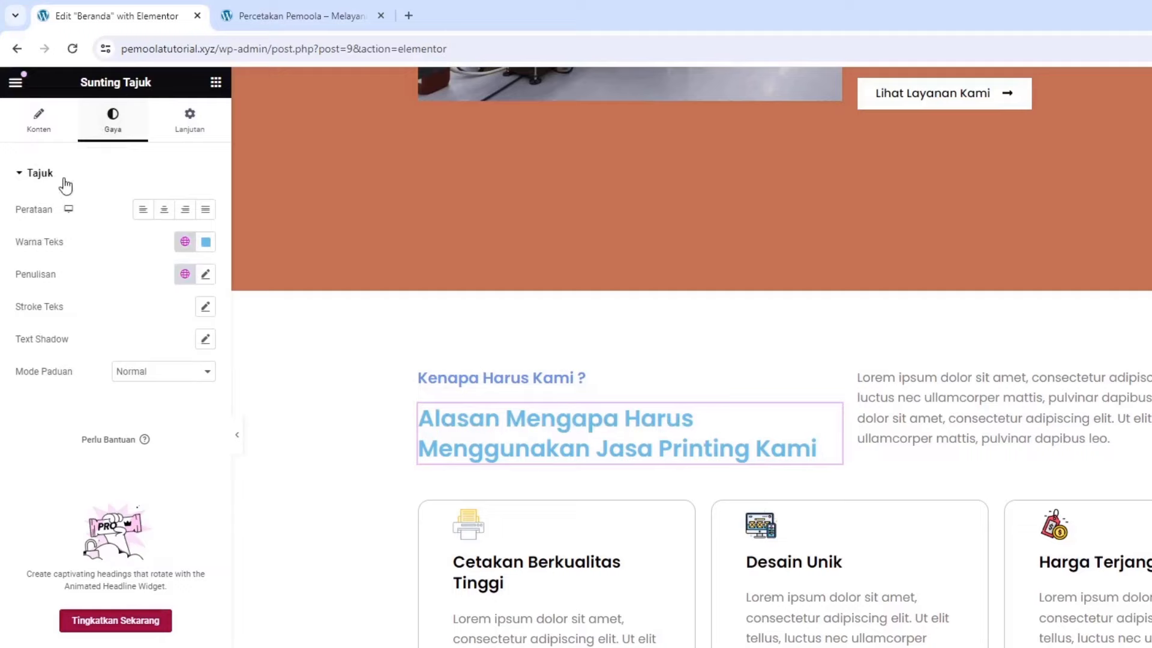
pyautogui.click(206, 243)
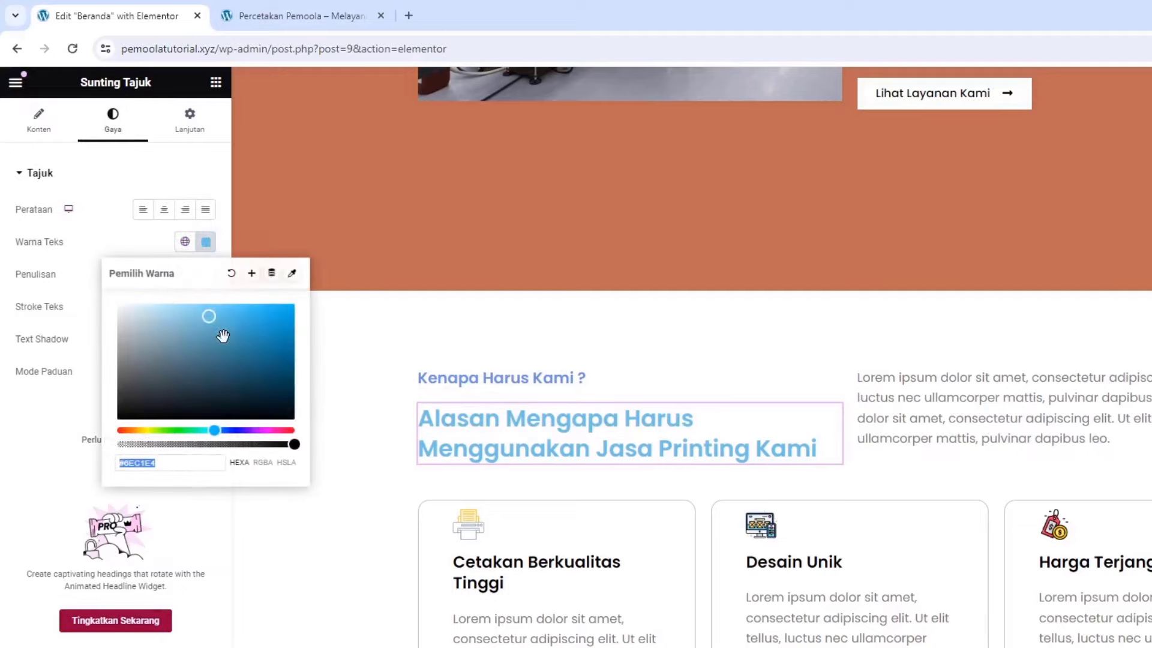
pyautogui.moveTo(211, 316); pyautogui.dragTo(279, 419)
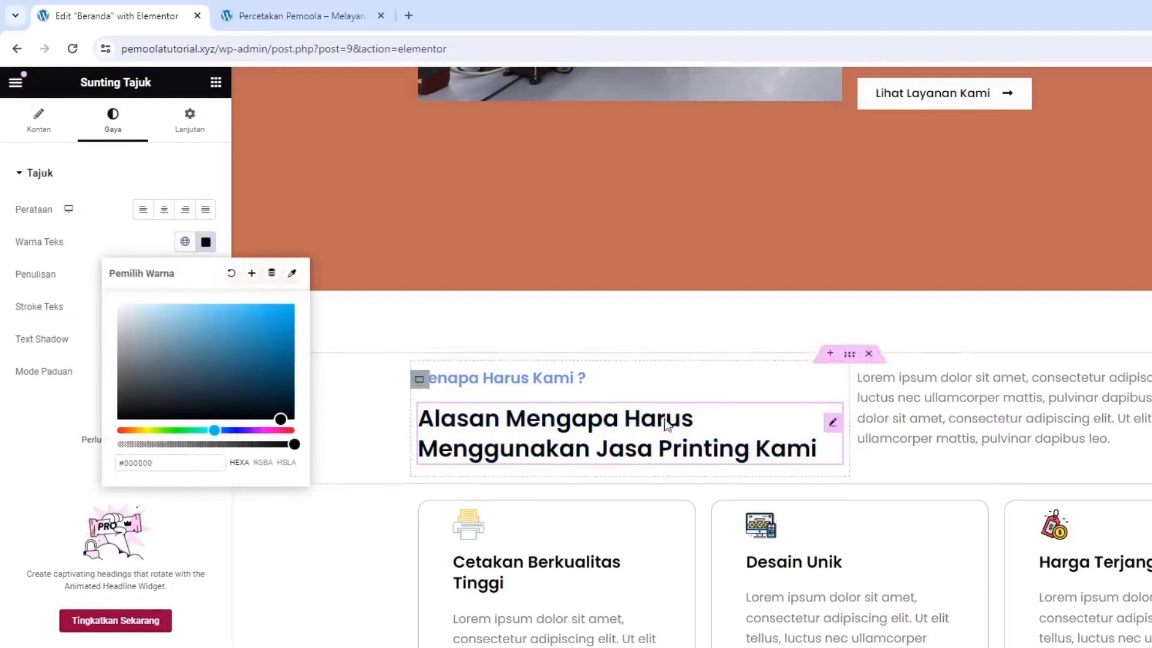
# Paste a copy of the heading into the new container and retitle it 'Layanan Kami'
pyautogui.rightClick(830, 428)
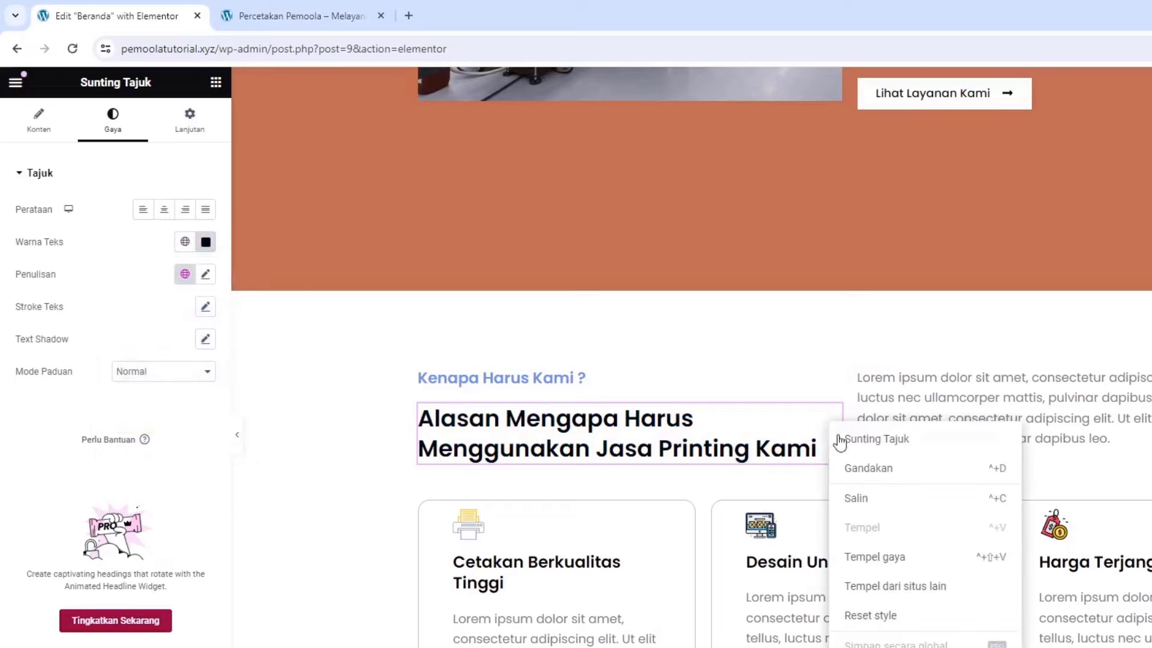
pyautogui.click(858, 501)
pyautogui.scroll(-5, 793, 490)
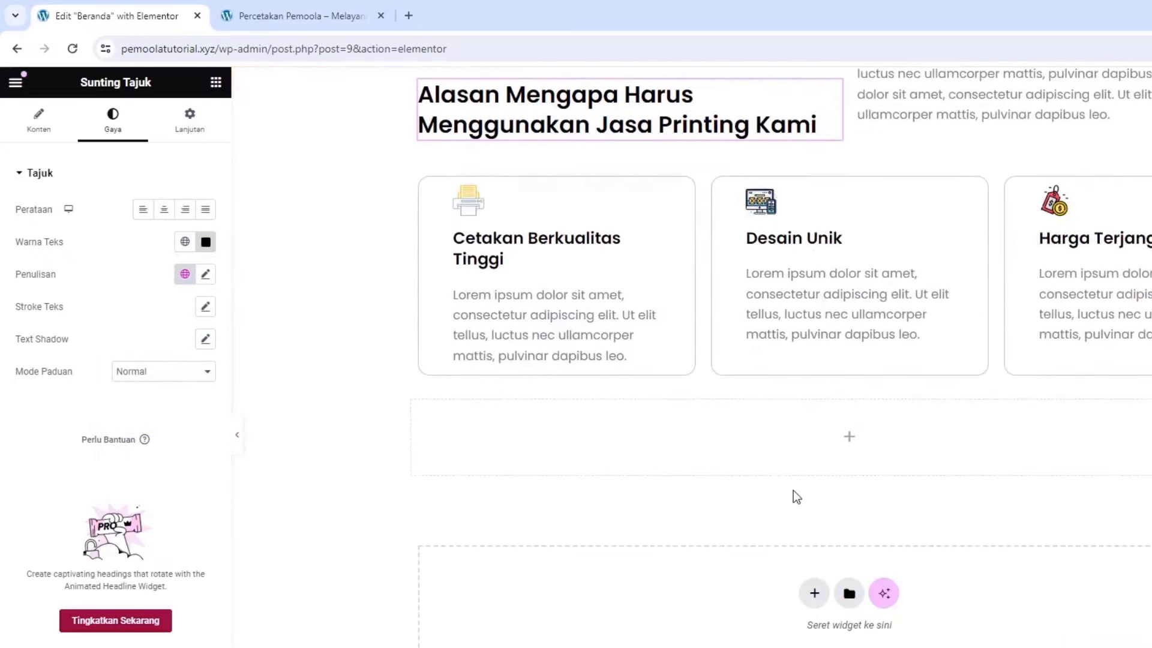
pyautogui.rightClick(745, 447)
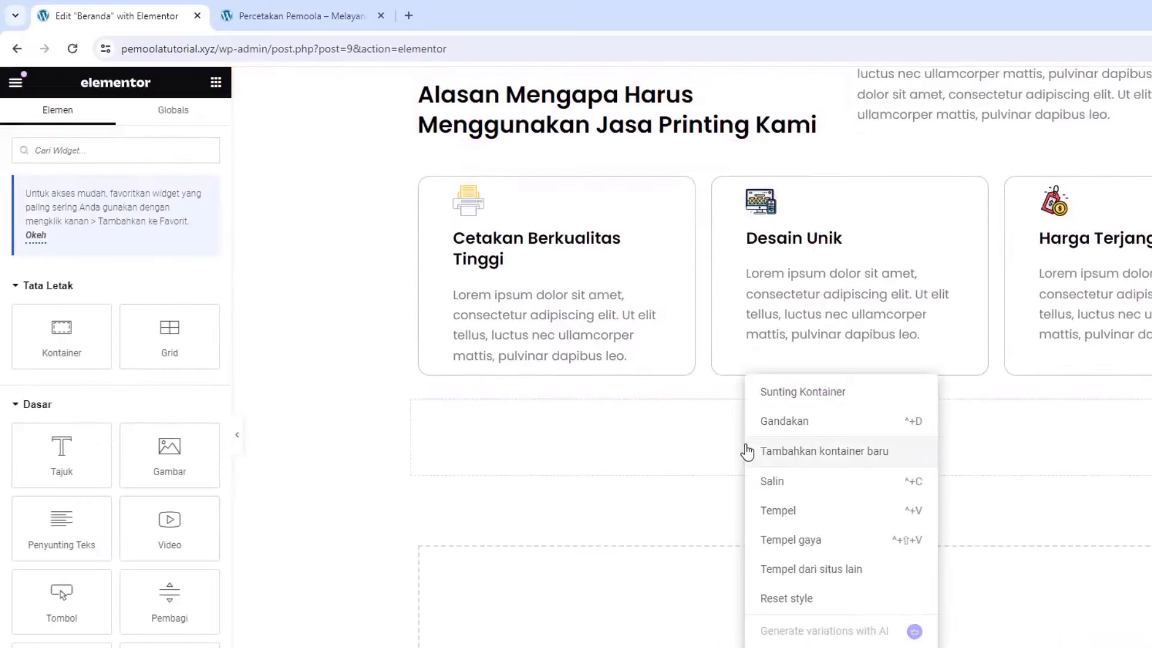
pyautogui.click(788, 509)
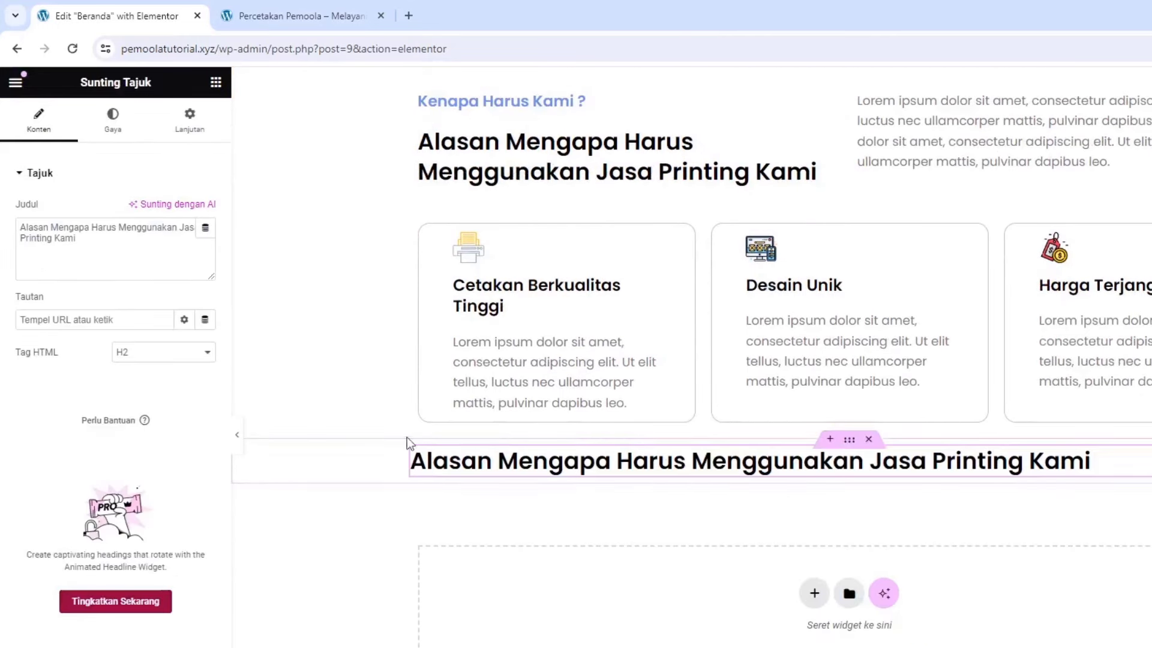
pyautogui.tripleClick(83, 248)
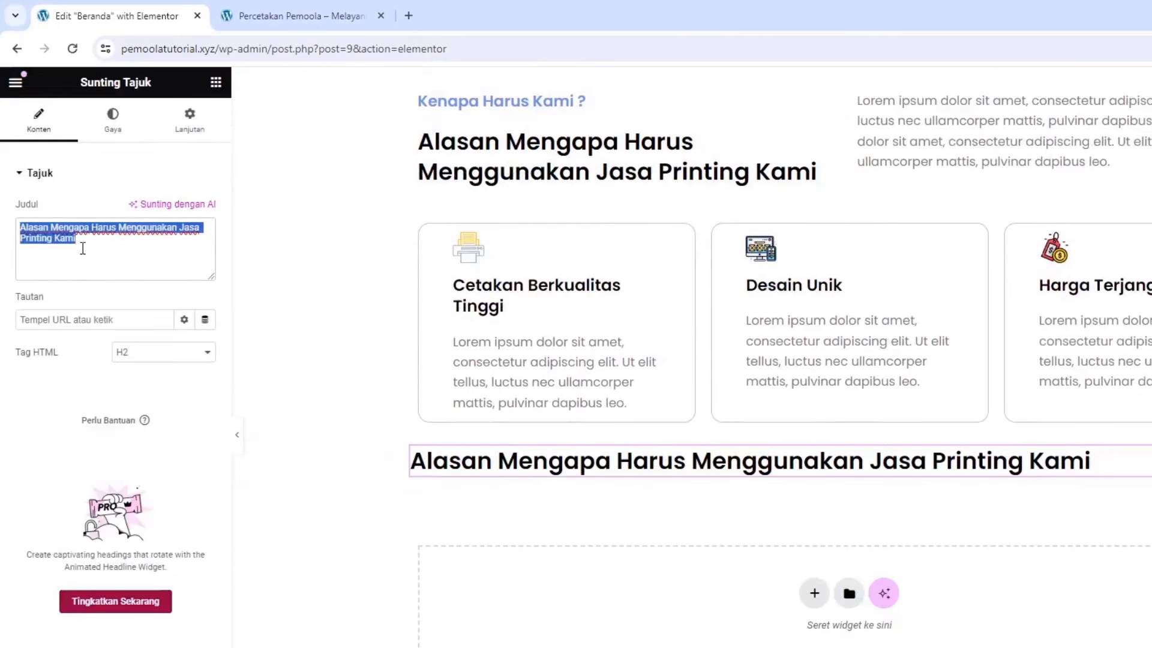
pyautogui.write('Laa')
pyautogui.press('BackSpace')
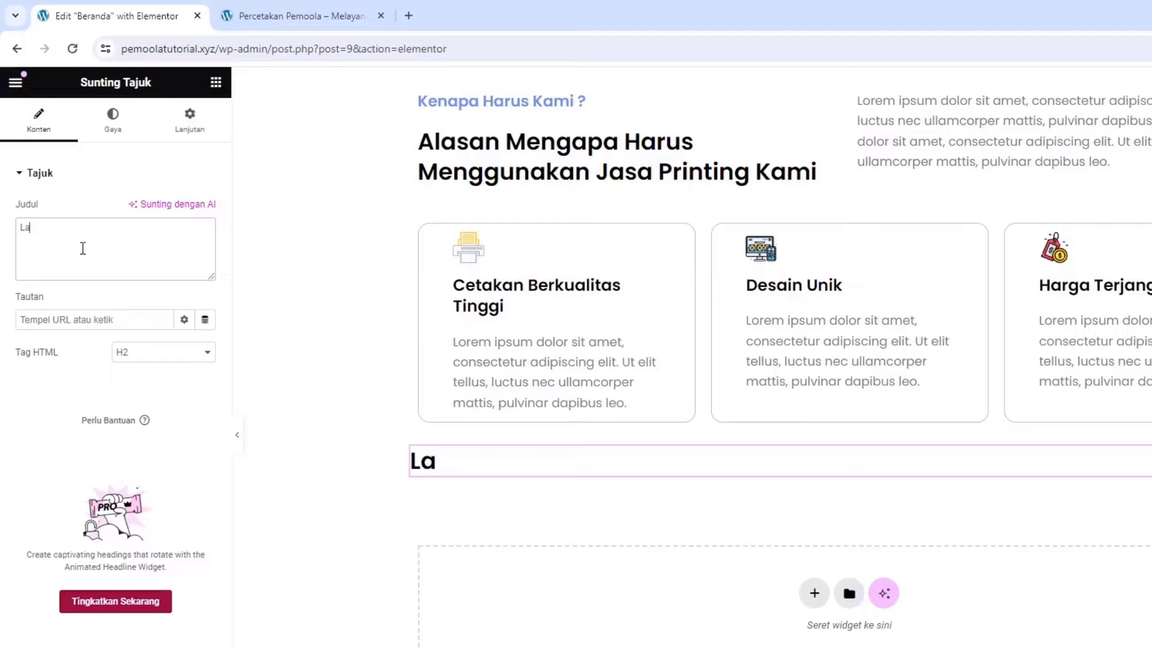
pyautogui.write('yanan Kami')
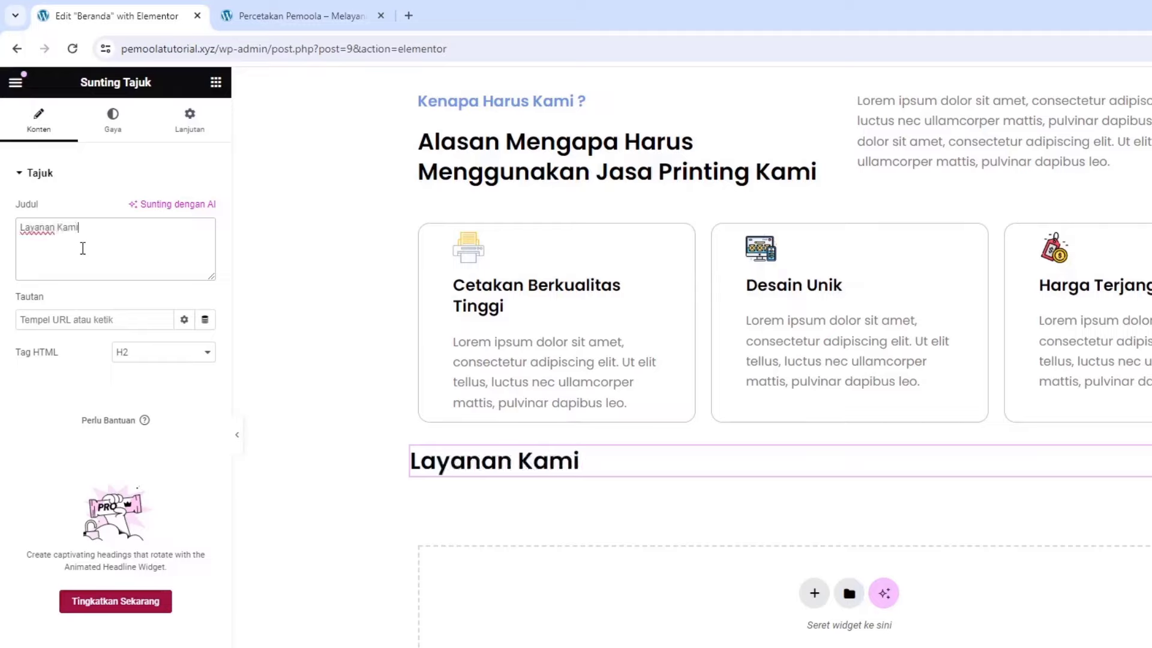
# Centre the Layanan Kami heading and give its container a 5% top margin
pyautogui.click(114, 140)
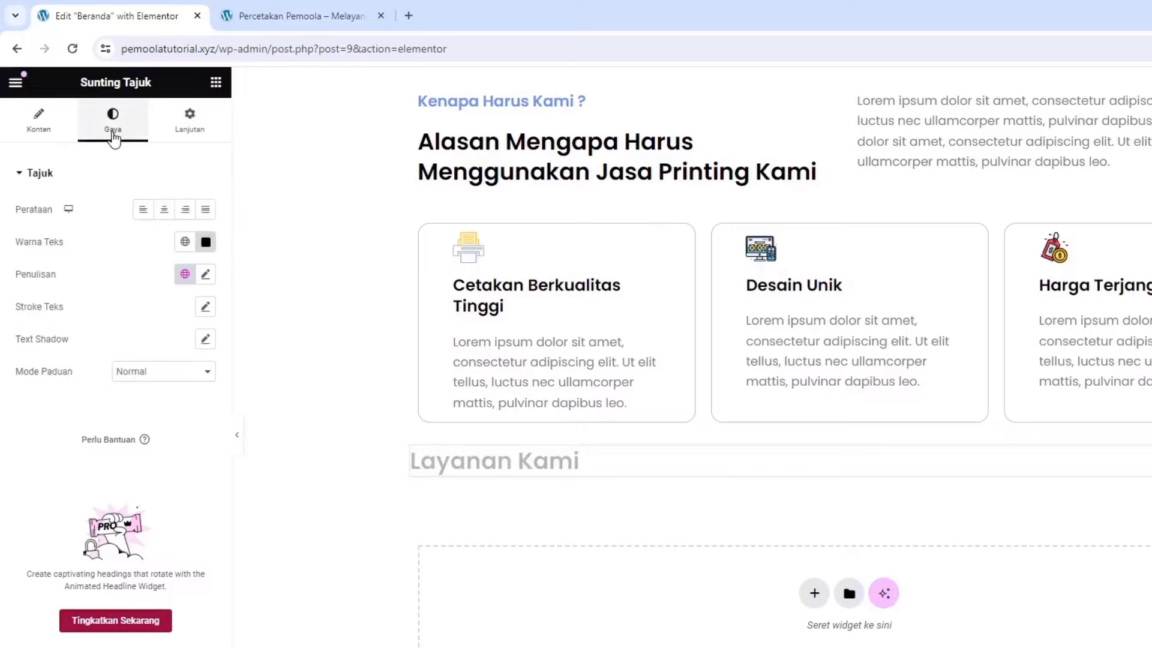
pyautogui.click(162, 210)
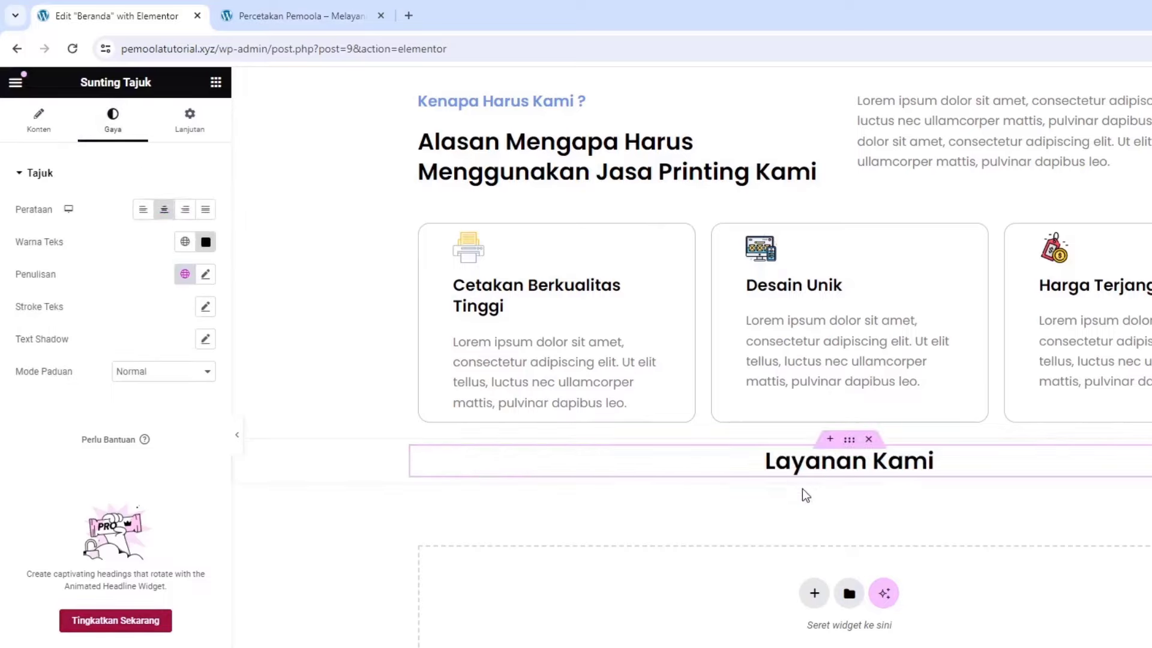
pyautogui.click(848, 442)
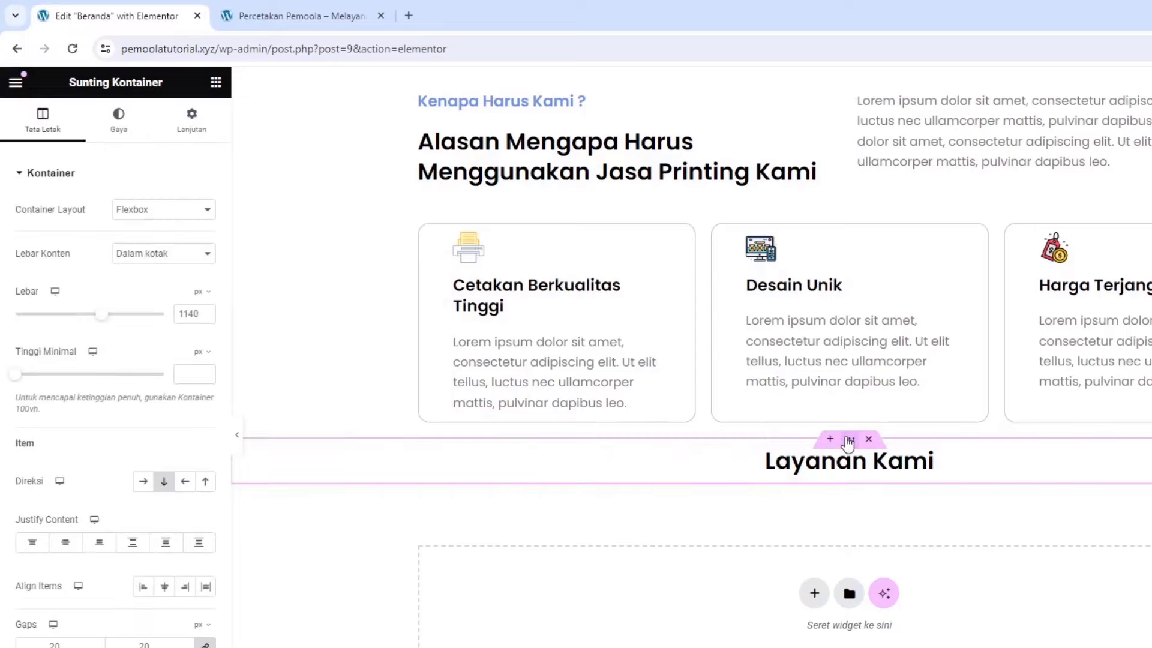
pyautogui.click(193, 133)
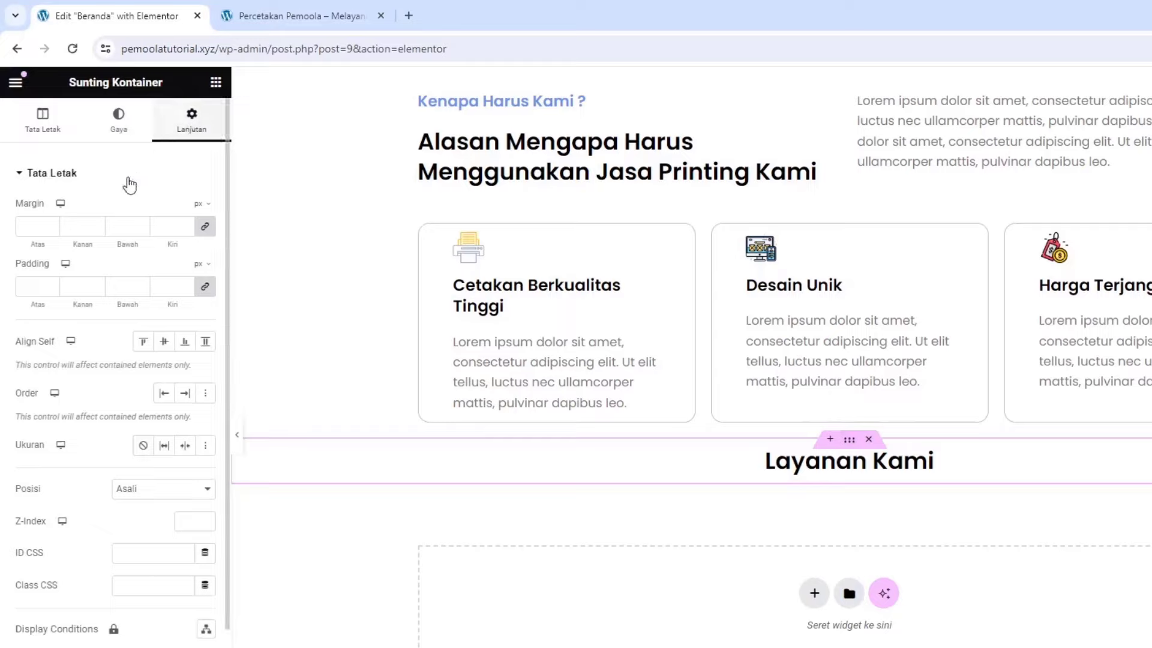
pyautogui.click(206, 227)
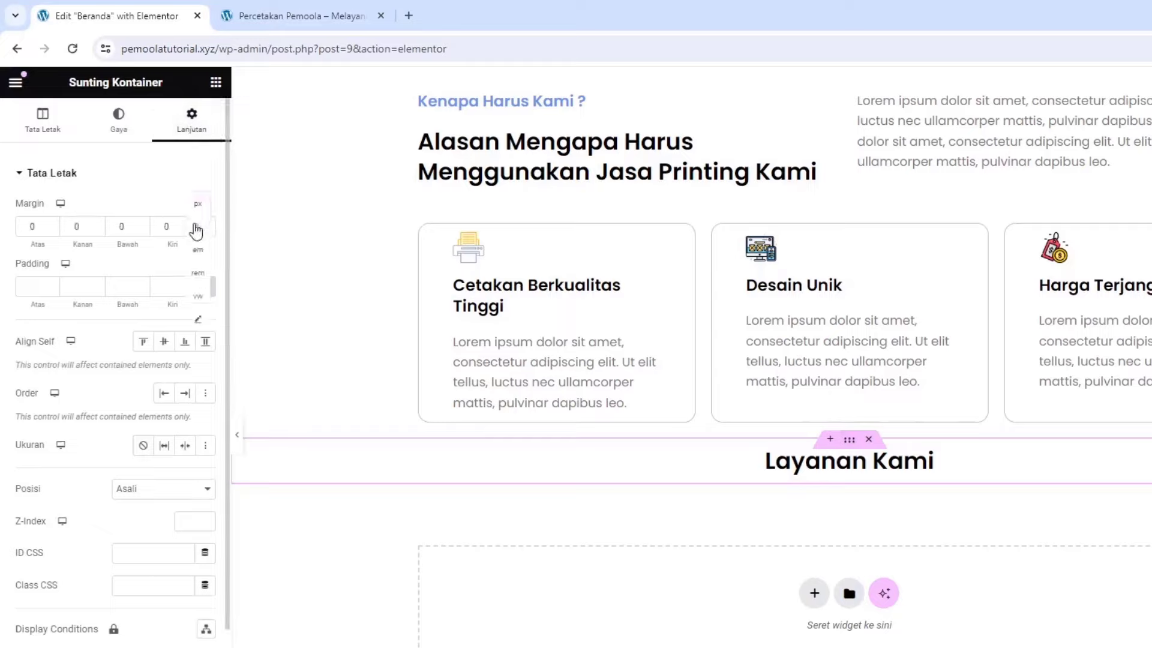
pyautogui.click(196, 229)
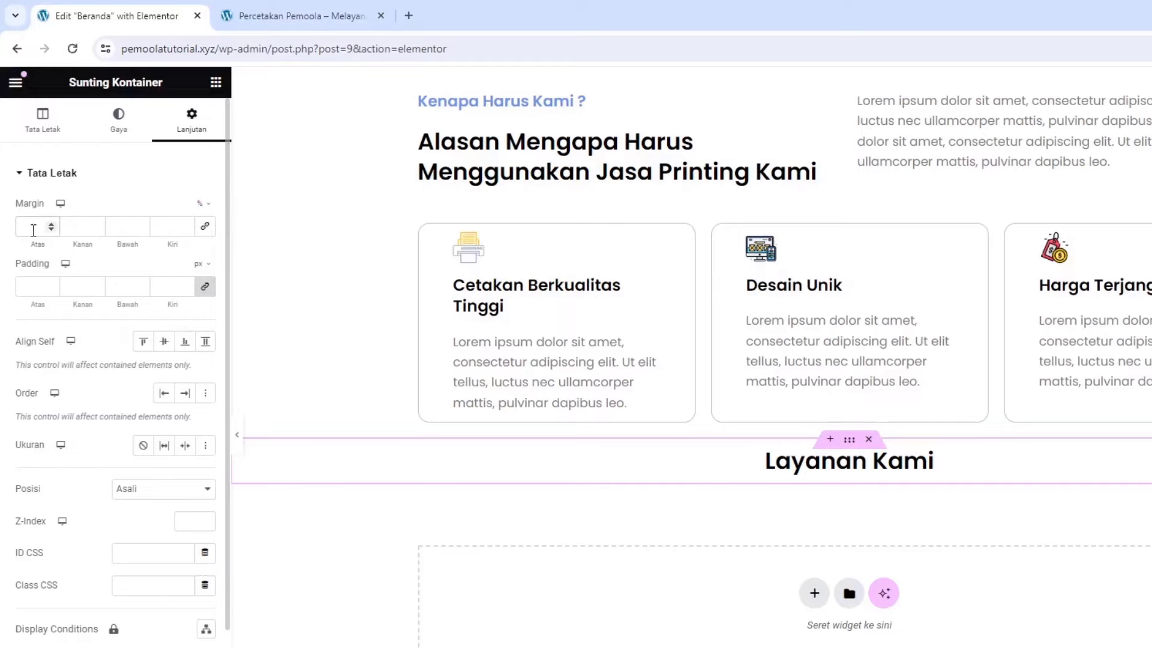
pyautogui.write('5')
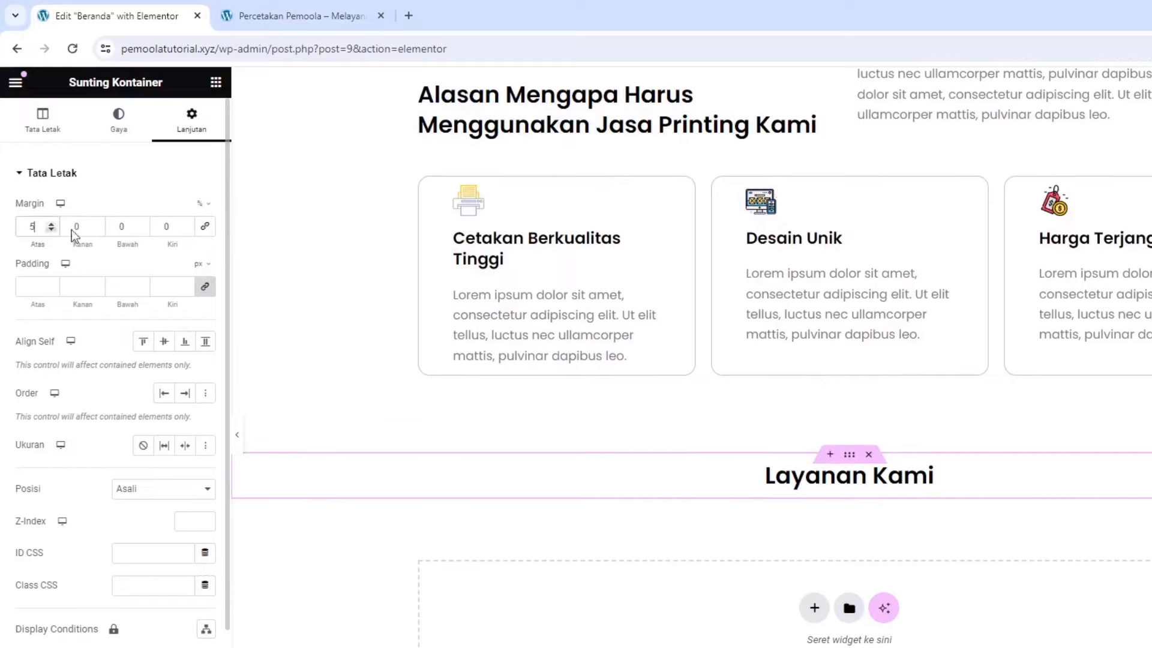
# Add a Text Editor paragraph under Layanan Kami and paste its Lorem ipsum text a second time
pyautogui.click(214, 84)
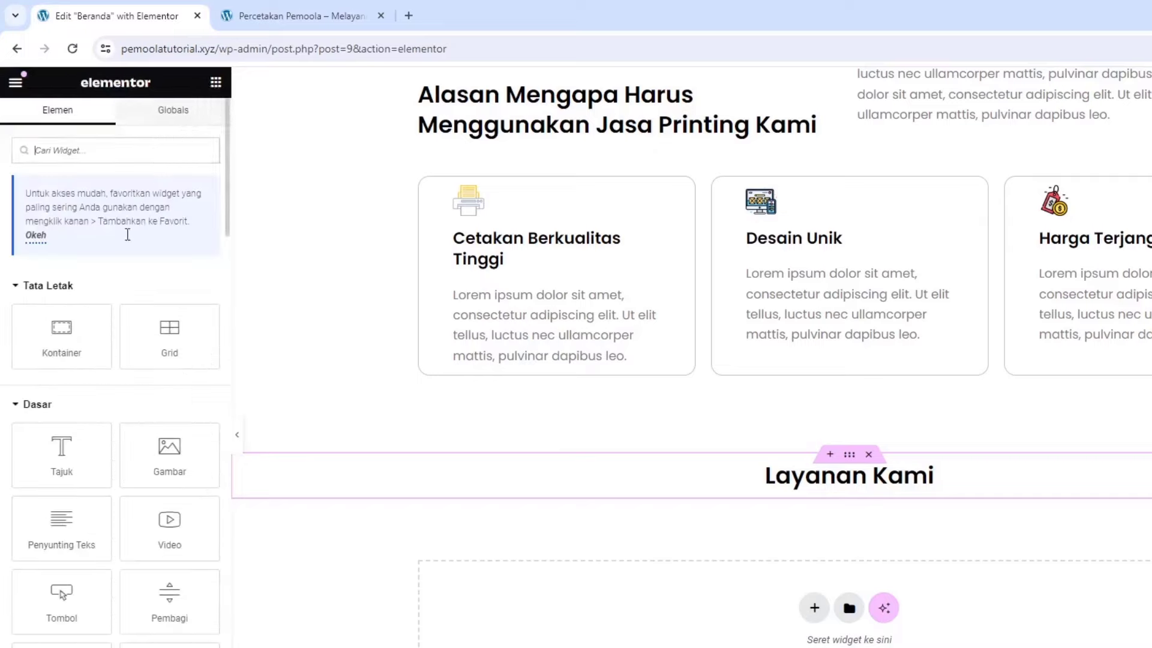
pyautogui.moveTo(63, 527); pyautogui.dragTo(837, 490)
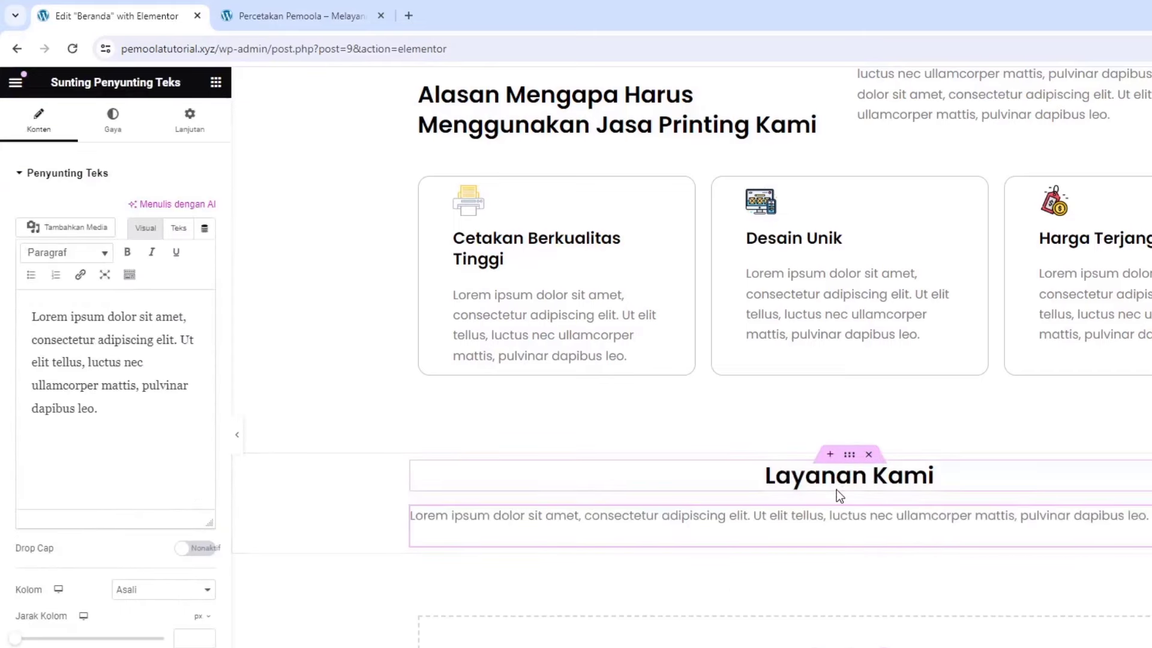
pyautogui.moveTo(118, 408); pyautogui.dragTo(30, 308)
pyautogui.click(128, 418)
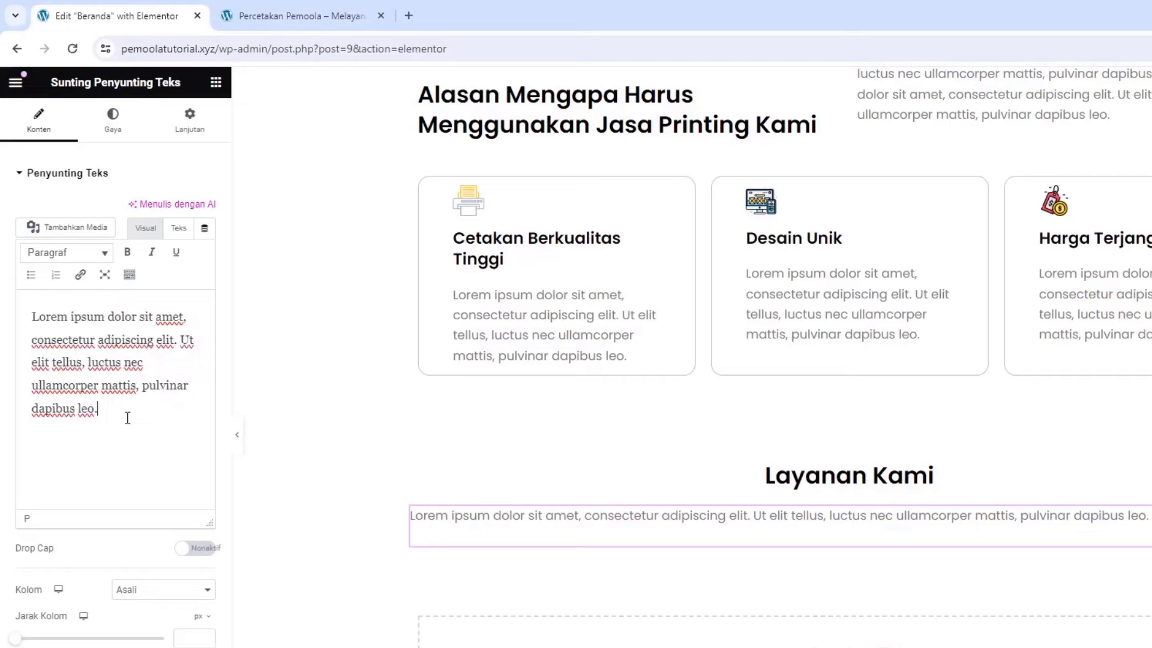
pyautogui.hotkey('ctrl', 'a')
pyautogui.hotkey('ctrl', 'c')
pyautogui.click(127, 418)
pyautogui.hotkey('ctrl', 'v')
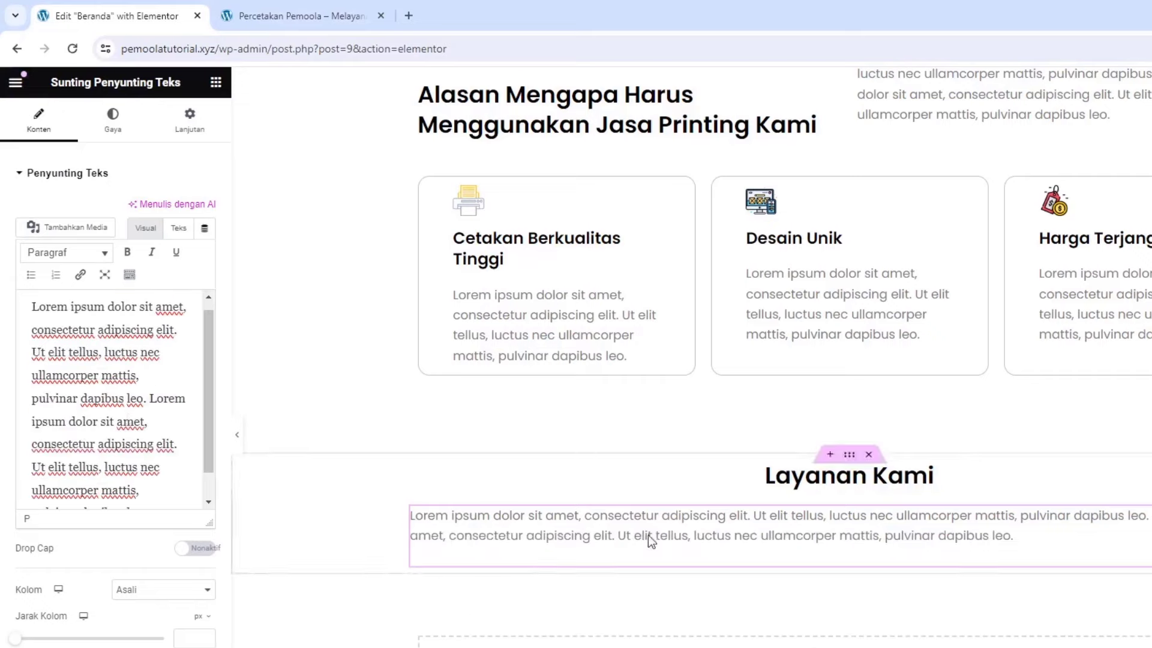
# Centre-align the Lorem ipsum paragraph text
pyautogui.click(120, 128)
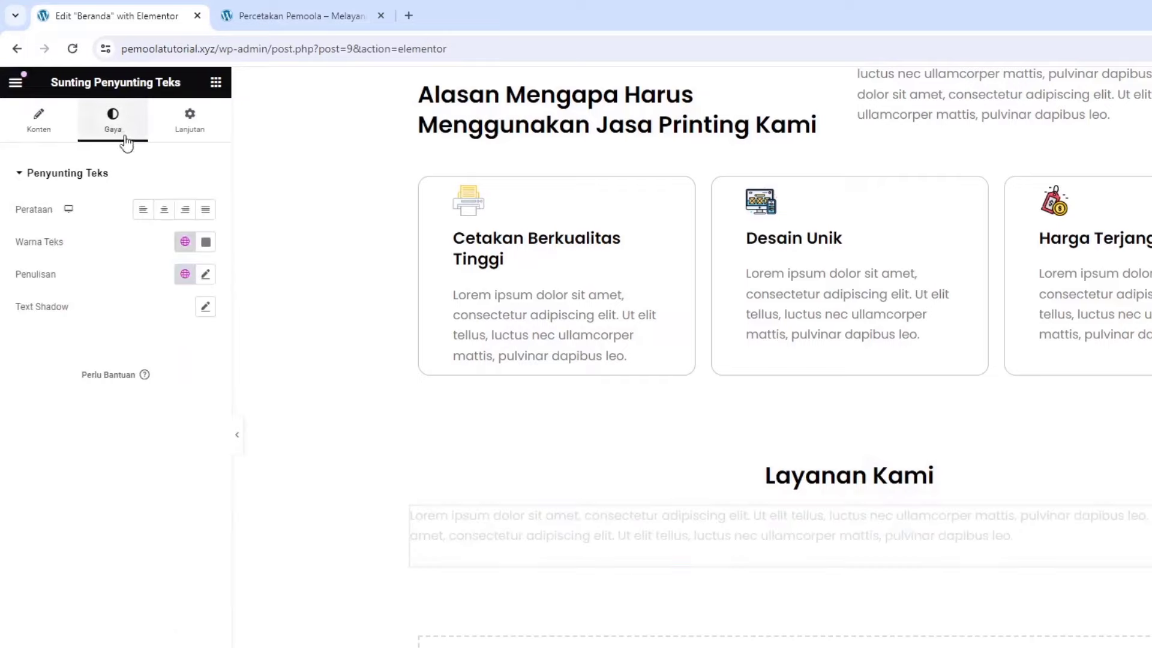
pyautogui.click(162, 211)
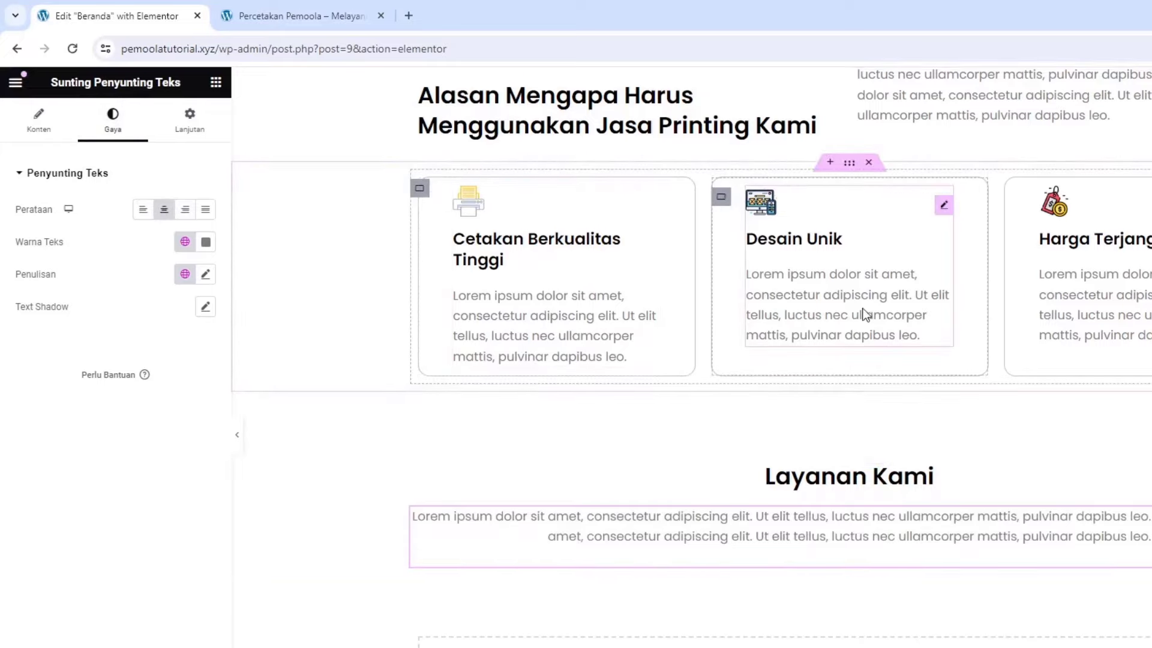
pyautogui.scroll(1, 864, 276)
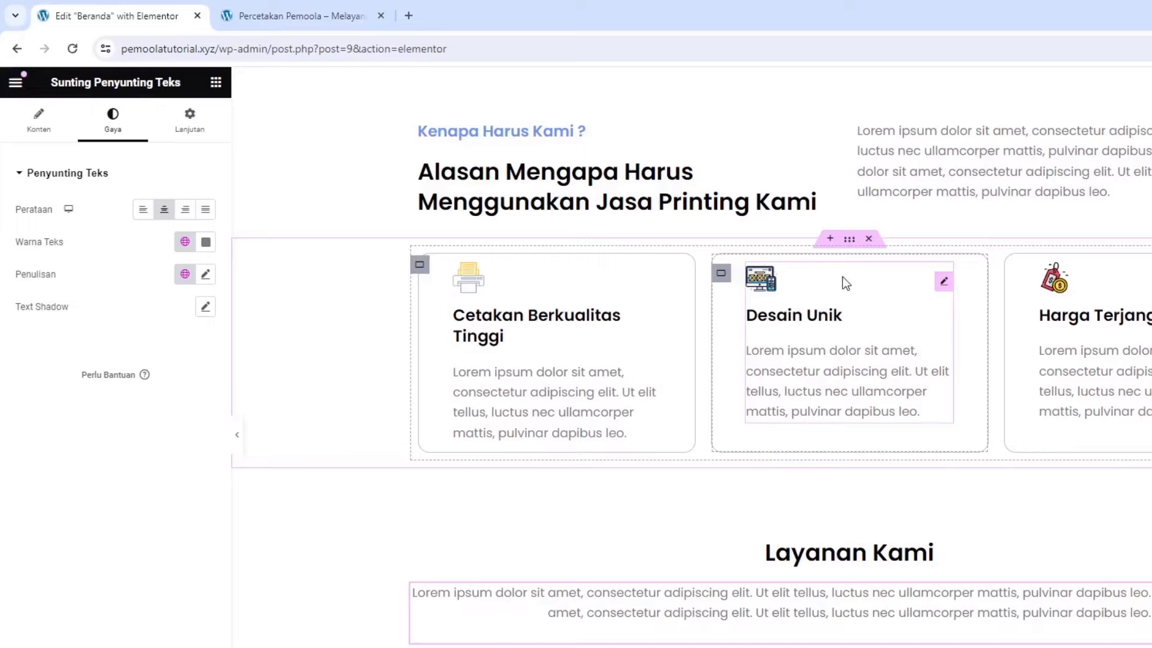
# Copy the reason cards container and paste it into the empty area below the paragraph
pyautogui.rightClick(845, 246)
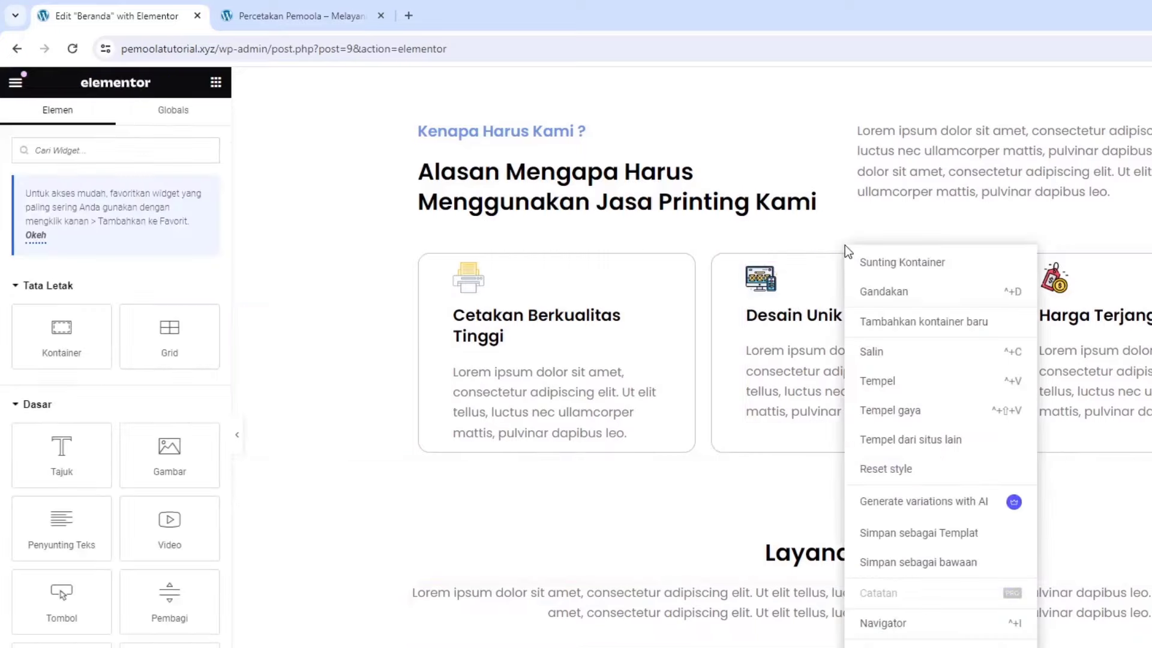
pyautogui.click(880, 358)
pyautogui.scroll(-2, 866, 351)
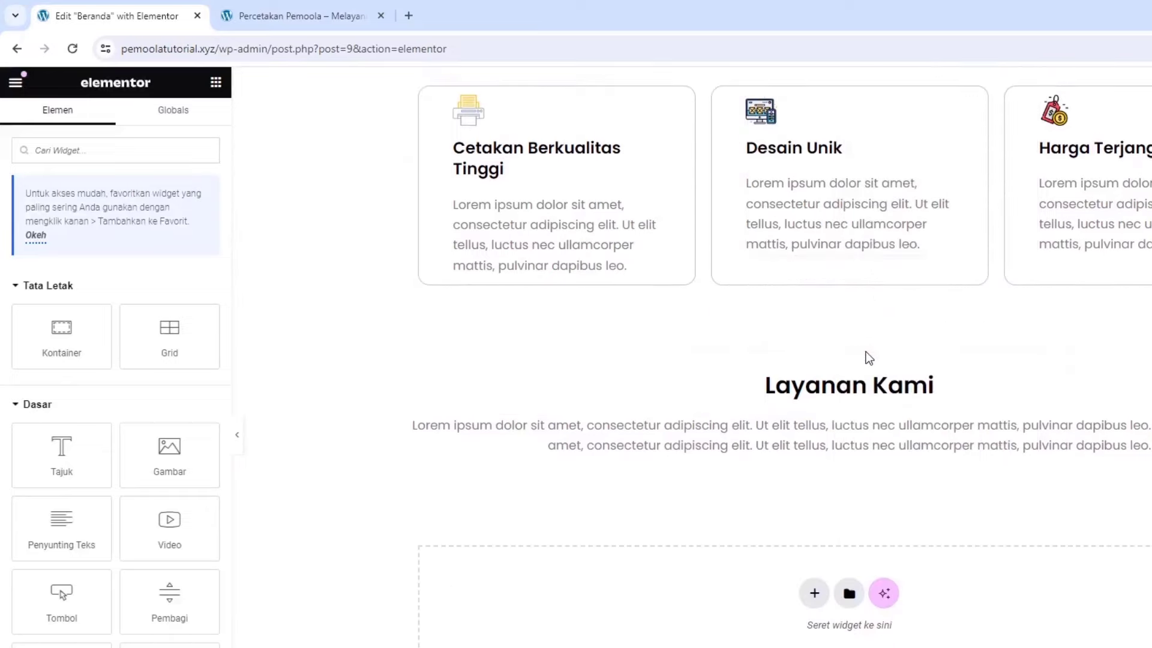
pyautogui.rightClick(575, 591)
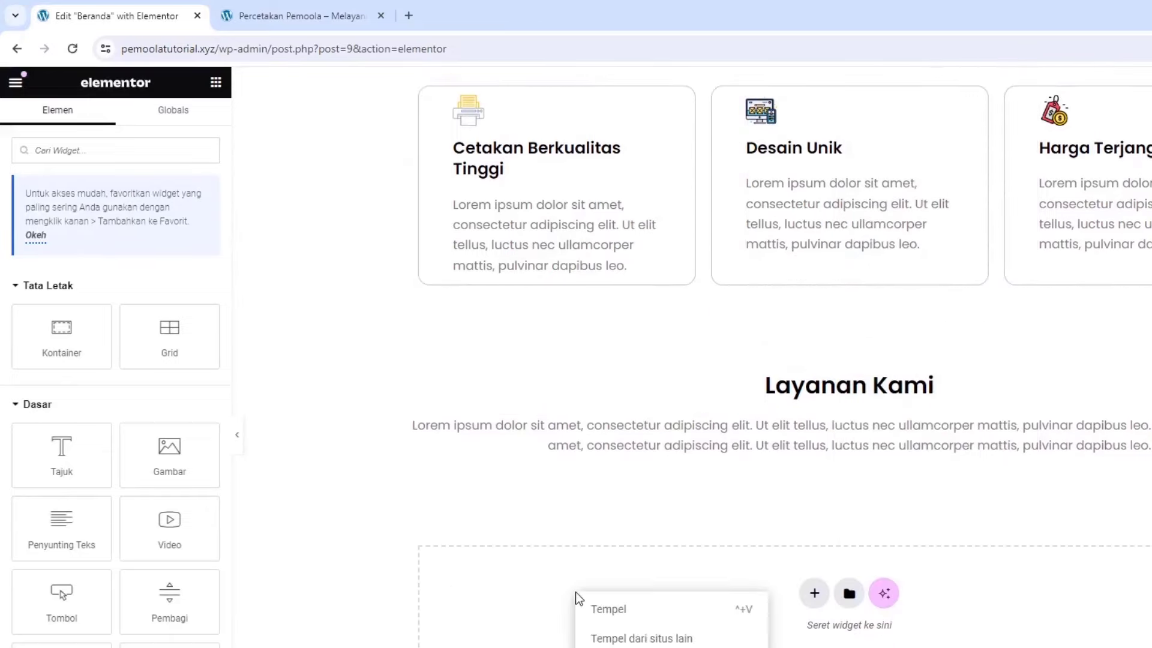
pyautogui.click(602, 609)
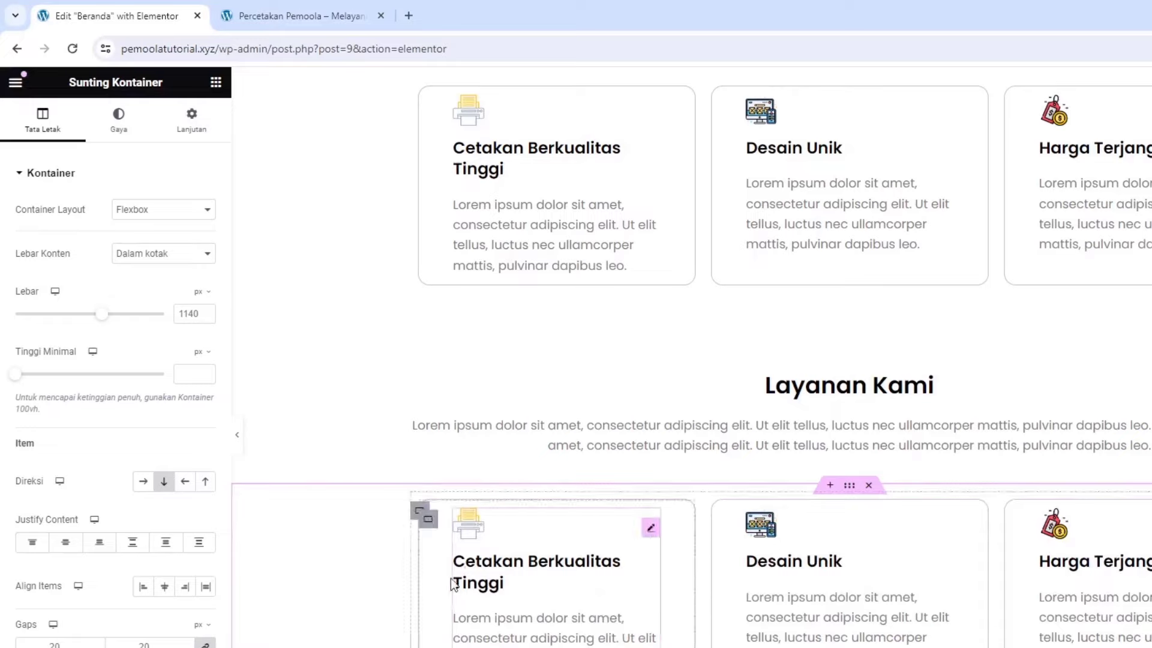
pyautogui.click(487, 558)
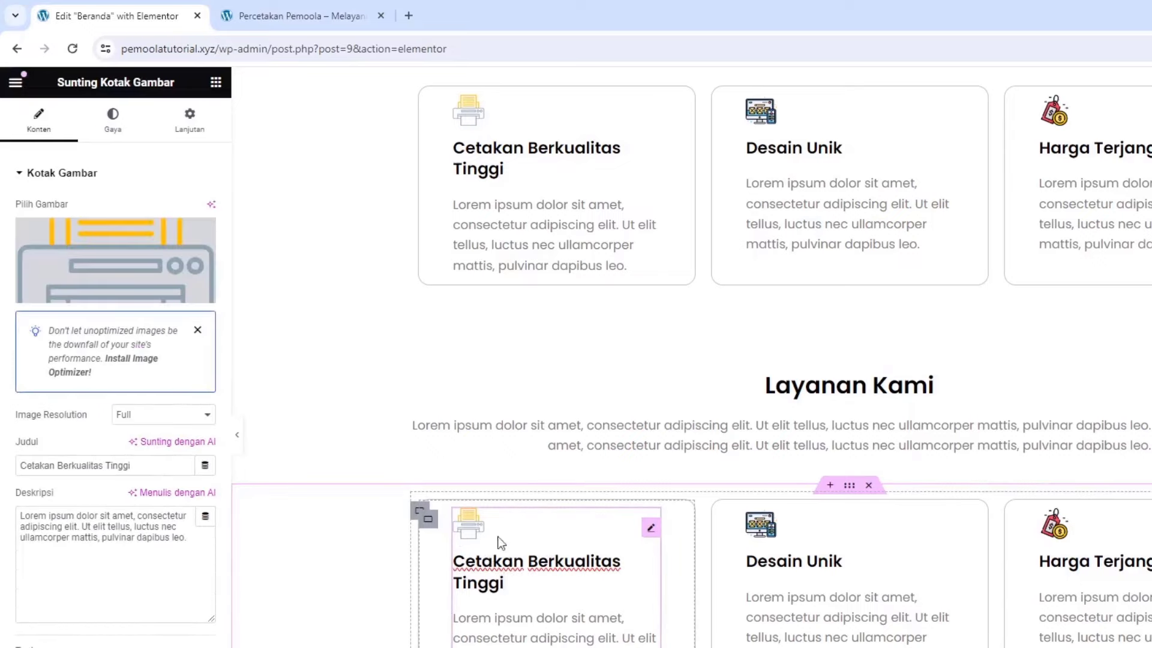
# Replace the first pasted card's image with an uploaded T-shirt picture
pyautogui.click(95, 254)
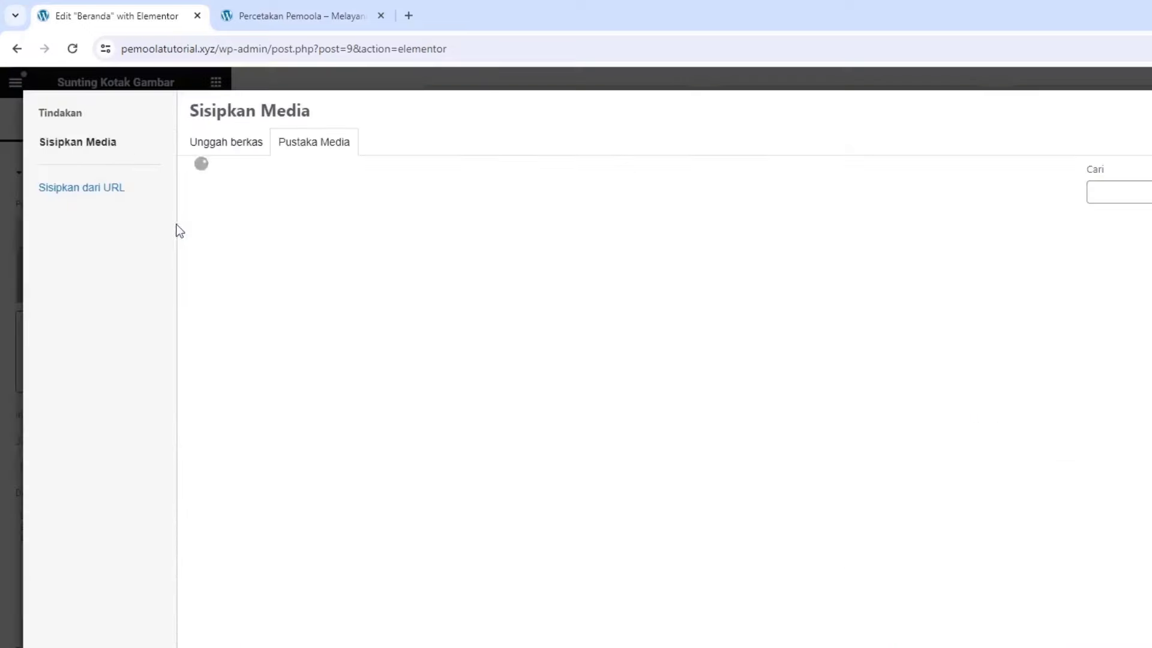
pyautogui.click(239, 155)
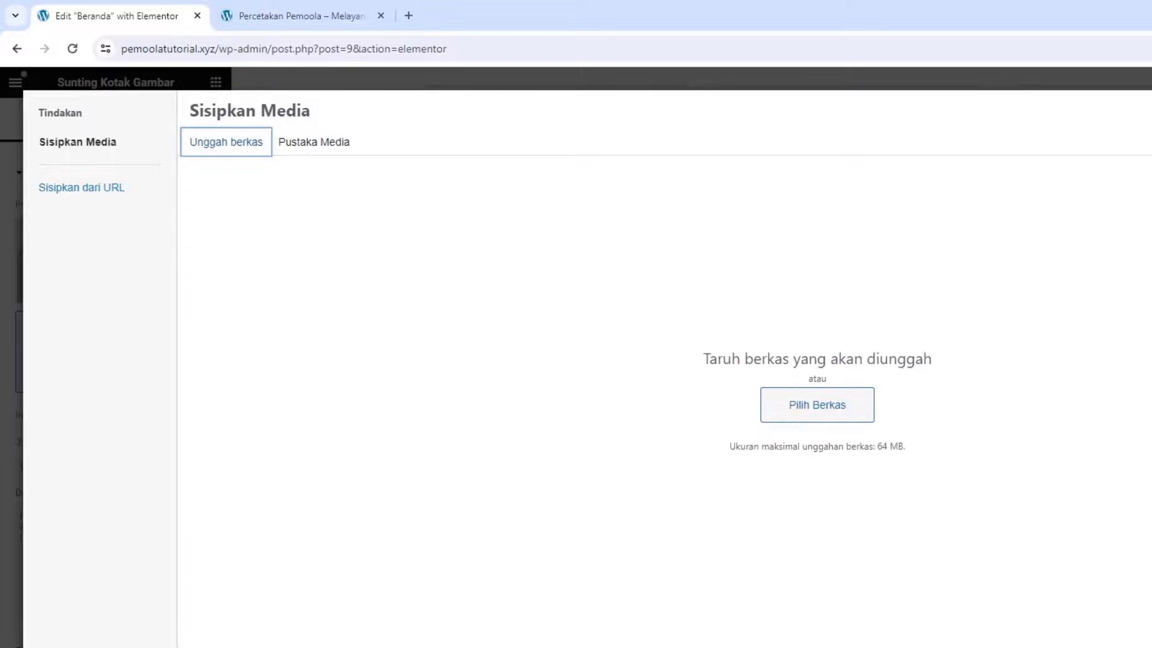
pyautogui.moveTo(1149, 270); pyautogui.dragTo(478, 327)
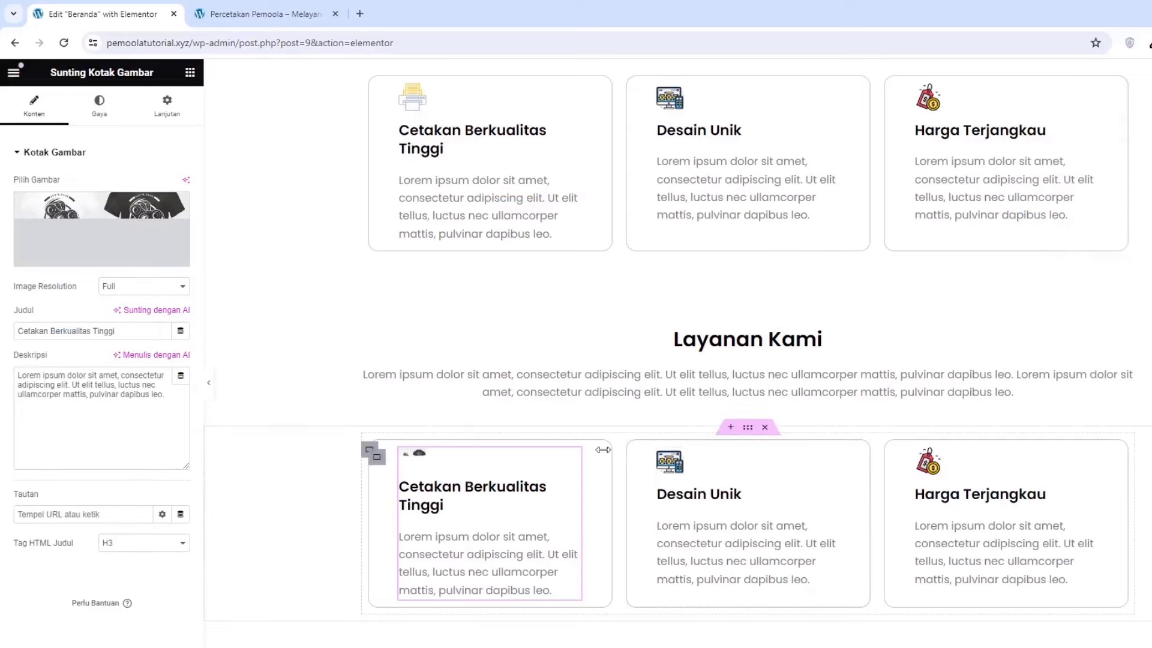
# Retitle the first card 'Tshirt Printing'
pyautogui.tripleClick(23, 326)
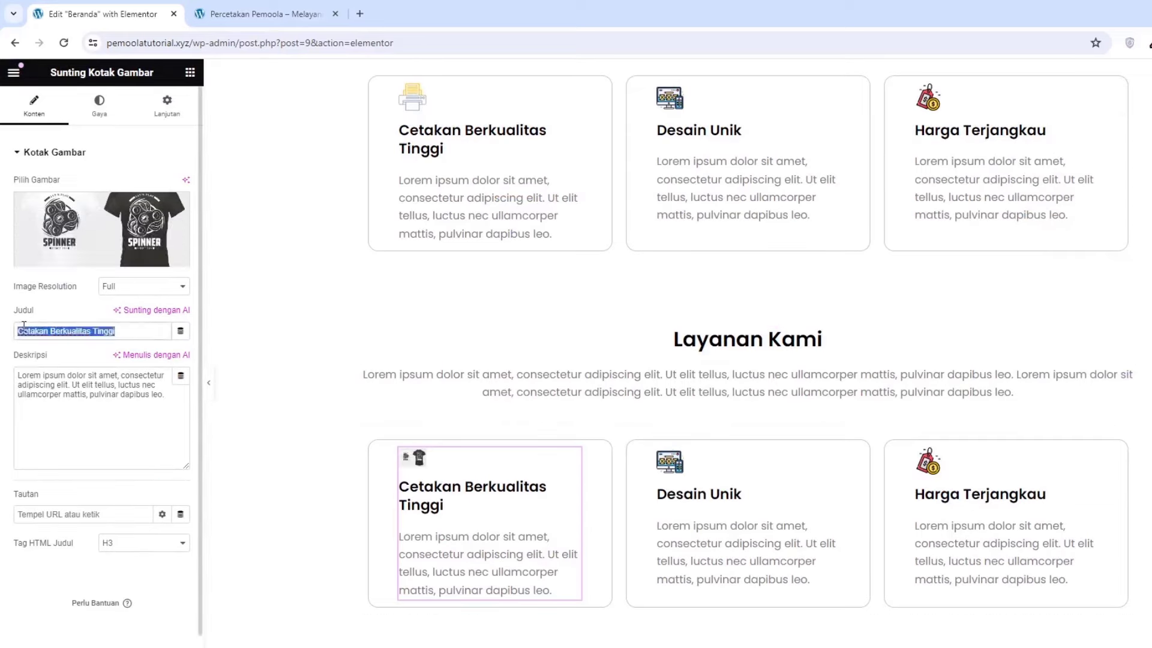
pyautogui.write('Ta')
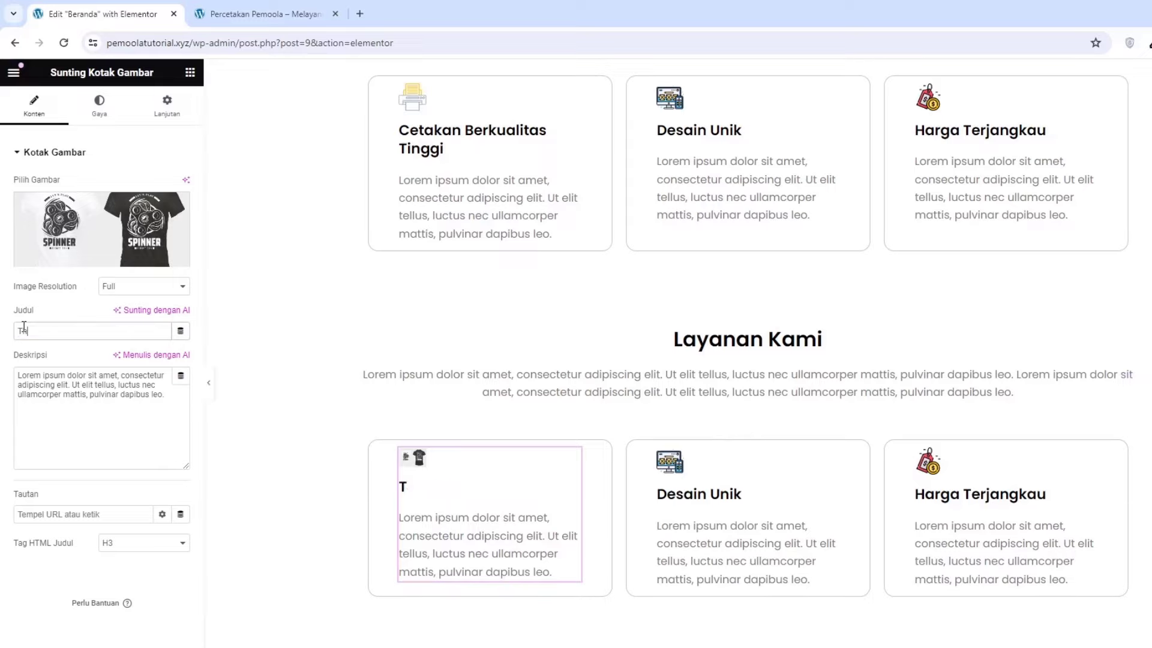
pyautogui.write('shirt Printing')
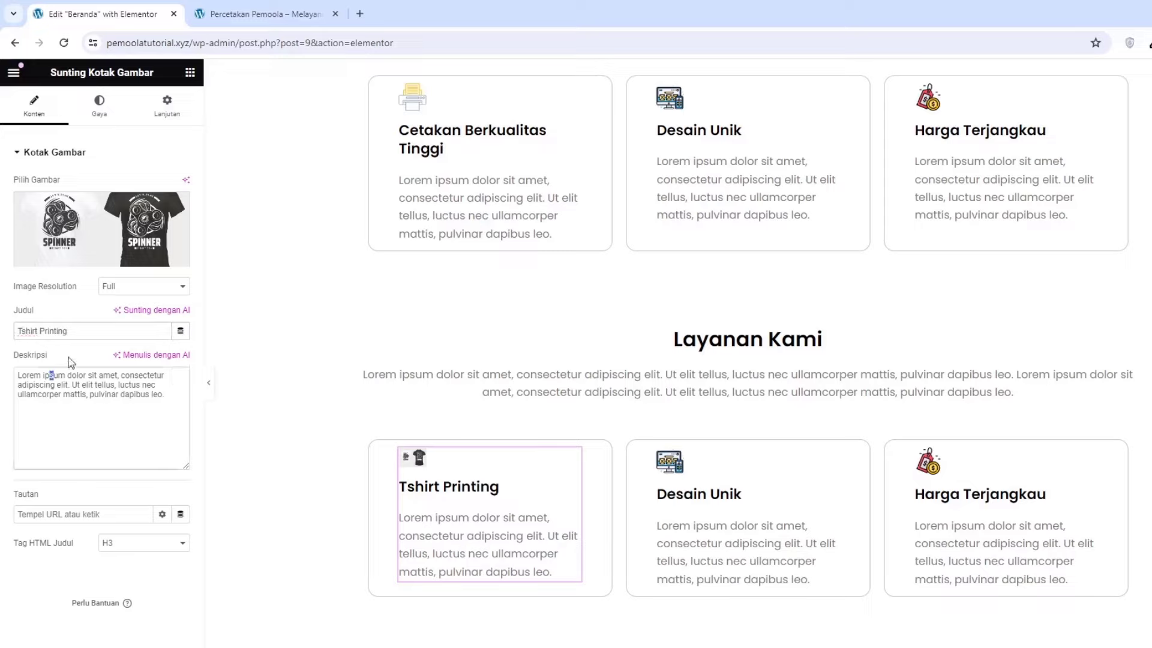
pyautogui.moveTo(50, 378); pyautogui.dragTo(55, 380)
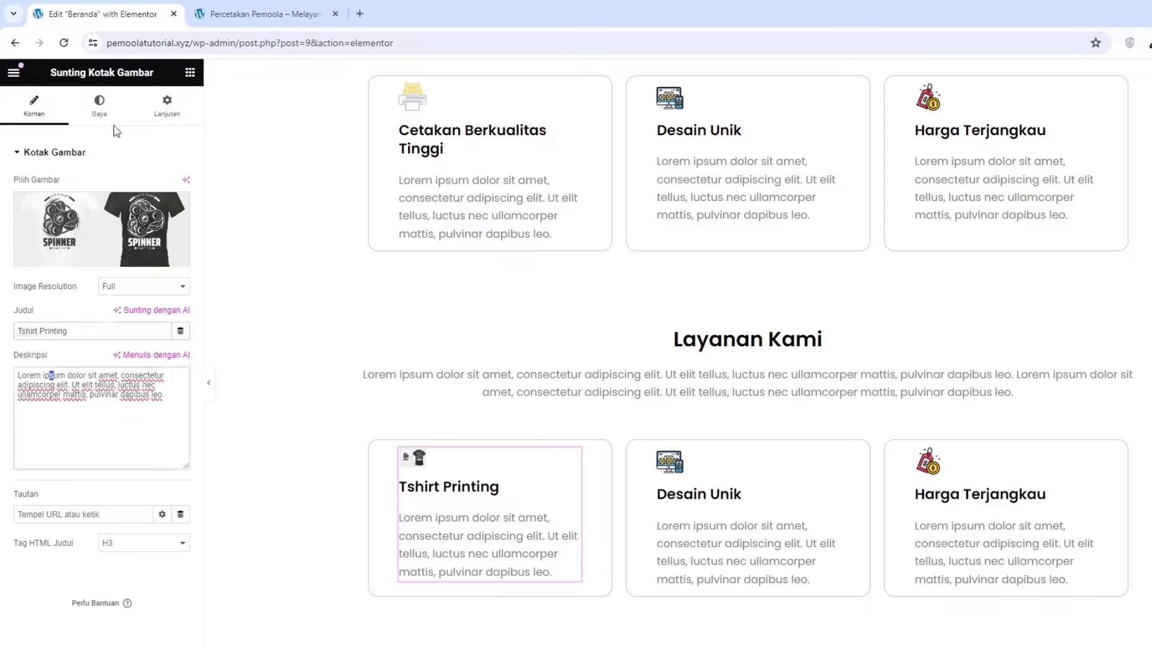
# Centre the Tshirt Printing card, widen its image to 100% and round its corners to 15 px
pyautogui.click(112, 117)
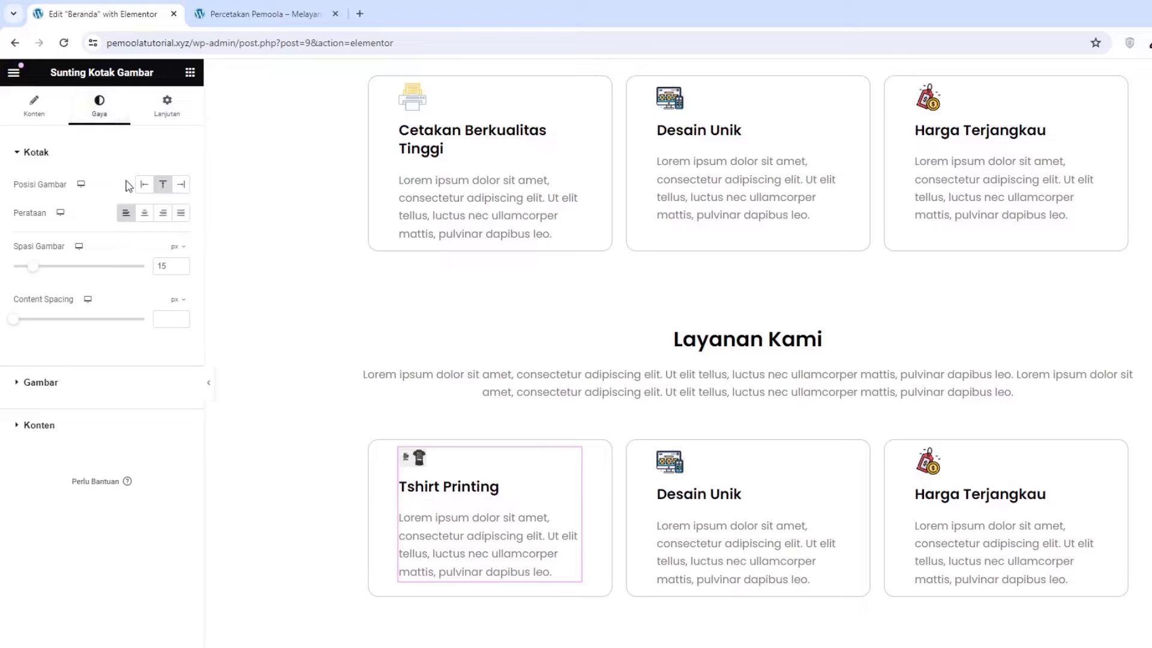
pyautogui.click(144, 214)
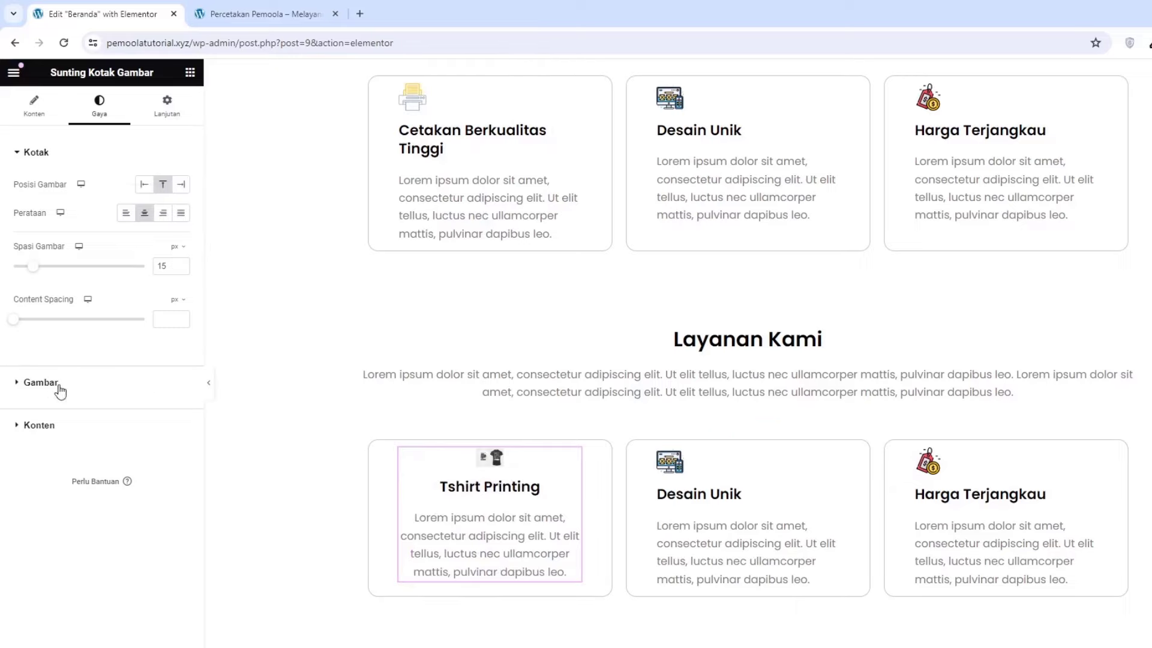
pyautogui.click(40, 383)
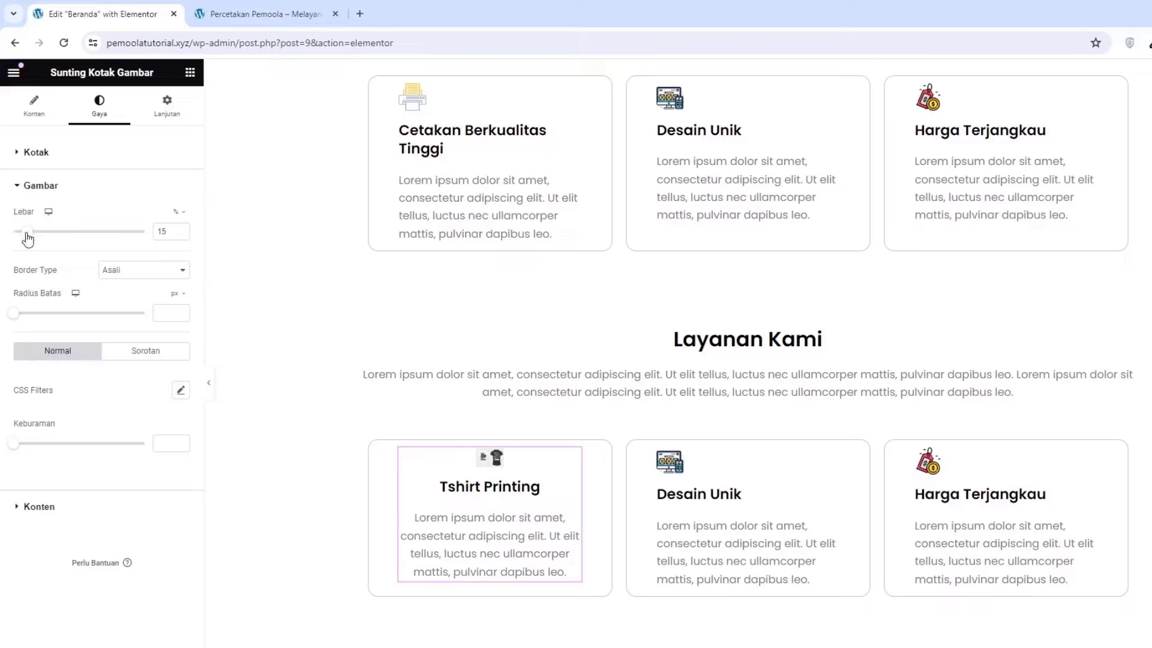
pyautogui.moveTo(27, 238); pyautogui.dragTo(119, 260)
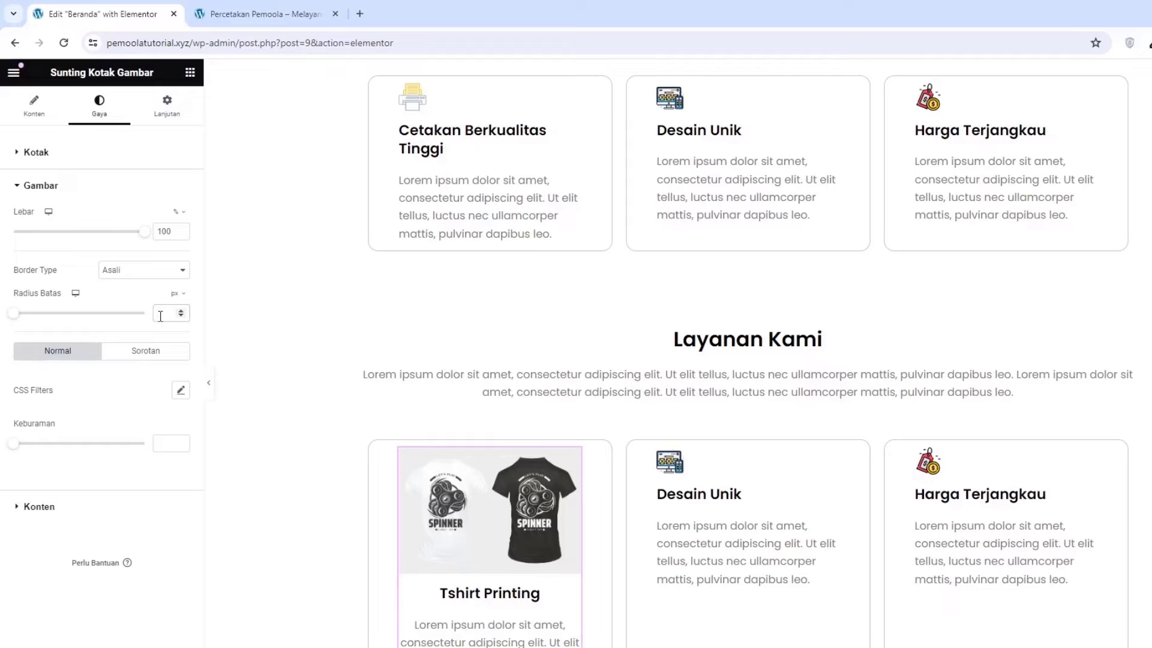
pyautogui.write('15')
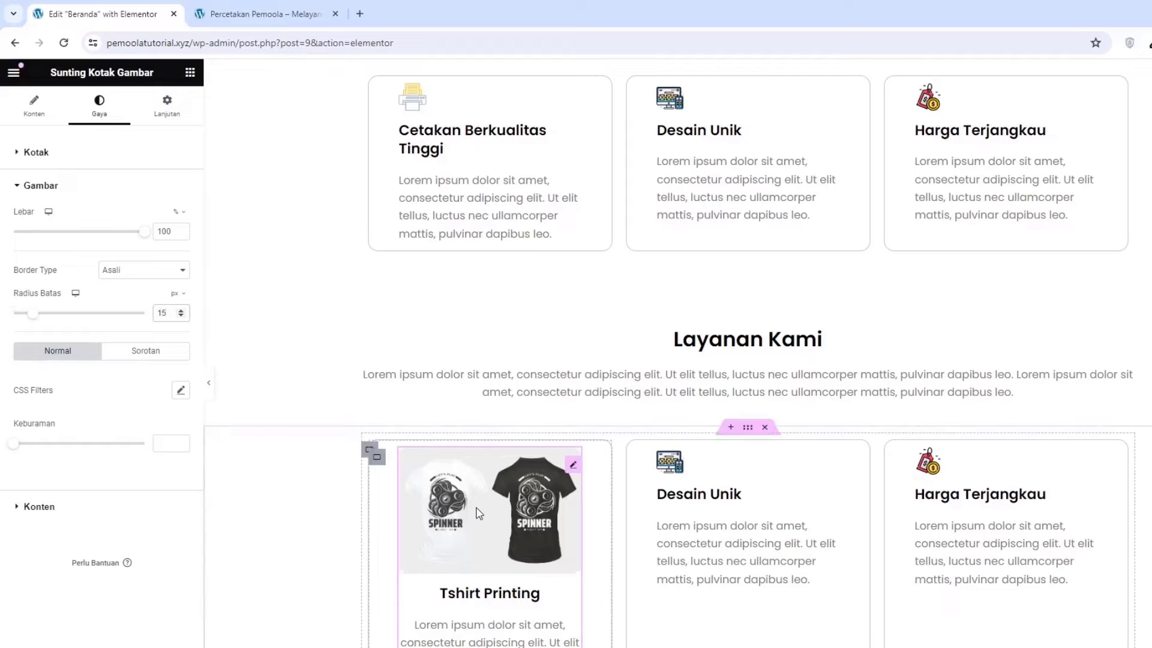
pyautogui.scroll(-2, 390, 497)
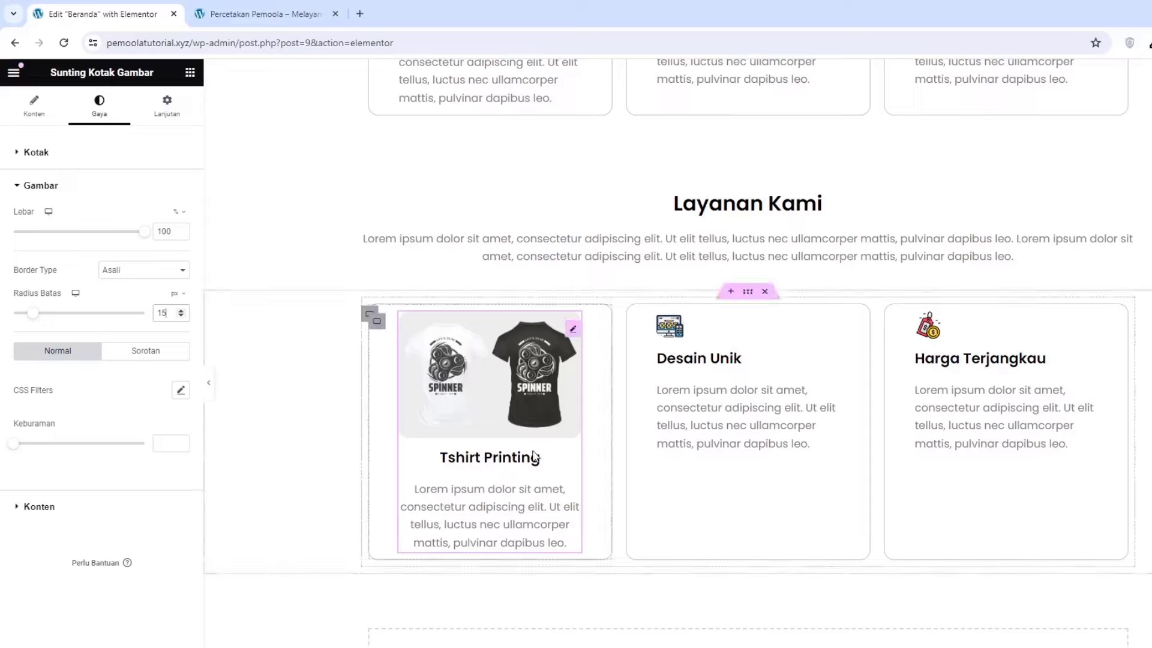
# Paste a copy of the Tshirt Printing image box into the middle card and delete Desain Unik
pyautogui.rightClick(507, 359)
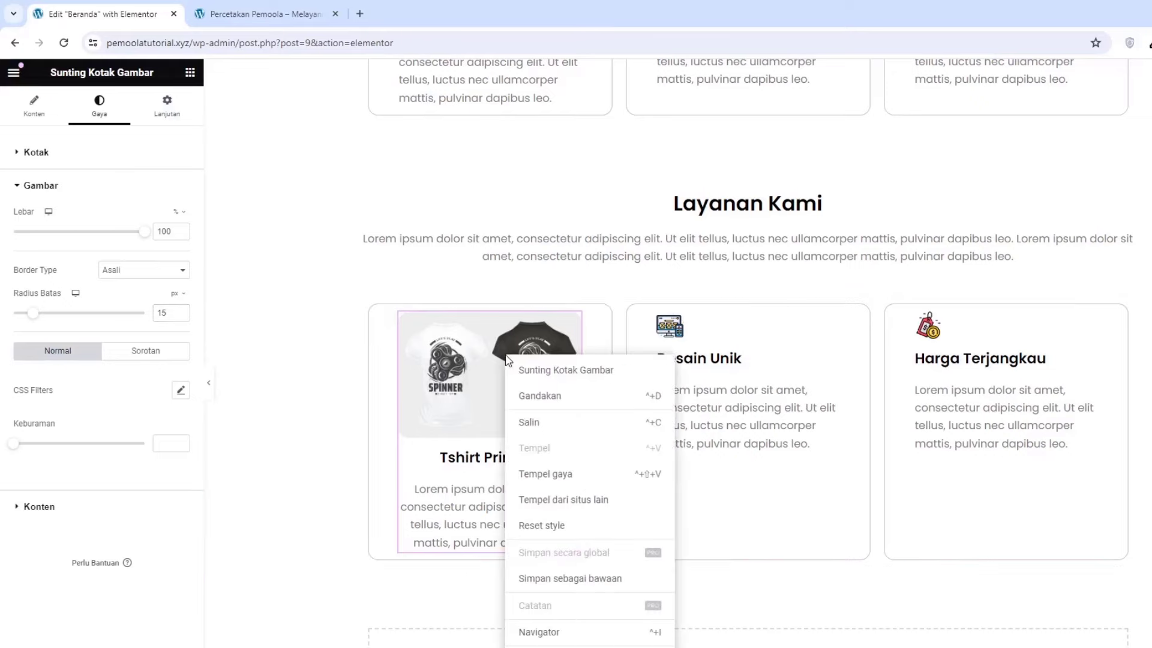
pyautogui.click(528, 425)
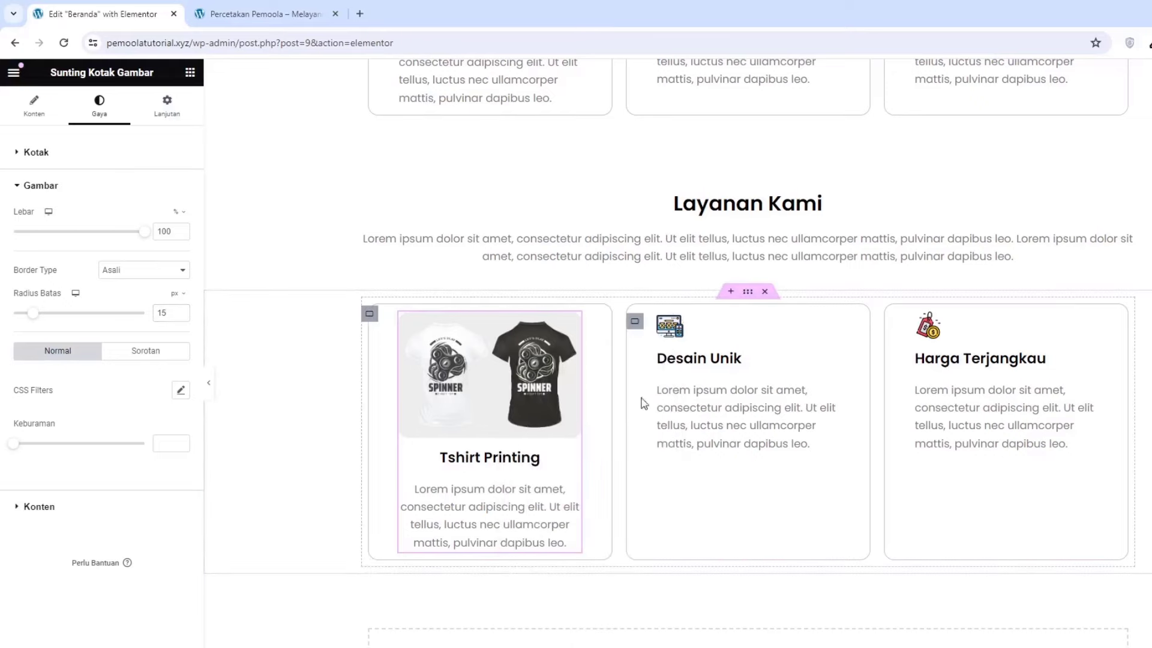
pyautogui.rightClick(673, 382)
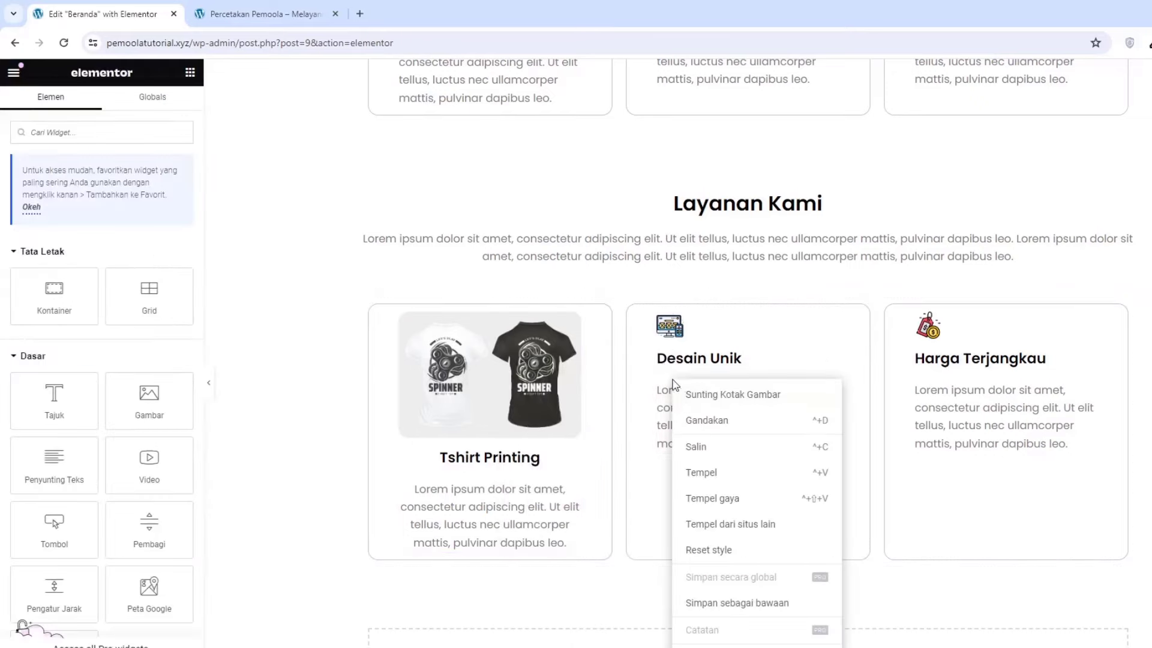
pyautogui.click(708, 474)
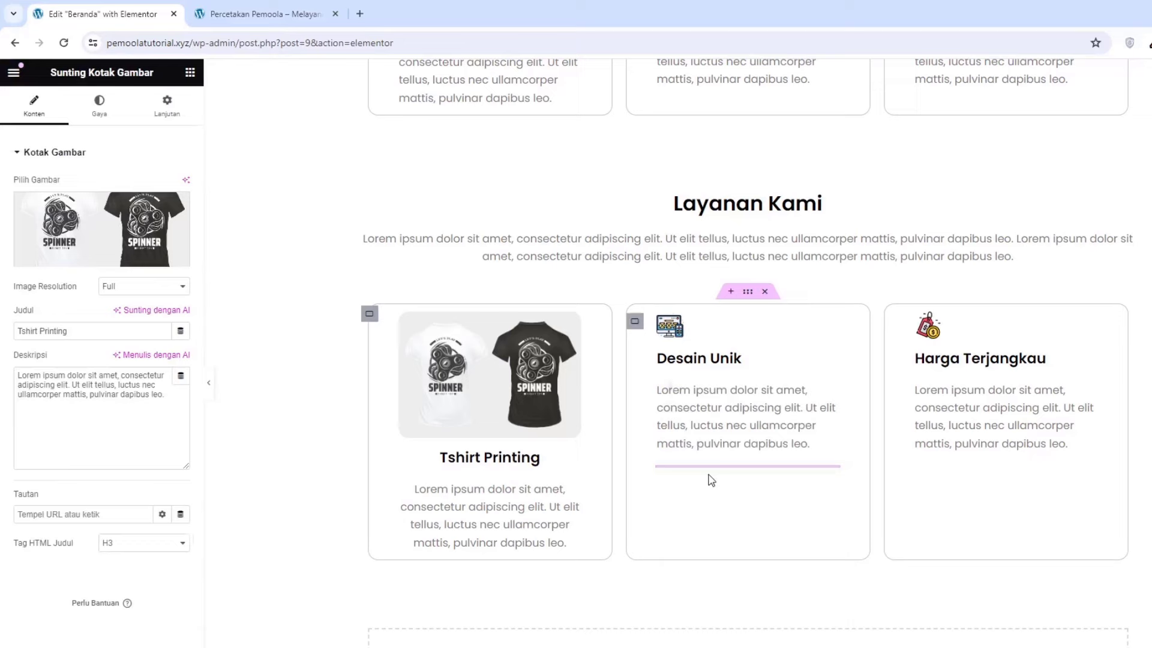
pyautogui.rightClick(729, 350)
pyautogui.click(753, 641)
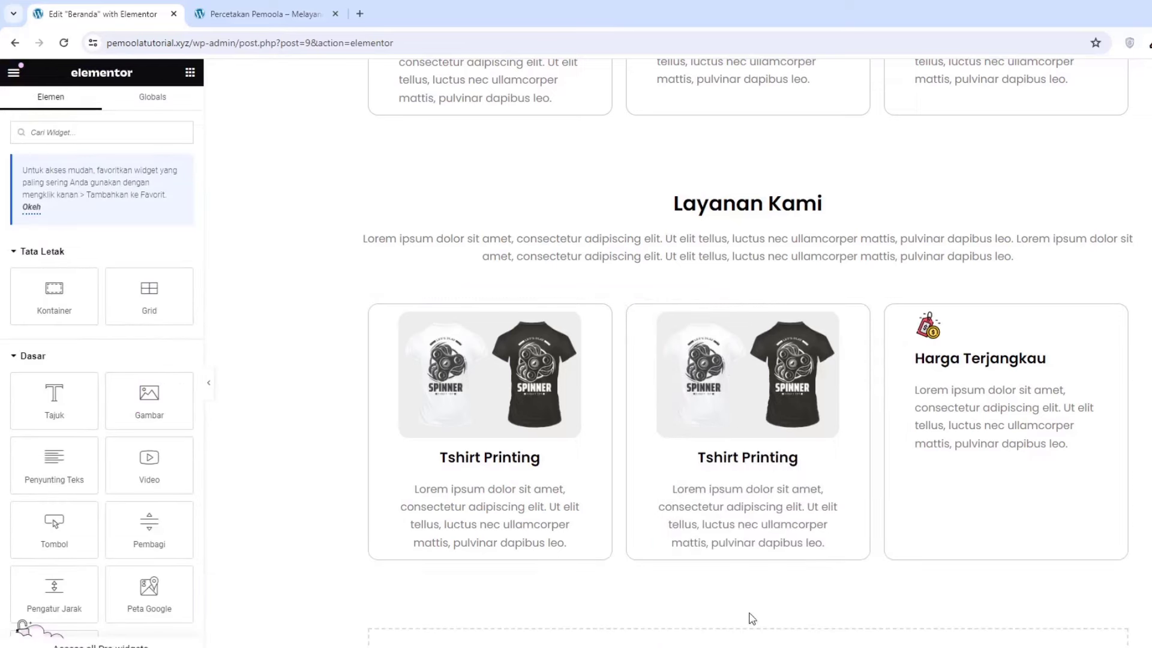
pyautogui.click(700, 391)
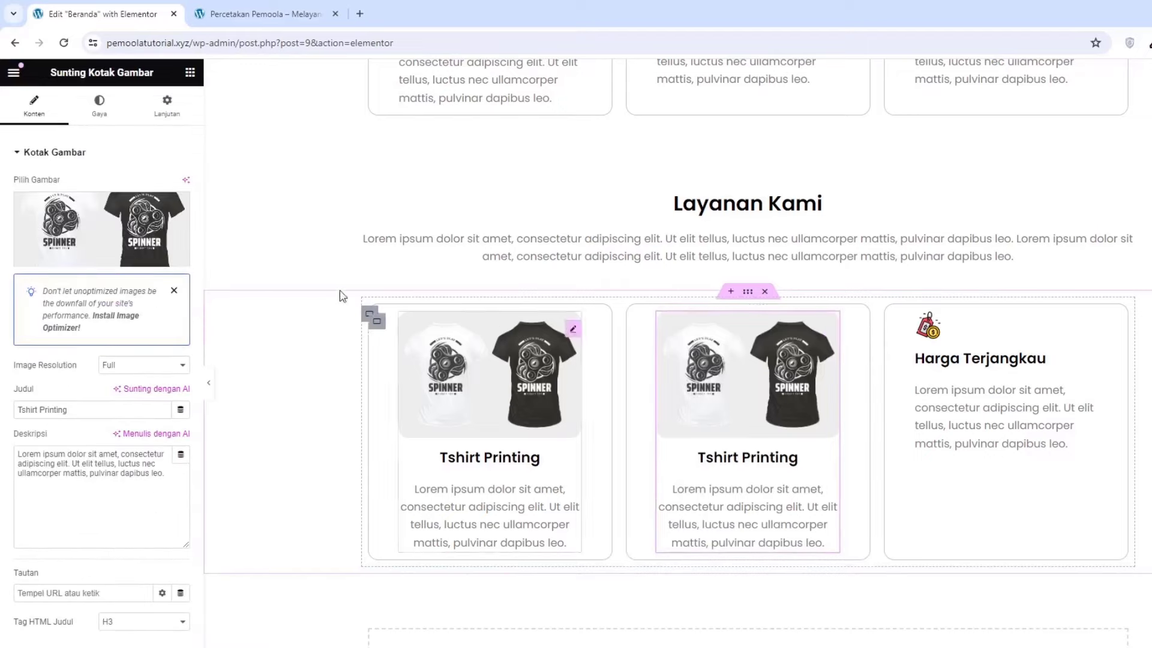
pyautogui.click(88, 225)
# Insert the uploaded rainbow camera photo in the middle card and retitle it 'Photo Printing'
pyautogui.click(183, 139)
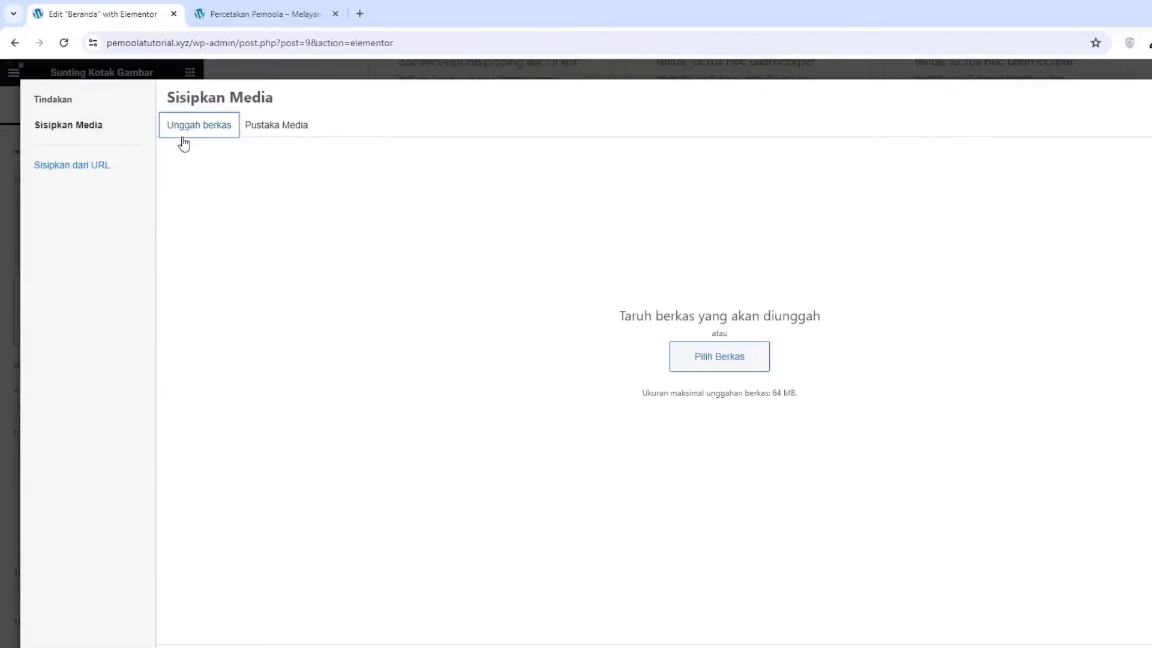
pyautogui.click(1149, 42)
pyautogui.moveTo(1118, 146); pyautogui.dragTo(589, 264)
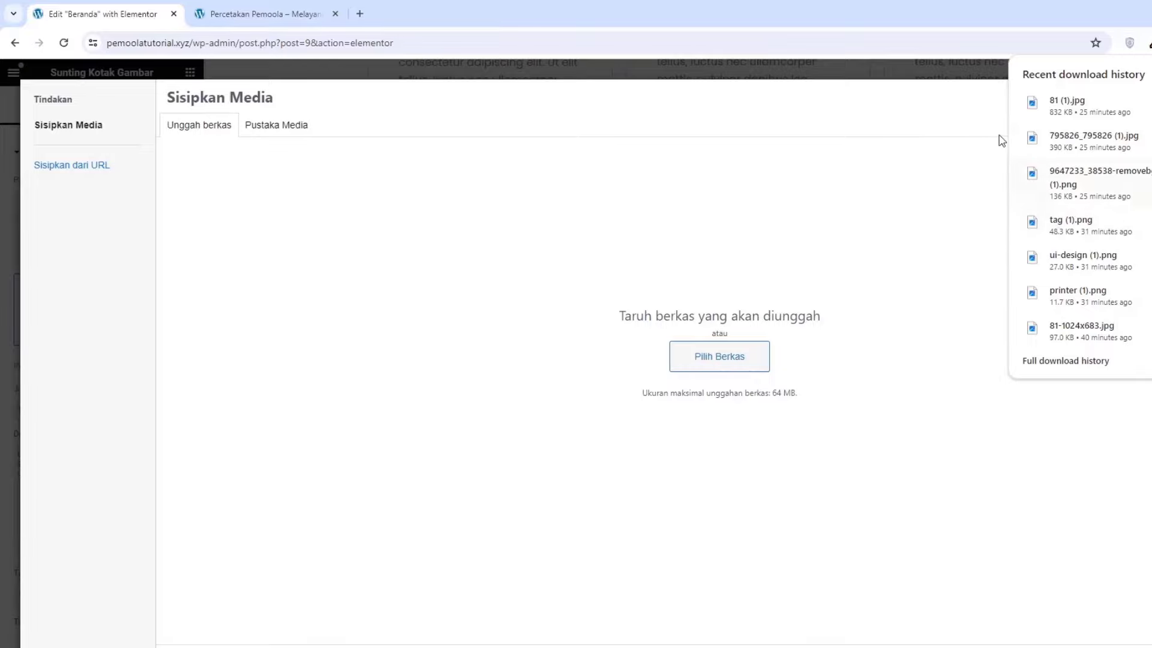
pyautogui.moveTo(1032, 139); pyautogui.dragTo(485, 311)
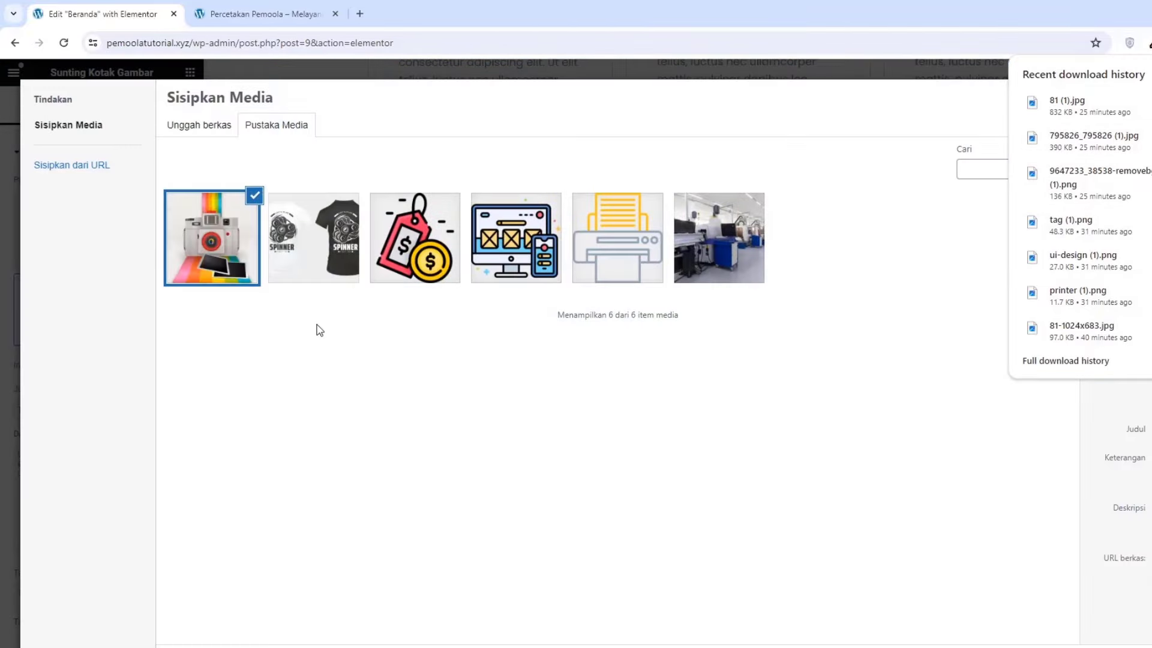
pyautogui.press('Return')
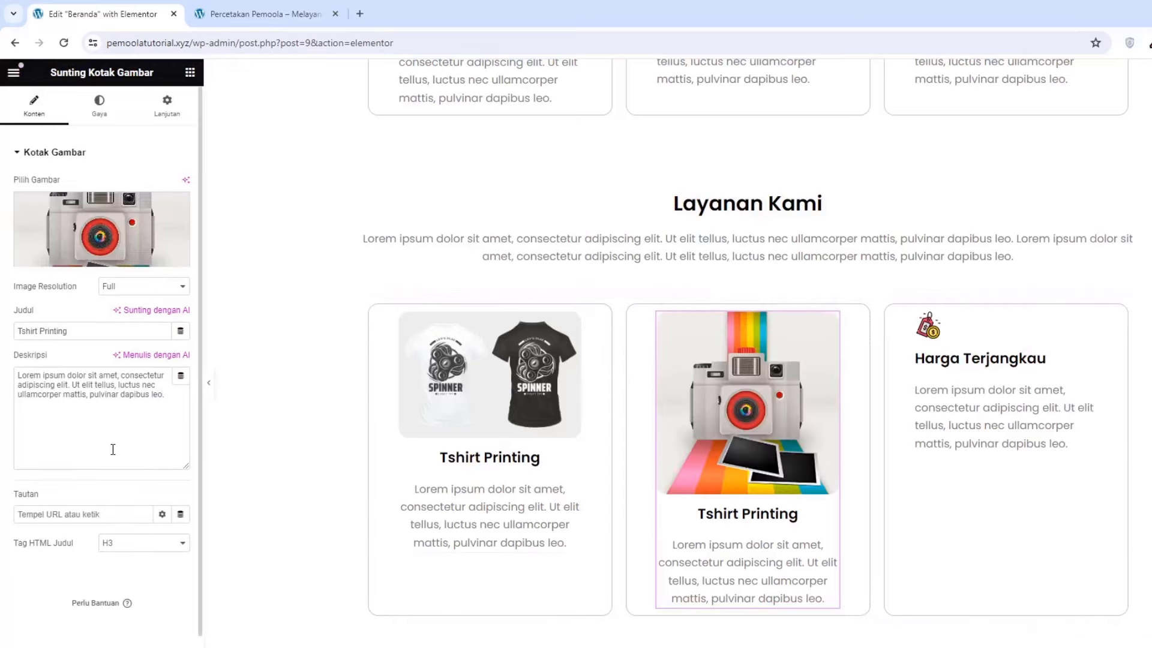
pyautogui.tripleClick(86, 329)
pyautogui.write('Photo P')
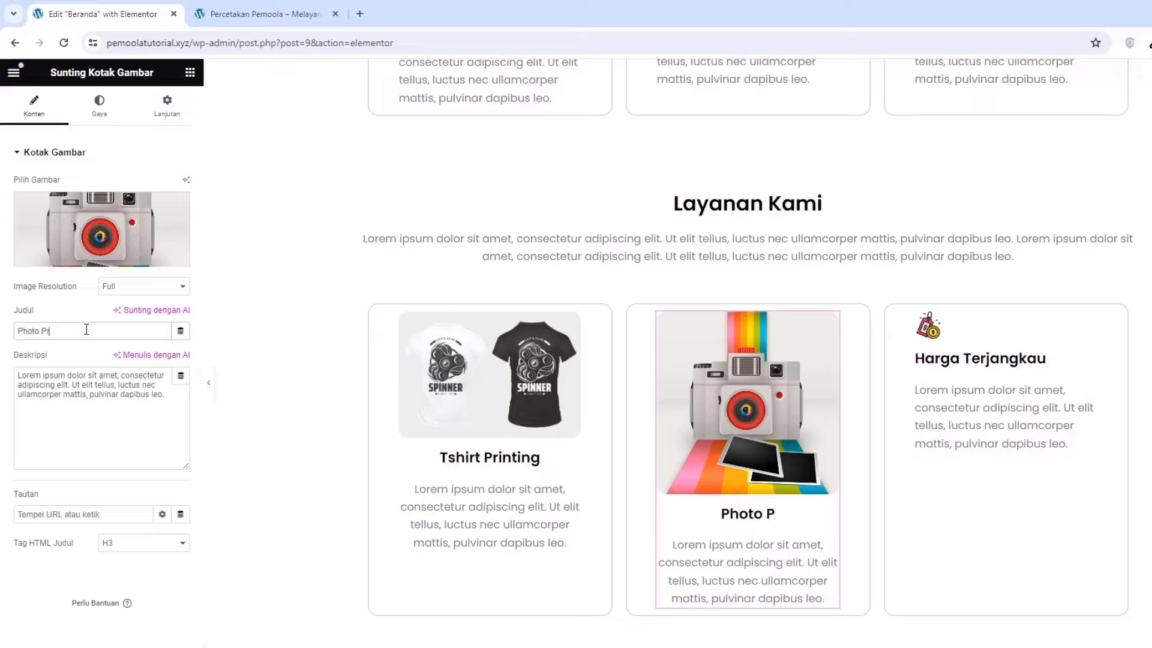
pyautogui.write('rinting')
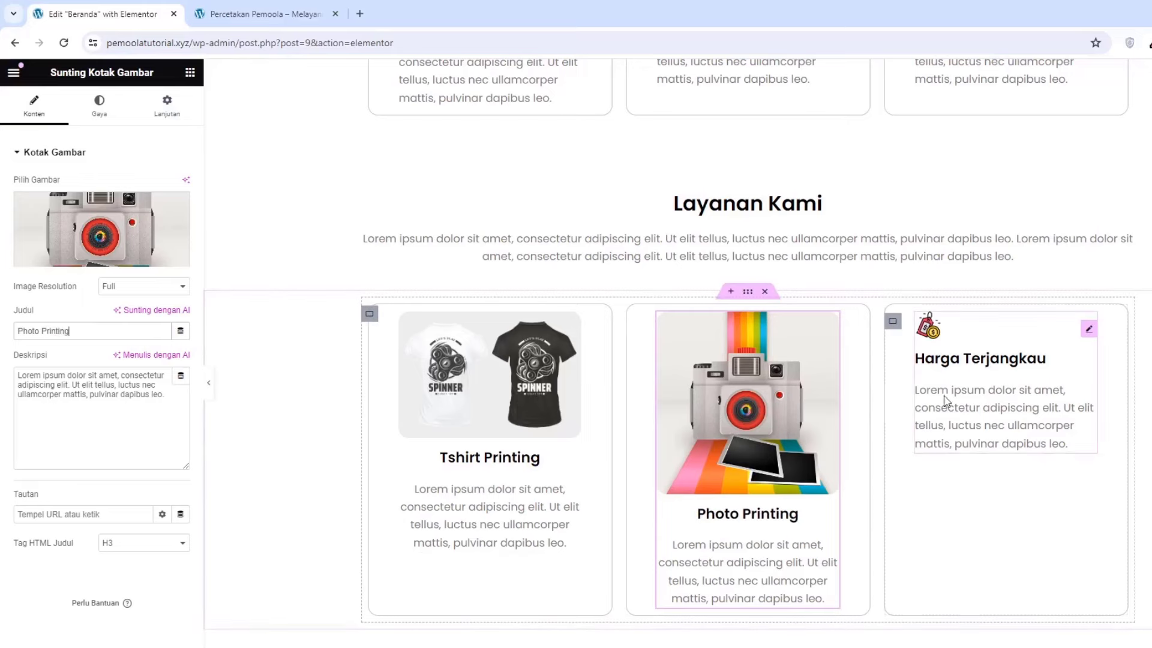
# Paste the copied image box into the third card and delete the Harga Terjangkau box
pyautogui.rightClick(939, 399)
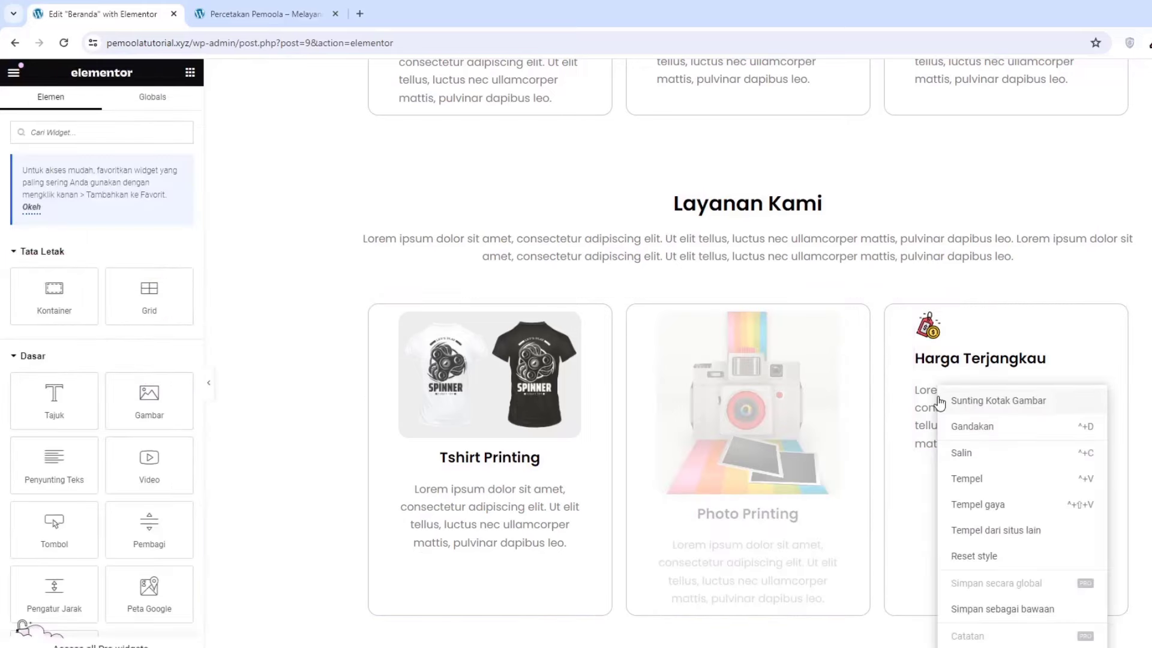
pyautogui.click(963, 478)
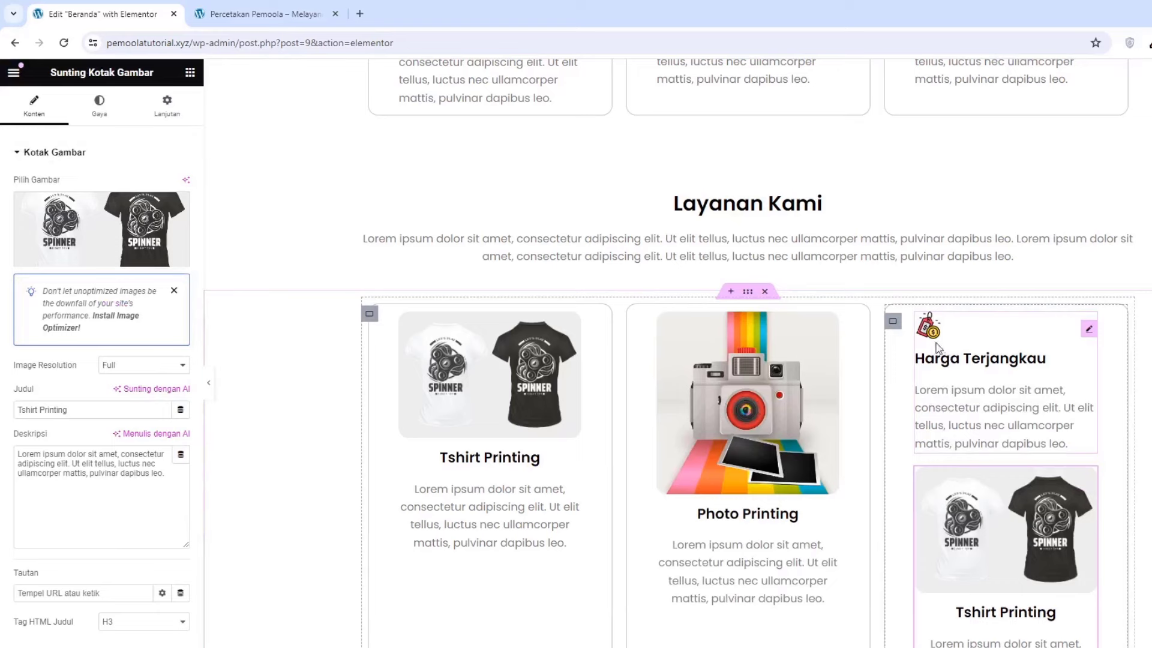
pyautogui.rightClick(946, 391)
pyautogui.click(984, 637)
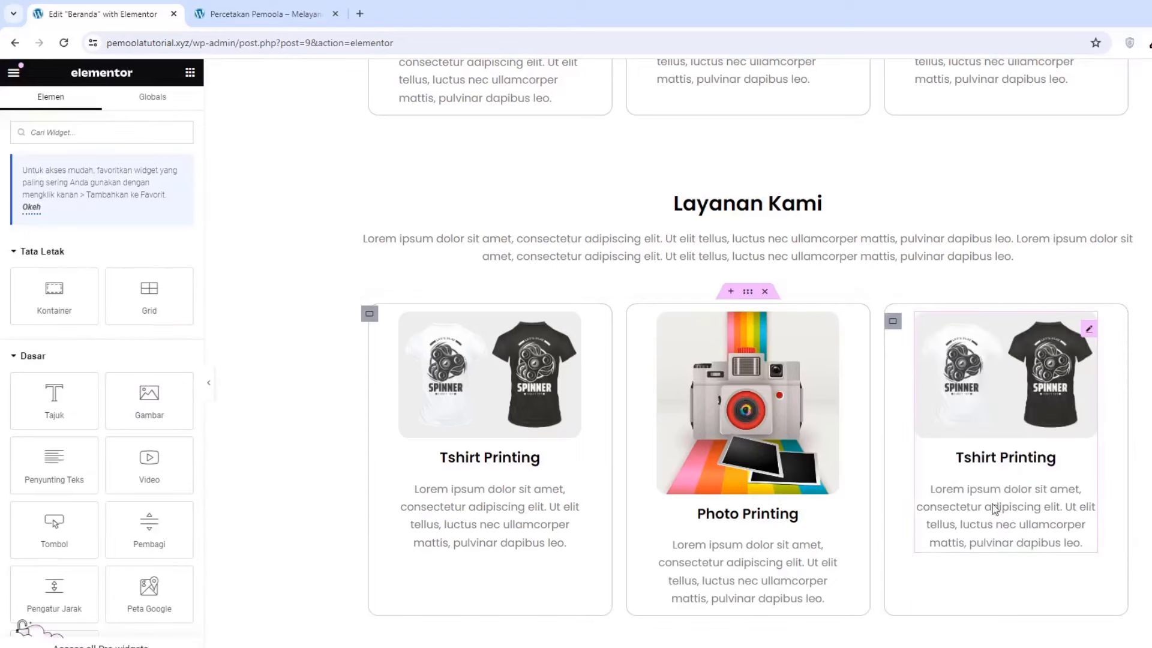
# Give the third card the uploaded factory photo and the title 'Digital Printing'
pyautogui.click(974, 381)
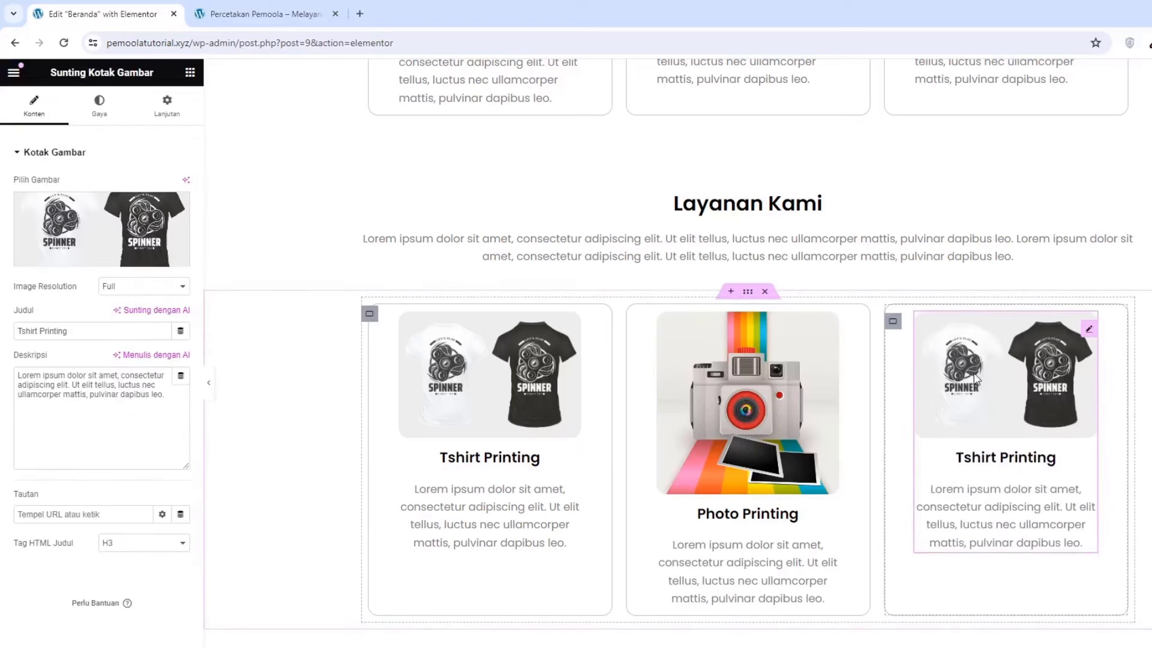
pyautogui.click(107, 228)
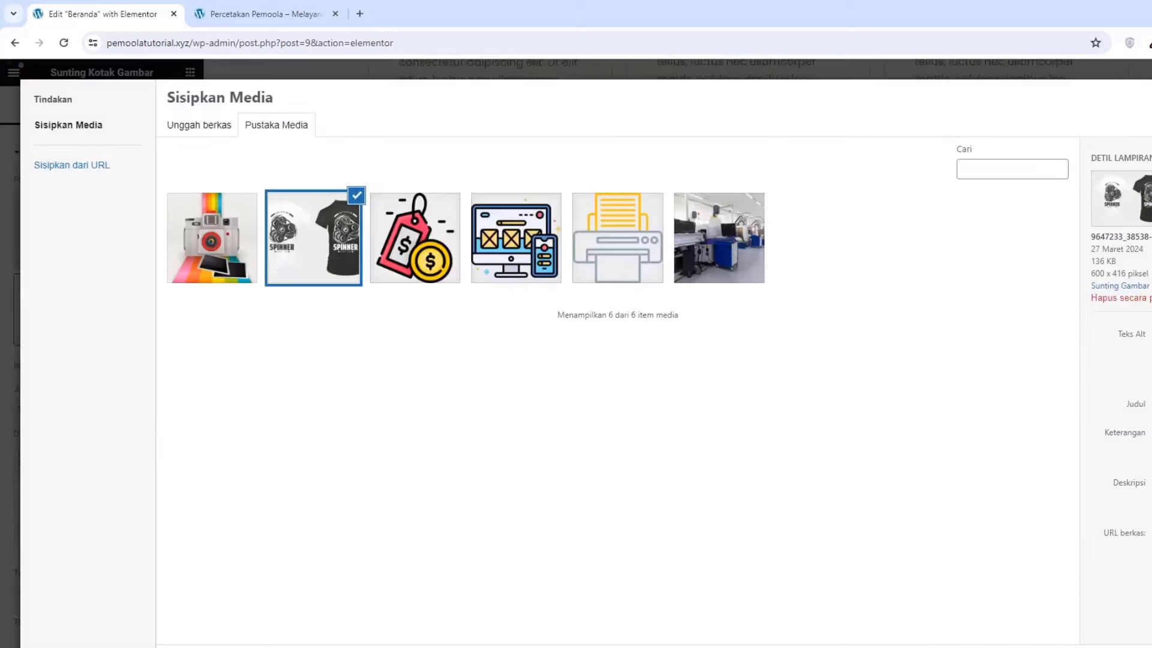
pyautogui.moveTo(1067, 101); pyautogui.dragTo(560, 247)
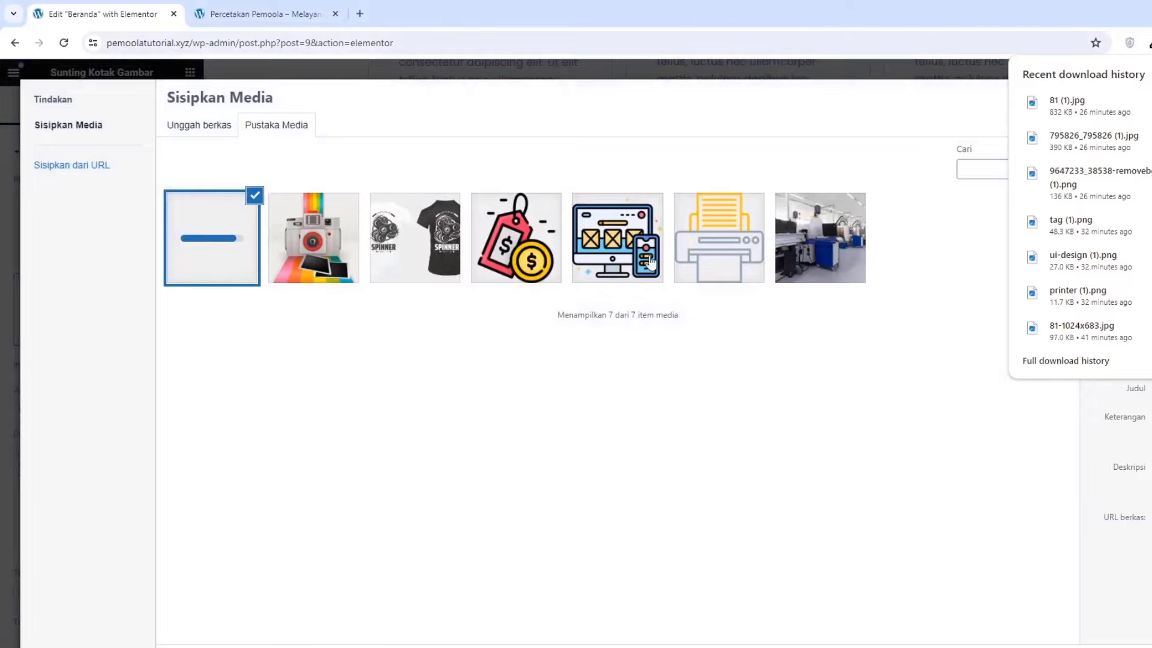
pyautogui.click(1110, 636)
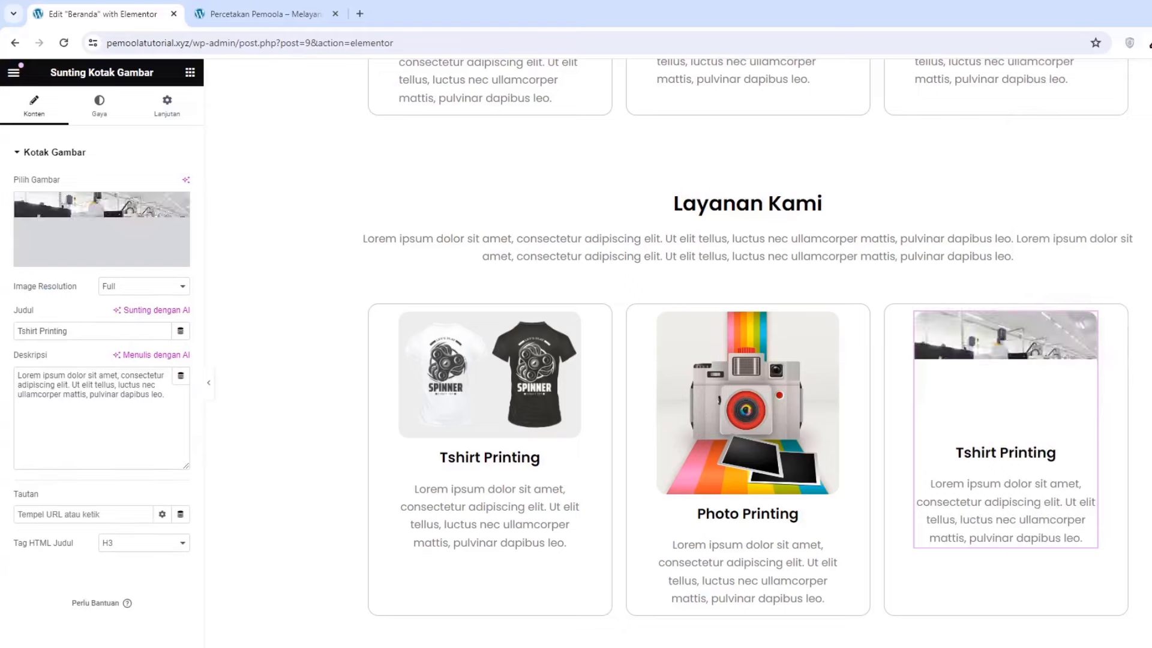
pyautogui.tripleClick(111, 329)
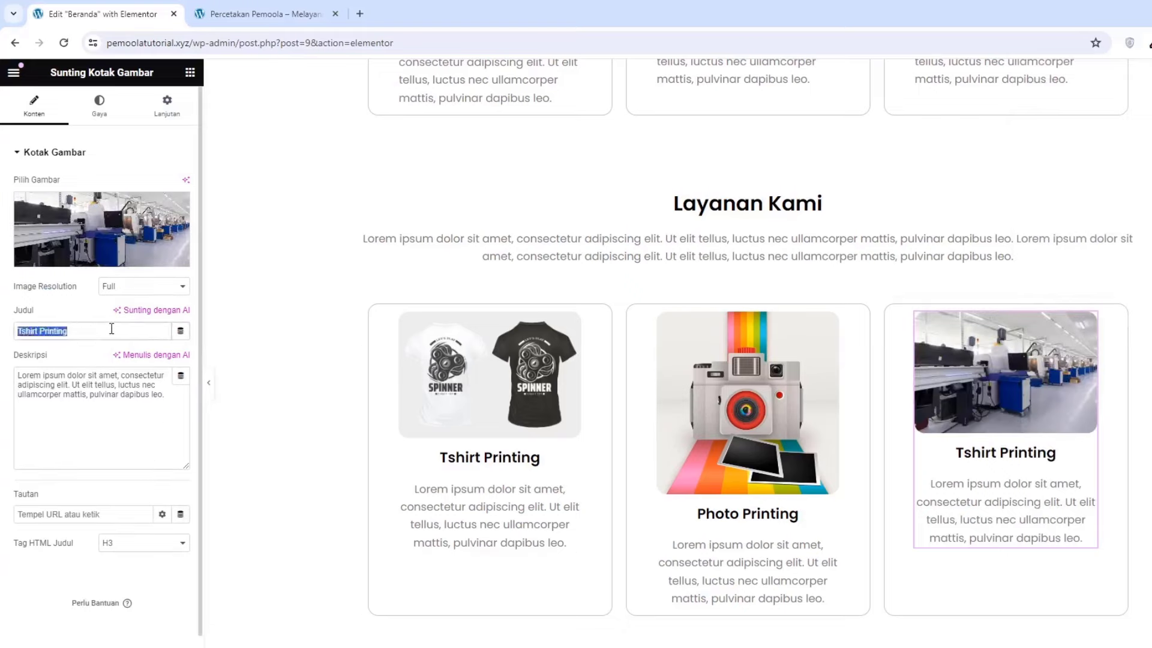
pyautogui.write('Digital')
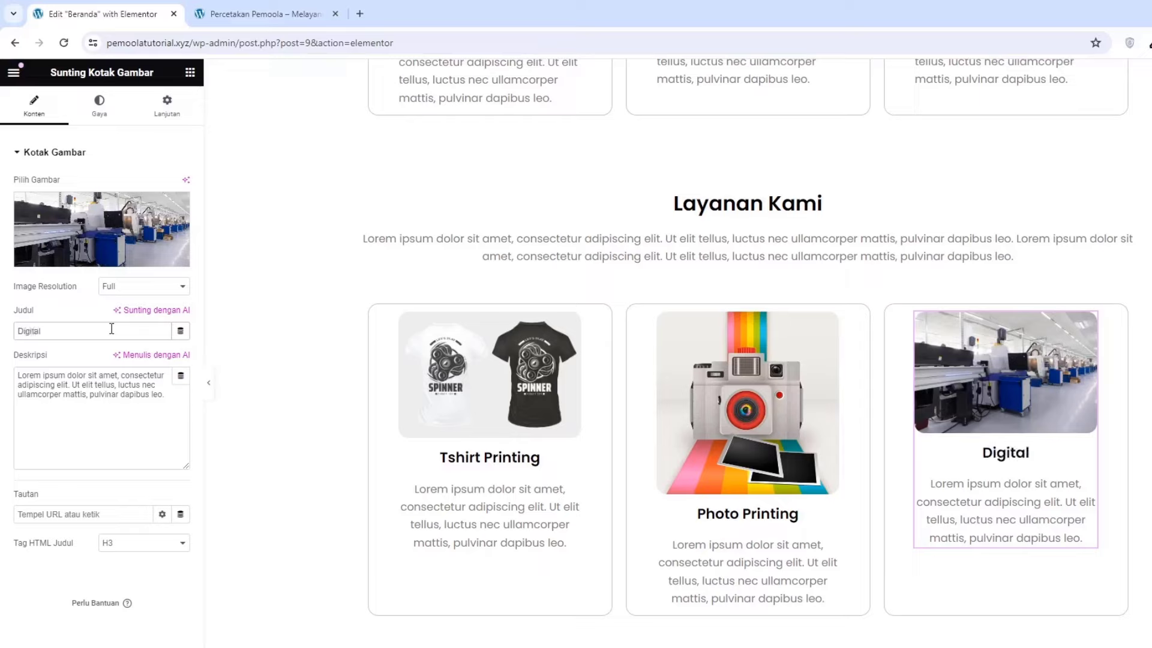
pyautogui.write(' Printing')
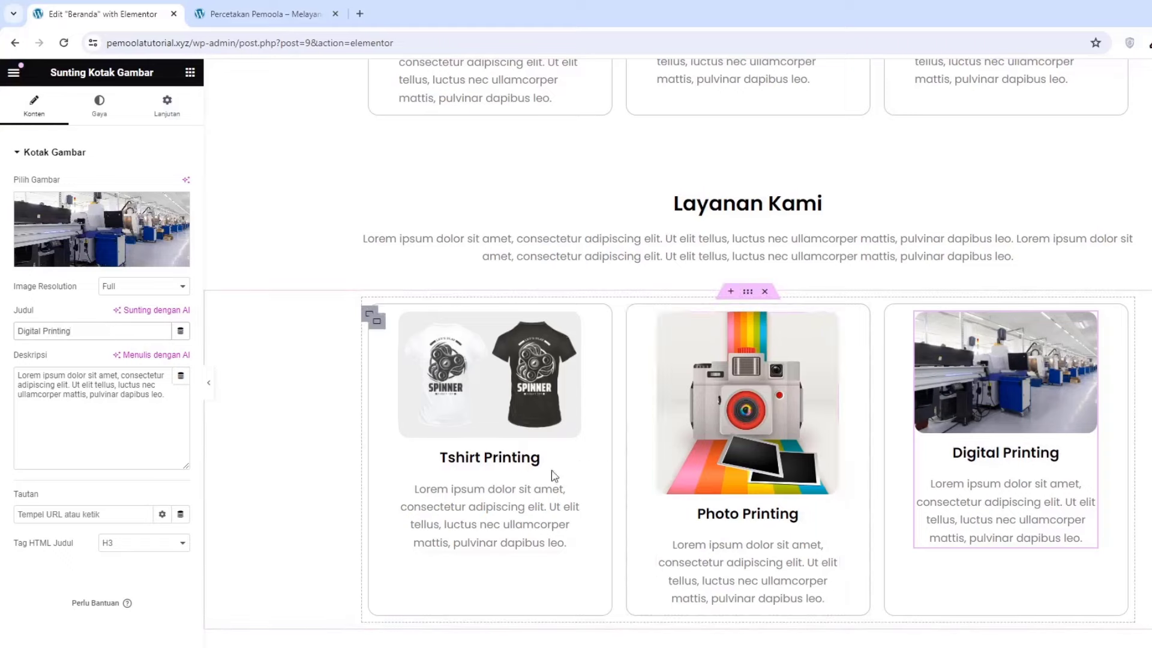
# Shrink the Photo Printing camera image to 71% width so the cards match in height
pyautogui.click(739, 429)
pyautogui.click(91, 113)
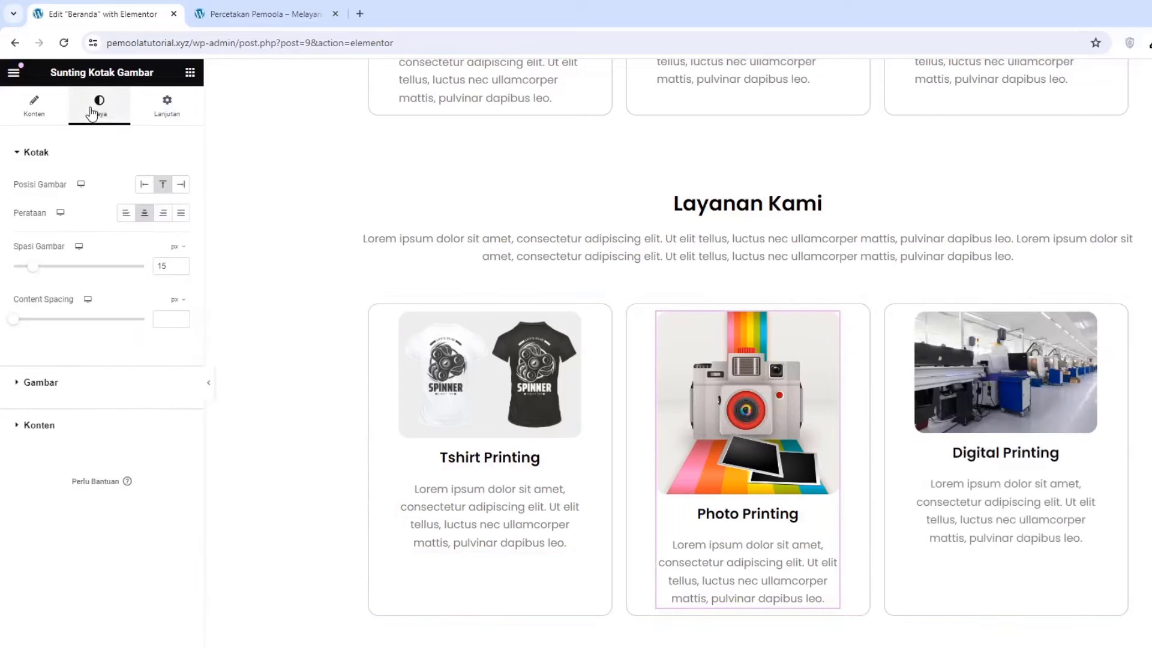
pyautogui.click(41, 382)
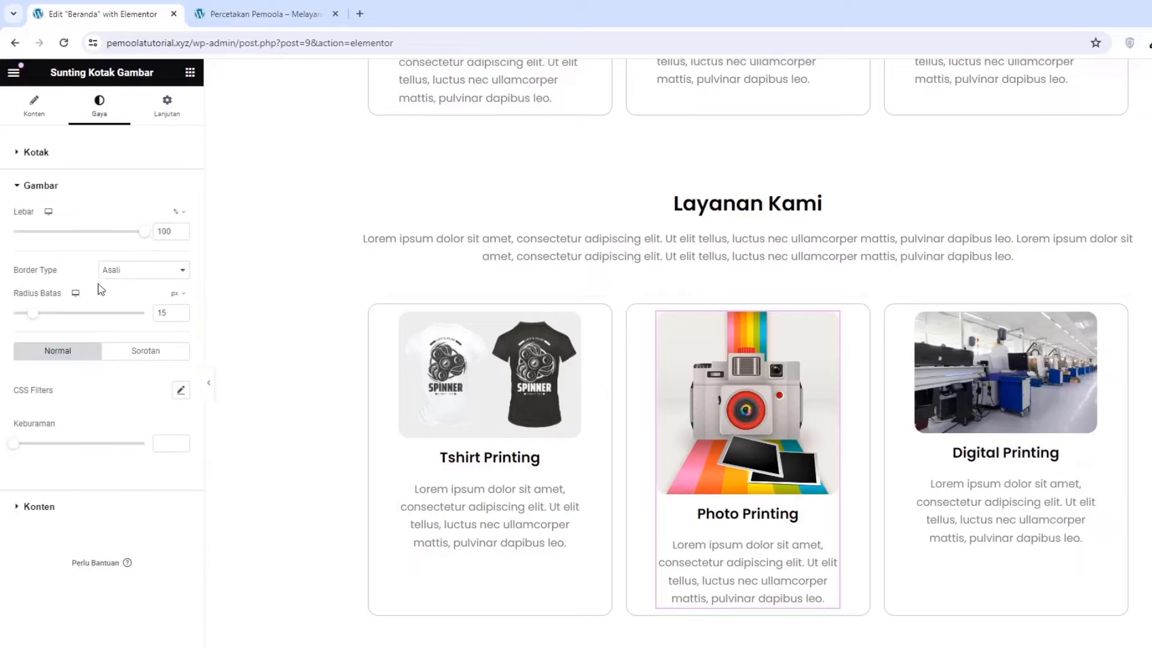
pyautogui.moveTo(142, 237); pyautogui.dragTo(105, 233)
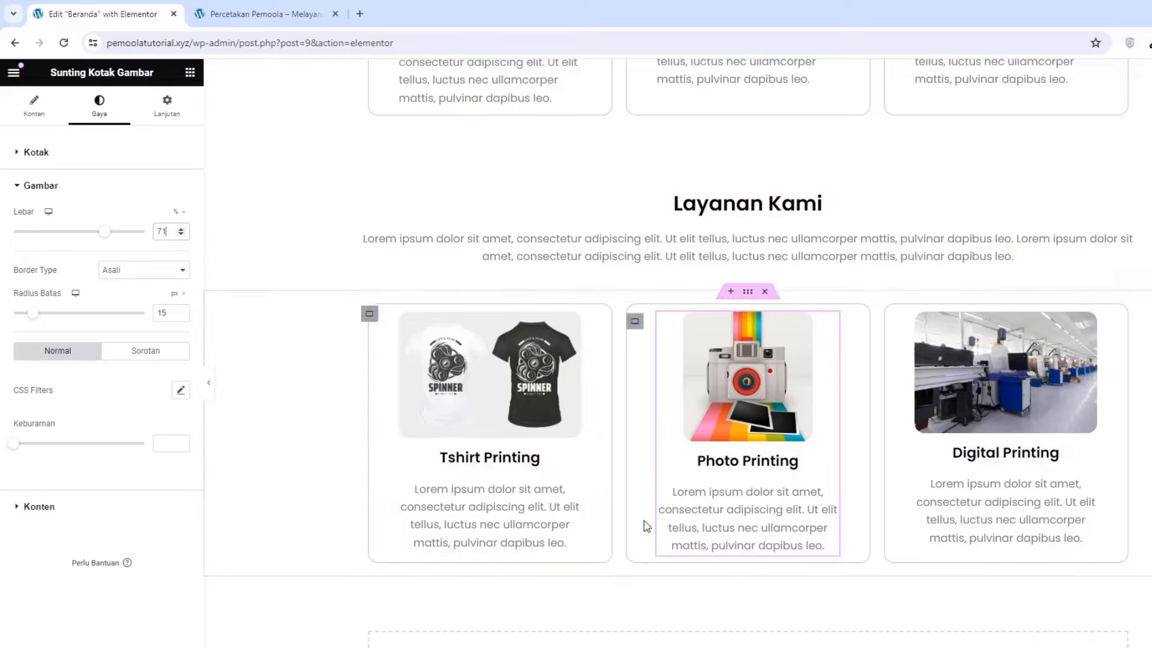
pyautogui.click(369, 314)
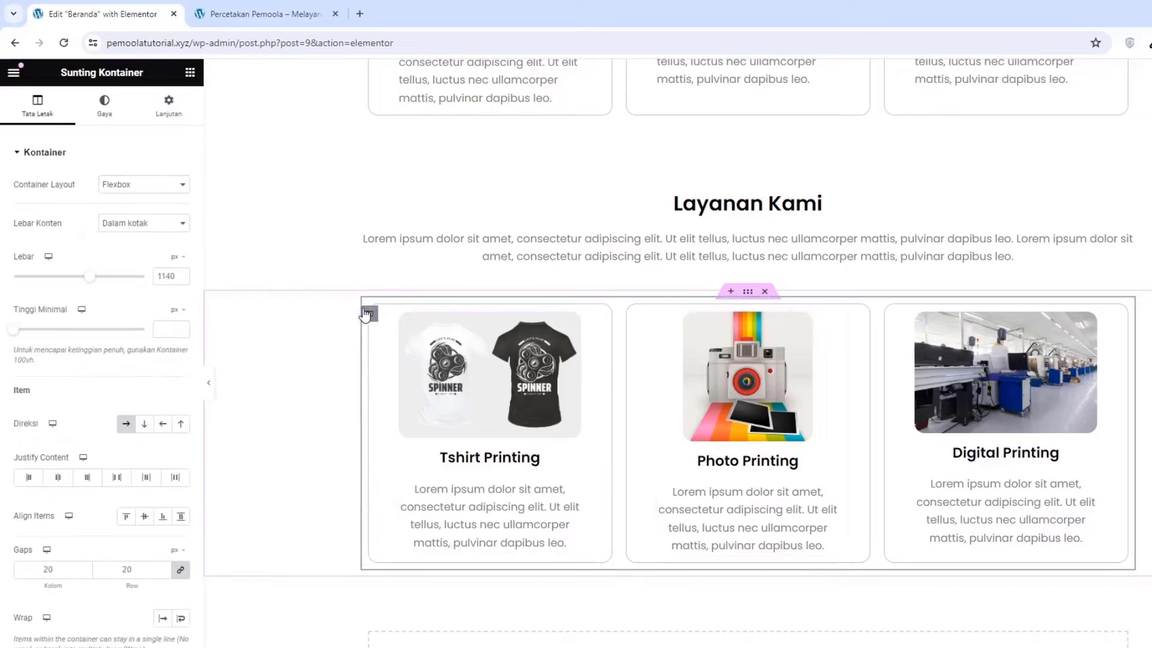
# Duplicate the service-cards row and check the copied Tshirt card's title and description
pyautogui.rightClick(364, 314)
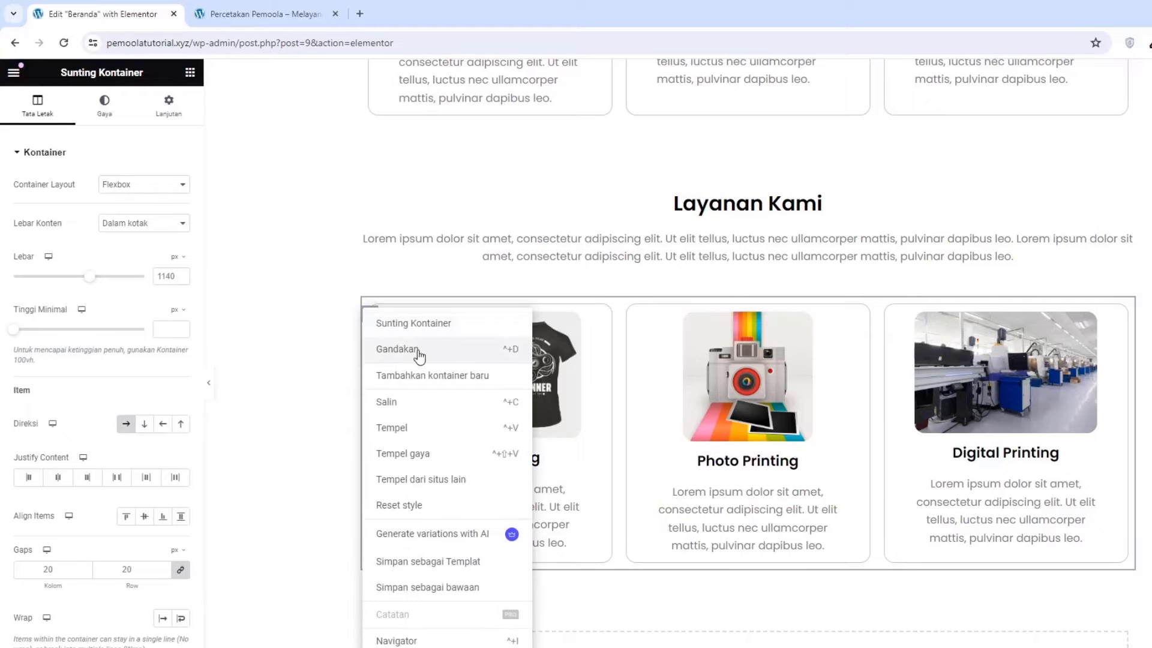
pyautogui.click(397, 349)
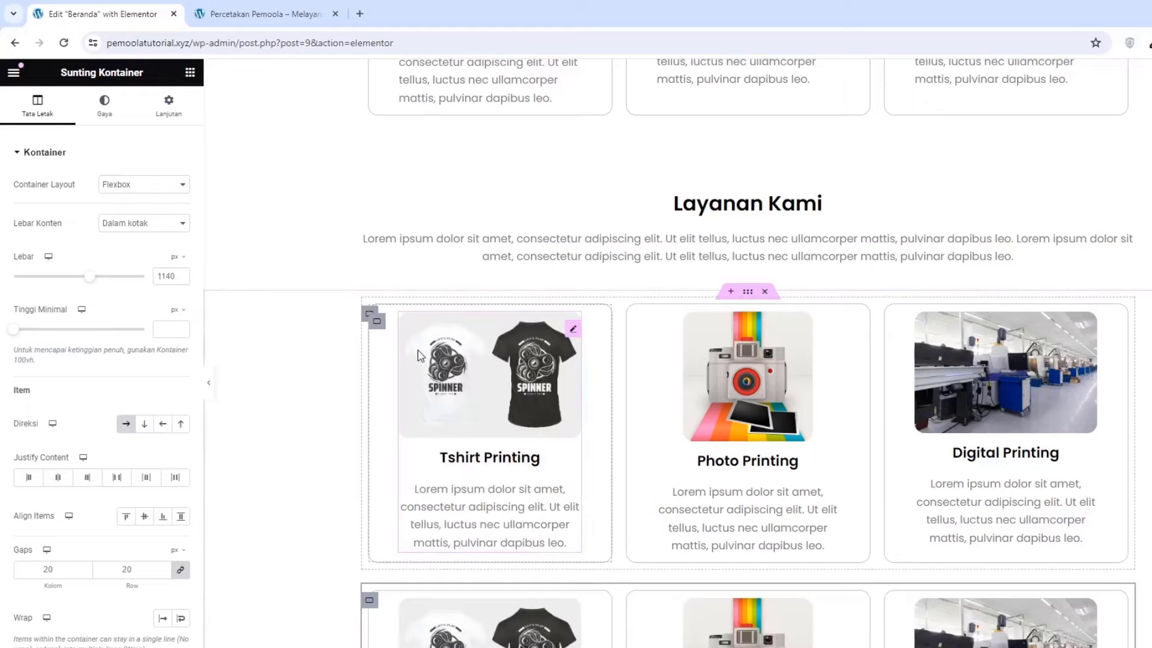
pyautogui.scroll(-5, 420, 355)
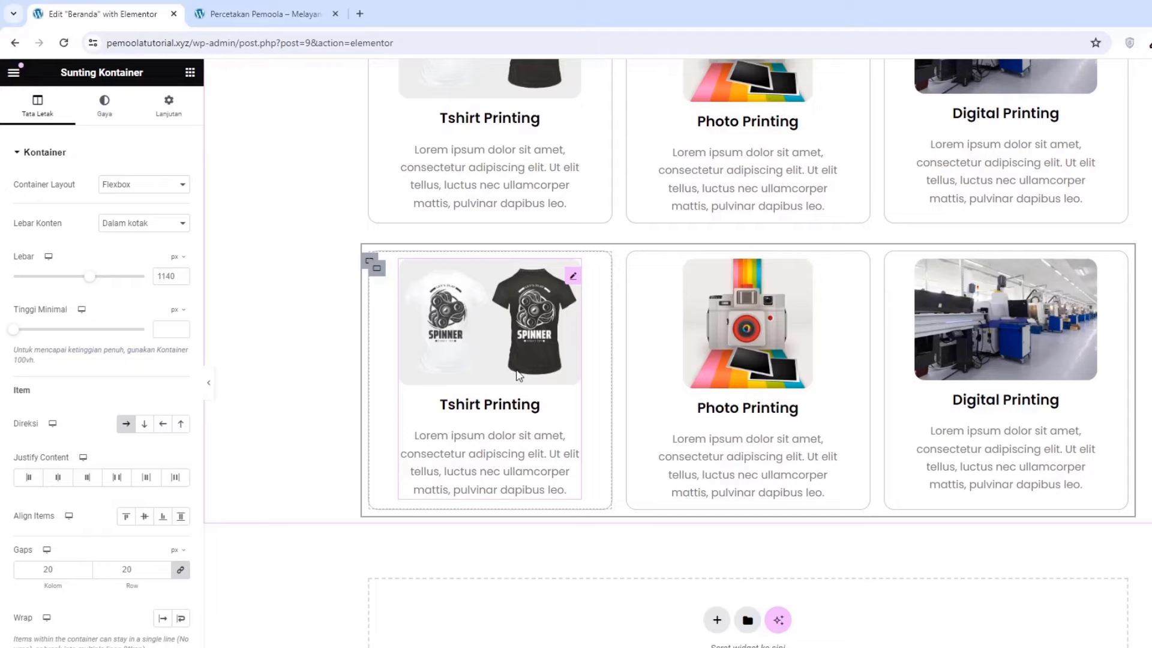
pyautogui.click(519, 376)
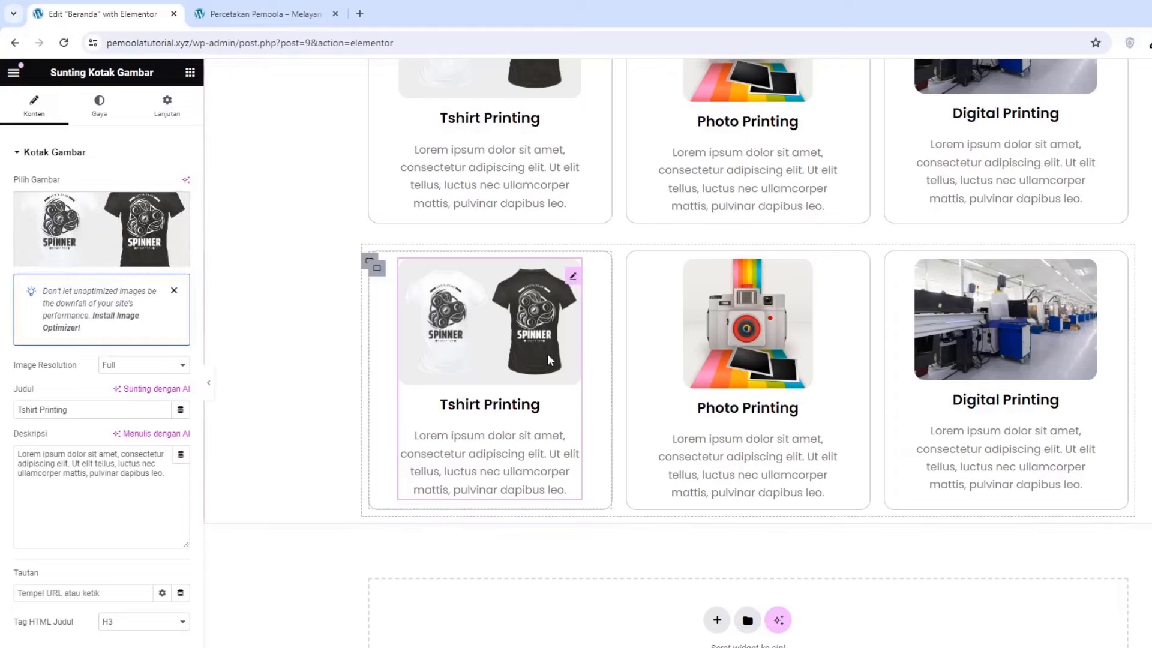
pyautogui.moveTo(90, 409); pyautogui.dragTo(34, 409)
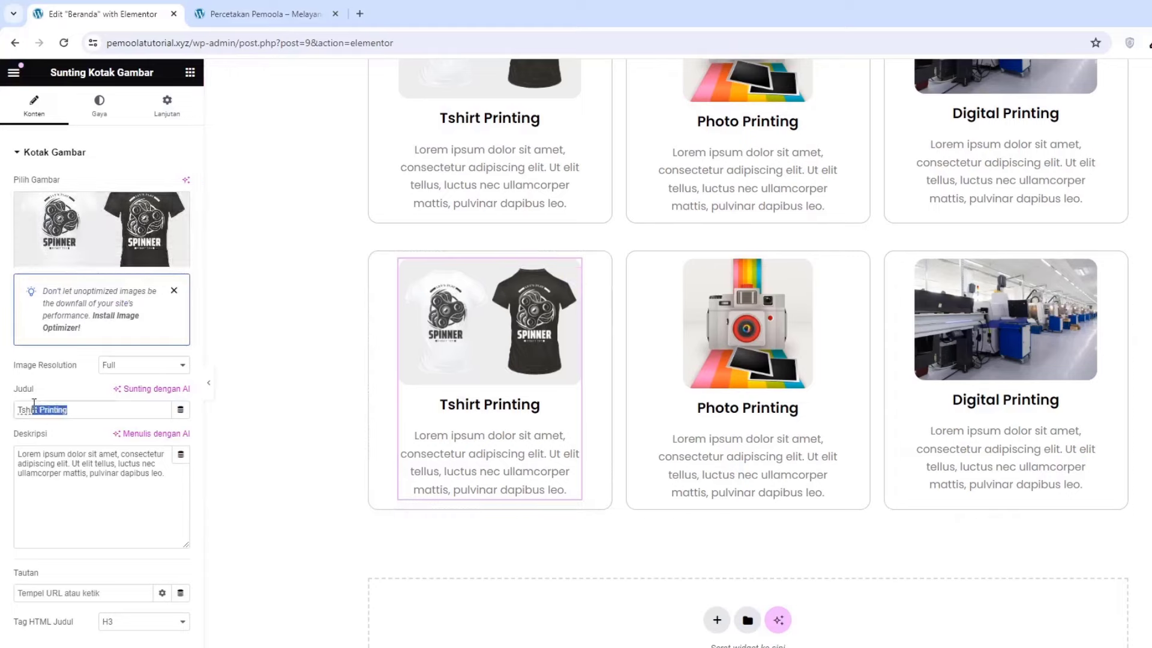
pyautogui.click(50, 467)
pyautogui.scroll(3, 488, 404)
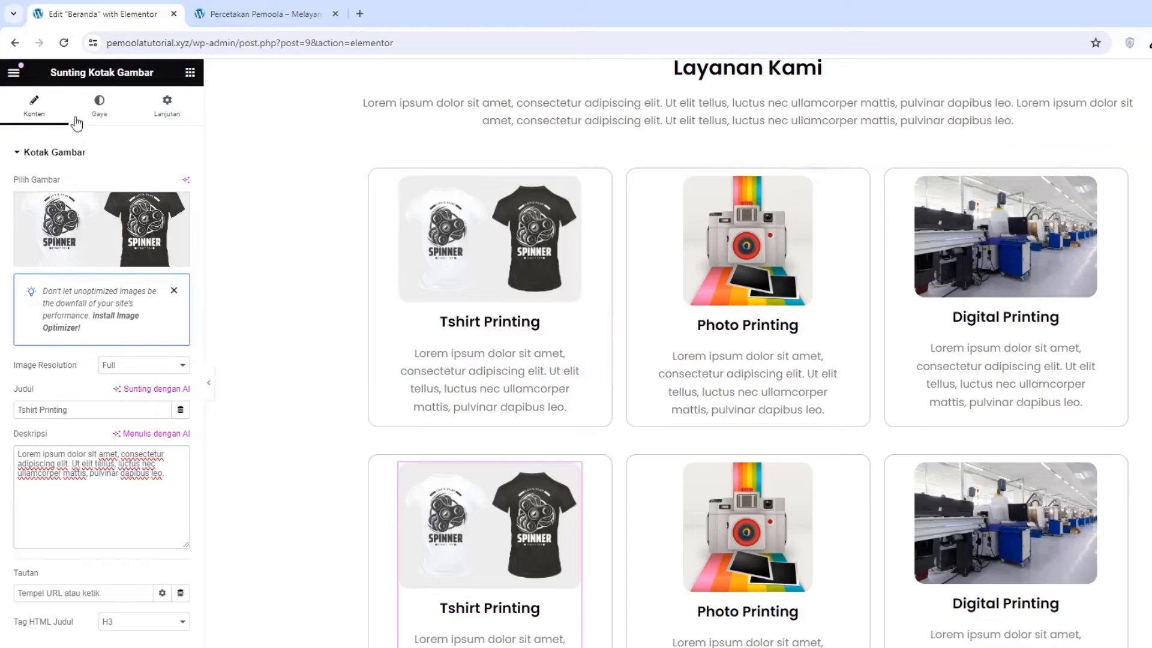
# Add a button labelled 'Hubungi Kami' to the Tshirt Printing card
pyautogui.click(190, 72)
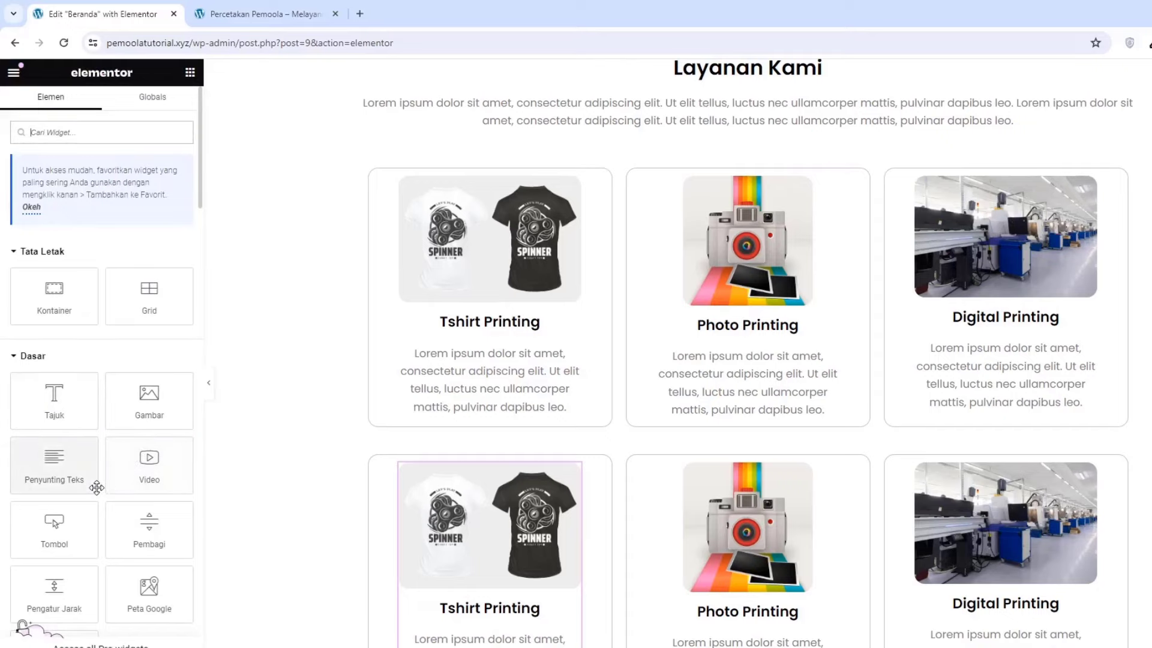
pyautogui.moveTo(70, 531); pyautogui.dragTo(498, 413)
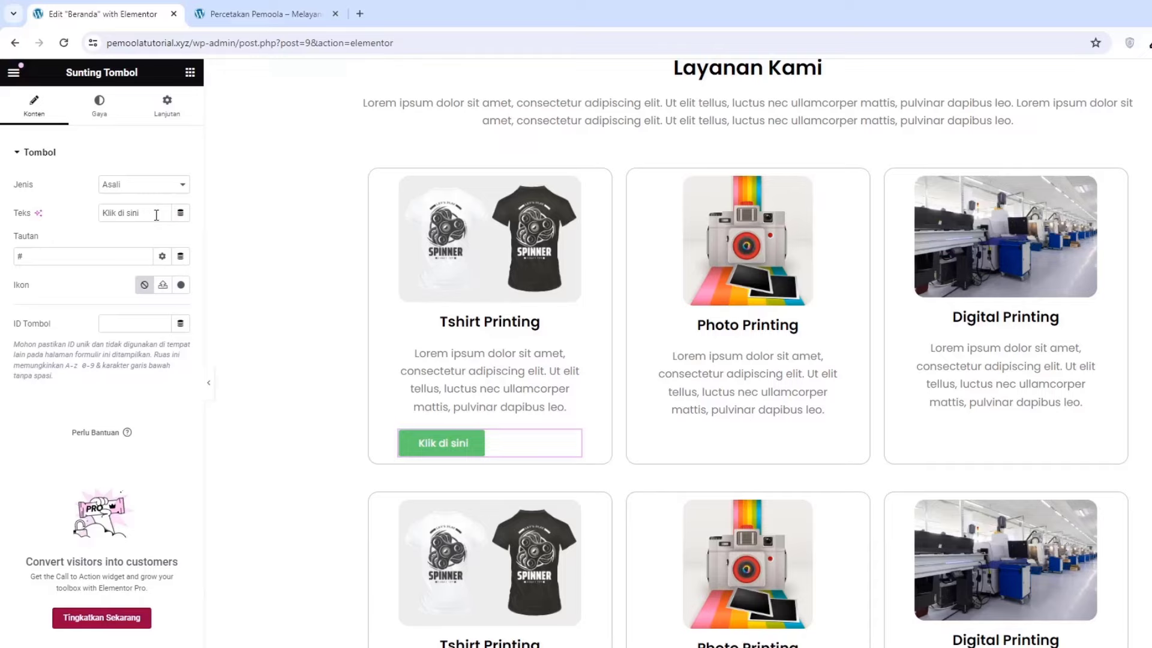
pyautogui.moveTo(157, 214); pyautogui.dragTo(92, 218)
pyautogui.write('Butto')
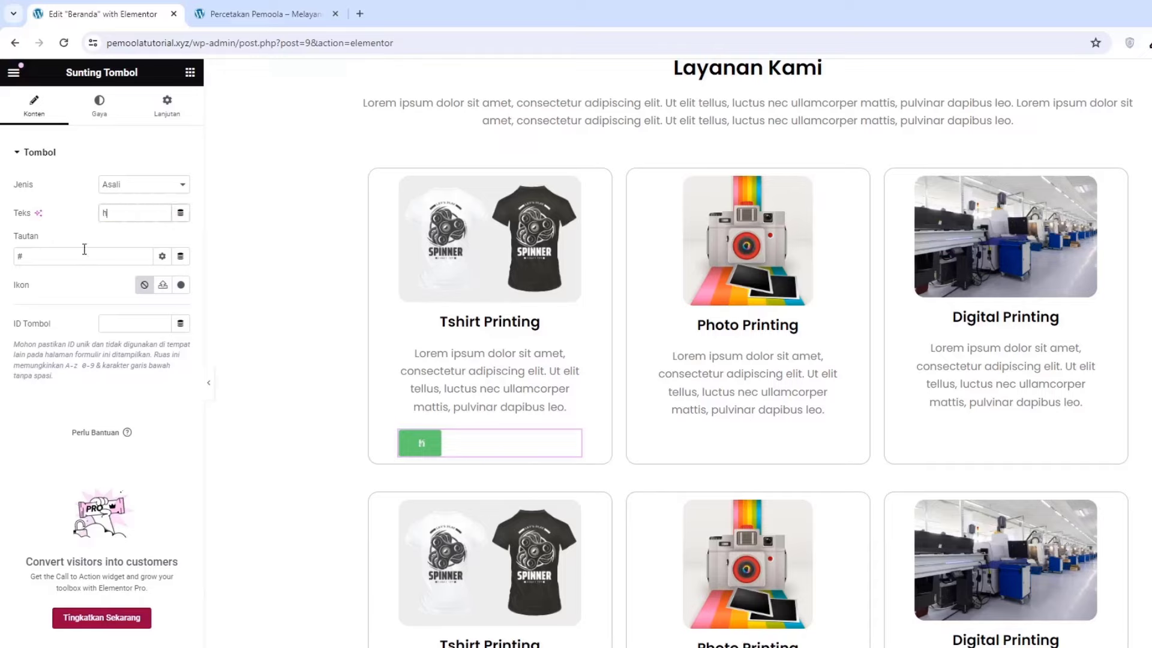
pyautogui.press('BackSpace')
pyautogui.hotkey('ctrl', 'a')
pyautogui.write('h')
pyautogui.hotkey('ctrl', 'a')
pyautogui.write('Hubungi Kami')
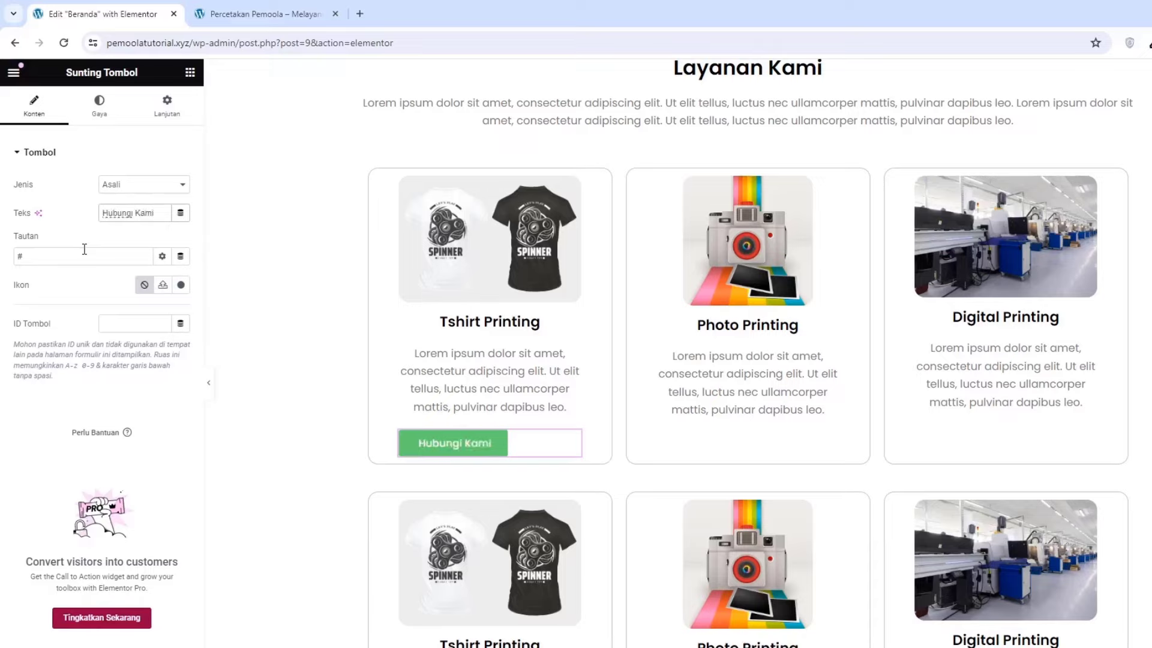
# Give the button the WhatsApp icon from Pustaka Ikon and clear its # link
pyautogui.click(179, 287)
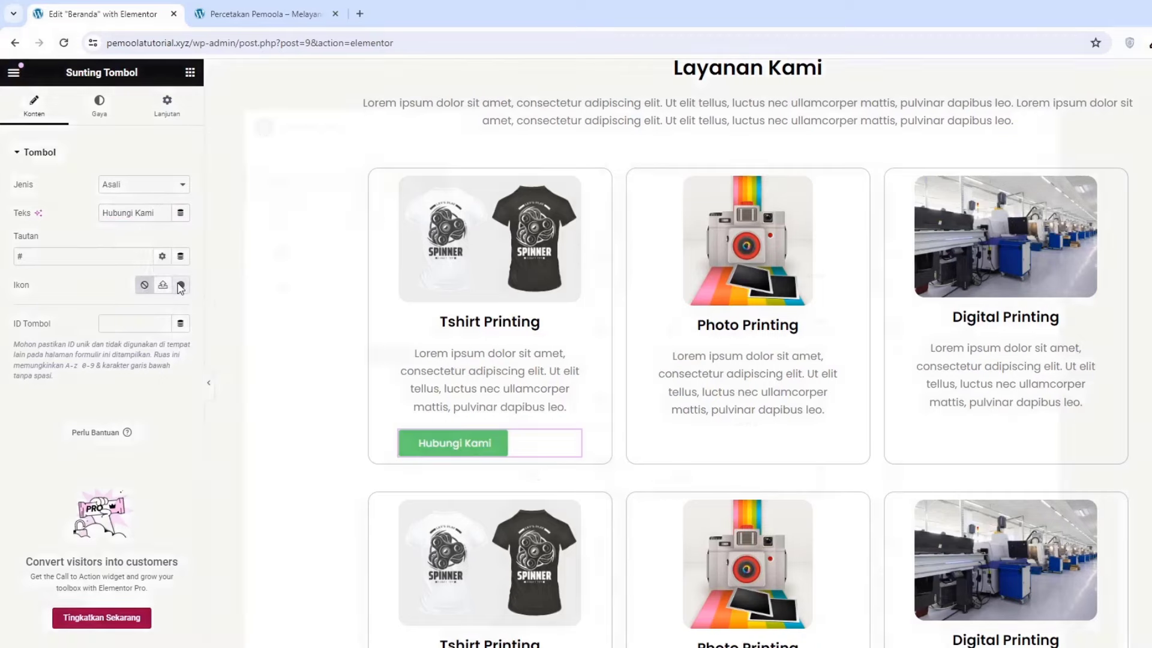
pyautogui.click(590, 175)
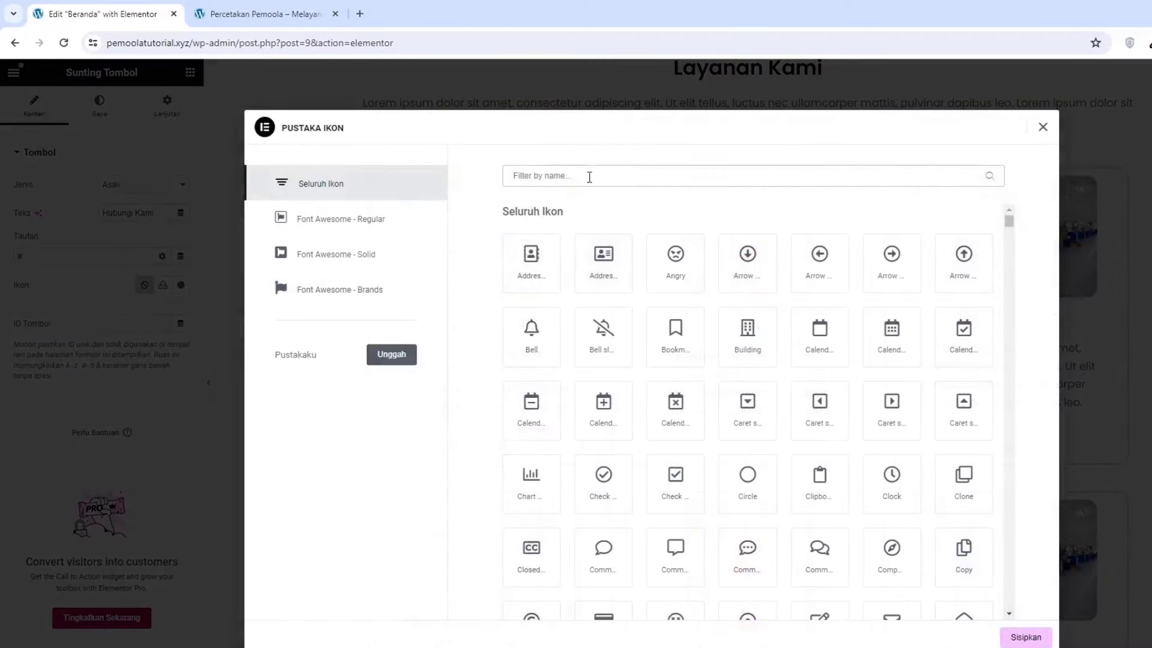
pyautogui.write('what')
pyautogui.click(533, 261)
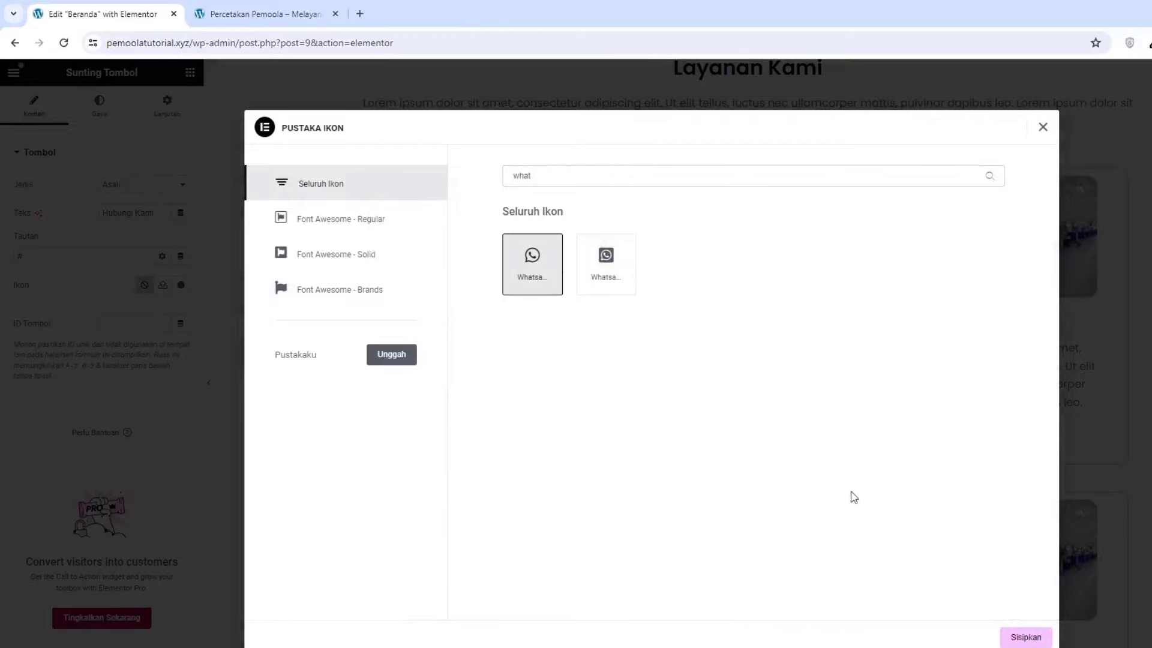
pyautogui.click(1021, 640)
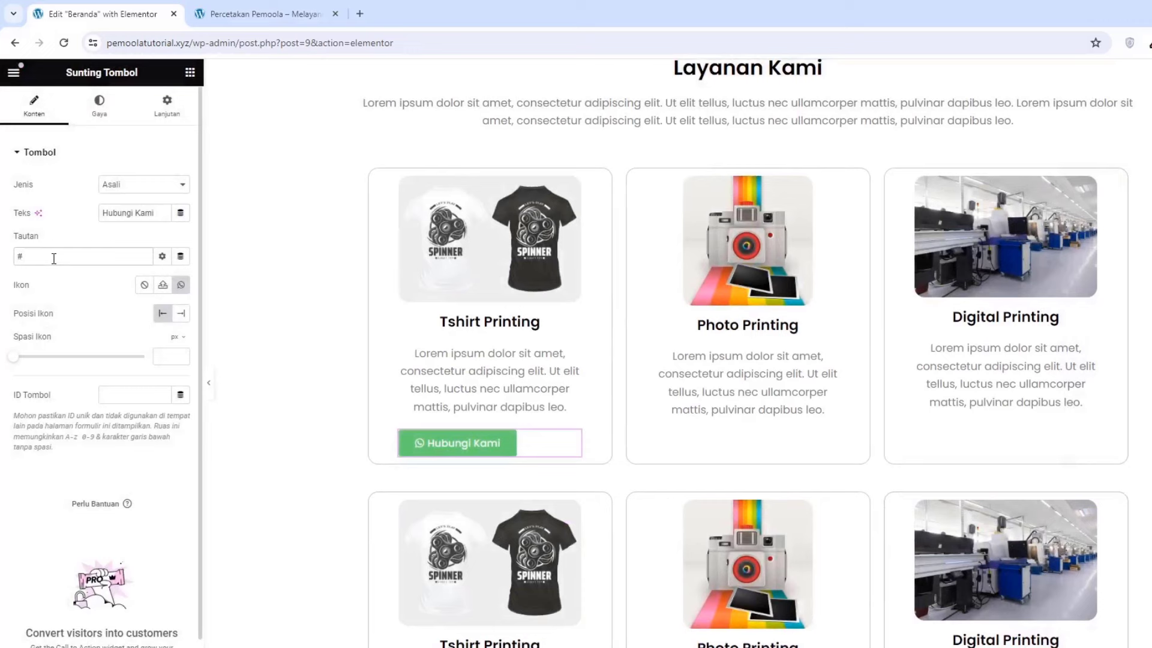
pyautogui.press('BackSpace')
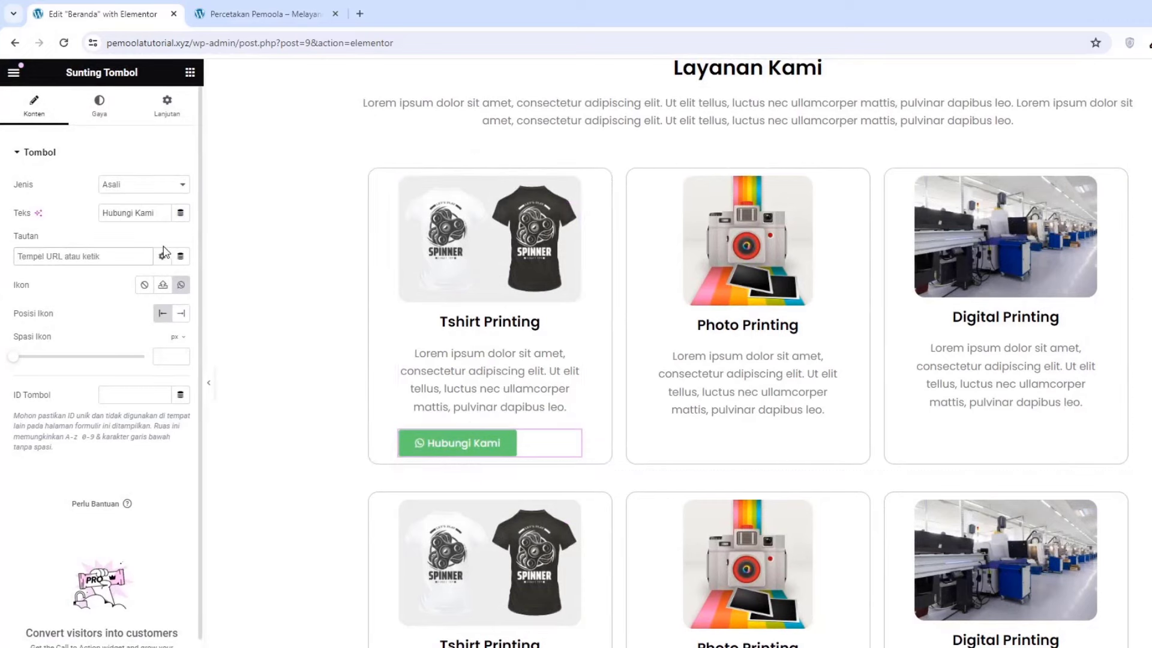
# Centre the Hubungi Kami button within its card
pyautogui.click(107, 119)
pyautogui.click(142, 186)
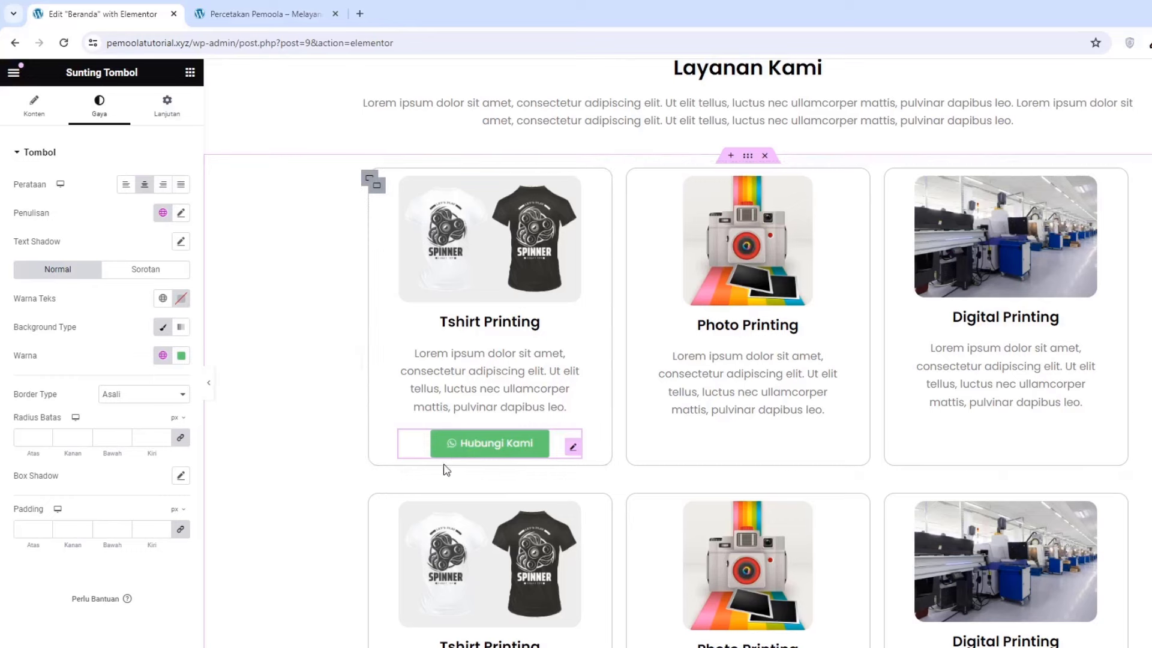
pyautogui.scroll(10, 480, 435)
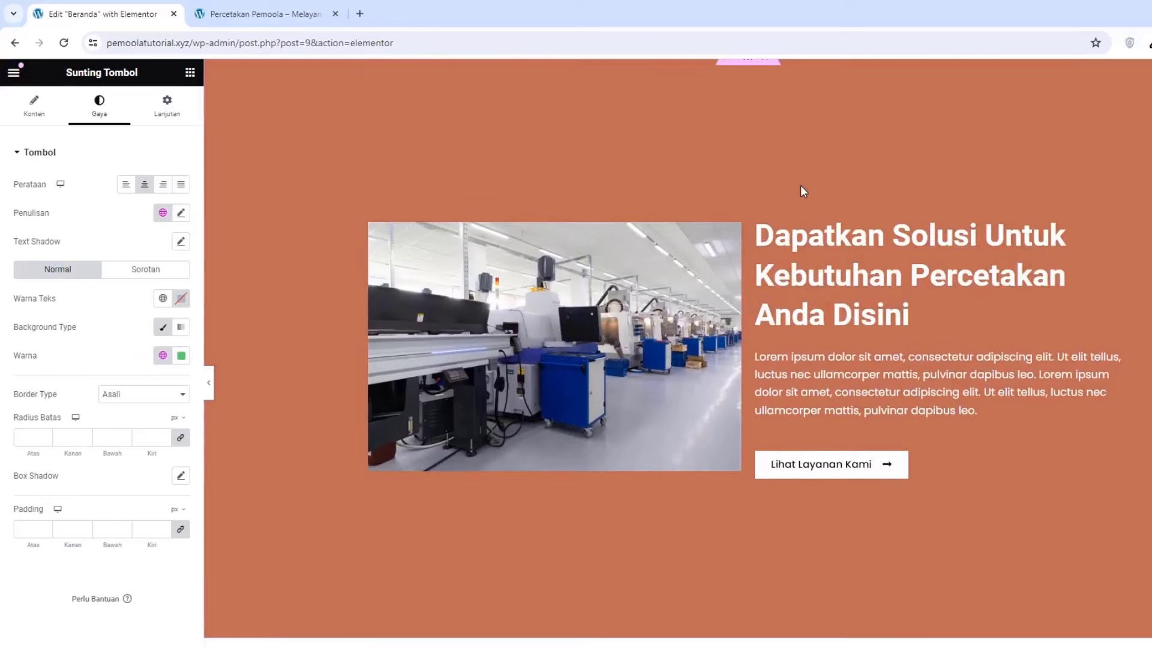
pyautogui.scroll(1, 803, 191)
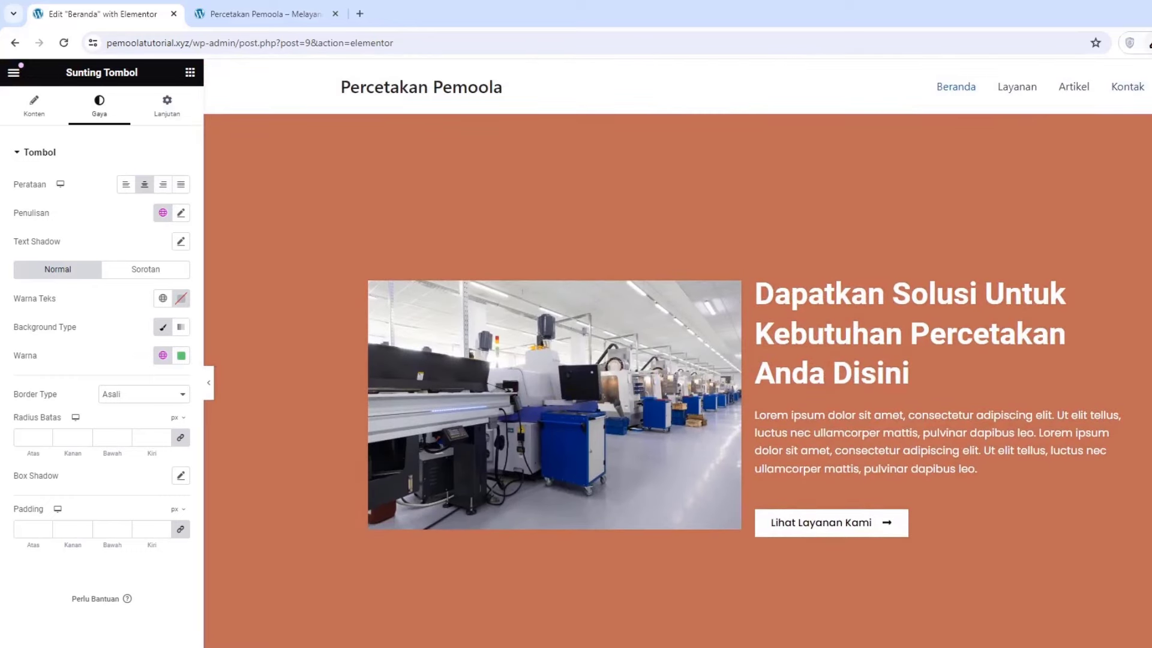
# Colour the button with the hero's rgb(190, 108, 84), sampled using ColorZilla
pyautogui.click(1148, 44)
pyautogui.click(1038, 120)
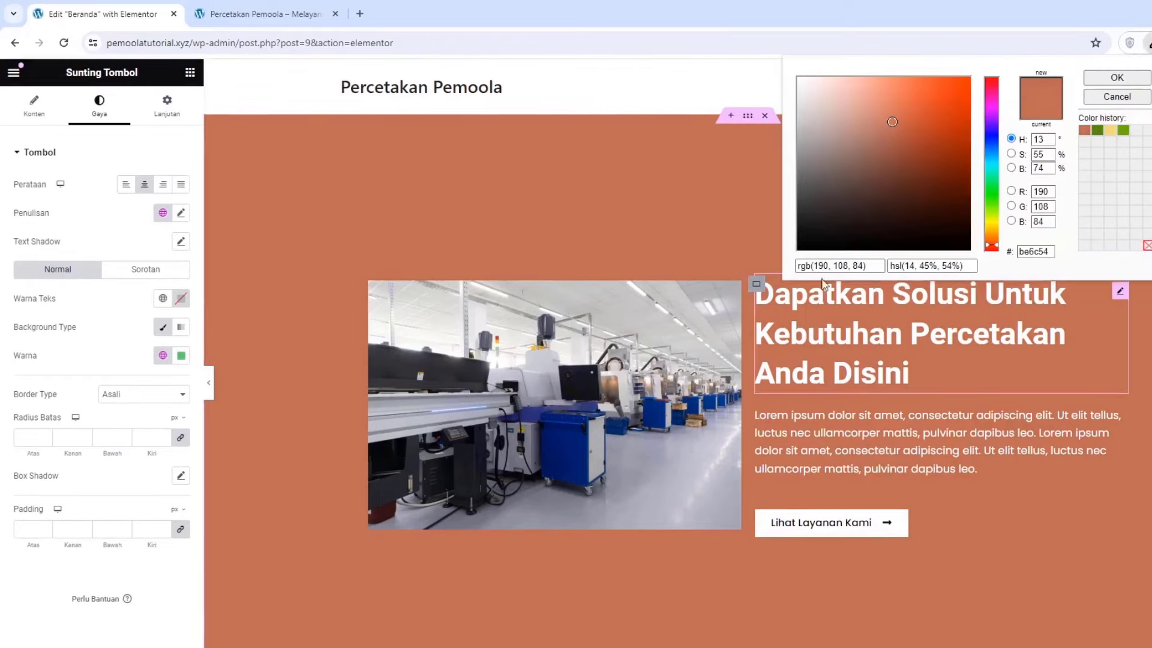
pyautogui.tripleClick(822, 265)
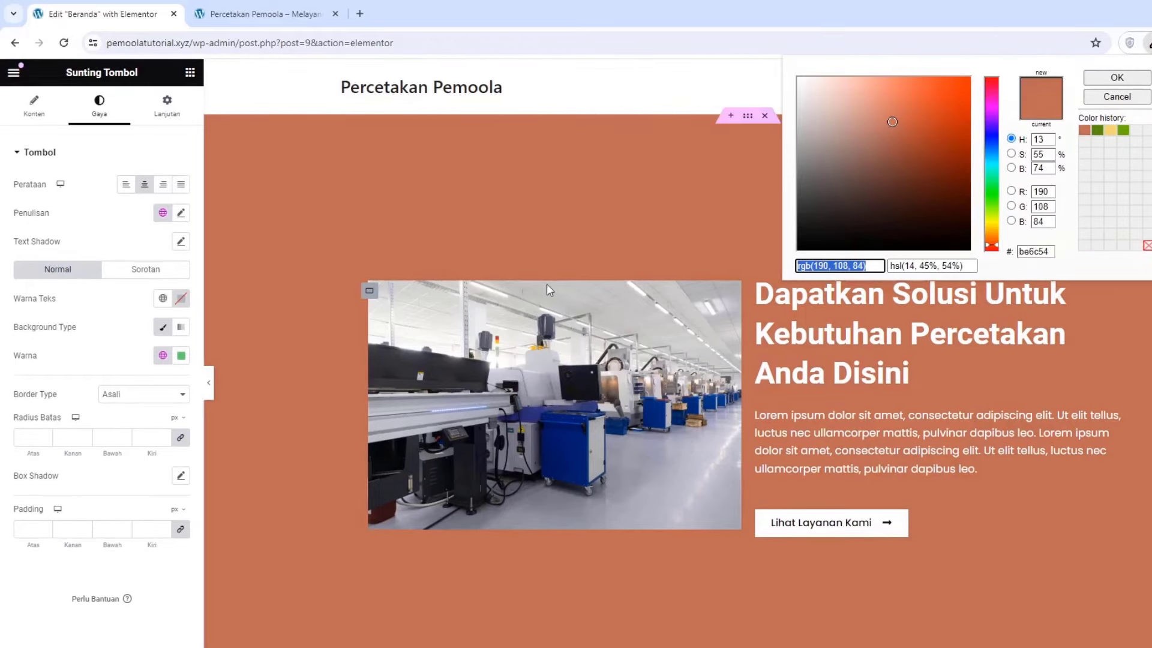
pyautogui.scroll(-12, 546, 283)
pyautogui.scroll(-2, 529, 553)
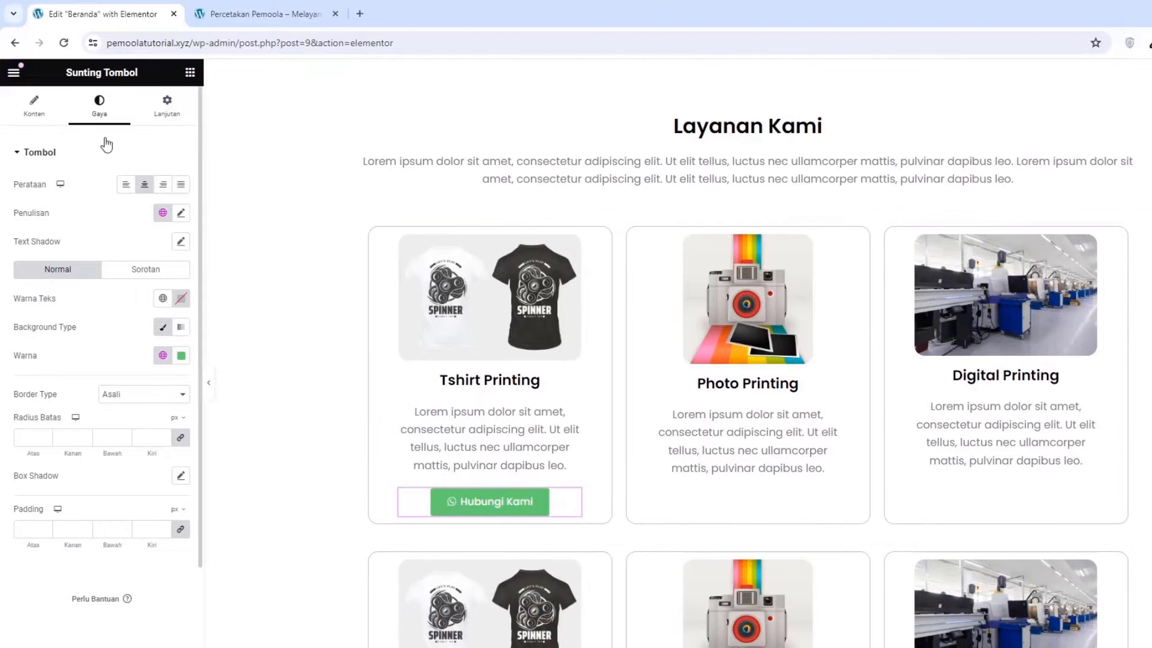
pyautogui.click(181, 357)
pyautogui.hotkey('ctrl', 'v')
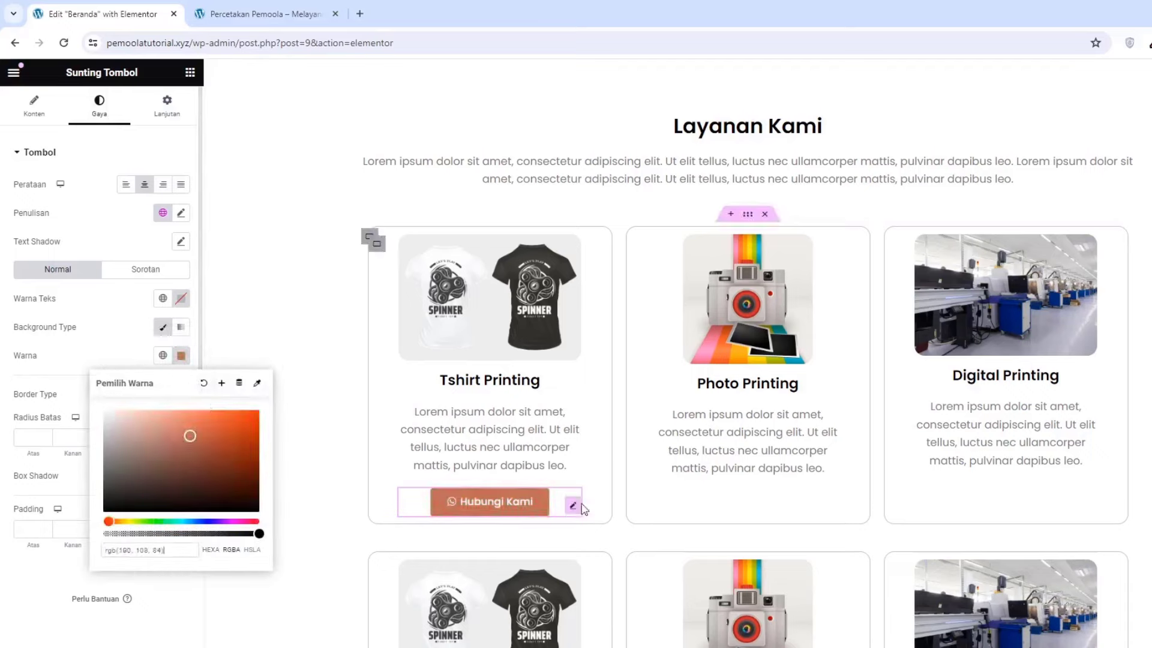
pyautogui.click(294, 450)
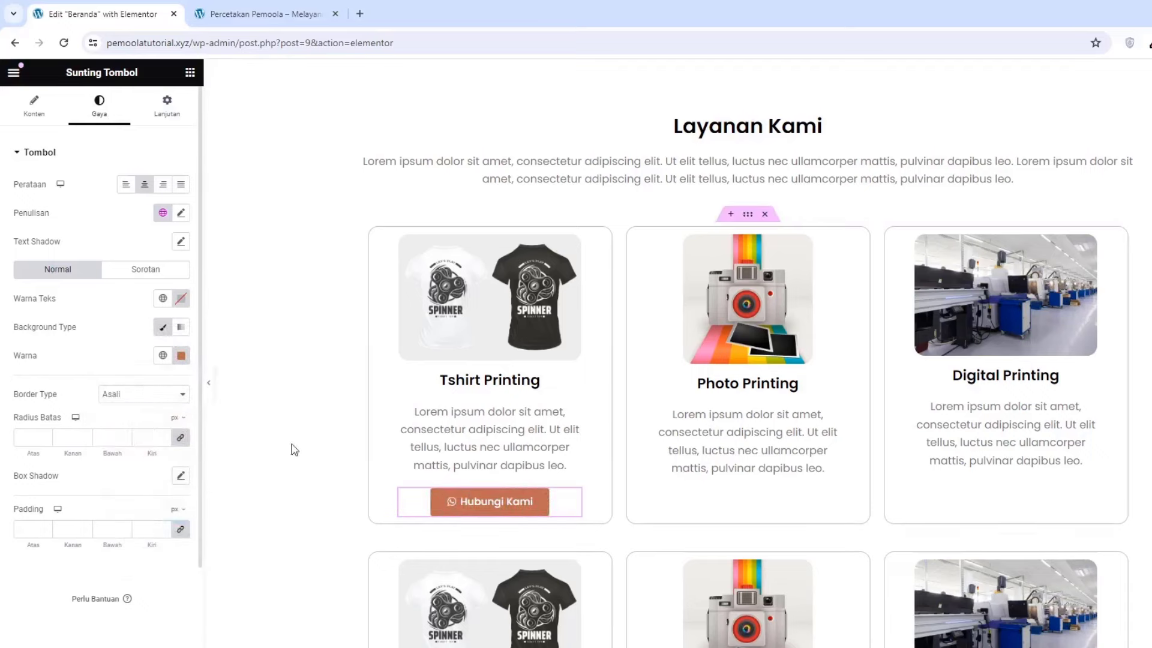
# Copy the Hubungi Kami button into the Photo Printing and Digital Printing cards
pyautogui.rightClick(467, 501)
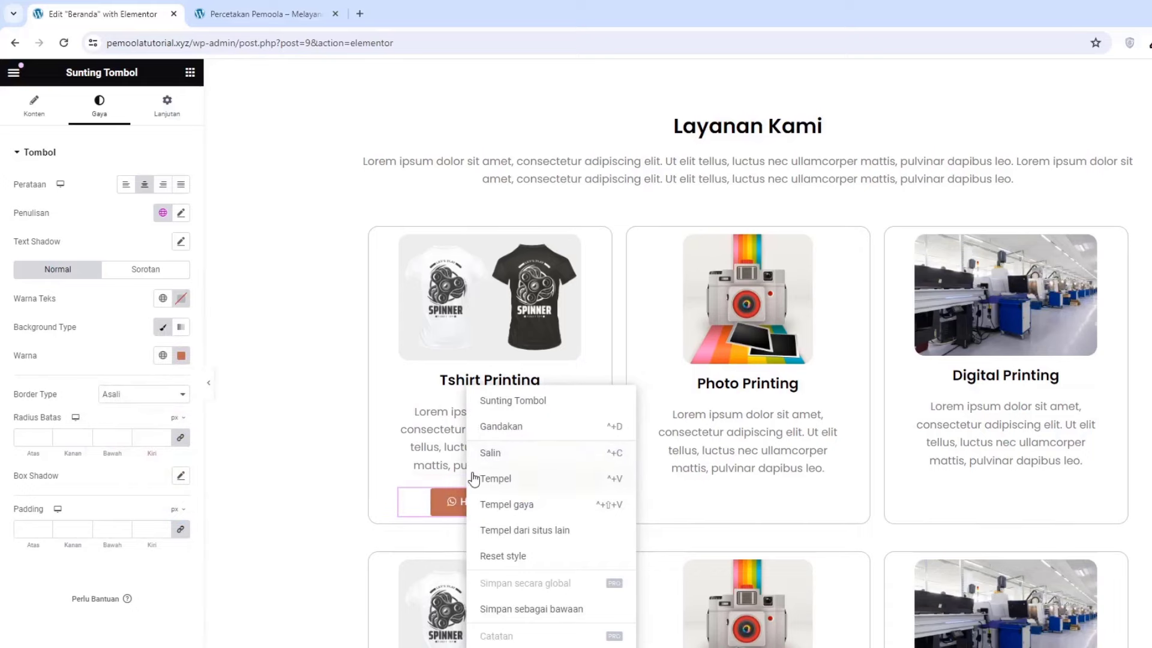
pyautogui.click(489, 453)
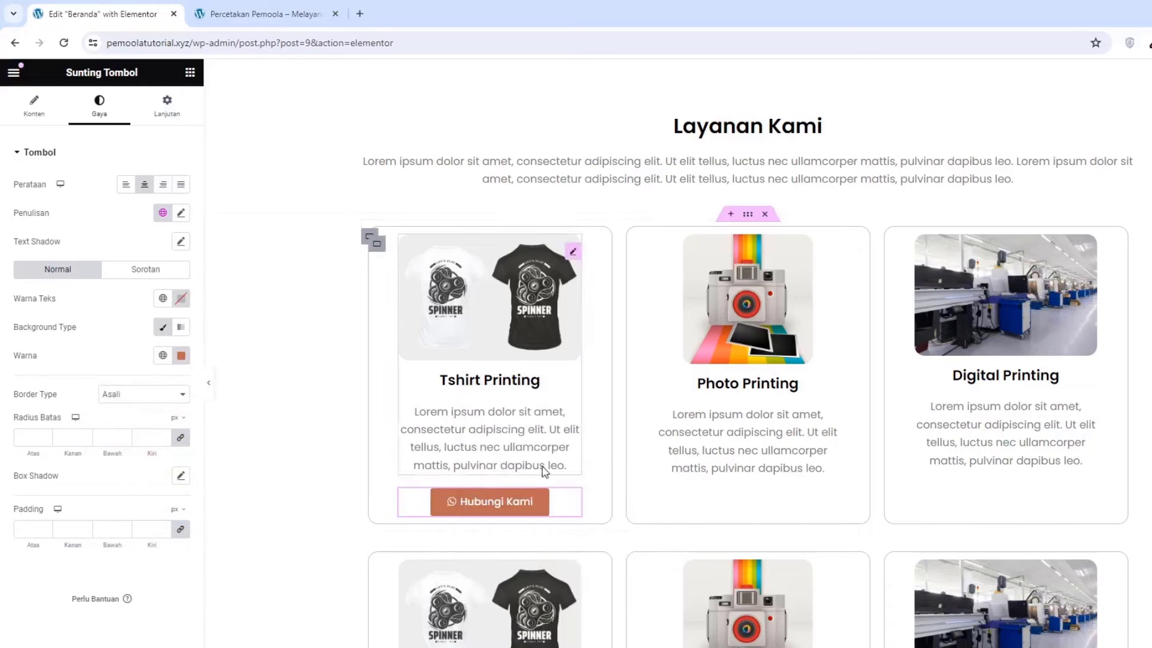
pyautogui.rightClick(739, 480)
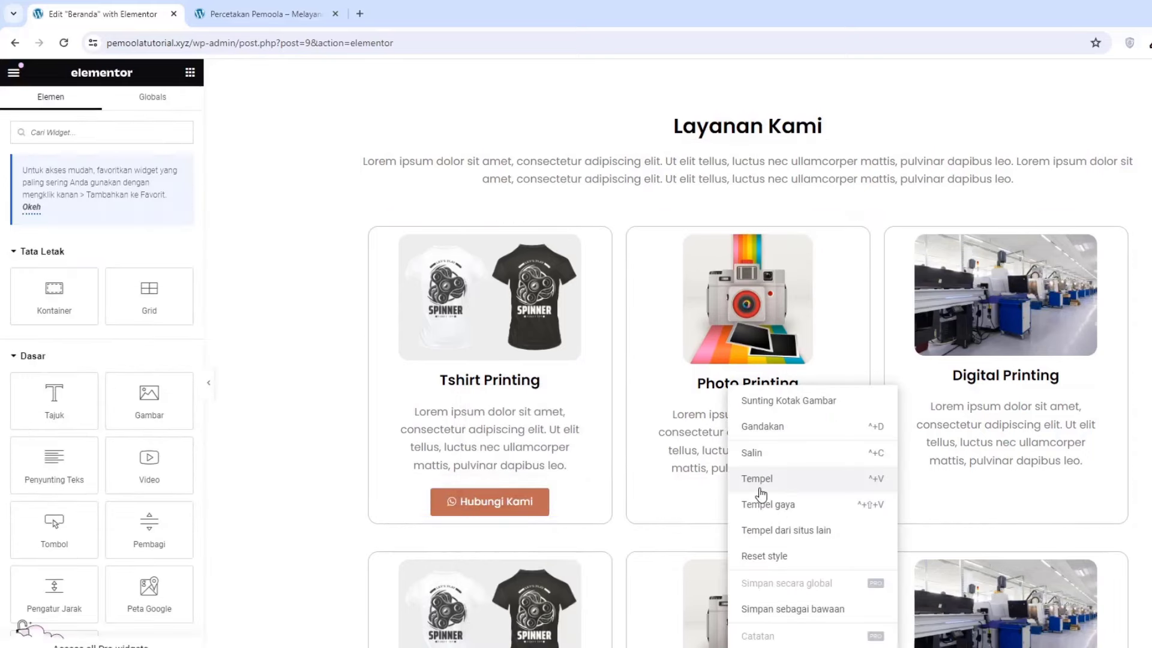
pyautogui.click(759, 480)
pyautogui.rightClick(996, 482)
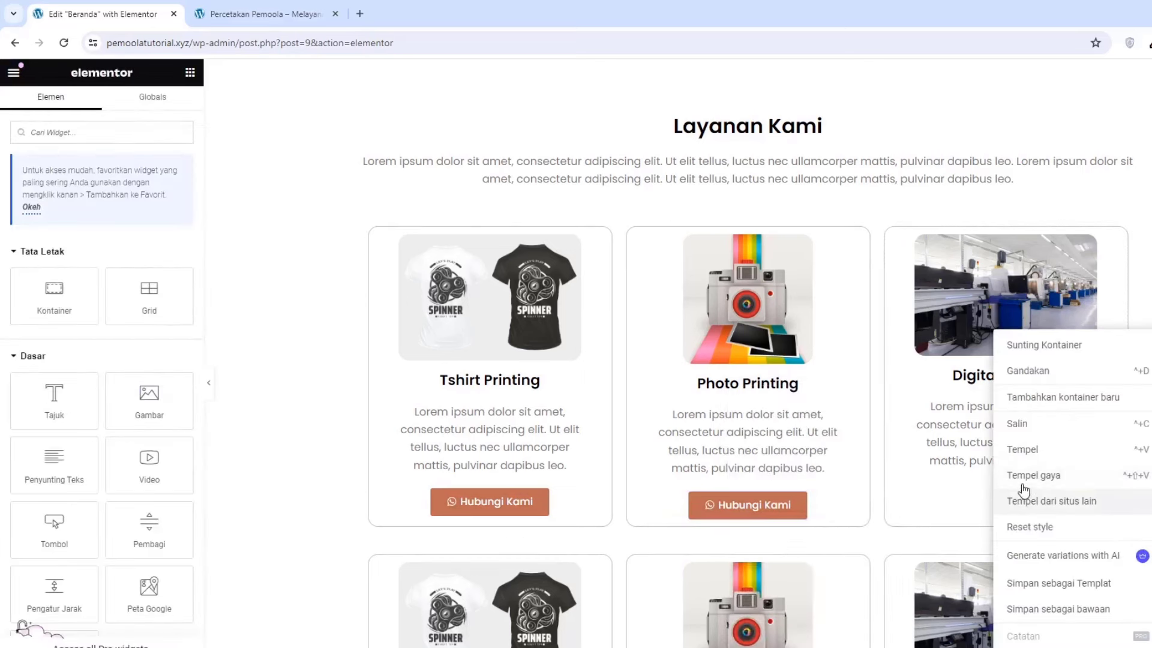
pyautogui.click(1017, 451)
# Paste the button into all three second-row cards and save with Perbarui
pyautogui.scroll(-5, 503, 562)
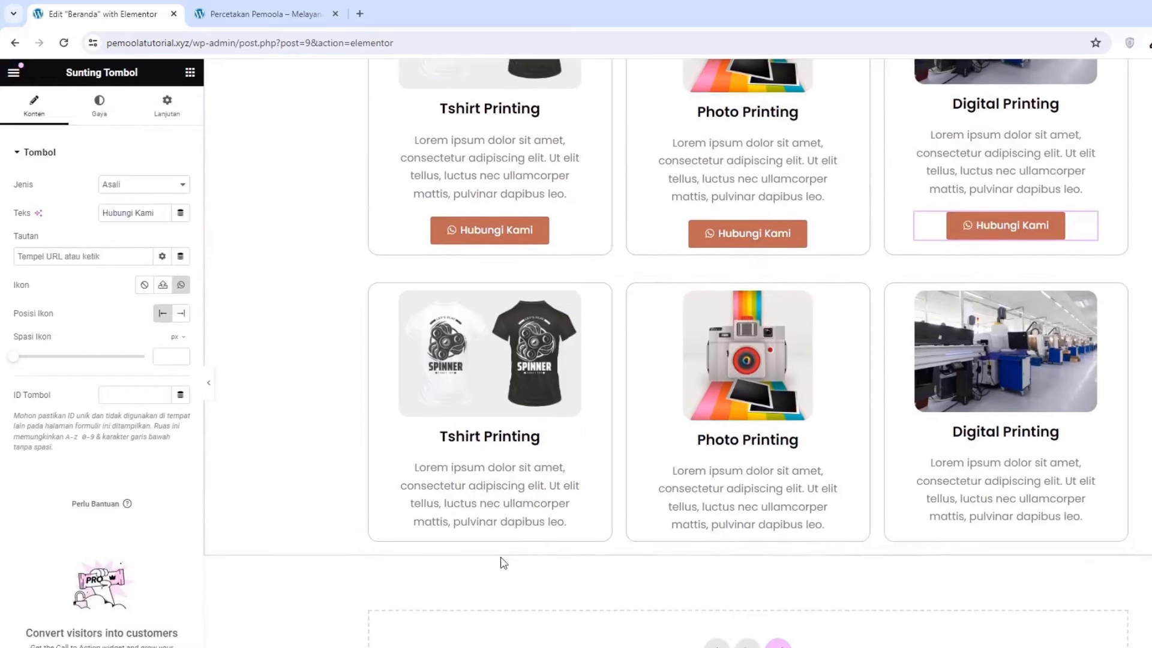
pyautogui.rightClick(454, 517)
pyautogui.click(474, 478)
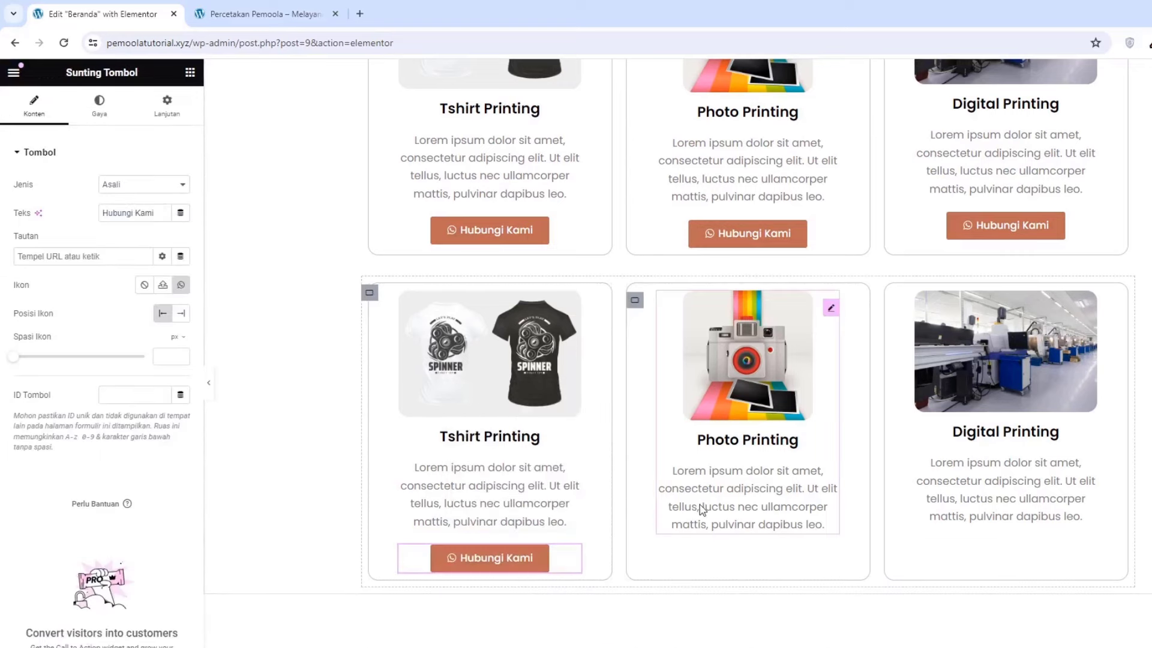
pyautogui.rightClick(716, 511)
pyautogui.click(757, 480)
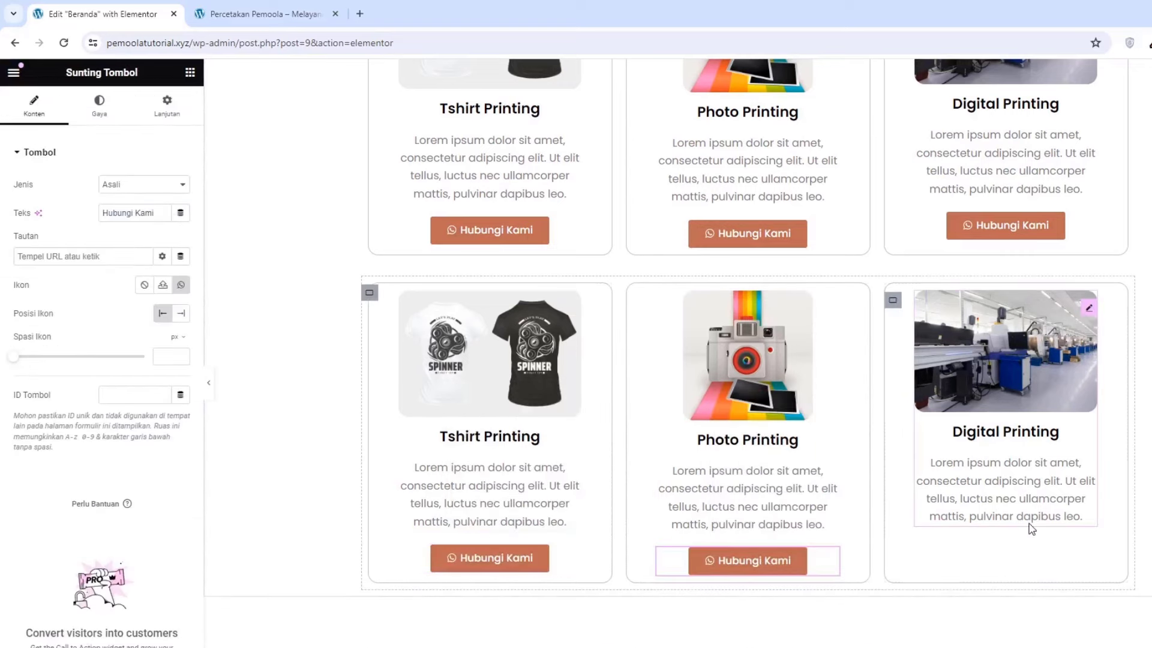
pyautogui.rightClick(1030, 528)
pyautogui.click(1052, 480)
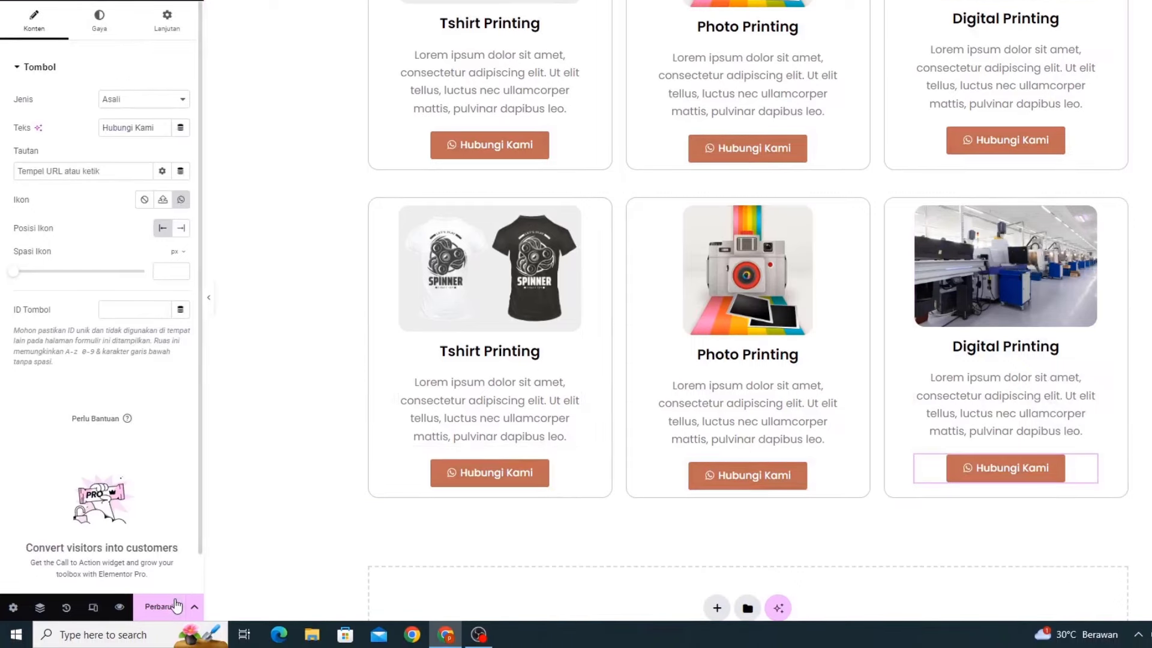
pyautogui.click(179, 606)
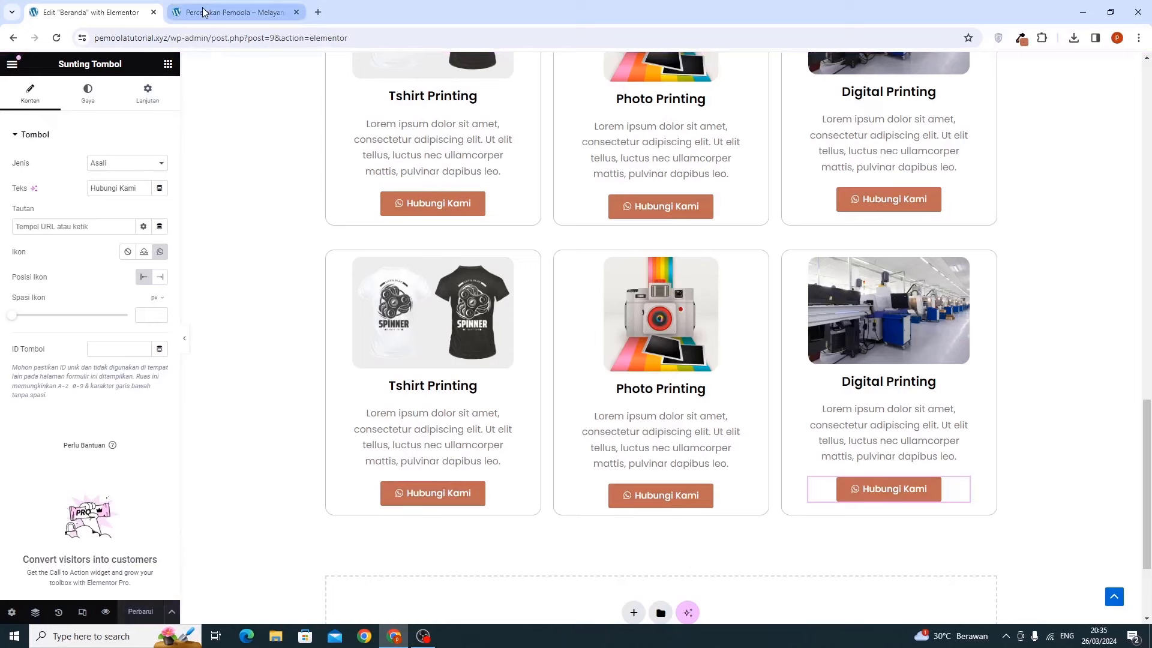
pyautogui.click(203, 12)
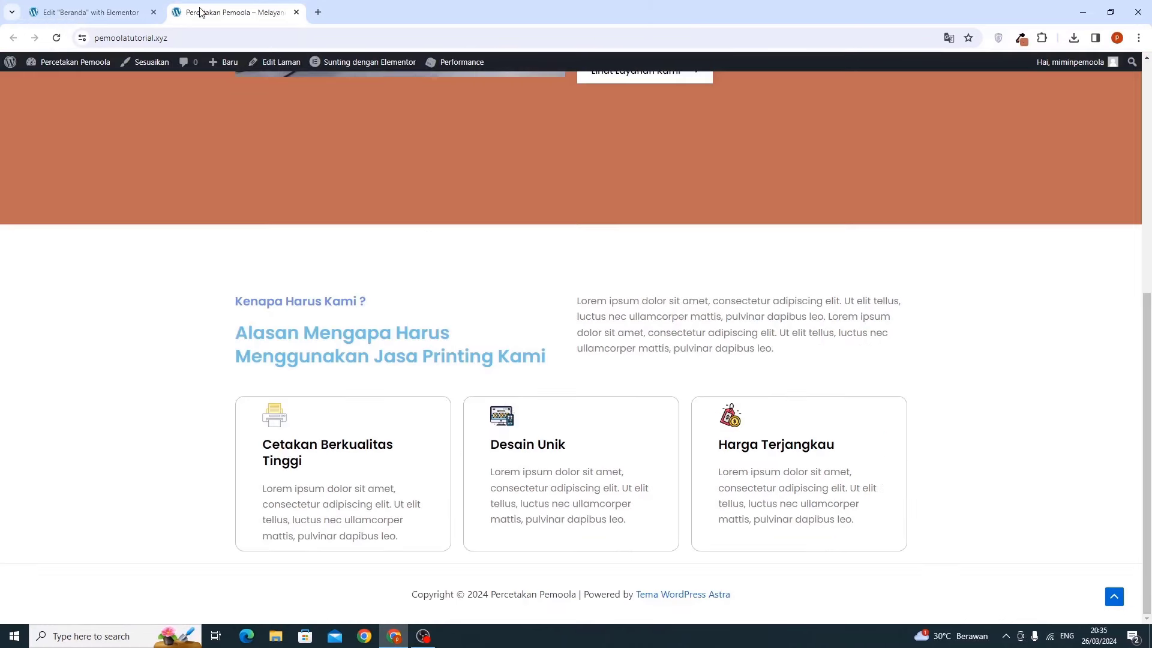
pyautogui.click(55, 38)
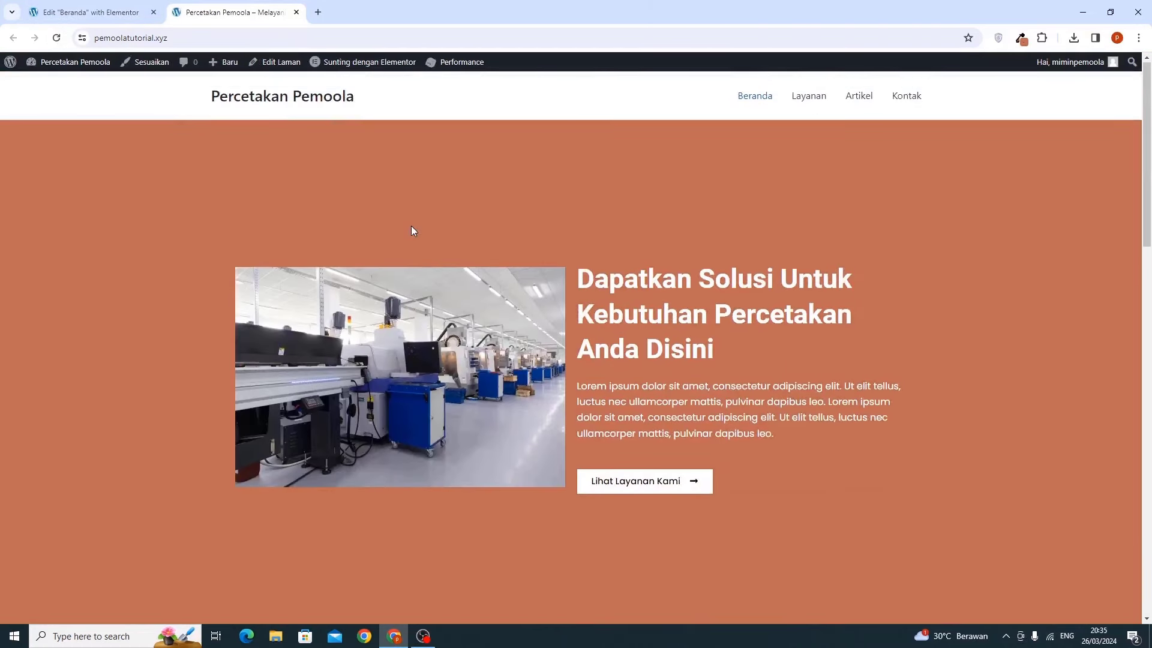
pyautogui.scroll(-1, 412, 226)
pyautogui.scroll(-15, 412, 226)
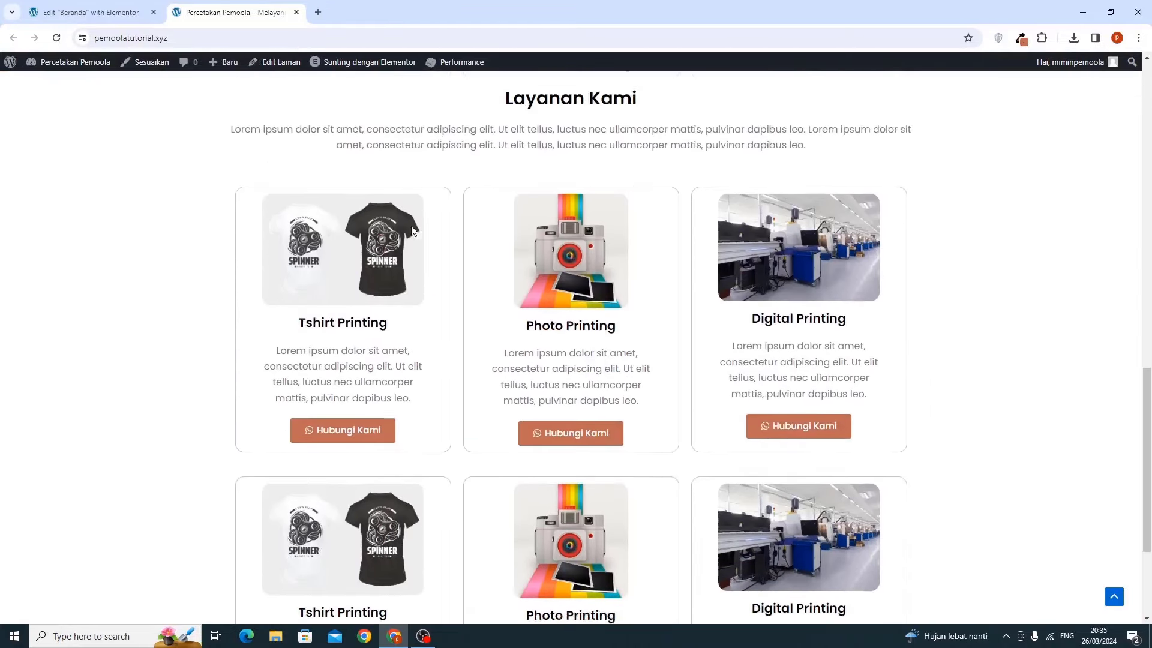
pyautogui.scroll(-2, 412, 231)
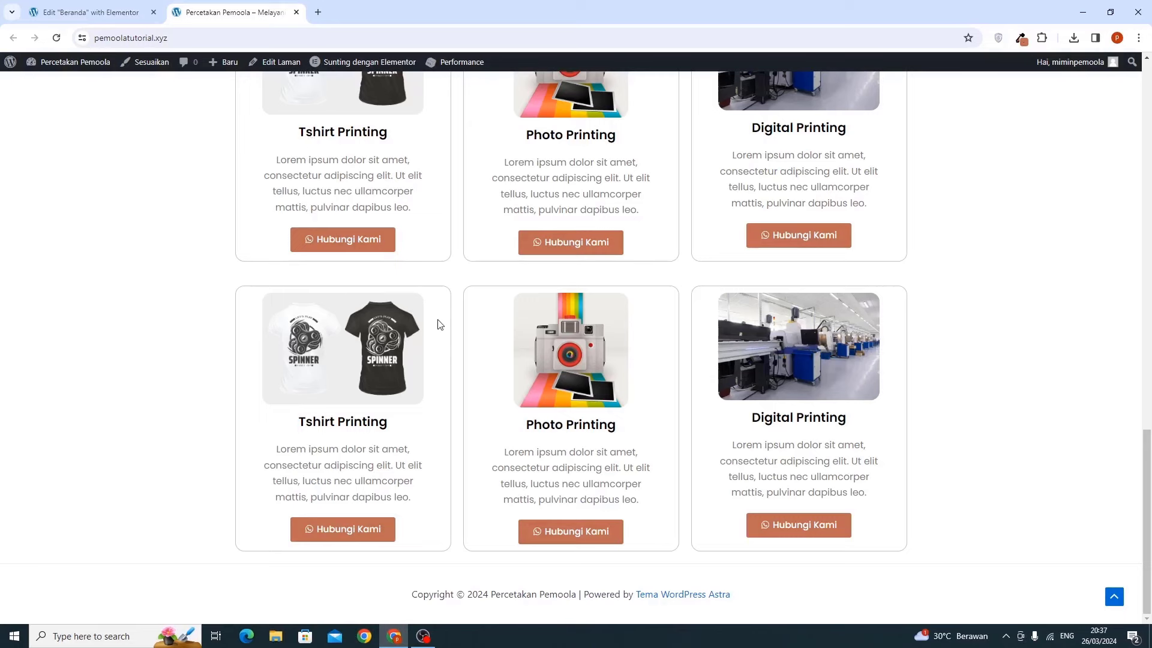
pyautogui.scroll(3, 440, 324)
pyautogui.scroll(-3, 440, 325)
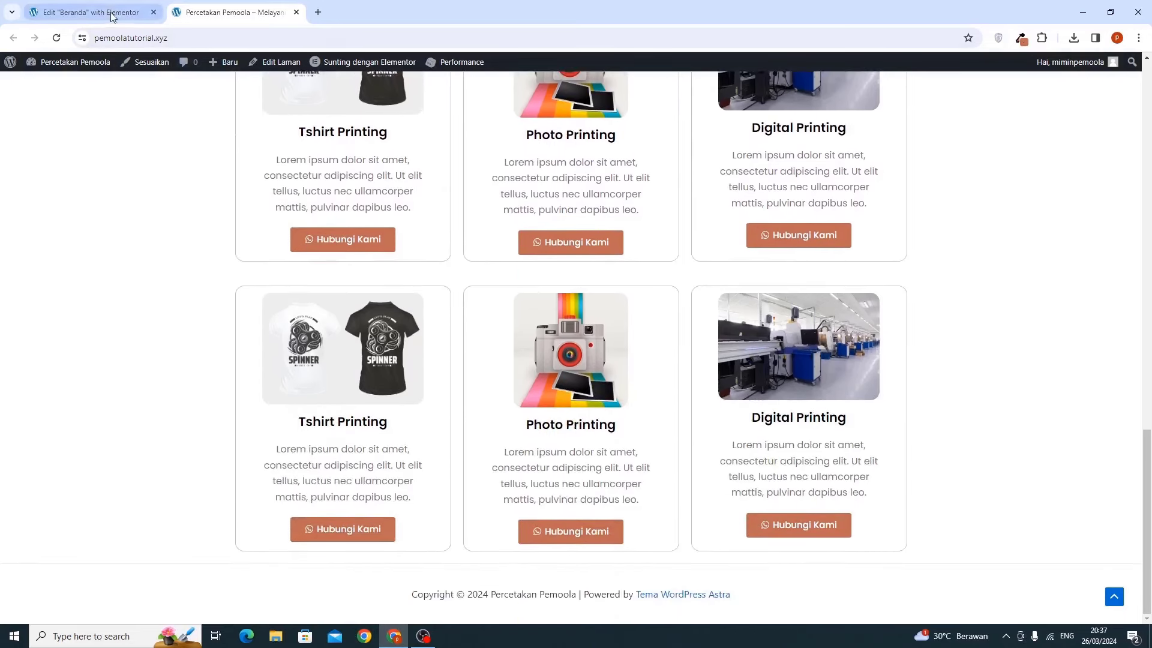
pyautogui.click(111, 15)
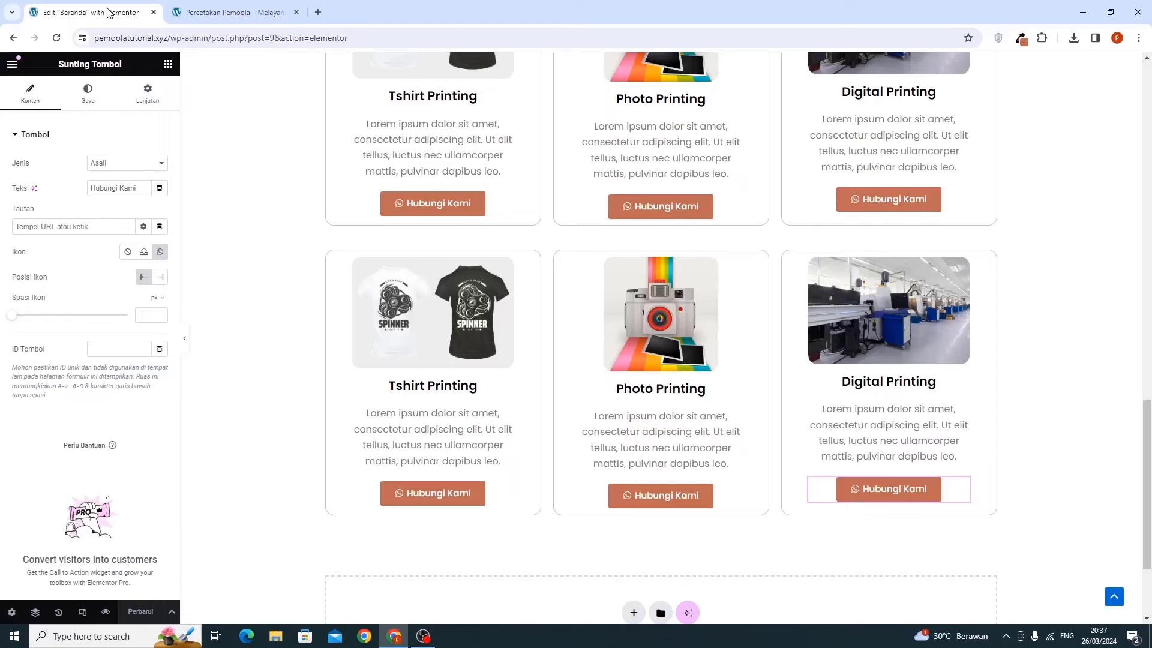
# Add a single-column Flexbox container beneath the second row of service cards
pyautogui.scroll(-3, 329, 201)
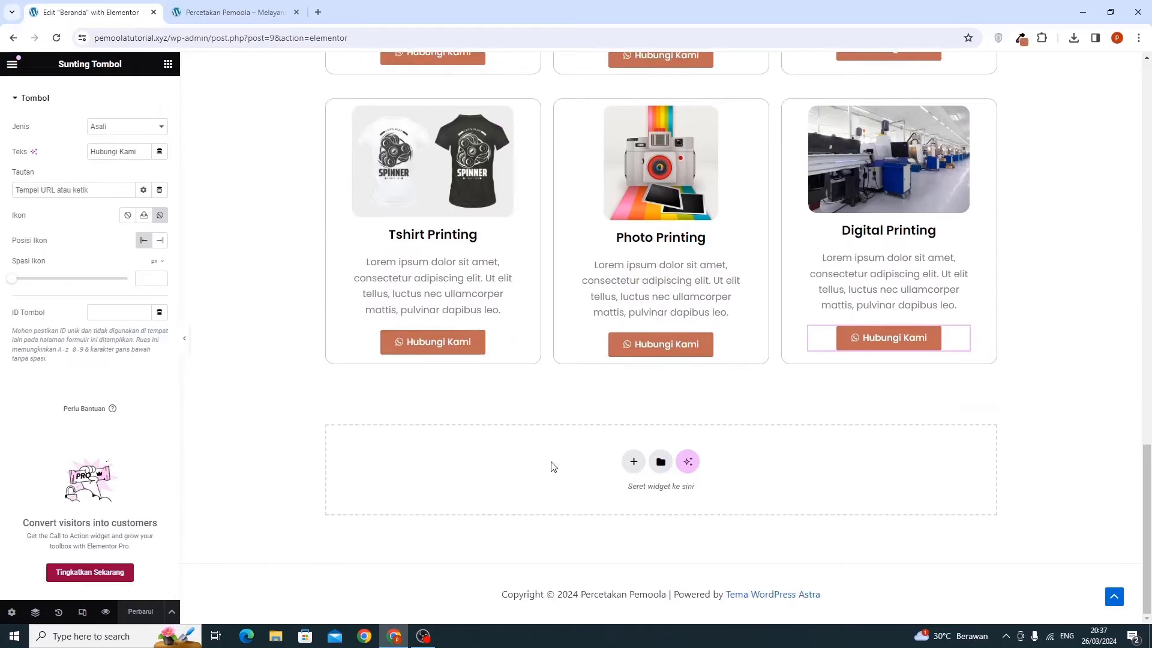
pyautogui.click(633, 461)
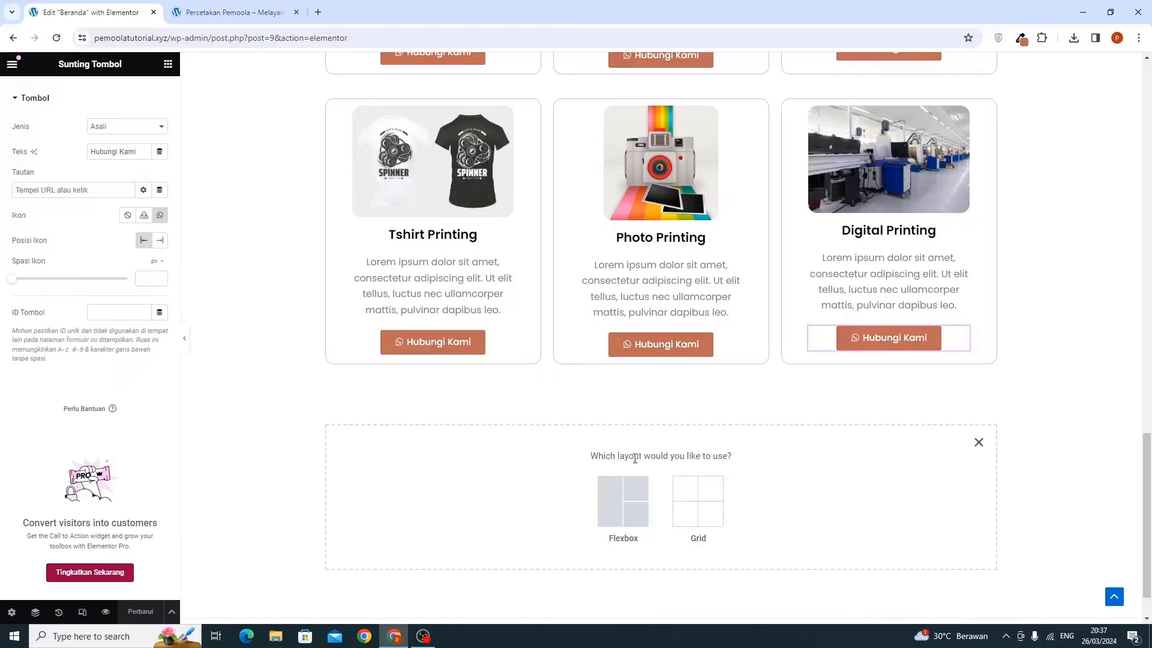
pyautogui.click(608, 509)
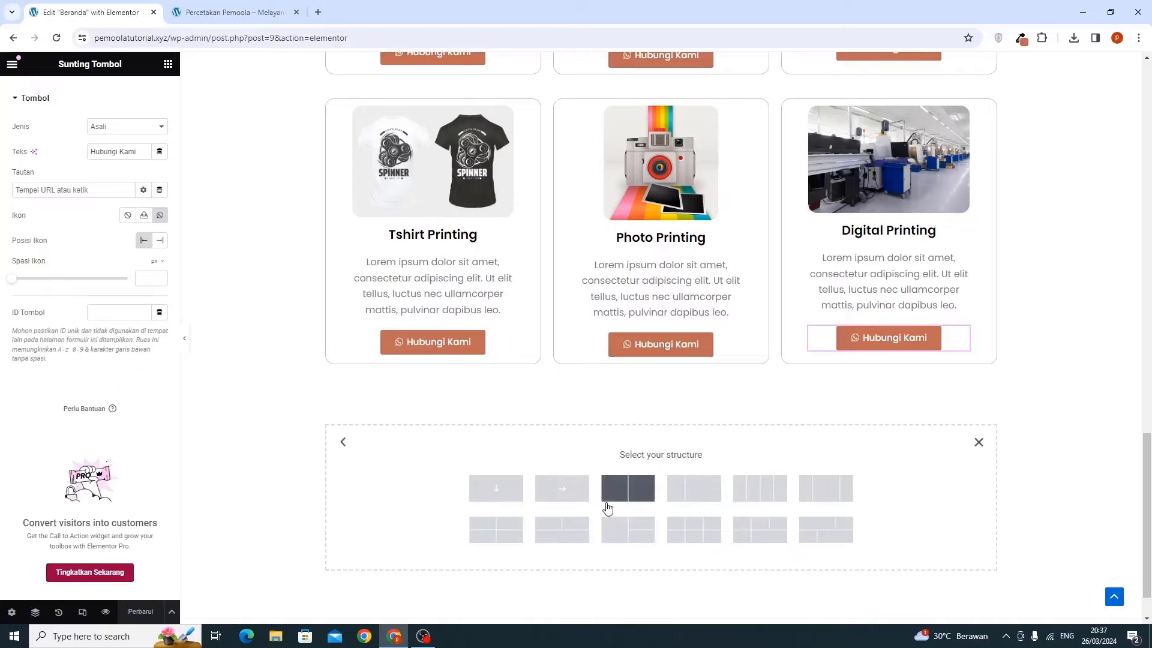
pyautogui.click(502, 497)
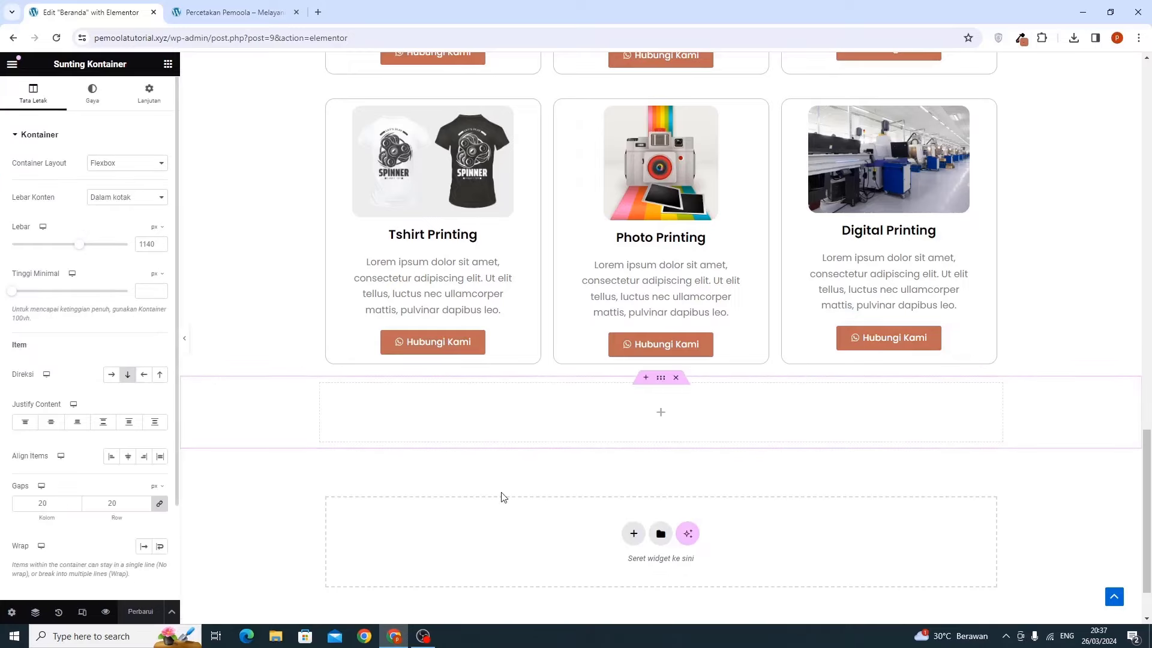
pyautogui.click(148, 92)
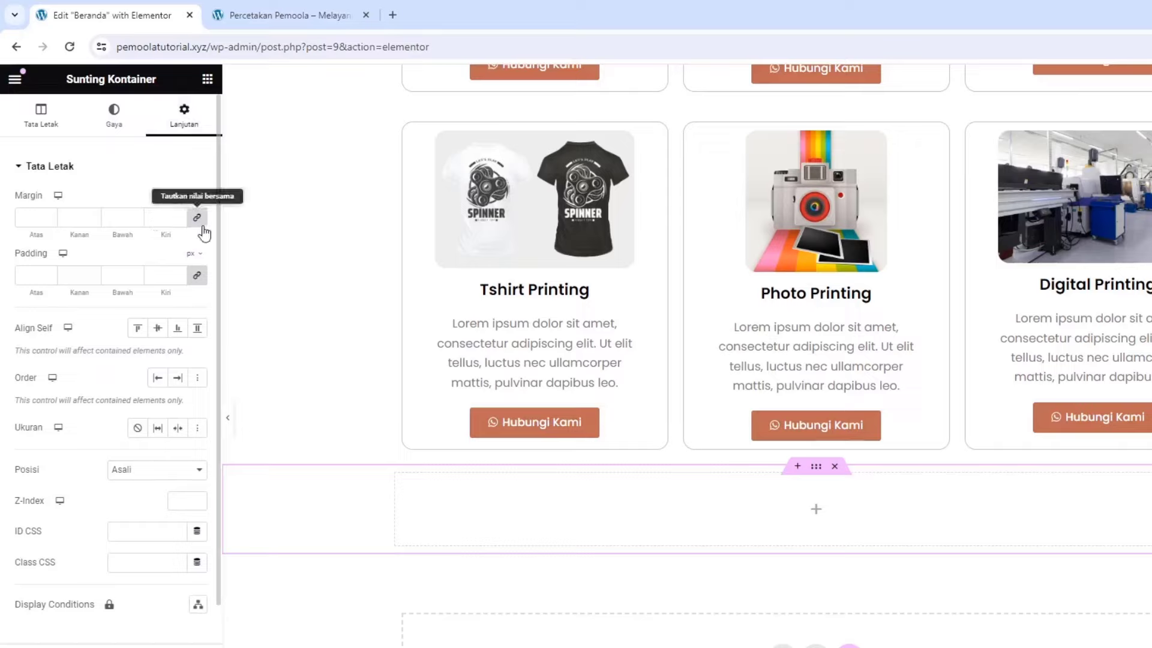
# Give the container an unlinked 5% top margin
pyautogui.click(197, 217)
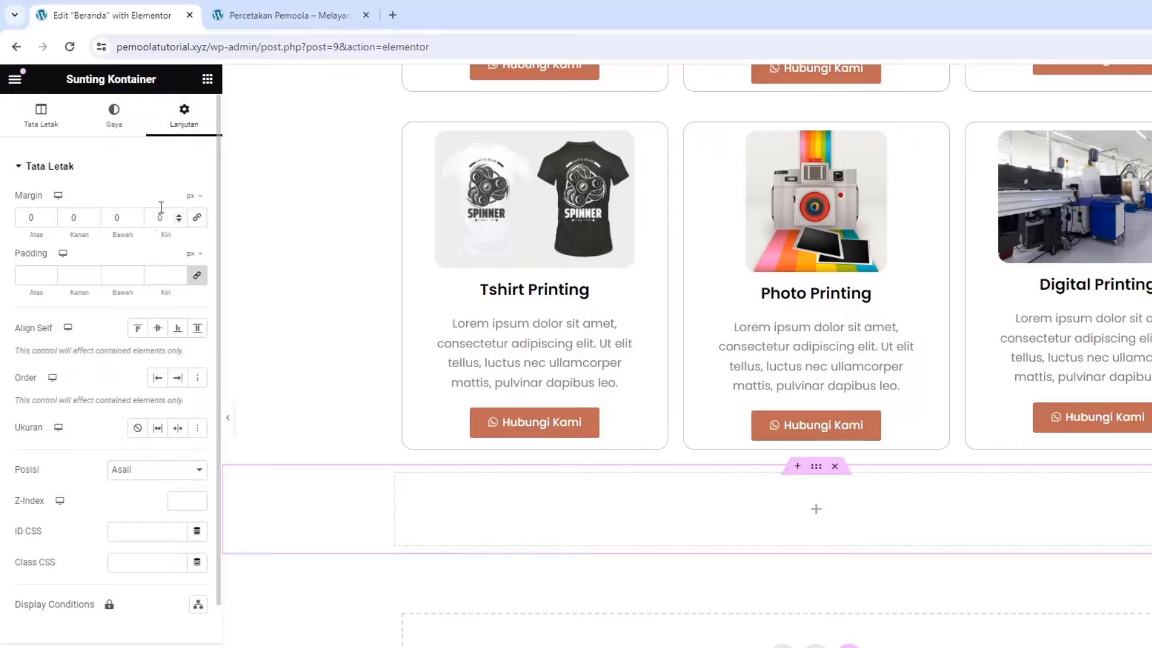
pyautogui.click(190, 217)
pyautogui.click(30, 218)
pyautogui.write('5')
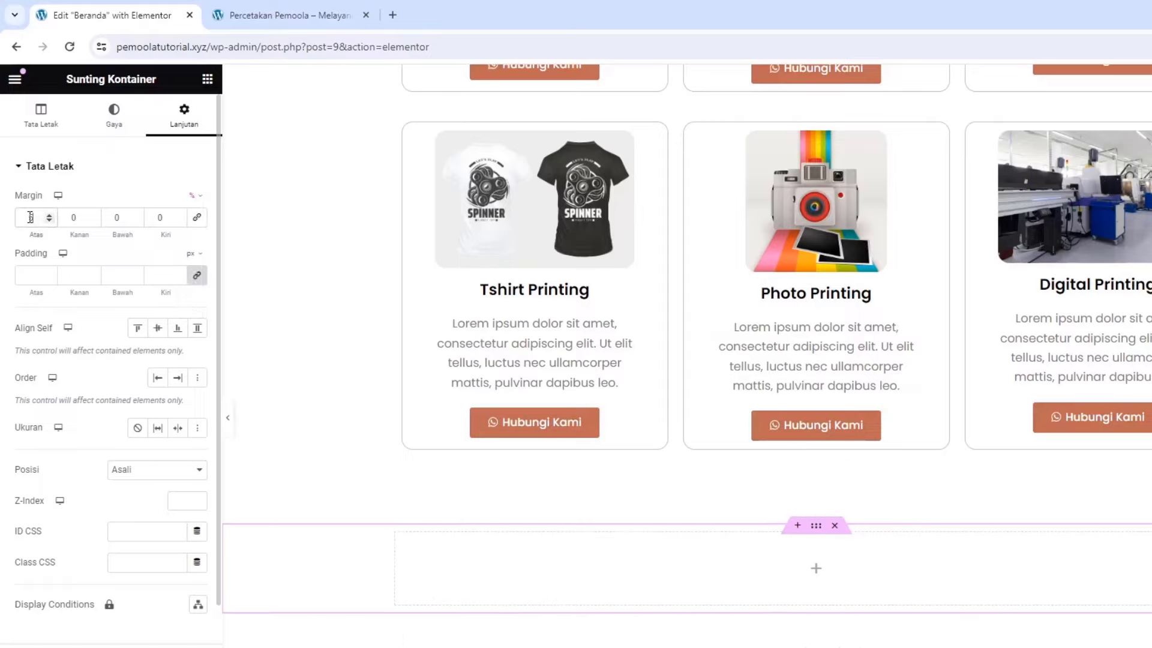
# Set a Classic background of rgb(190, 108, 84), sampled from the page's orange
pyautogui.click(114, 113)
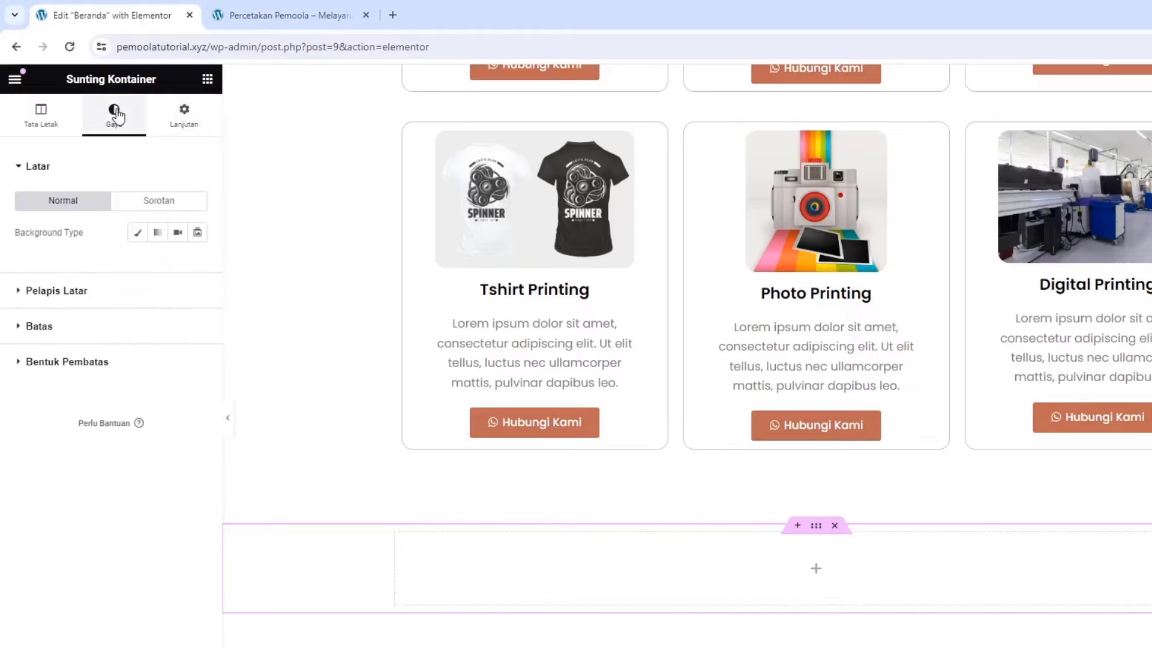
pyautogui.click(138, 234)
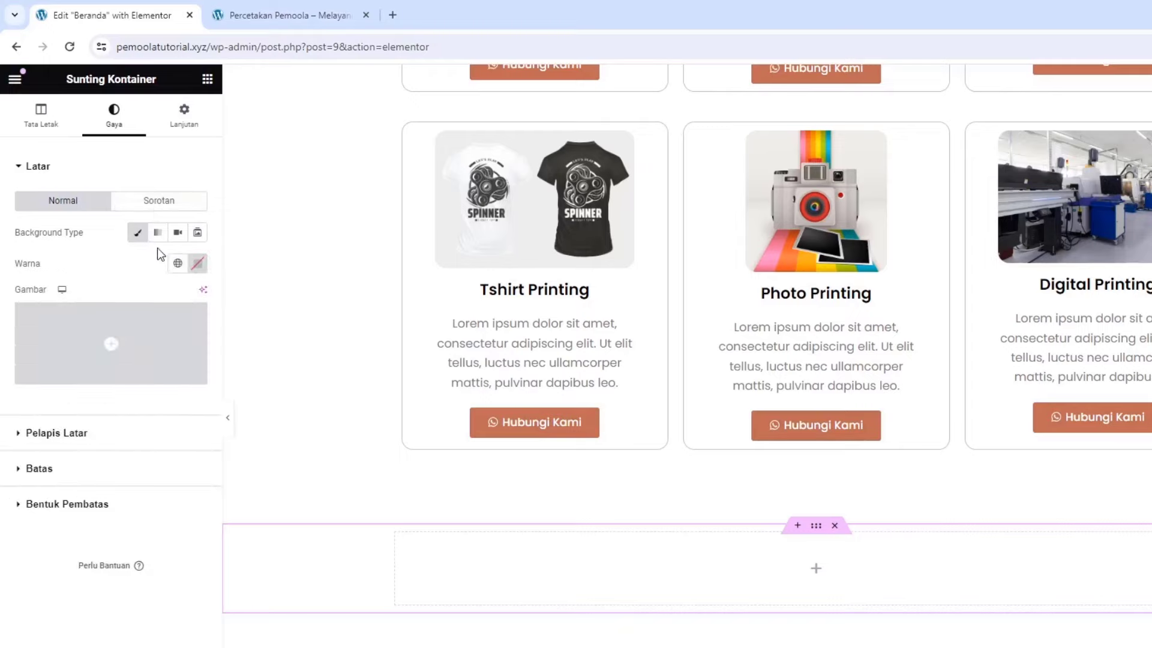
pyautogui.click(198, 264)
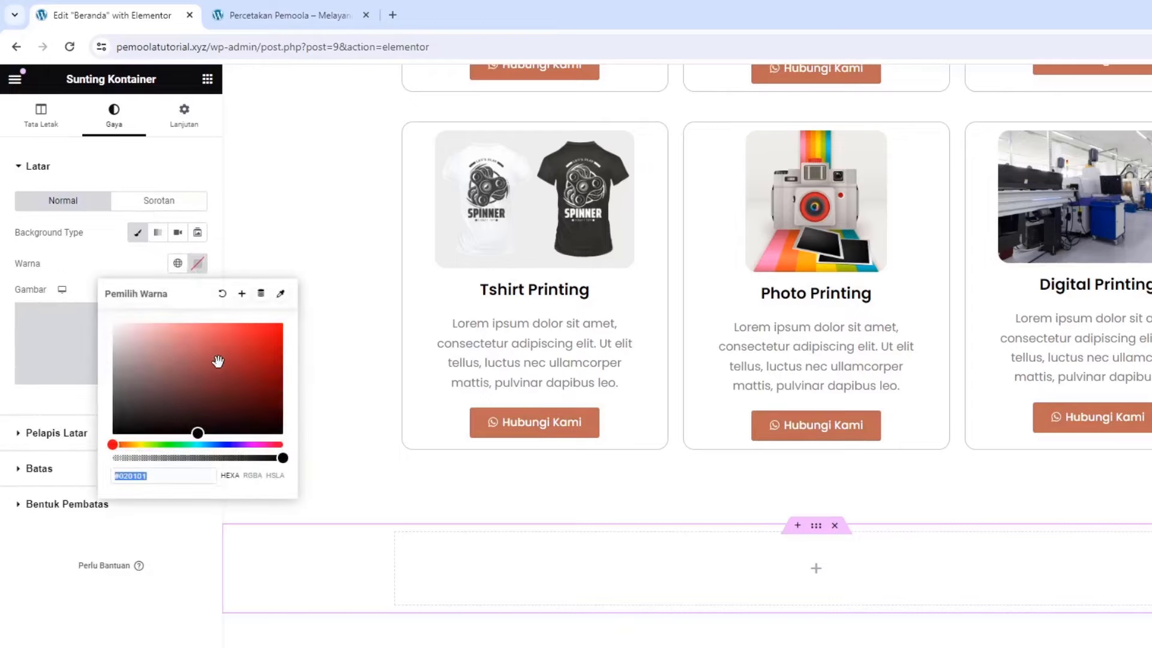
pyautogui.click(219, 363)
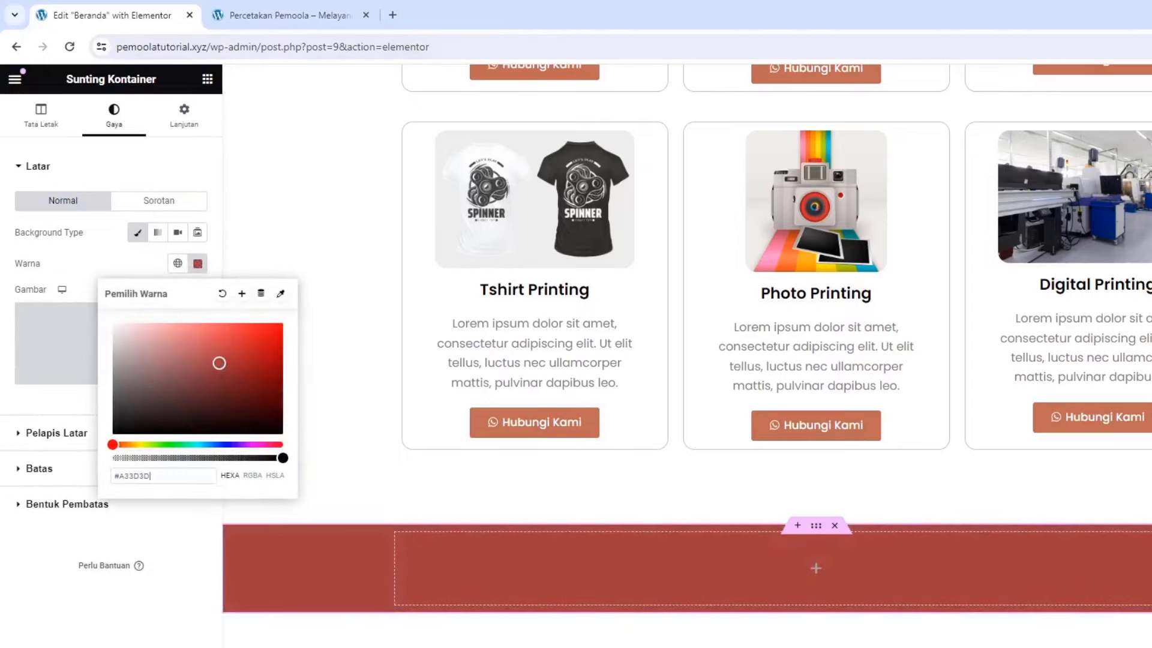
pyautogui.click(1130, 121)
pyautogui.click(816, 424)
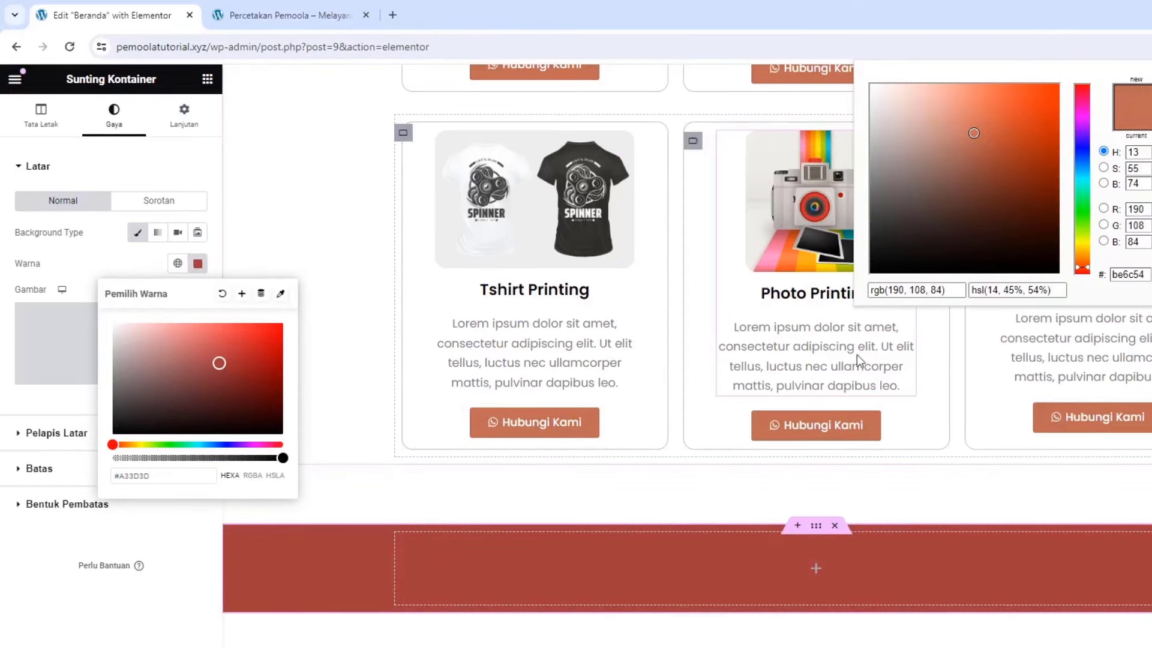
pyautogui.tripleClick(899, 290)
pyautogui.hotkey('ctrl', 'c')
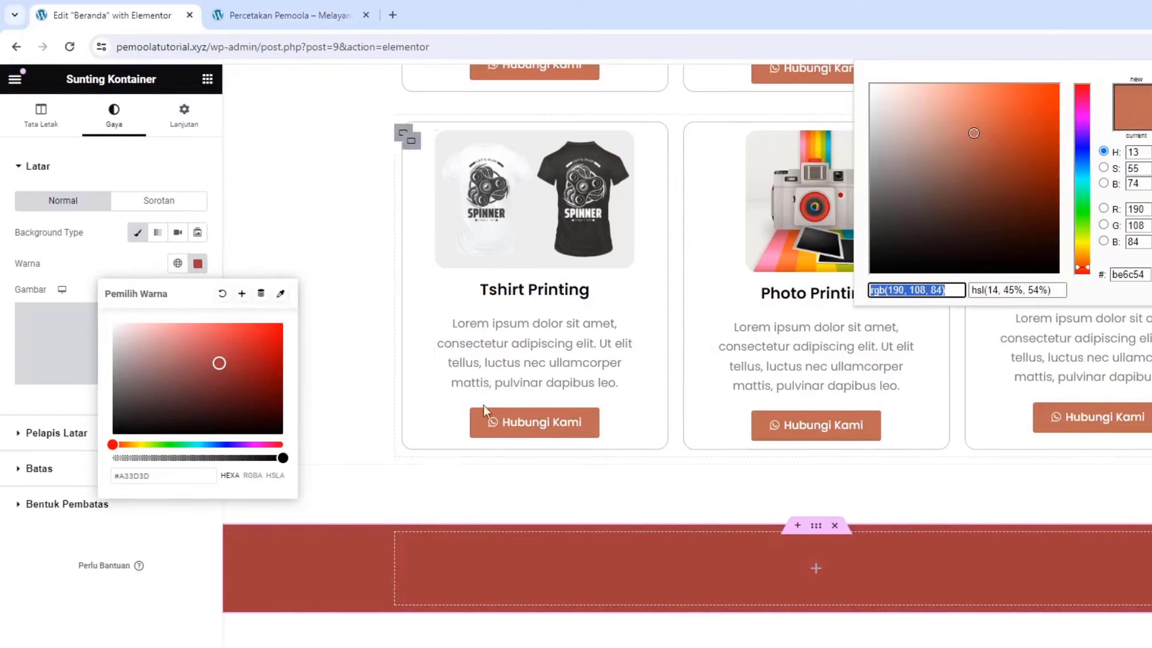
pyautogui.click(165, 475)
pyautogui.tripleClick(166, 478)
pyautogui.hotkey('ctrl', 'v')
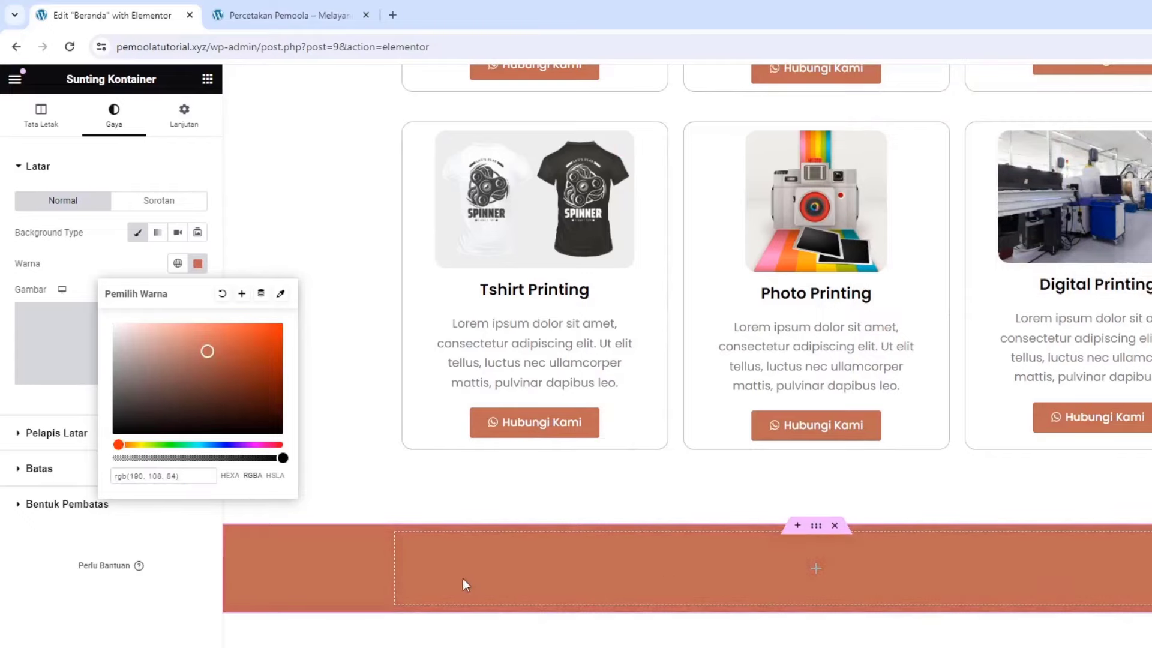
pyautogui.click(416, 566)
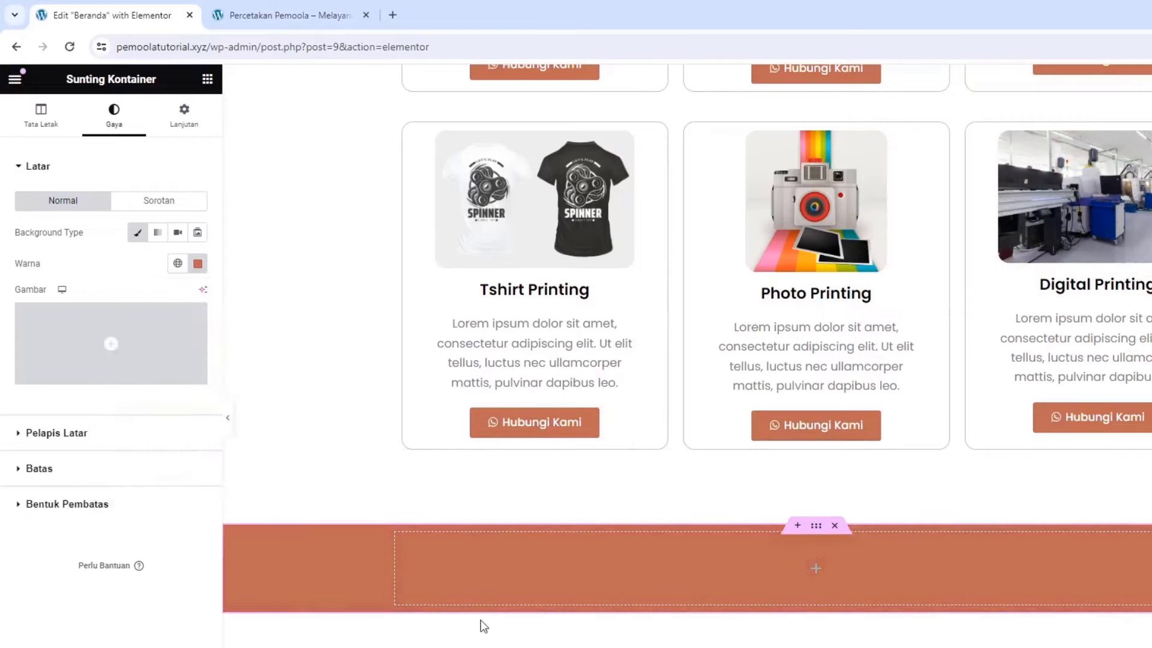
# Drop an inner container into the orange section
pyautogui.click(207, 78)
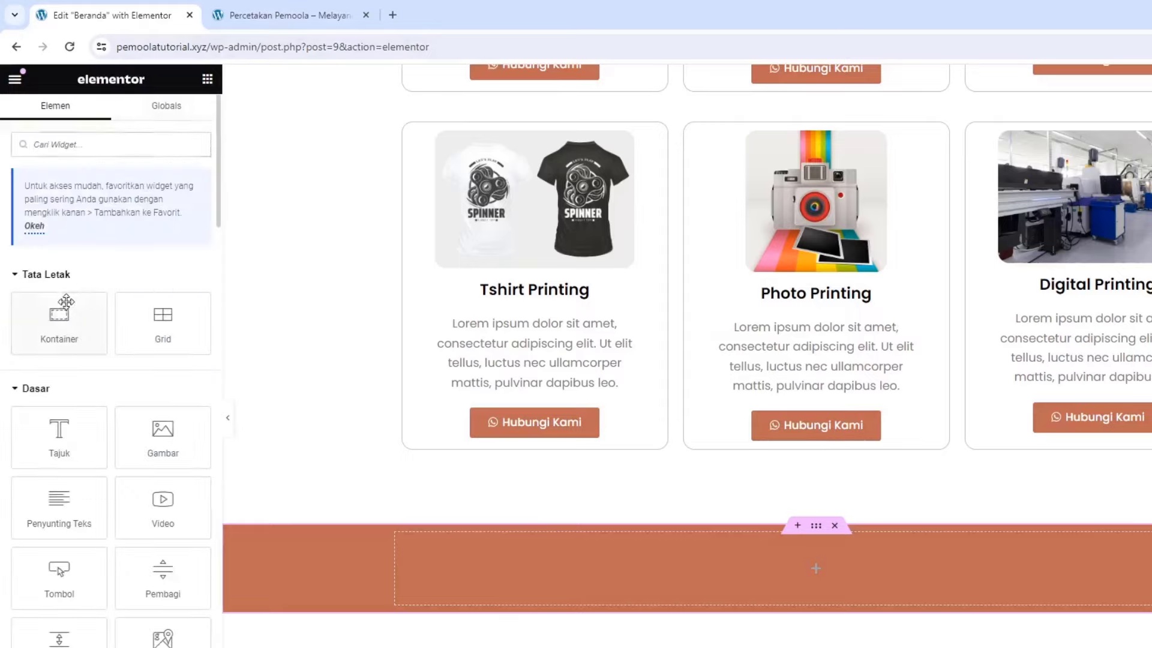
pyautogui.moveTo(60, 313); pyautogui.dragTo(494, 550)
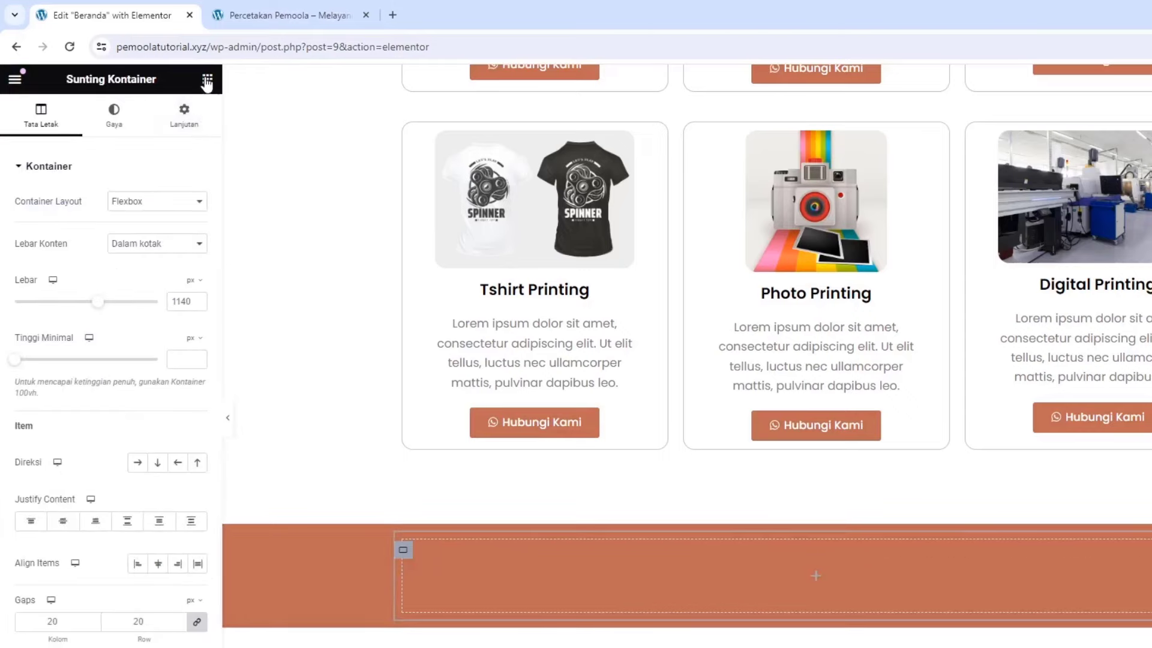
pyautogui.click(207, 81)
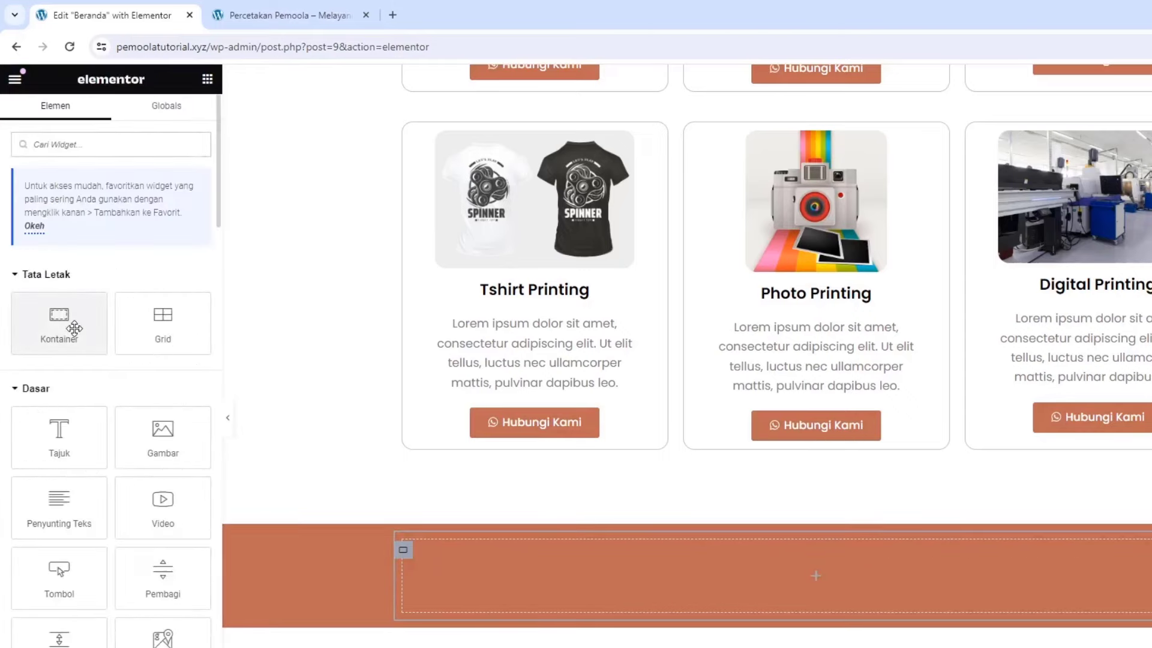
pyautogui.moveTo(58, 321); pyautogui.dragTo(488, 576)
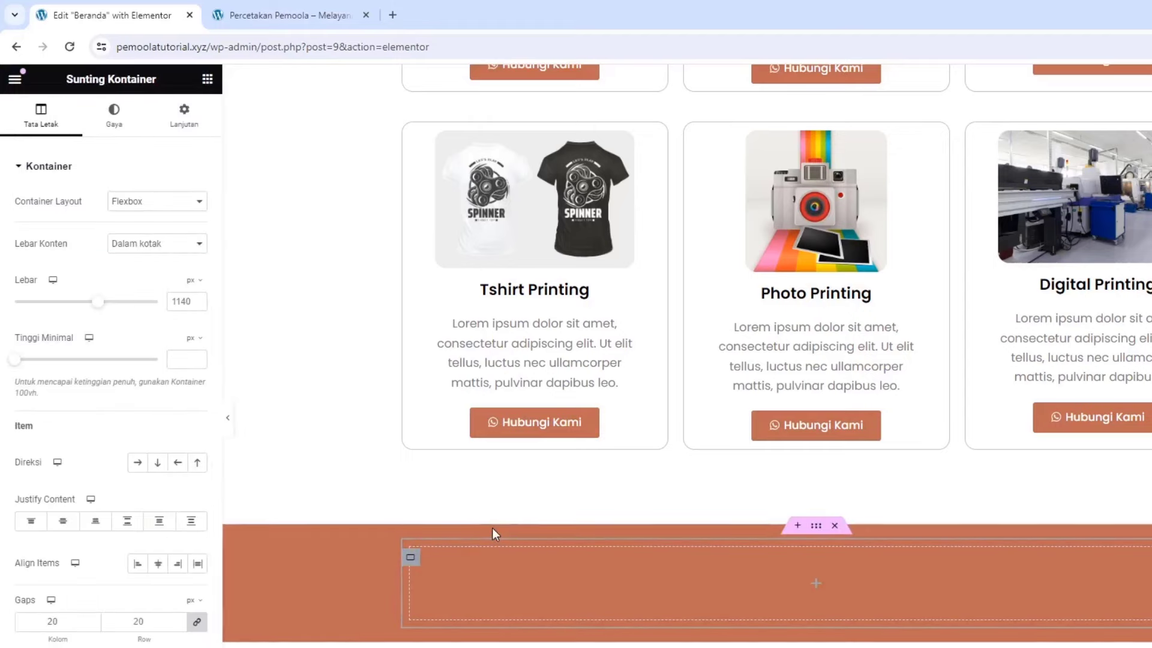
# Duplicate the inner container and lay both side by side in a row
pyautogui.rightClick(412, 564)
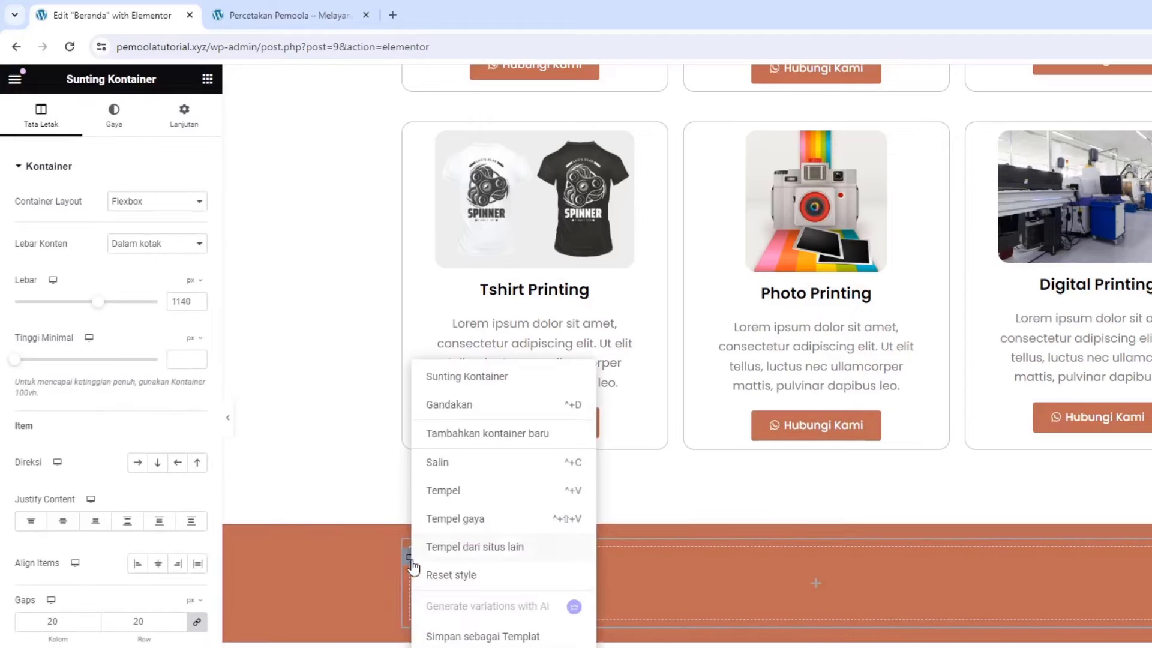
pyautogui.click(445, 419)
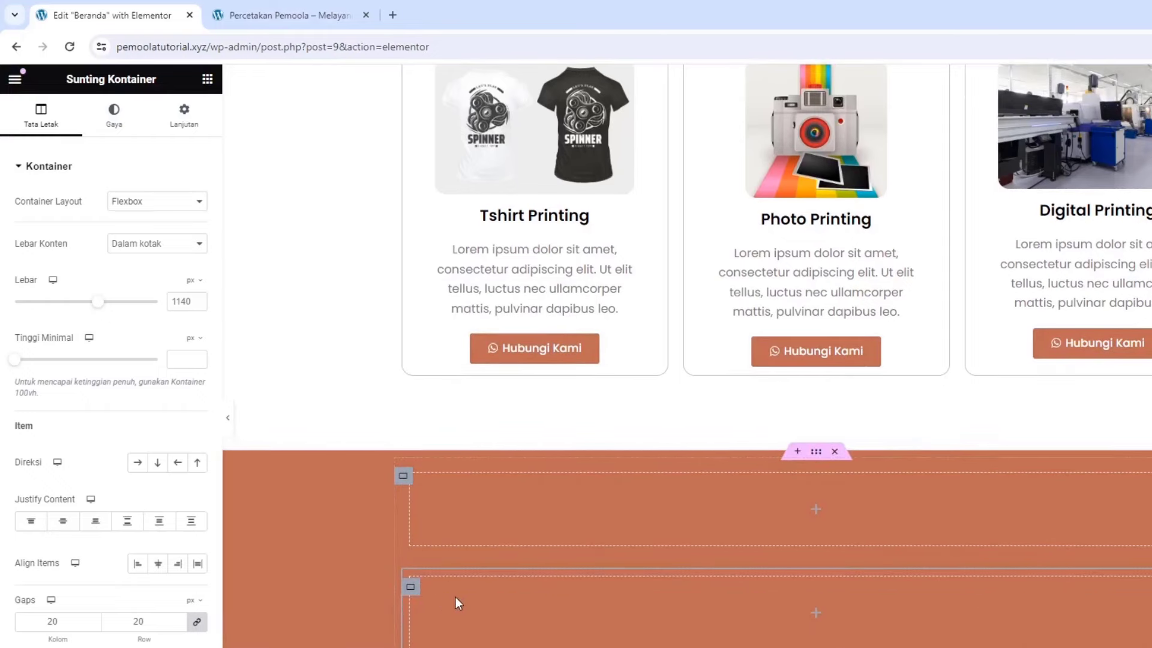
pyautogui.click(402, 478)
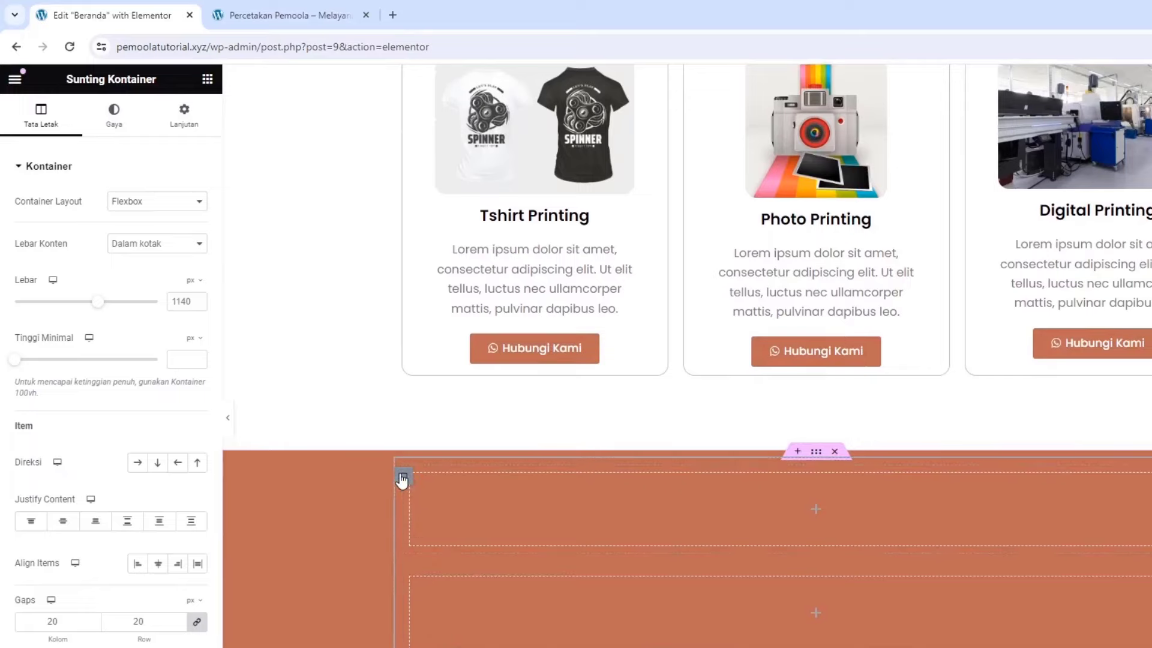
pyautogui.click(135, 467)
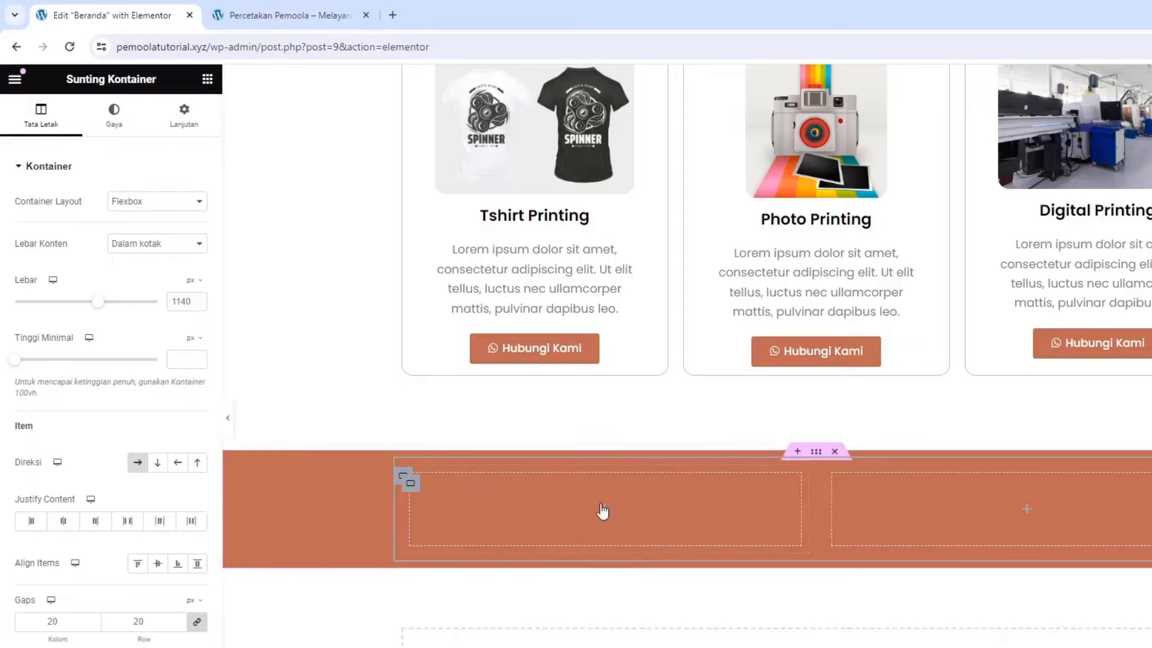
pyautogui.click(210, 83)
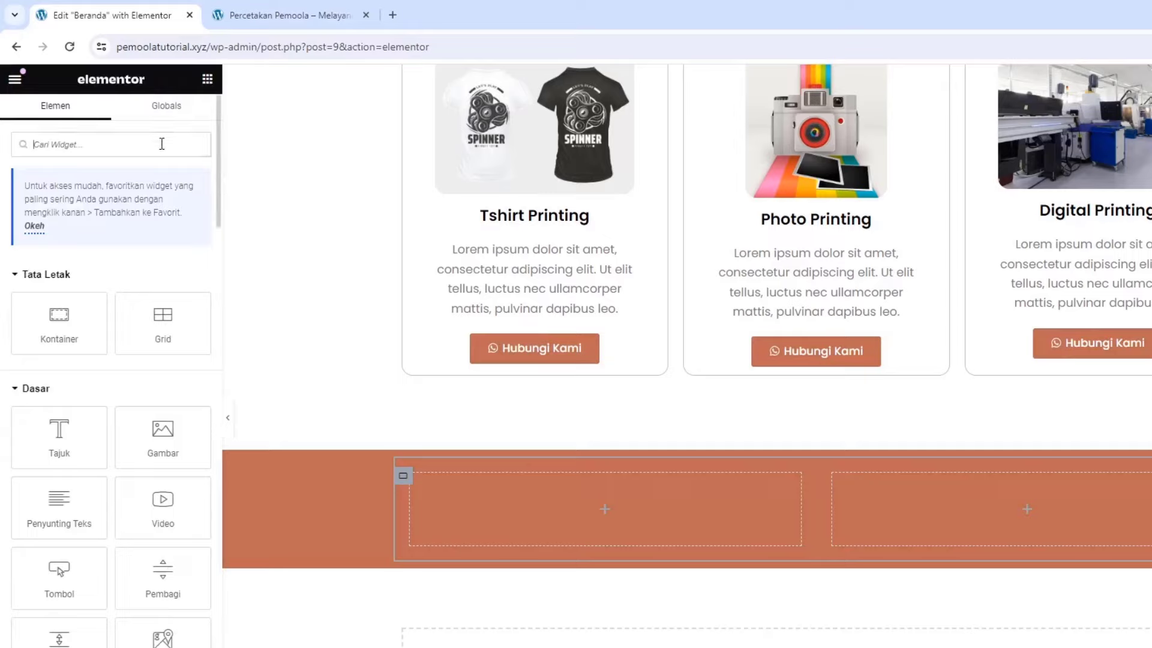
# Add a Testimonial widget to the left box, using the printing-machine photo as its image
pyautogui.write('tes')
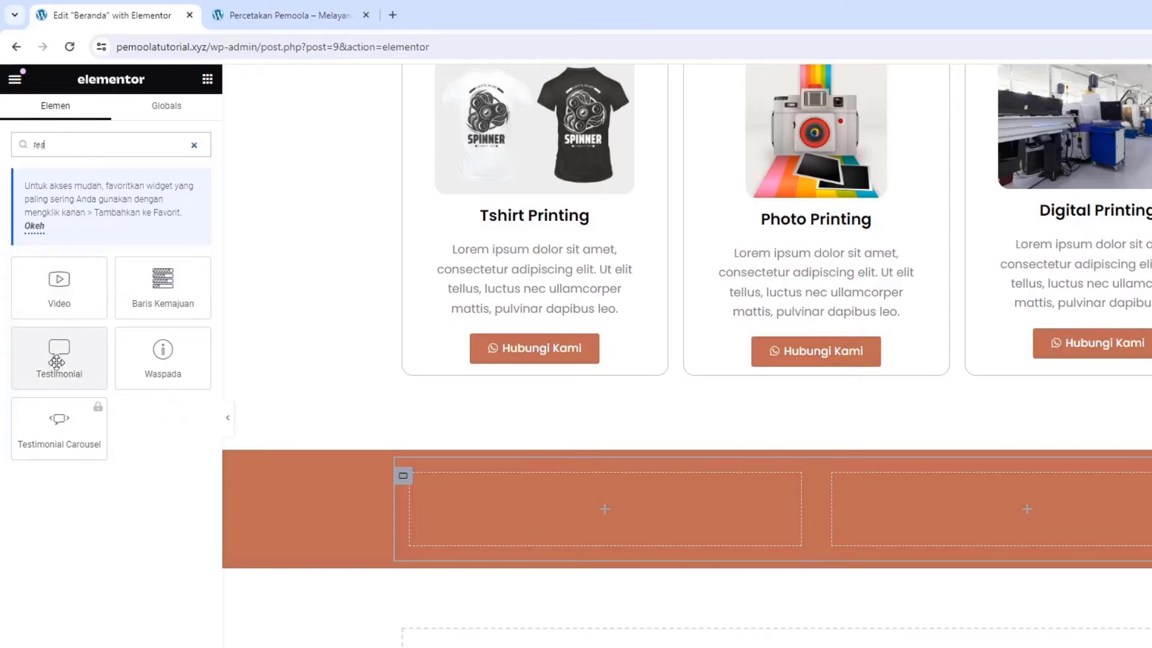
pyautogui.moveTo(58, 359); pyautogui.dragTo(573, 542)
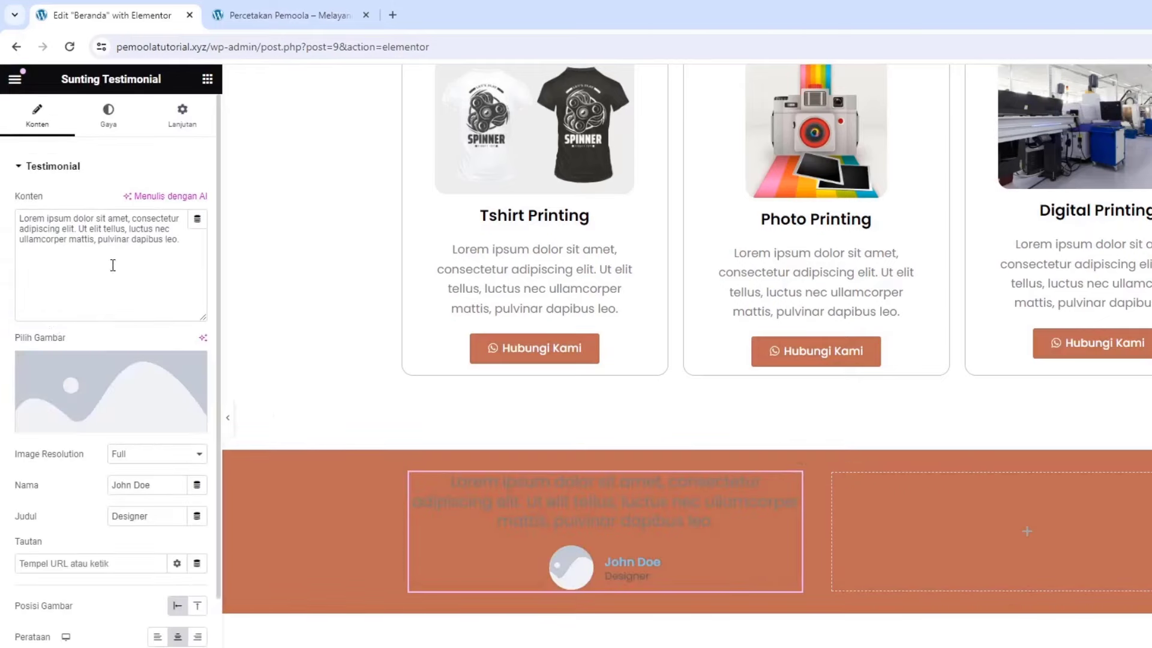
pyautogui.click(108, 240)
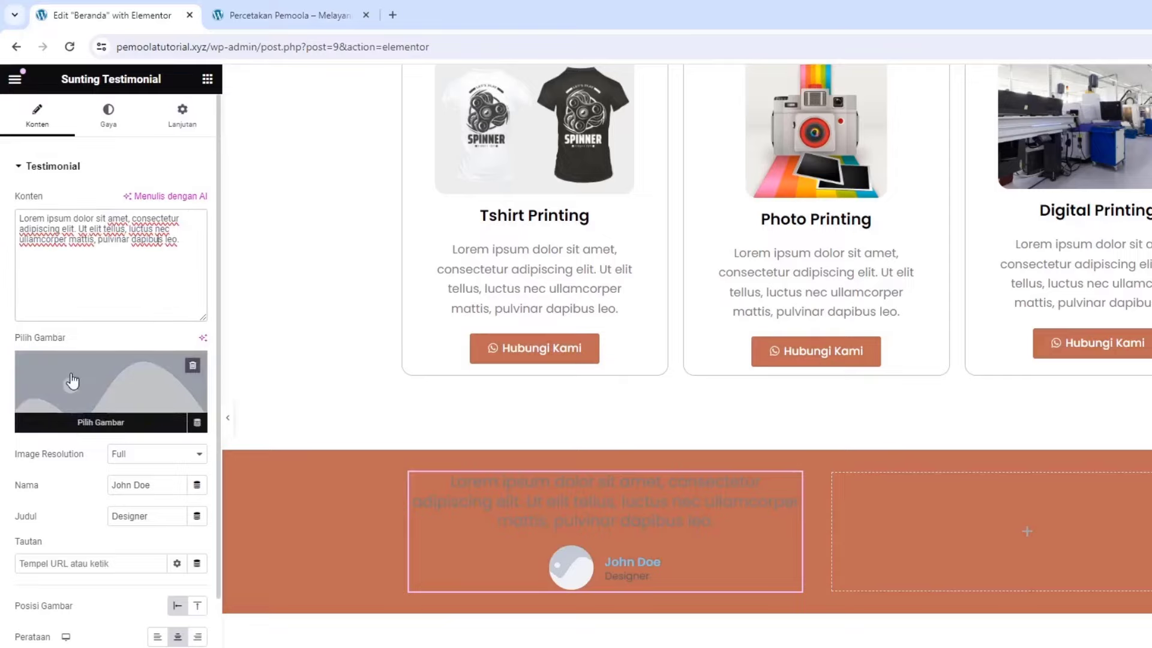
pyautogui.click(99, 381)
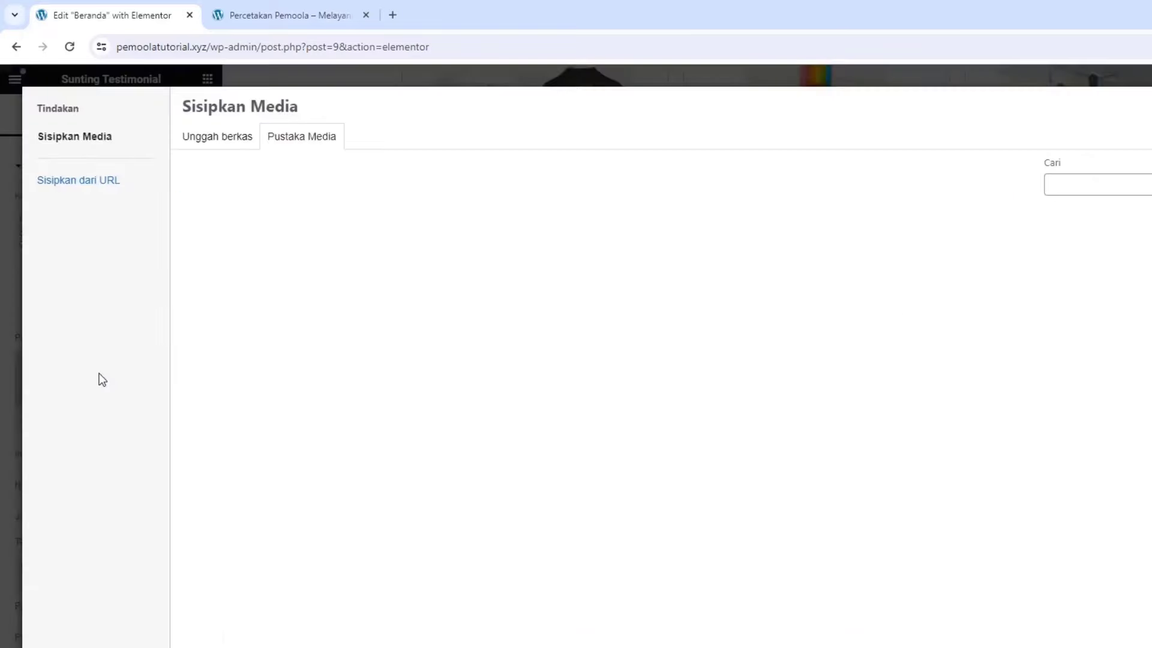
pyautogui.click(250, 148)
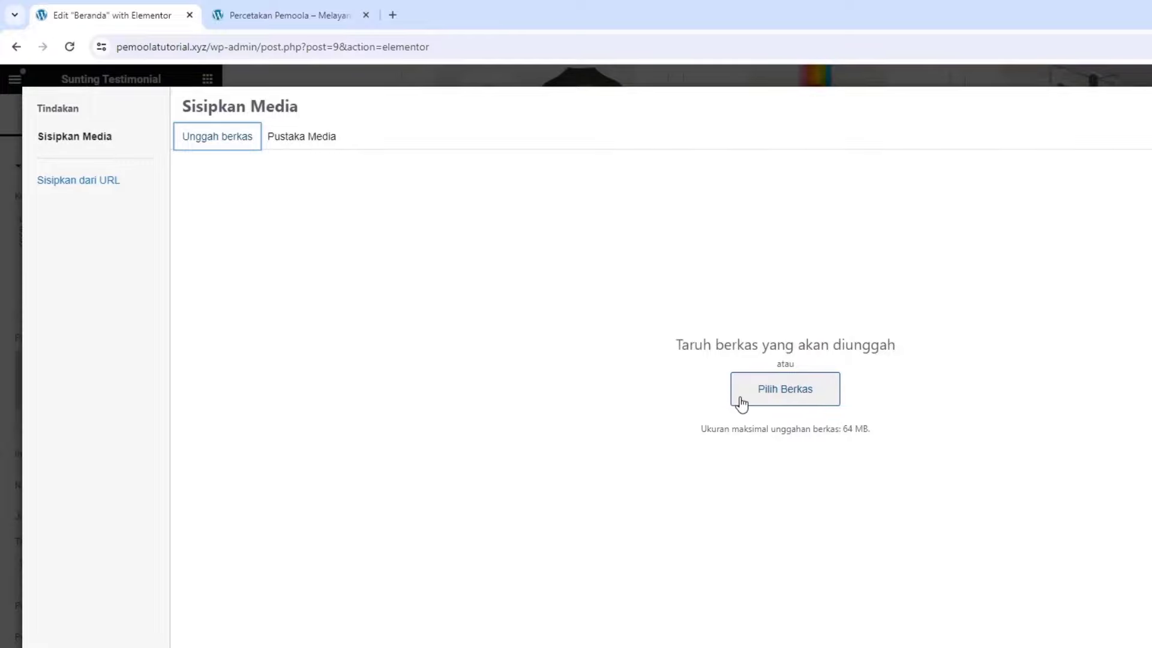
pyautogui.click(273, 143)
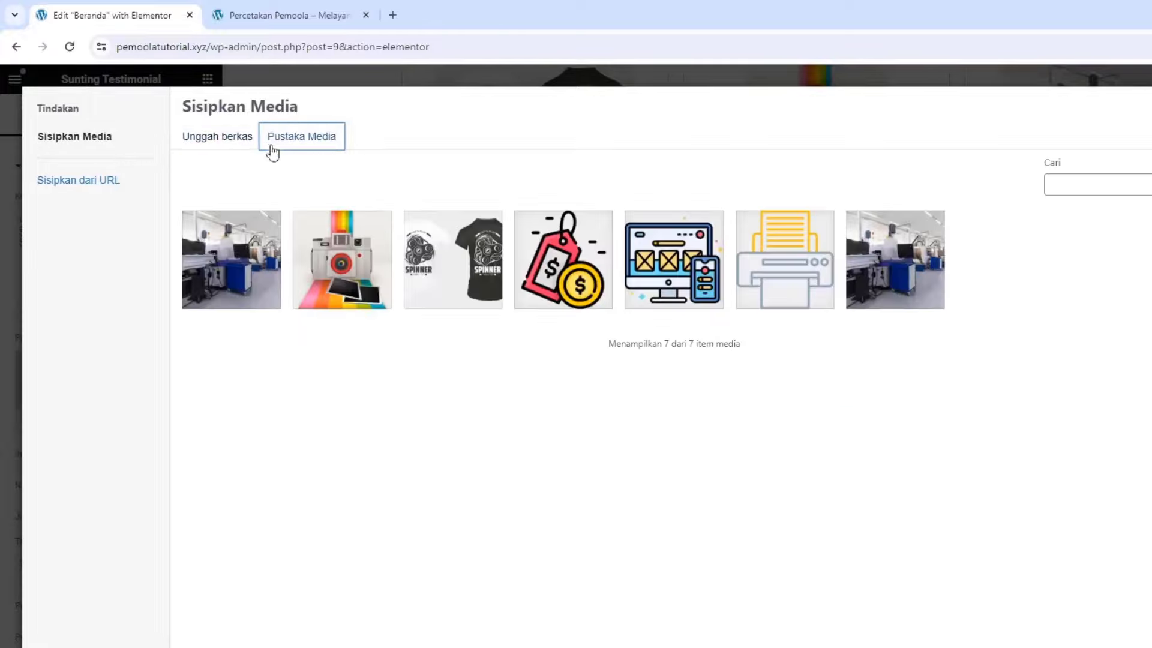
pyautogui.click(242, 262)
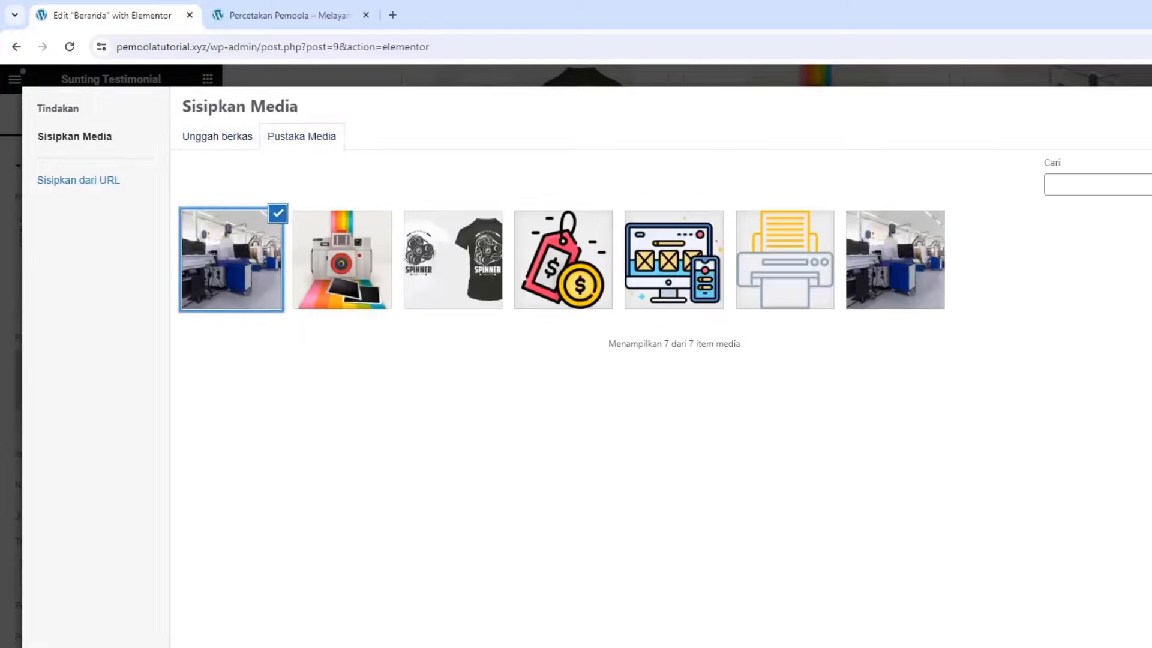
pyautogui.press('Return')
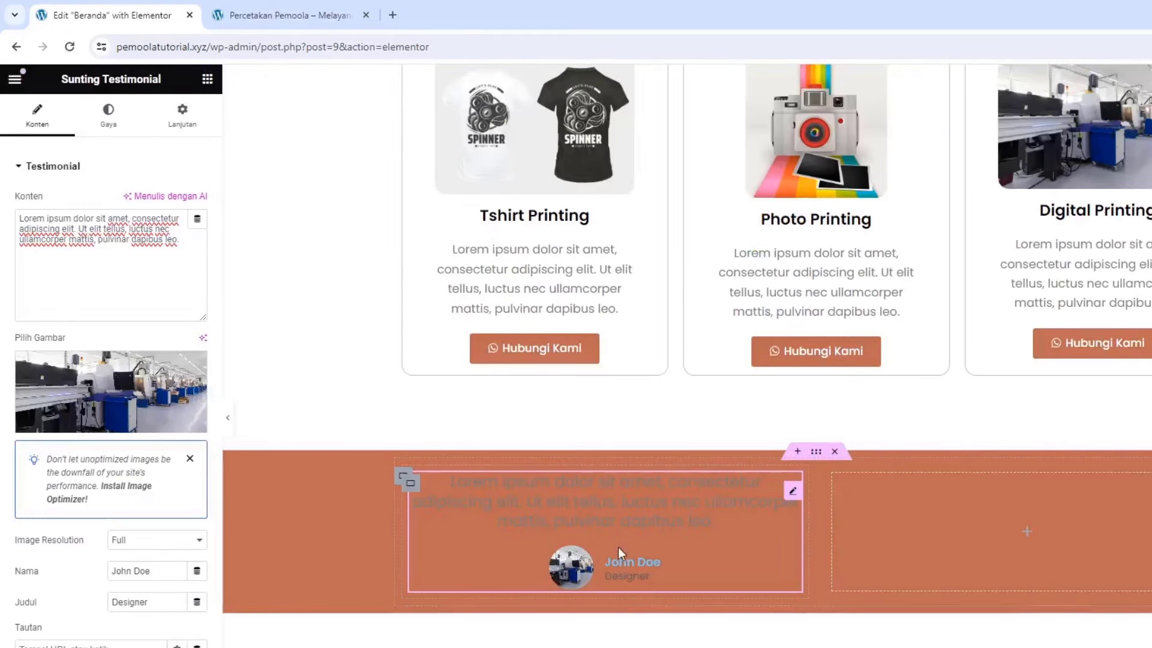
# Give the testimonial's box a Classic #FFFFFF background
pyautogui.click(409, 486)
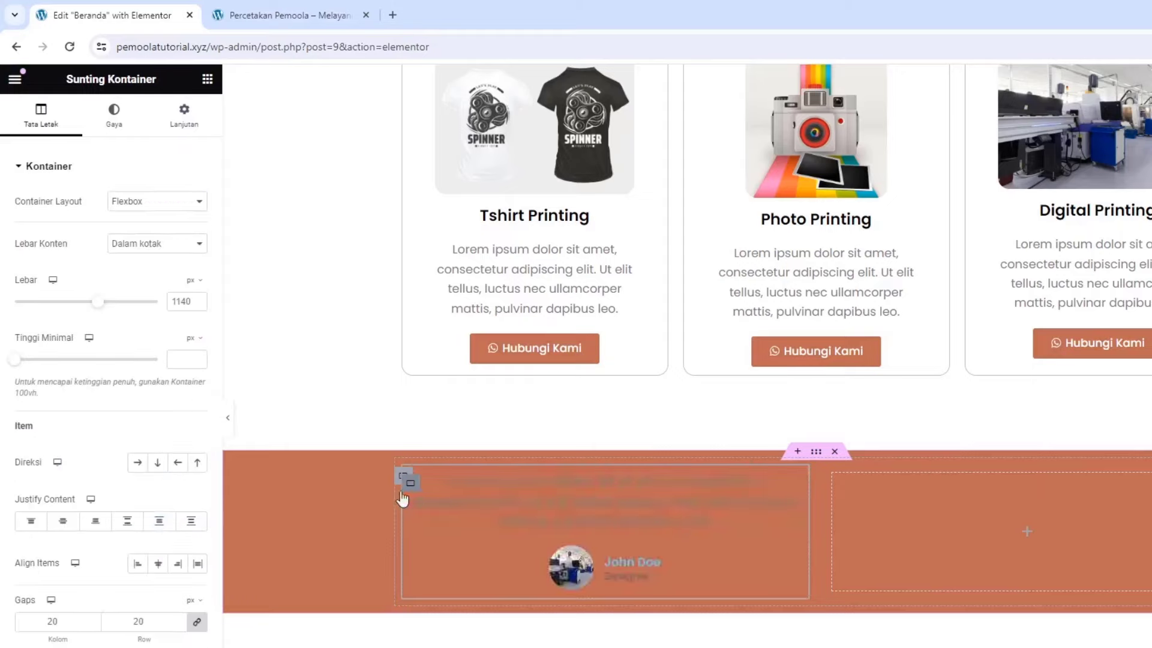
pyautogui.click(114, 117)
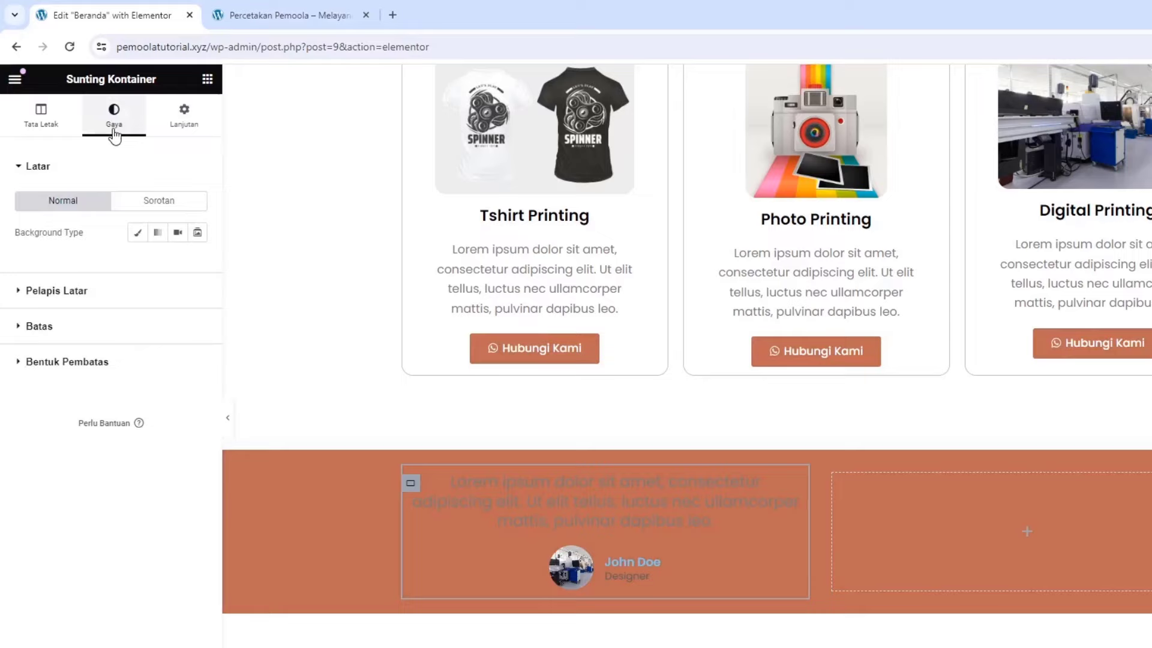
pyautogui.click(78, 334)
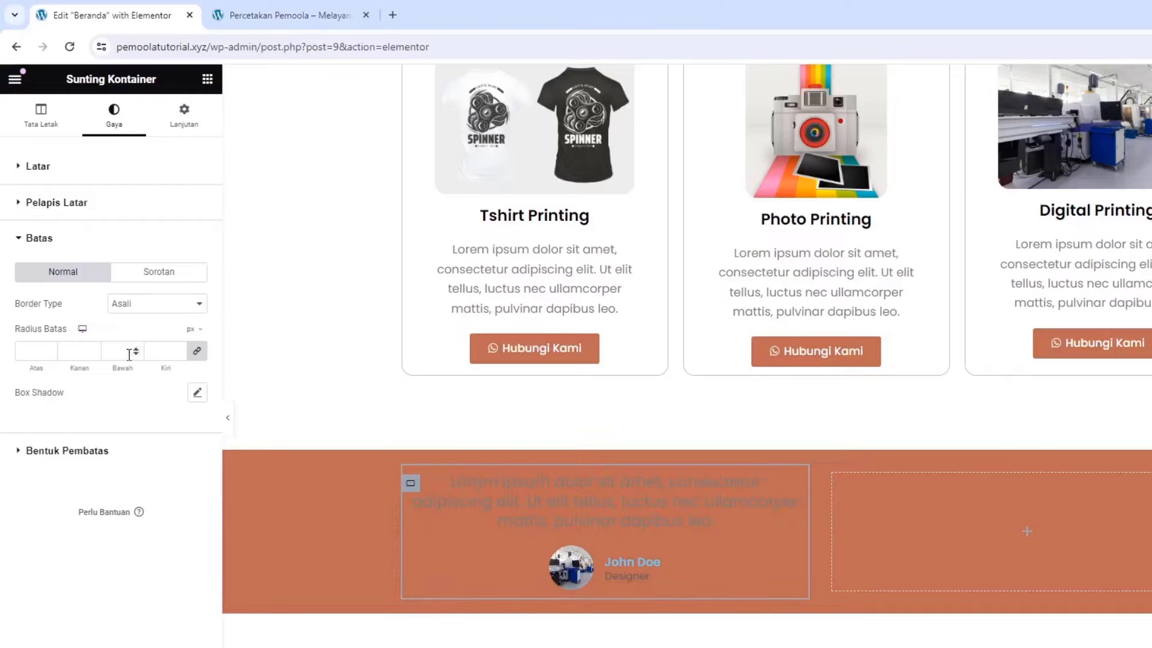
pyautogui.click(62, 174)
pyautogui.click(137, 232)
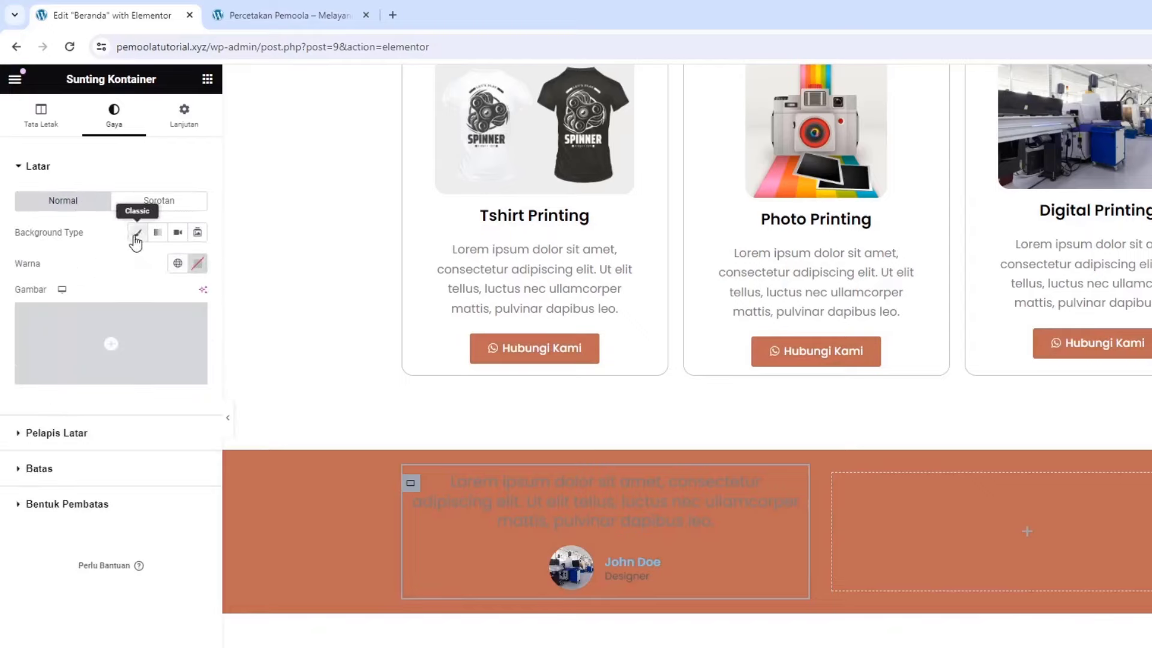
pyautogui.click(197, 262)
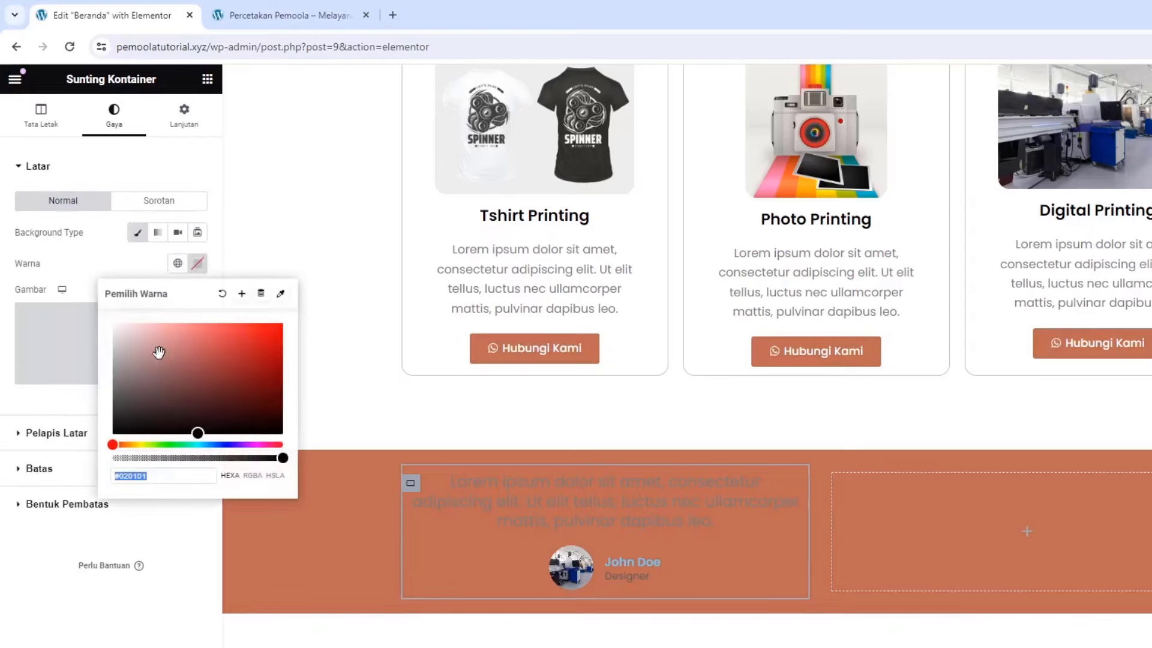
pyautogui.write('#FFFFFF')
pyautogui.click(110, 253)
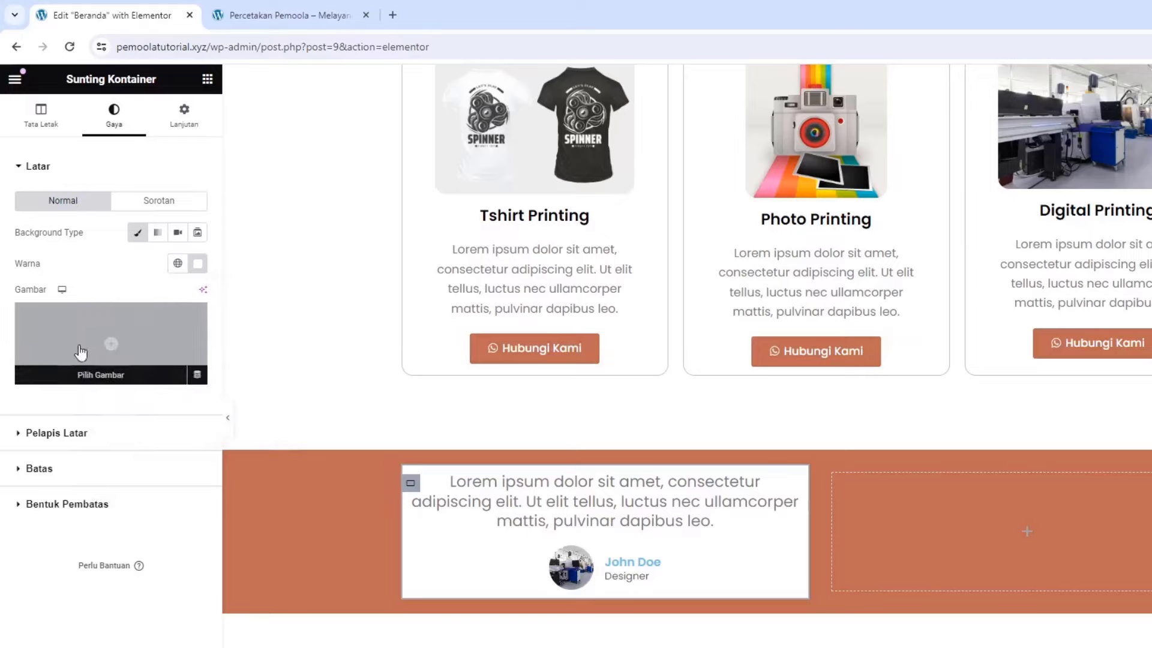
# Round the box's corners with a 15 px border radius
pyautogui.click(50, 469)
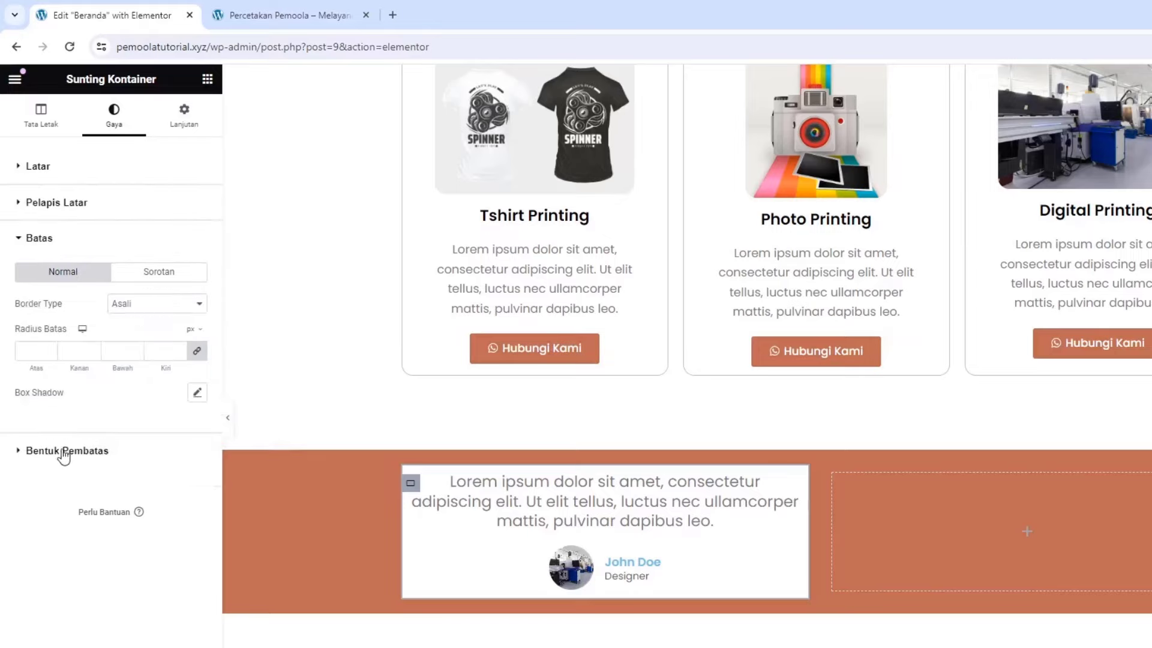
pyautogui.click(37, 352)
pyautogui.write('15')
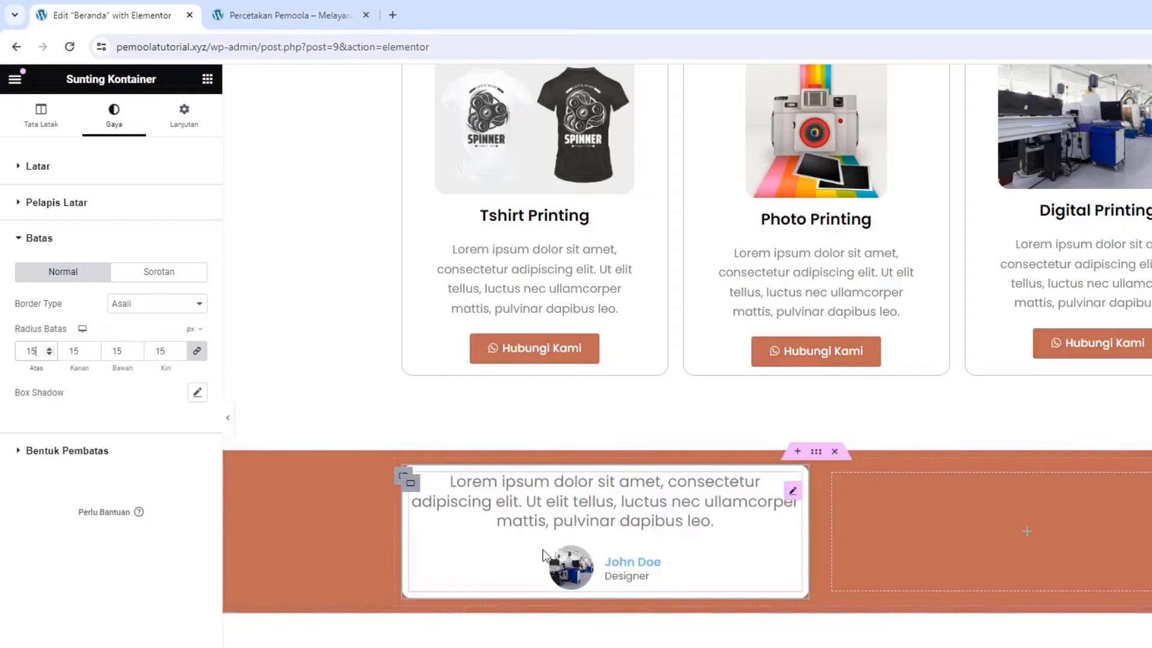
pyautogui.click(597, 521)
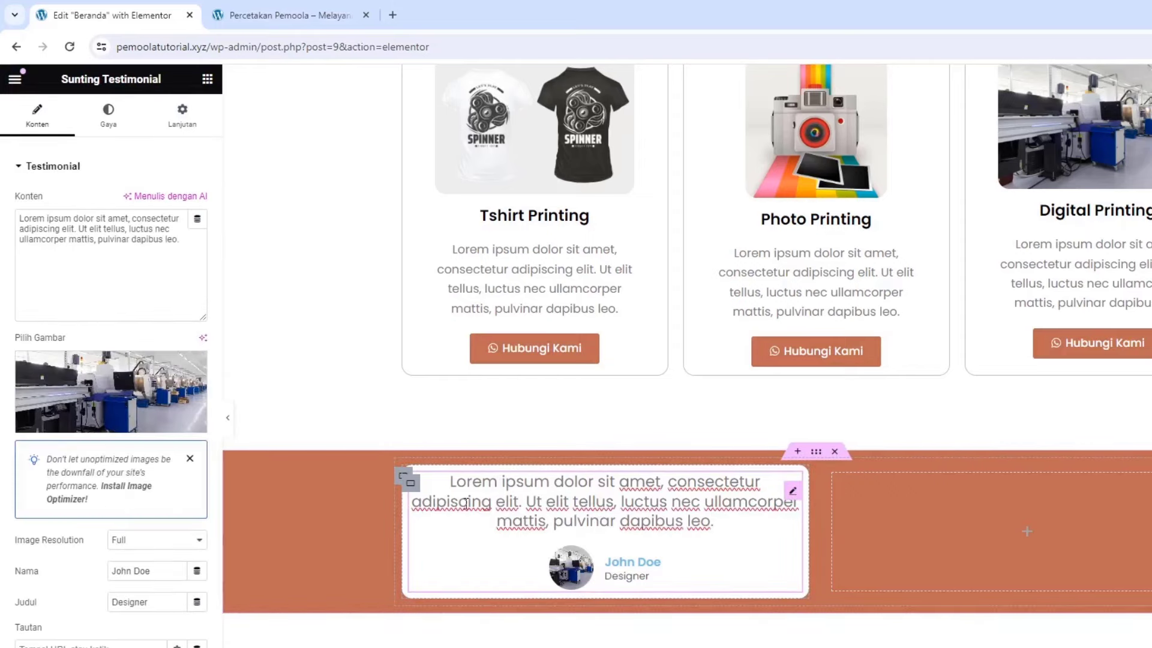
# Set the testimonial quote's typography size to 15 px
pyautogui.click(107, 133)
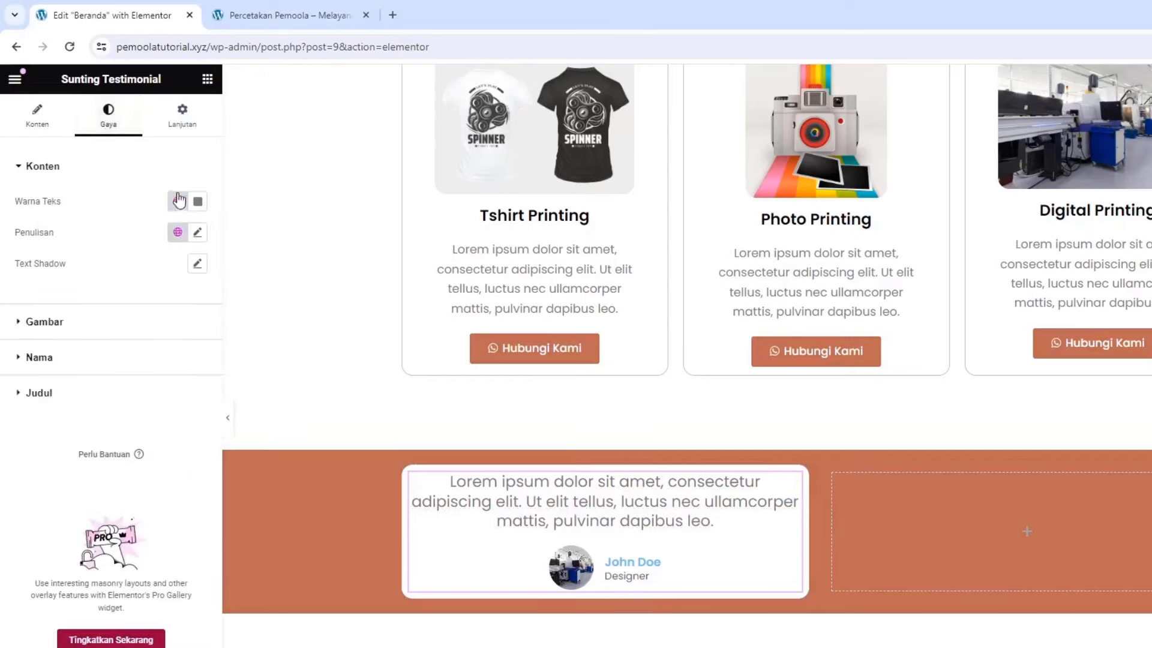
pyautogui.click(196, 233)
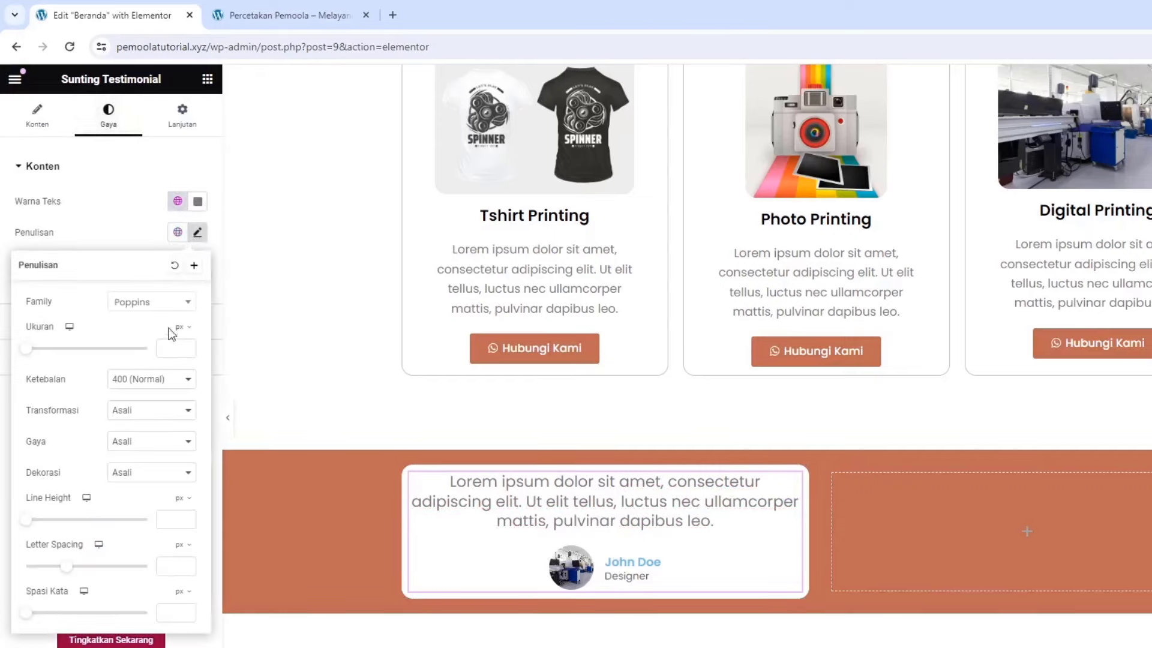
pyautogui.click(165, 347)
pyautogui.write('15')
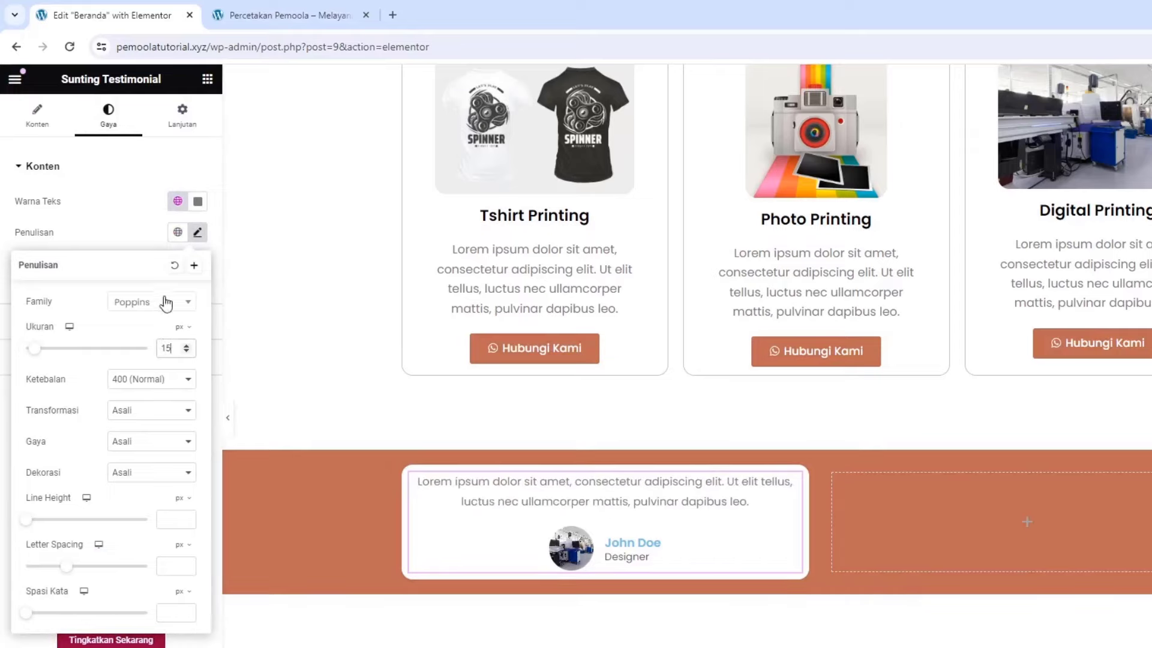
pyautogui.click(115, 236)
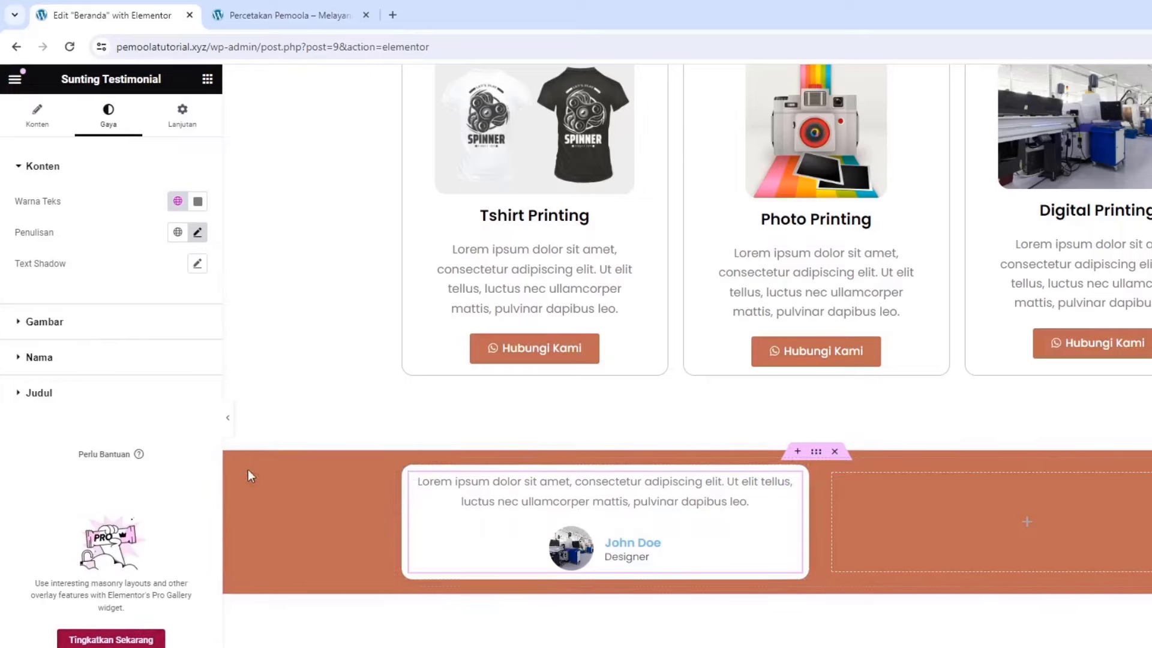
# Review the image, name and job title styles and the quote, name and Designer fields
pyautogui.click(91, 324)
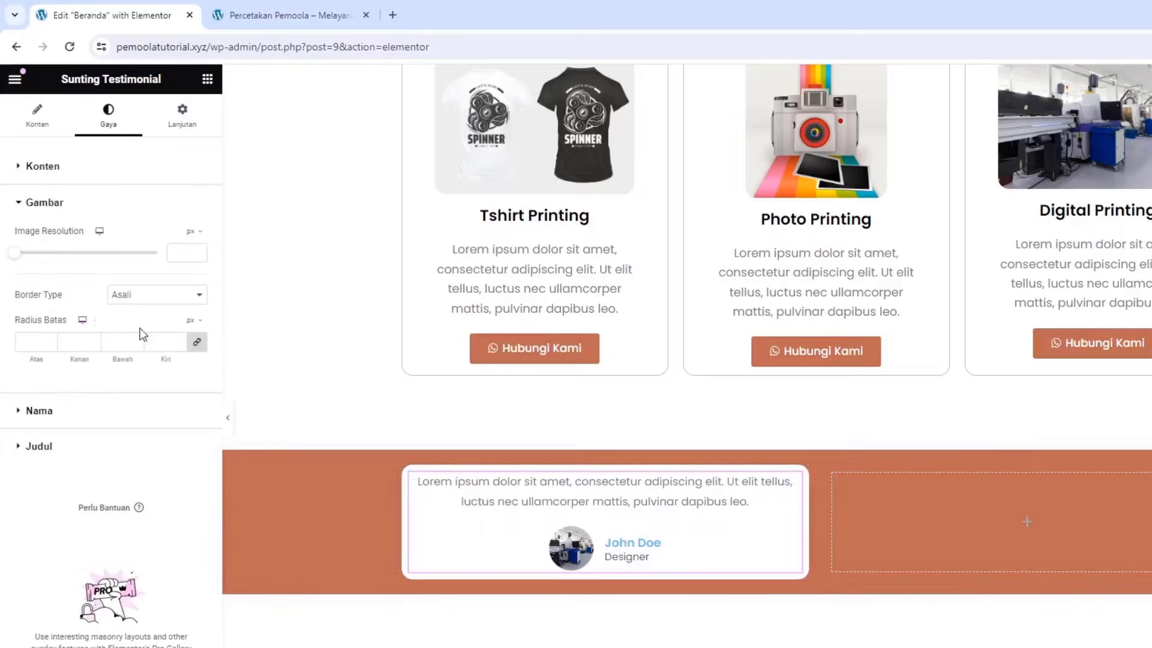
pyautogui.click(60, 410)
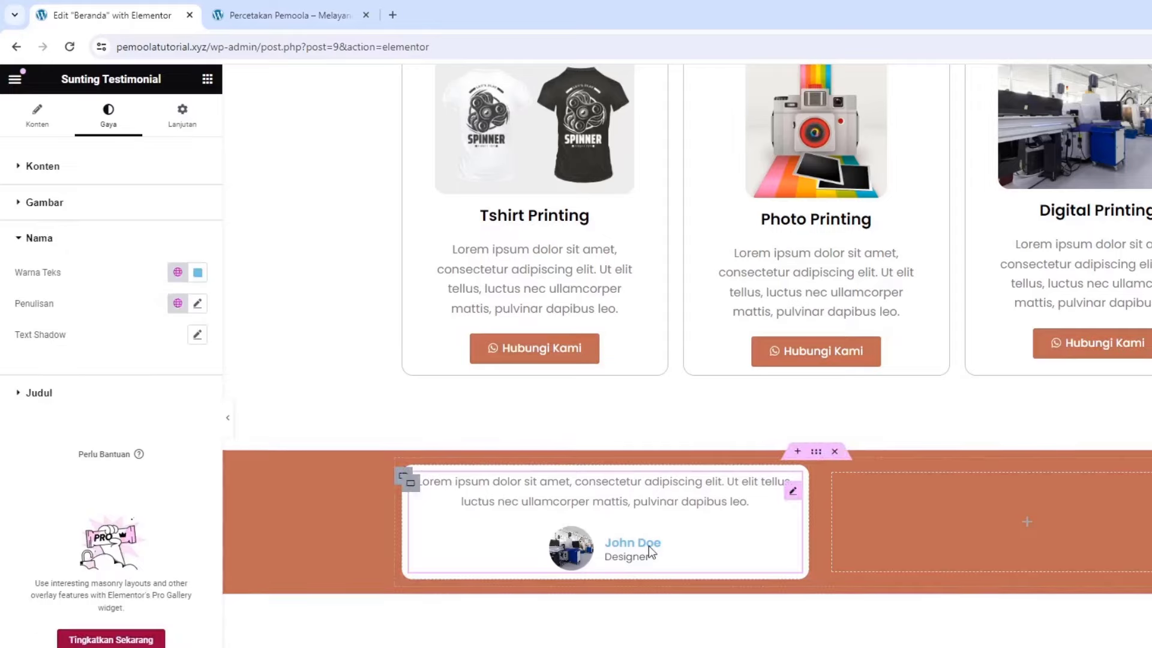
pyautogui.click(69, 401)
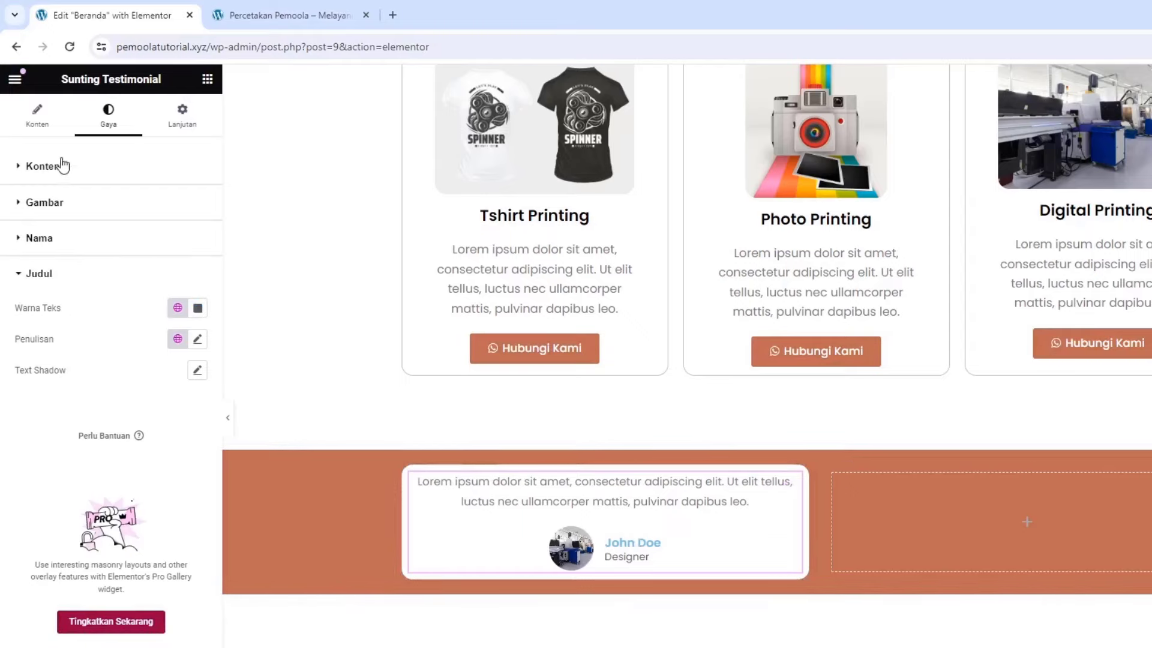
pyautogui.click(37, 115)
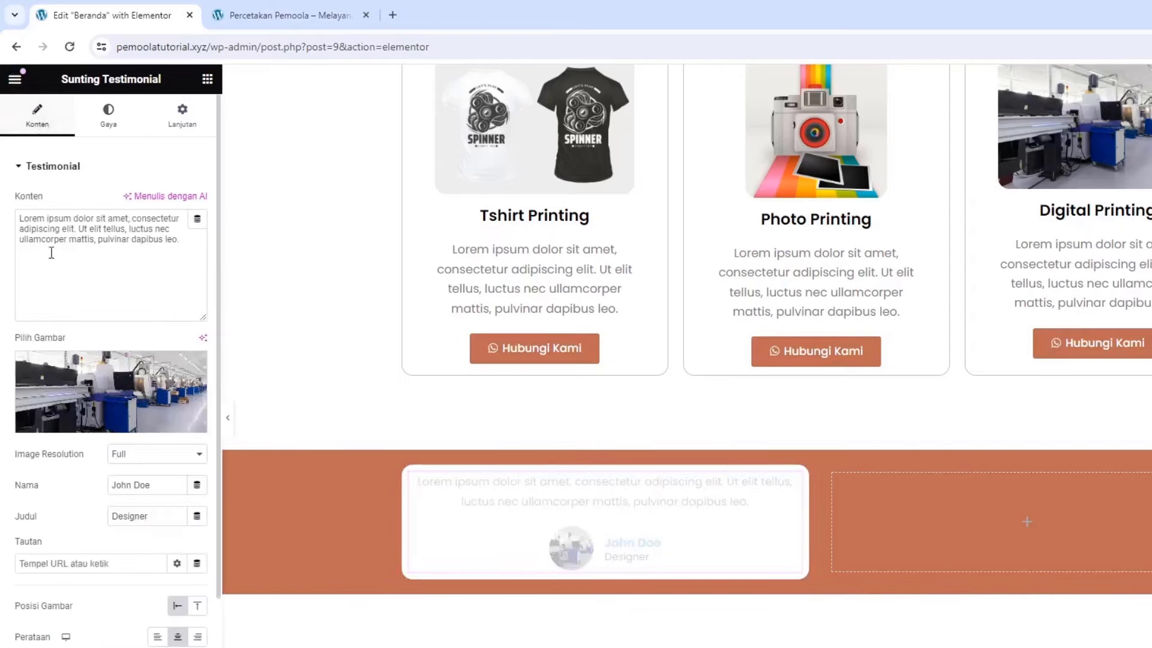
pyautogui.moveTo(126, 240); pyautogui.dragTo(27, 210)
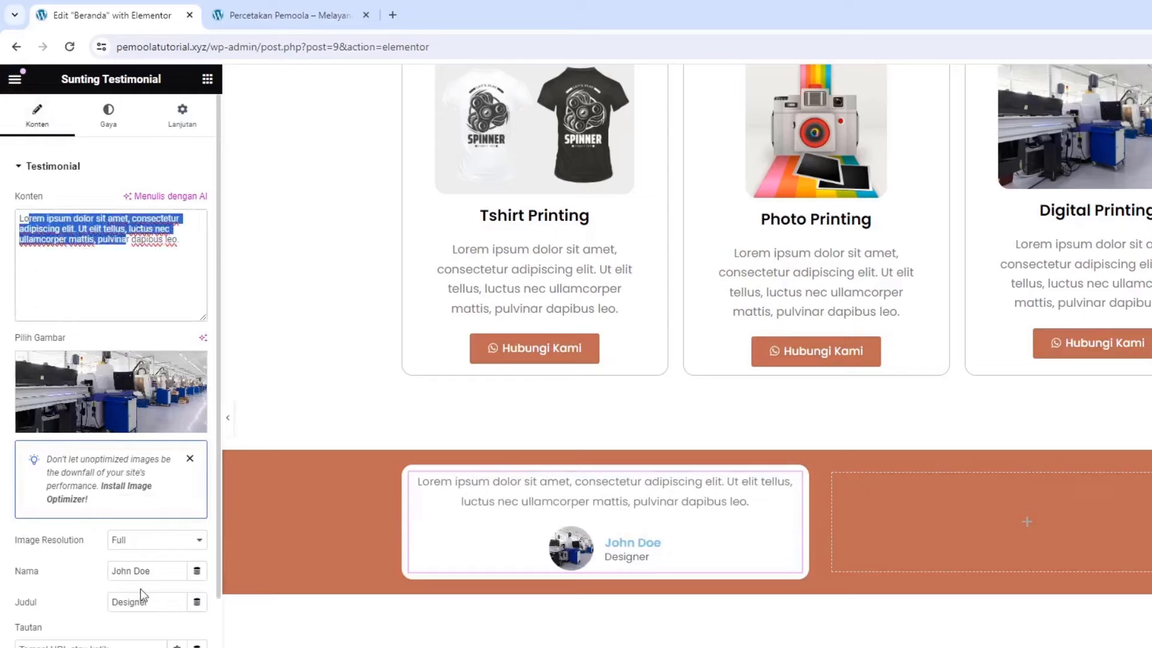
pyautogui.click(147, 572)
pyautogui.doubleClick(158, 605)
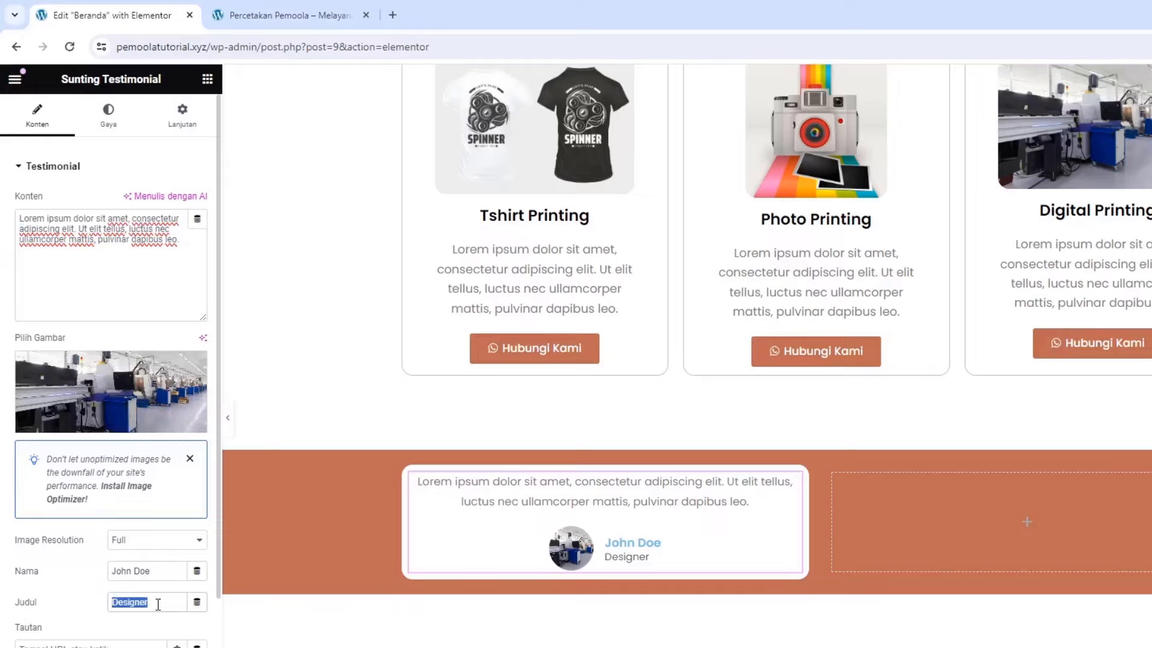
pyautogui.click(123, 603)
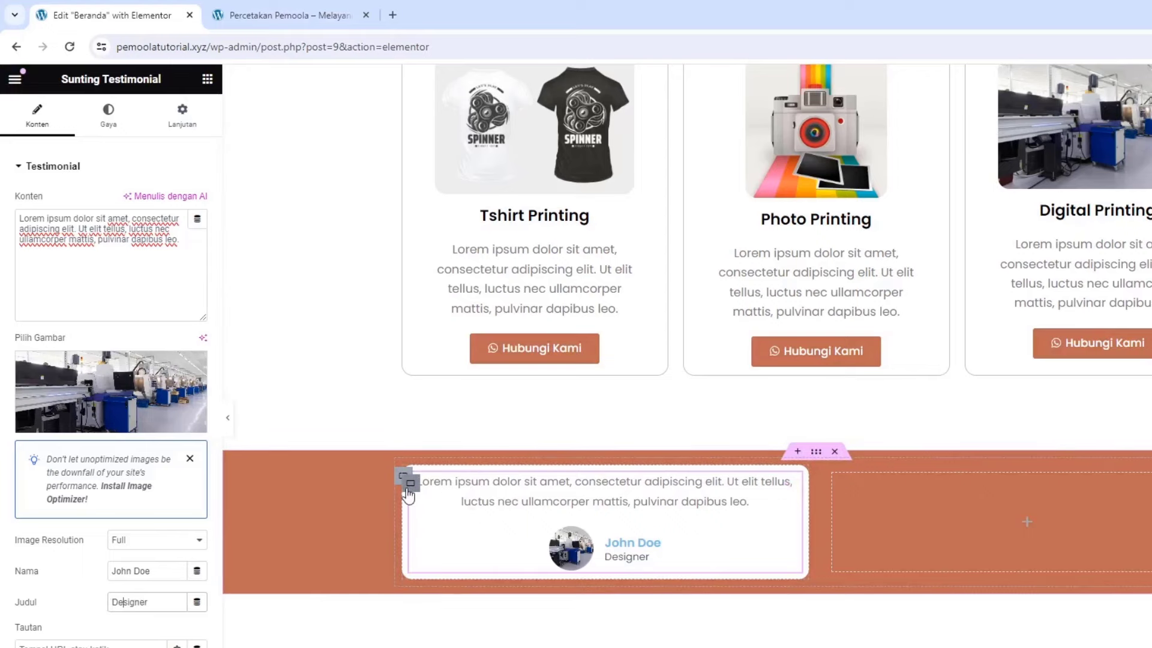
# Duplicate the white testimonial card with Gandakan and delete the empty placeholder container
pyautogui.rightClick(404, 478)
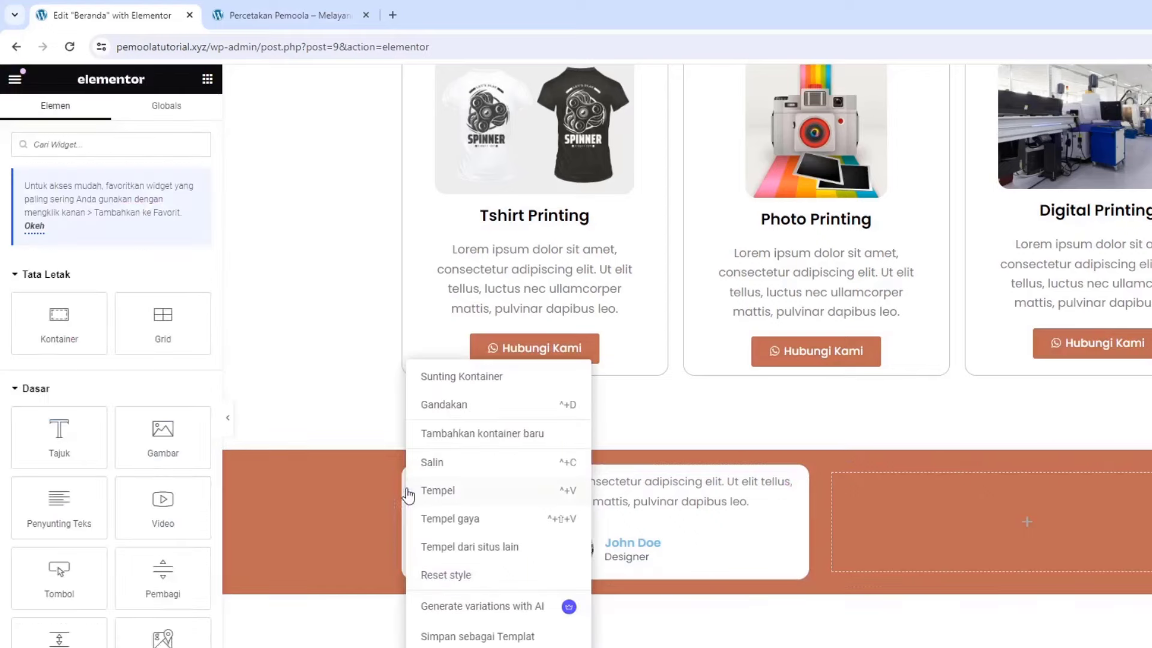
pyautogui.click(420, 413)
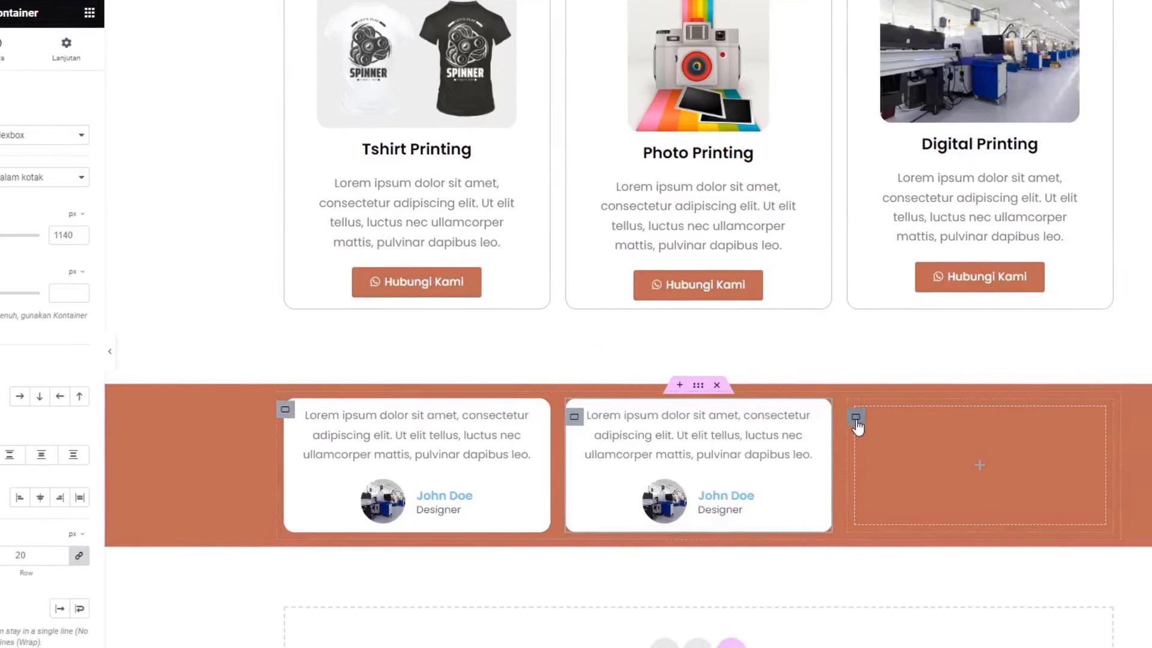
pyautogui.rightClick(975, 510)
pyautogui.click(763, 602)
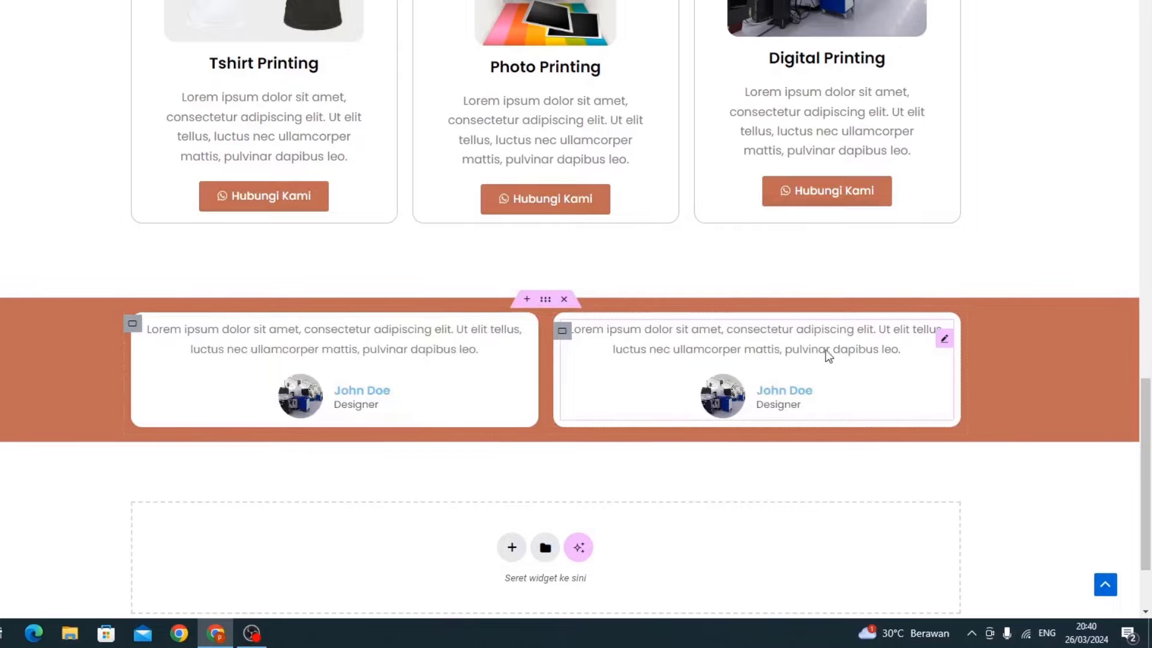
pyautogui.click(943, 339)
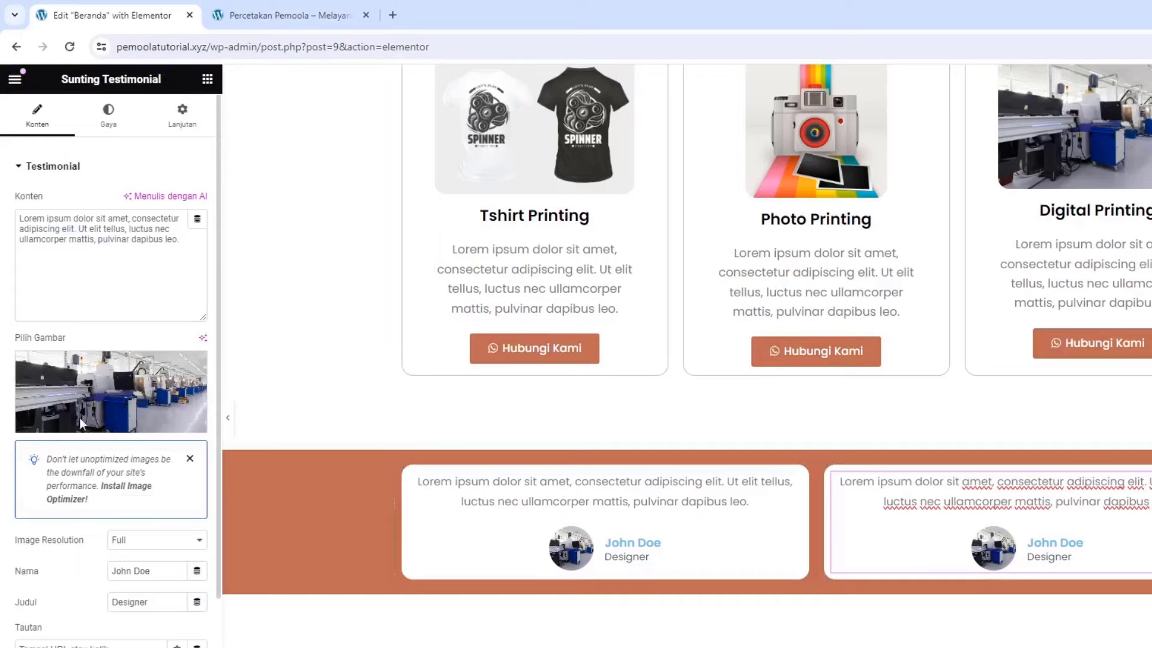
pyautogui.click(206, 80)
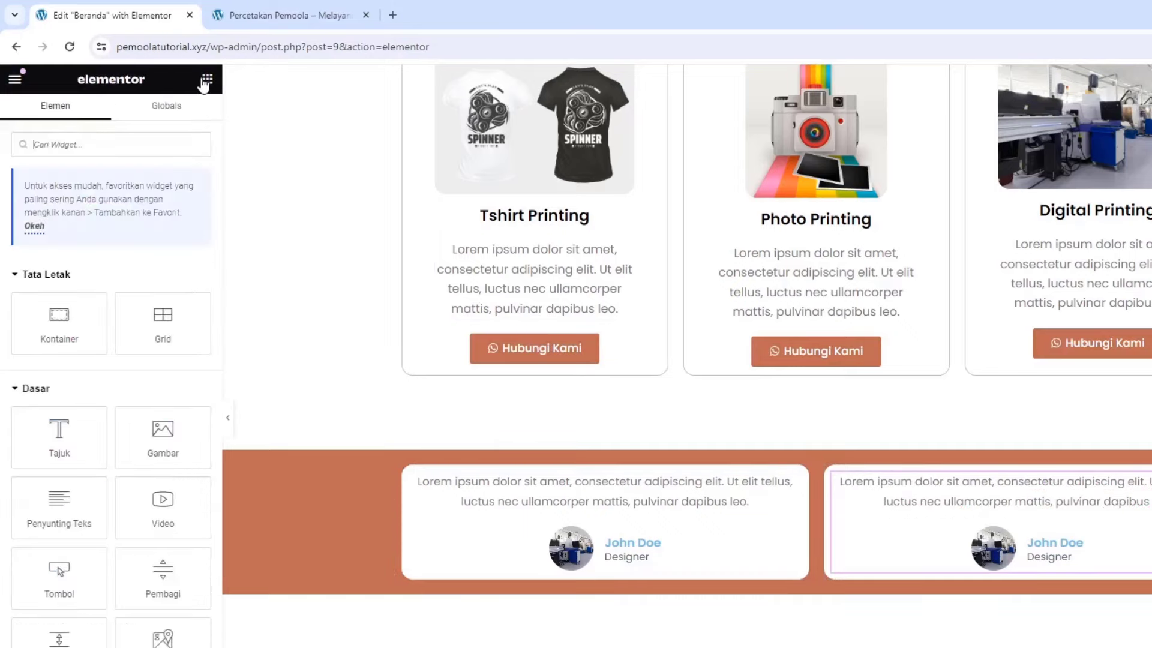
# Add a heading widget above the testimonial cards titled 'Testimoni'
pyautogui.moveTo(59, 433); pyautogui.dragTo(789, 462)
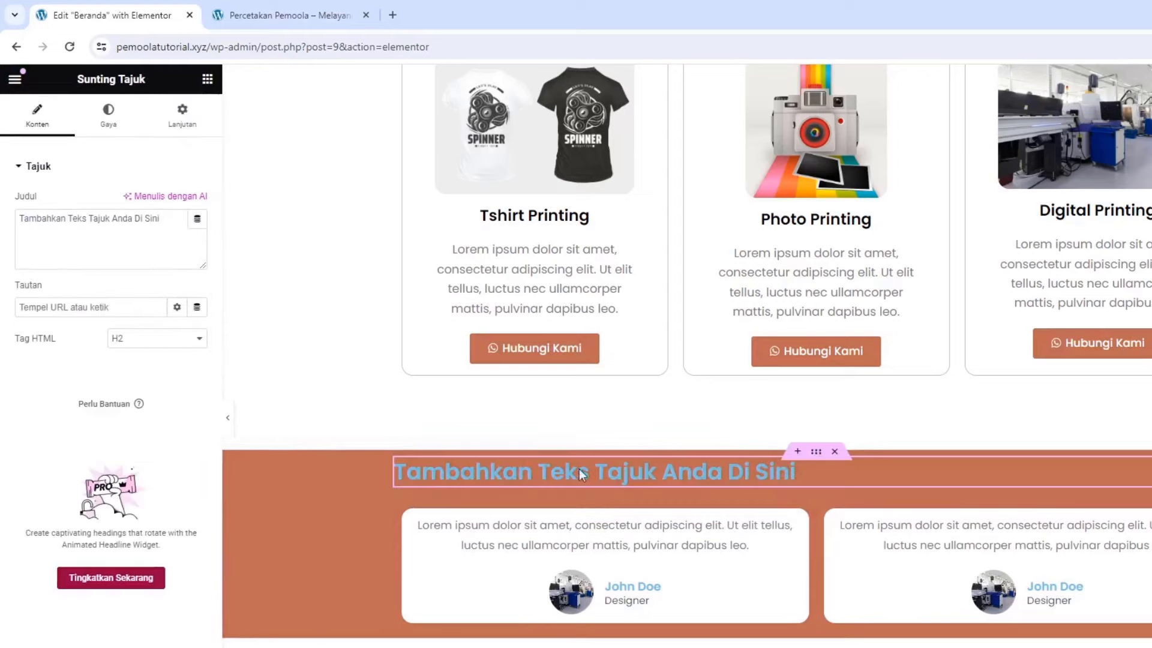
pyautogui.click(103, 259)
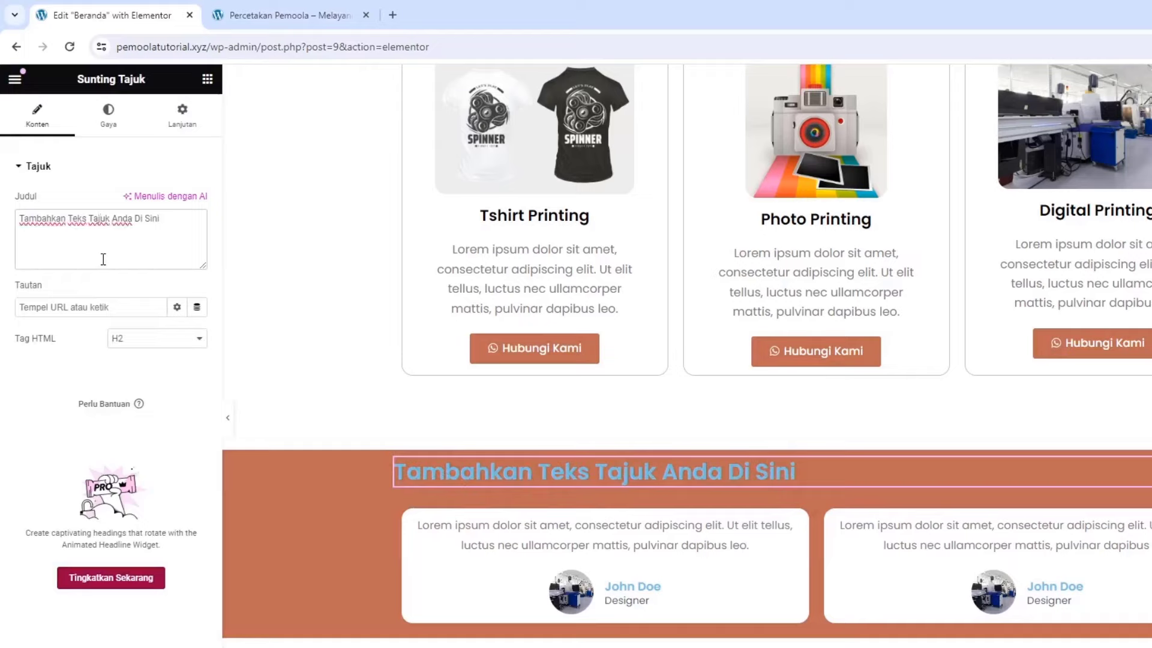
pyautogui.hotkey('ctrl', 'a')
pyautogui.write('T')
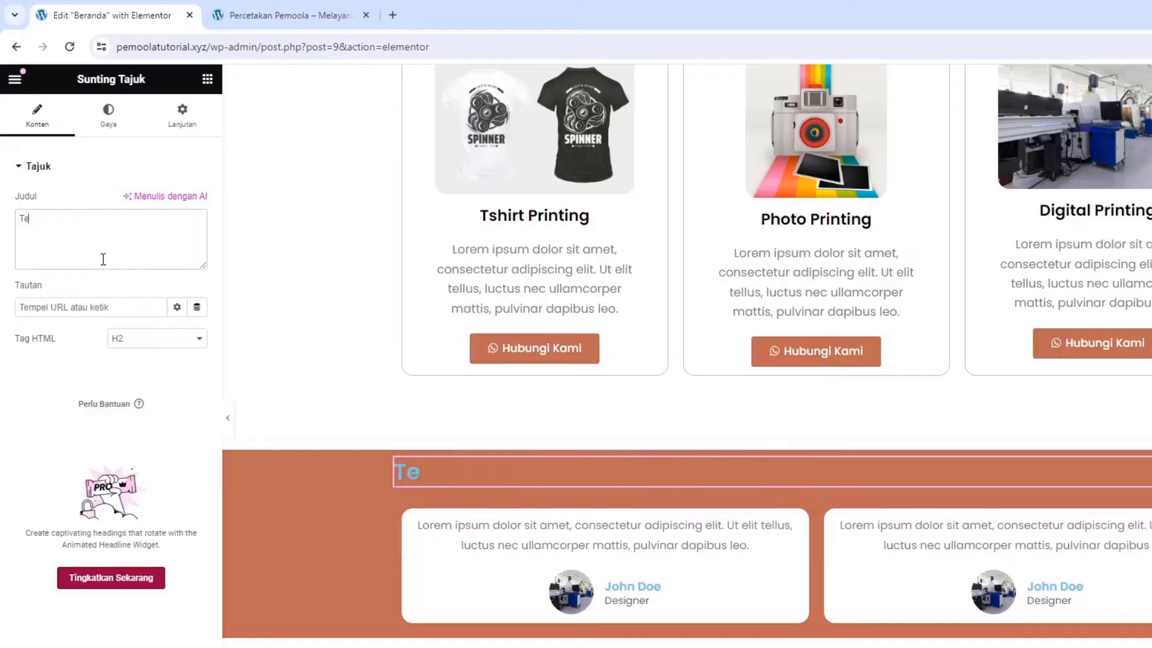
pyautogui.write('estimoni')
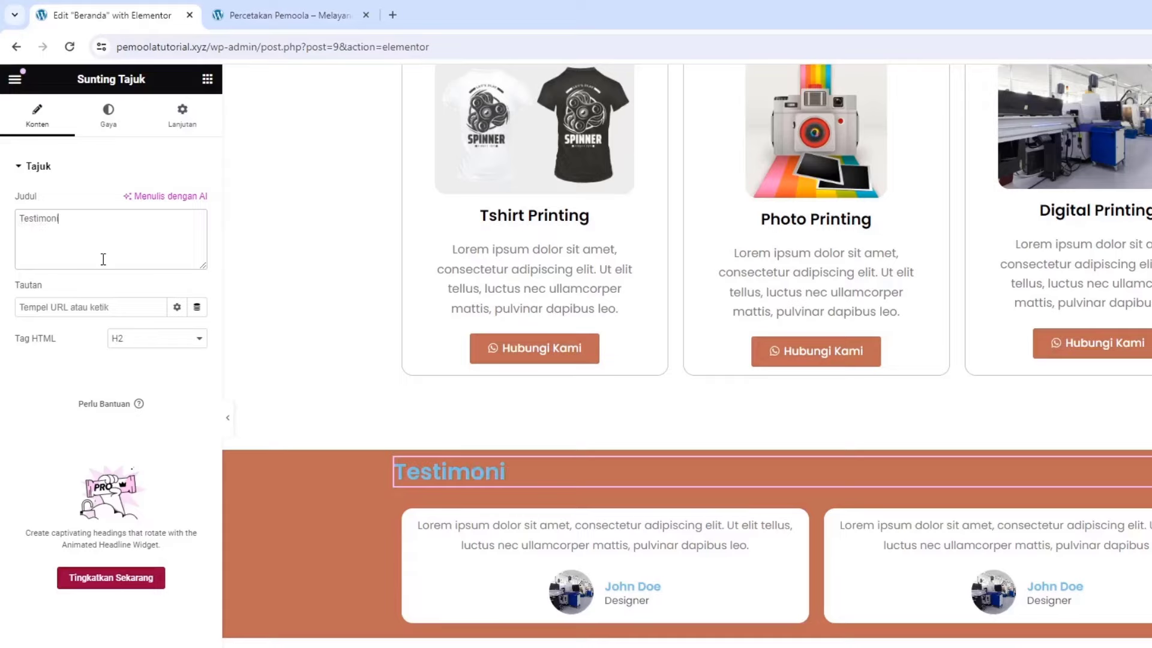
pyautogui.scroll(10, 362, 242)
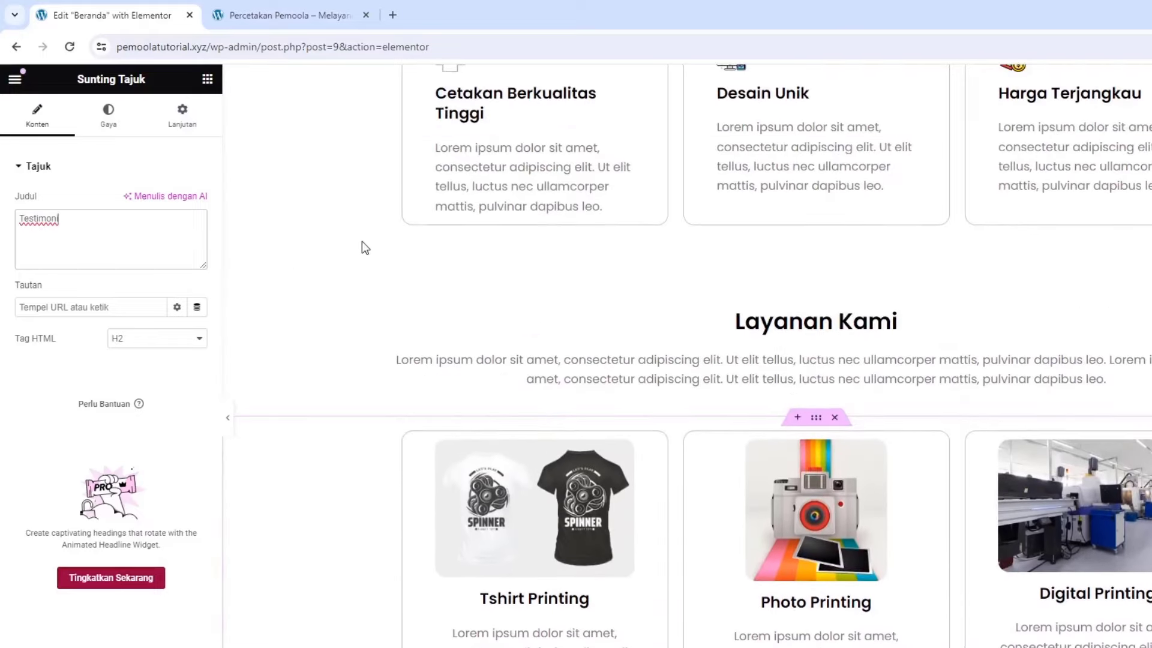
pyautogui.scroll(-10, 362, 242)
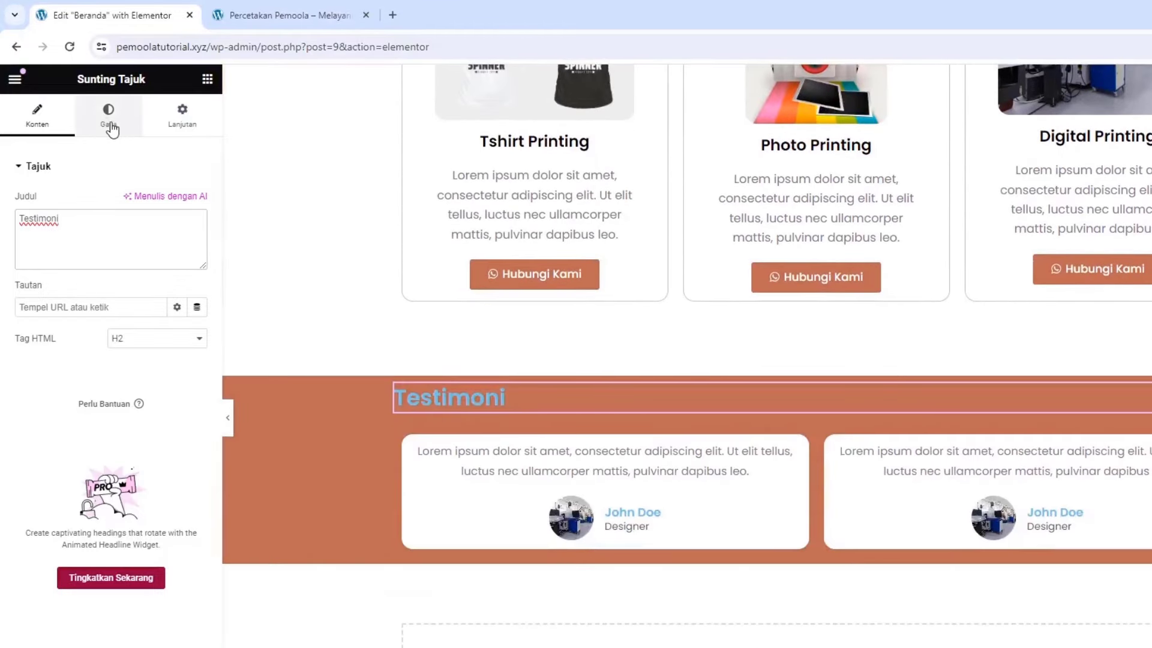
# Centre the Testimoni heading and make its text colour white
pyautogui.click(110, 126)
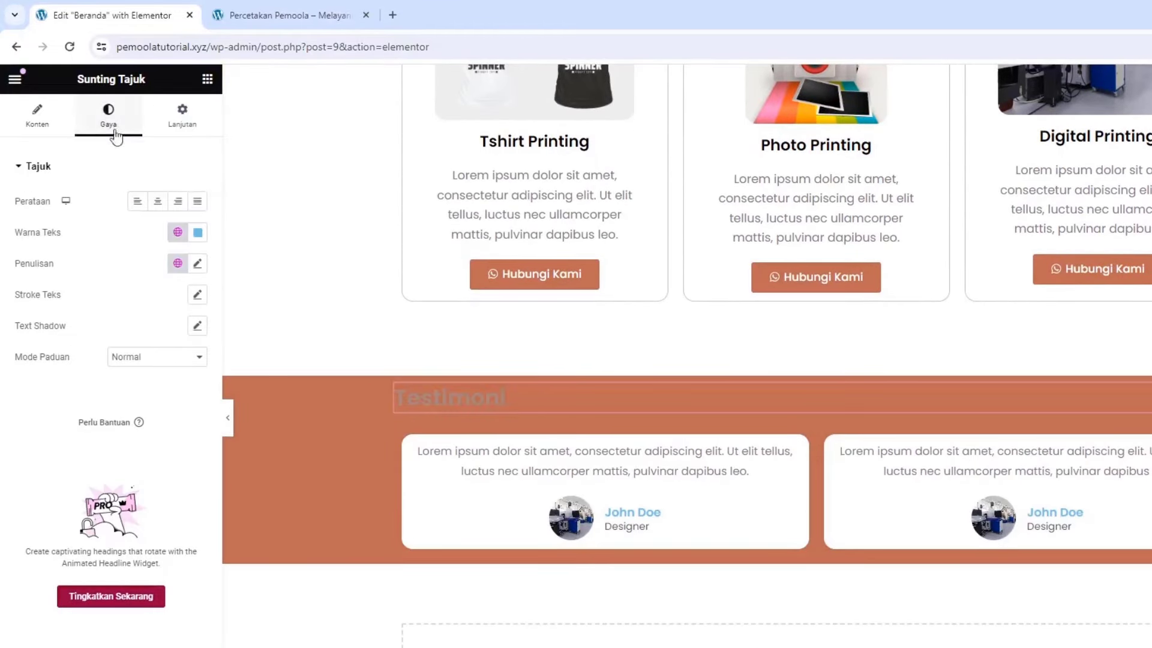
pyautogui.click(160, 203)
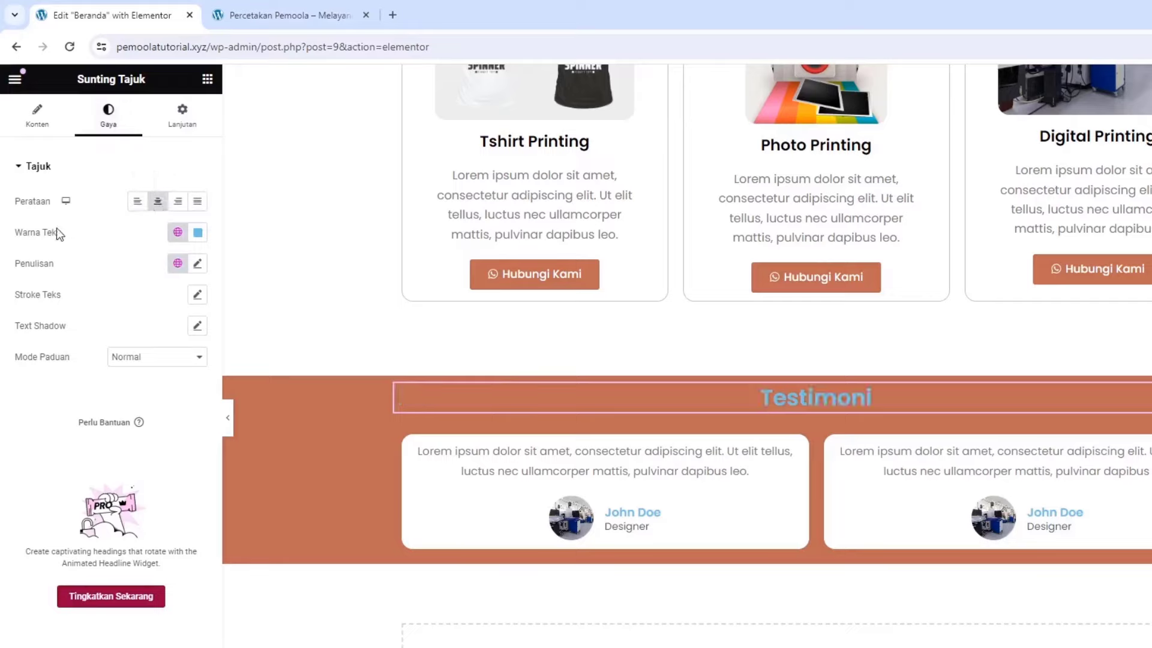
pyautogui.click(197, 232)
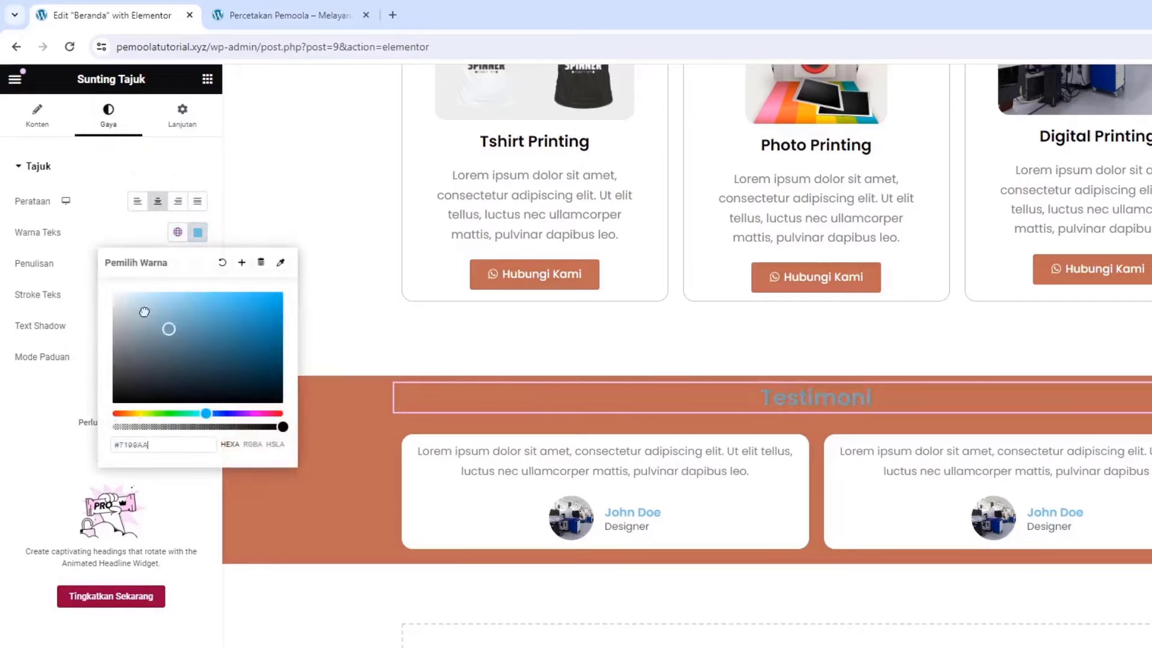
pyautogui.write('#FFFFFF')
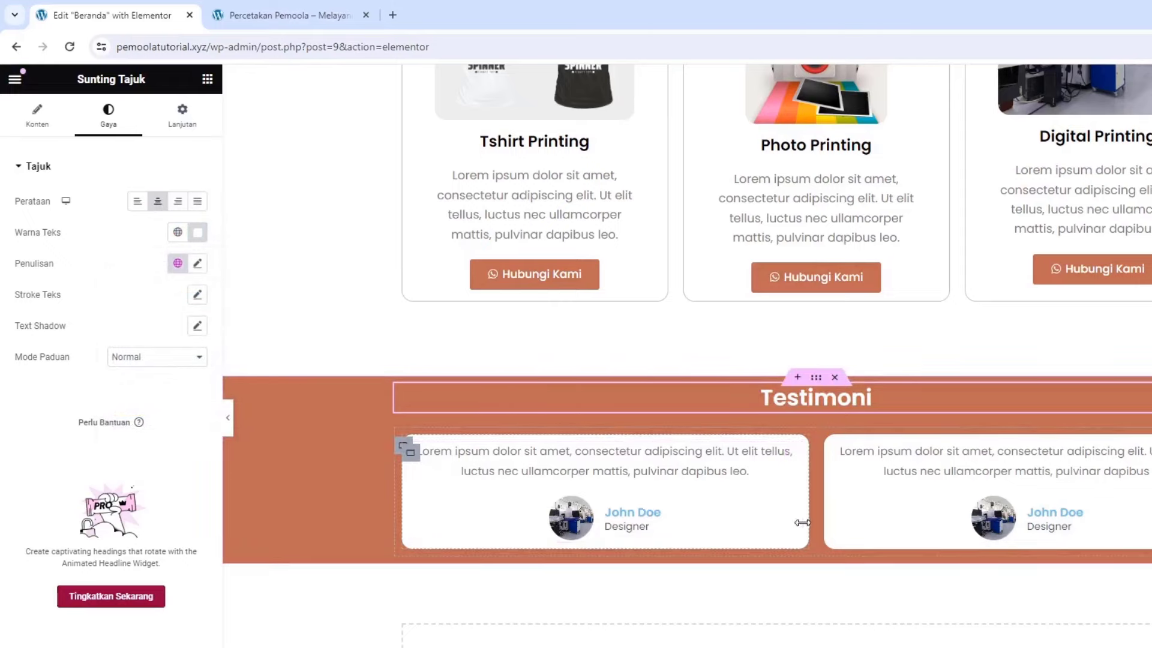
pyautogui.click(817, 377)
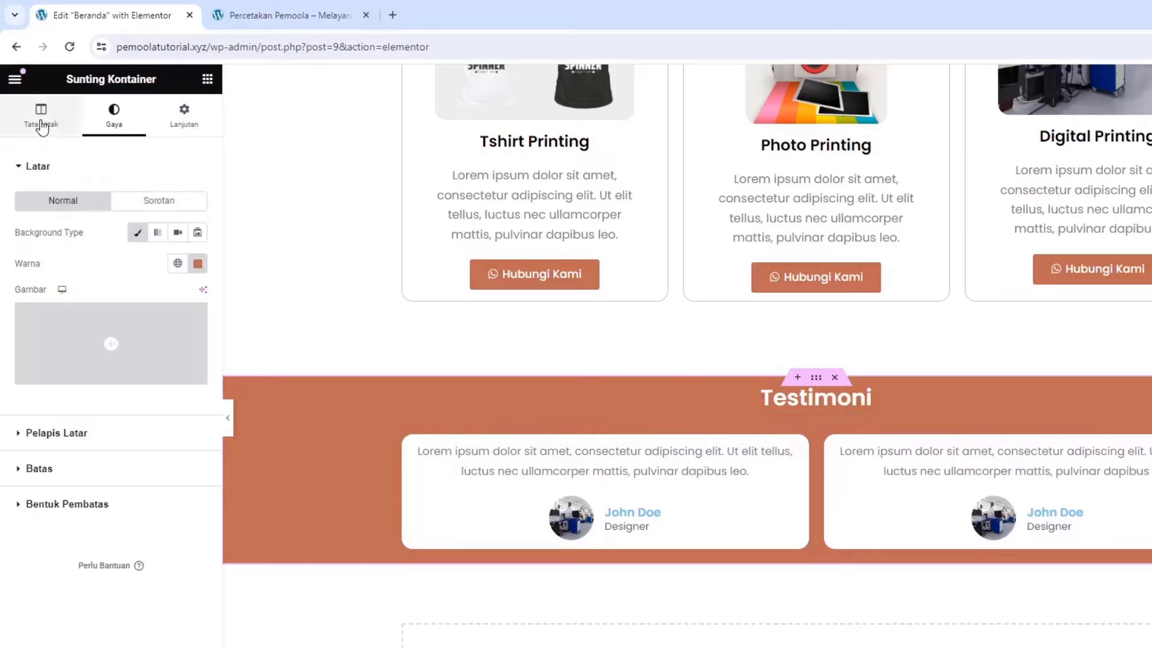
# Clear the Testimoni section's minimum height value
pyautogui.click(41, 120)
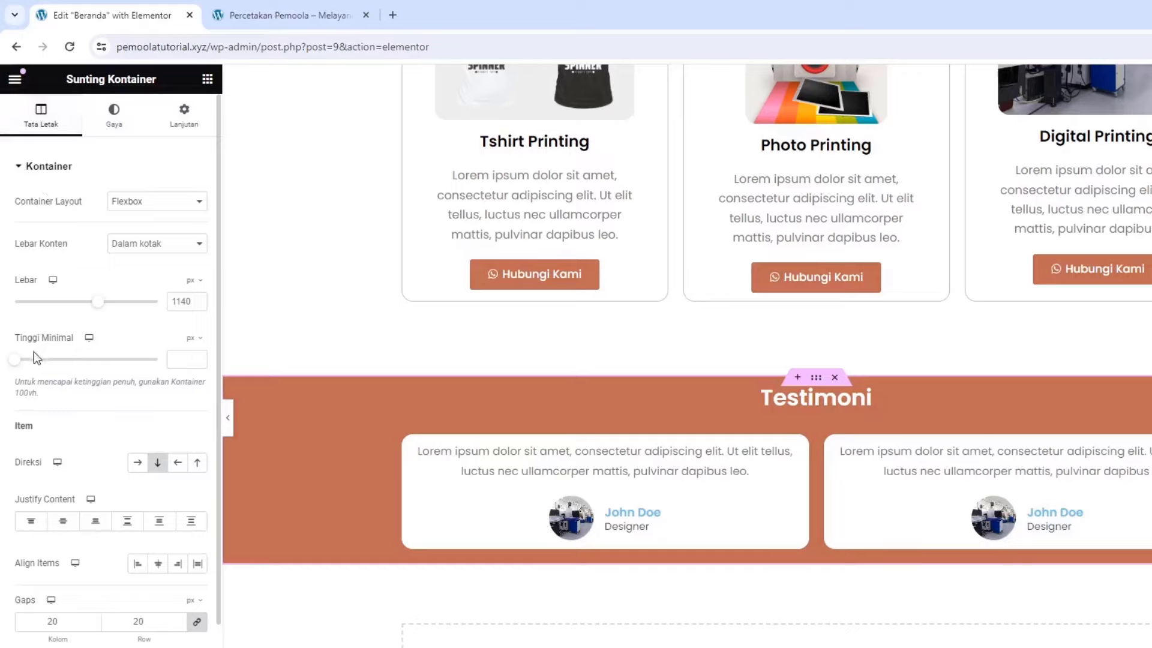
pyautogui.moveTo(20, 365); pyautogui.dragTo(48, 372)
pyautogui.moveTo(184, 364); pyautogui.dragTo(150, 366)
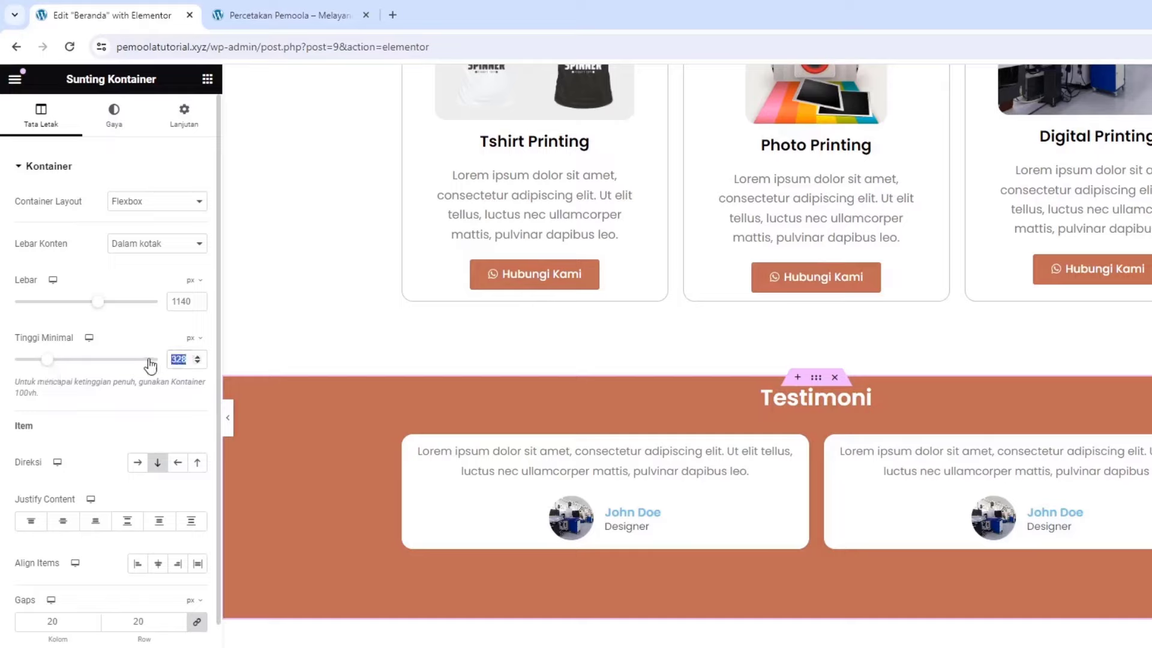
pyautogui.press('BackSpace')
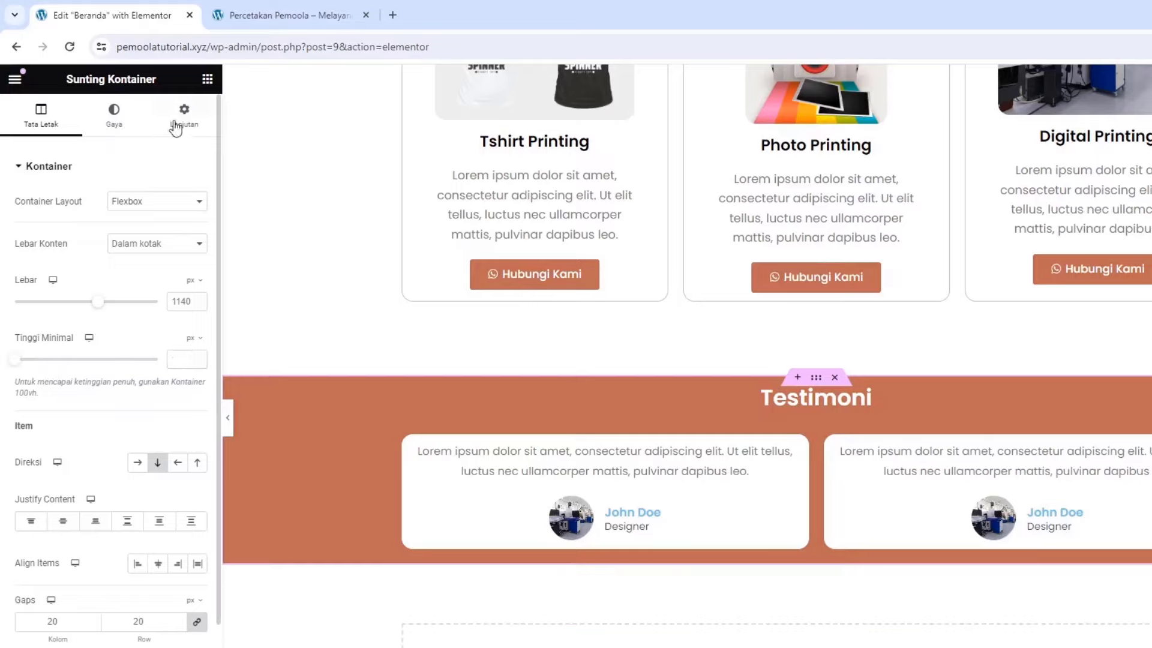
# Give the section 6% top and bottom padding, then update the page
pyautogui.click(176, 126)
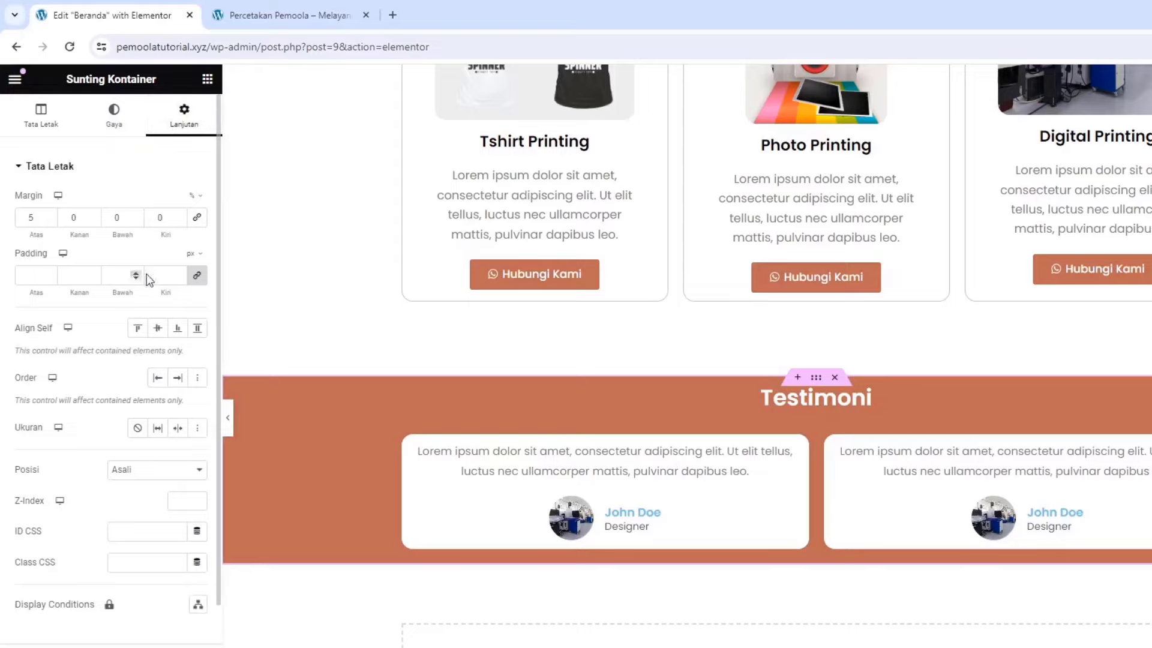
pyautogui.moveTo(198, 265)
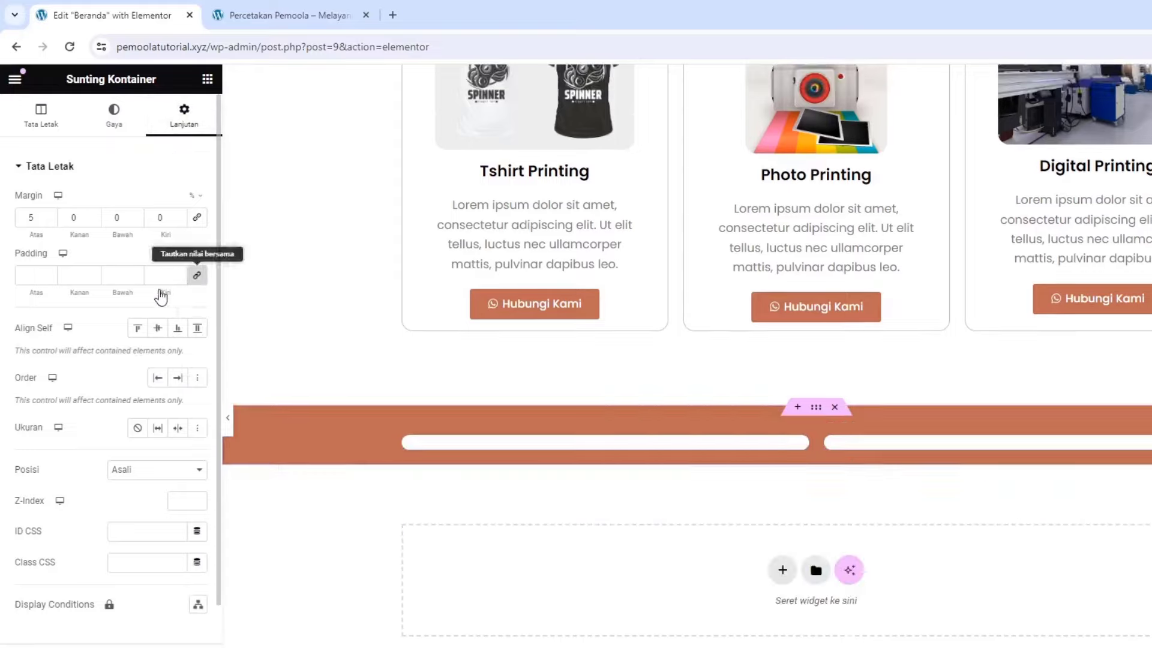
pyautogui.click(49, 277)
pyautogui.click(50, 274)
pyautogui.click(50, 275)
pyautogui.click(50, 275)
pyautogui.click(49, 275)
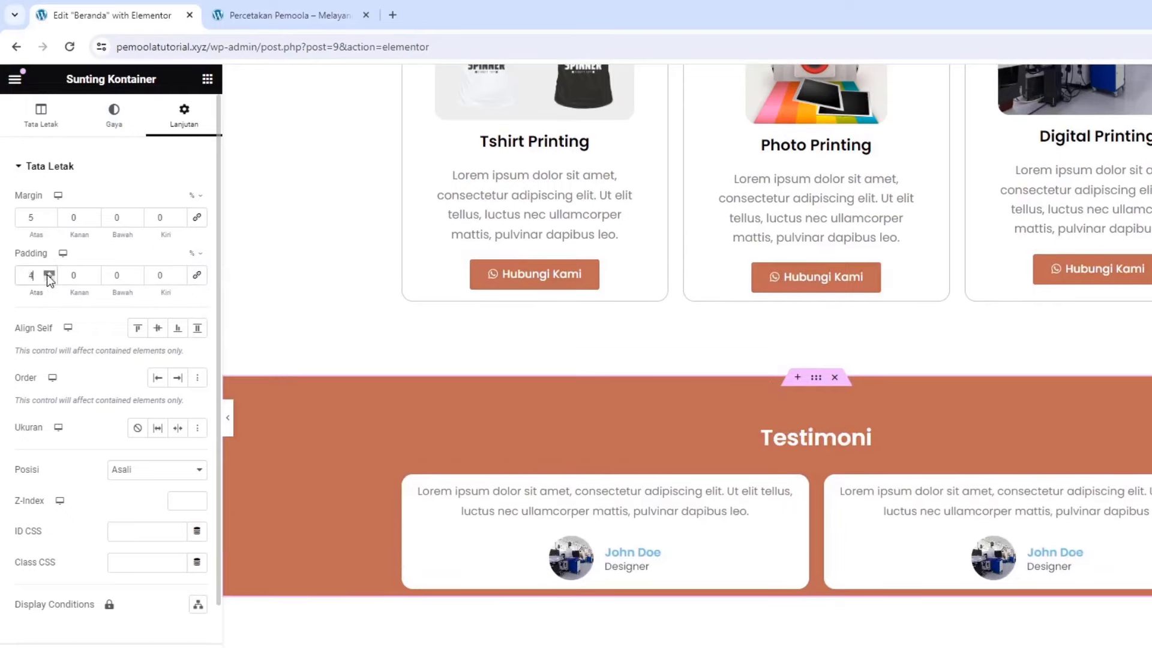
pyautogui.click(49, 275)
pyautogui.click(49, 273)
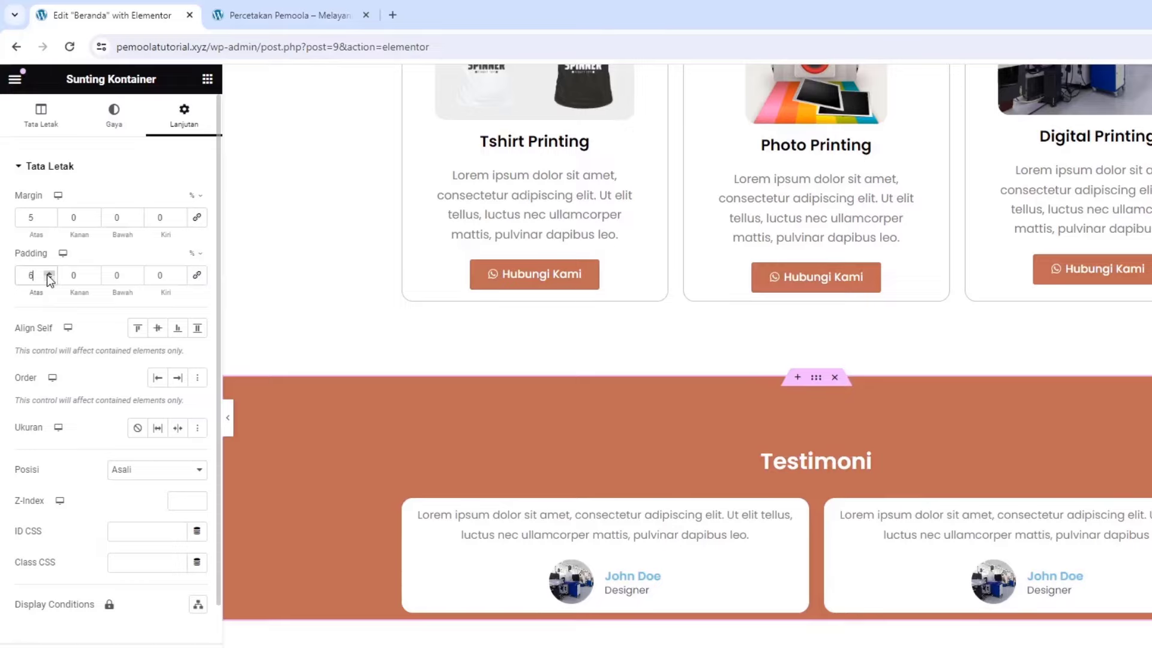
pyautogui.moveTo(125, 276); pyautogui.dragTo(108, 268)
pyautogui.write('6')
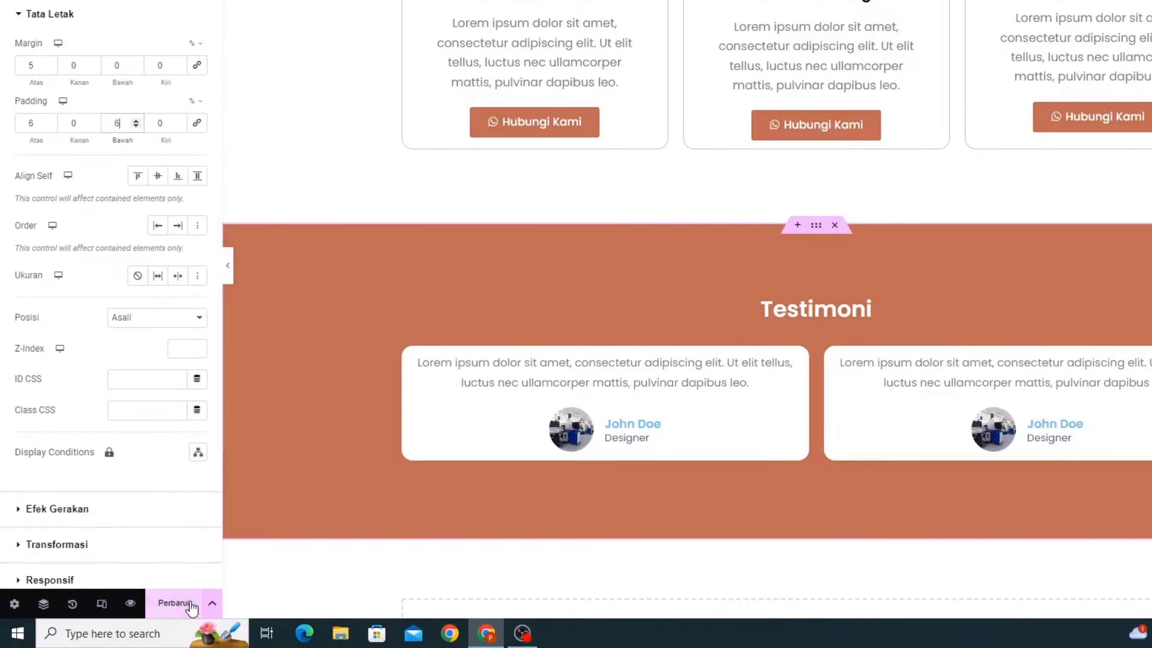
pyautogui.click(191, 606)
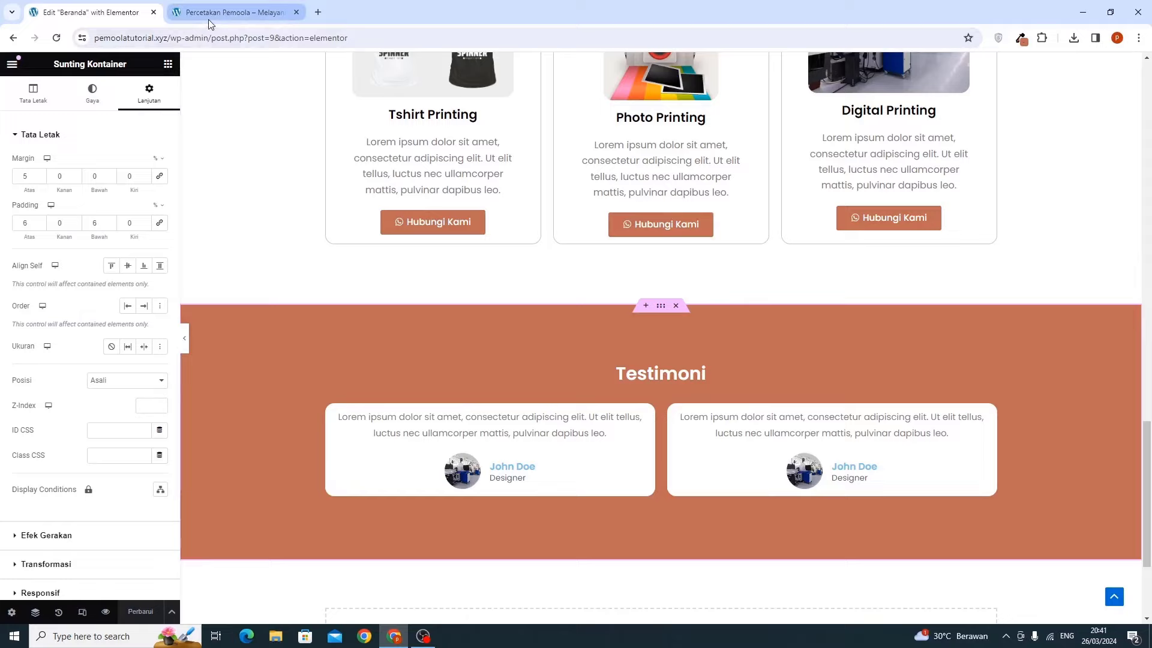
# Reload the live site and scroll down to the Testimoni section with its two cards
pyautogui.click(207, 19)
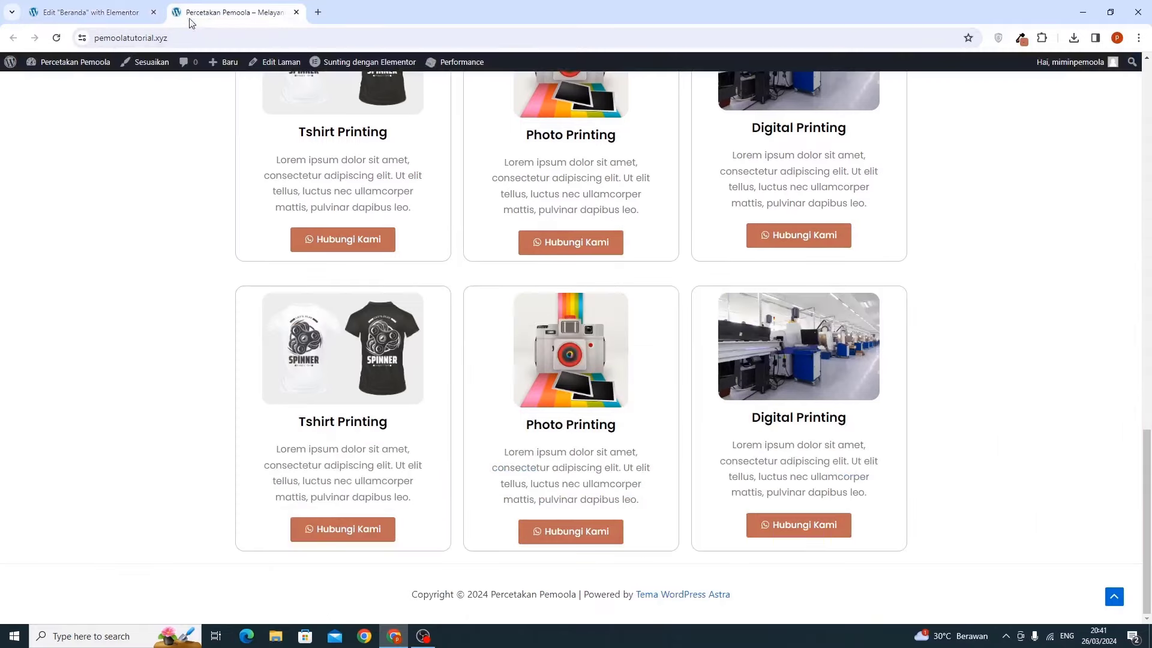
pyautogui.click(57, 38)
pyautogui.scroll(20, 208, 250)
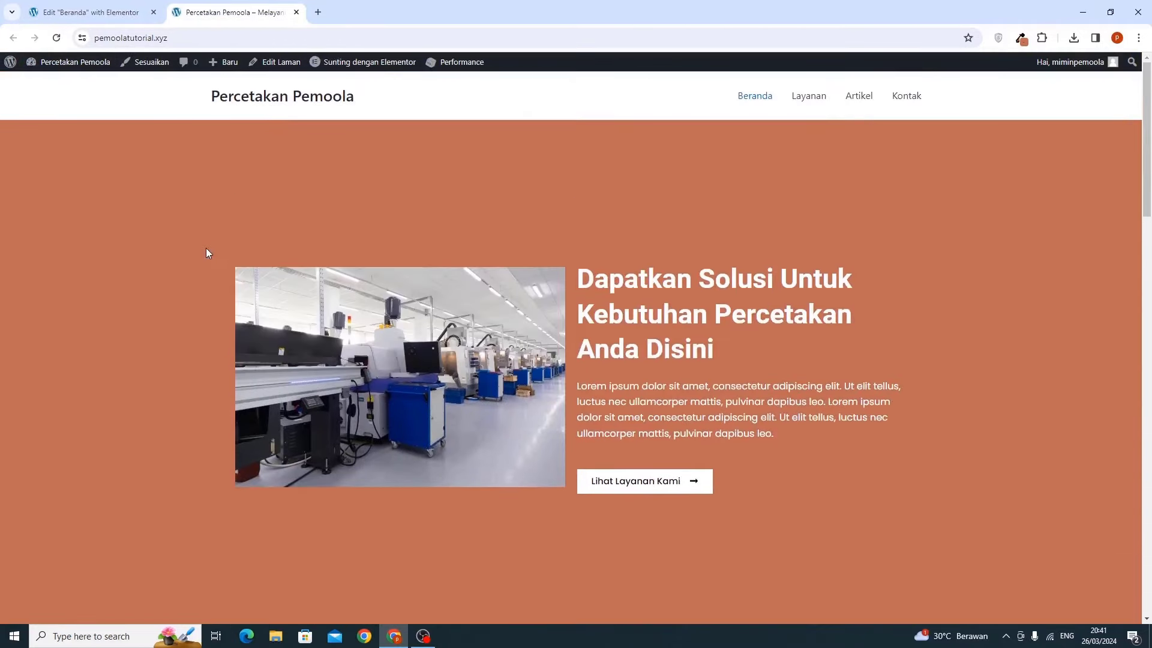
pyautogui.scroll(-12, 206, 248)
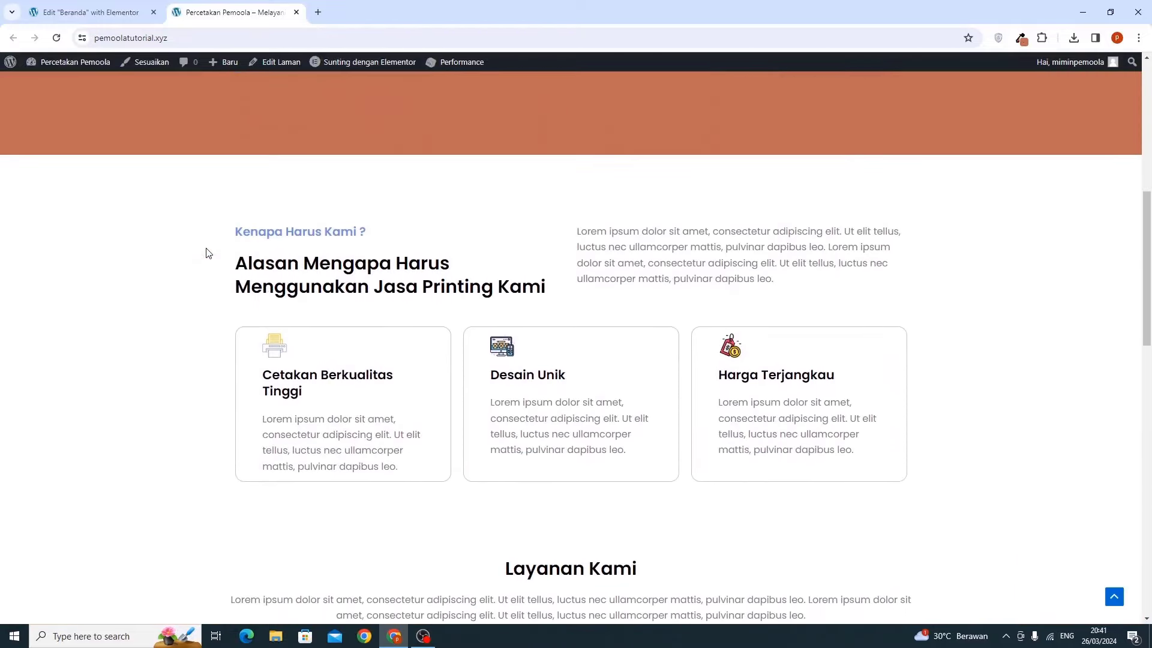
pyautogui.scroll(-8, 208, 252)
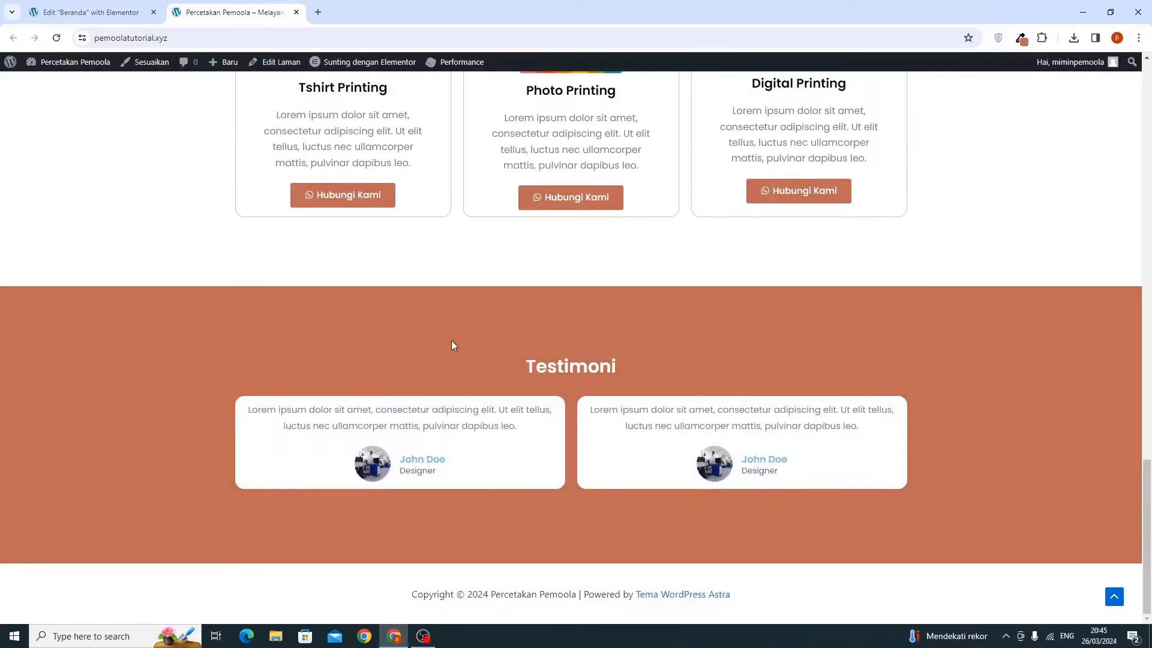
# Go back to the Elementor editor for Beranda and scroll to the Layanan Kami section
pyautogui.click(128, 18)
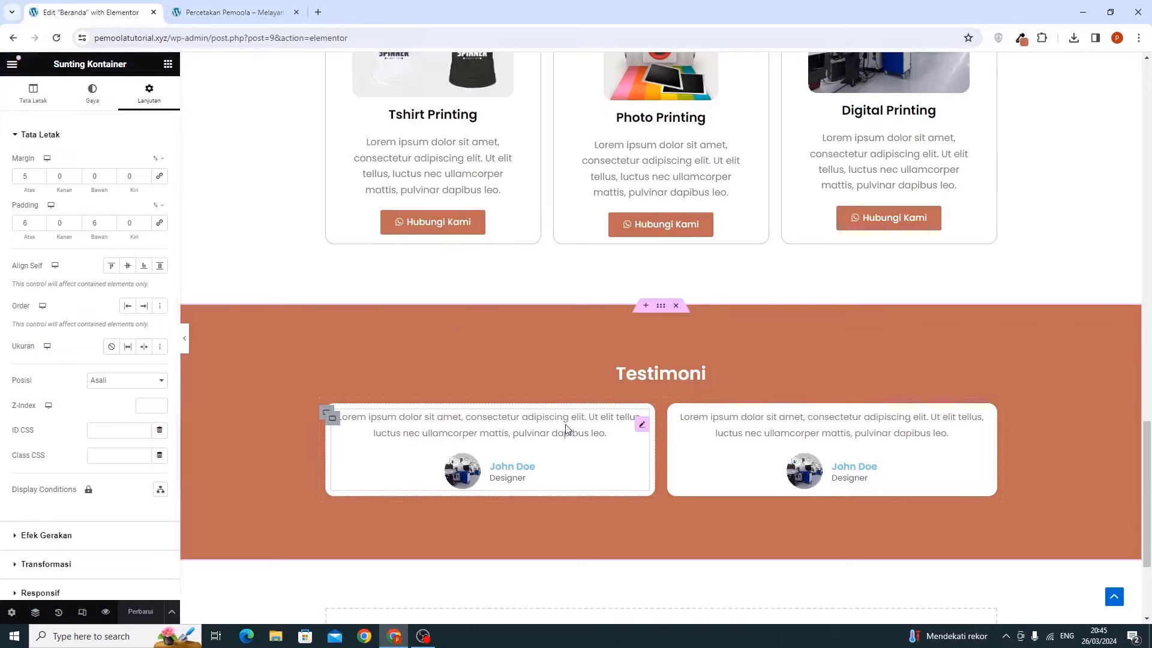
pyautogui.scroll(-3, 564, 436)
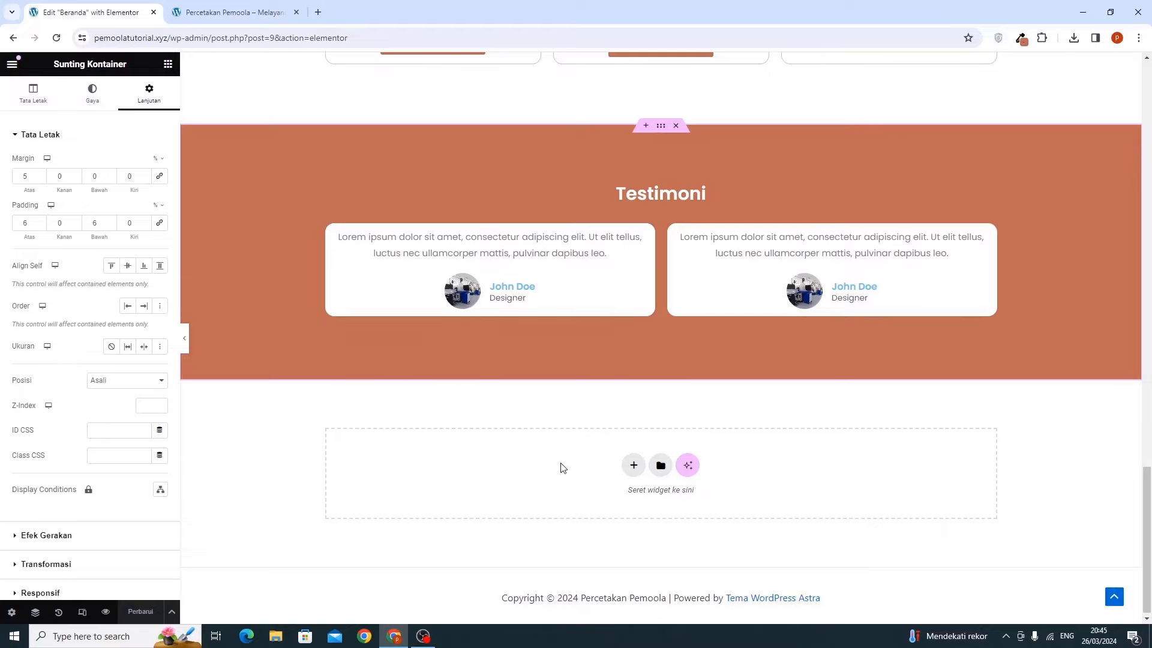
pyautogui.scroll(10, 563, 467)
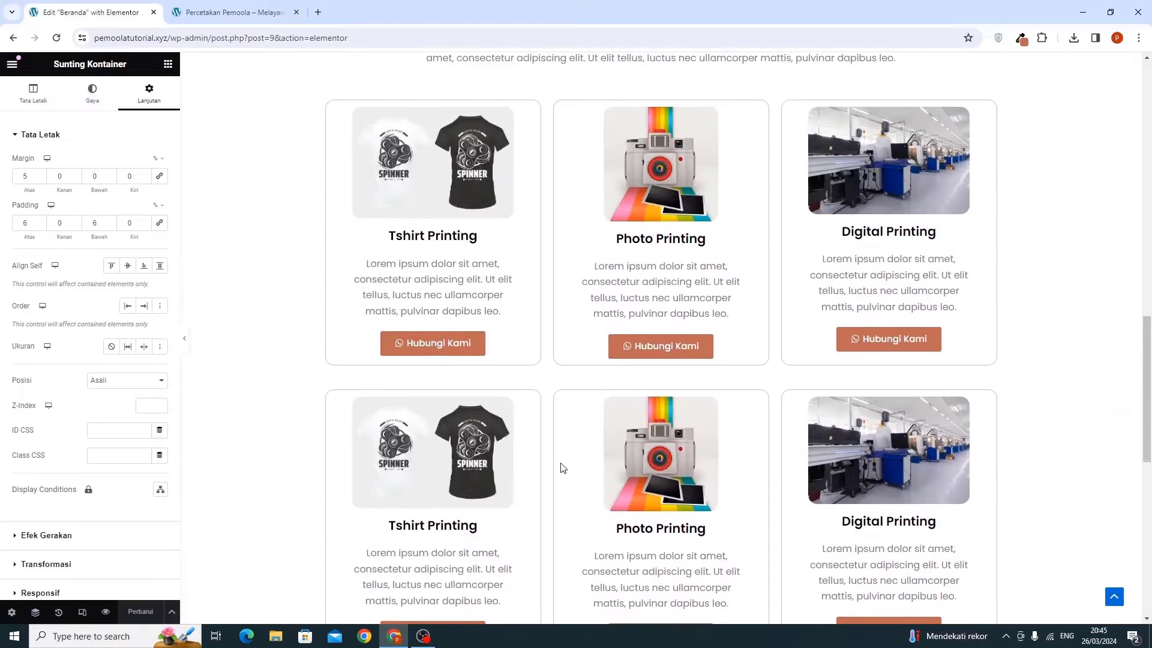
pyautogui.scroll(3, 563, 467)
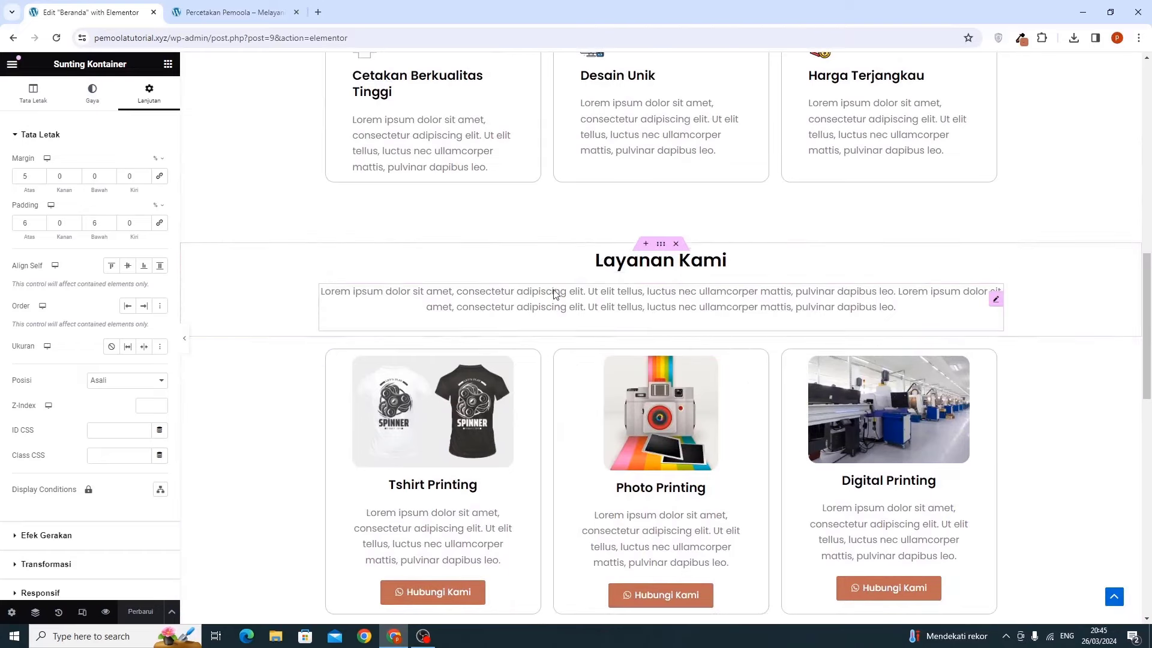
# Copy the Layanan Kami heading-and-paragraph section and paste it below Testimoni
pyautogui.rightClick(661, 246)
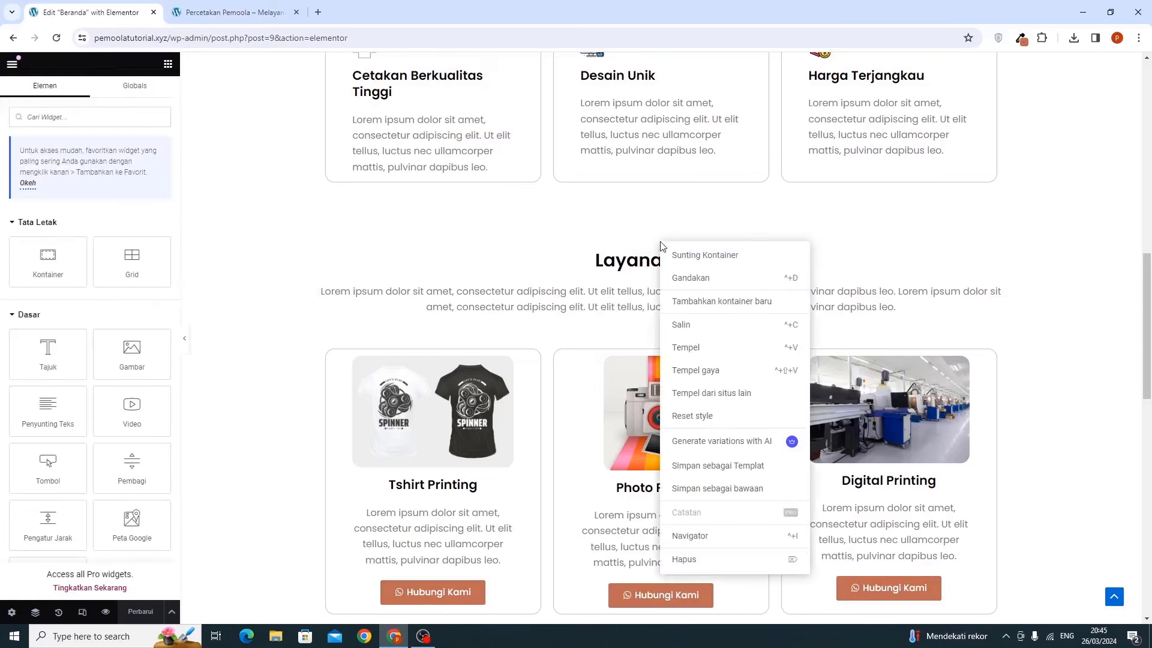
pyautogui.click(699, 330)
pyautogui.scroll(-10, 697, 331)
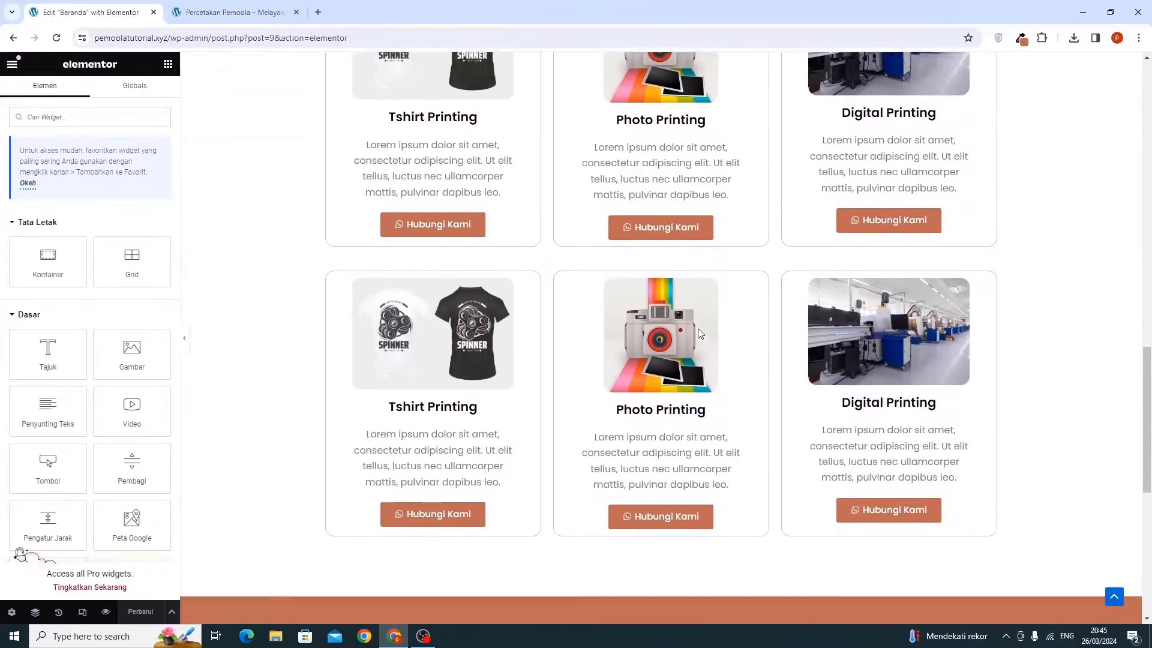
pyautogui.scroll(-3, 697, 328)
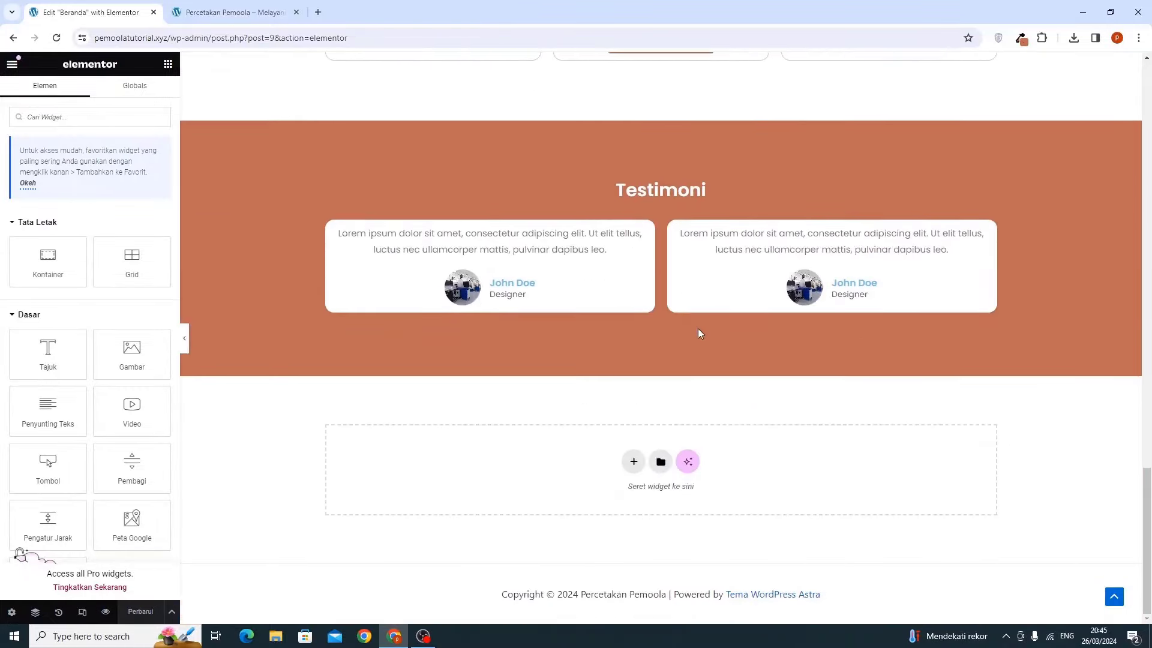
pyautogui.rightClick(398, 463)
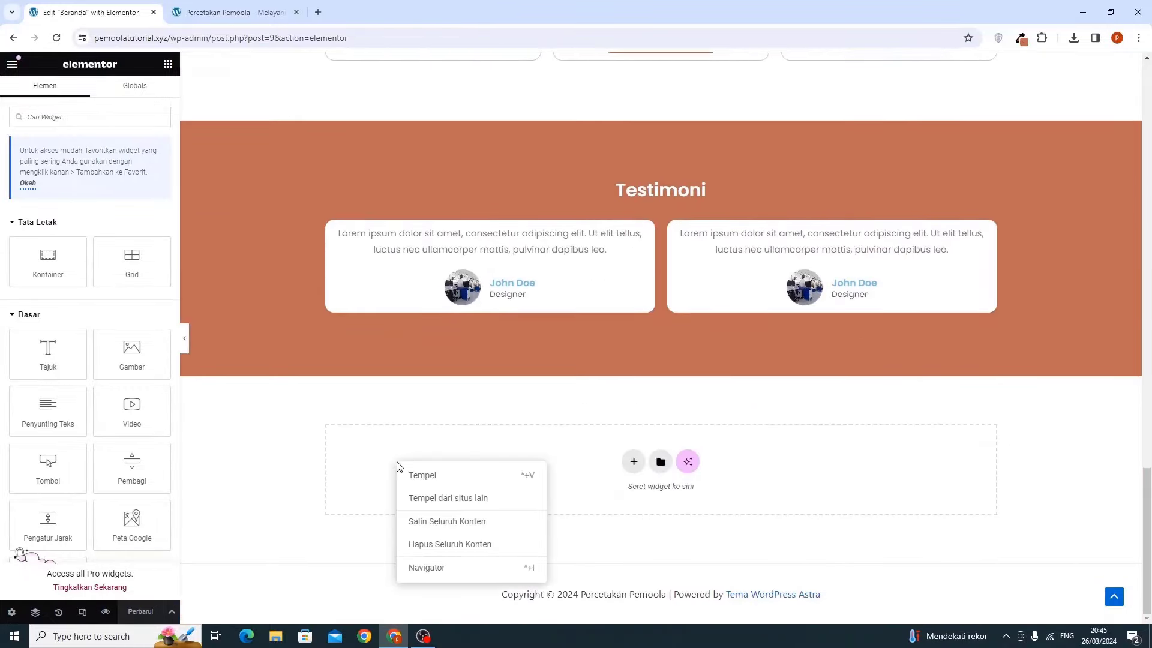
pyautogui.click(425, 484)
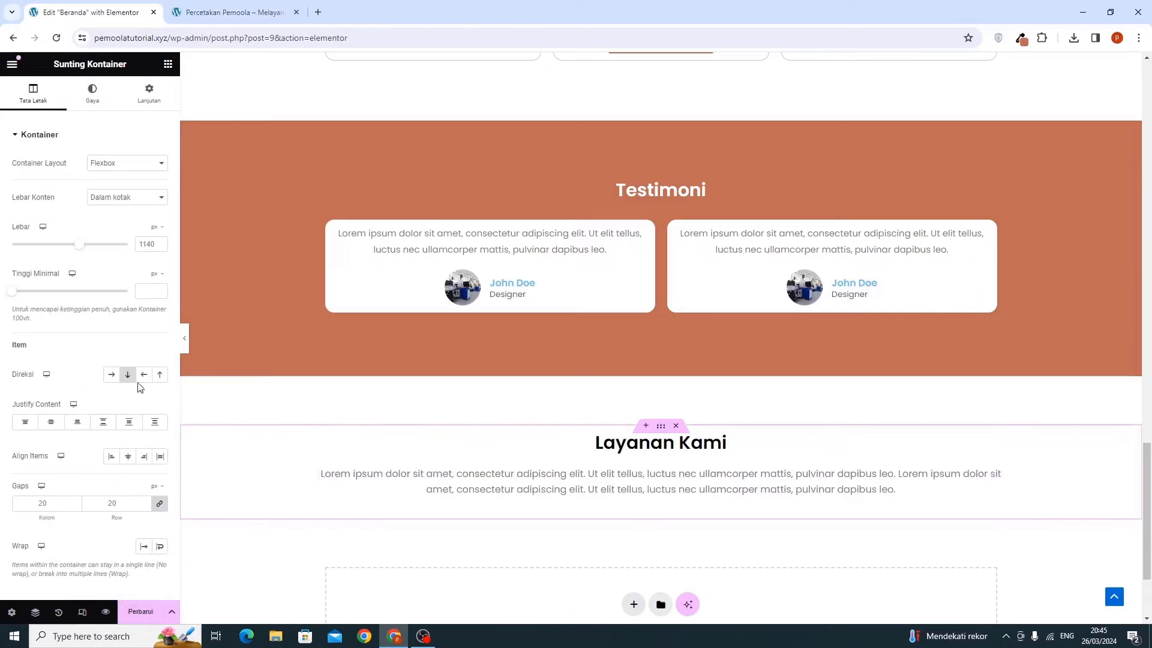
pyautogui.click(630, 450)
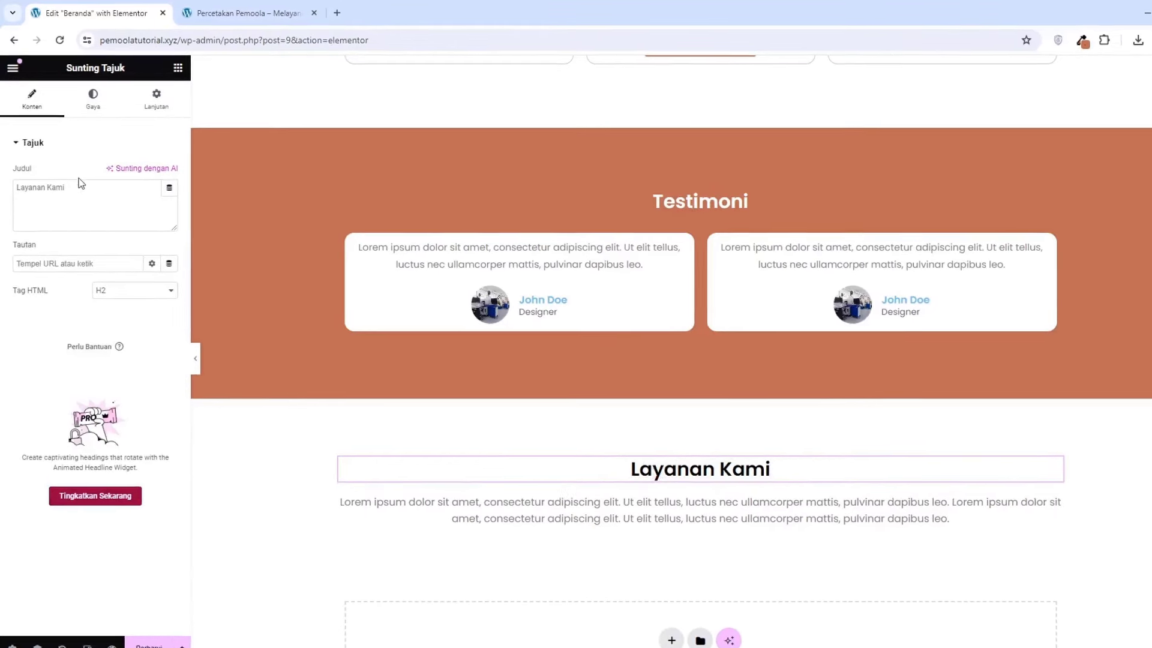
# Change the pasted heading to 'Bagaimana Cara Memesan?' and select part of its intro paragraph
pyautogui.click(80, 187)
pyautogui.hotkey('ctrl', 'a')
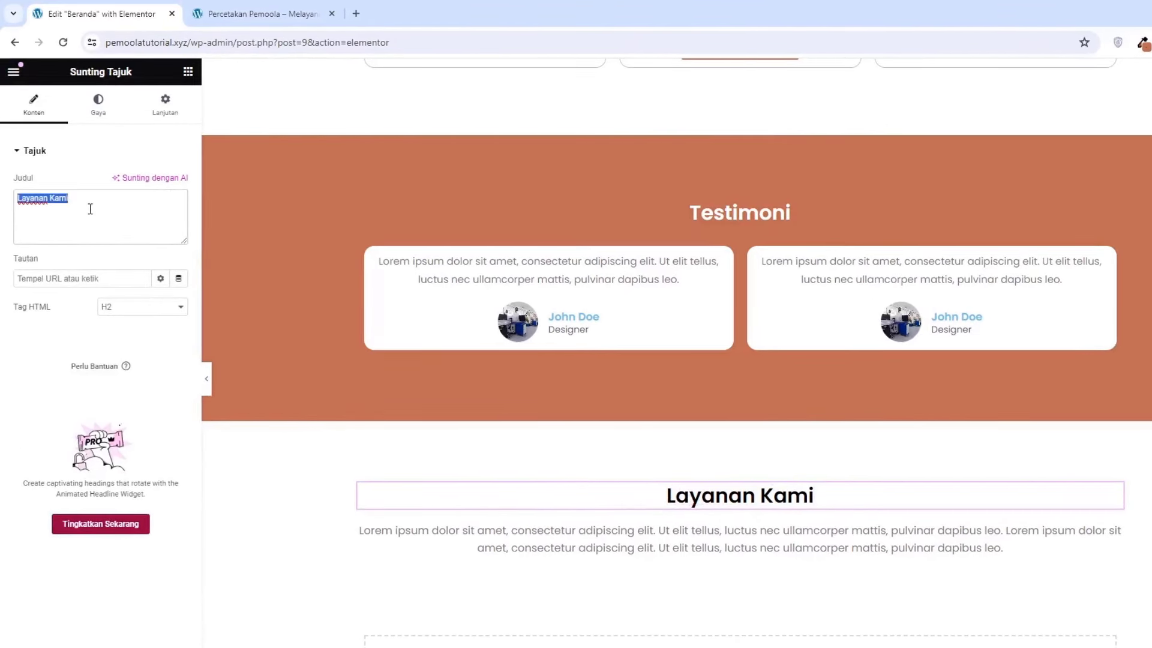
pyautogui.write('Bag')
pyautogui.write('aimana Ca')
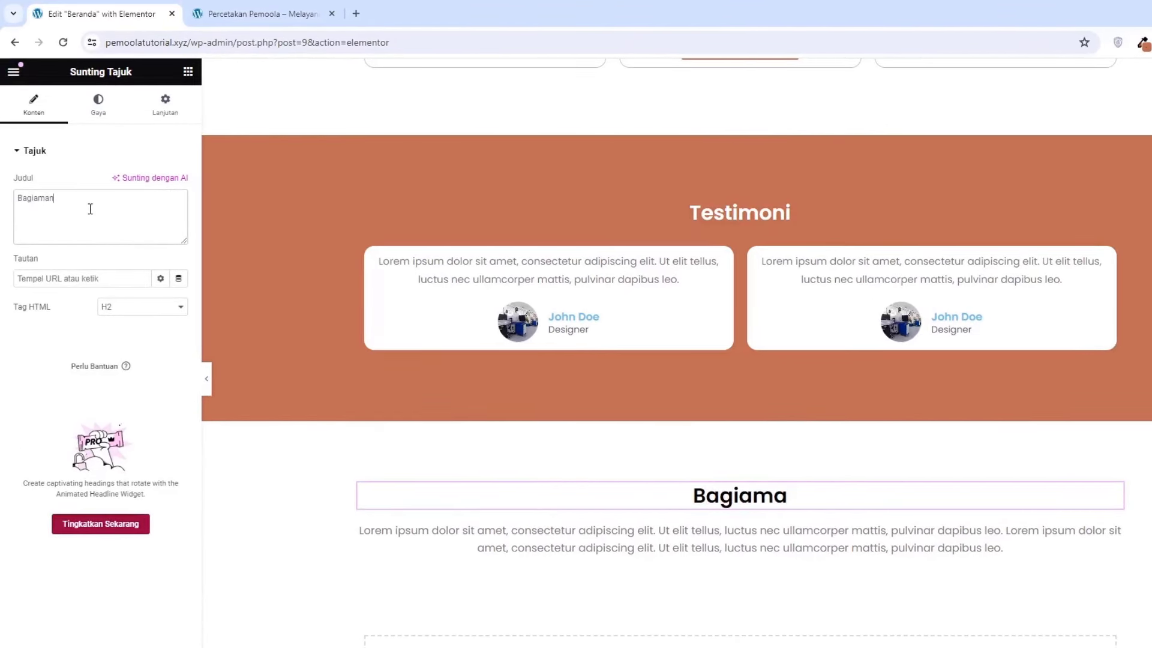
pyautogui.write('ra Memesan?')
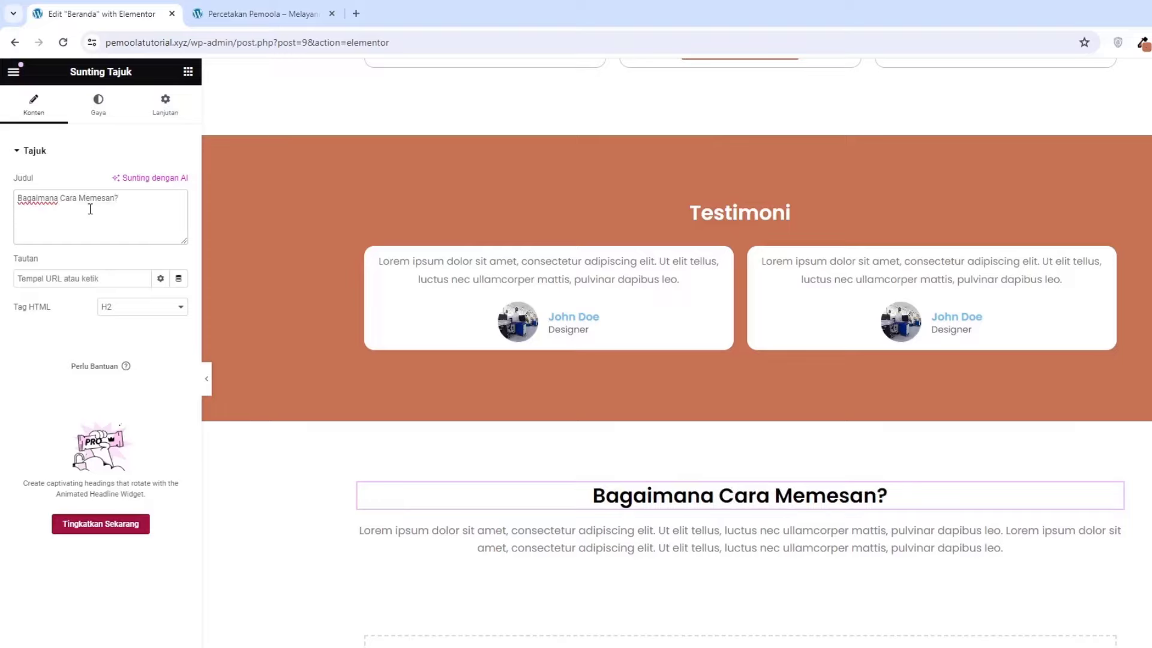
pyautogui.click(546, 545)
pyautogui.moveTo(98, 298); pyautogui.dragTo(89, 356)
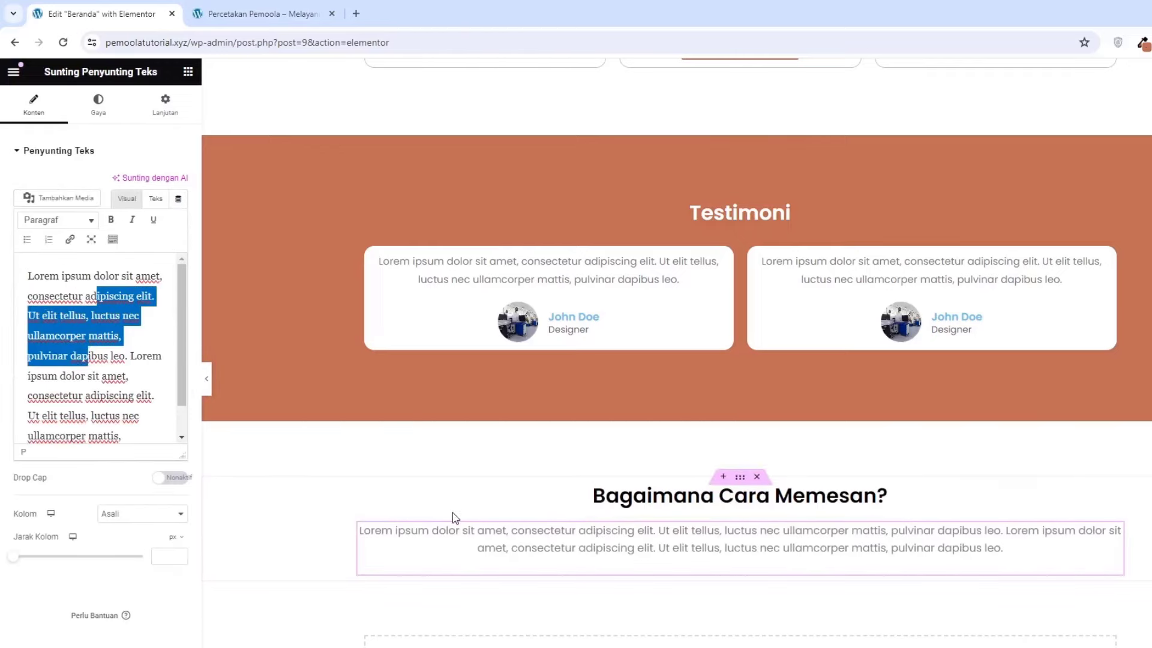
pyautogui.scroll(-1, 453, 512)
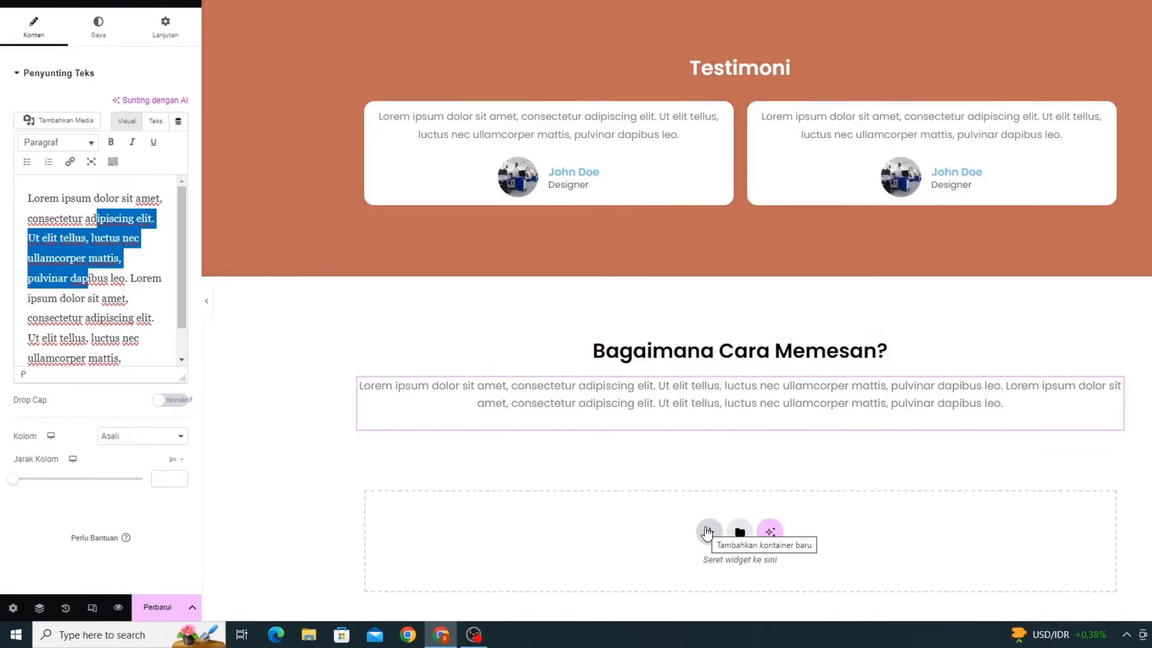
# Add a single-column flexbox container below the intro and place a nested Kontainer inside it
pyautogui.click(708, 531)
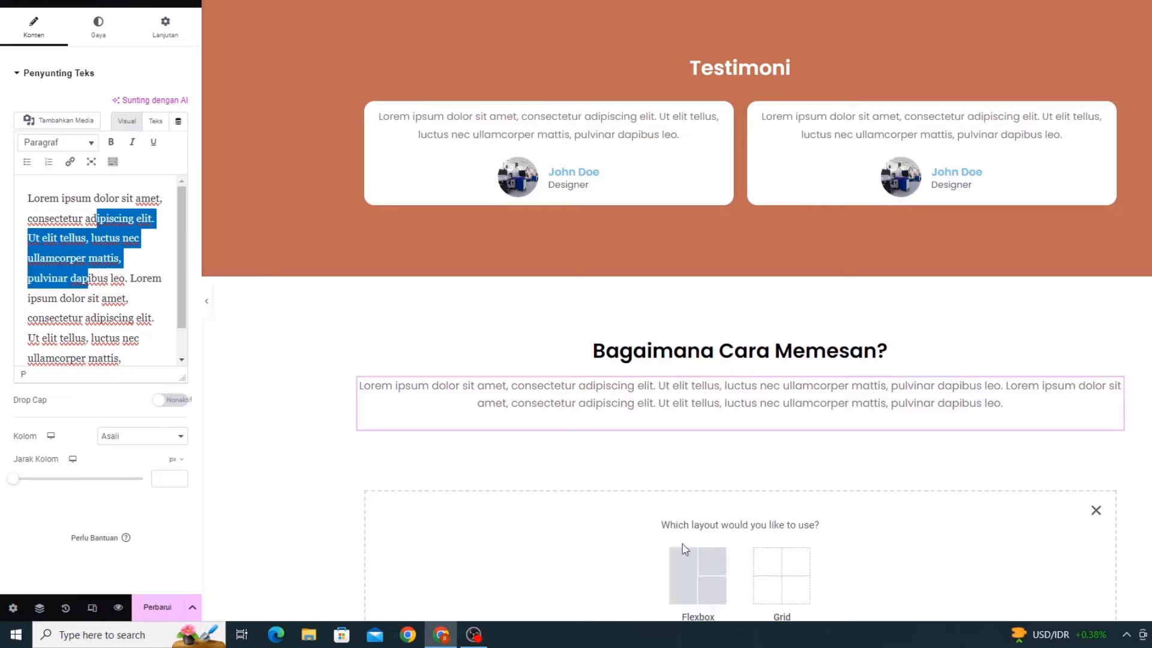
pyautogui.scroll(-3, 681, 528)
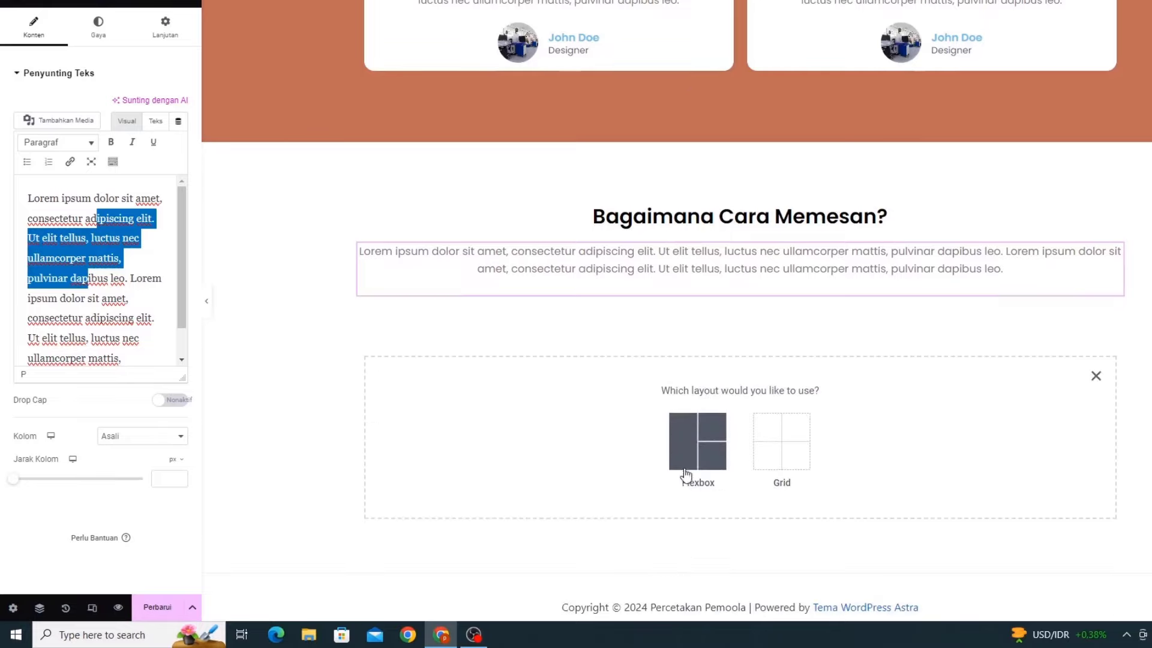
pyautogui.click(690, 462)
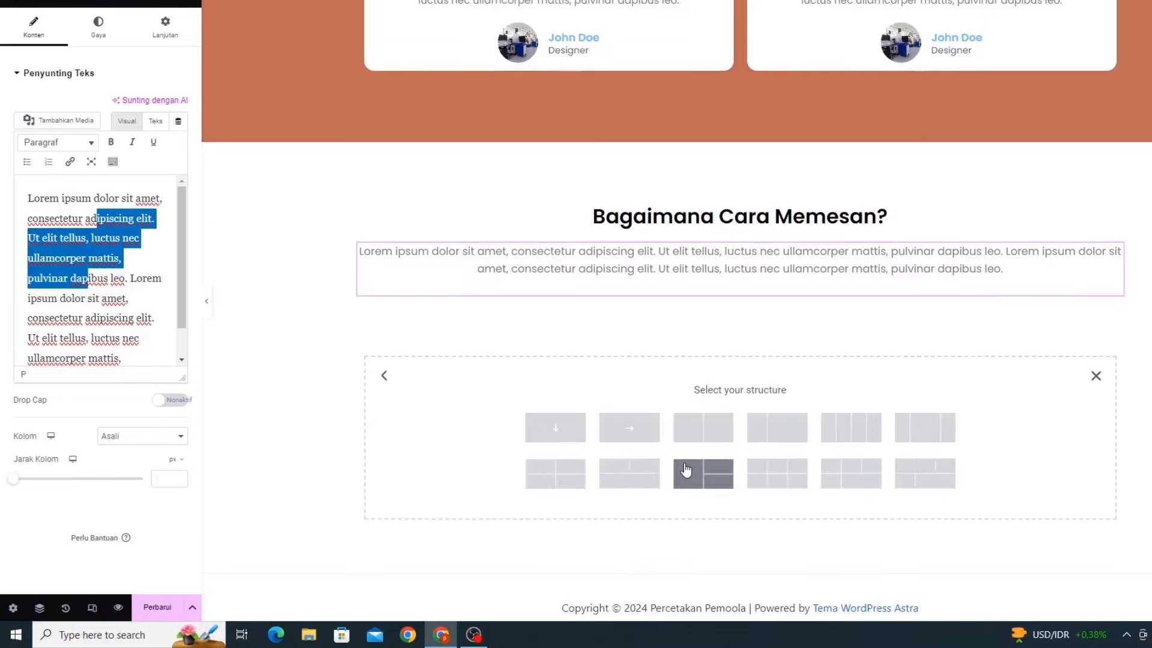
pyautogui.click(540, 425)
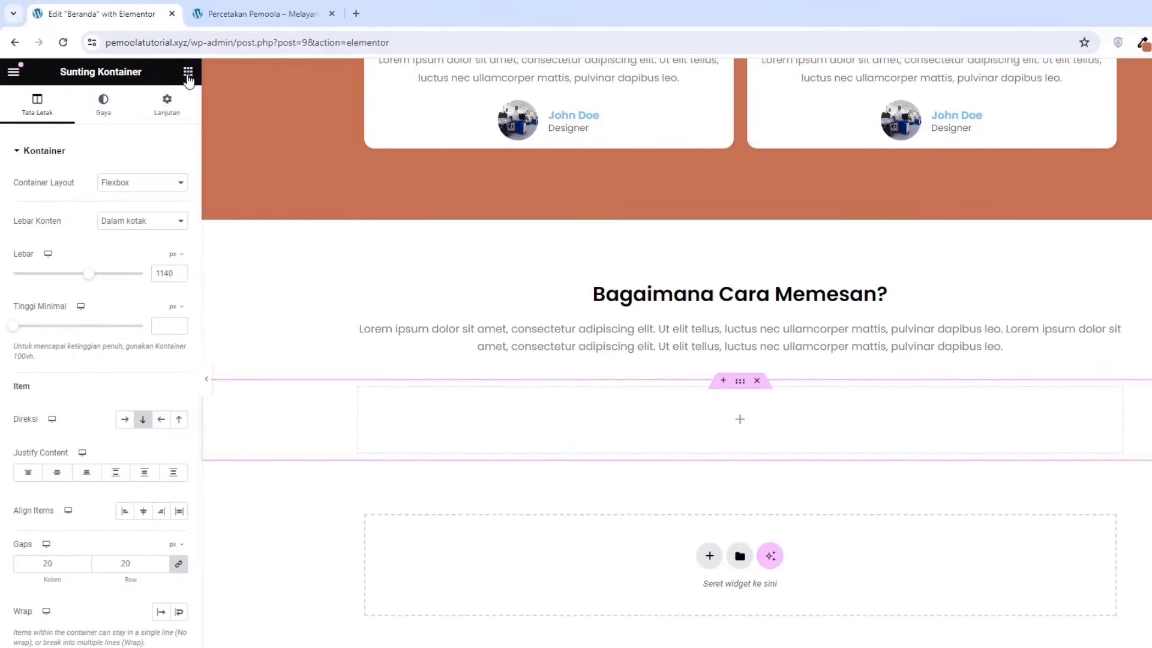
pyautogui.click(188, 73)
pyautogui.moveTo(56, 303); pyautogui.dragTo(488, 414)
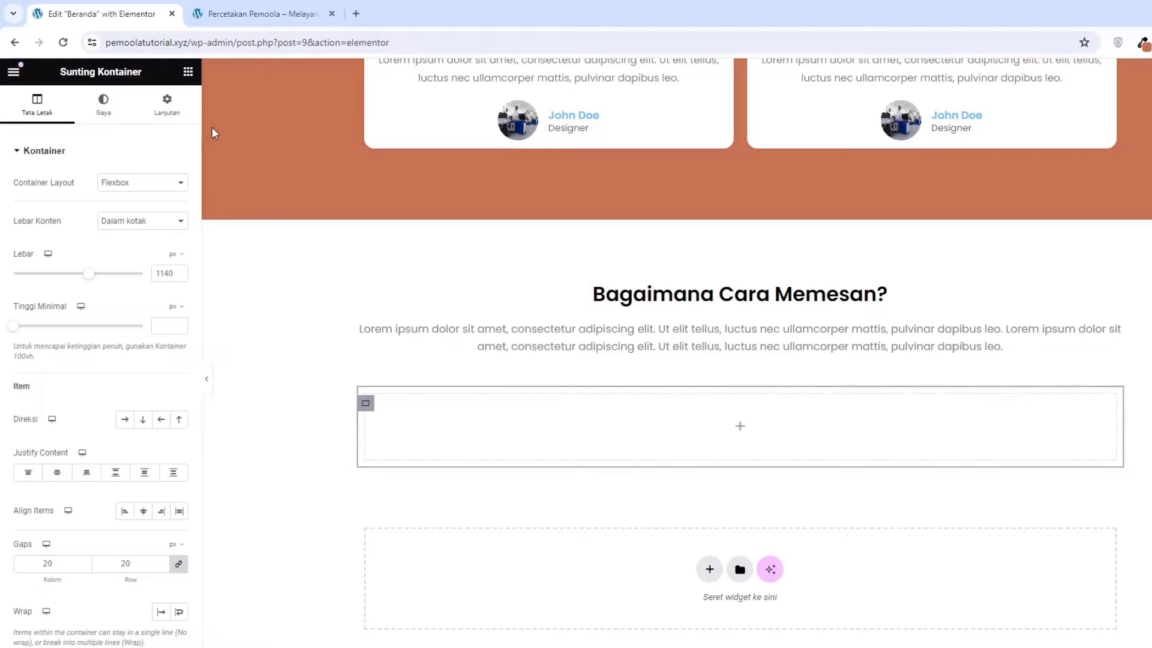
pyautogui.click(188, 73)
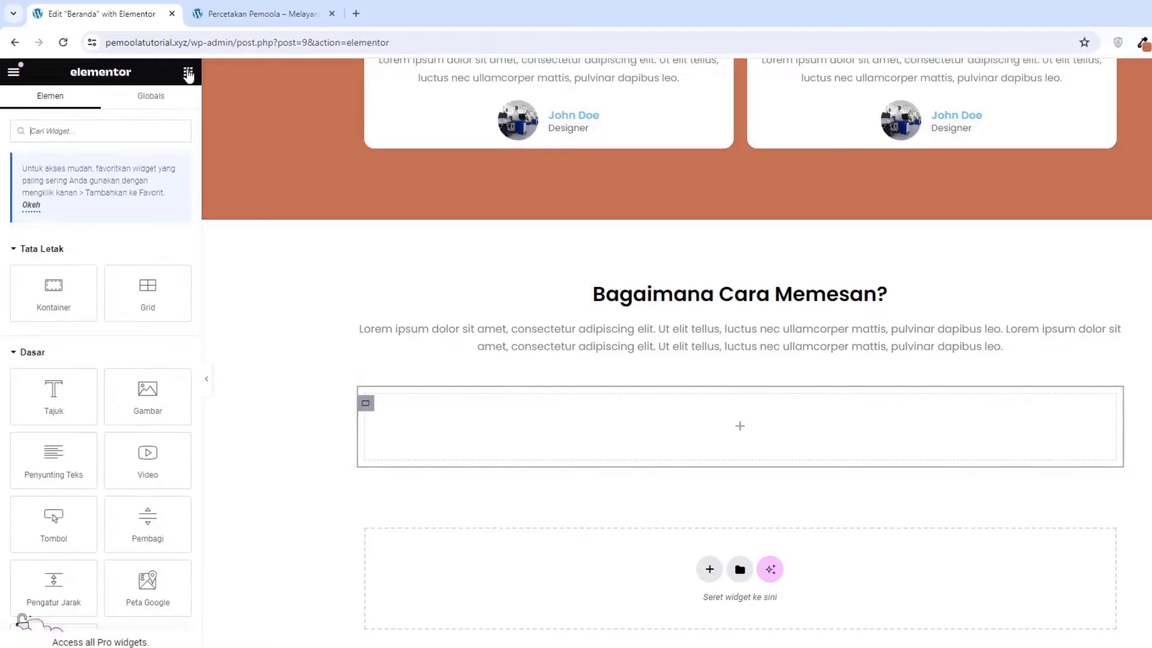
pyautogui.moveTo(62, 298); pyautogui.dragTo(673, 431)
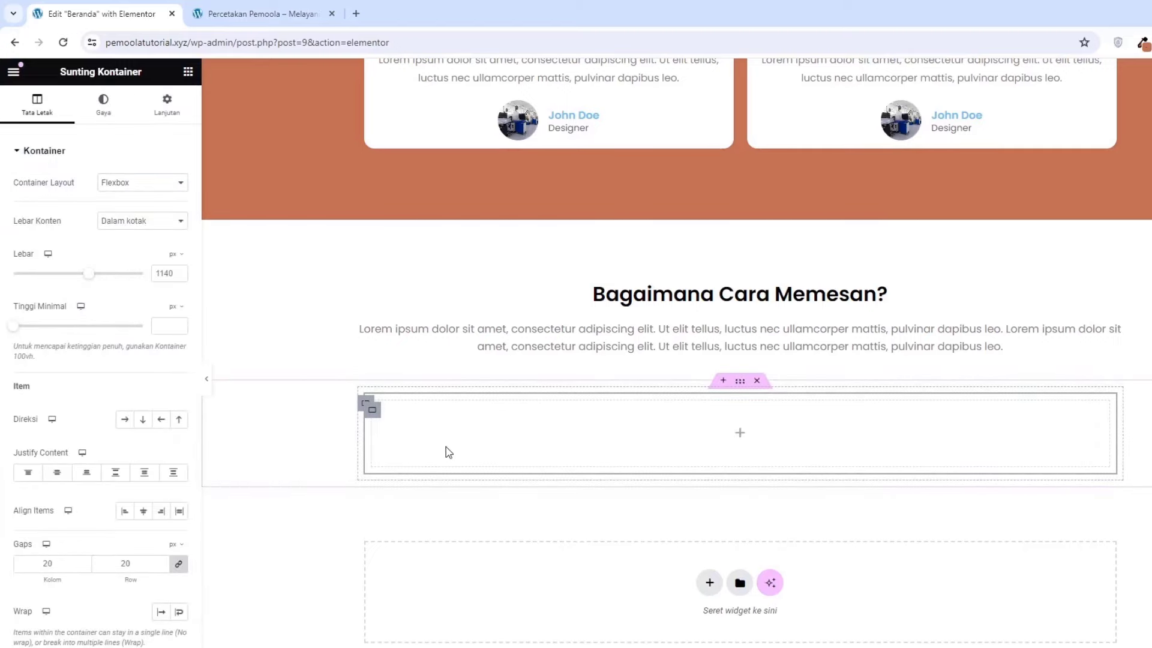
# Duplicate the nested container three times (Gandakan) to make four stacked containers
pyautogui.rightClick(367, 405)
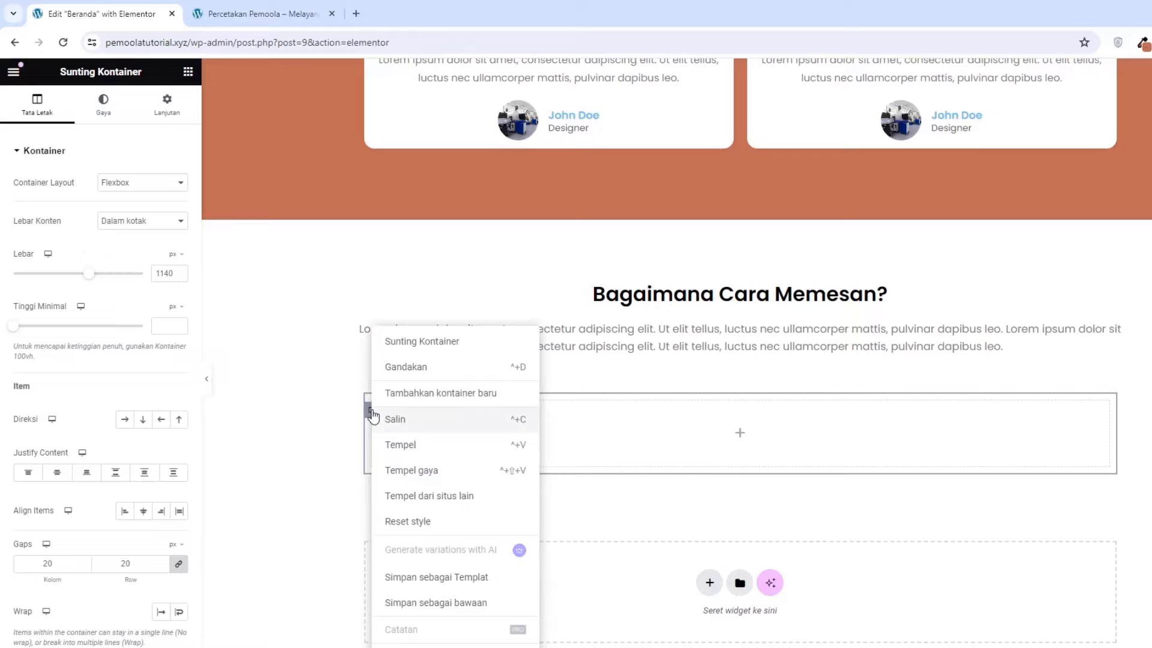
pyautogui.click(406, 369)
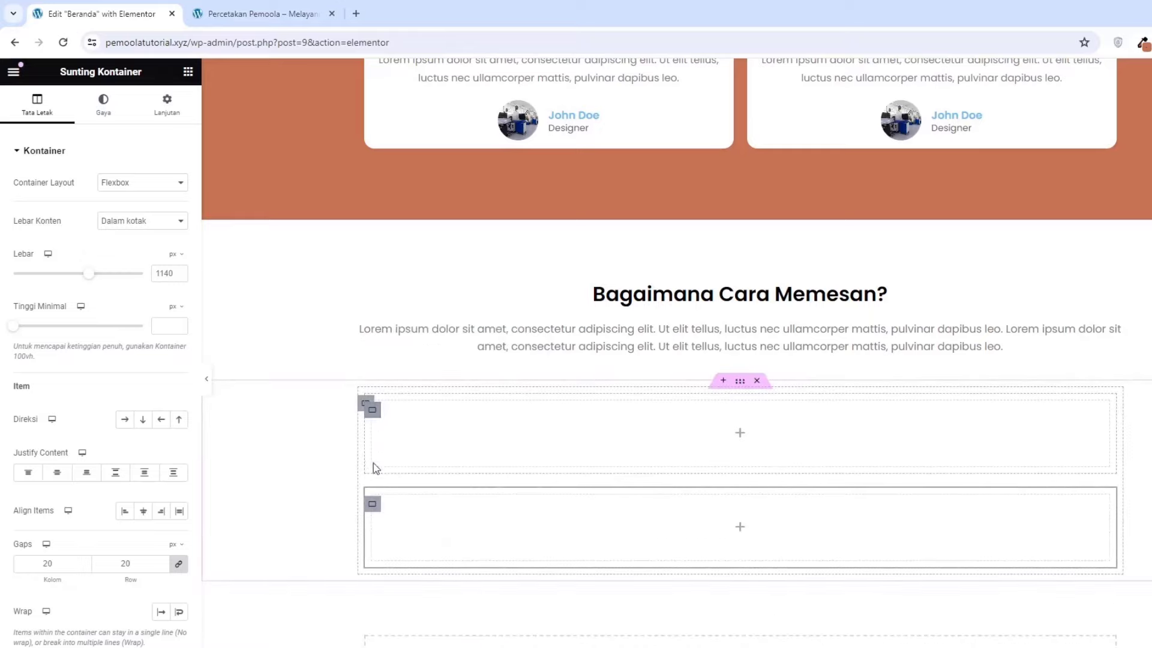
pyautogui.rightClick(372, 411)
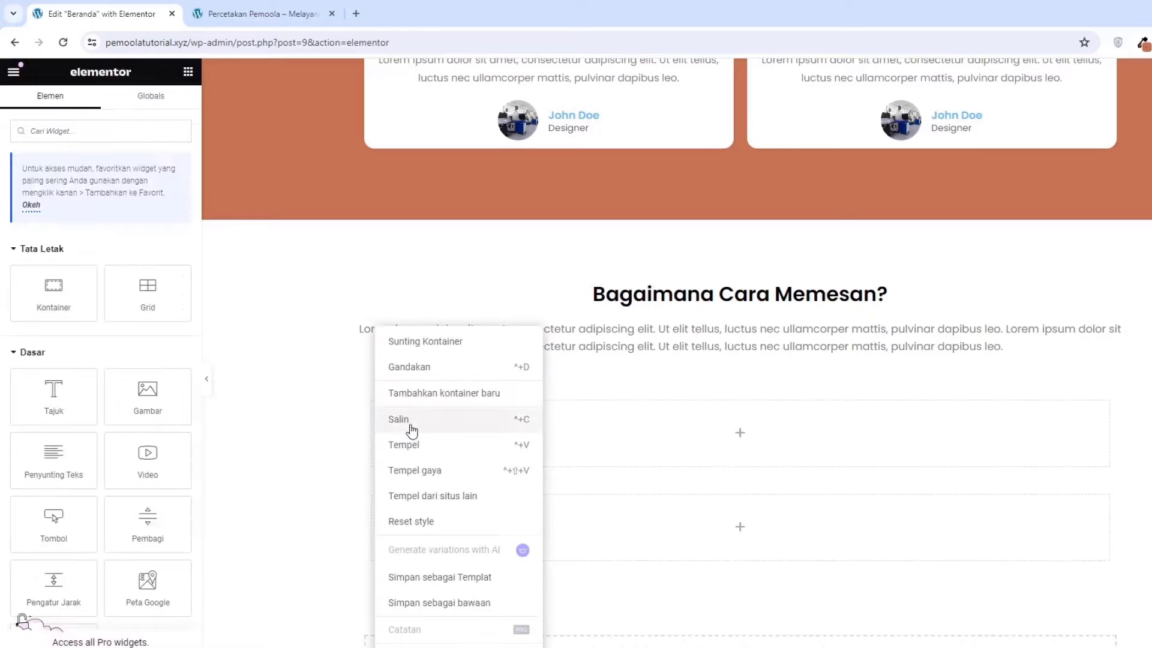
pyautogui.click(406, 367)
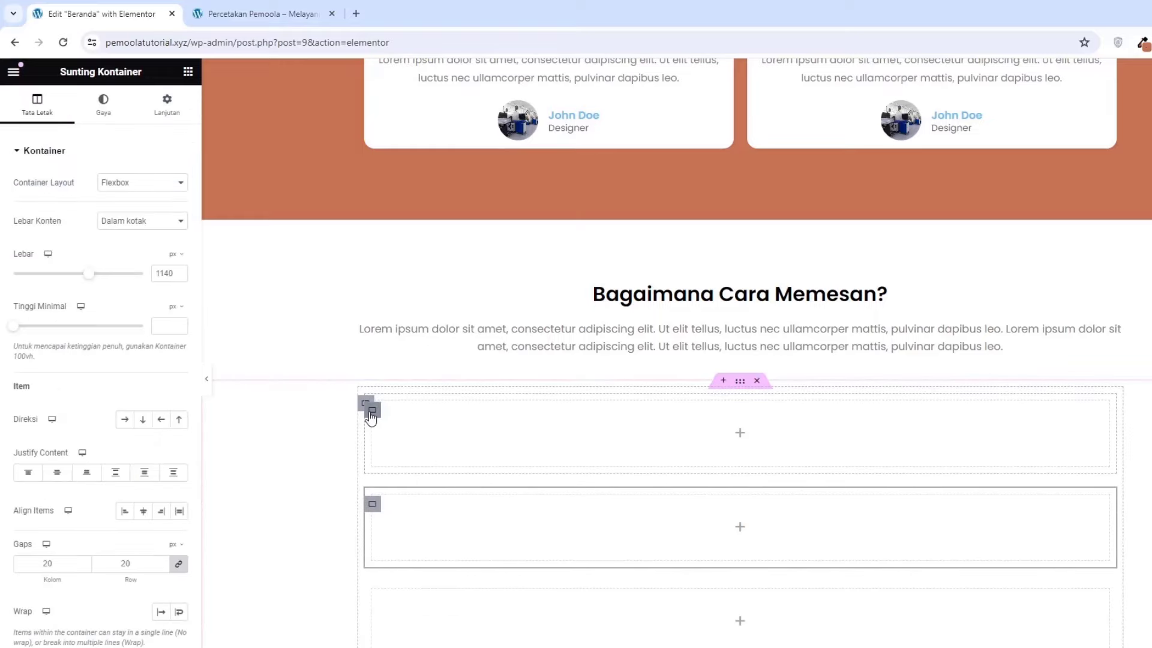
pyautogui.rightClick(371, 418)
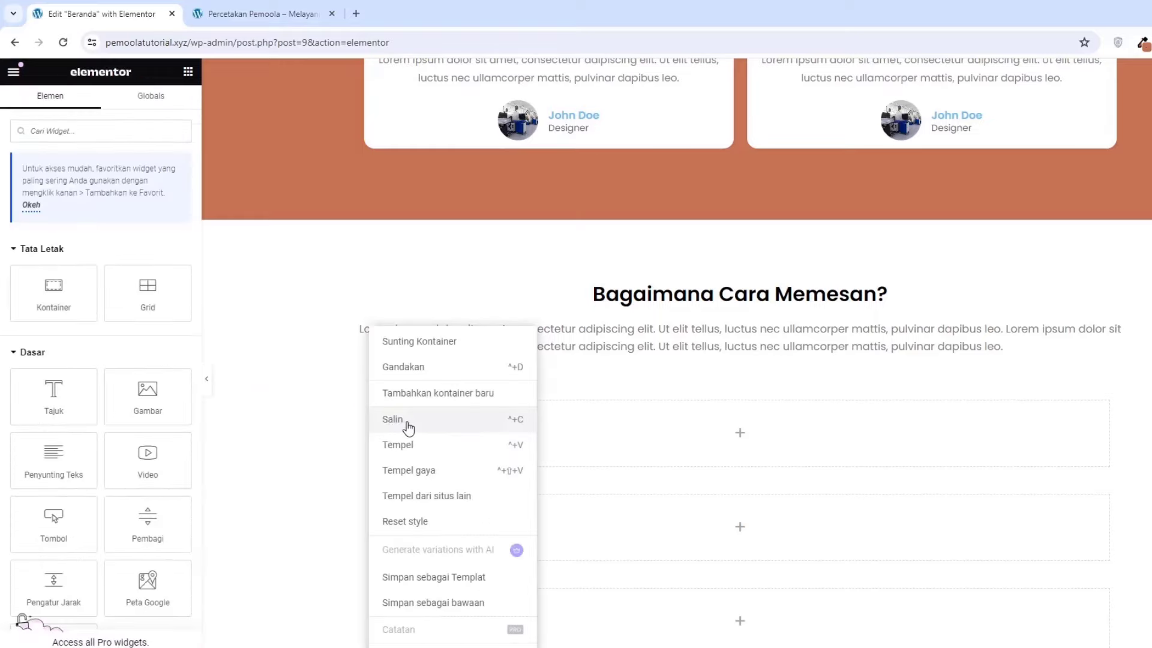
pyautogui.click(397, 367)
pyautogui.scroll(-2, 596, 592)
pyautogui.scroll(3, 594, 592)
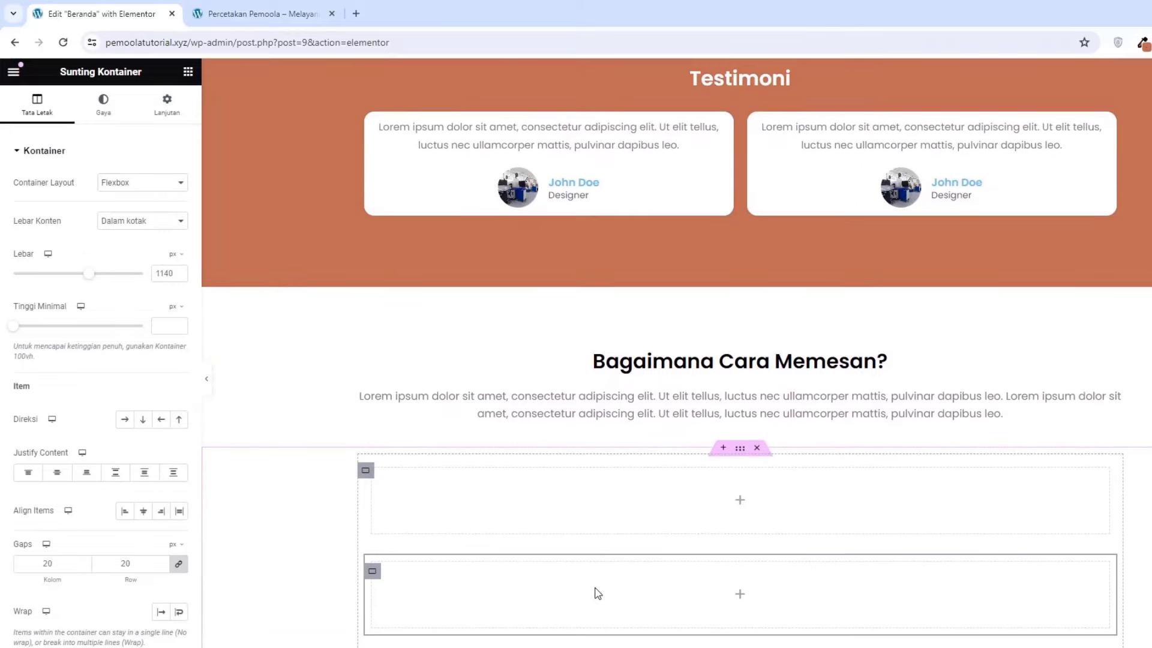
# Set the parent container's Direksi to Row so the four nested containers sit side by side
pyautogui.click(364, 474)
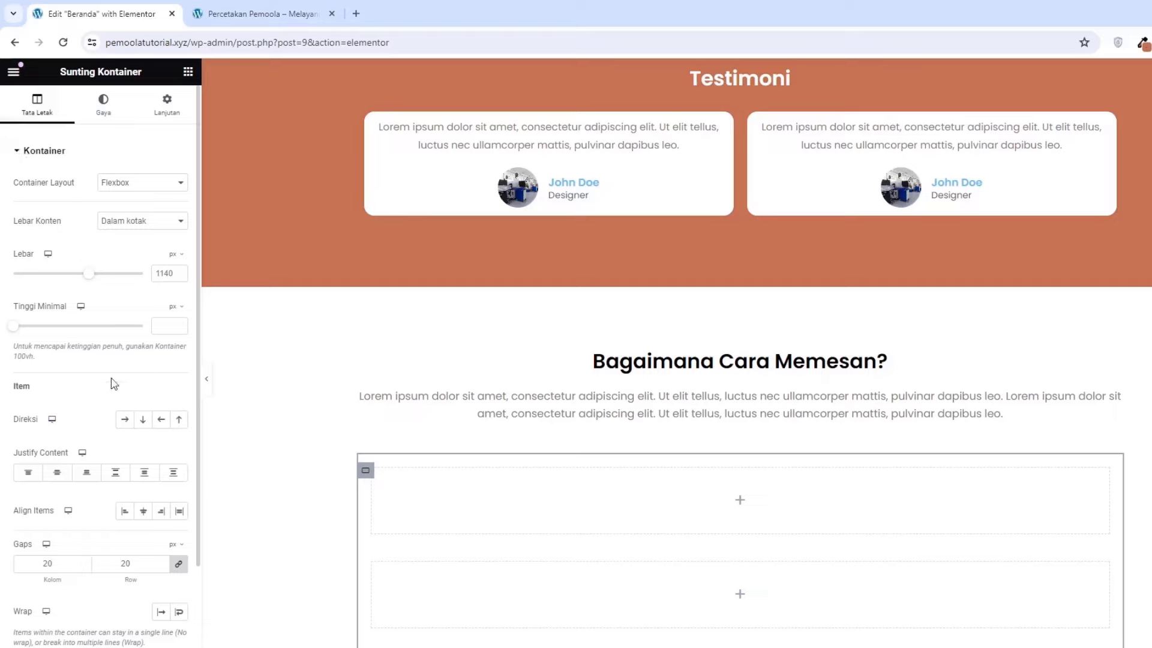
pyautogui.click(123, 423)
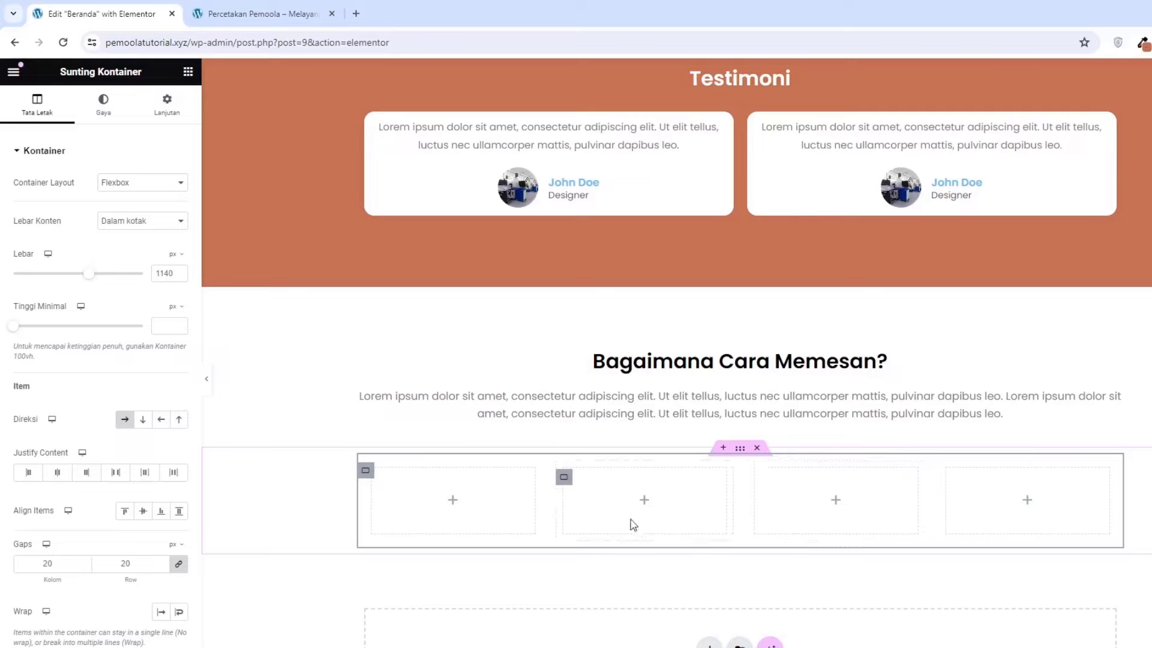
pyautogui.click(453, 503)
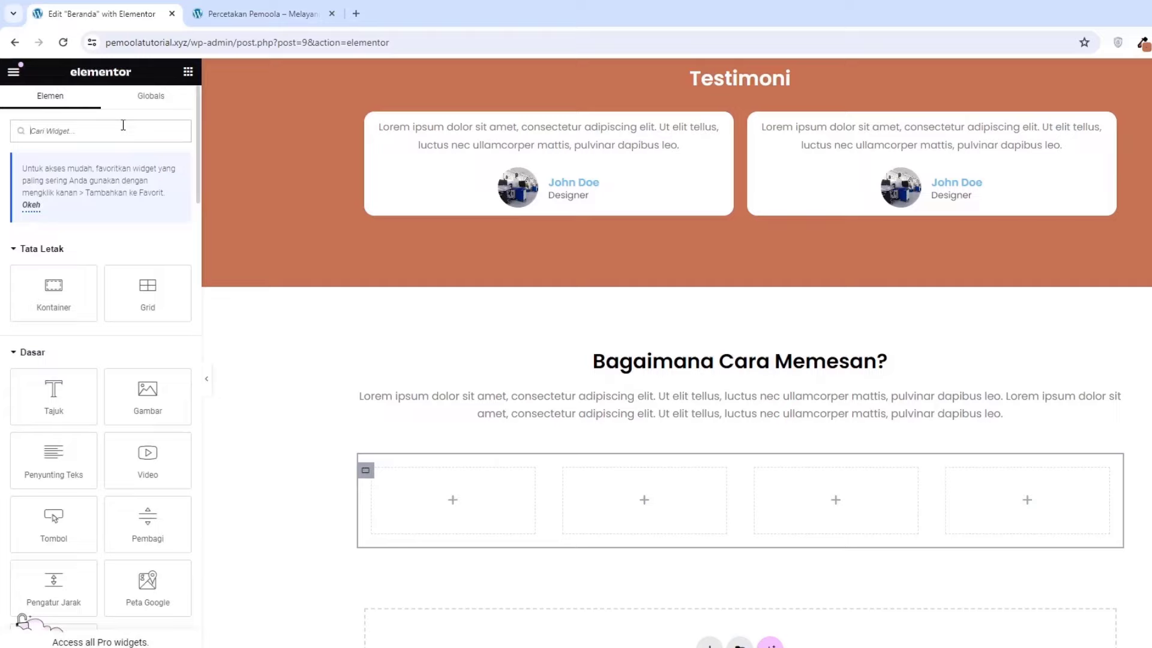
# Search 'ik' and drop a Kotak Ikon (Icon Box) widget into the first column
pyautogui.write('ik')
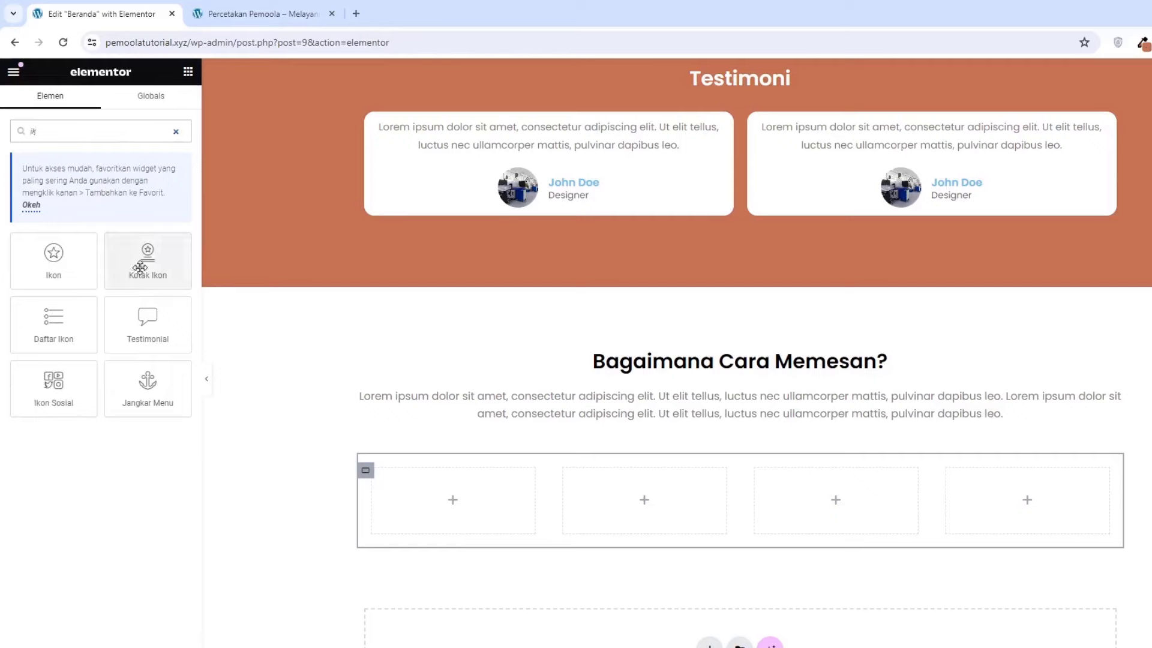
pyautogui.moveTo(142, 268); pyautogui.dragTo(403, 508)
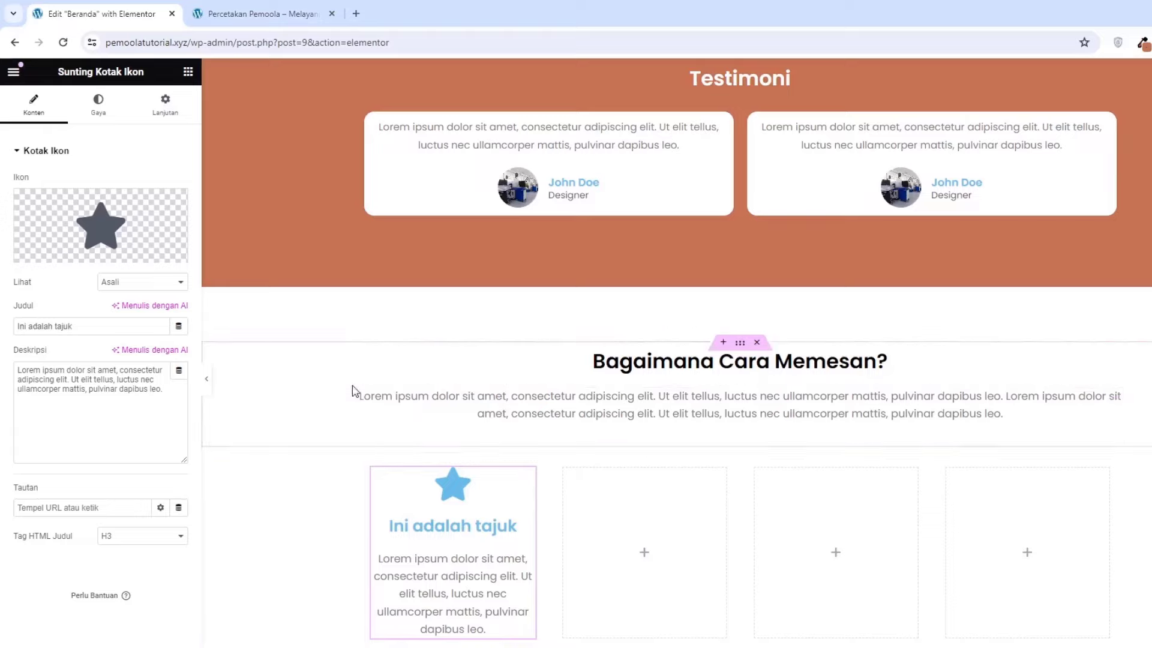
# Replace the star with the Rocket.Chat chat-bubble icon from the icon library
pyautogui.moveTo(122, 261)
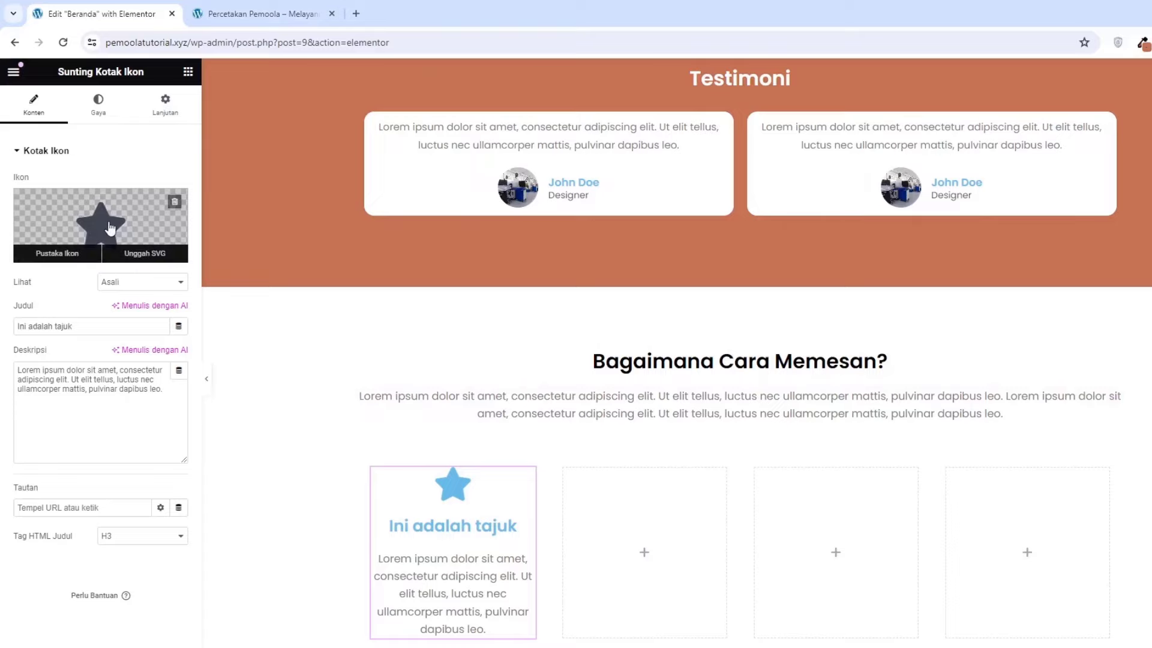
pyautogui.click(110, 228)
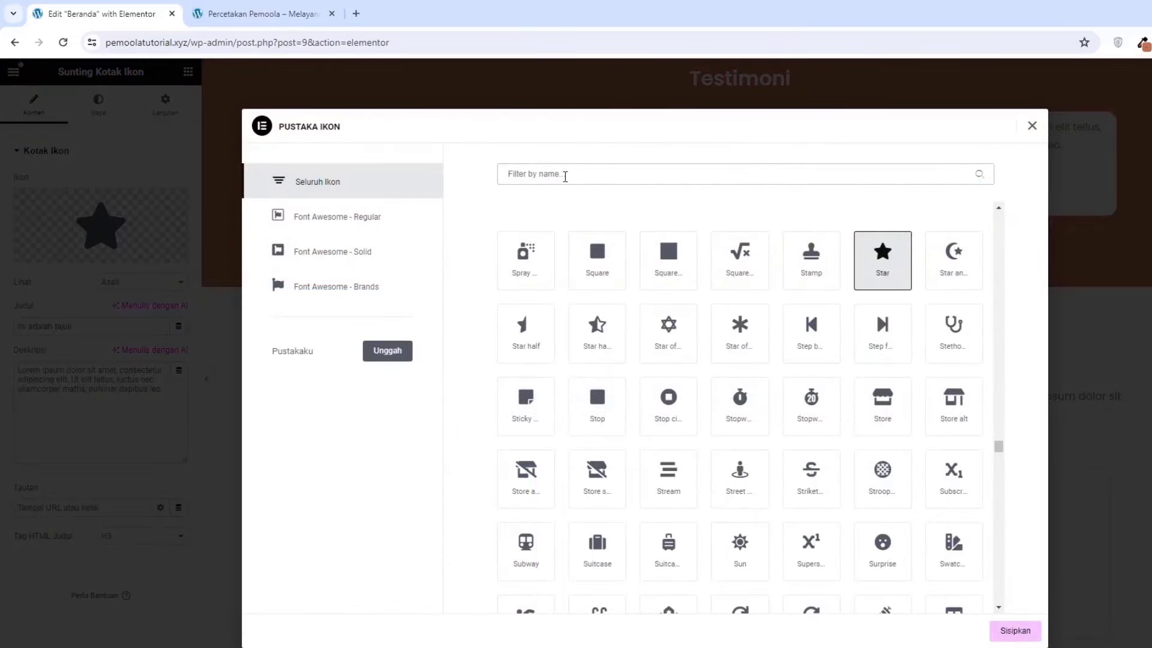
pyautogui.write('cha')
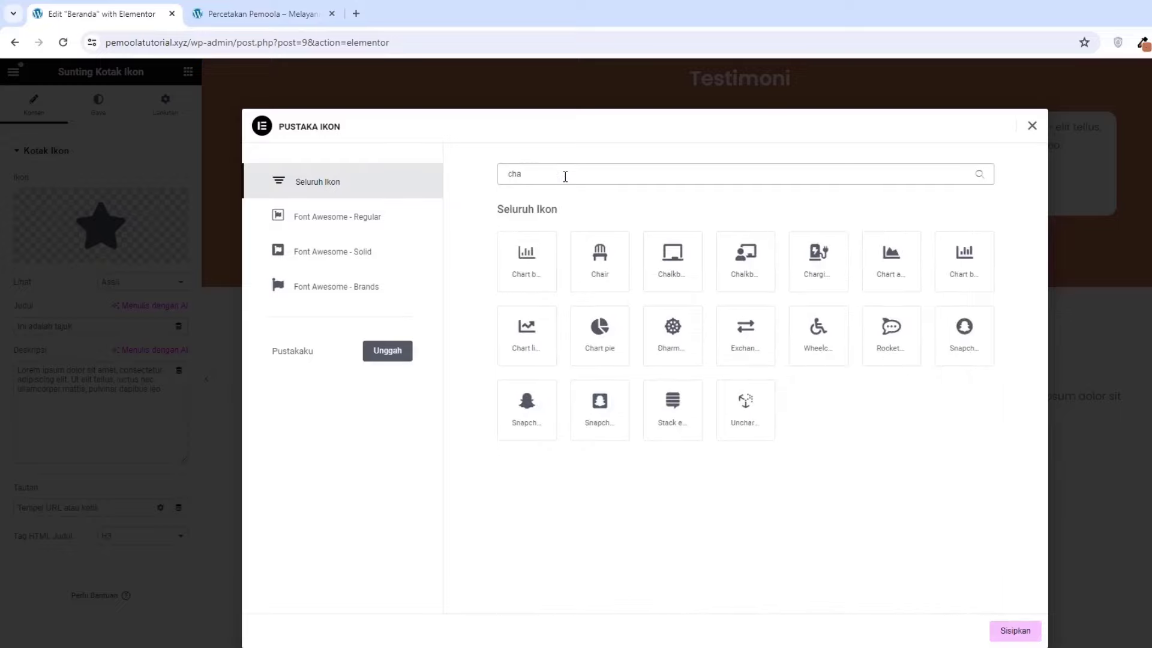
pyautogui.click(887, 334)
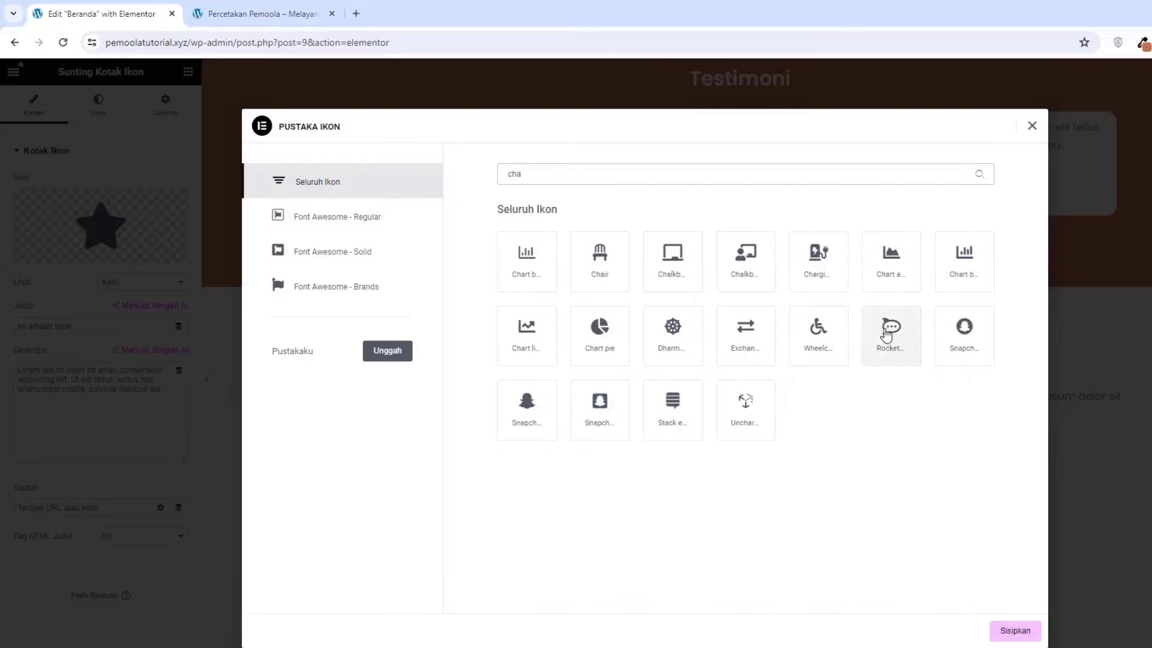
pyautogui.click(1017, 630)
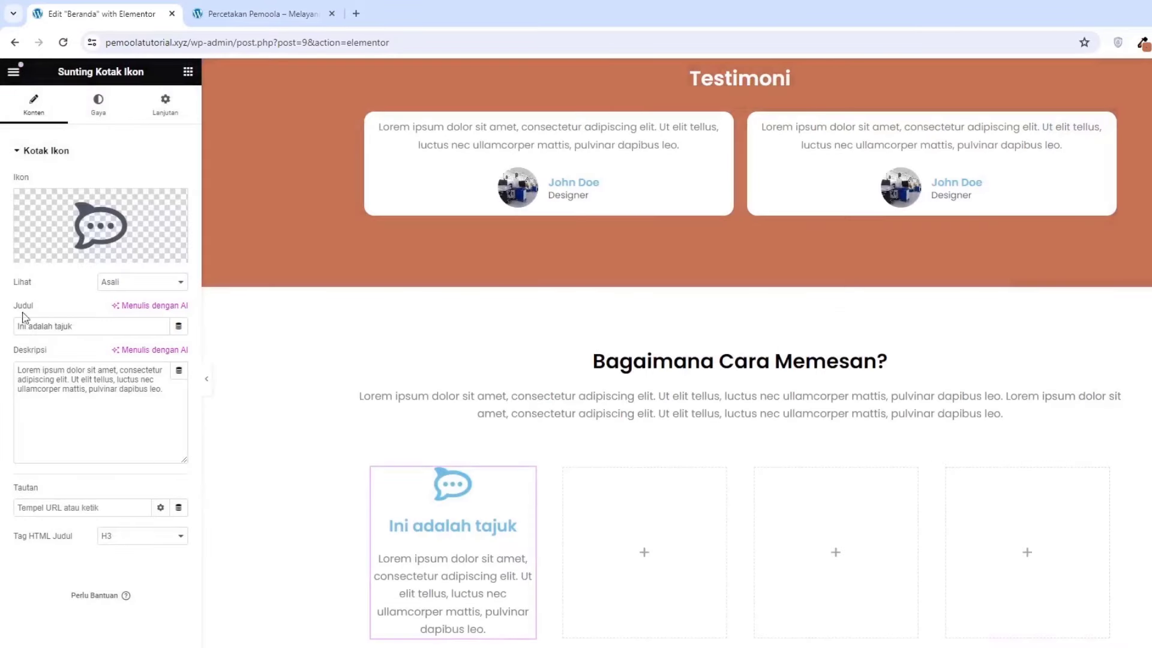
# Set the icon view to Stacked with a Segi-empat (square) shape
pyautogui.click(114, 284)
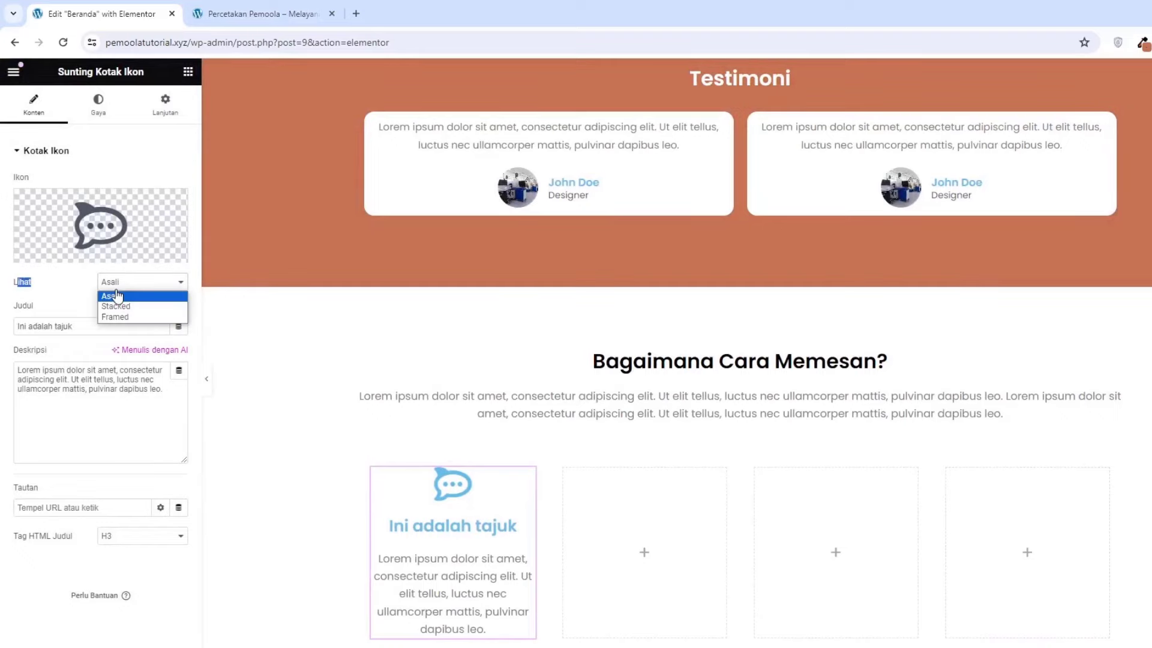
pyautogui.click(120, 308)
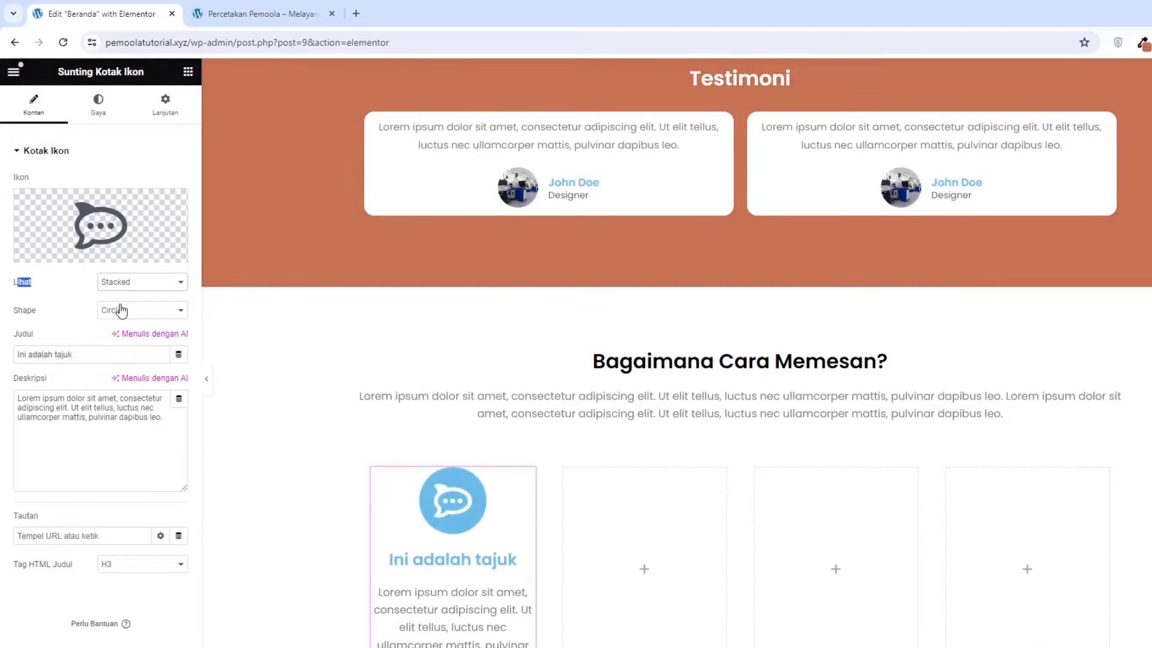
pyautogui.click(136, 314)
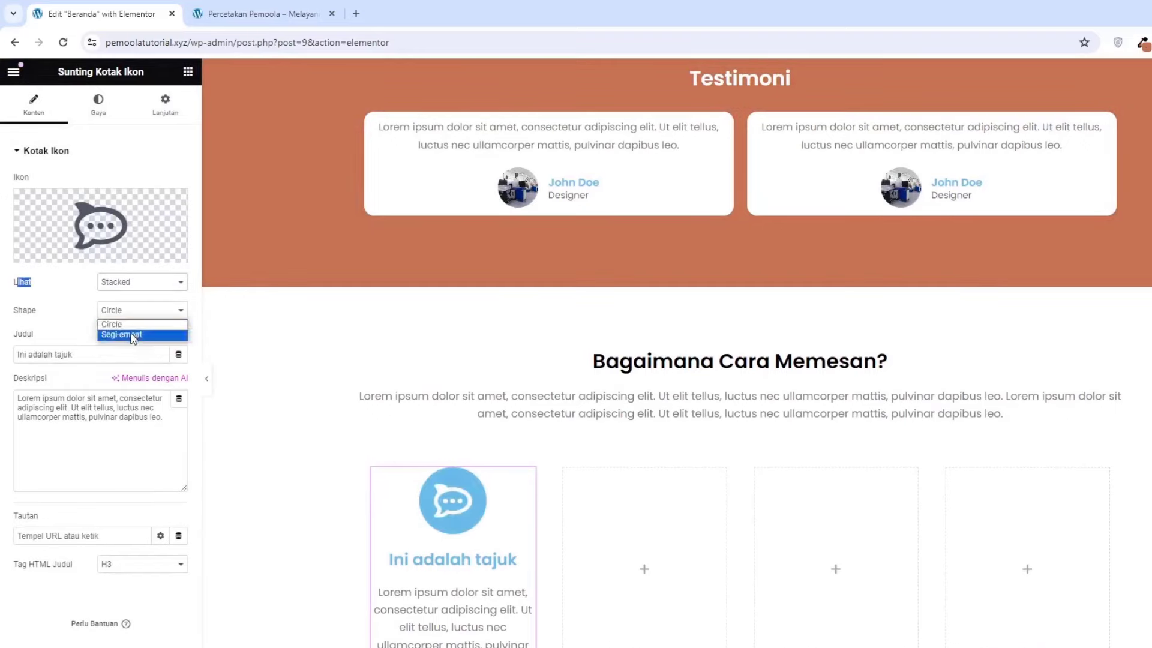
pyautogui.click(133, 335)
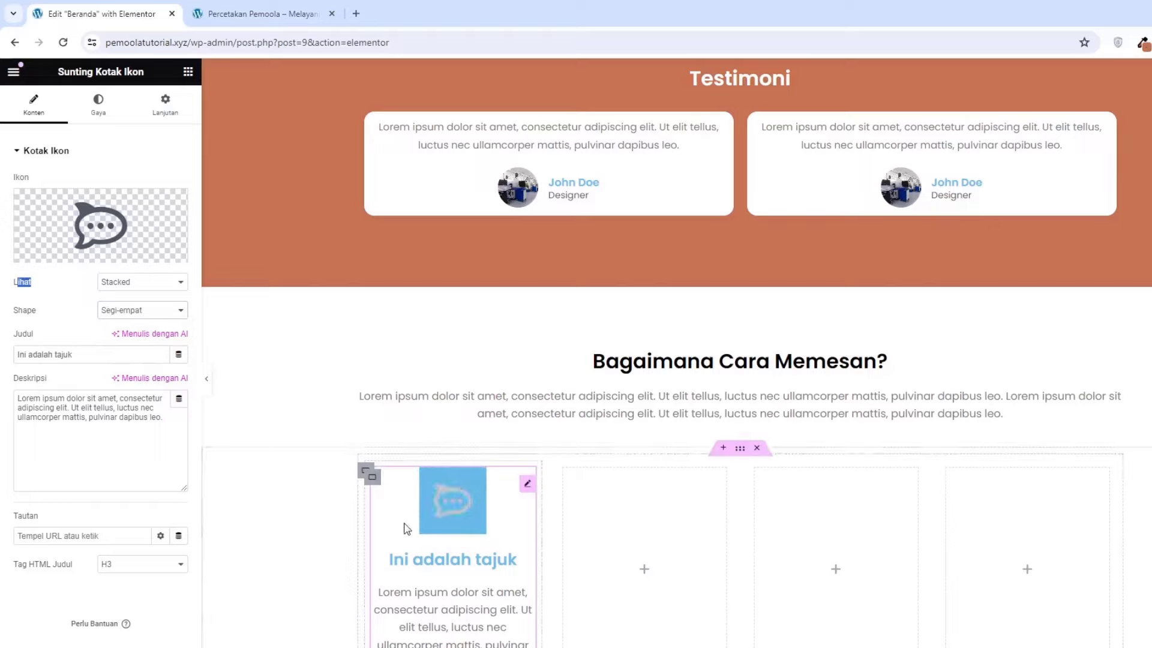
# Title the icon box 'Chat Admin' with description 'Hubungi Admin terlebih dahulu'
pyautogui.click(97, 356)
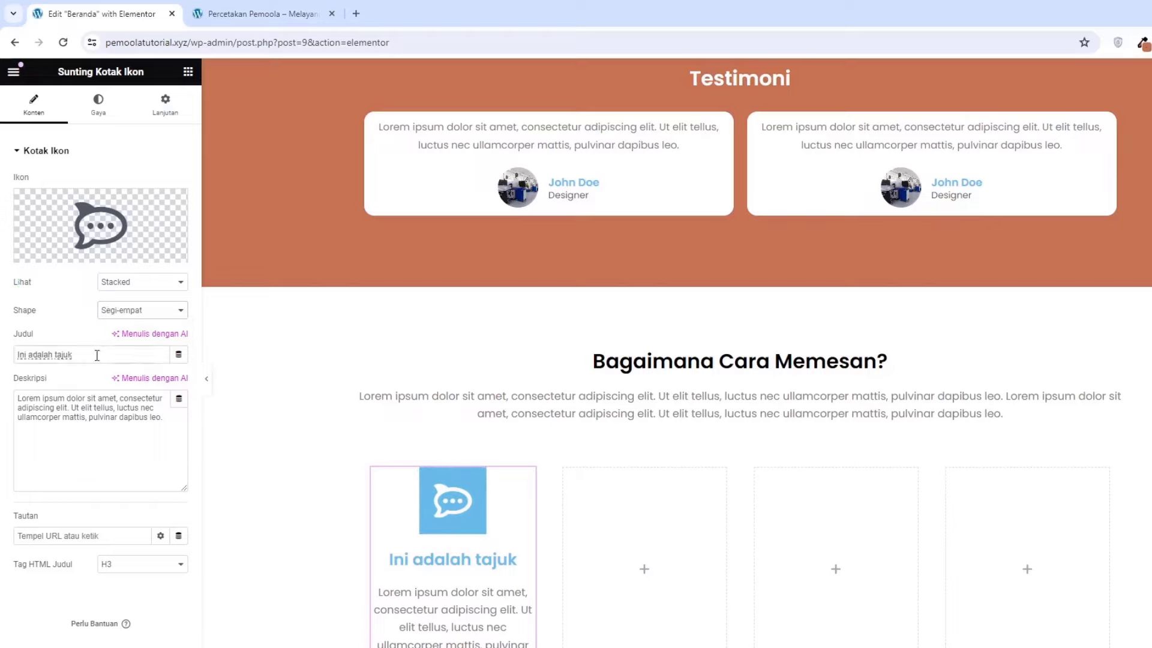
pyautogui.hotkey('ctrl', 'a')
pyautogui.write('C')
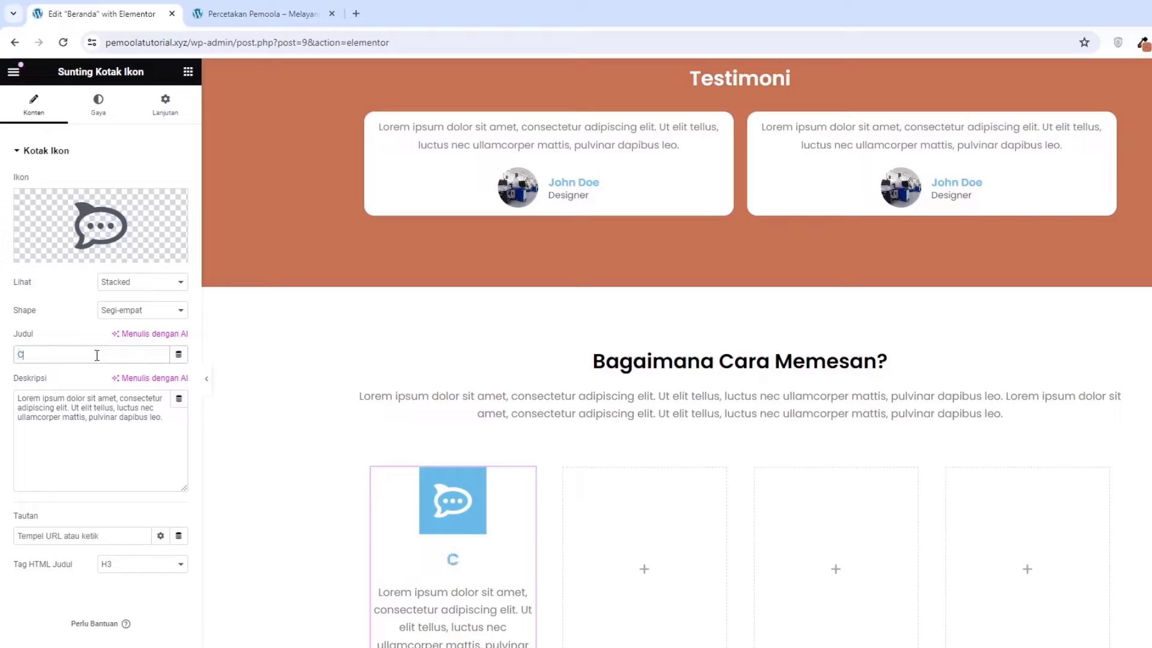
pyautogui.write('hat Admin')
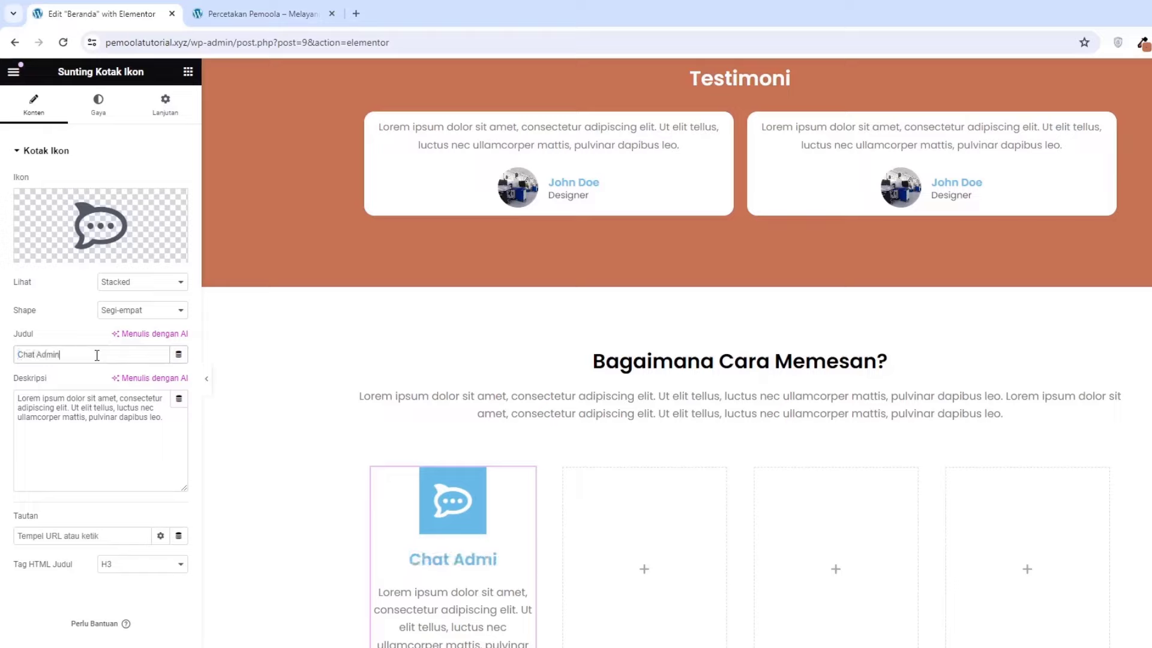
pyautogui.click(88, 435)
pyautogui.hotkey('ctrl', 'a')
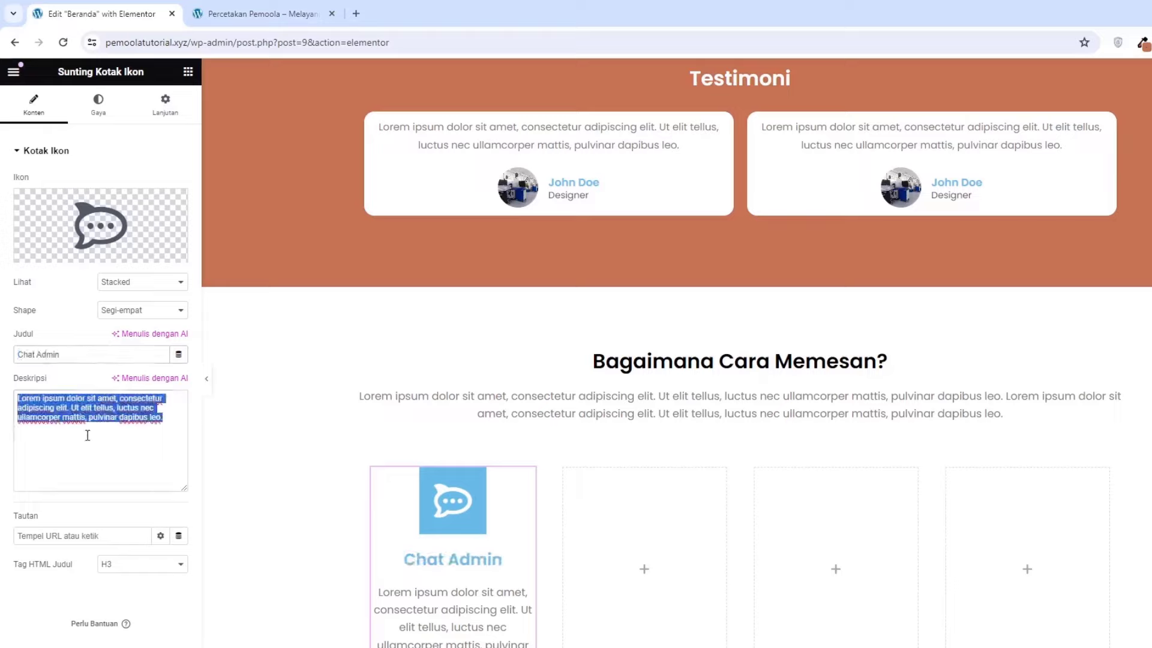
pyautogui.write('Hubungi')
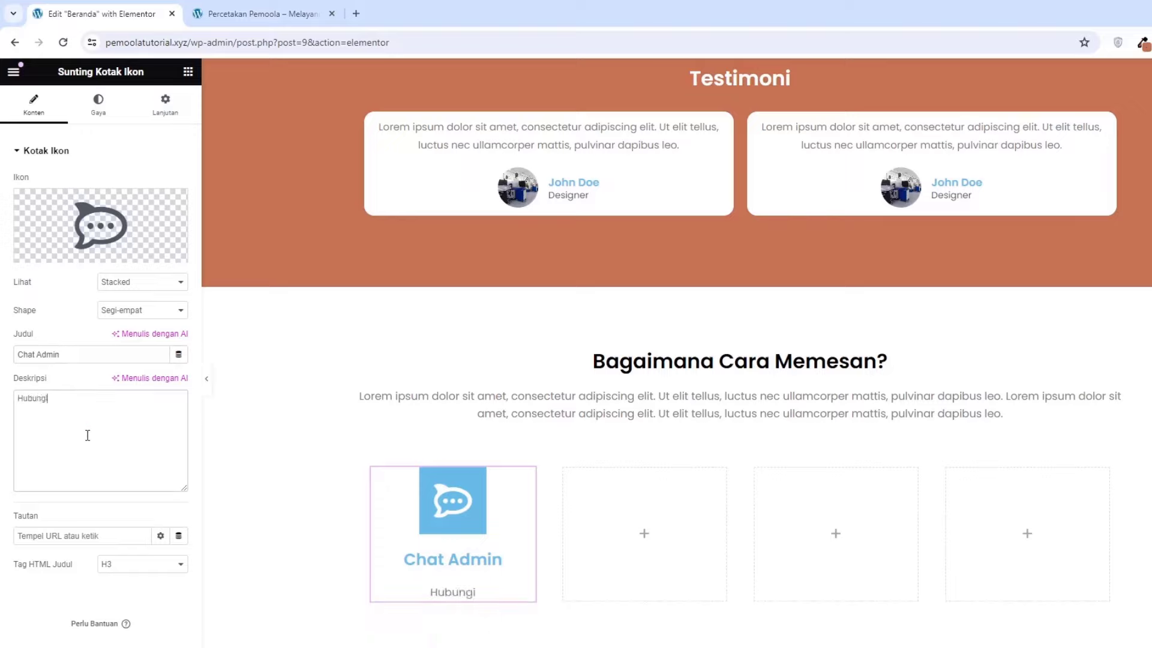
pyautogui.write(' Admin terle')
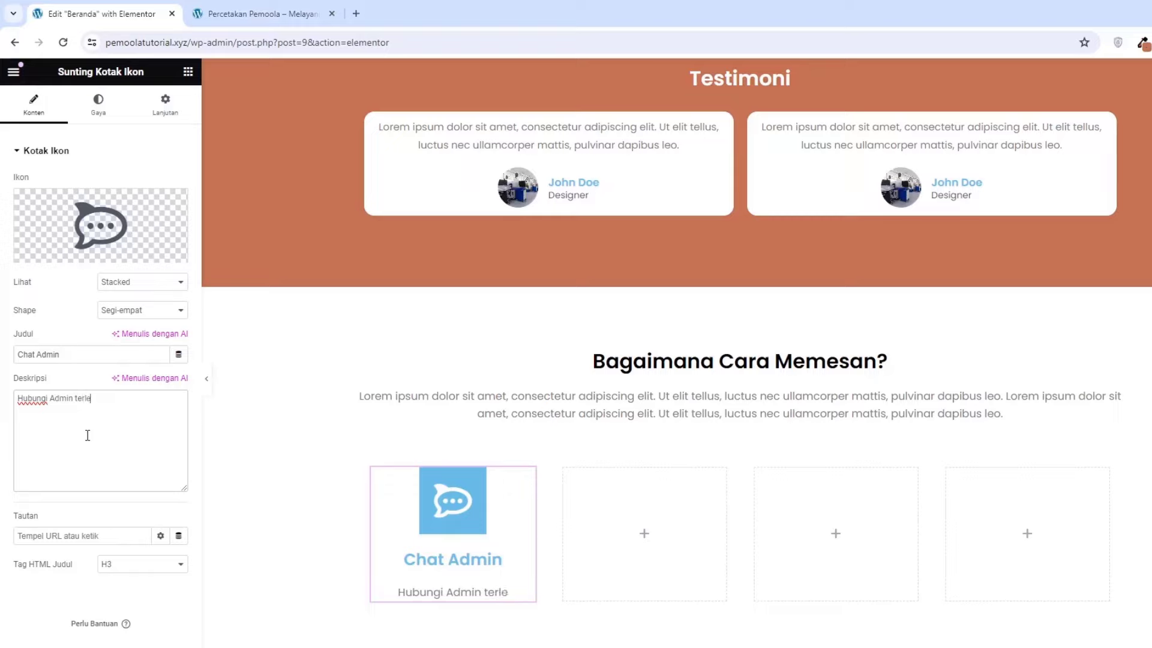
pyautogui.write('bih dahulu')
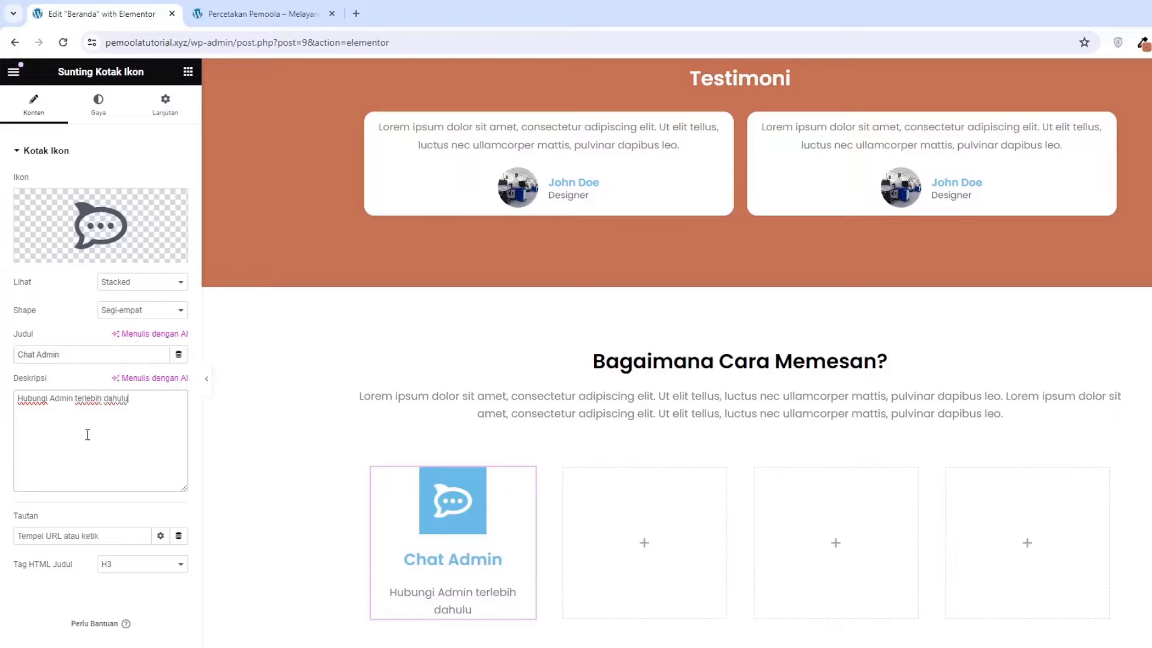
# Set the icon's Warna Primer to rgb(190, 108, 84) in the Gaya tab
pyautogui.click(98, 113)
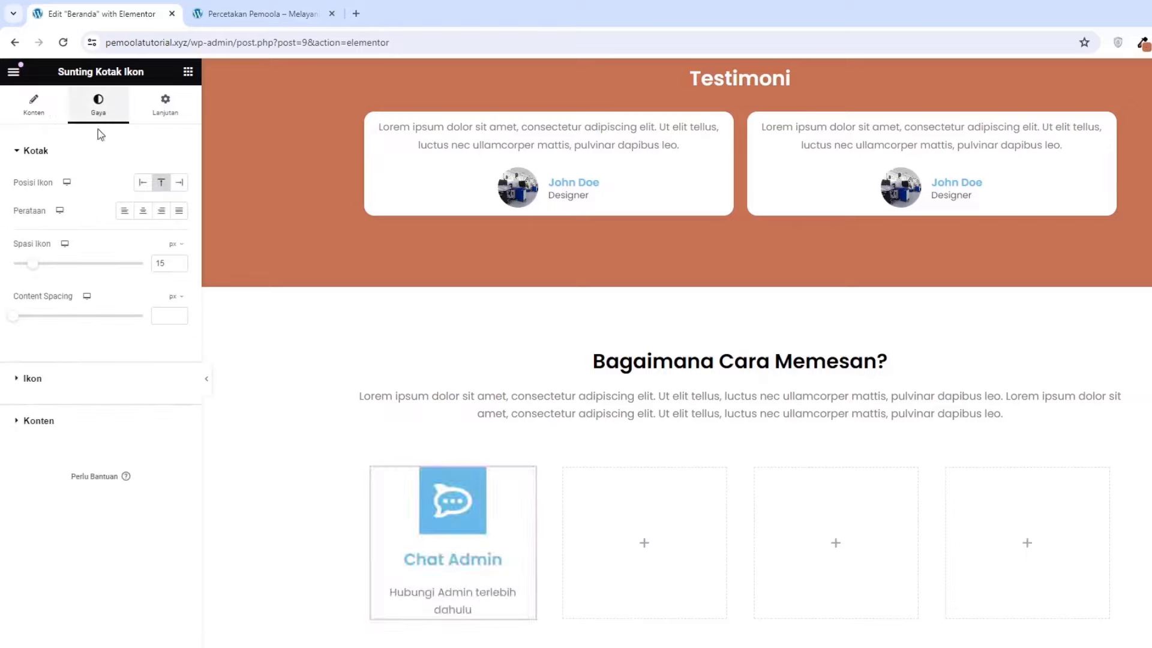
pyautogui.click(77, 394)
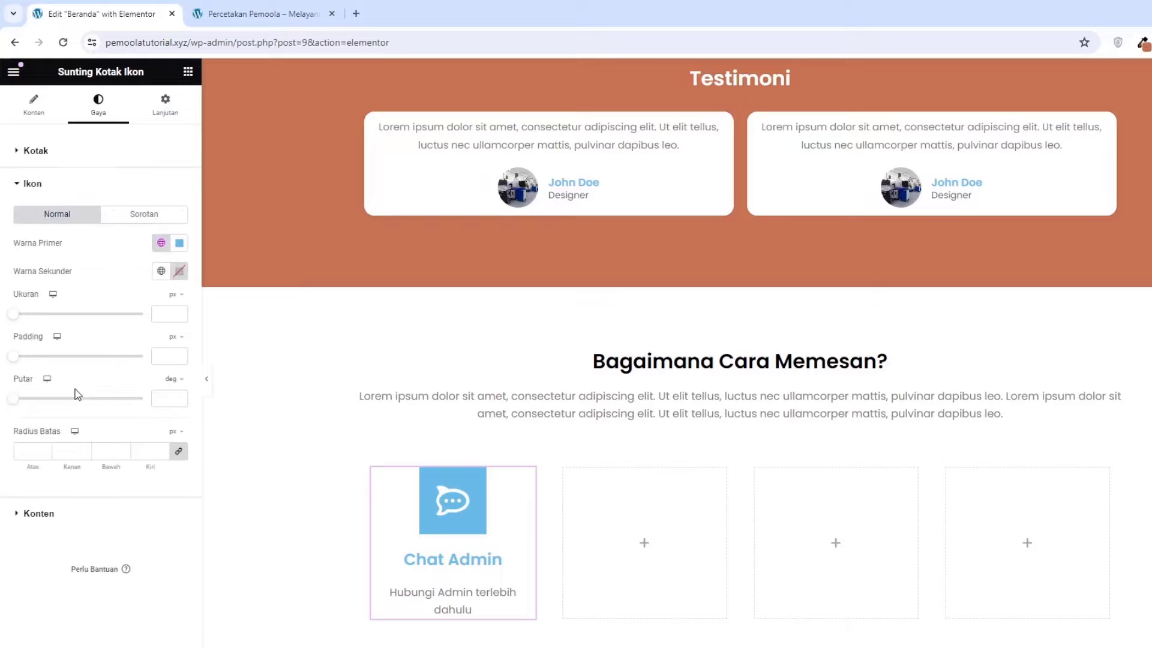
pyautogui.click(178, 243)
pyautogui.hotkey('ctrl', 'v')
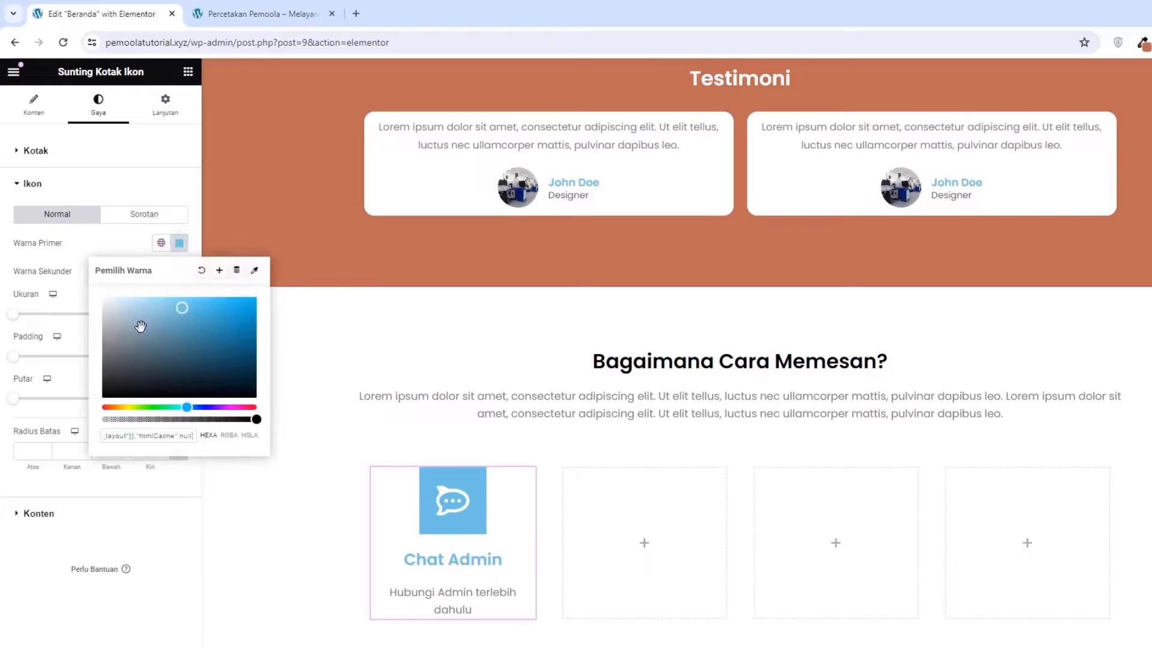
pyautogui.hotkey('ctrl', 'a')
pyautogui.press('BackSpace')
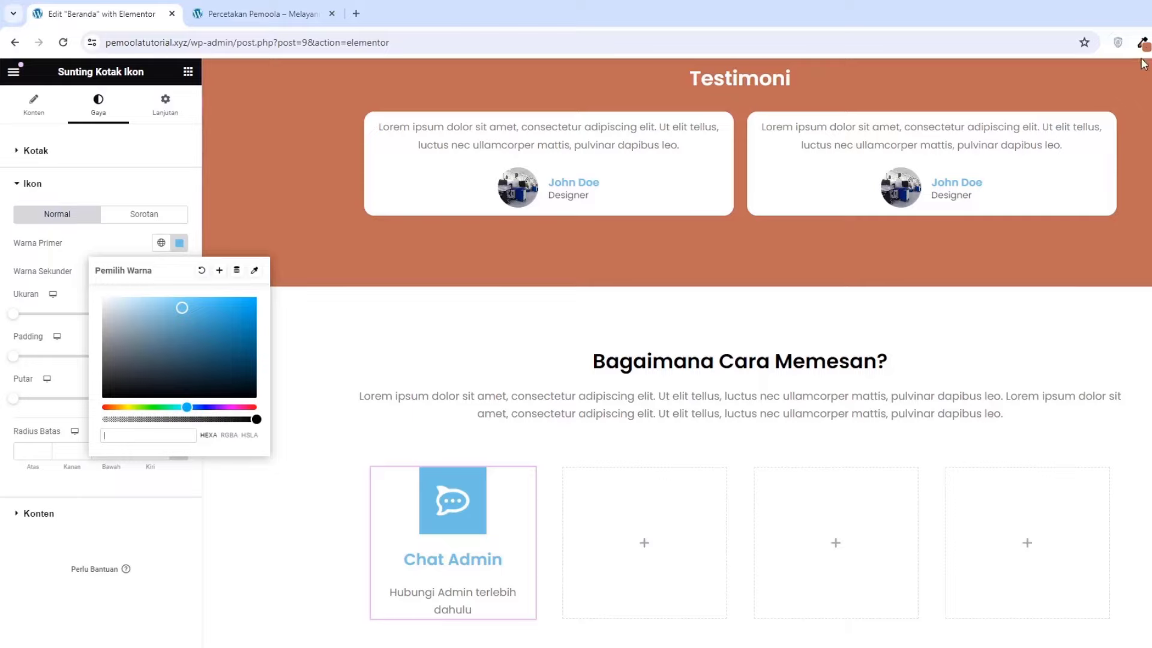
pyautogui.click(1142, 43)
pyautogui.click(1055, 108)
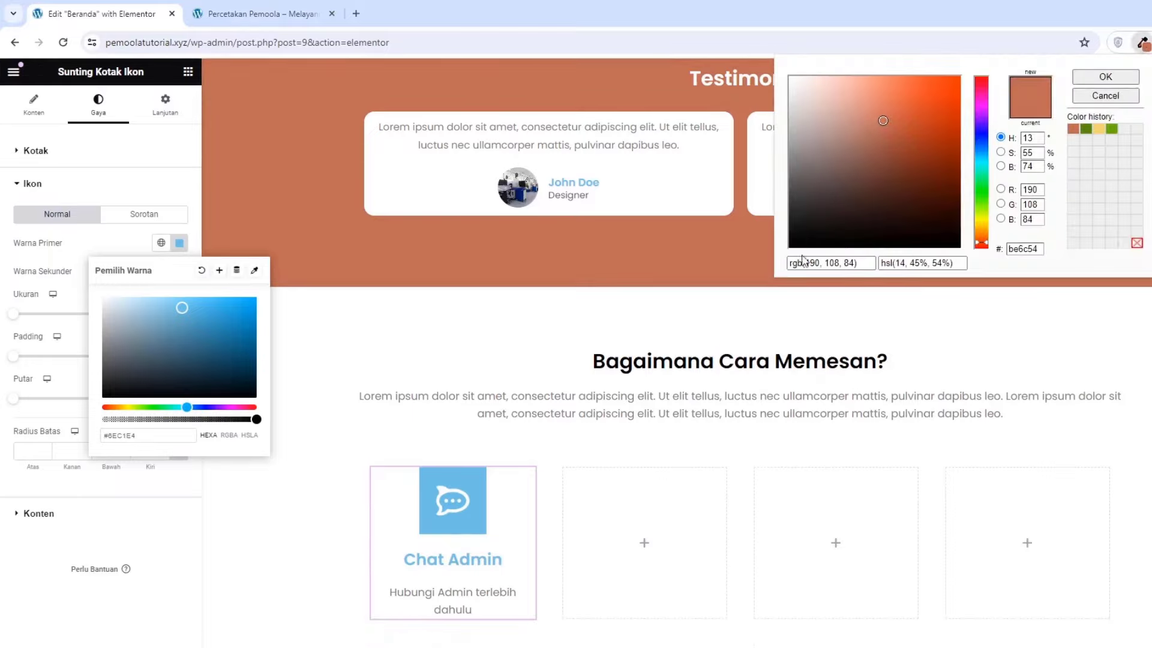
pyautogui.tripleClick(804, 261)
pyautogui.hotkey('ctrl', 'c')
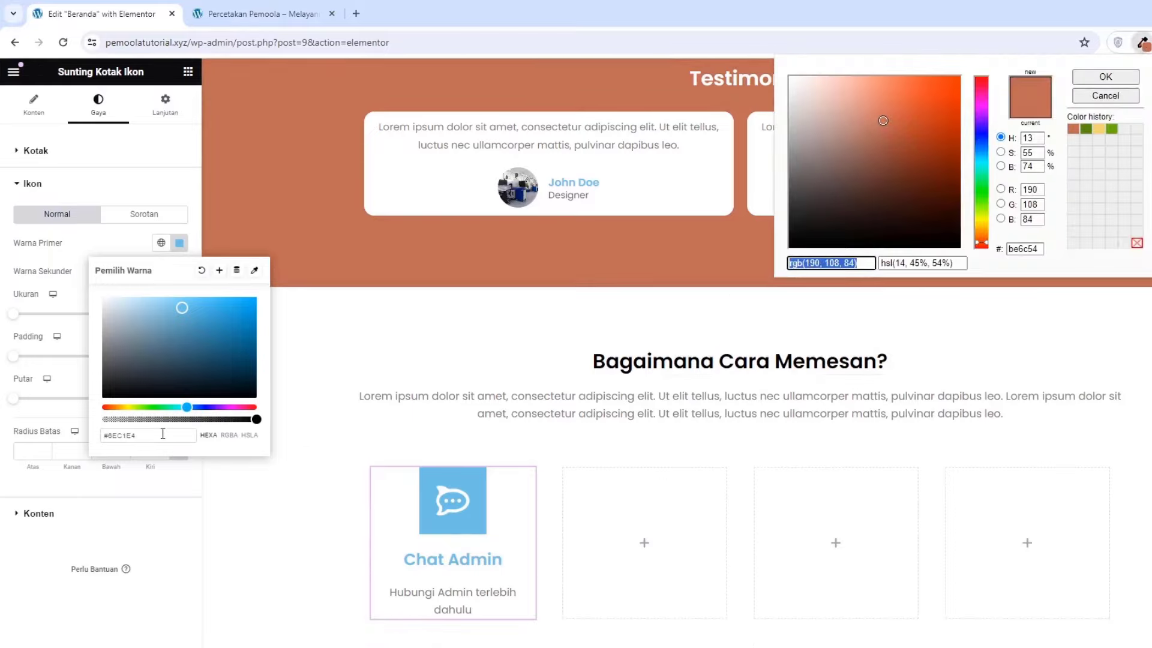
pyautogui.doubleClick(163, 433)
pyautogui.hotkey('ctrl', 'v')
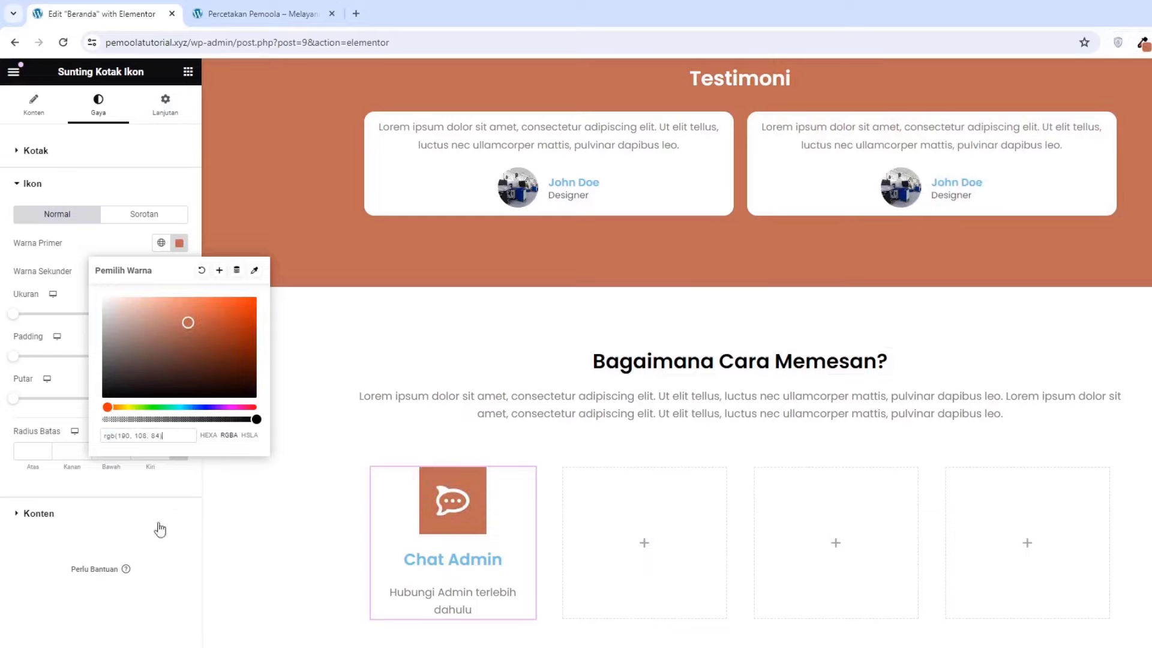
pyautogui.click(160, 564)
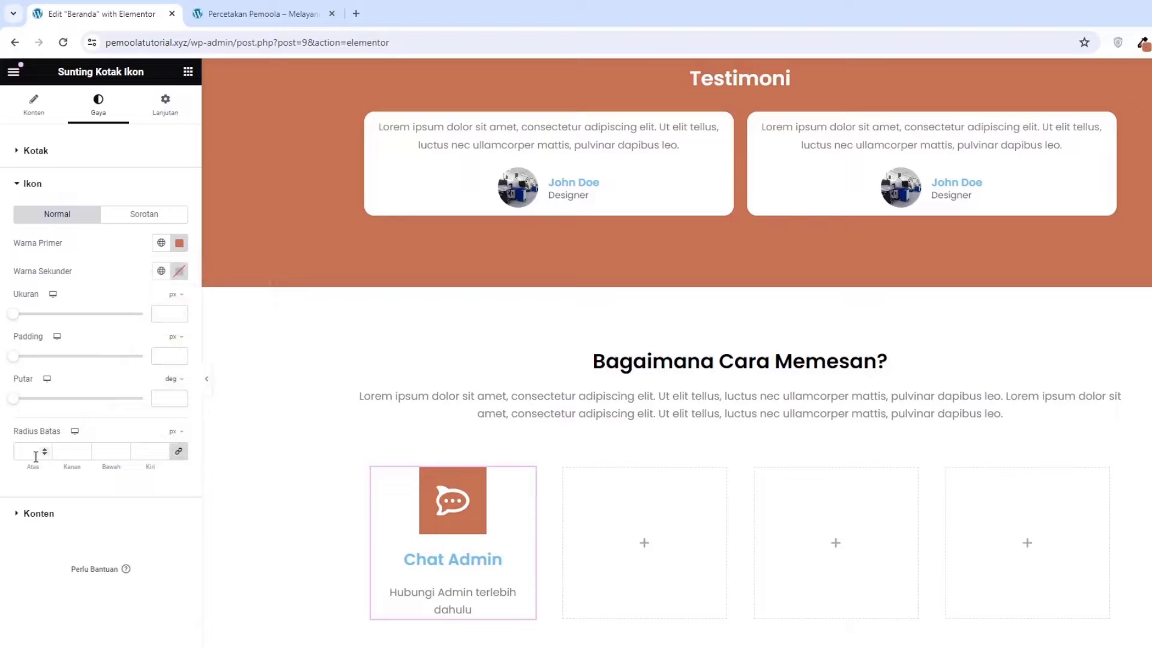
# Give the icon a border radius of 5 and size 35
pyautogui.write('15')
pyautogui.press('BackSpace')
pyautogui.click(13, 317)
pyautogui.moveTo(14, 317); pyautogui.dragTo(25, 324)
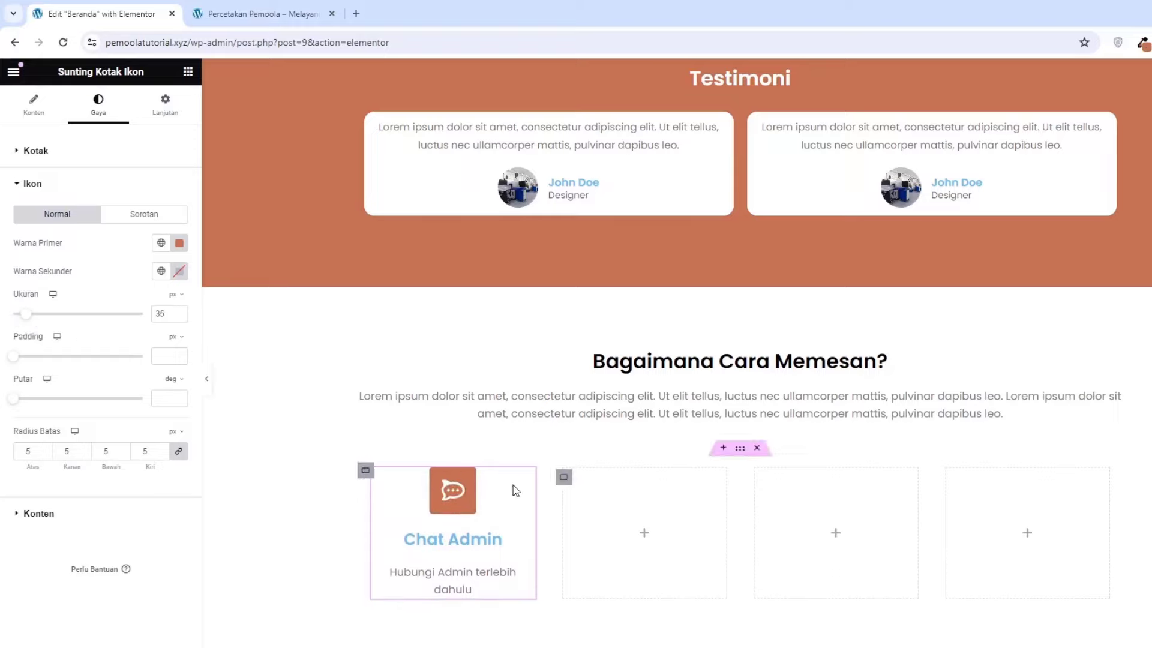
# Make the Chat Admin title colour black
pyautogui.click(40, 513)
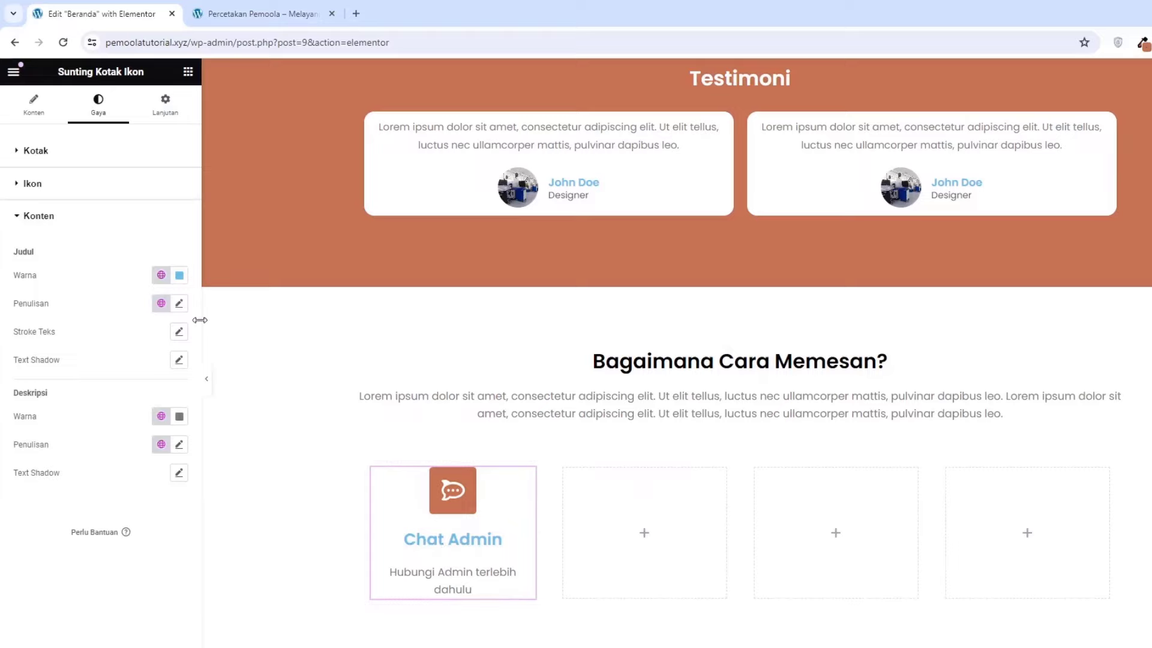
pyautogui.click(179, 275)
pyautogui.moveTo(224, 390); pyautogui.dragTo(256, 465)
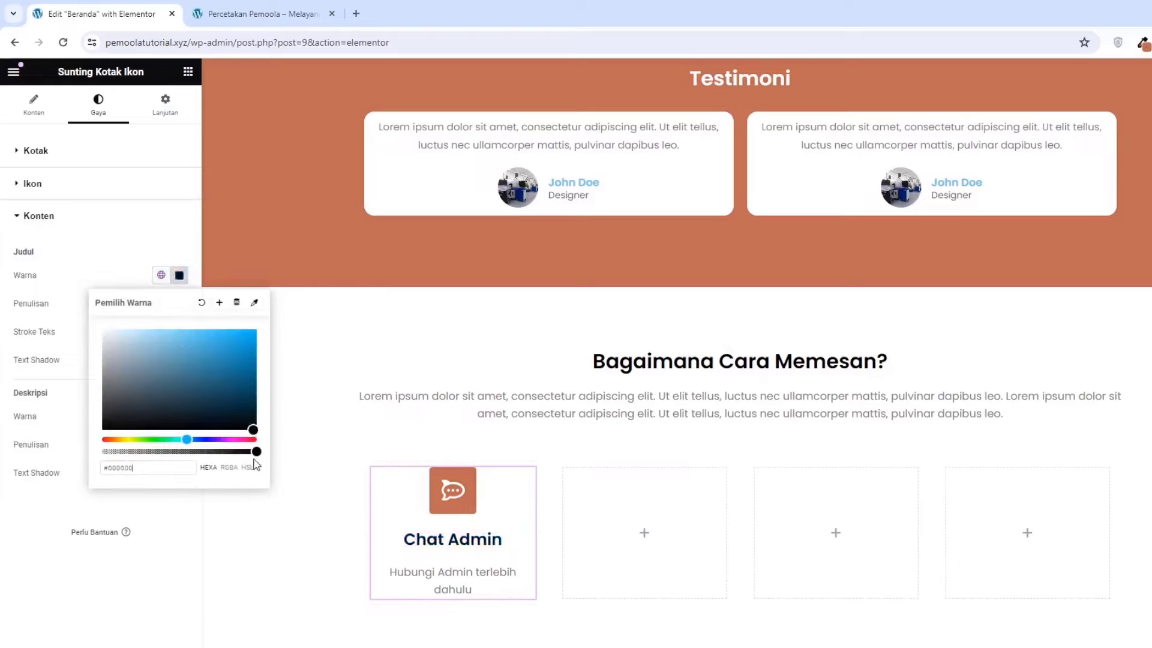
pyautogui.click(177, 551)
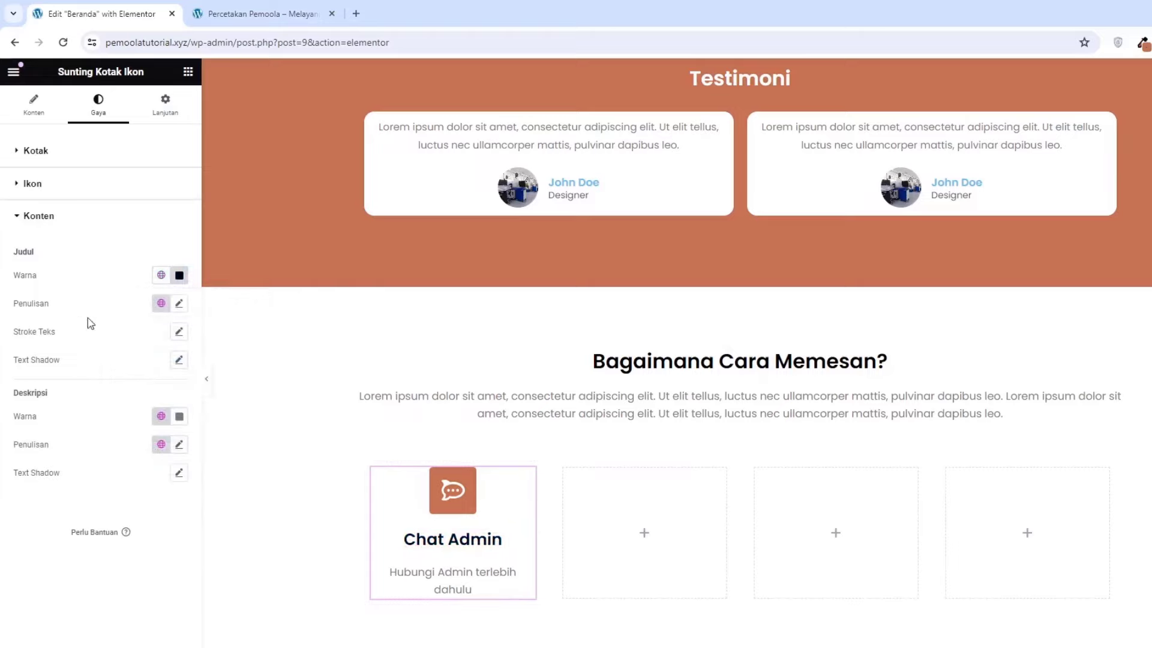
# Set the title typography to Poppins 600 Semi Bold at 19 px size
pyautogui.click(179, 304)
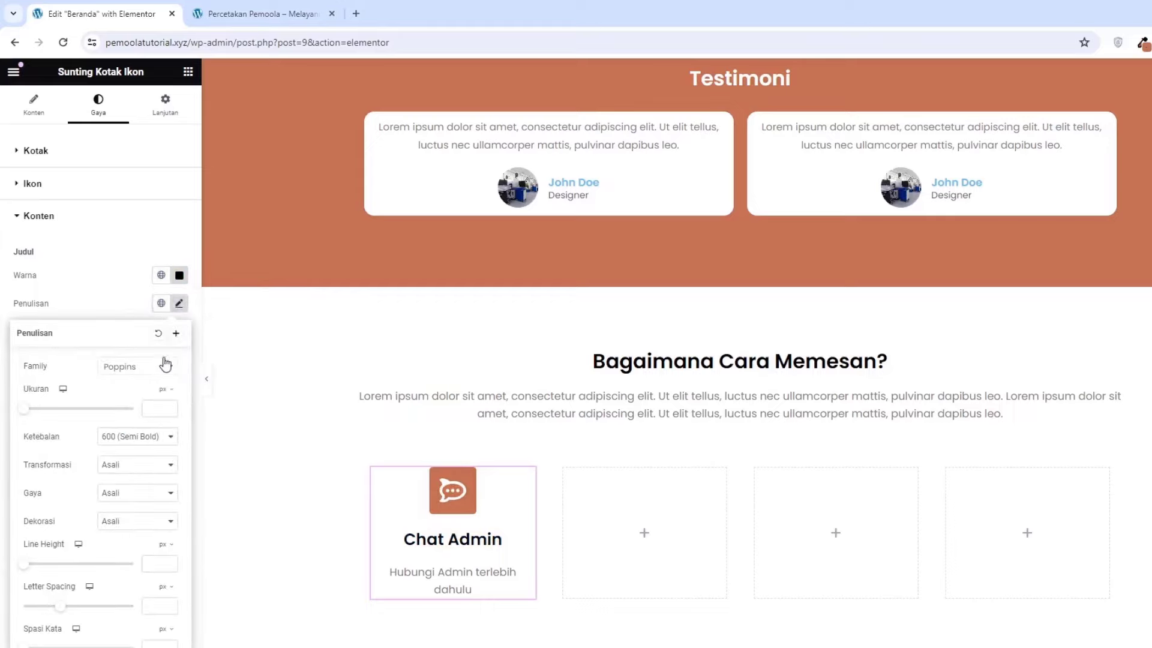
pyautogui.write('25')
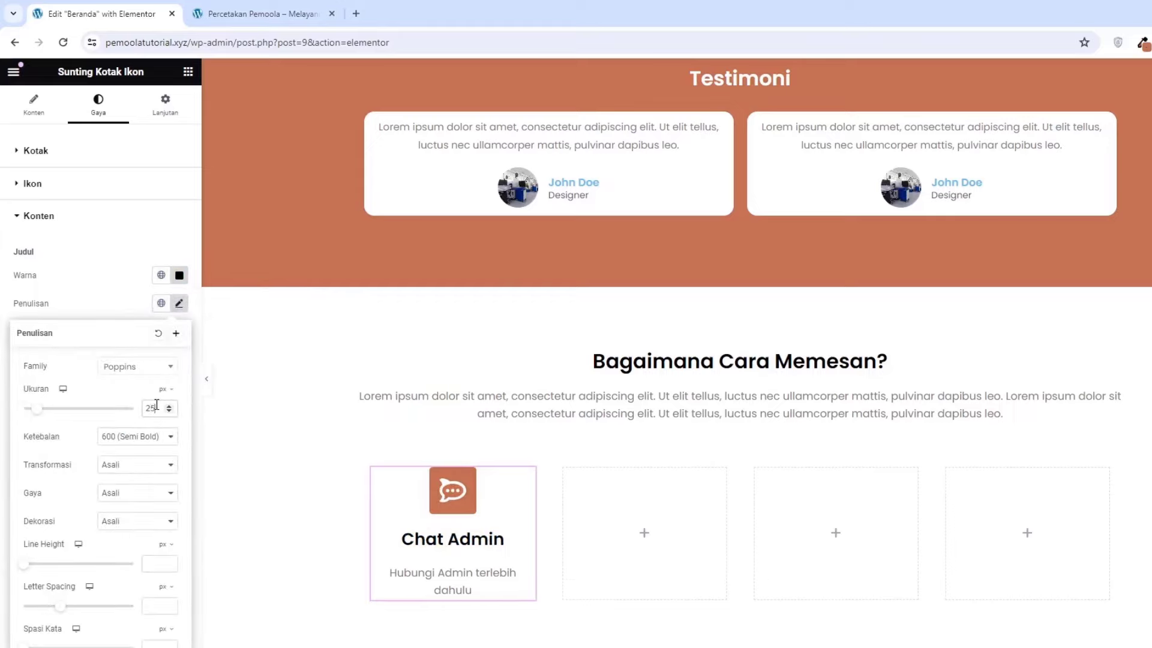
pyautogui.click(169, 412)
pyautogui.click(169, 412)
pyautogui.click(169, 411)
pyautogui.click(169, 411)
pyautogui.click(170, 411)
pyautogui.click(170, 412)
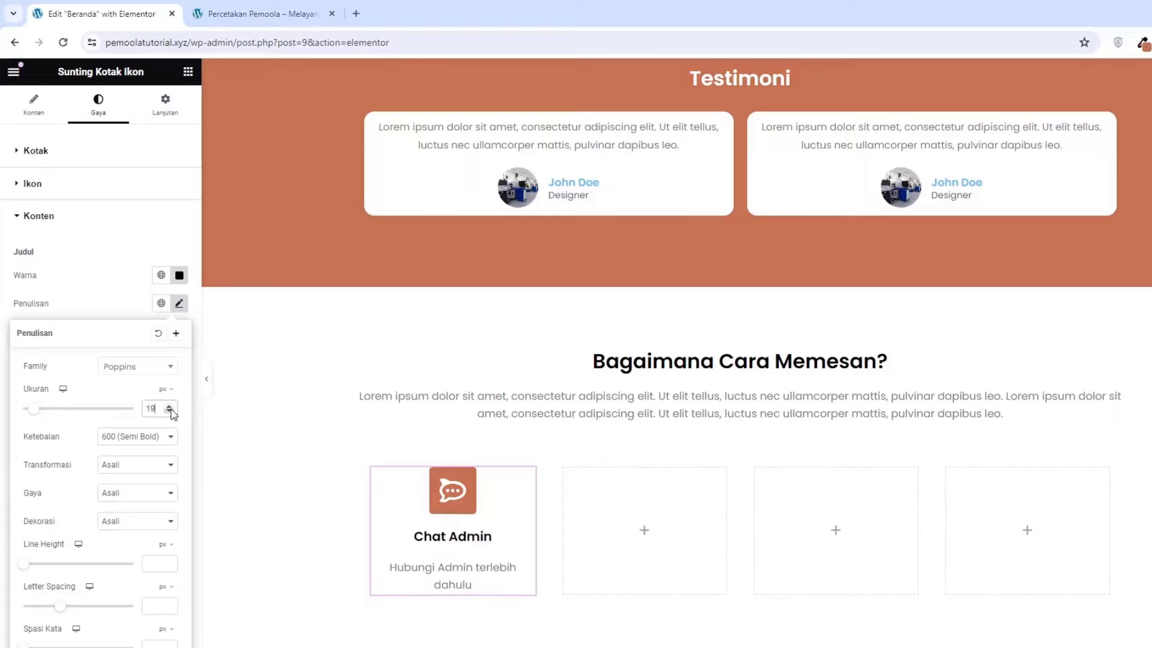
pyautogui.click(131, 310)
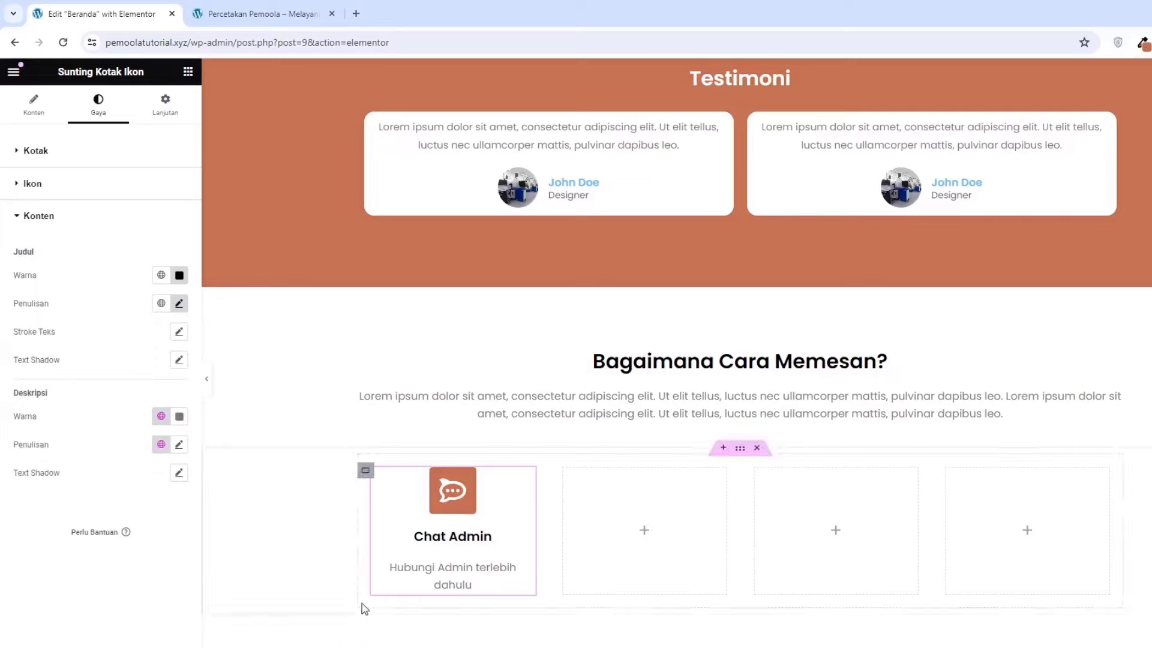
# Copy the Chat Admin icon box and paste it into the second, third and fourth empty columns
pyautogui.rightClick(464, 501)
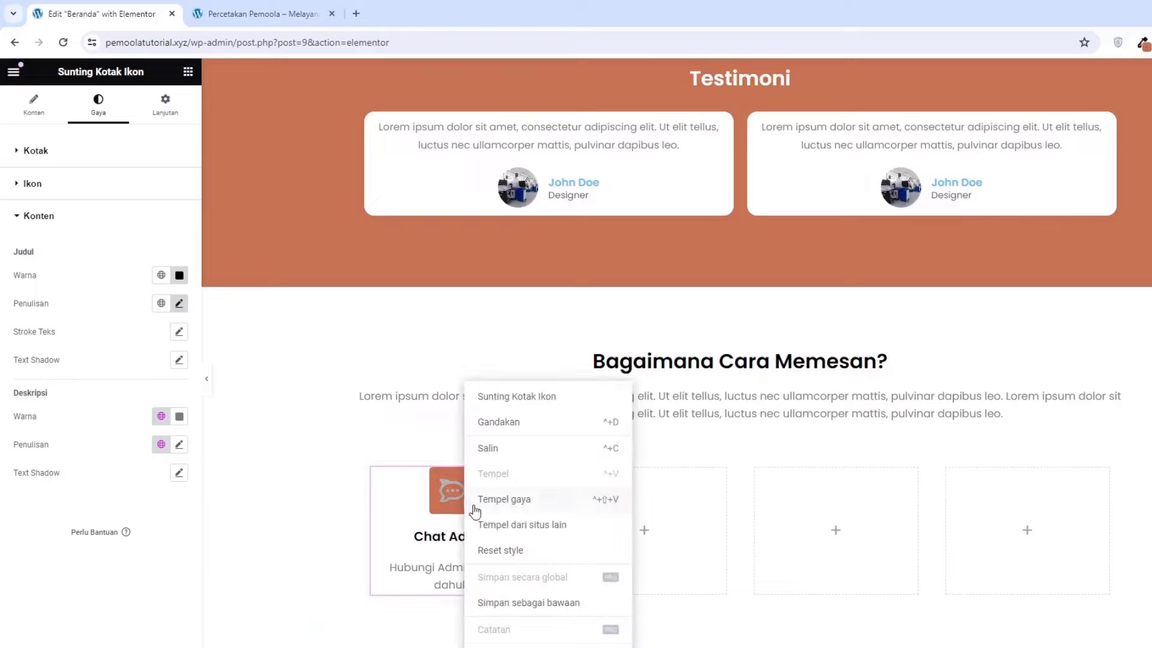
pyautogui.click(492, 454)
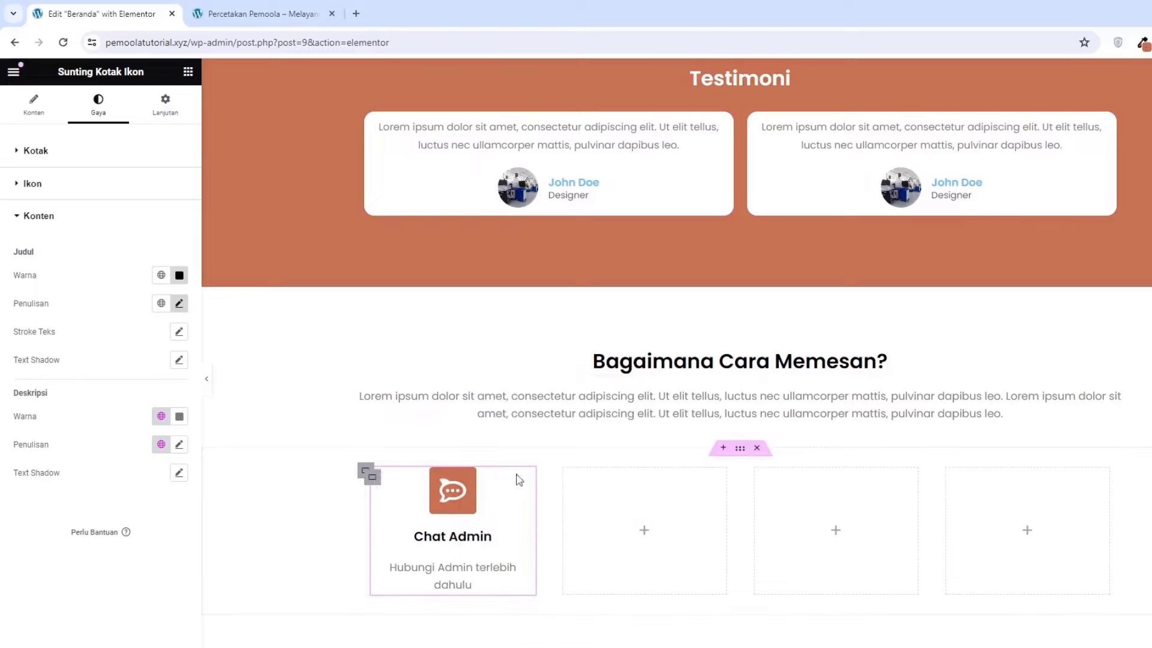
pyautogui.rightClick(601, 532)
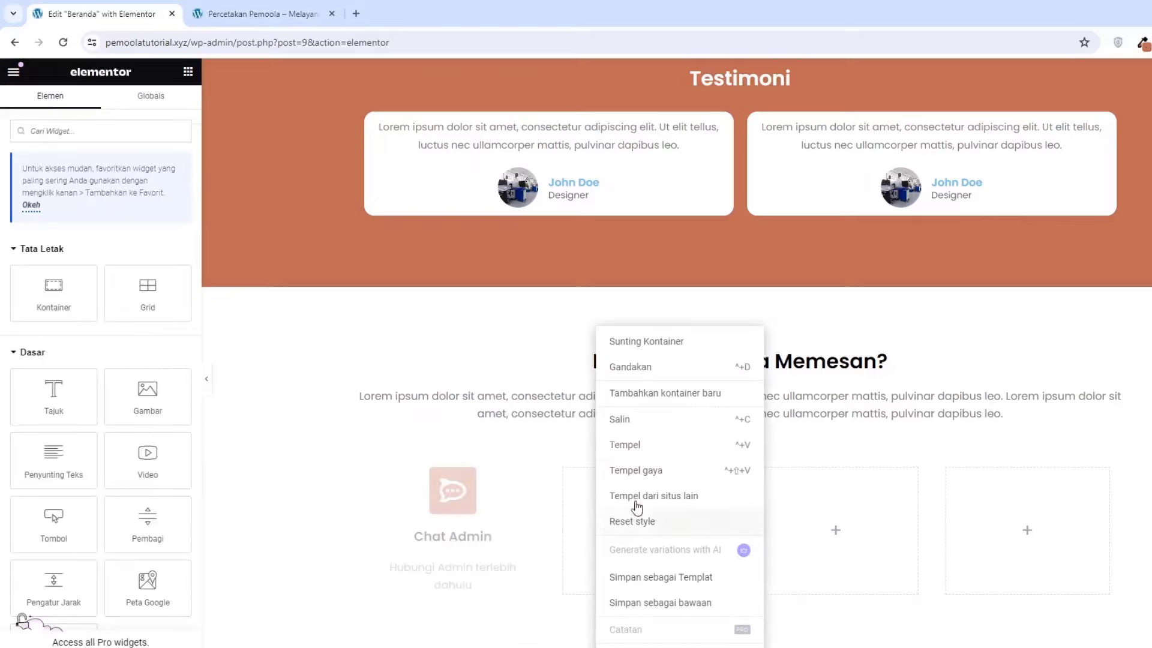
pyautogui.click(619, 447)
pyautogui.rightClick(778, 512)
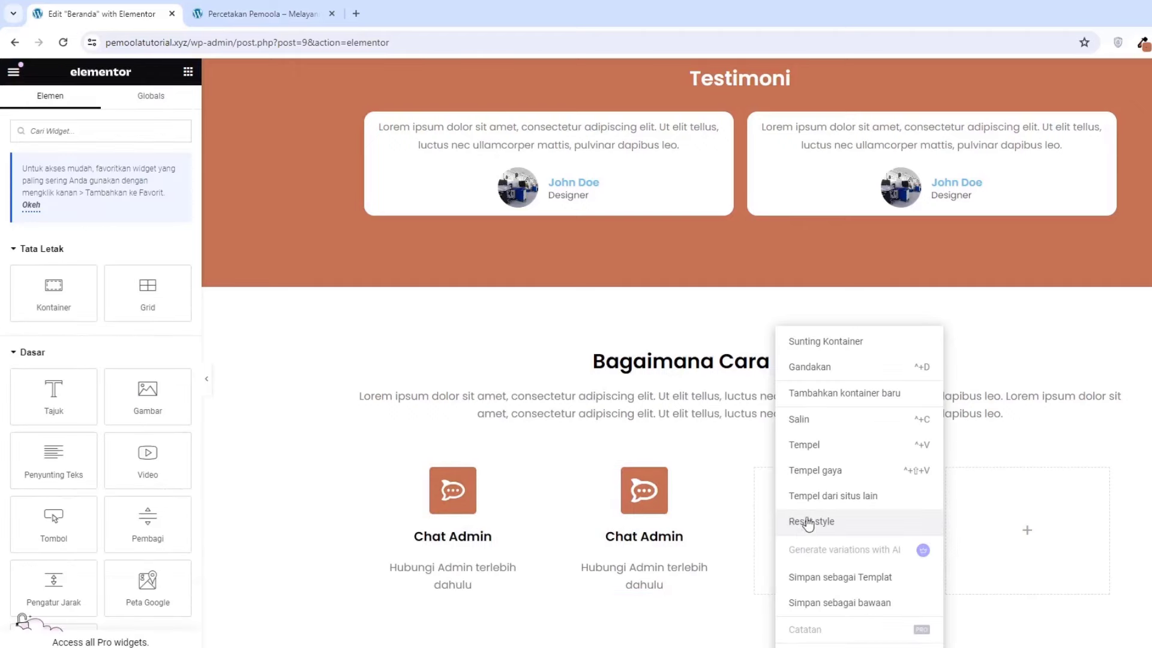
pyautogui.click(806, 444)
pyautogui.rightClick(993, 544)
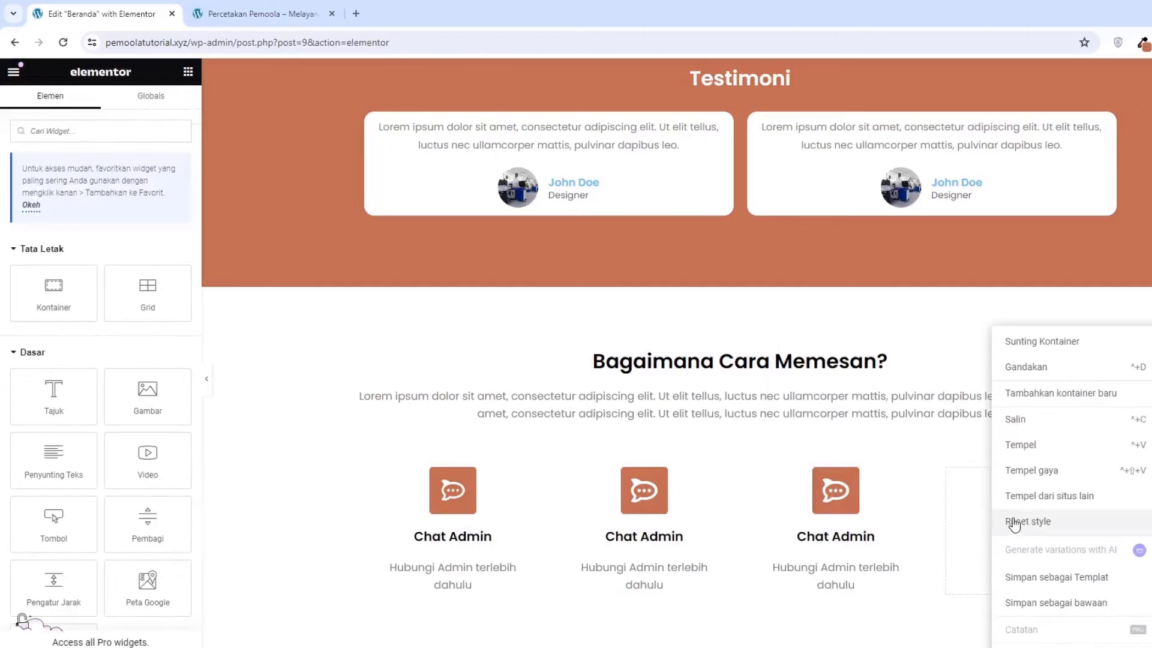
pyautogui.click(1020, 447)
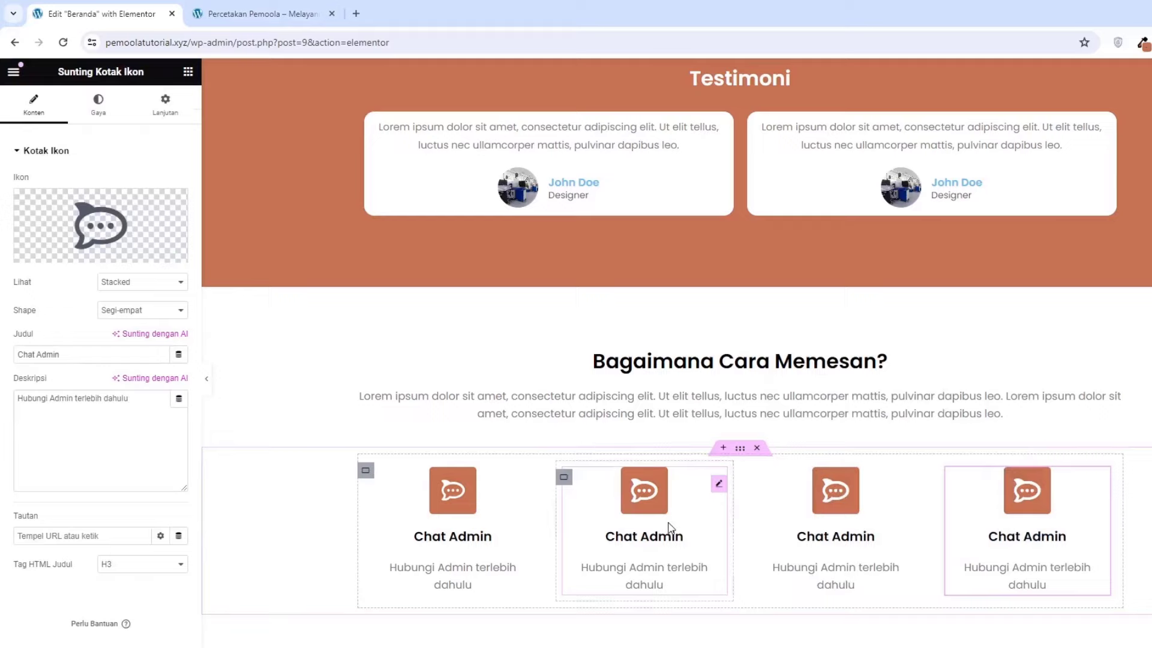
pyautogui.moveTo(639, 501); pyautogui.dragTo(576, 510)
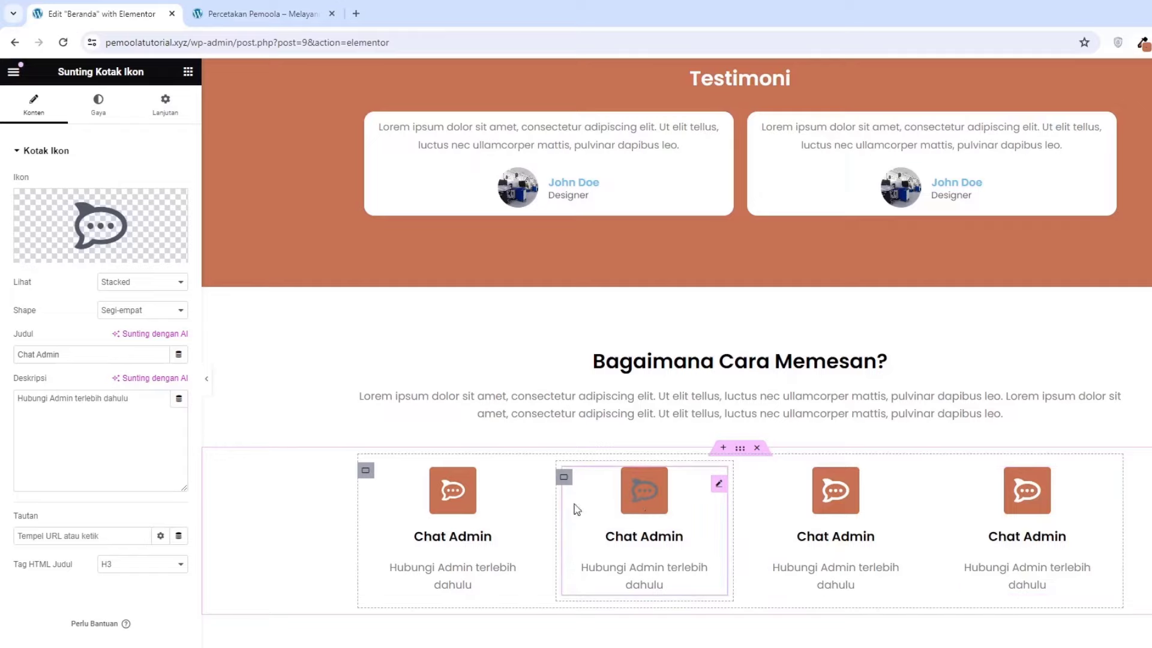
# Replace the second box's icon with the Money icon from the icon library
pyautogui.click(93, 227)
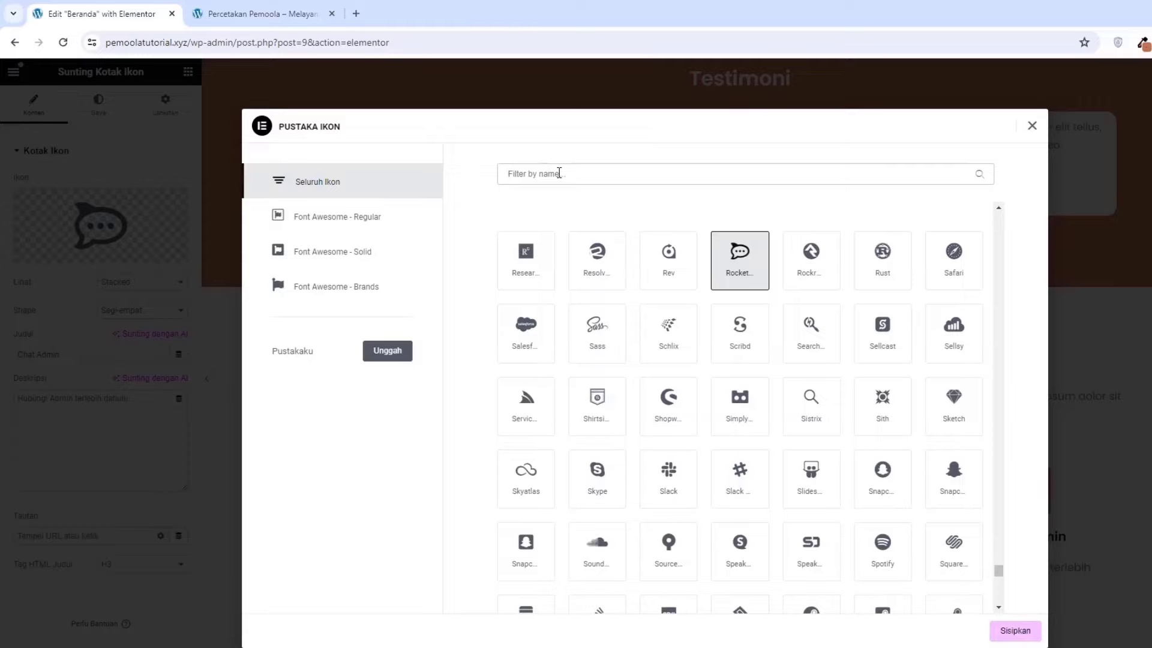
pyautogui.write('mon')
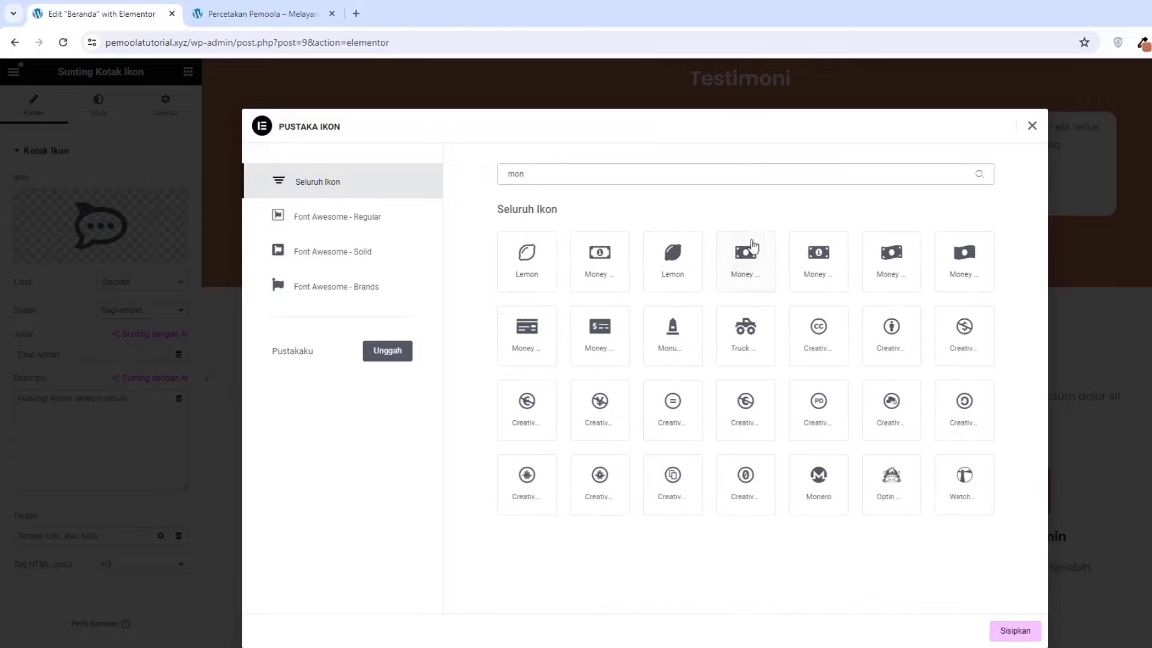
pyautogui.click(761, 279)
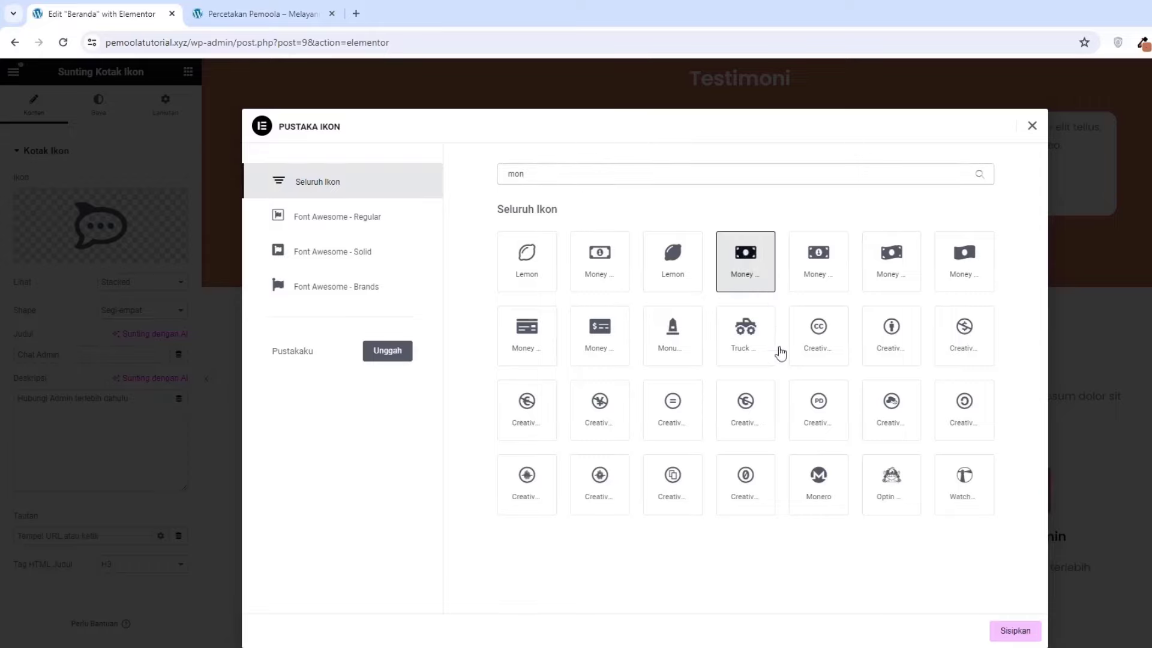
pyautogui.click(1014, 637)
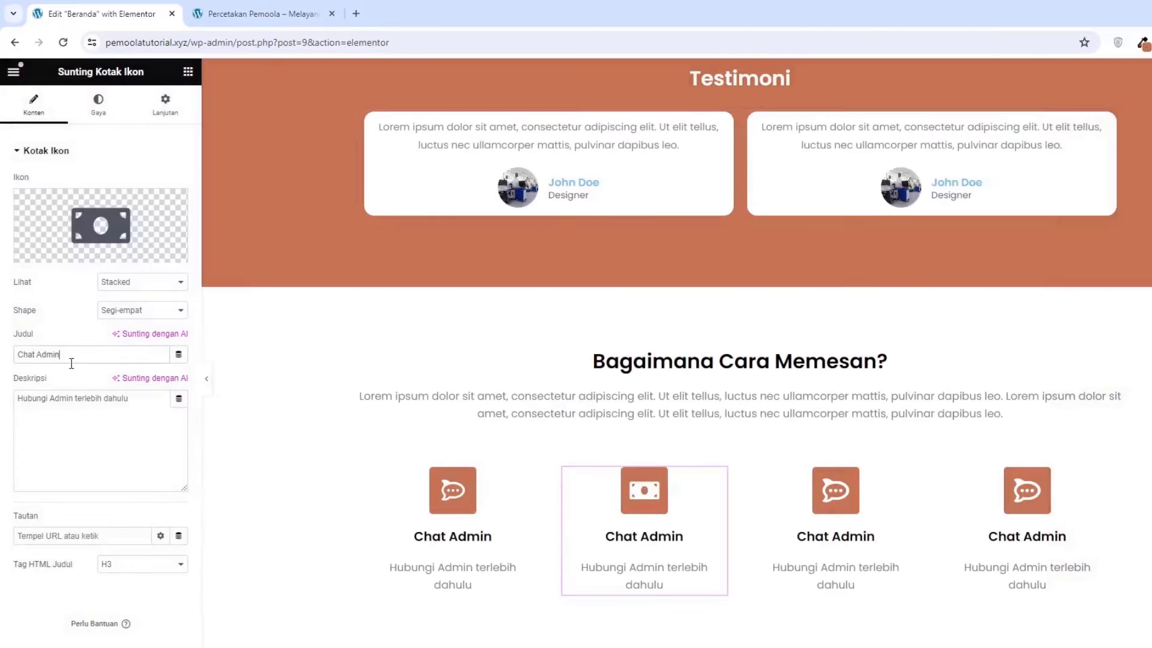
# Change the title to 'Bayar' and the description to 'Lakukan pembayaran sesuai pesanan'
pyautogui.tripleClick(71, 363)
pyautogui.press('BackSpace')
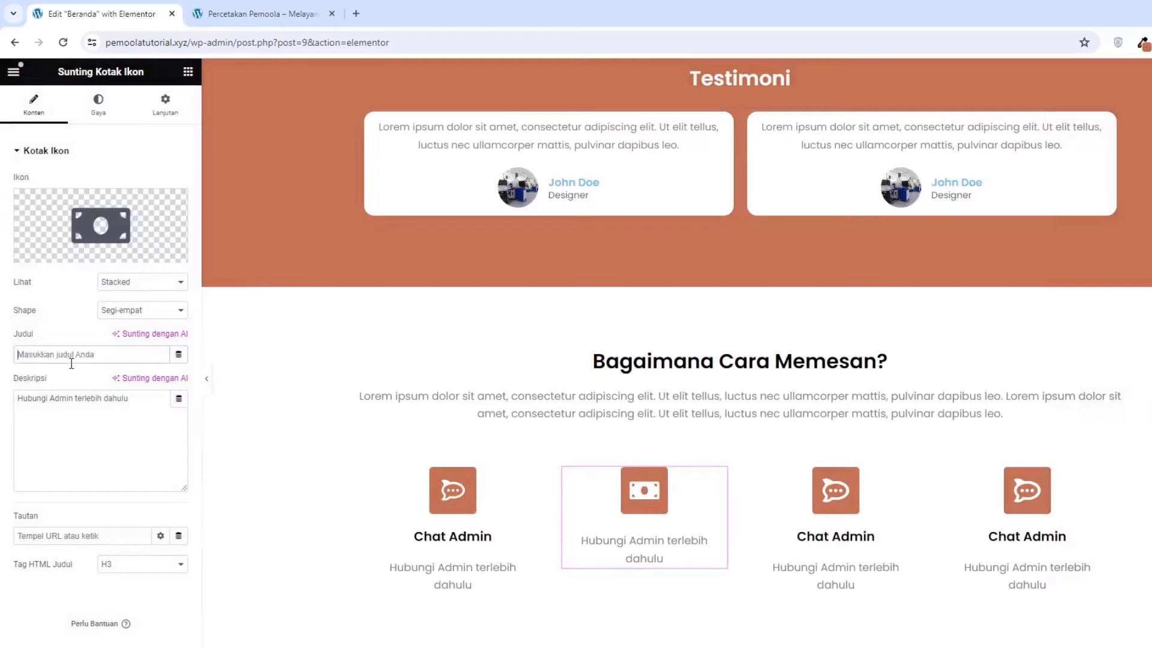
pyautogui.write('Bayar')
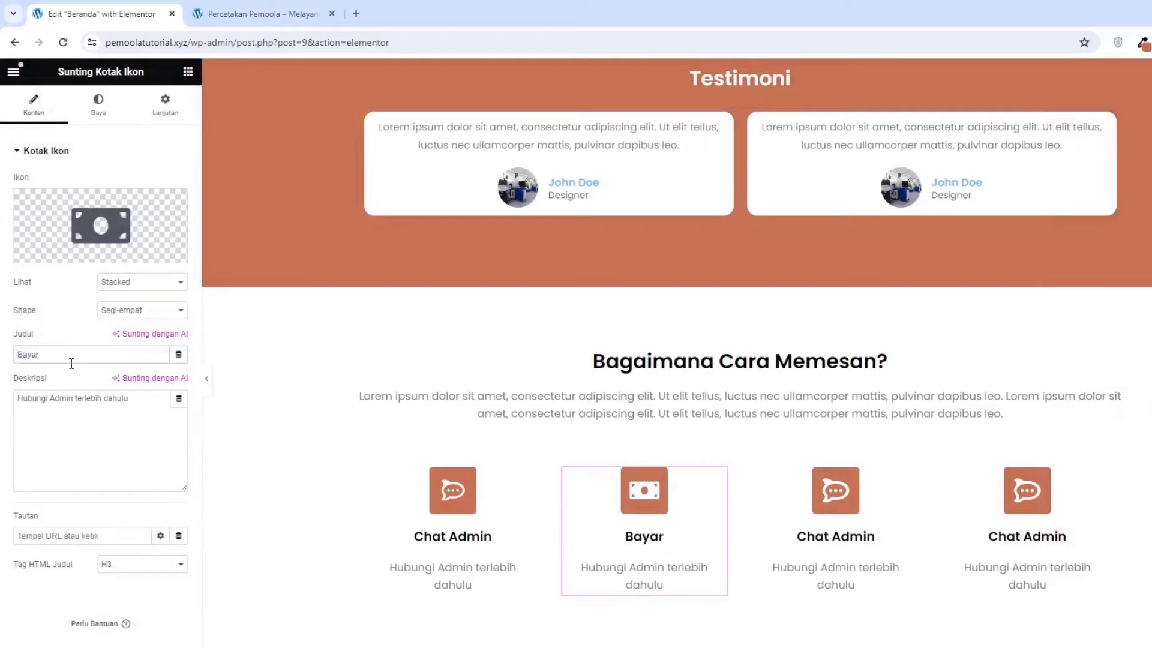
pyautogui.tripleClick(74, 410)
pyautogui.write('L')
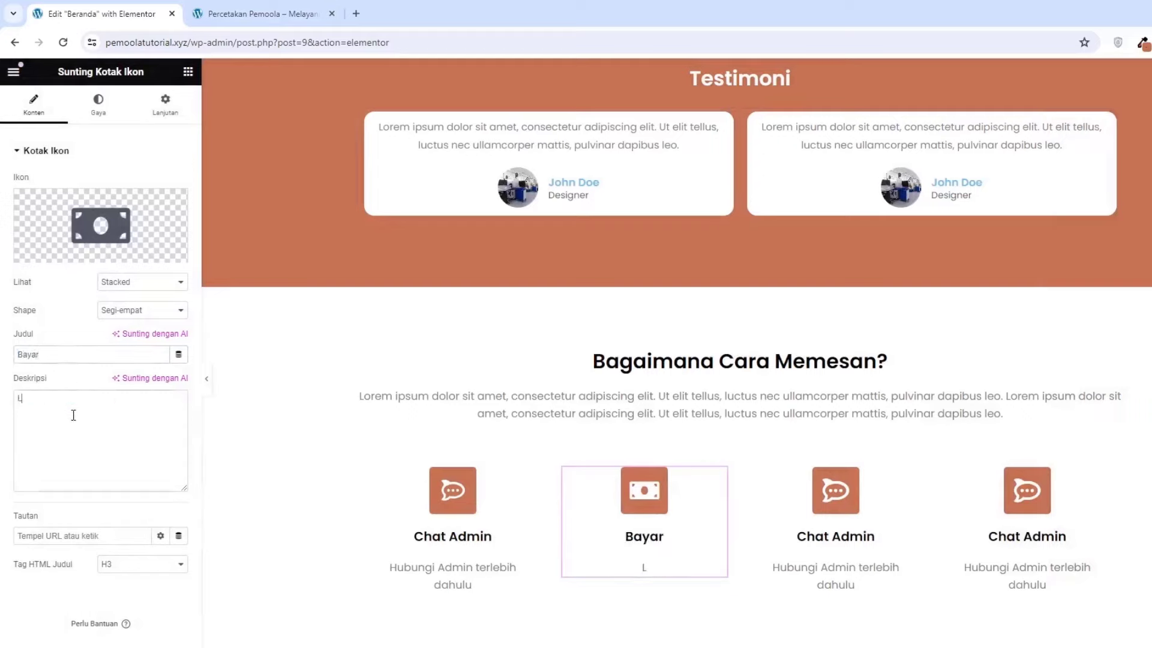
pyautogui.write('akukan pemb')
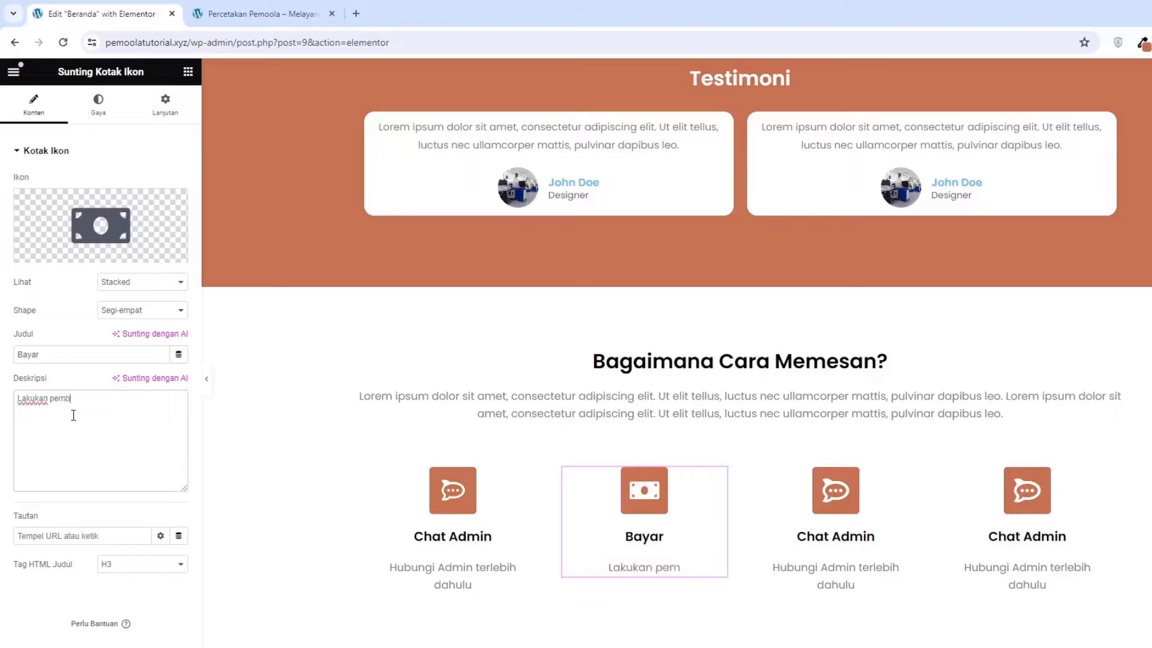
pyautogui.write('ayaran sesuai')
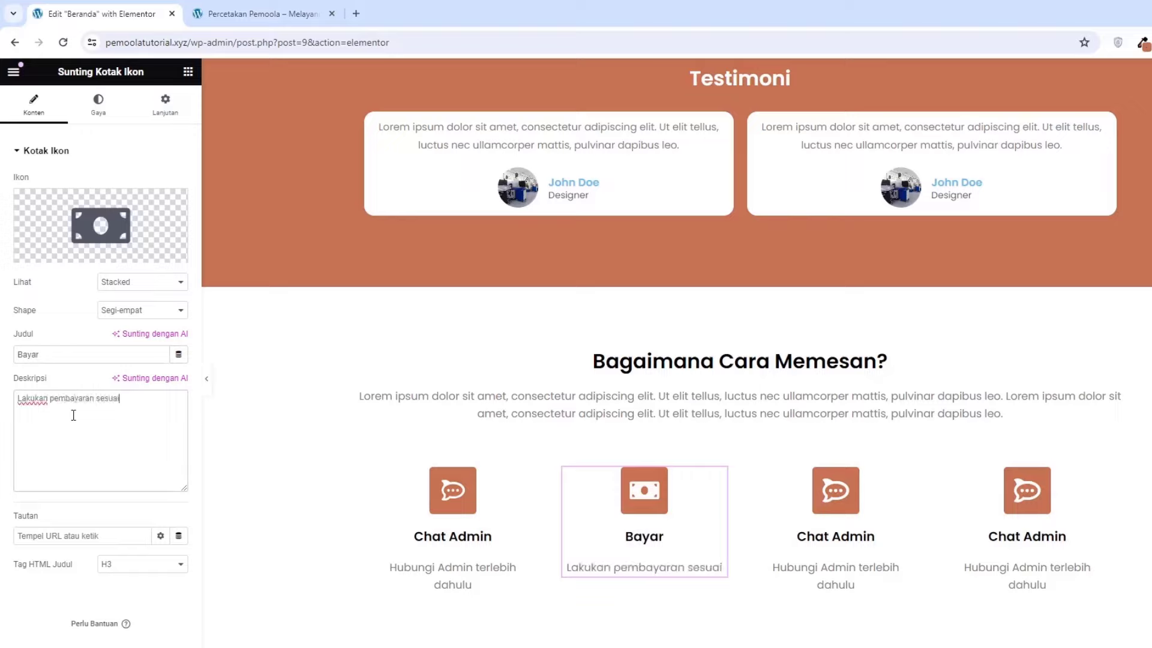
pyautogui.write(' pesanan')
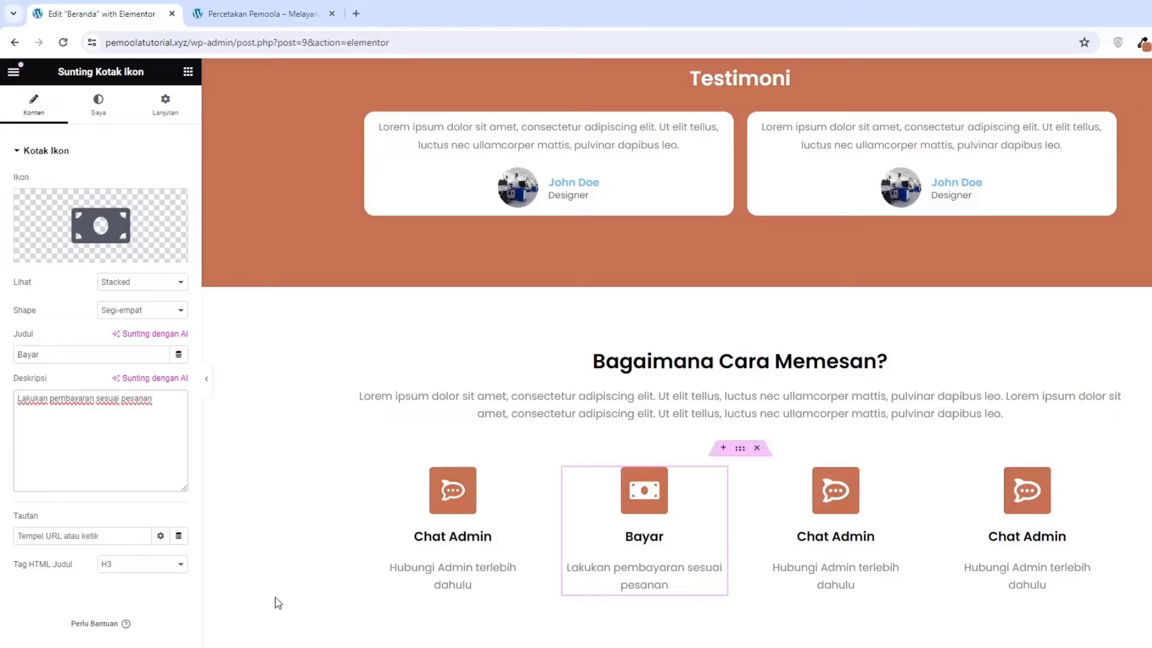
# Give the third icon box the Print icon from the icon library
pyautogui.click(815, 507)
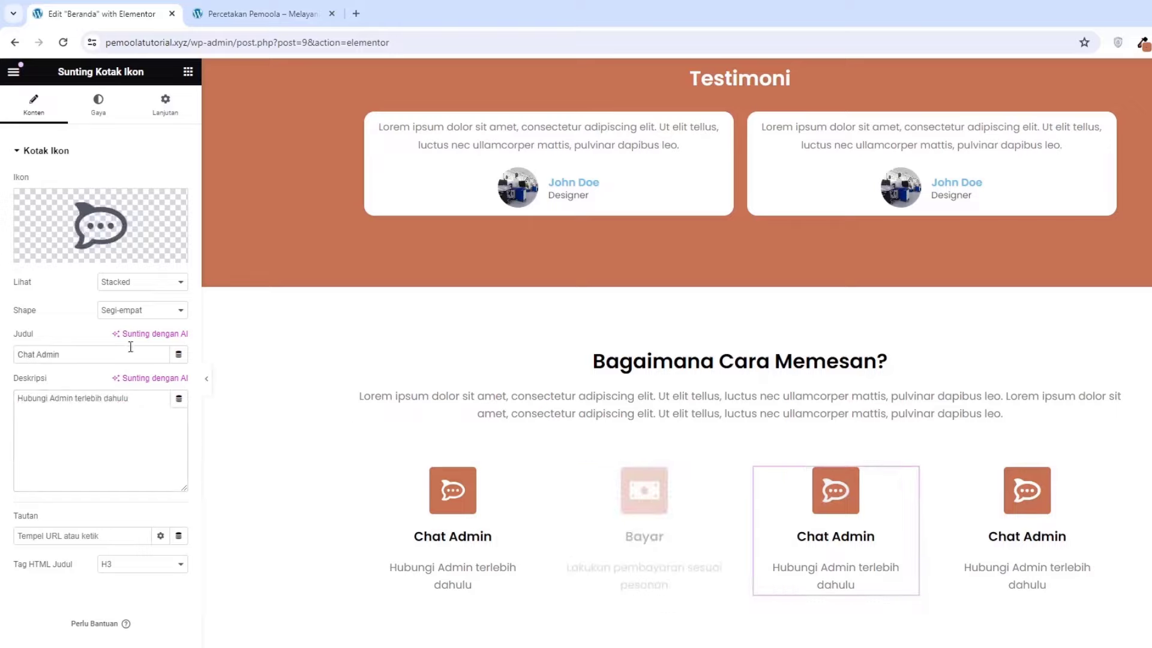
pyautogui.click(183, 213)
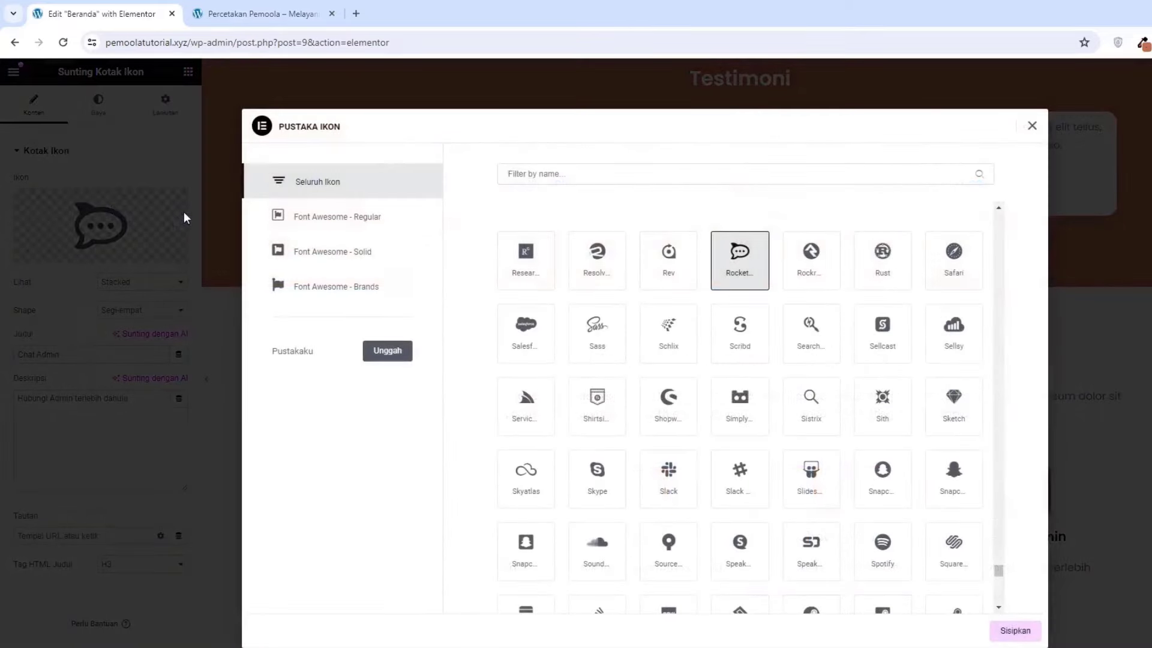
pyautogui.click(532, 173)
pyautogui.write('prin')
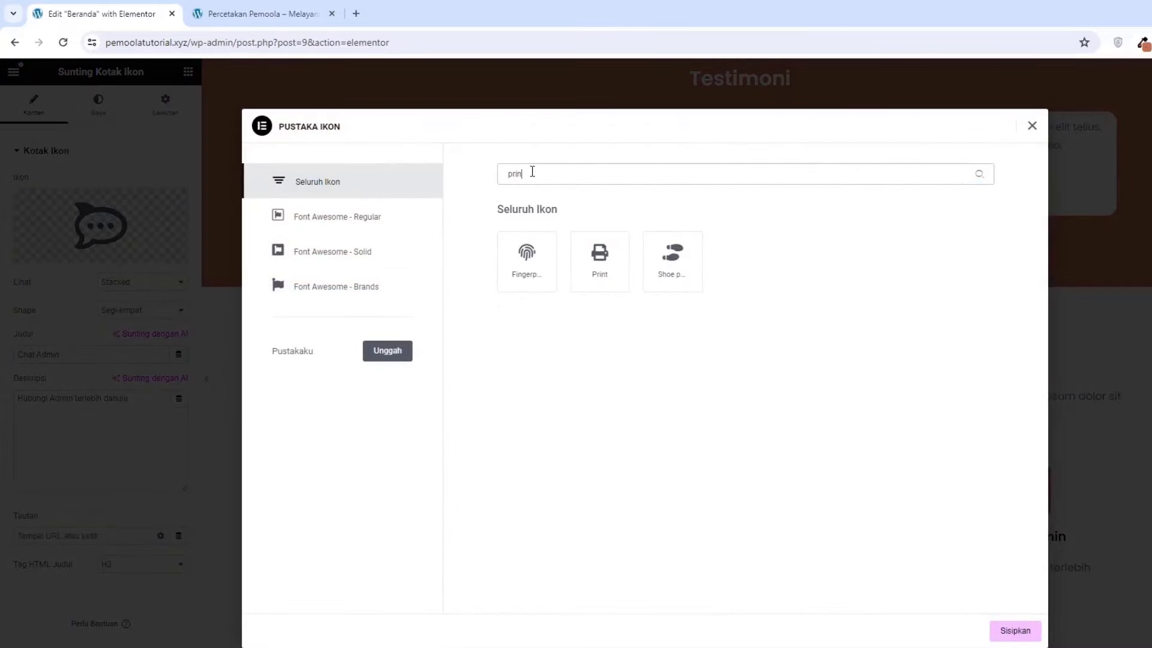
pyautogui.click(593, 276)
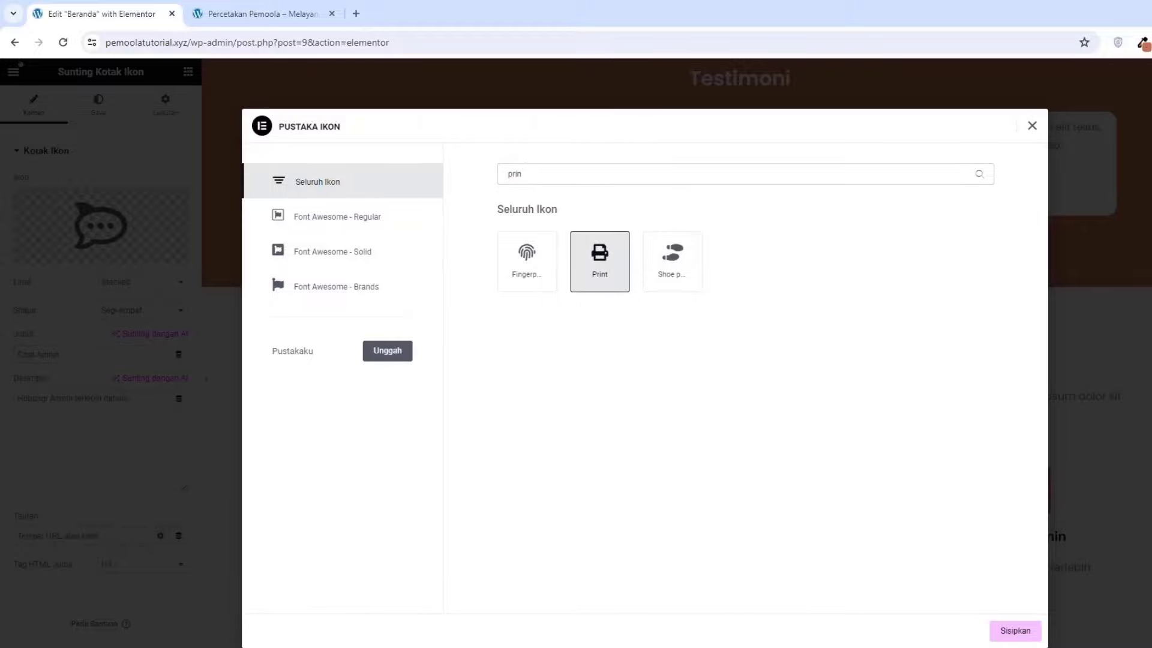
pyautogui.click(1015, 631)
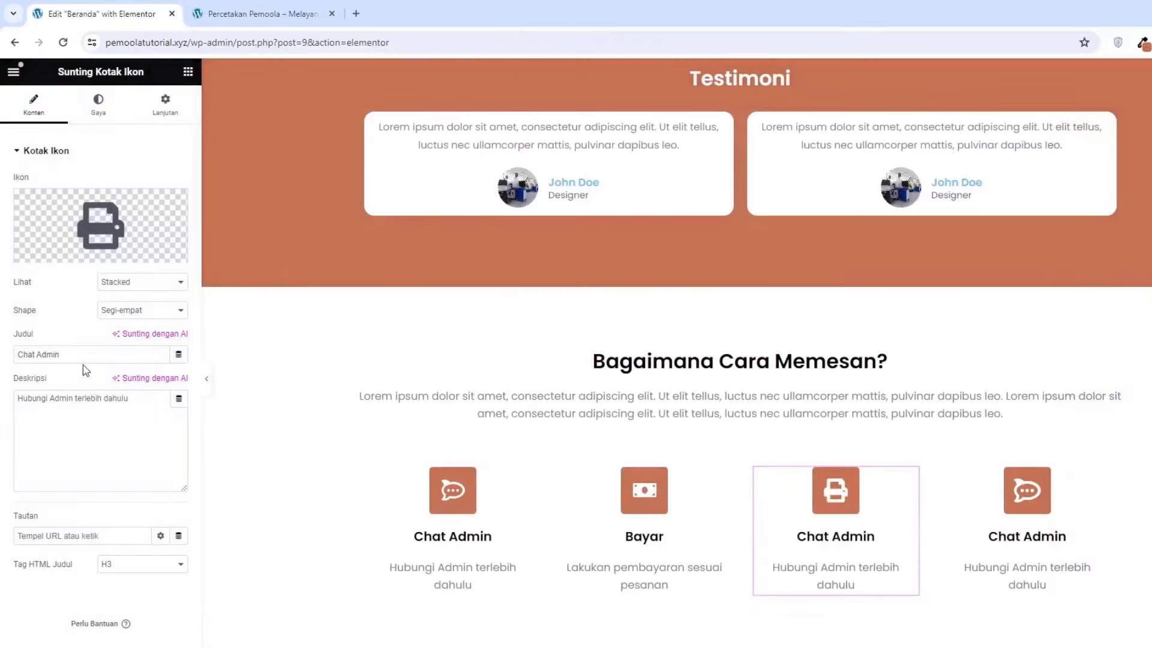
# Set the third box's title to 'Cetak' and description to 'Teim kami akan memproses desain dan mencetak pesanan'
pyautogui.tripleClick(80, 354)
pyautogui.write('Ce')
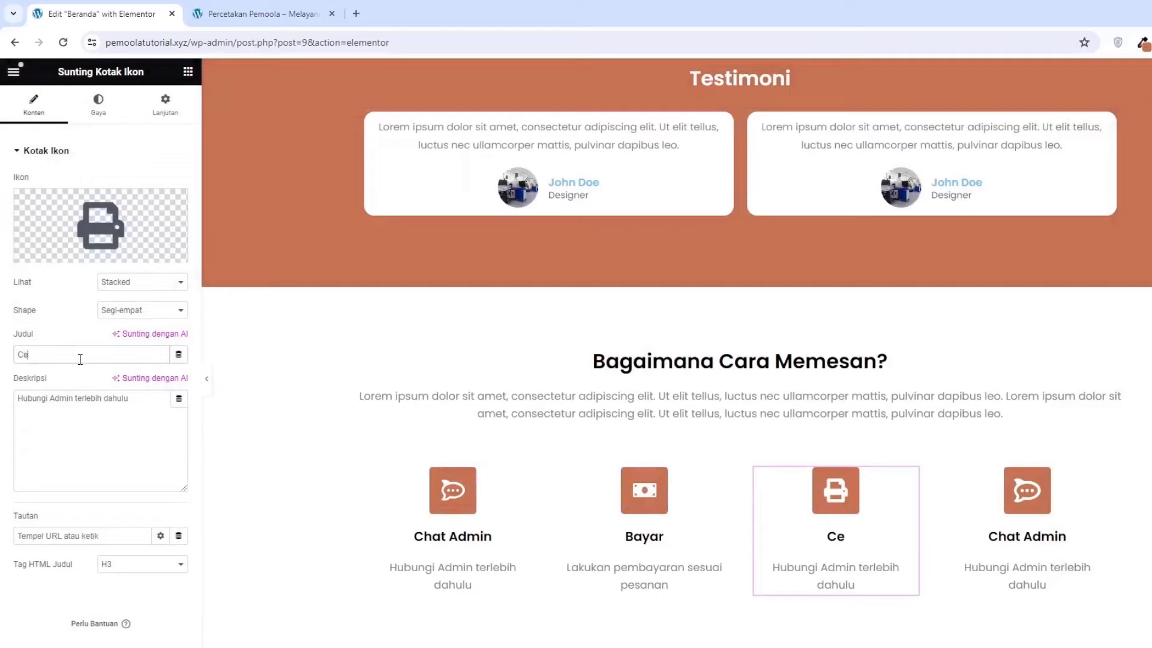
pyautogui.write('tak')
pyautogui.click(74, 435)
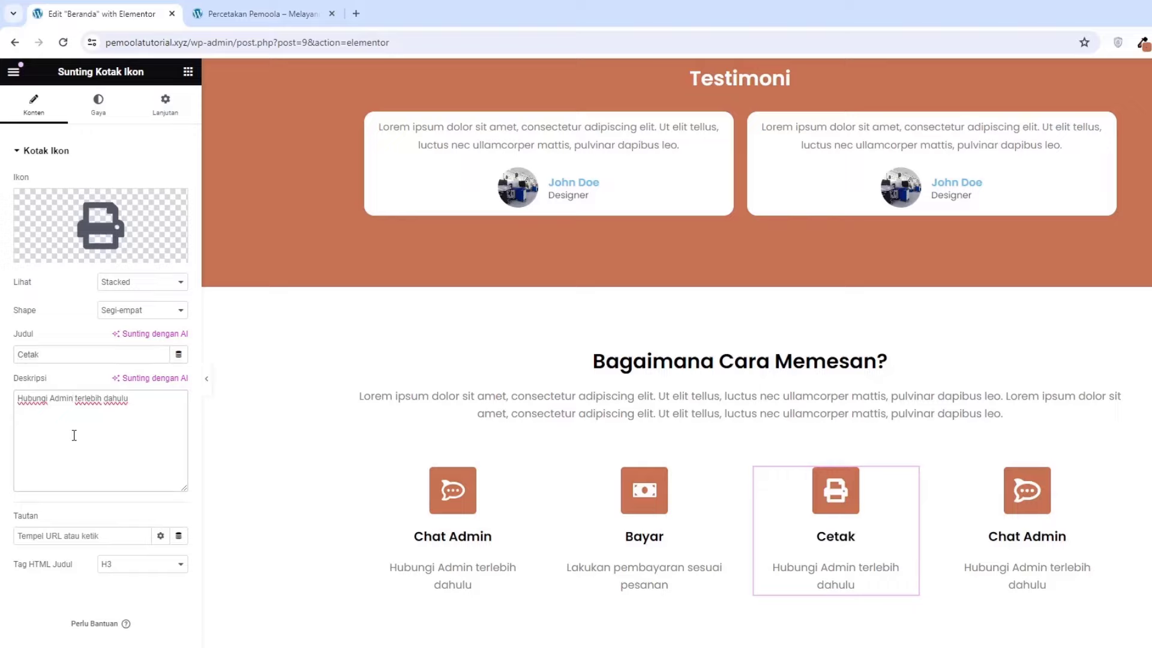
pyautogui.hotkey('ctrl', 'a')
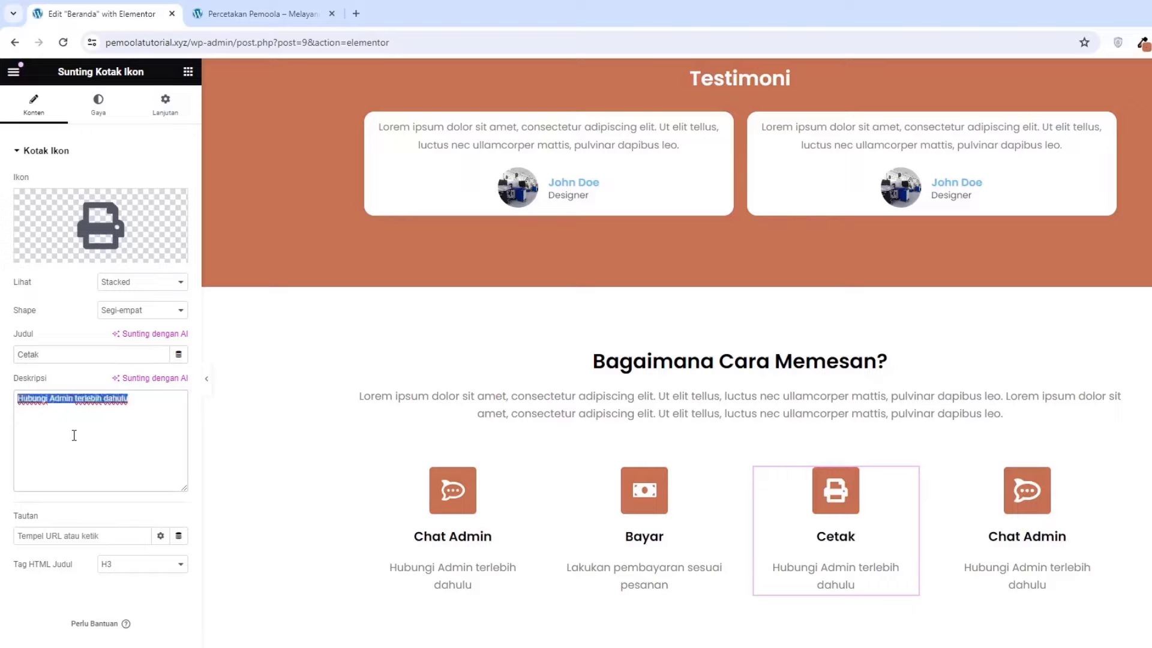
pyautogui.write('Teim kam')
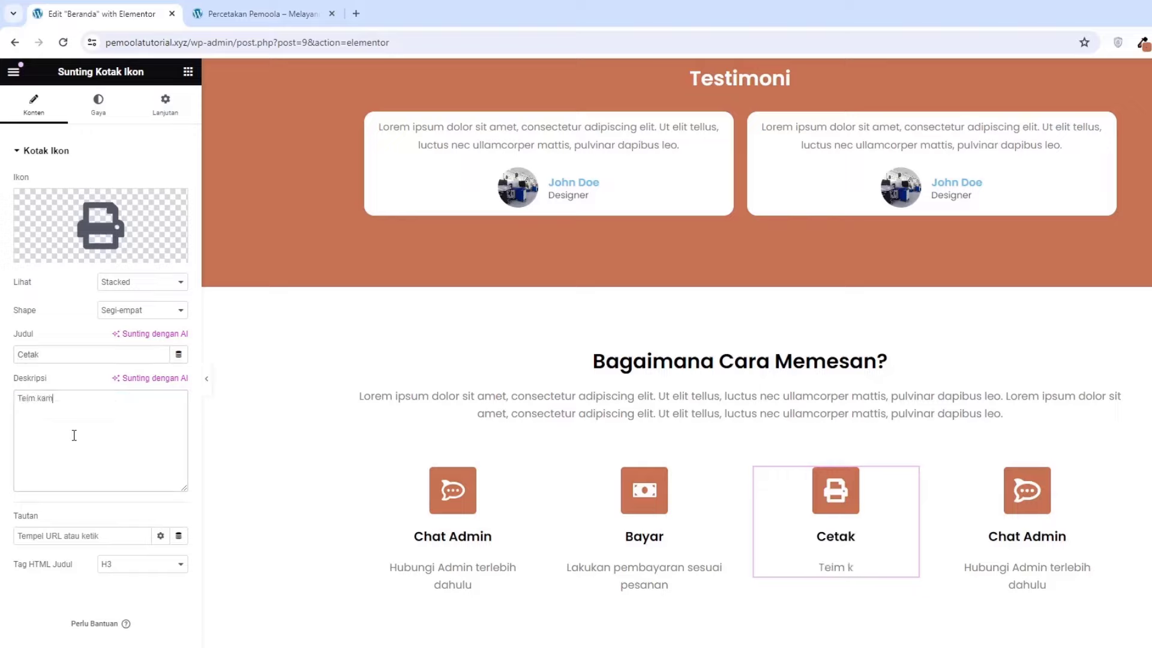
pyautogui.write('i akan mem')
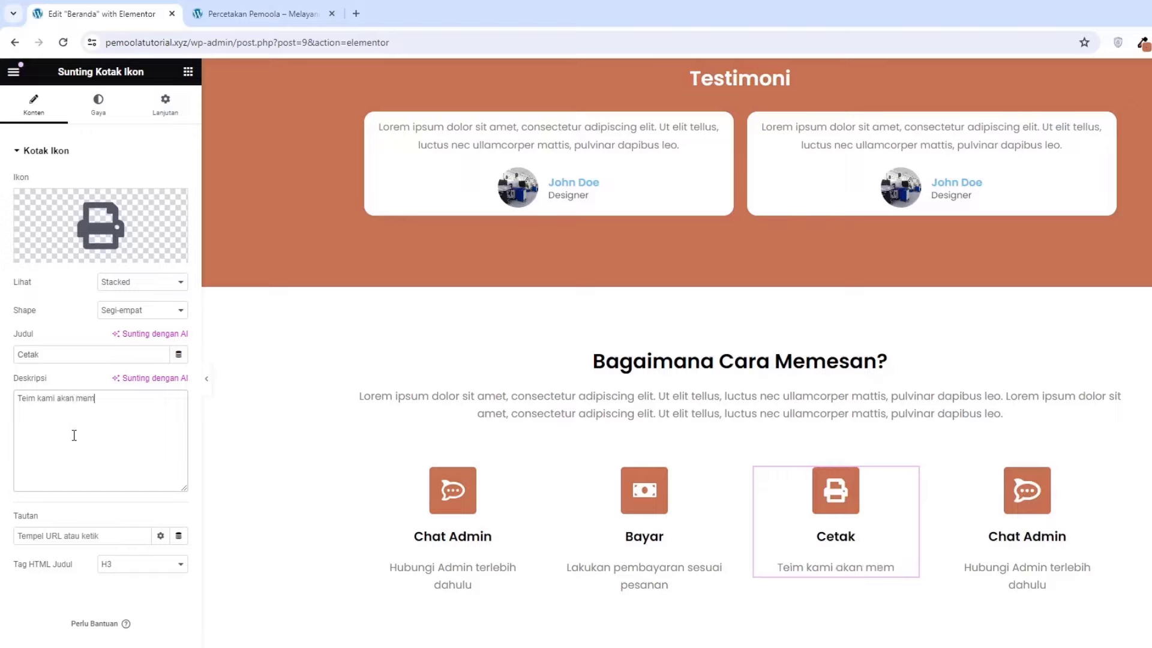
pyautogui.write('proses ')
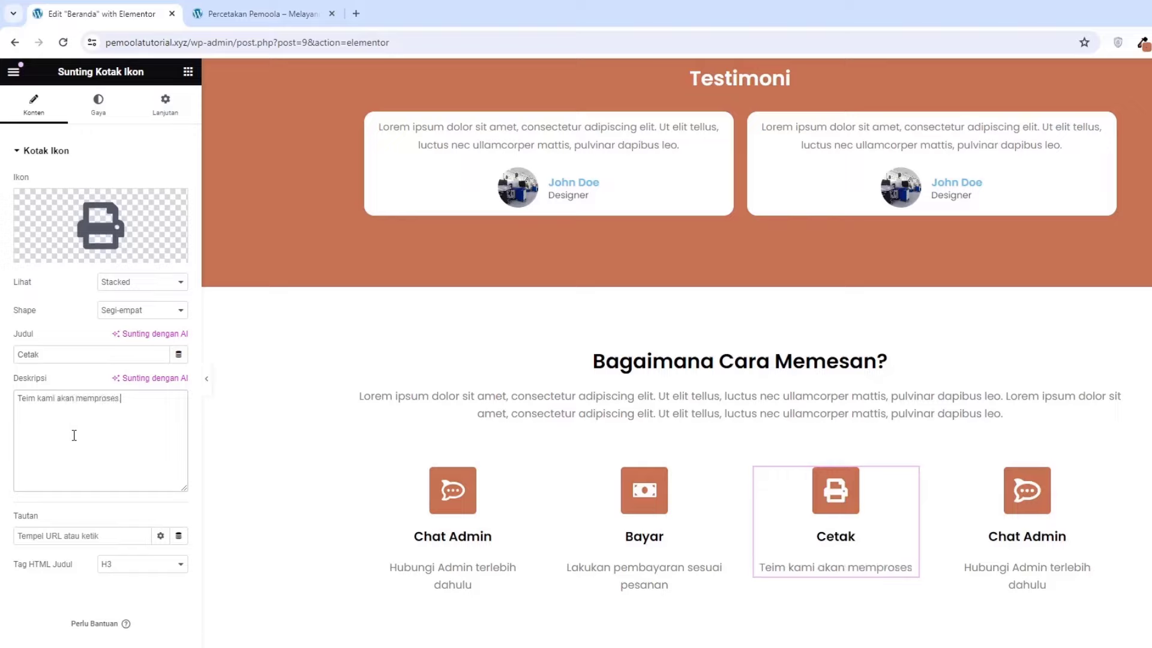
pyautogui.write('desain dan men')
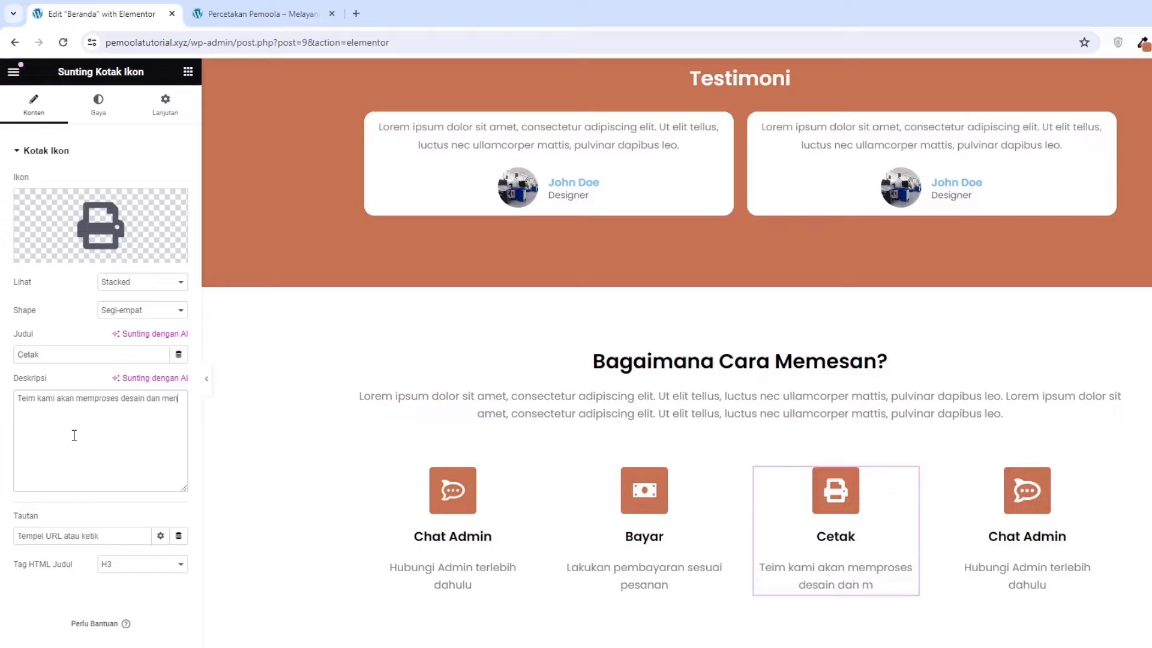
pyautogui.write('cetak pesanan')
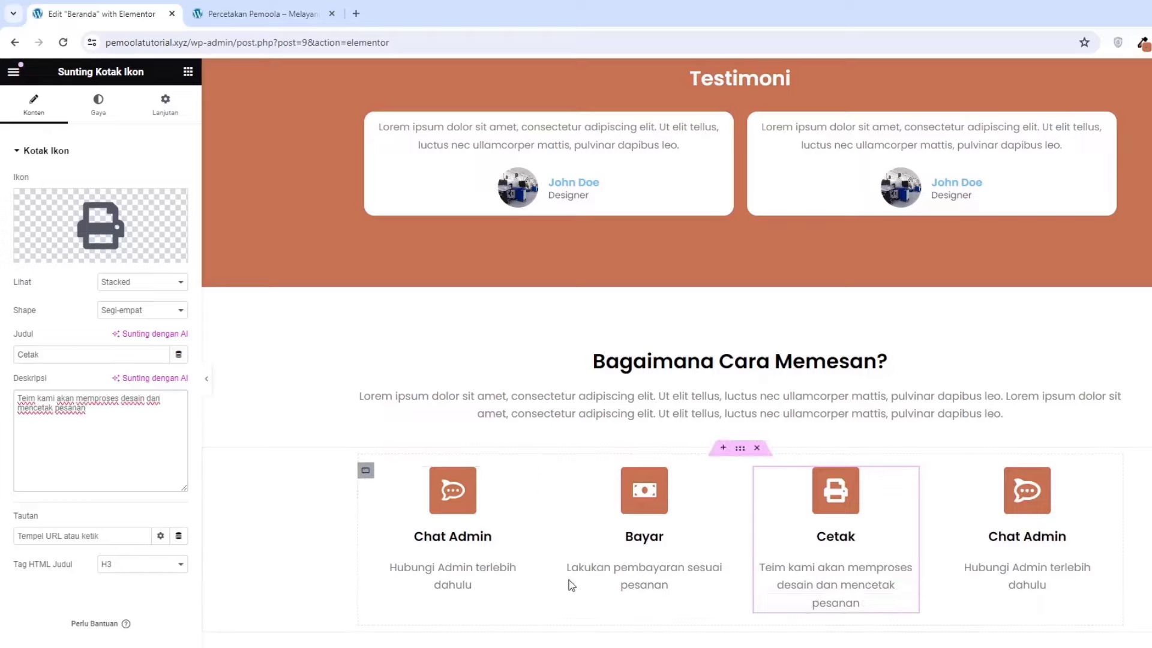
pyautogui.click(1018, 516)
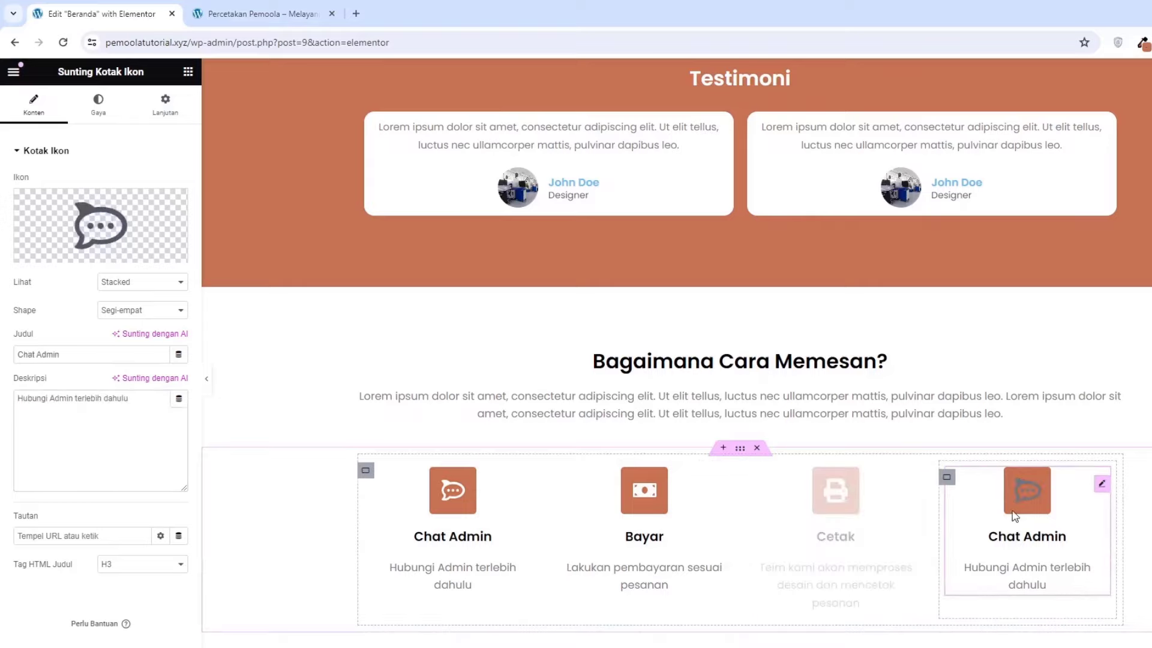
# Replace the fourth box's icon with the Motorcycle icon
pyautogui.click(91, 222)
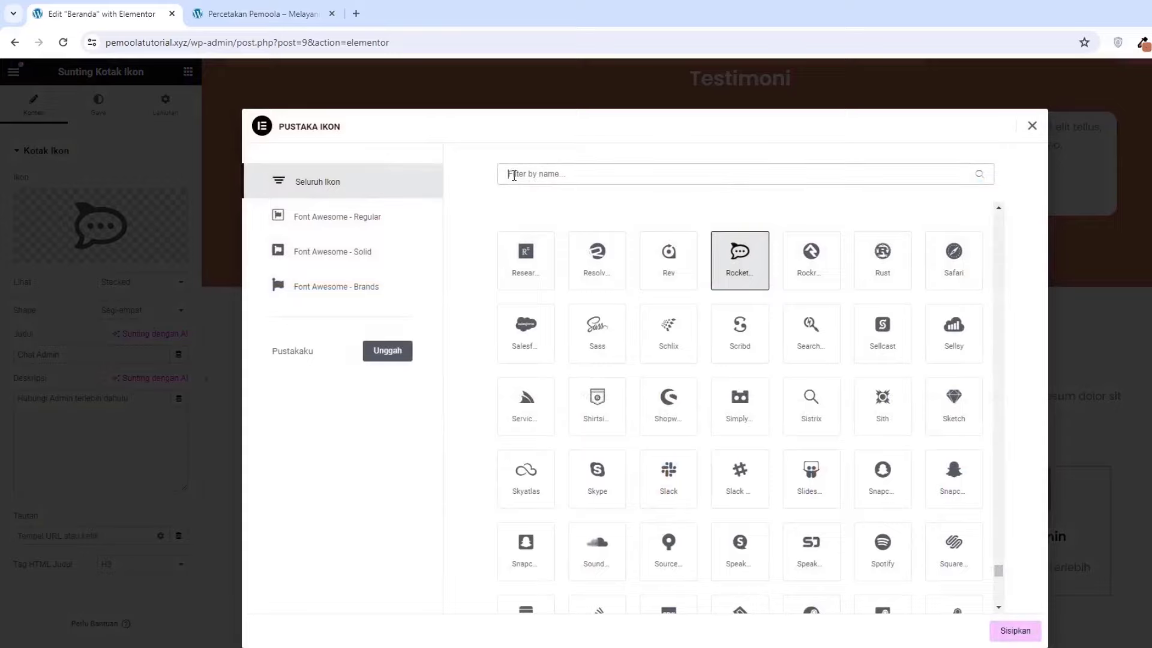
pyautogui.write('mot')
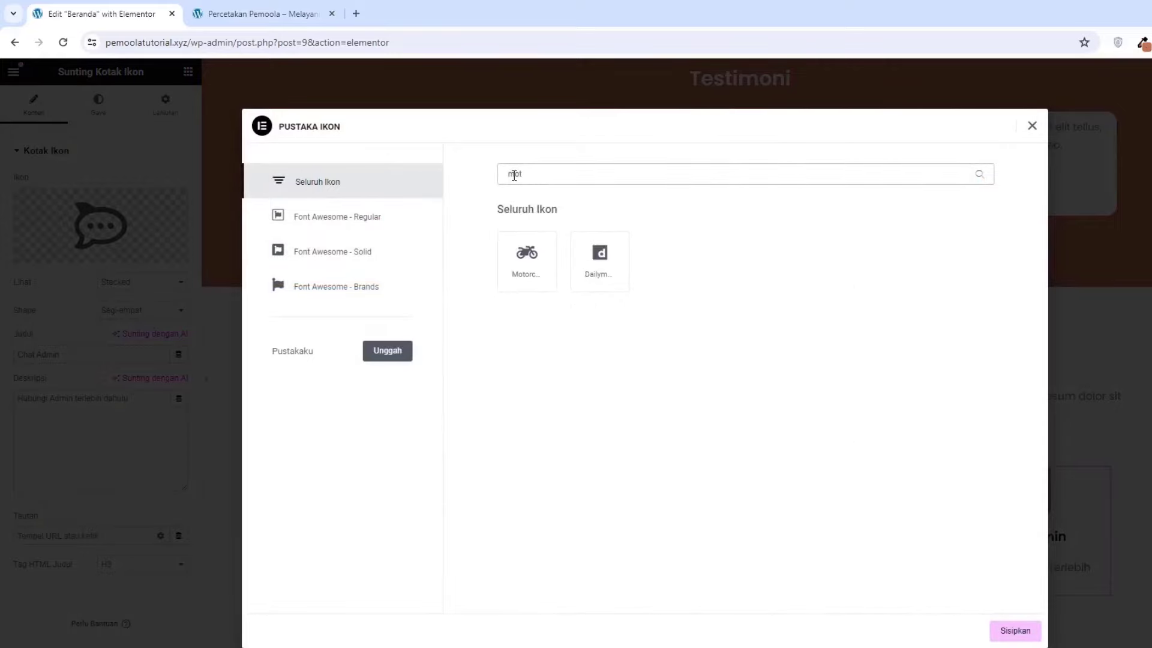
pyautogui.click(516, 269)
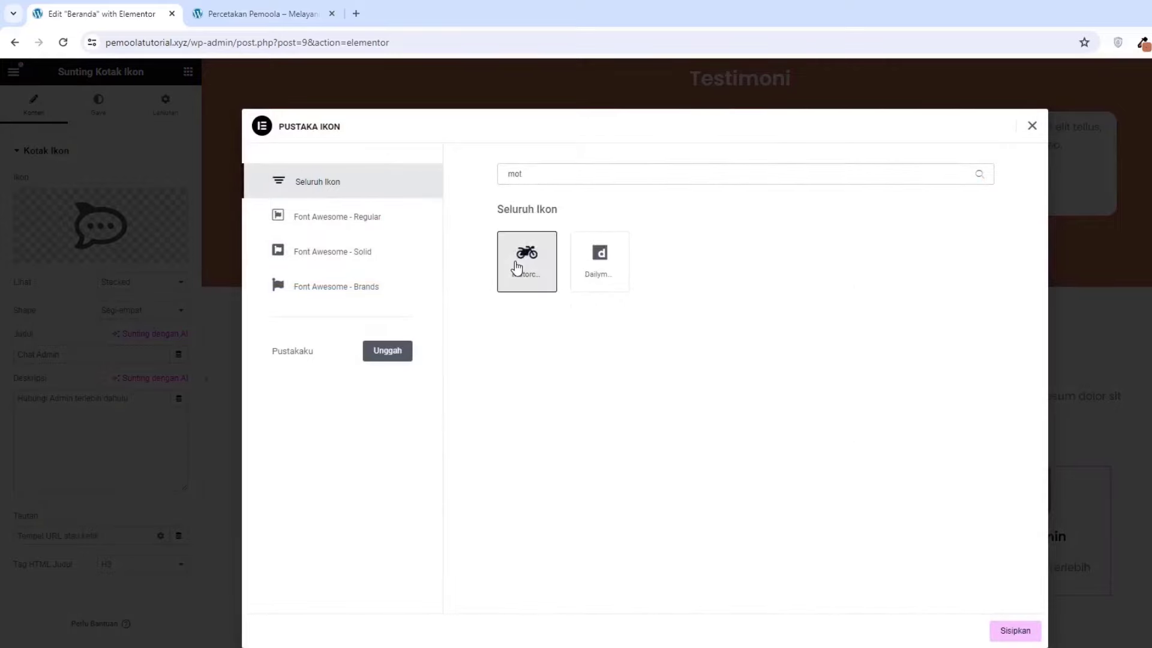
pyautogui.click(1000, 631)
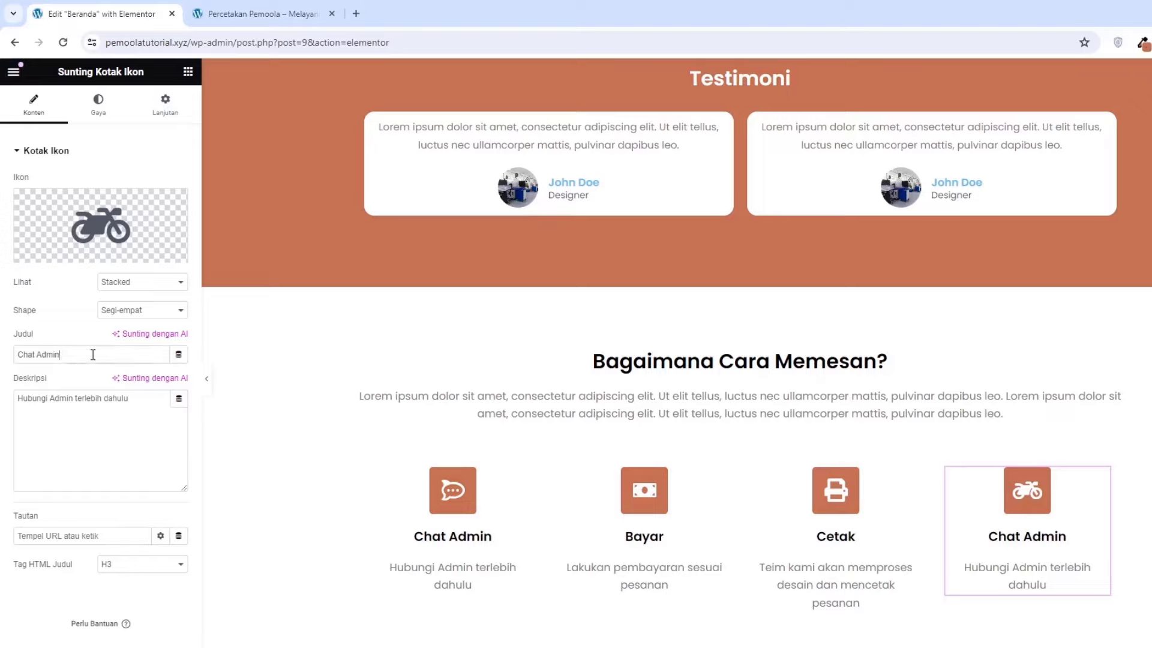
# Set the title to 'Kirim' and description to 'Setelah selesai di cetak kami akan melakukan pengiriman pesanan'
pyautogui.hotkey('ctrl', 'a')
pyautogui.write('K')
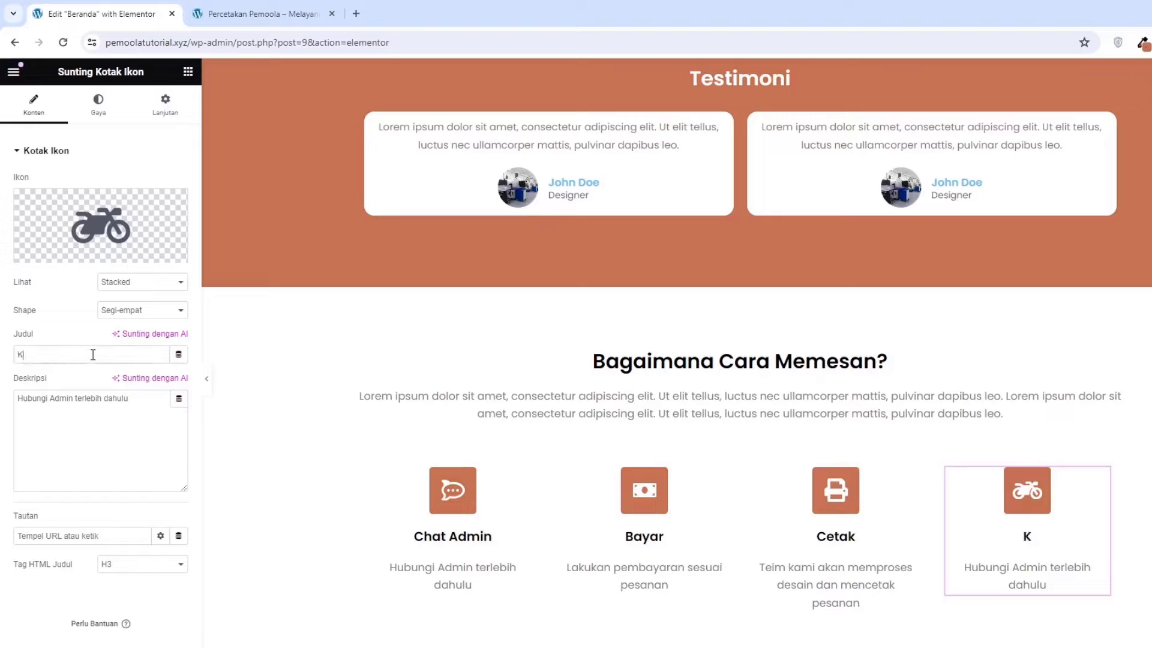
pyautogui.write('irim')
pyautogui.click(95, 417)
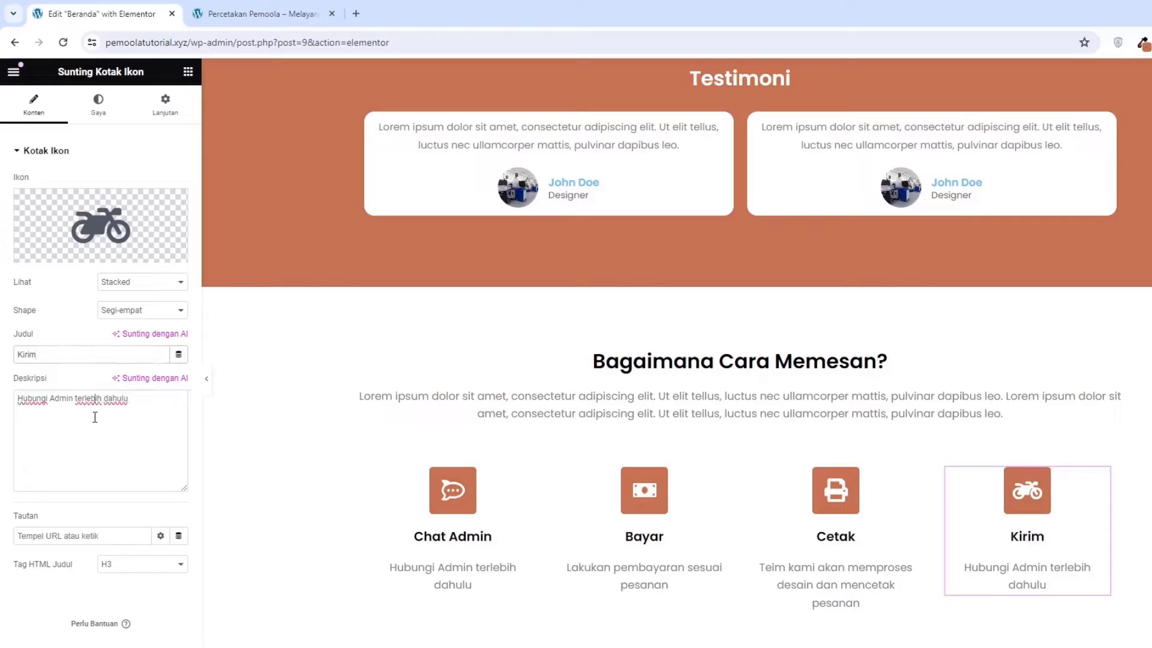
pyautogui.hotkey('ctrl', 'a')
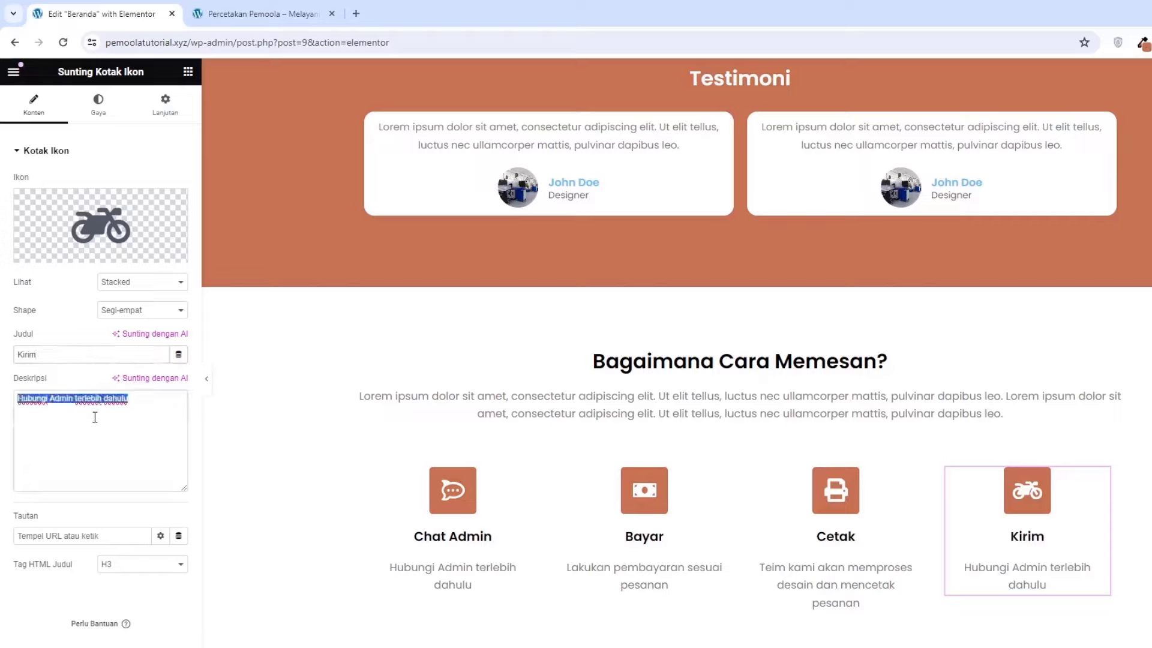
pyautogui.write('Se')
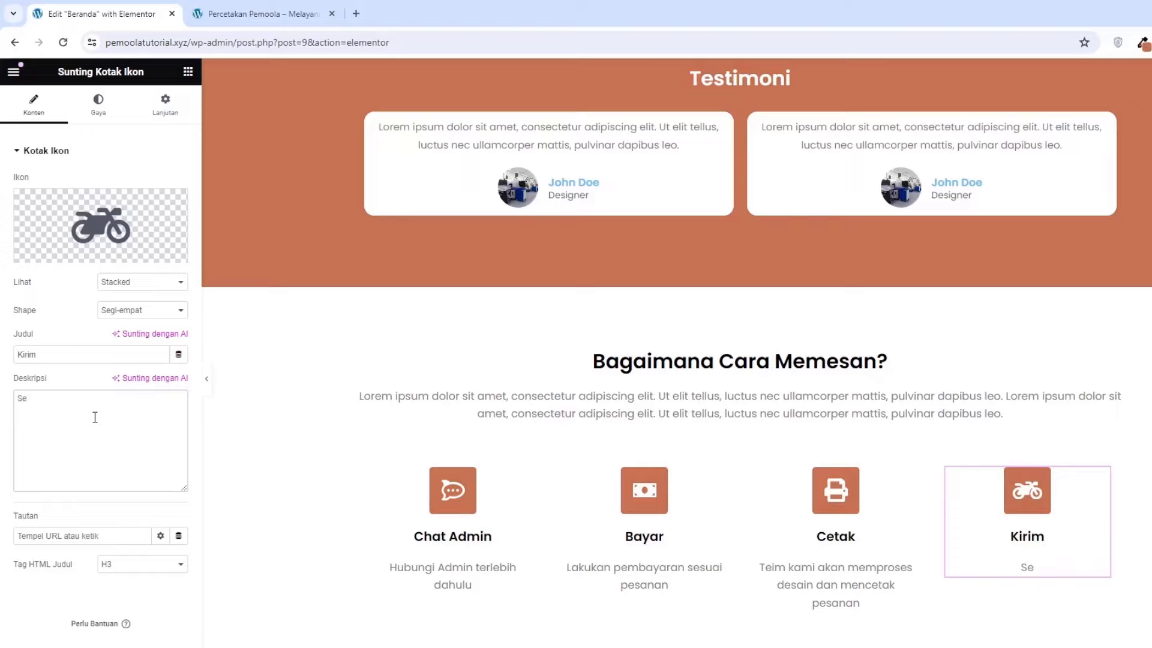
pyautogui.write('telah selesai')
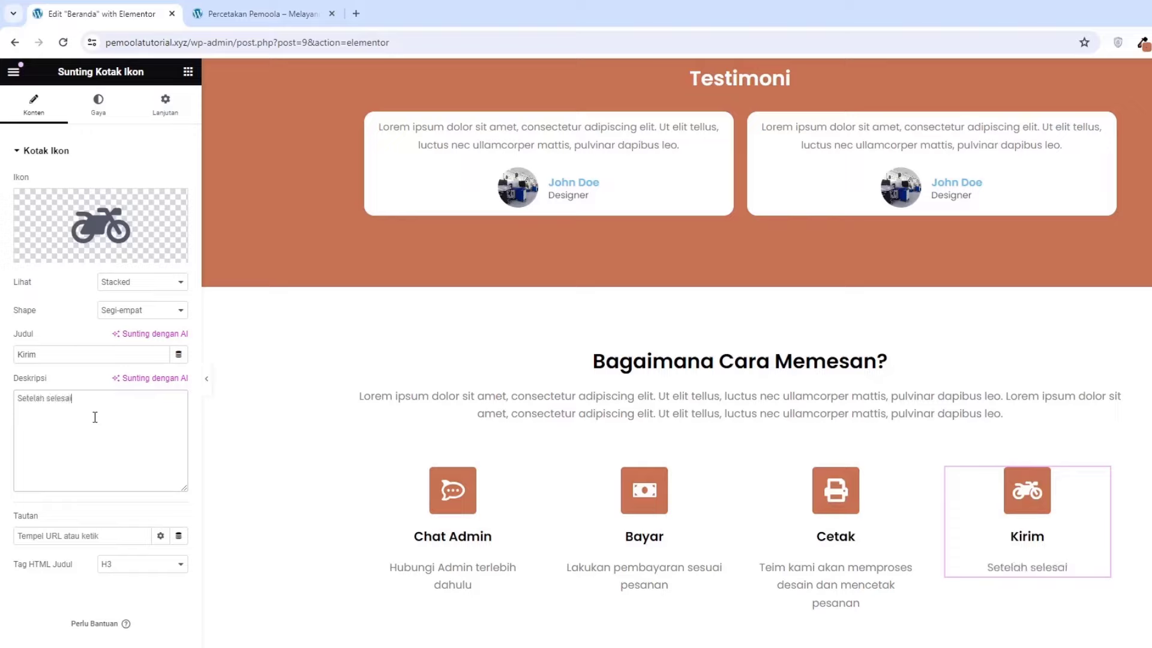
pyautogui.write(' di cet')
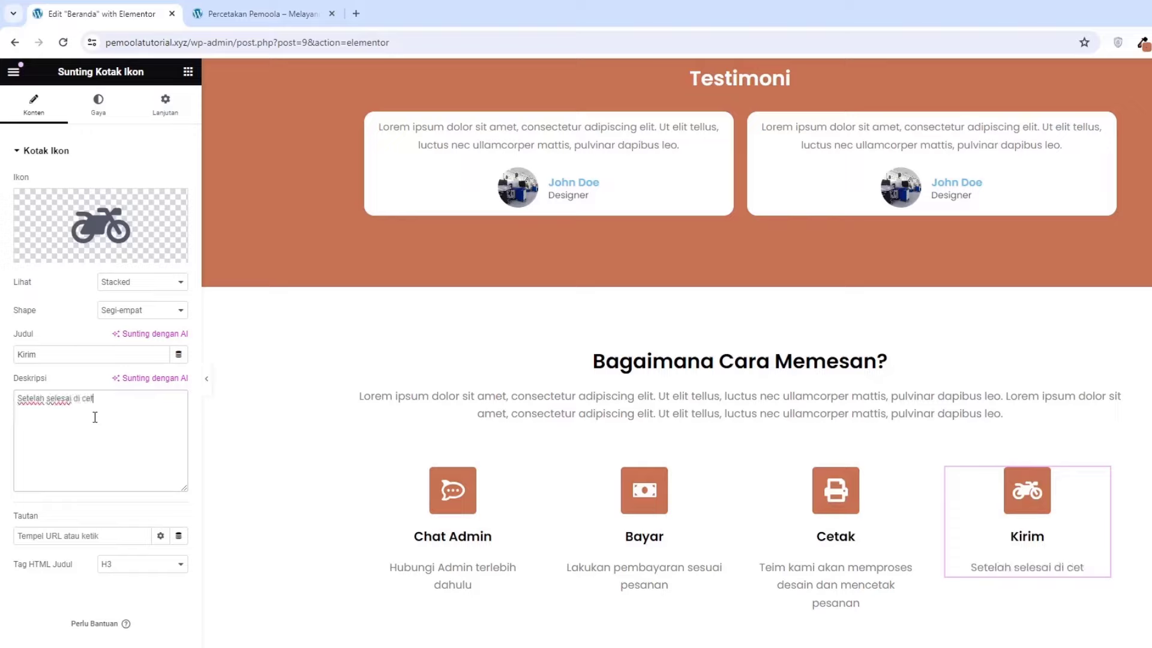
pyautogui.write('ak kami akan ')
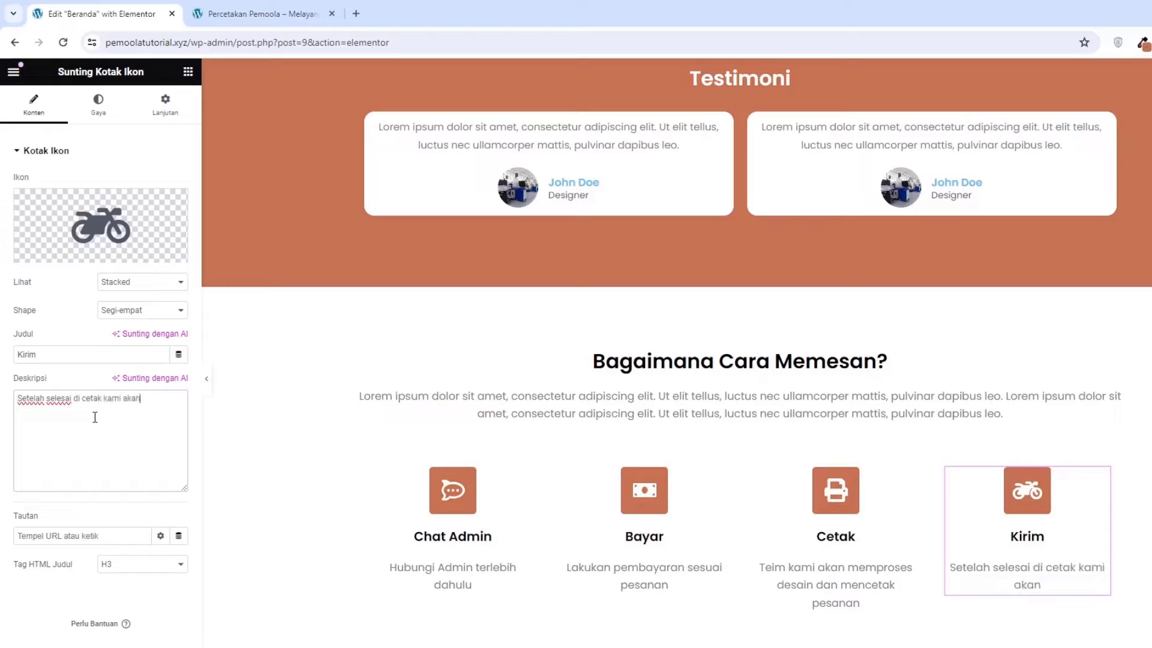
pyautogui.write('melakukan peng')
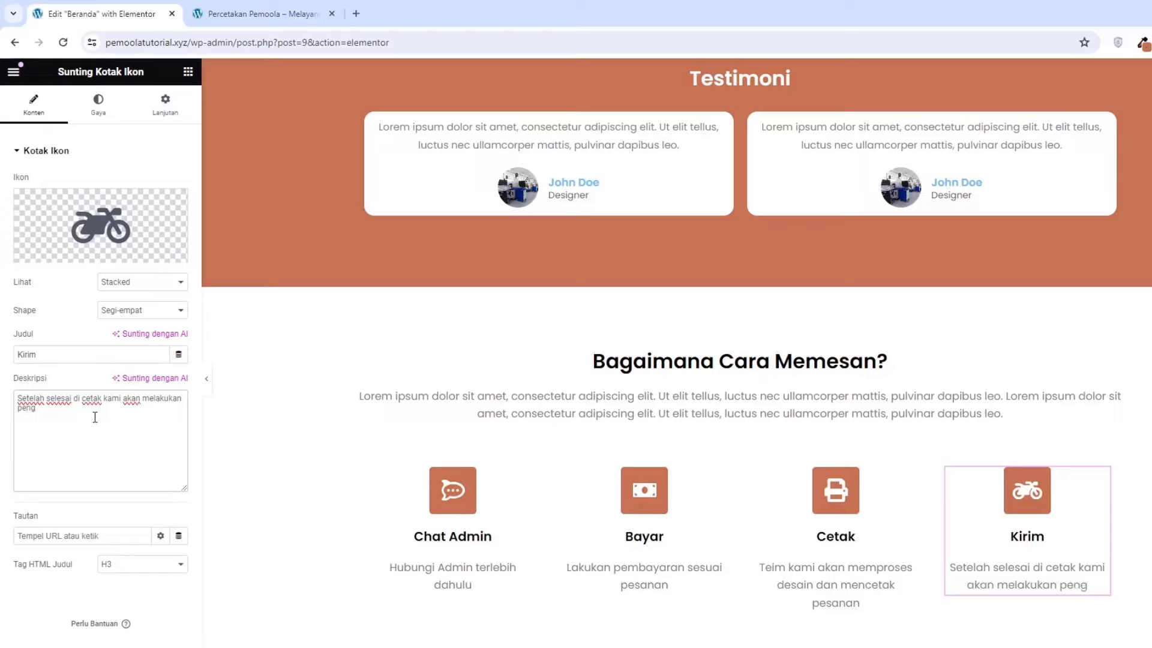
pyautogui.write('iriman pesanan')
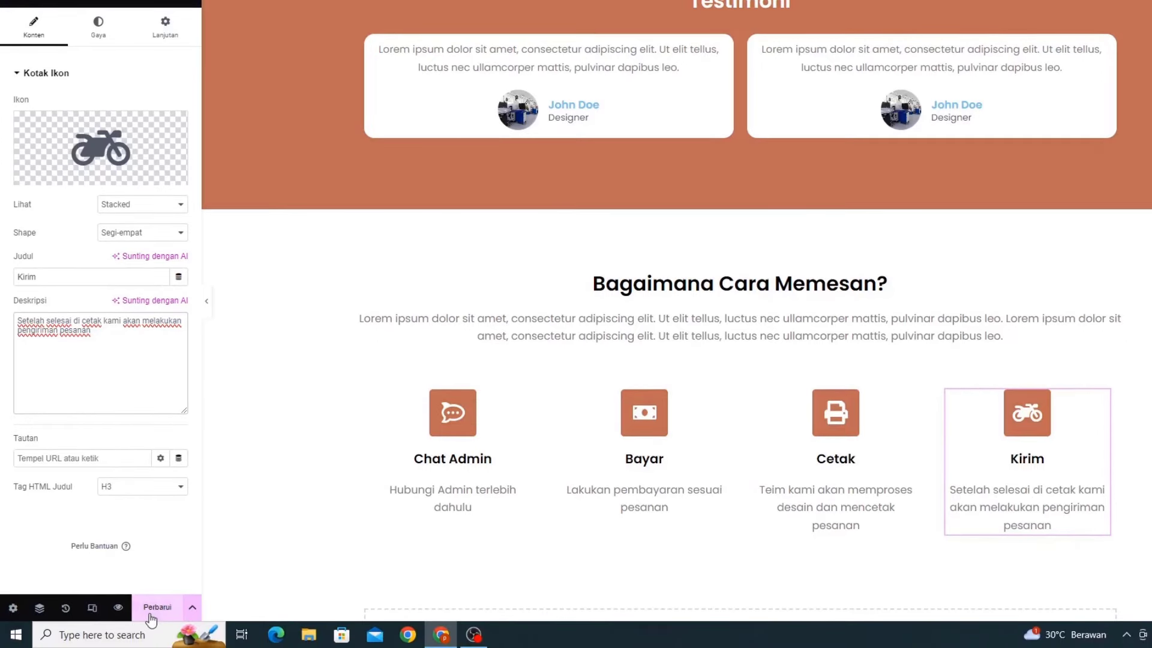
# Update the page, then give the four-step container an unlinked 7% bottom margin
pyautogui.click(151, 608)
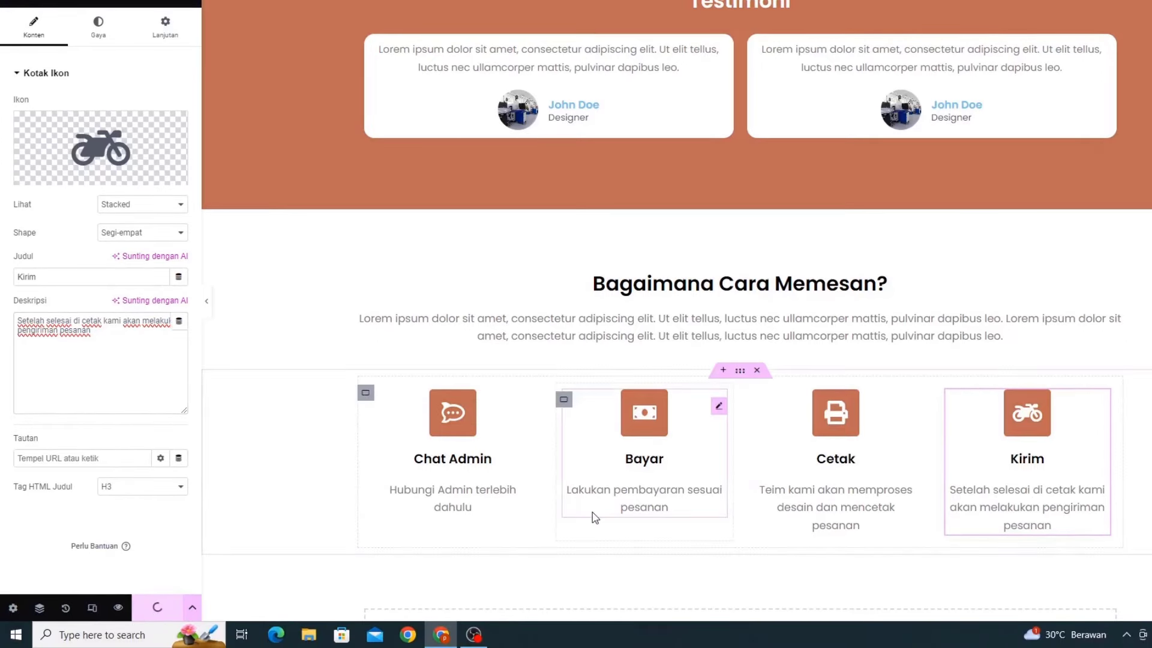
pyautogui.click(743, 373)
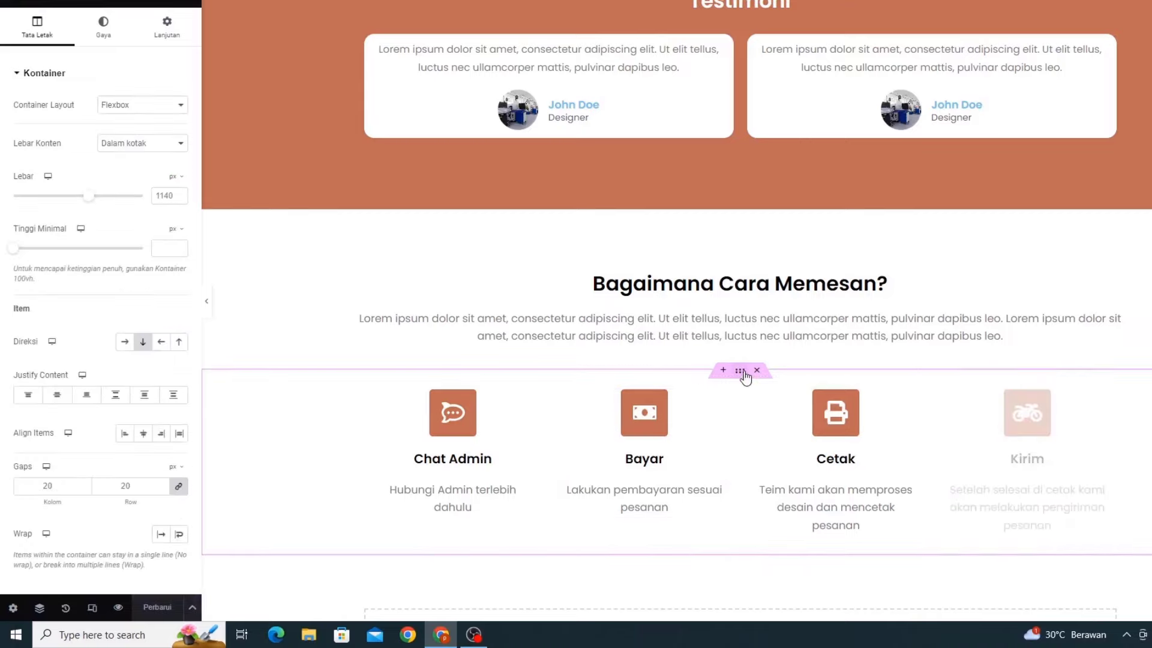
pyautogui.click(167, 38)
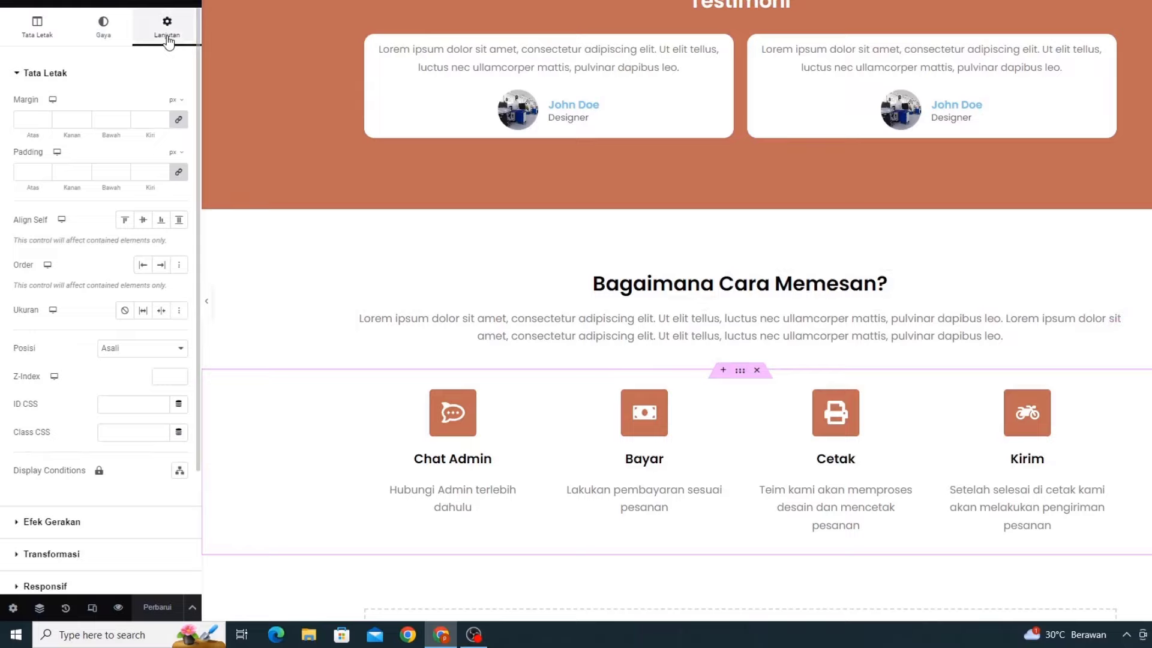
pyautogui.click(177, 123)
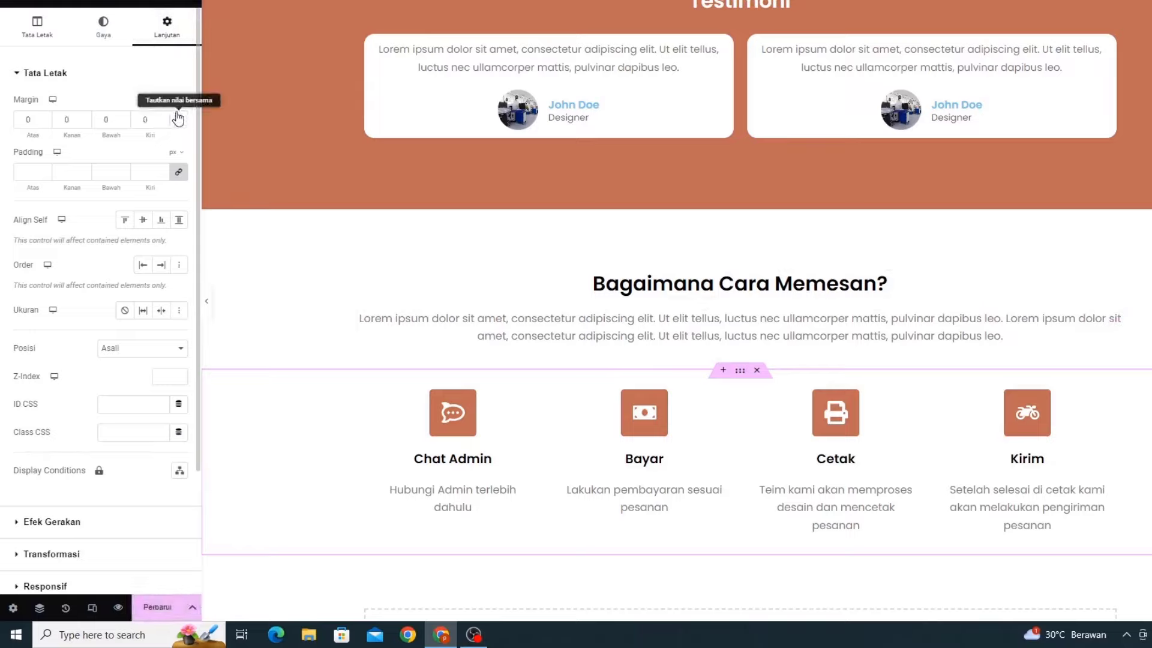
pyautogui.click(171, 122)
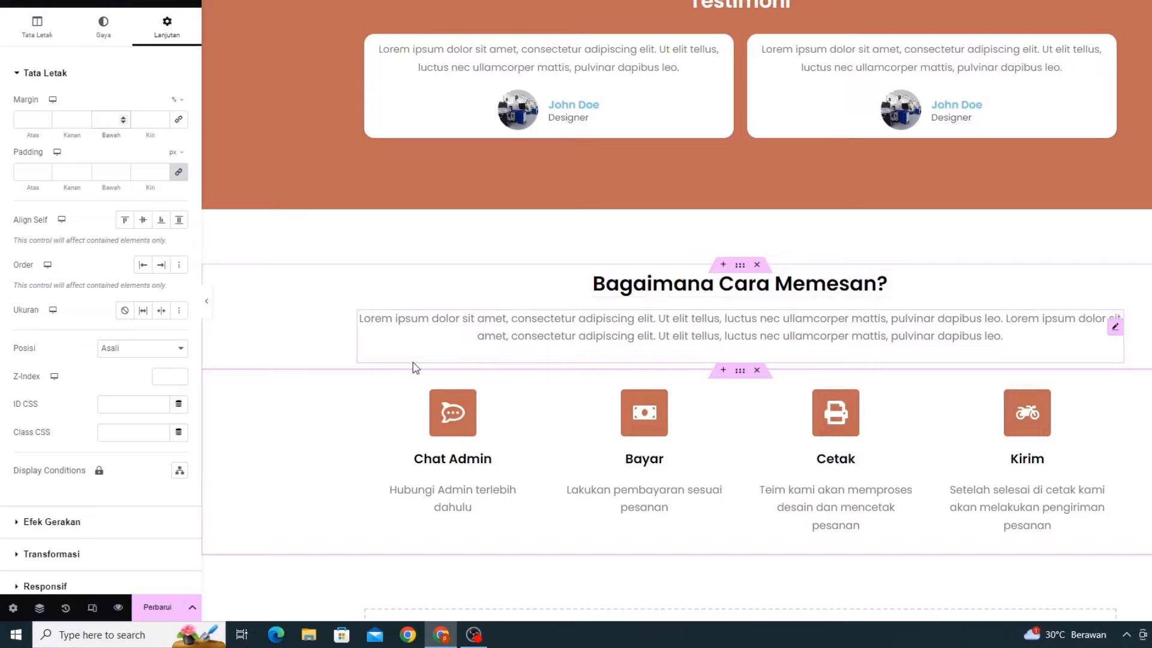
pyautogui.scroll(-4, 702, 404)
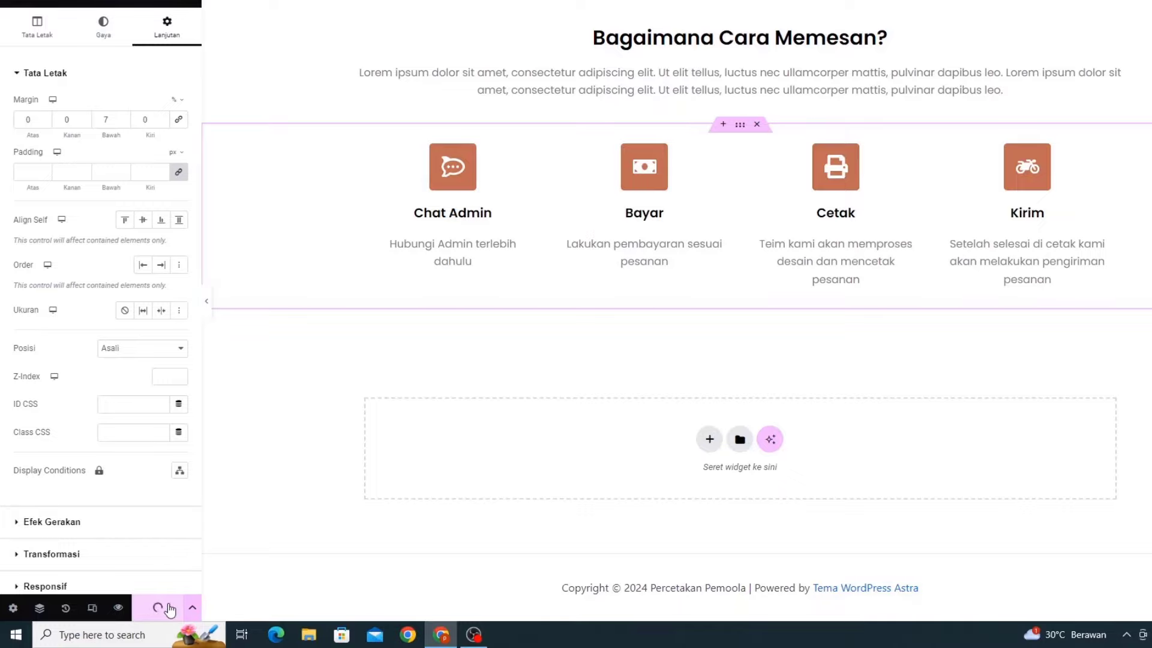
# Reload the live site and scroll to the 'Bagaimana Cara Memesan?' section to check its four steps
pyautogui.click(228, 12)
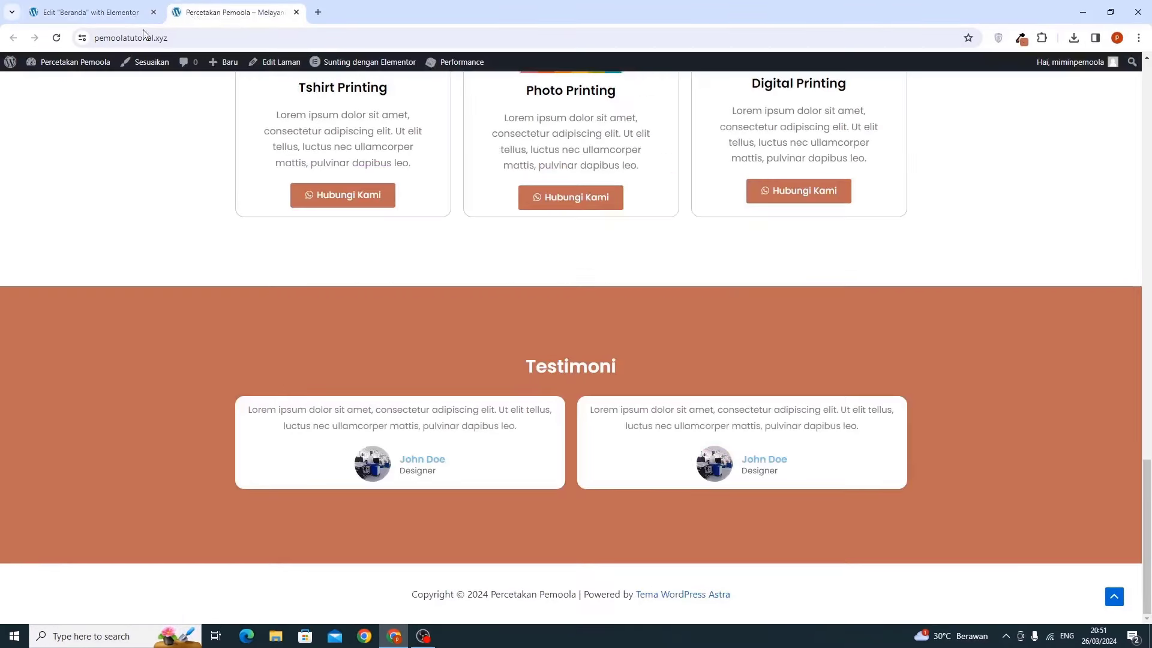
pyautogui.click(56, 40)
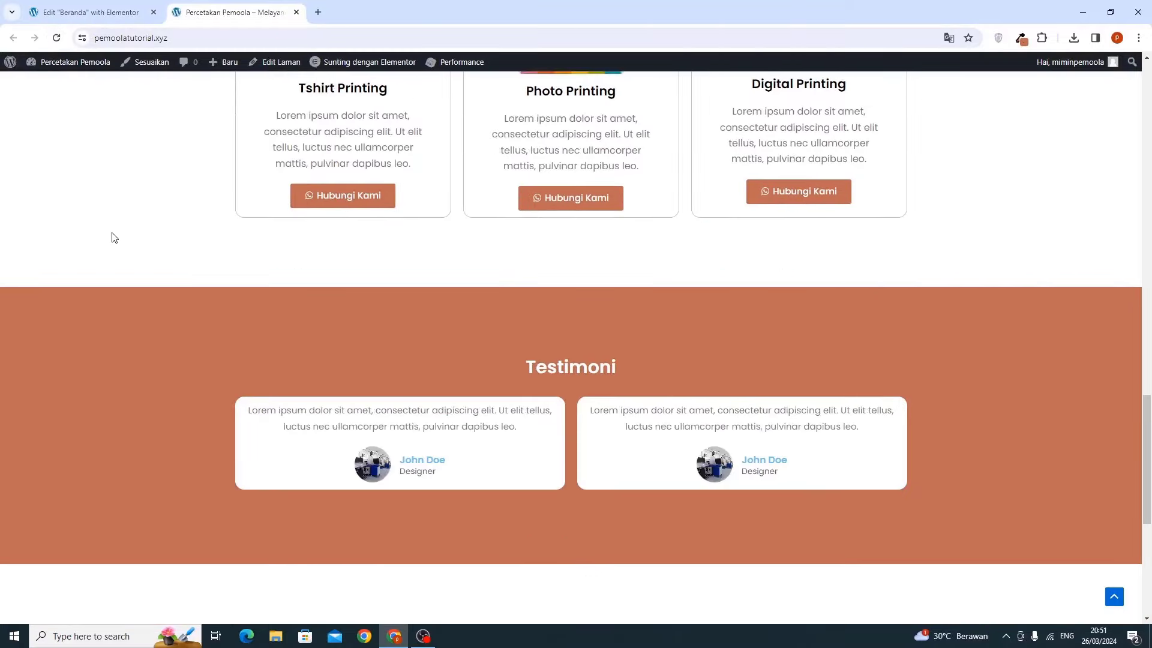
pyautogui.scroll(20, 557, 326)
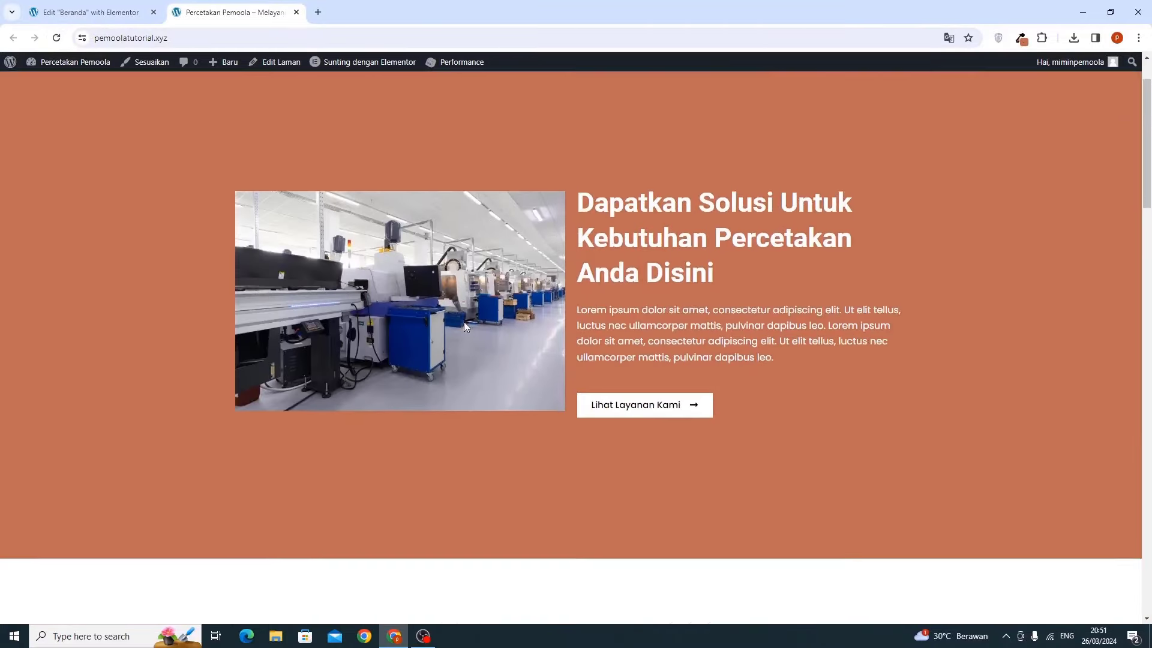
pyautogui.scroll(-18, 464, 322)
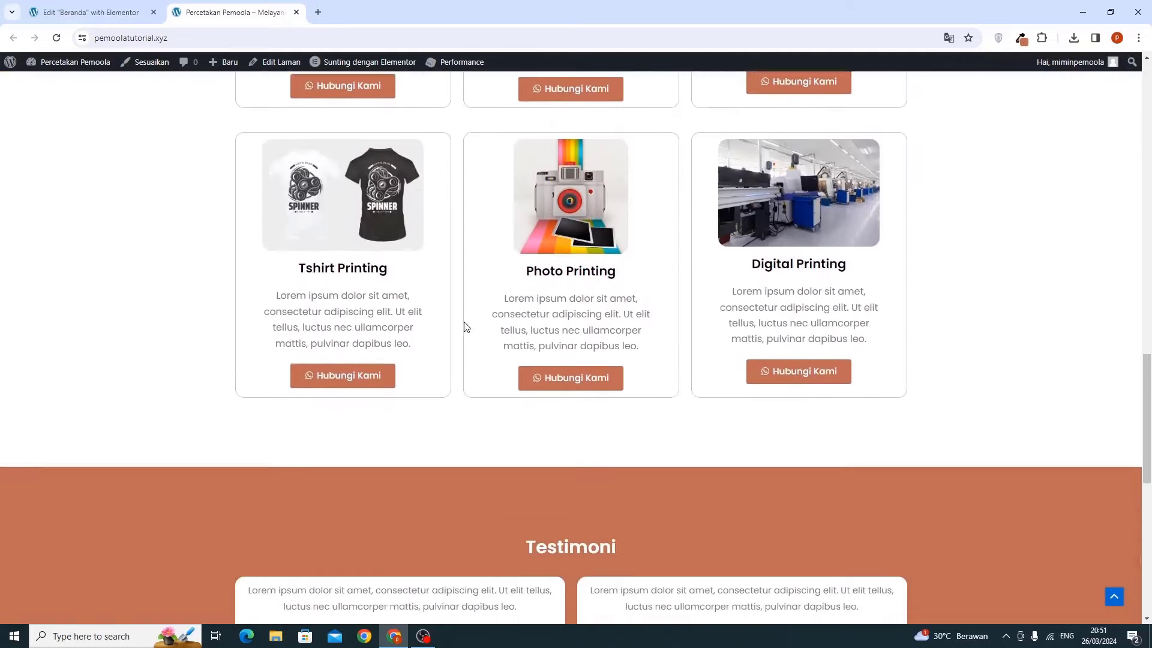
pyautogui.scroll(-10, 465, 327)
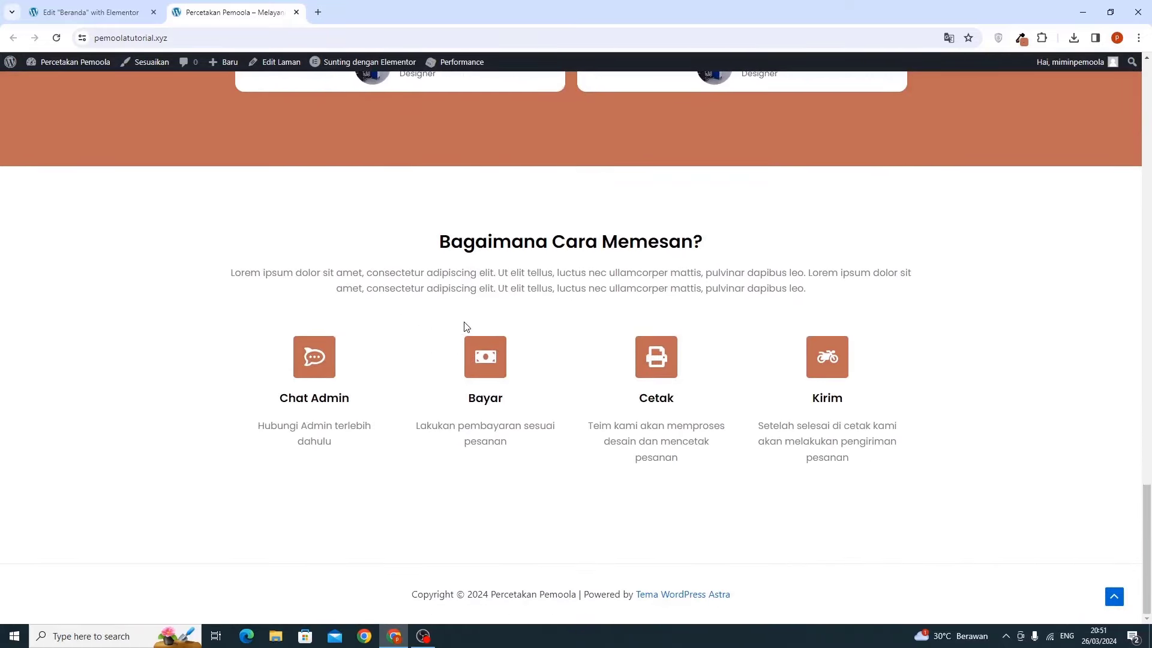
pyautogui.scroll(12, 466, 326)
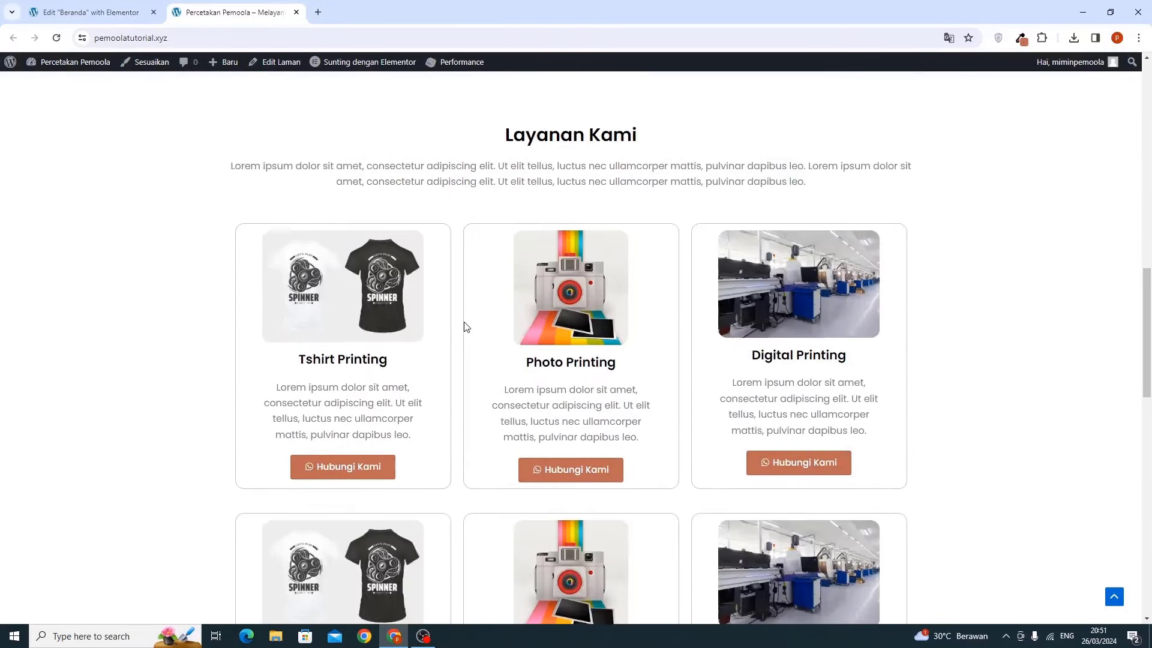
pyautogui.scroll(-11, 467, 327)
pyautogui.scroll(8, 466, 326)
pyautogui.scroll(3, 465, 326)
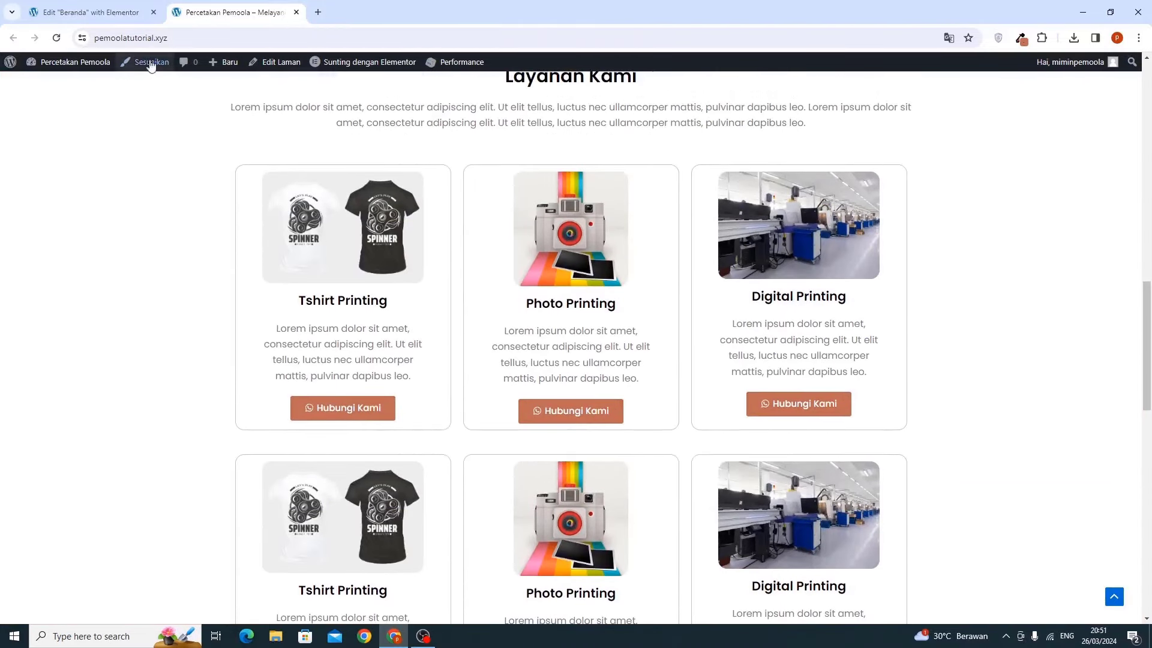
# Save the Layanan Kami container as the template 'layanan 1'
pyautogui.click(111, 18)
pyautogui.scroll(5, 434, 367)
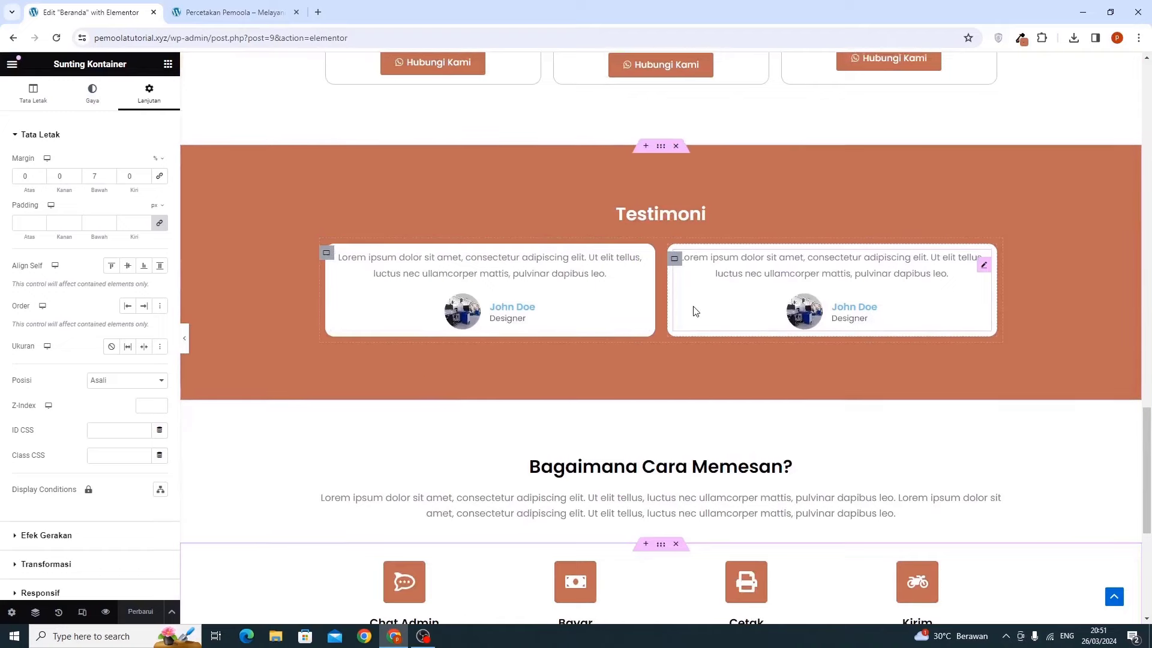
pyautogui.scroll(10, 693, 310)
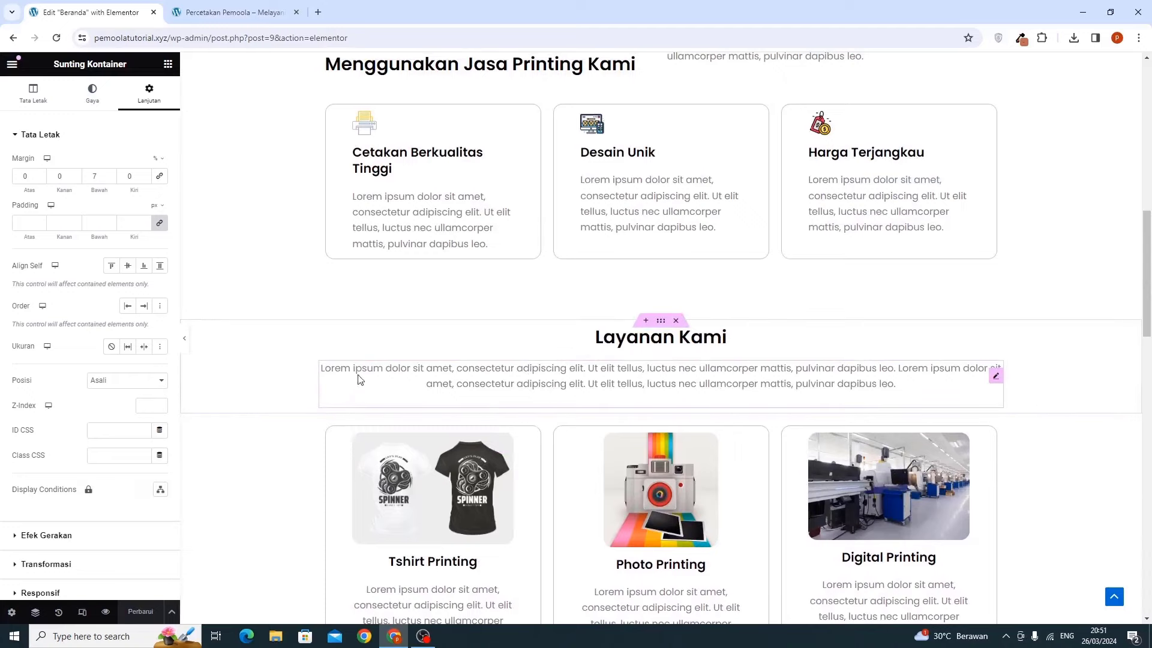
pyautogui.scroll(-4, 497, 394)
pyautogui.scroll(4, 497, 360)
pyautogui.scroll(-1, 600, 300)
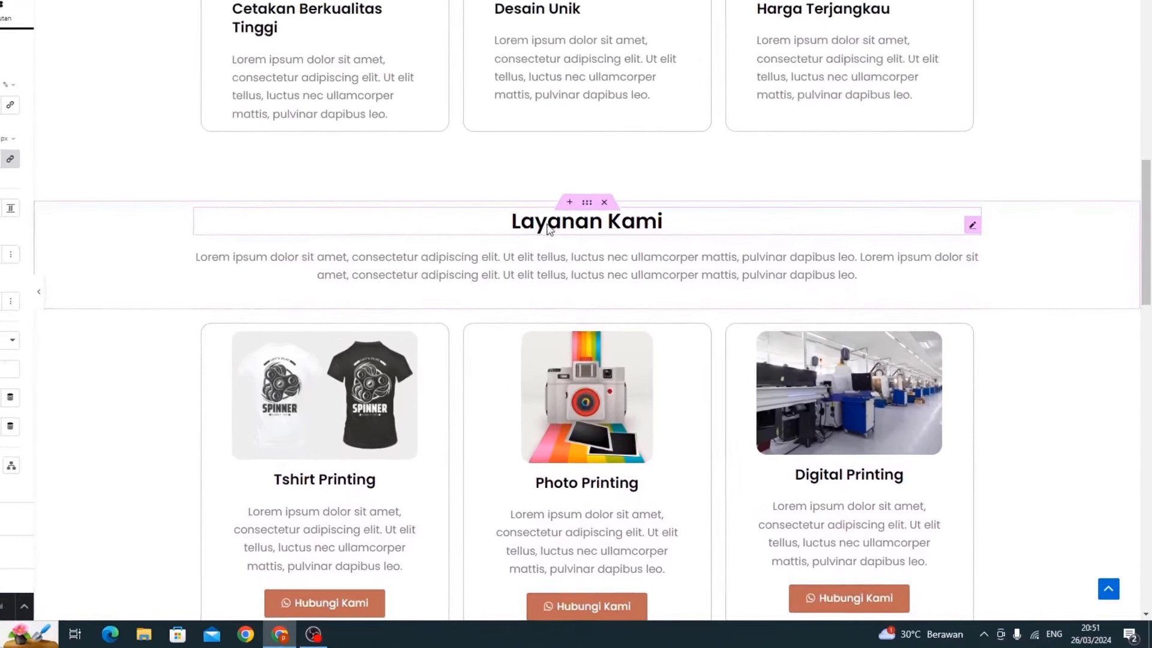
pyautogui.rightClick(565, 187)
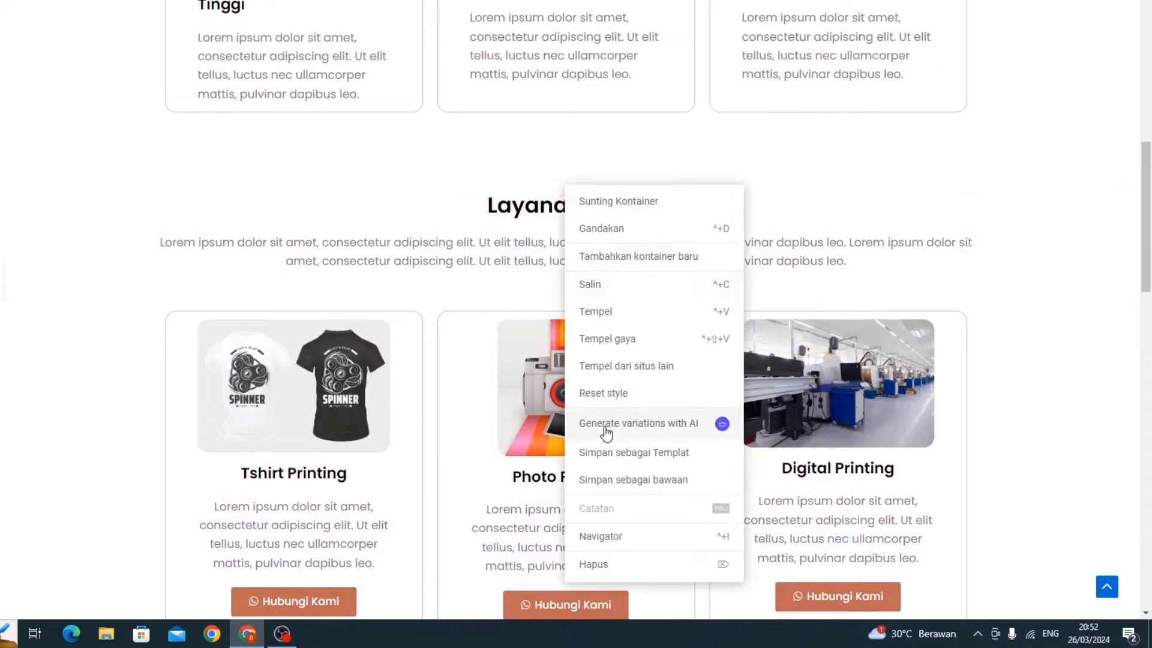
pyautogui.click(624, 450)
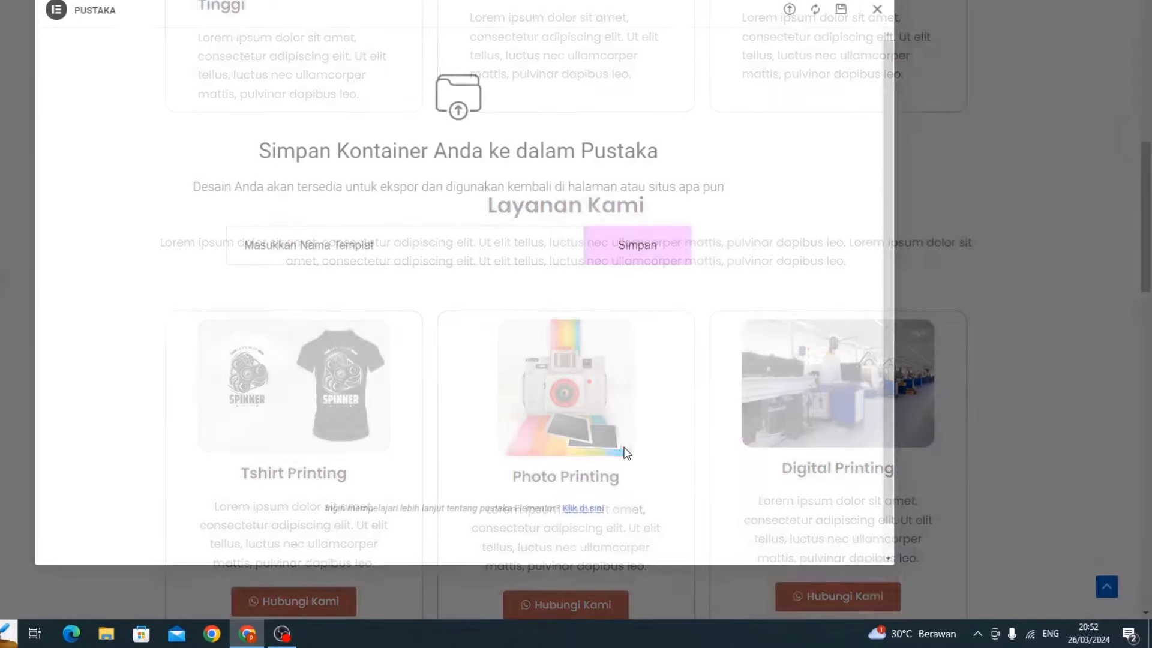
pyautogui.write('I')
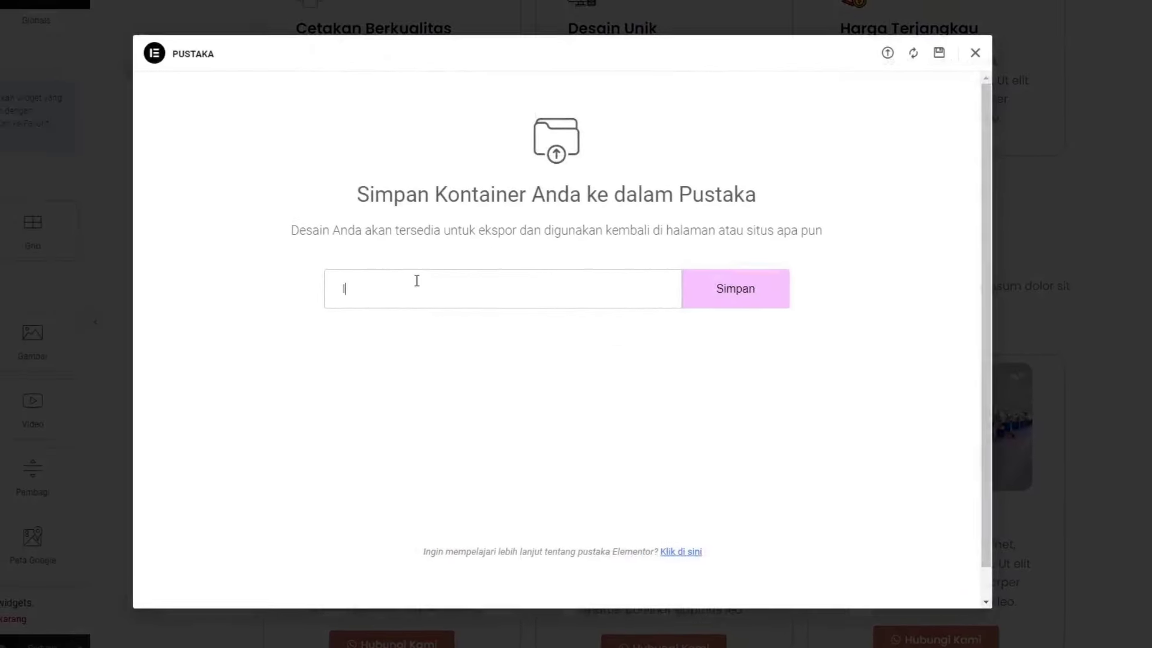
pyautogui.write('ayanan 1')
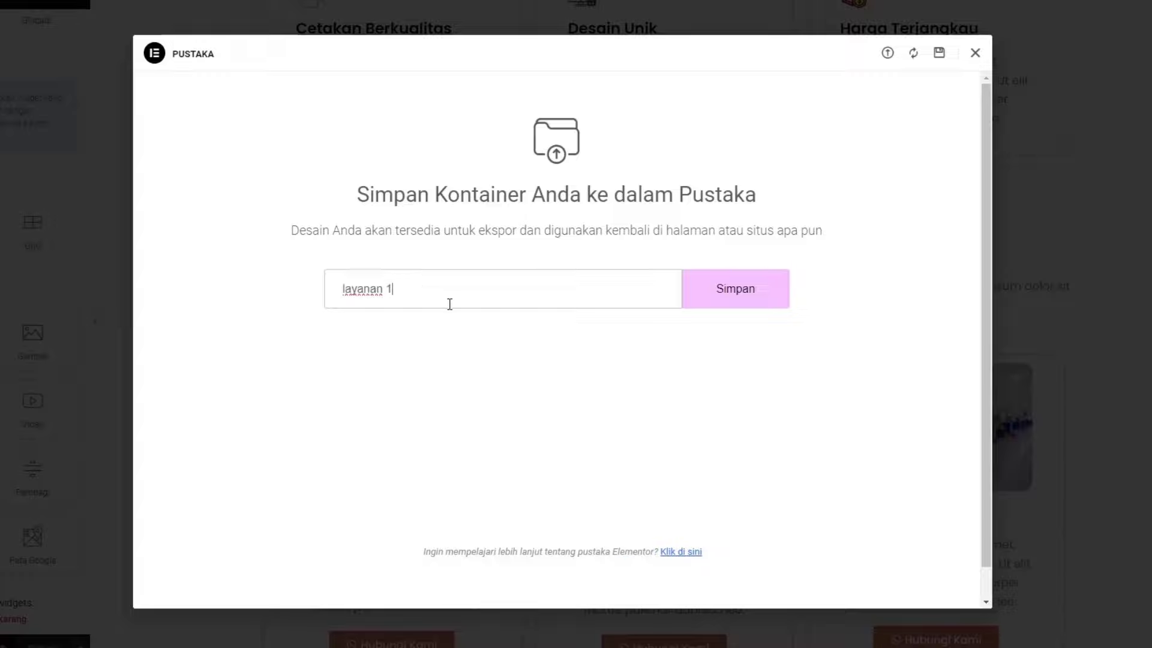
pyautogui.click(694, 304)
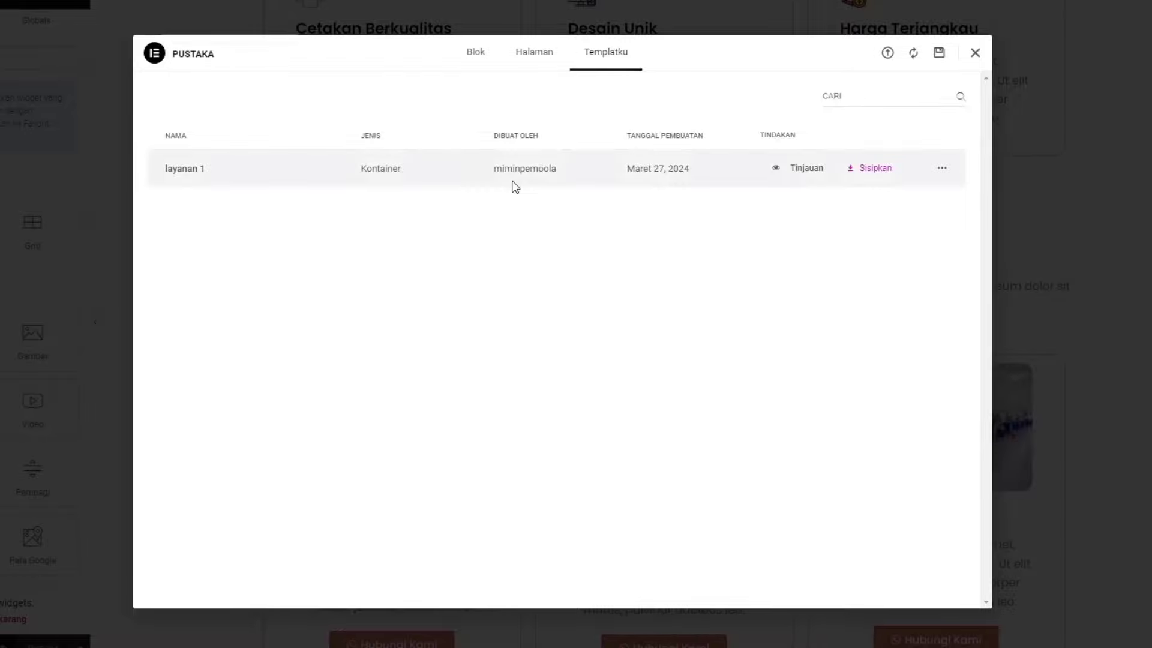
pyautogui.click(975, 54)
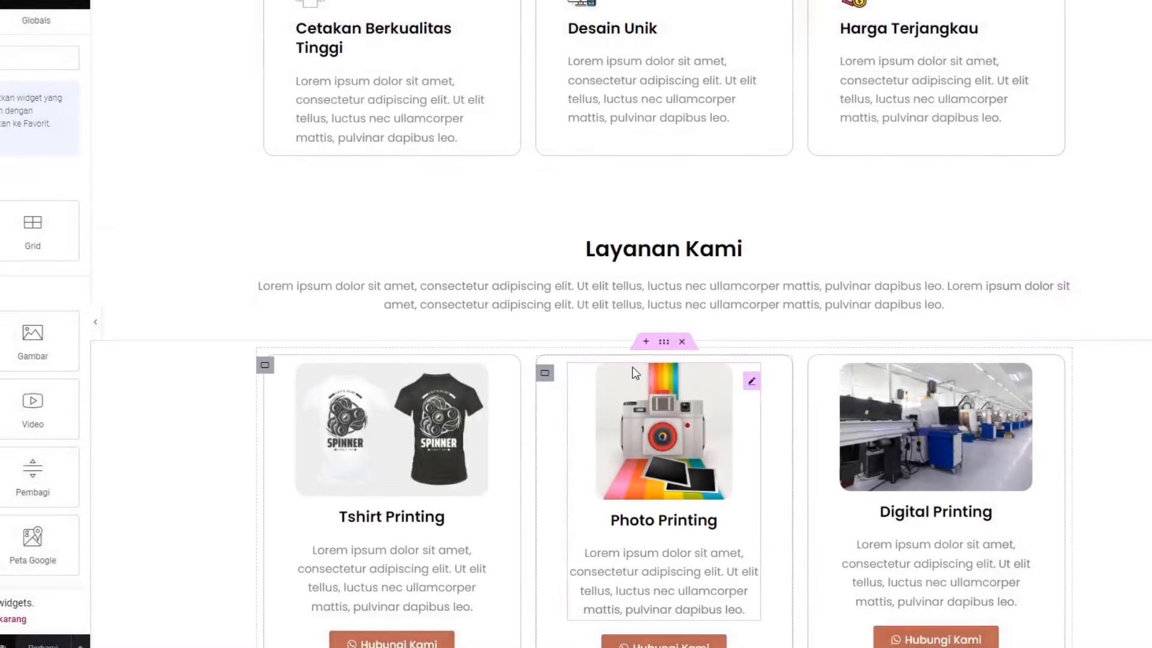
# Save the service cards container as the template 'layanan 2' and close the library
pyautogui.rightClick(667, 346)
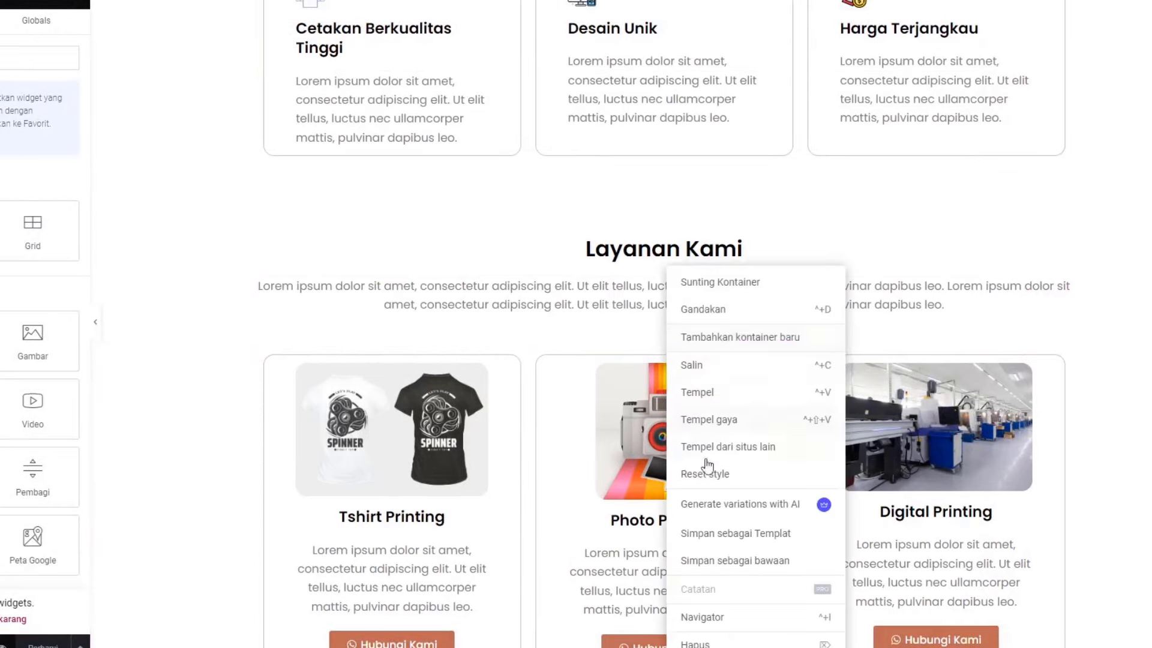
pyautogui.click(723, 534)
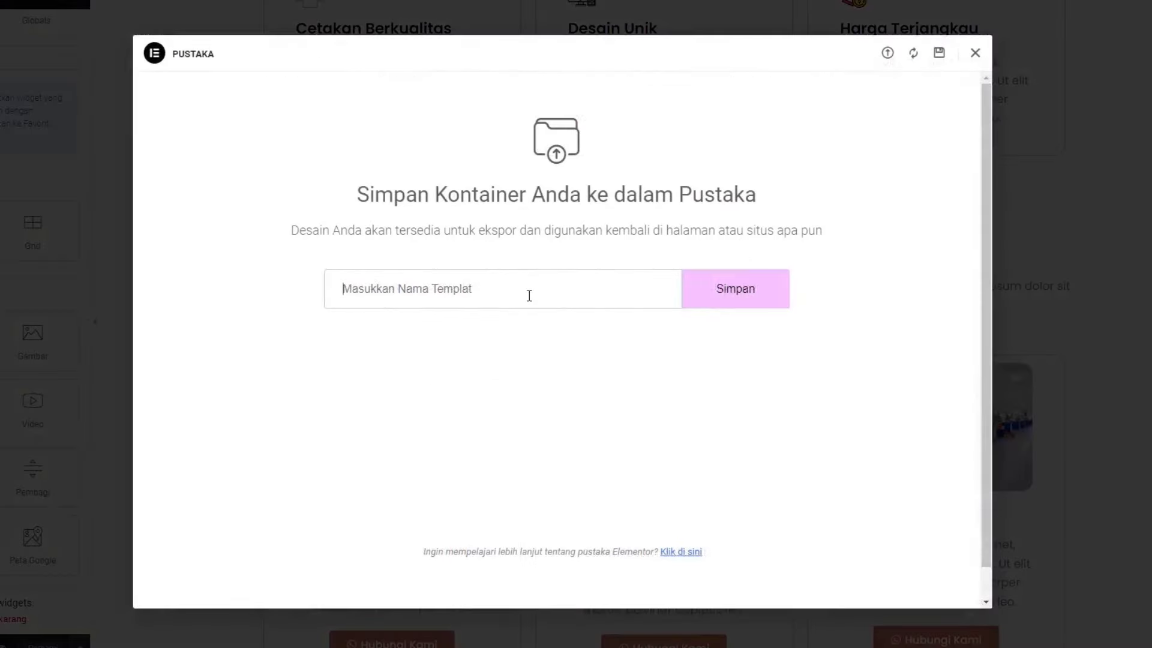
pyautogui.write('layanan 2')
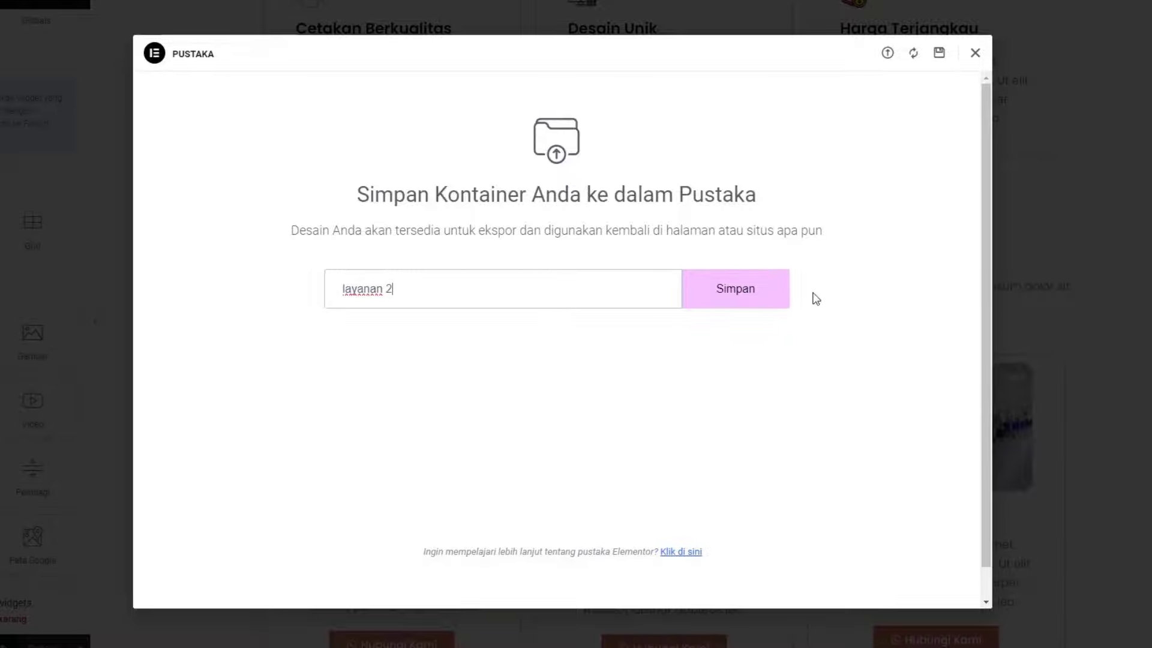
pyautogui.click(745, 295)
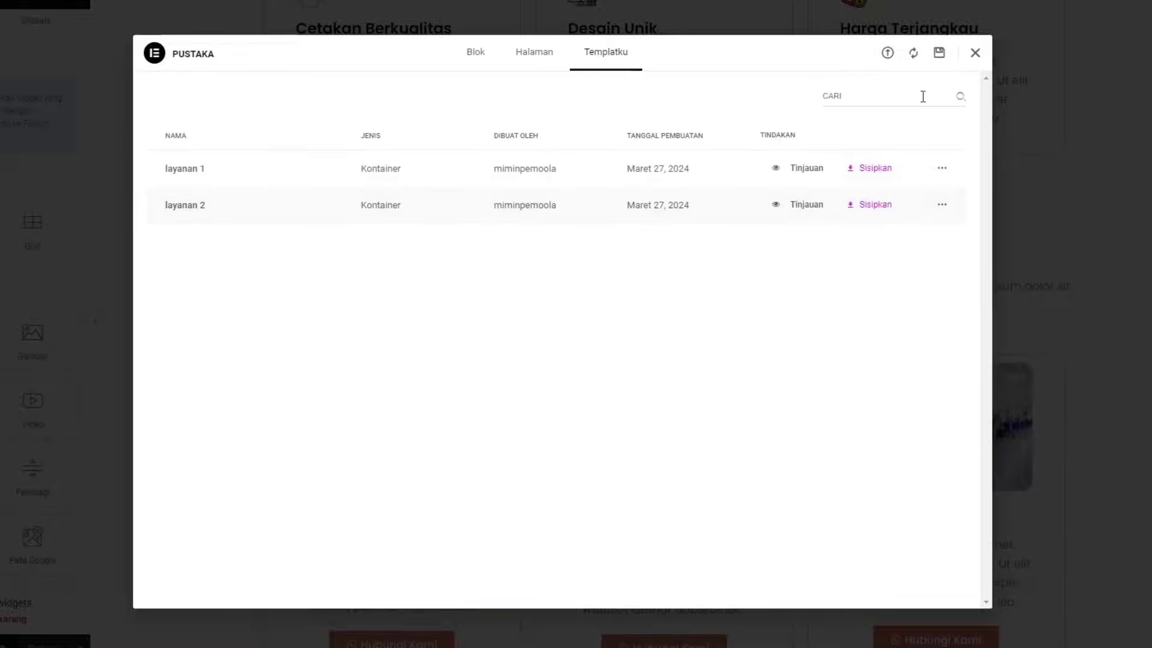
pyautogui.click(975, 54)
# Close the Elementor editor tab, returning to the live homepage
pyautogui.scroll(8, 564, 327)
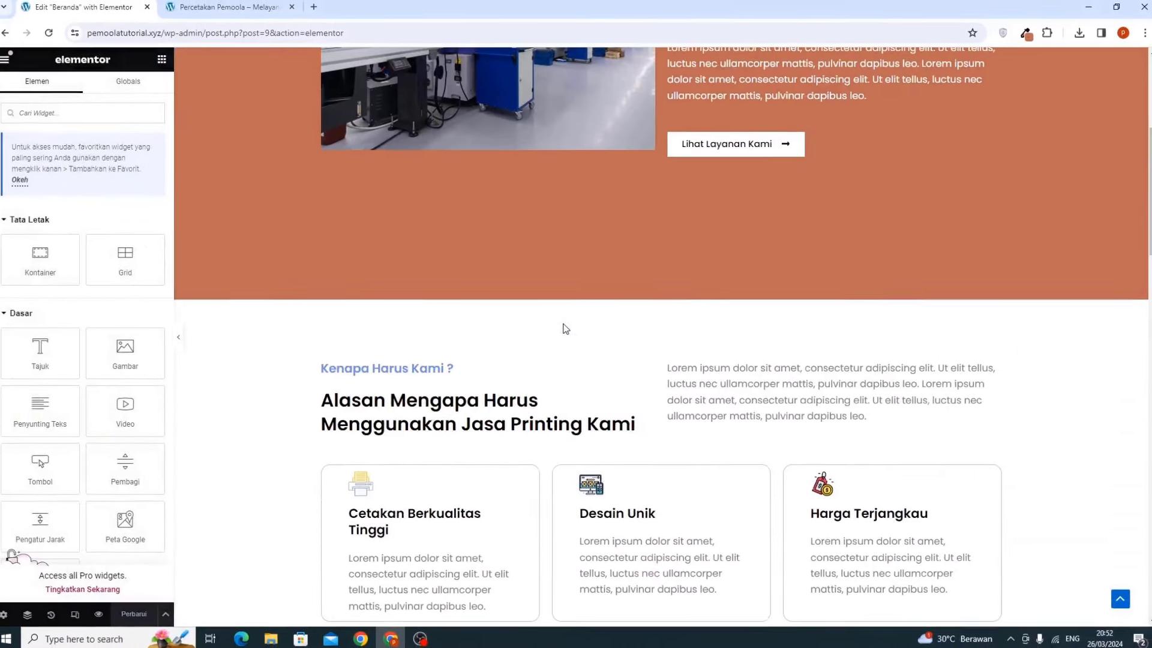
pyautogui.scroll(-10, 564, 325)
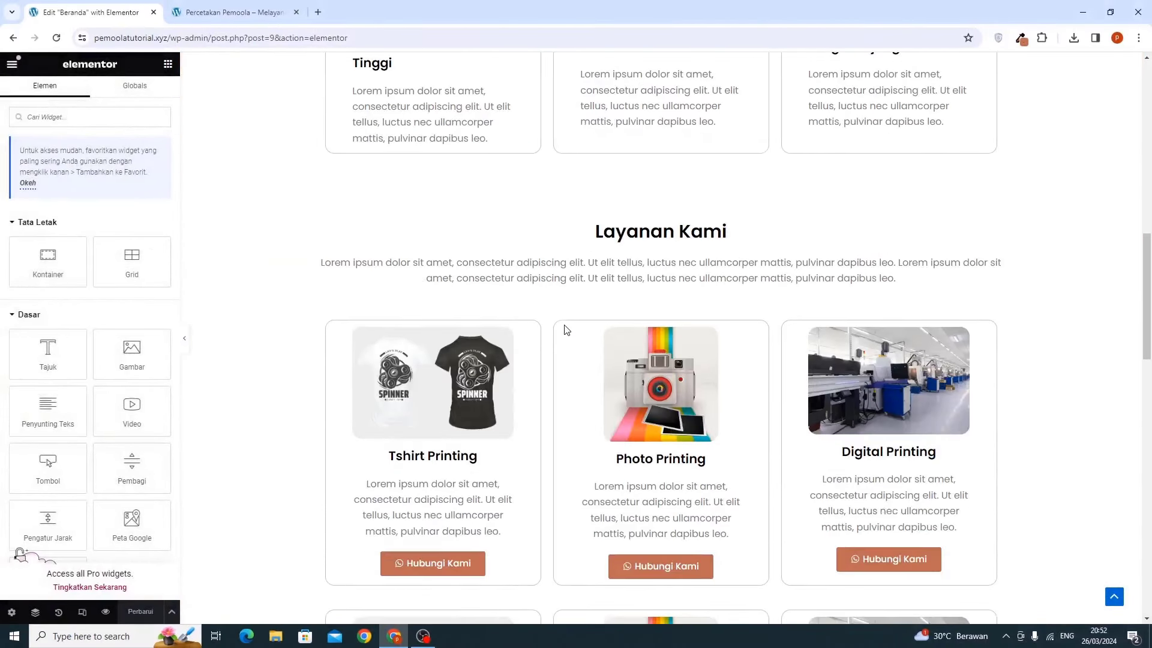
pyautogui.scroll(-6, 564, 329)
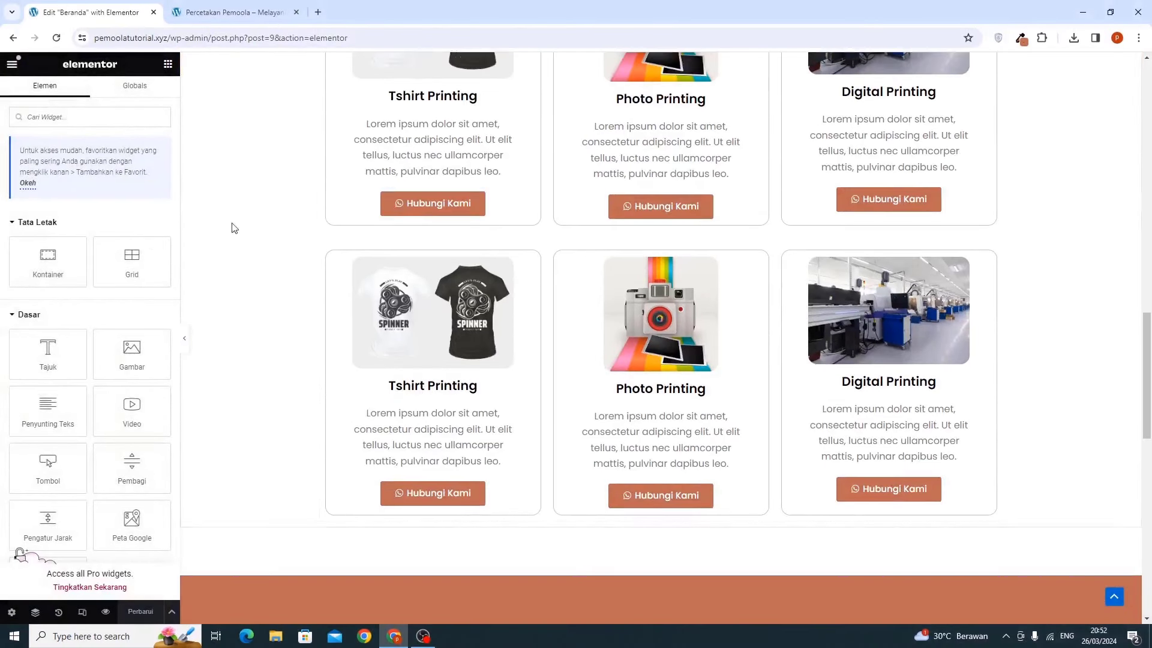
pyautogui.click(154, 12)
pyautogui.scroll(9, 288, 214)
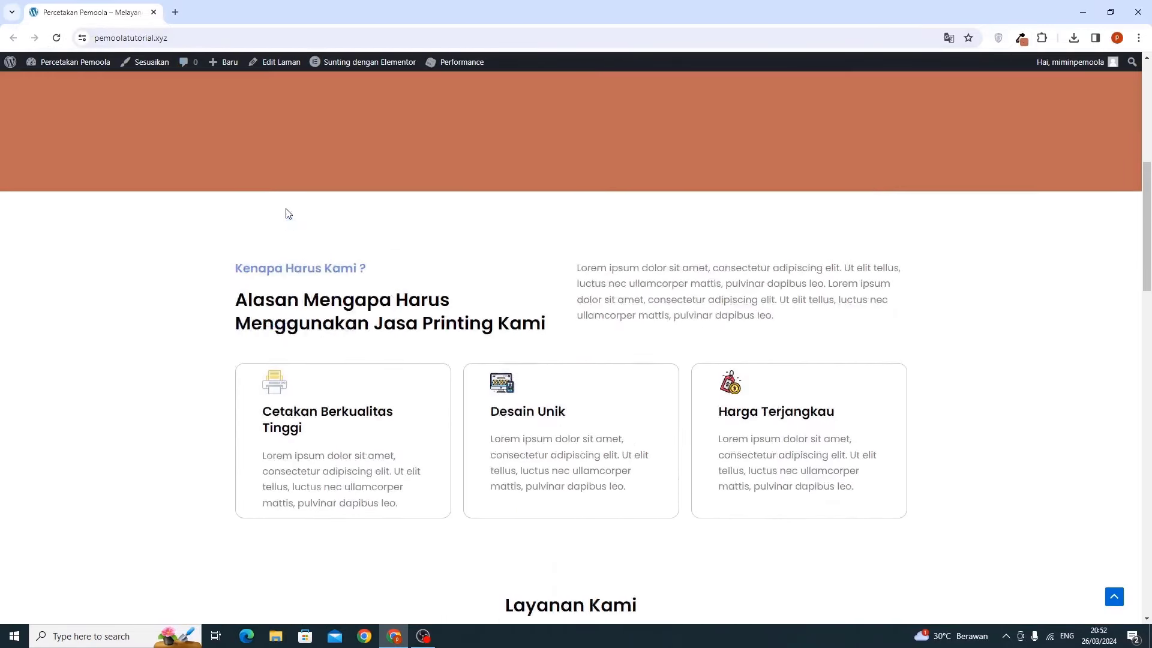
pyautogui.scroll(8, 285, 214)
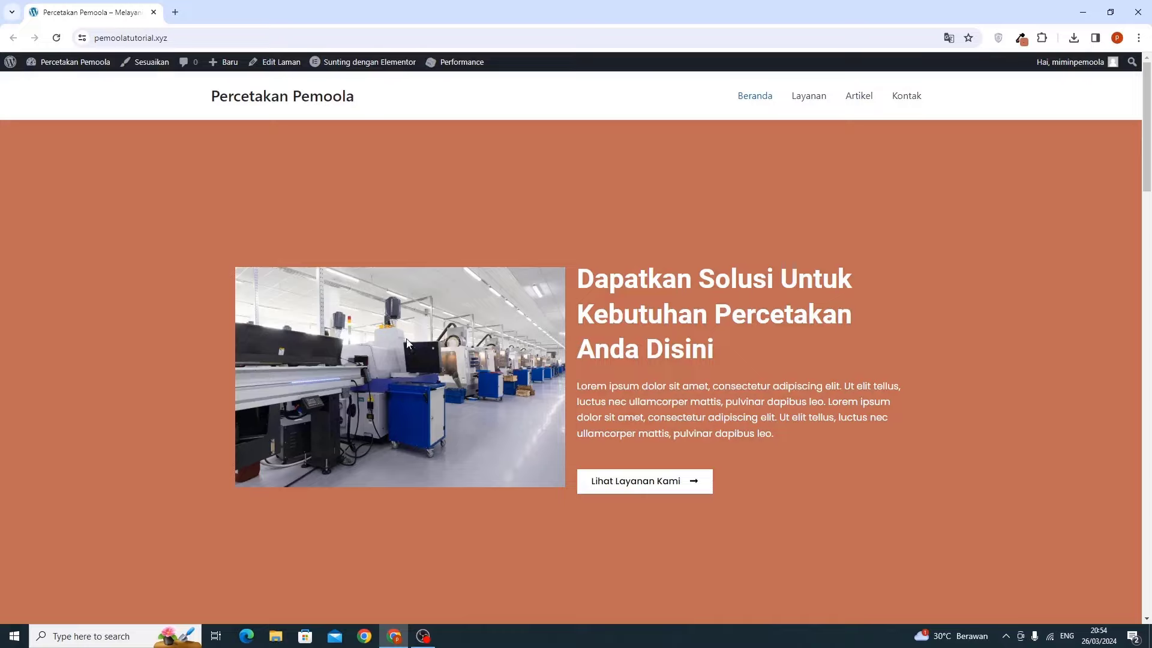
# Open the Dasbor in a new tab and move that tab to first position
pyautogui.moveTo(66, 62)
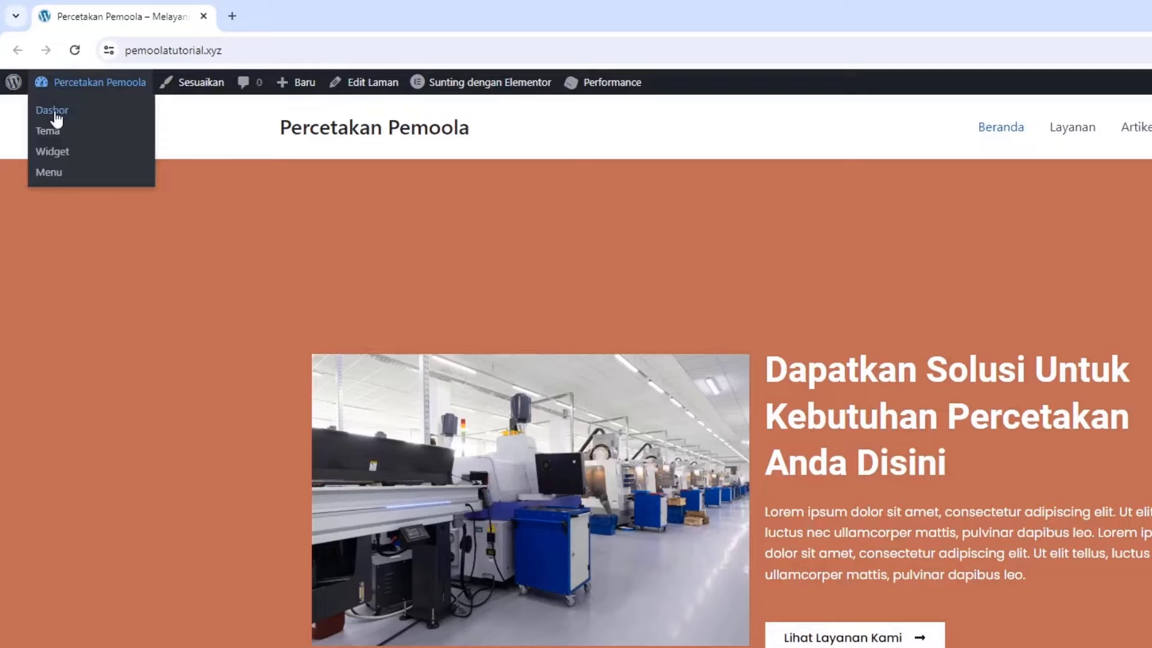
pyautogui.rightClick(57, 118)
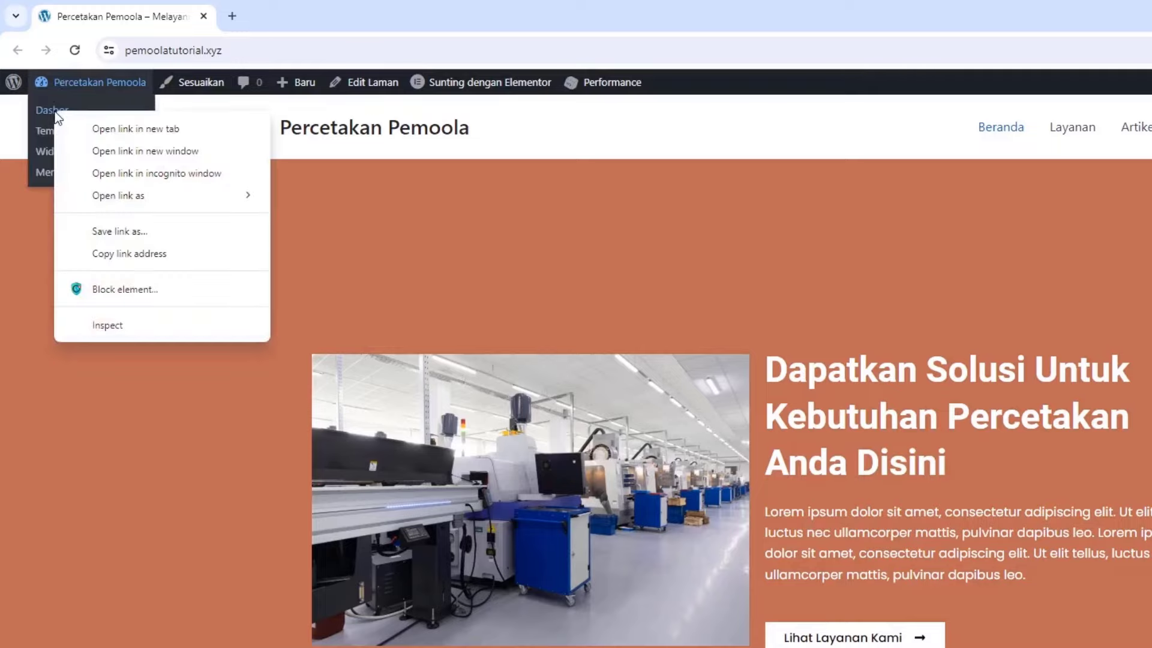
pyautogui.click(99, 127)
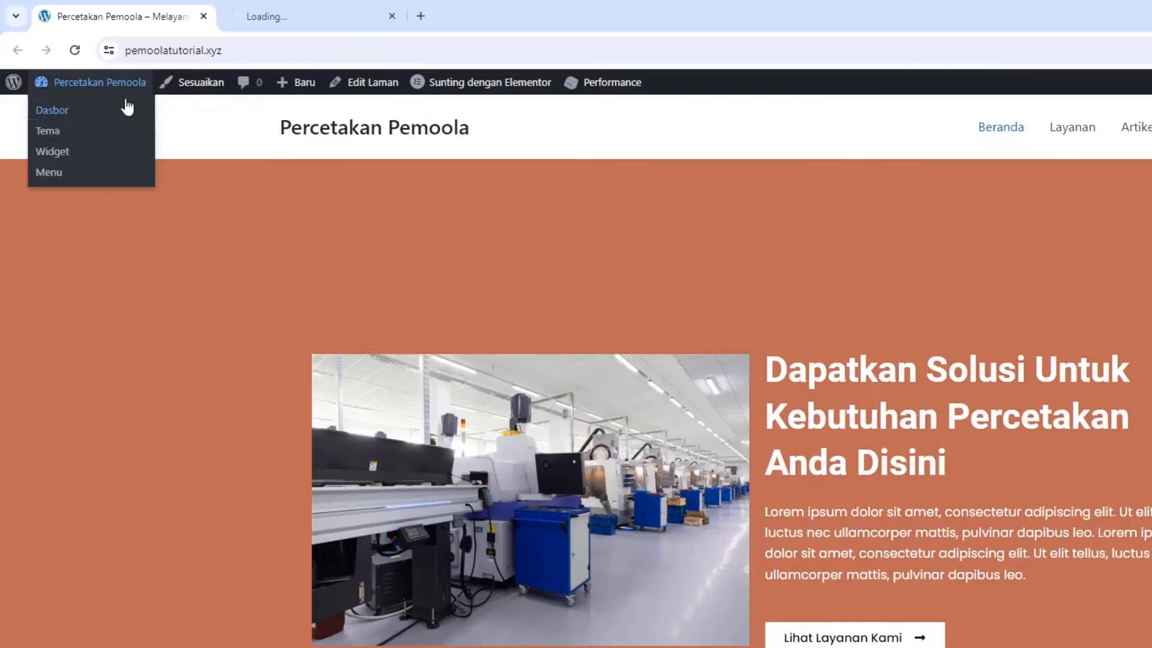
pyautogui.click(249, 15)
pyautogui.moveTo(249, 15); pyautogui.dragTo(116, 12)
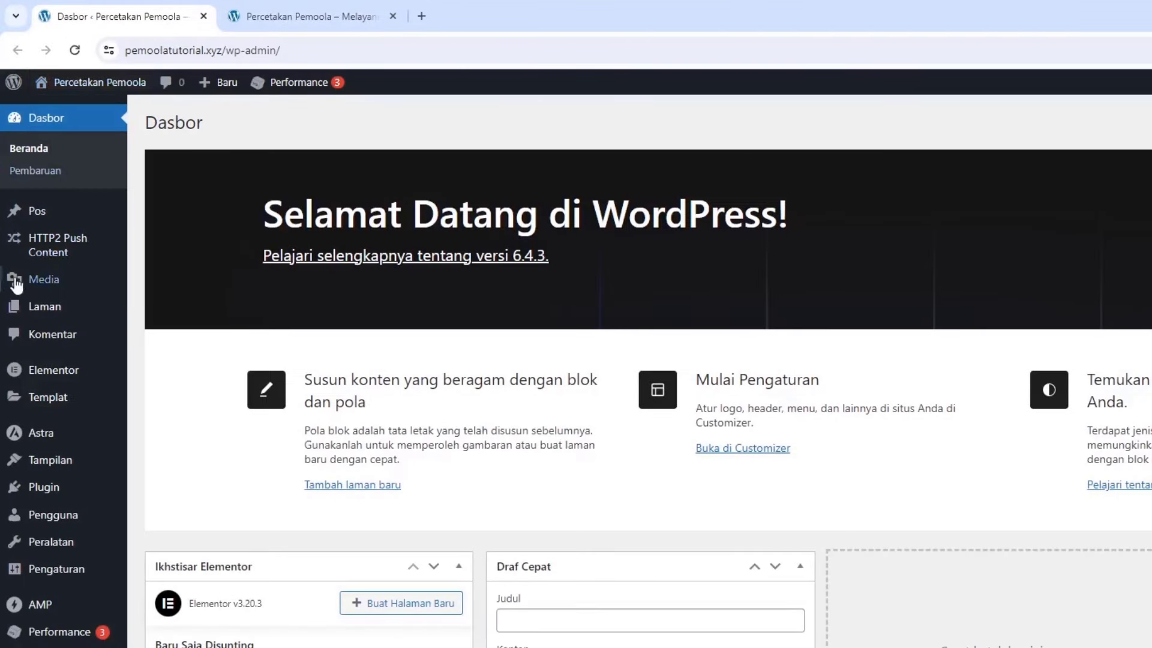
pyautogui.moveTo(45, 319)
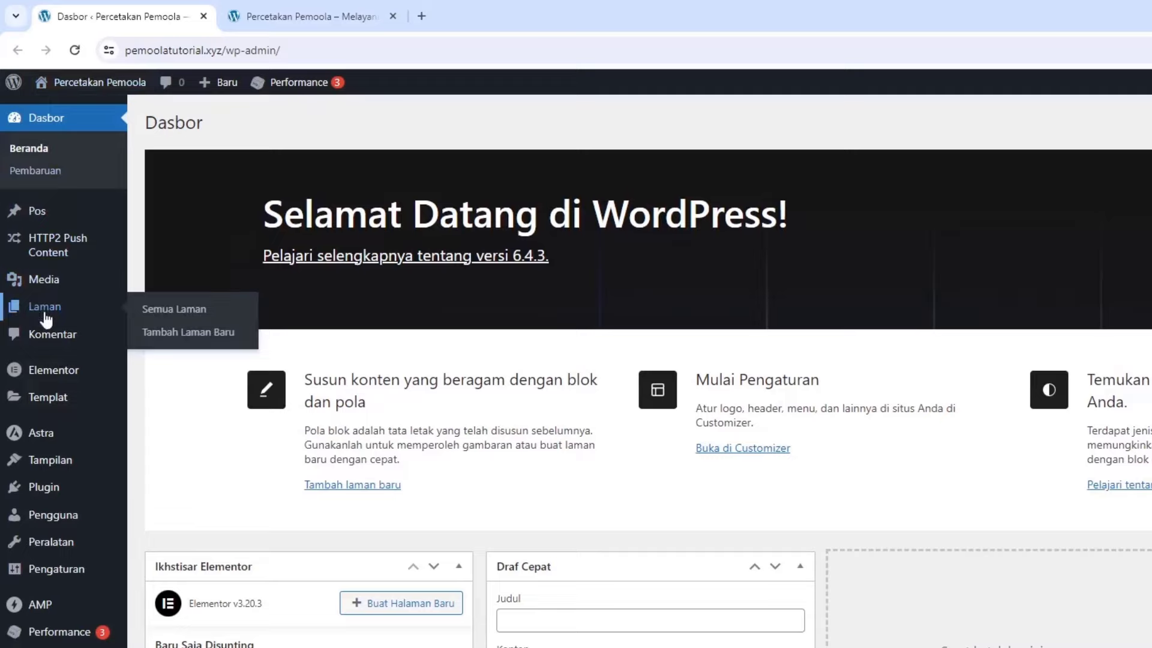
# From Semua Laman, edit the Layanan page and open it with Elementor
pyautogui.click(174, 313)
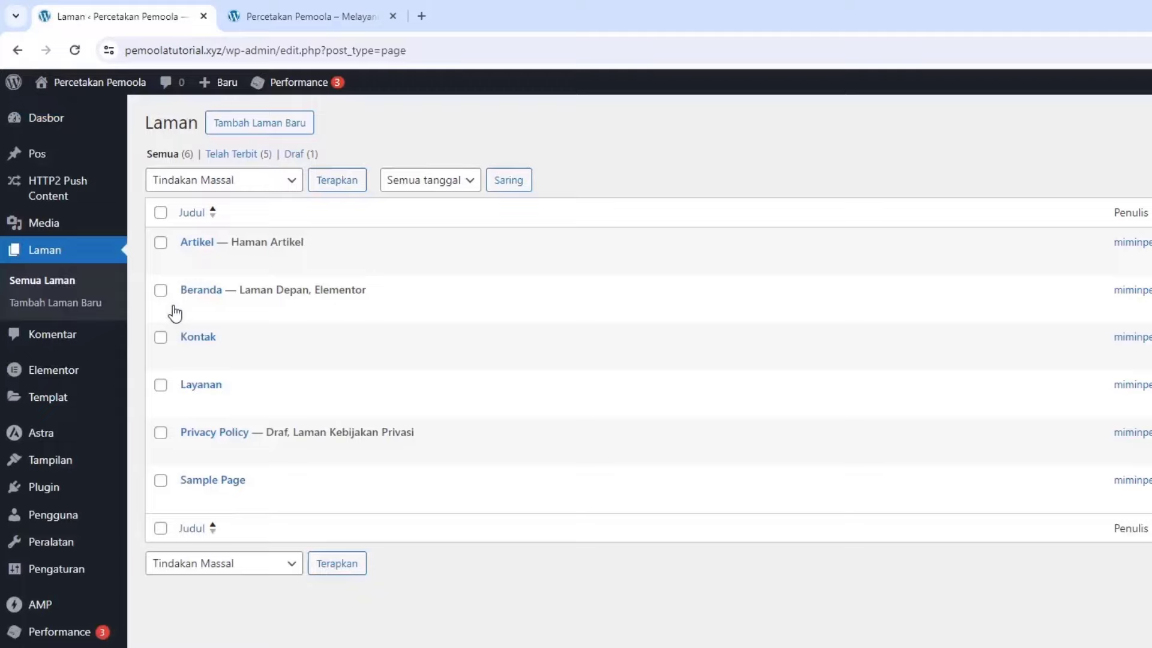
pyautogui.moveTo(206, 408)
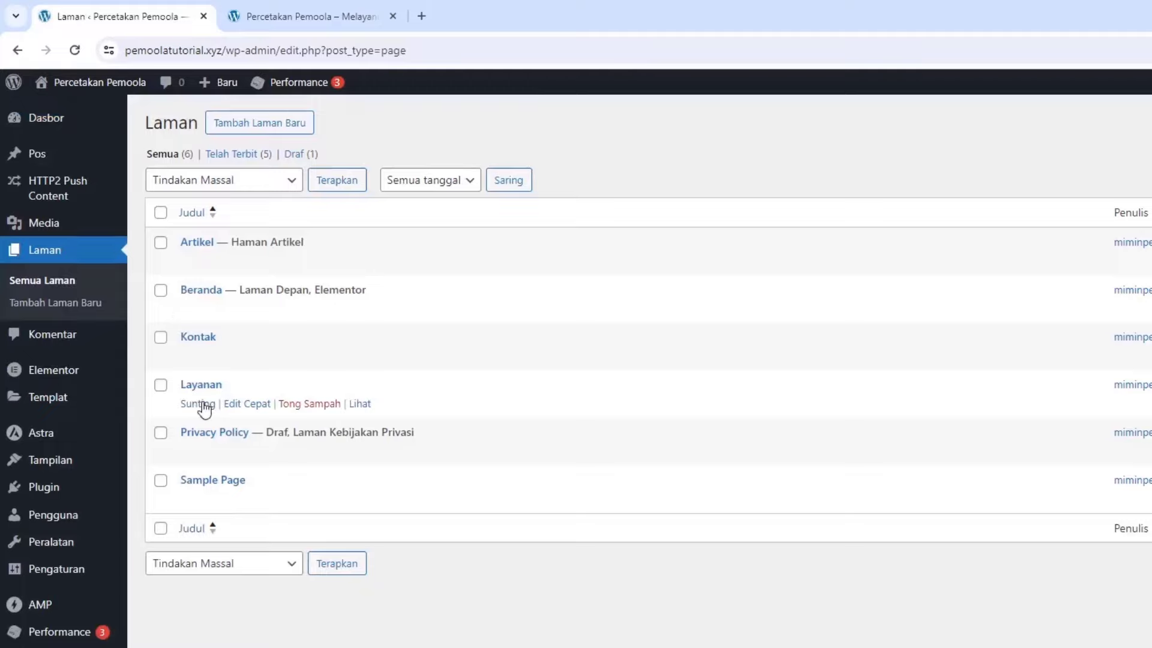
pyautogui.click(198, 404)
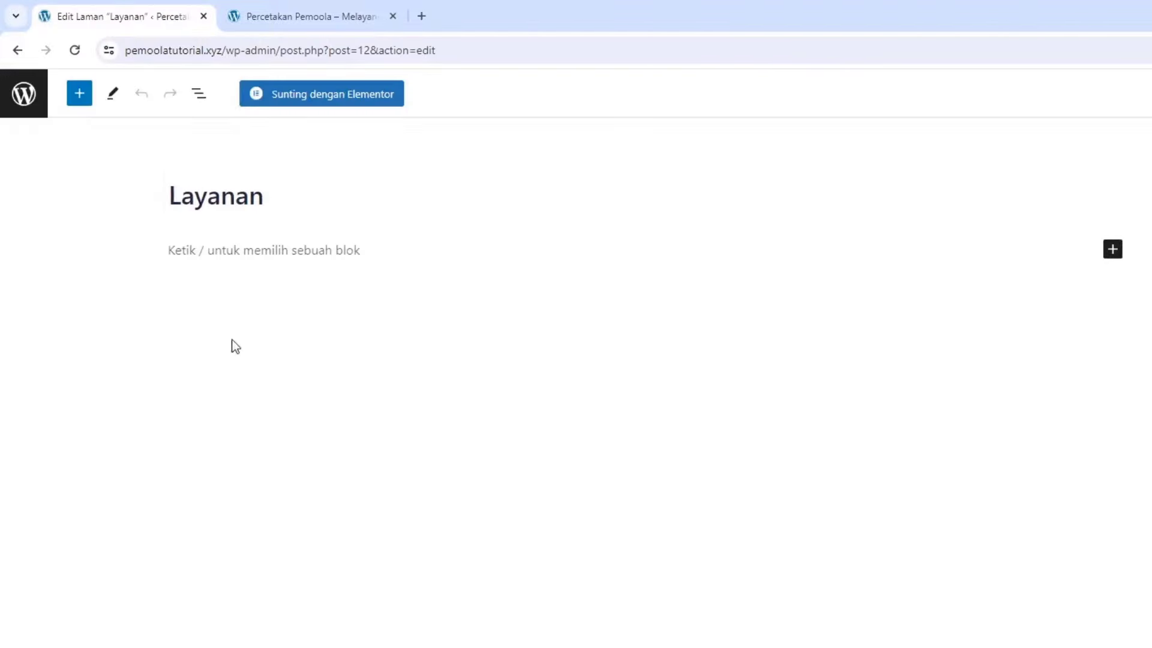
pyautogui.click(290, 102)
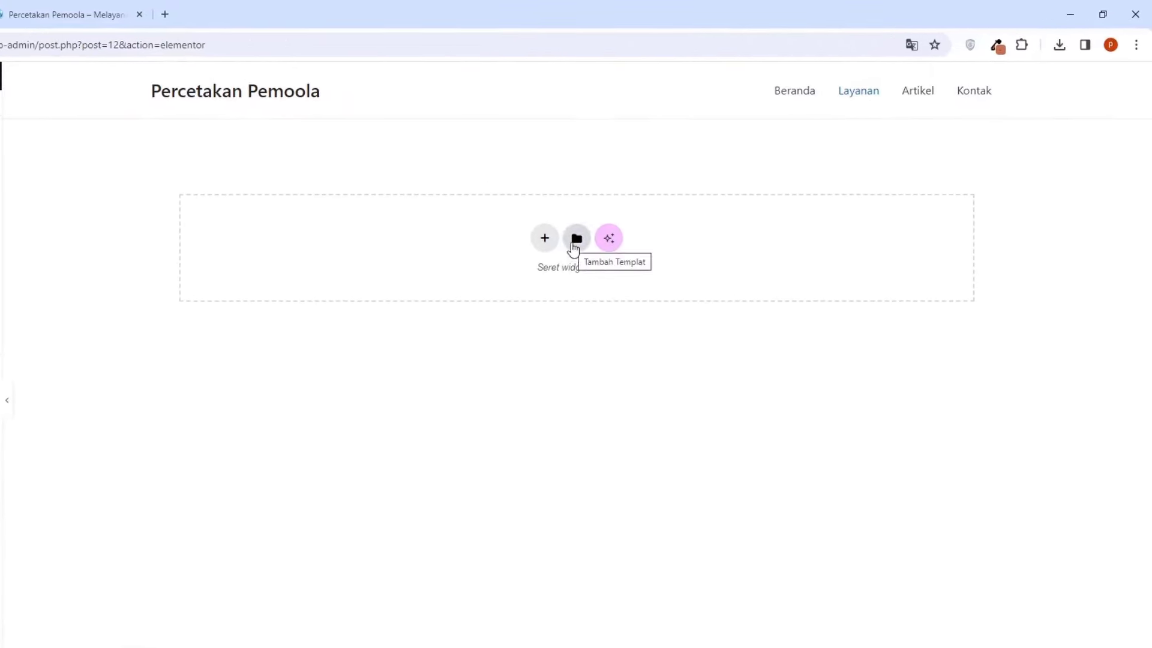
# Insert the 'layanan 1' template without its container settings and lower its top margin to 1
pyautogui.click(575, 243)
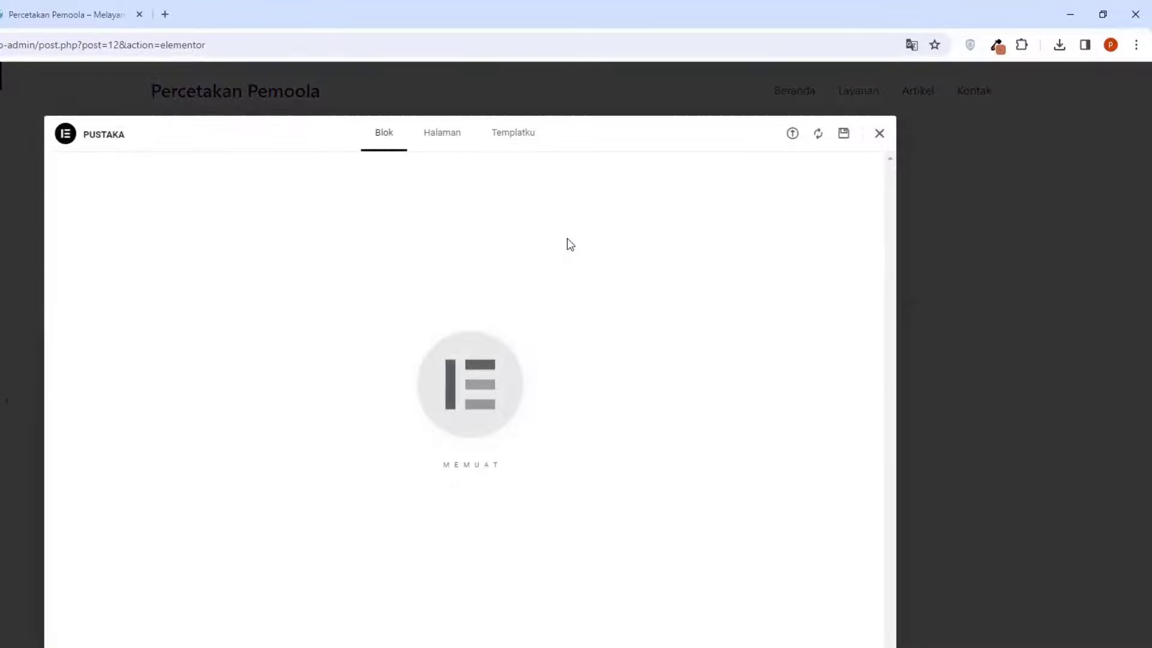
pyautogui.click(512, 138)
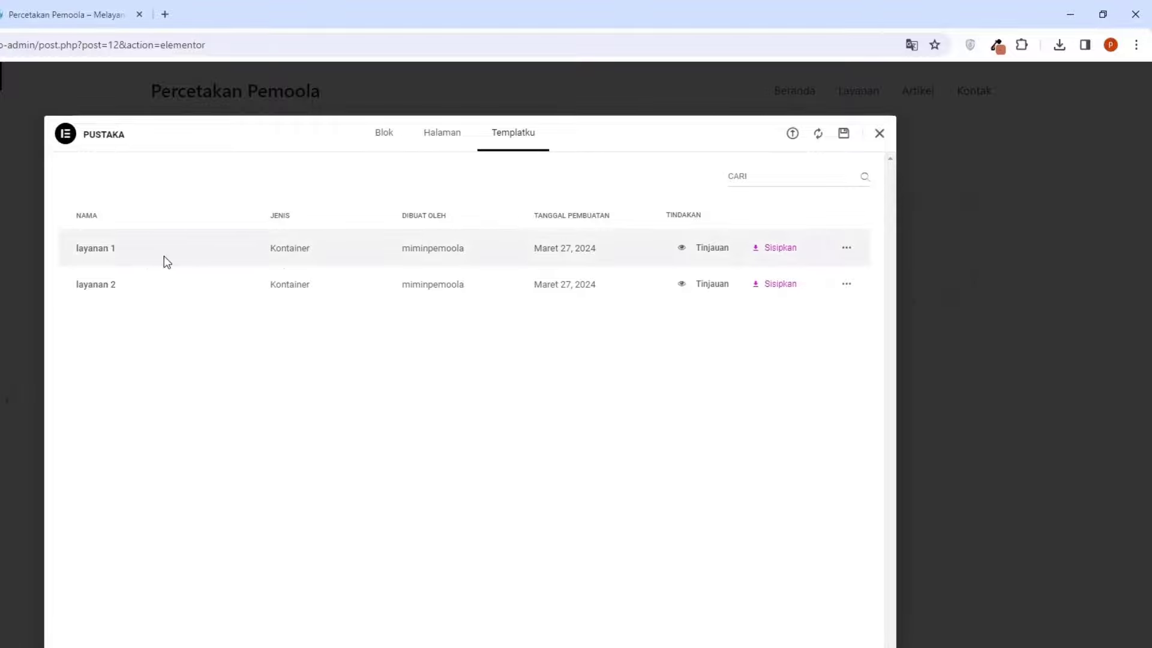
pyautogui.click(761, 247)
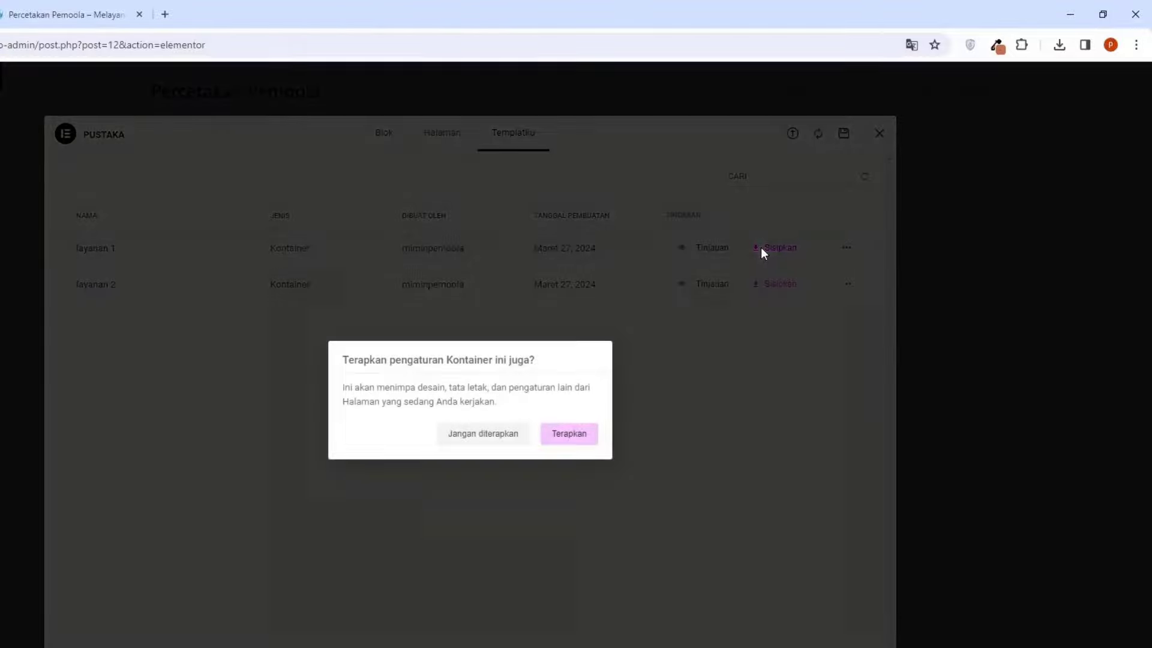
pyautogui.click(485, 436)
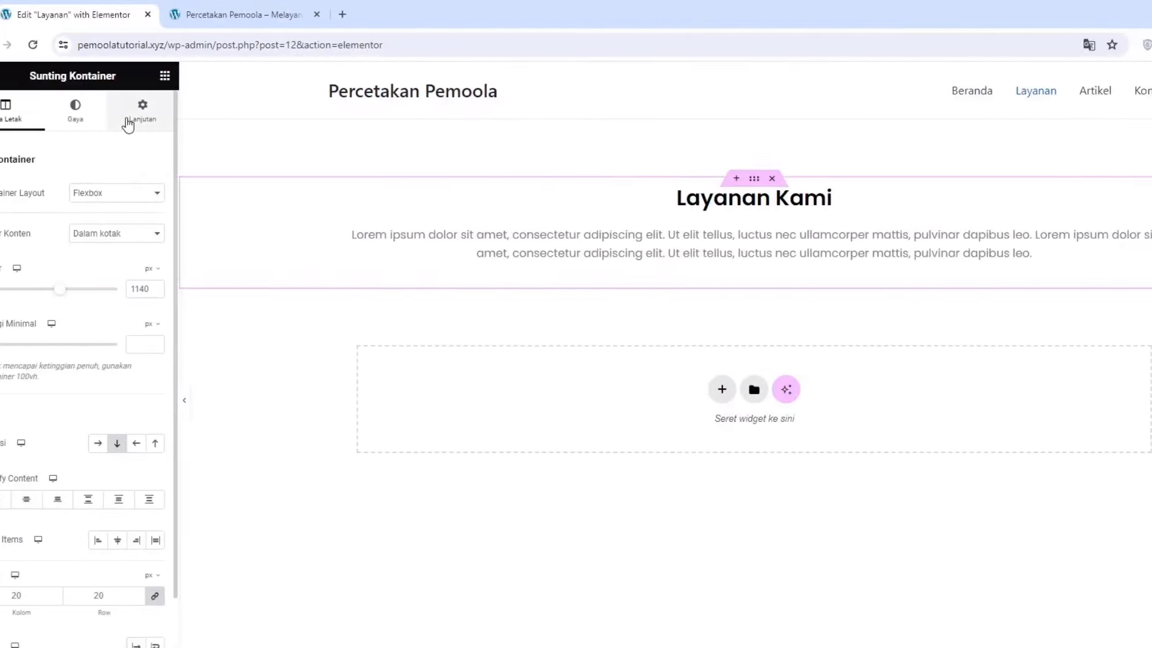
pyautogui.click(162, 123)
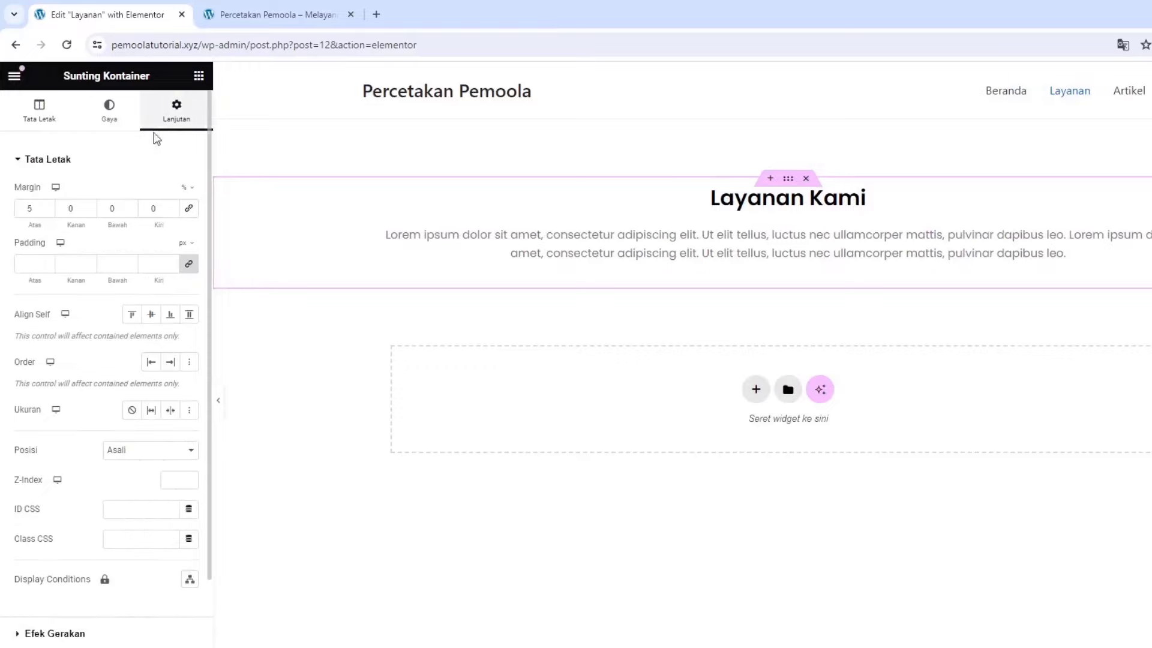
pyautogui.click(47, 211)
pyautogui.click(47, 210)
pyautogui.click(47, 211)
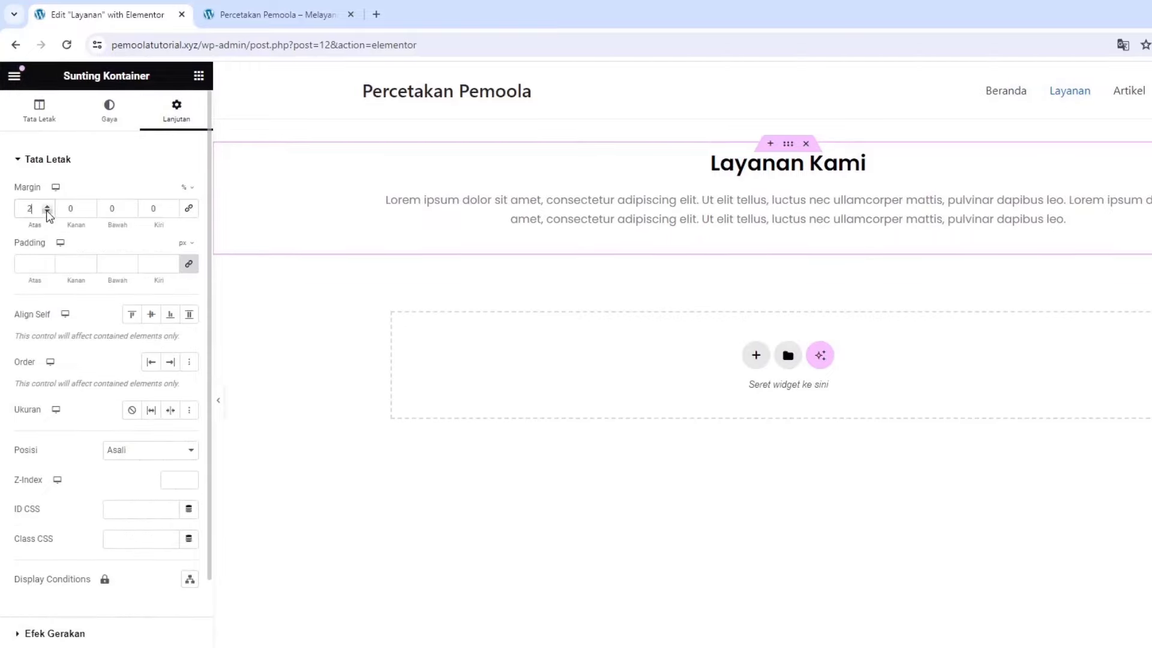
pyautogui.click(46, 211)
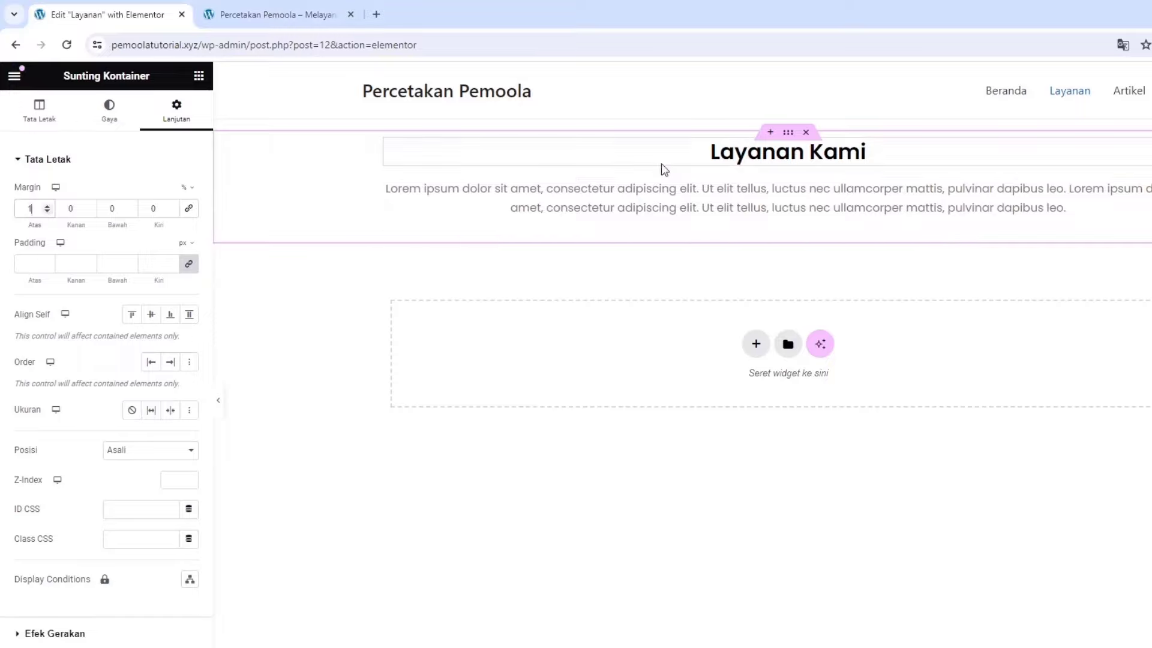
# Insert the 'layanan 2' template below it and update the page
pyautogui.click(787, 345)
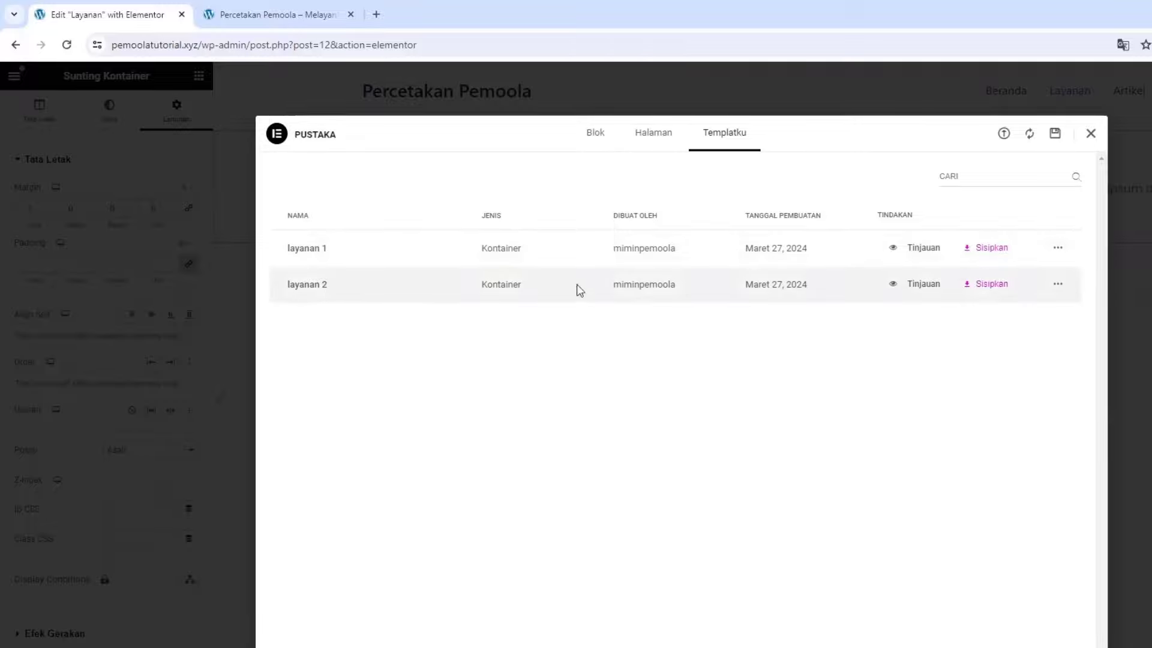
pyautogui.click(983, 293)
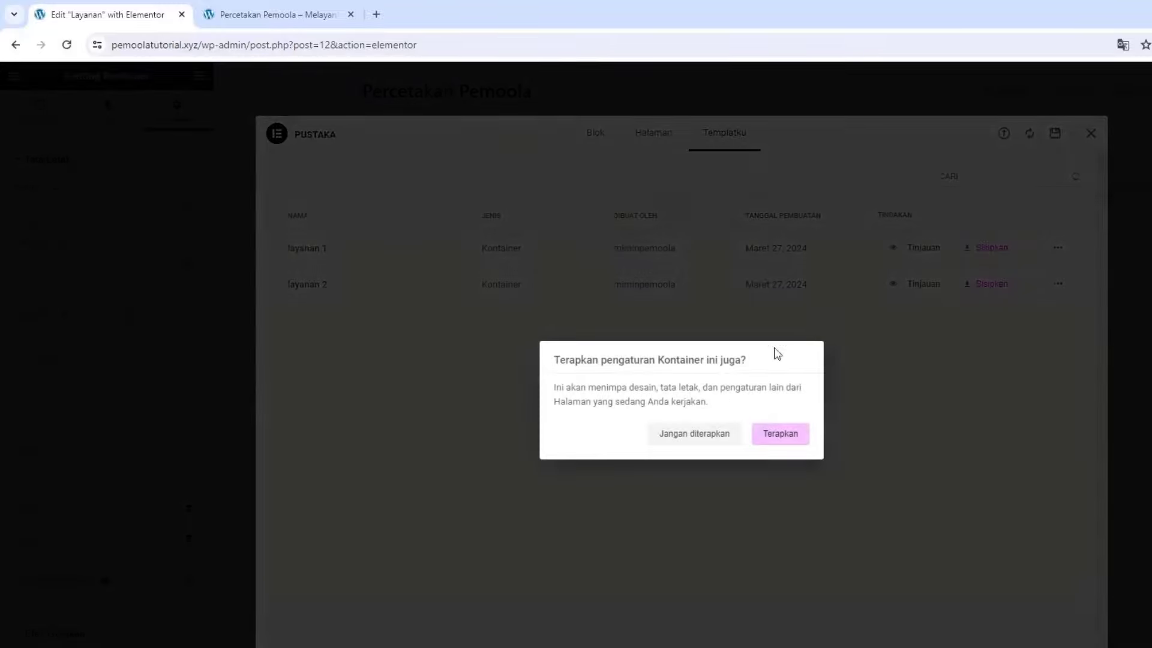
pyautogui.click(703, 436)
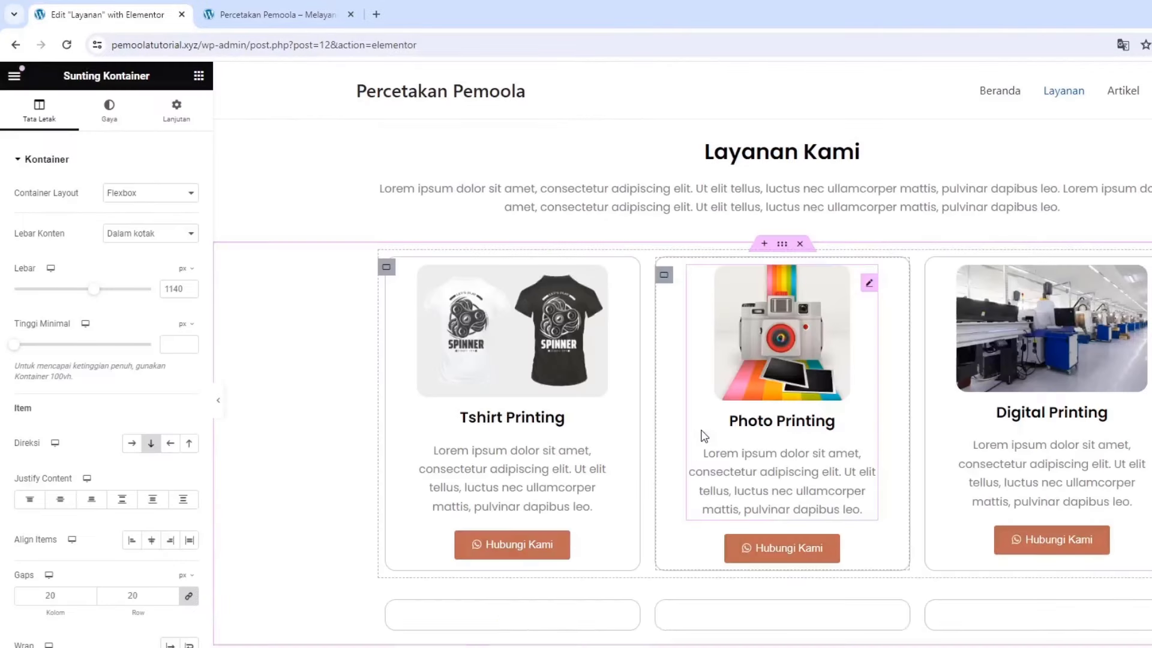
pyautogui.scroll(-7, 703, 436)
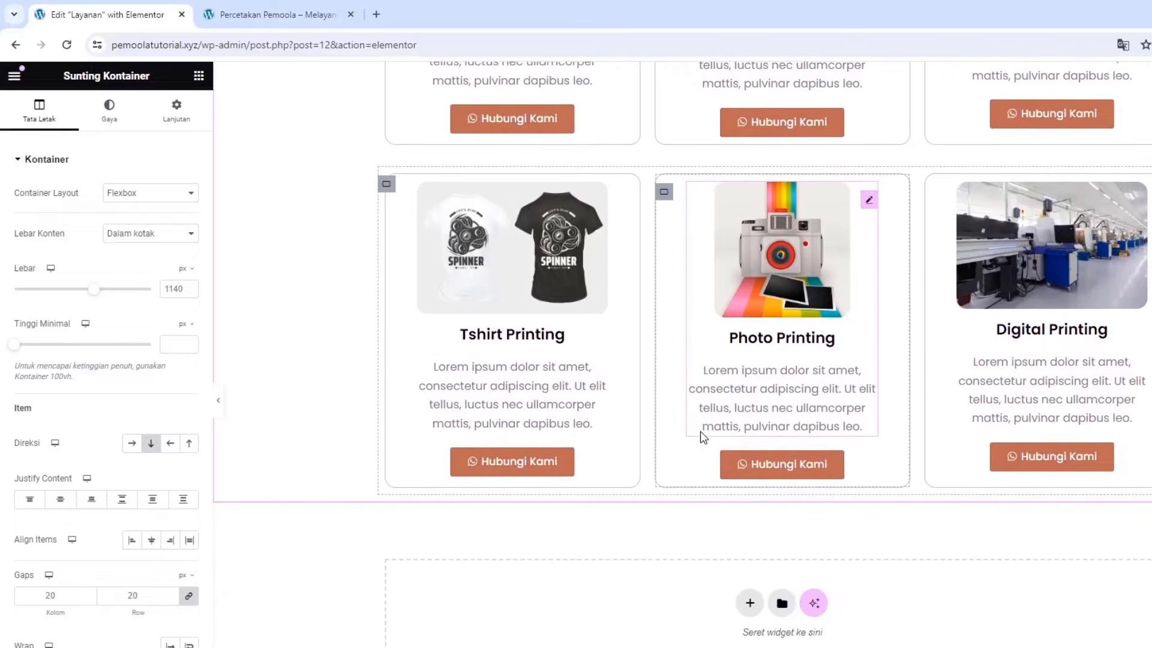
pyautogui.scroll(2, 703, 436)
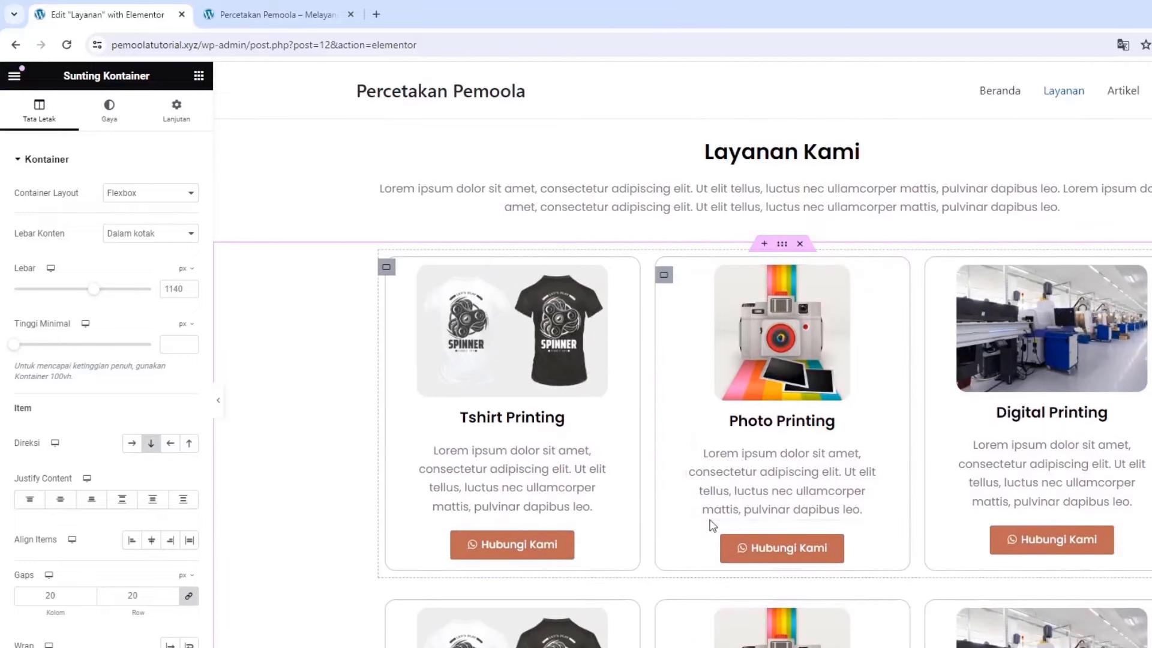
pyautogui.scroll(-6, 802, 442)
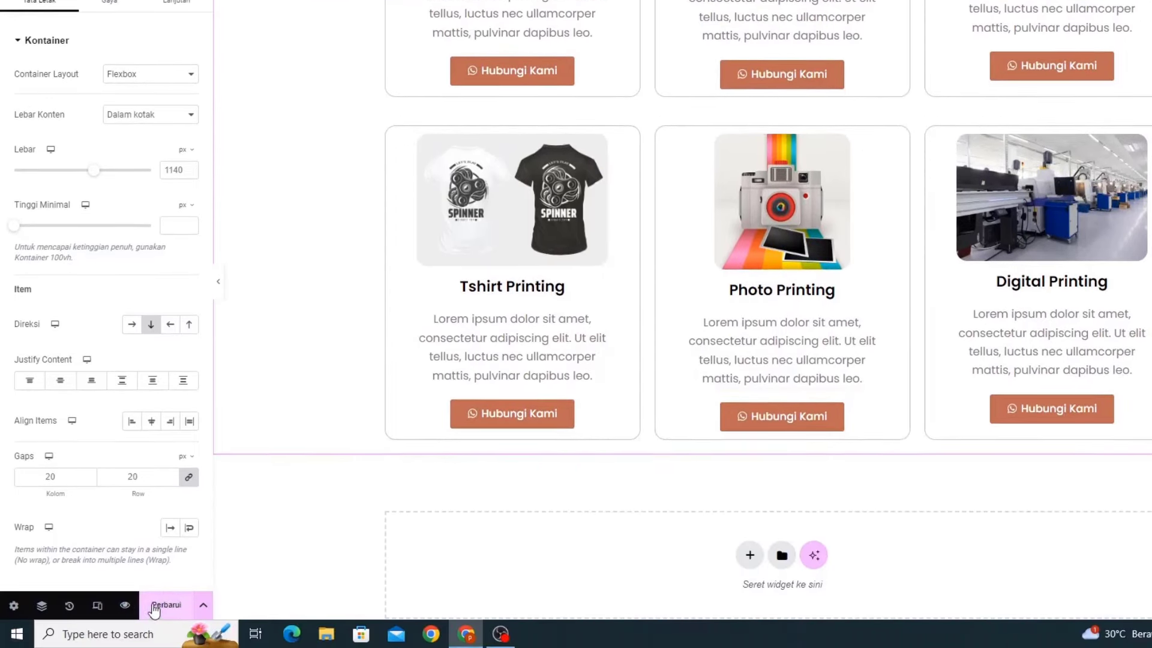
pyautogui.click(154, 607)
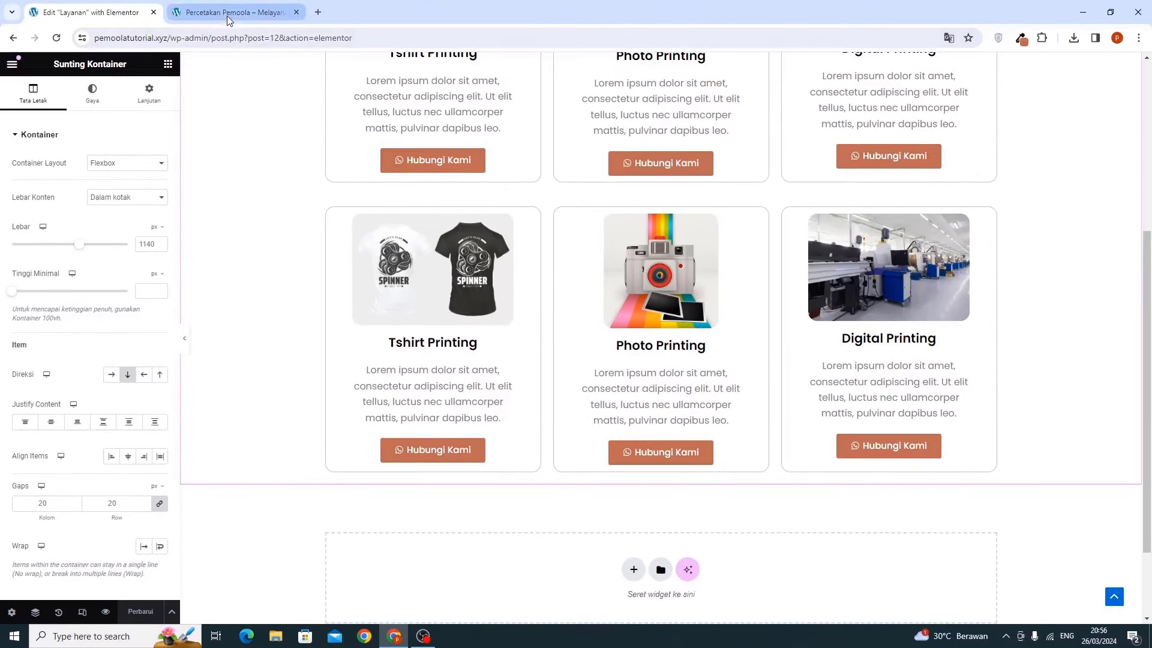
# View the live Layanan page in the other tab, scrolling through it
pyautogui.click(228, 13)
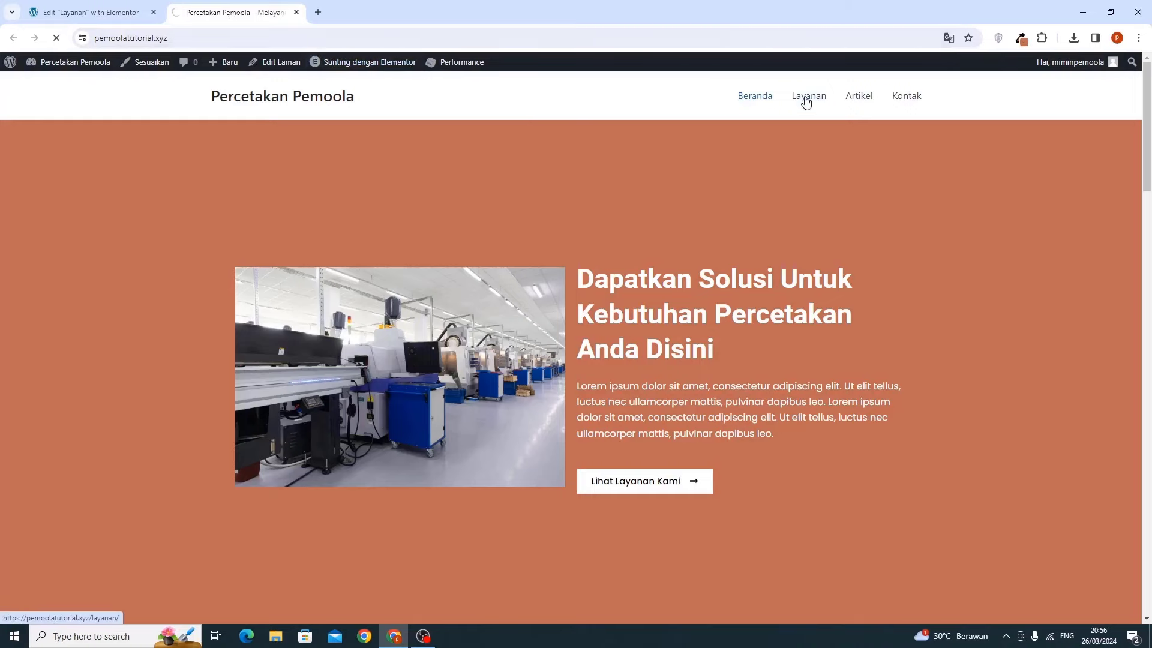
pyautogui.scroll(-4, 549, 216)
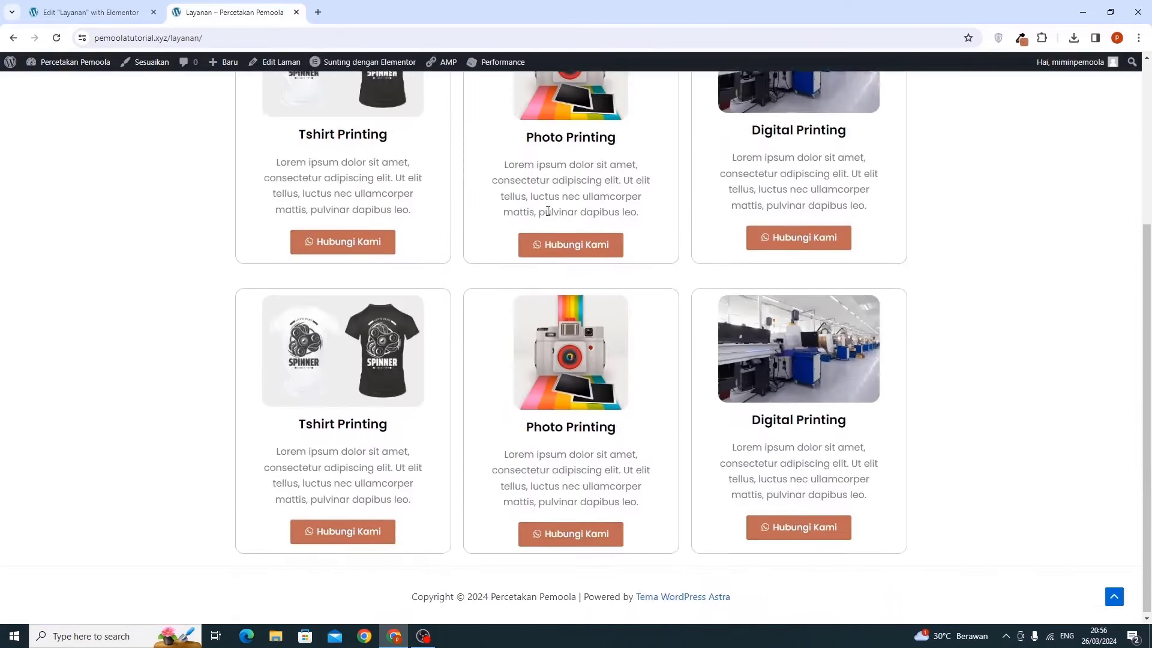
pyautogui.scroll(4, 563, 331)
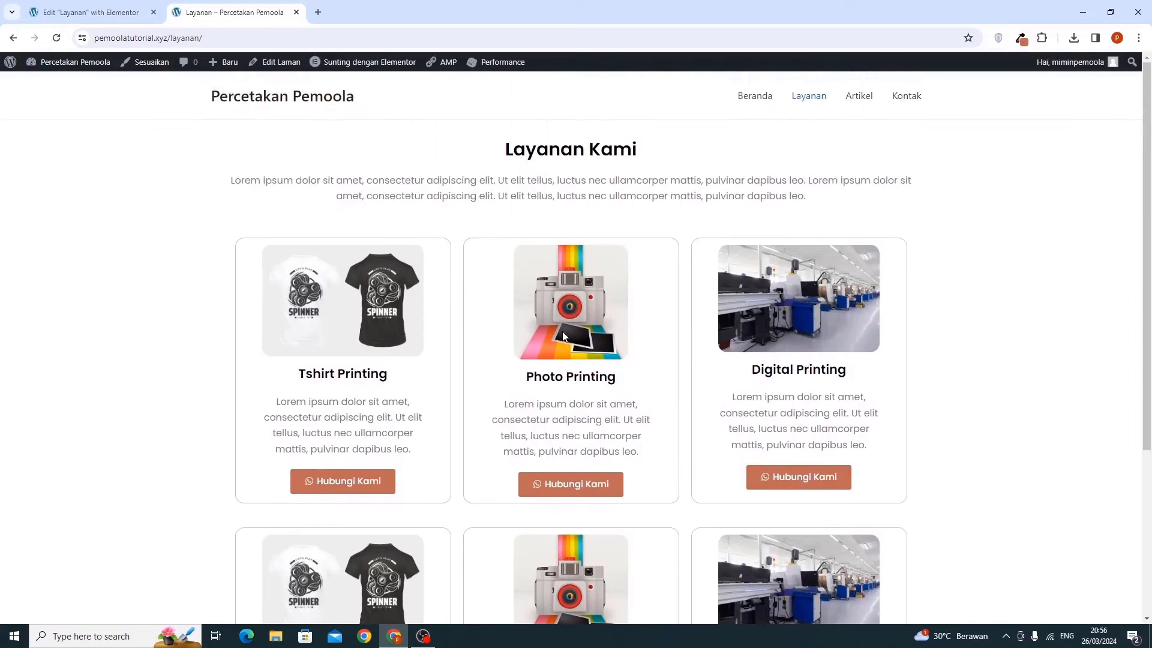
pyautogui.scroll(-4, 563, 331)
pyautogui.scroll(3, 128, 123)
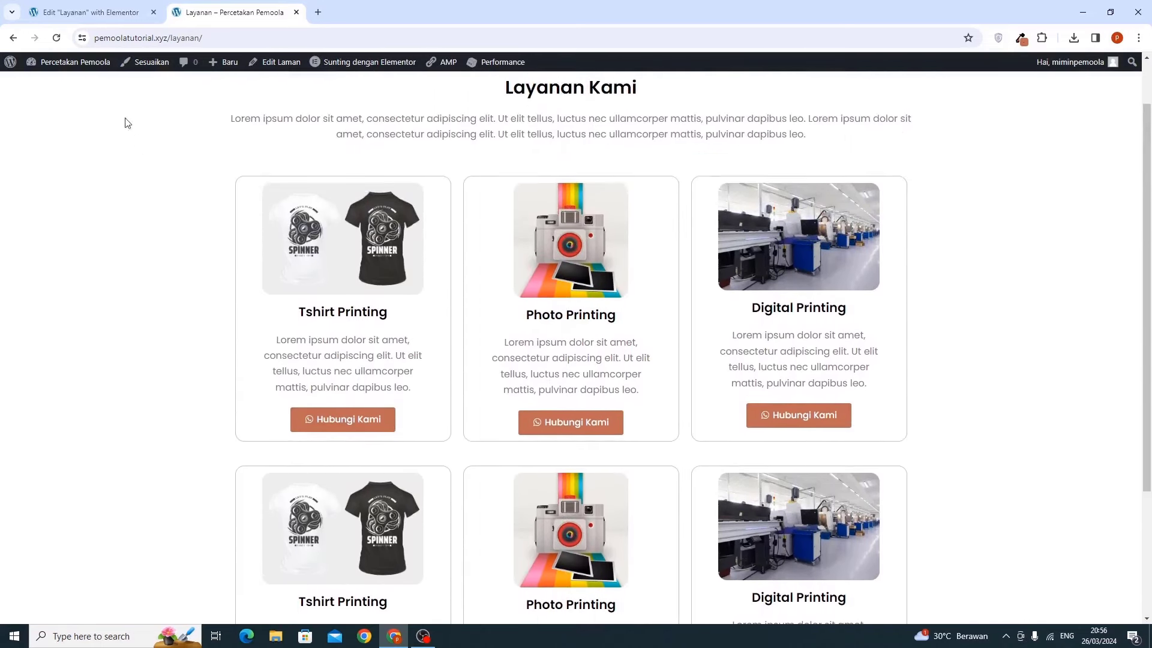
# Back in the editor, give the container a 7% bottom margin and update the page
pyautogui.click(103, 13)
pyautogui.scroll(4, 551, 300)
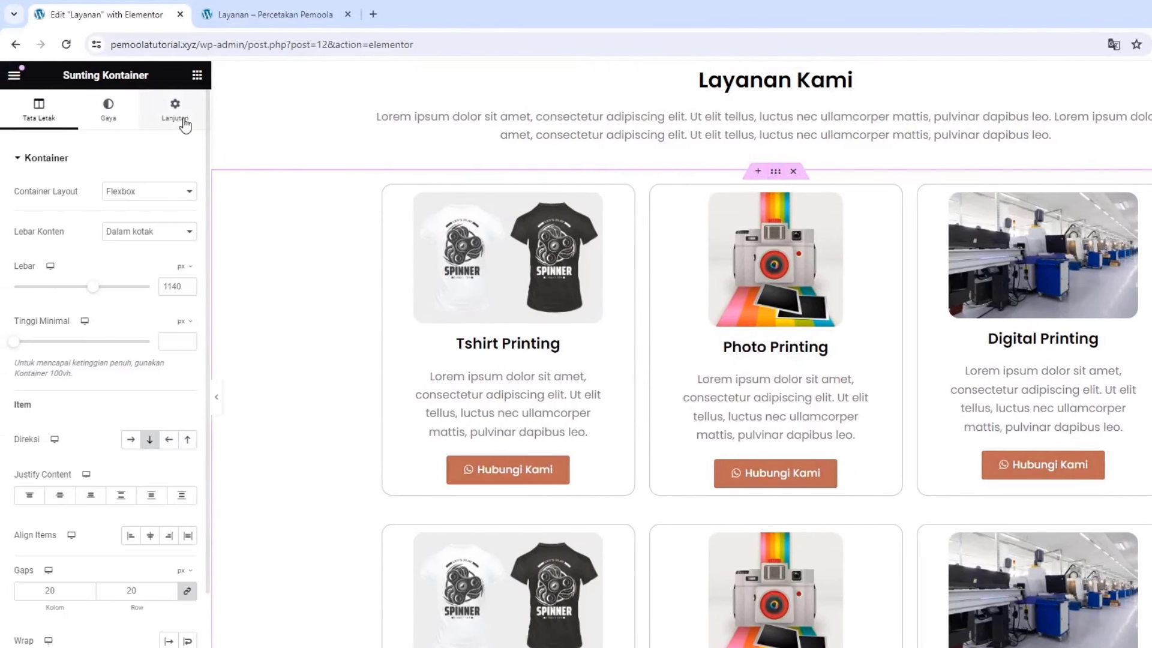
pyautogui.click(175, 114)
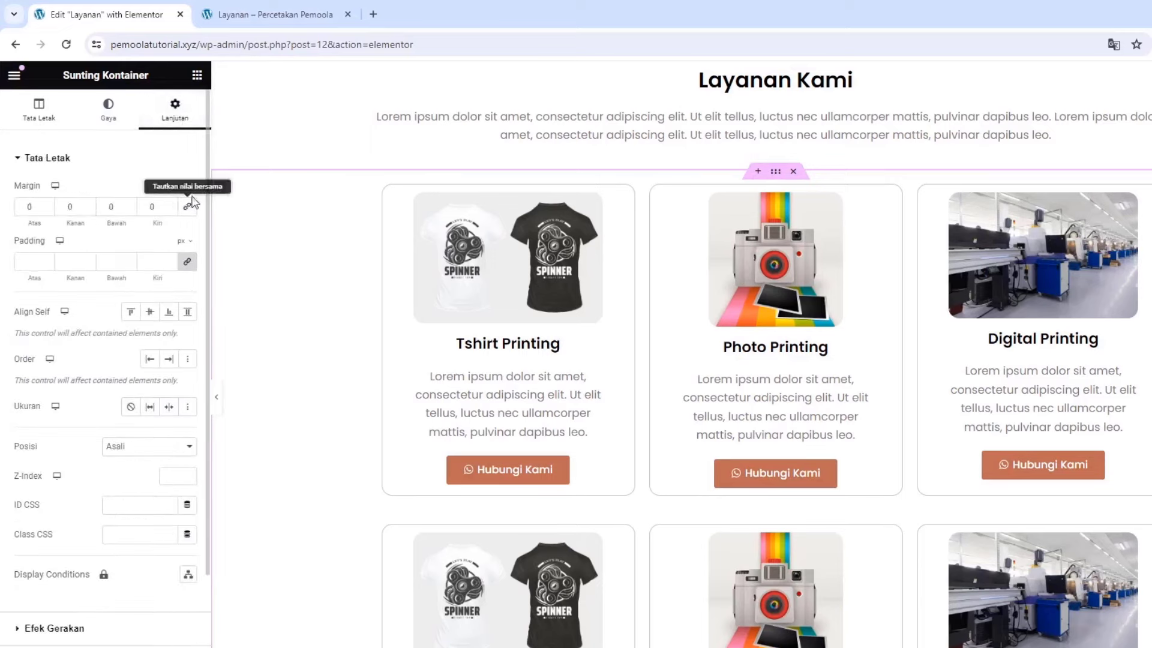
pyautogui.click(190, 195)
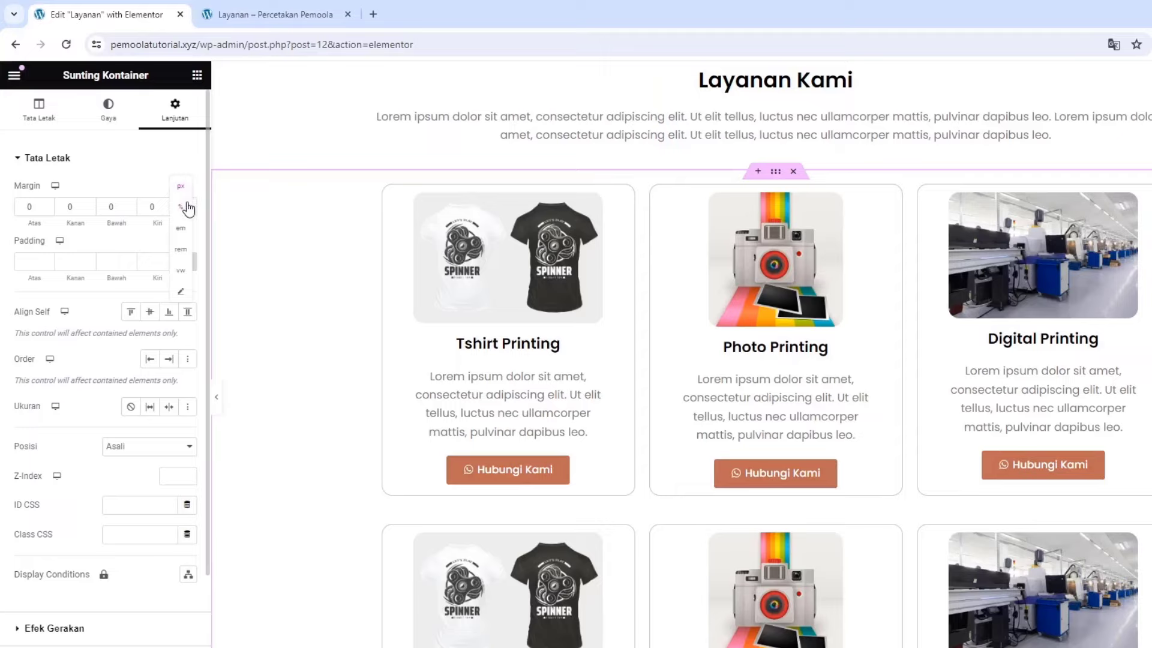
pyautogui.click(187, 209)
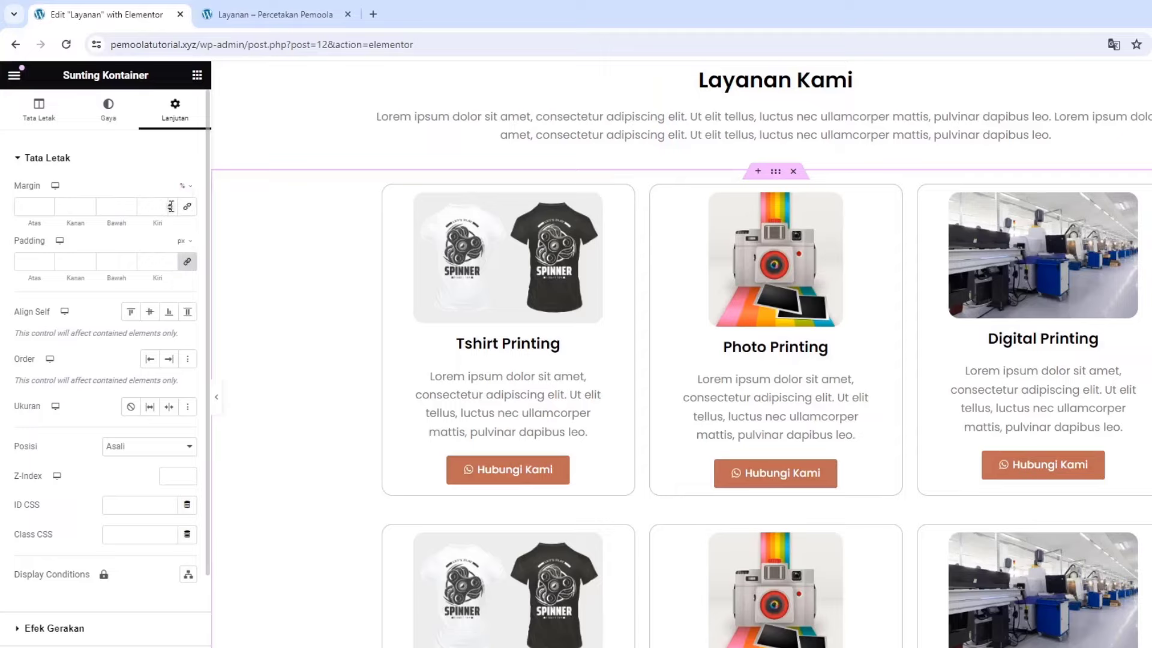
pyautogui.click(128, 204)
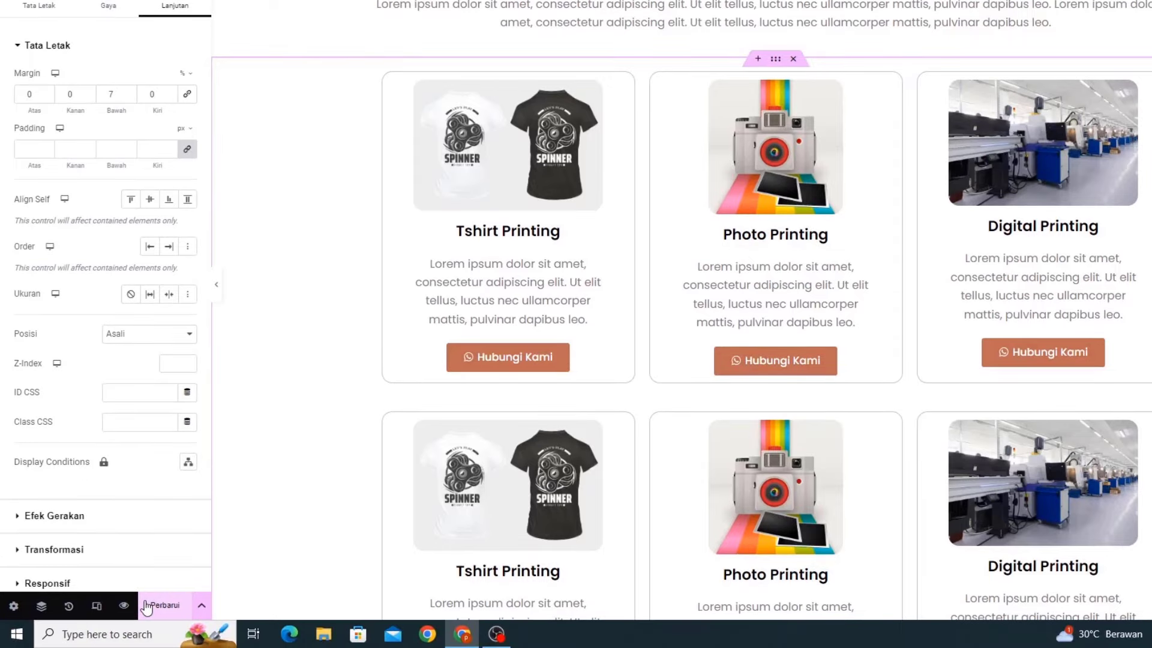
pyautogui.click(147, 606)
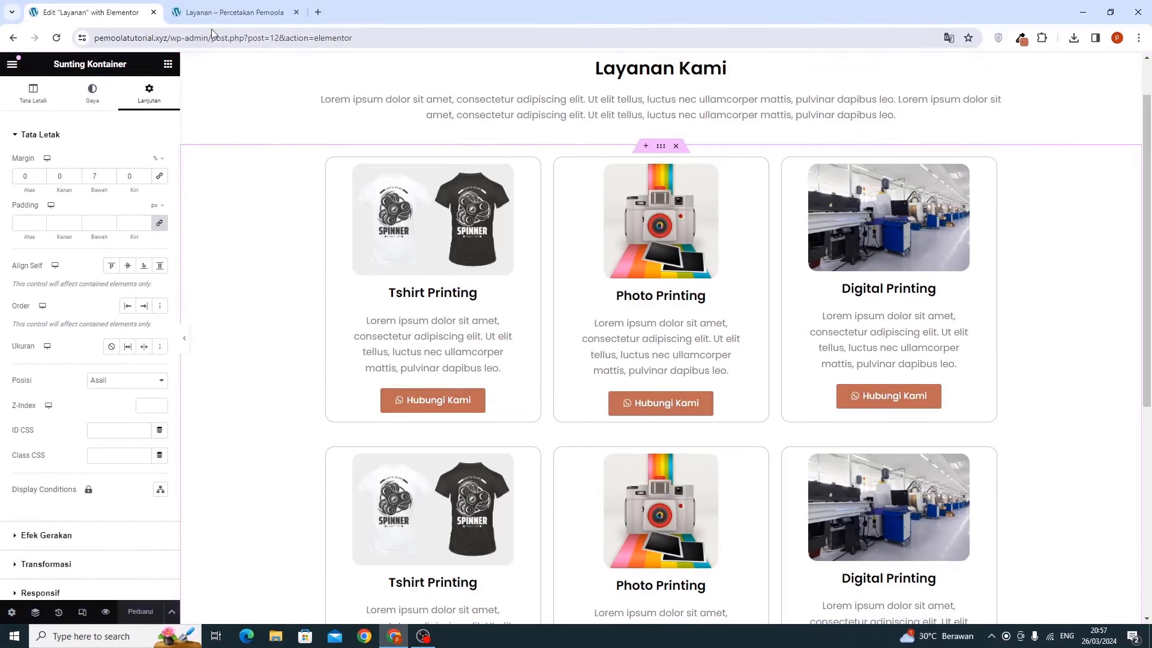
# Reload the live Layanan page and scroll it to check the new spacing
pyautogui.click(211, 25)
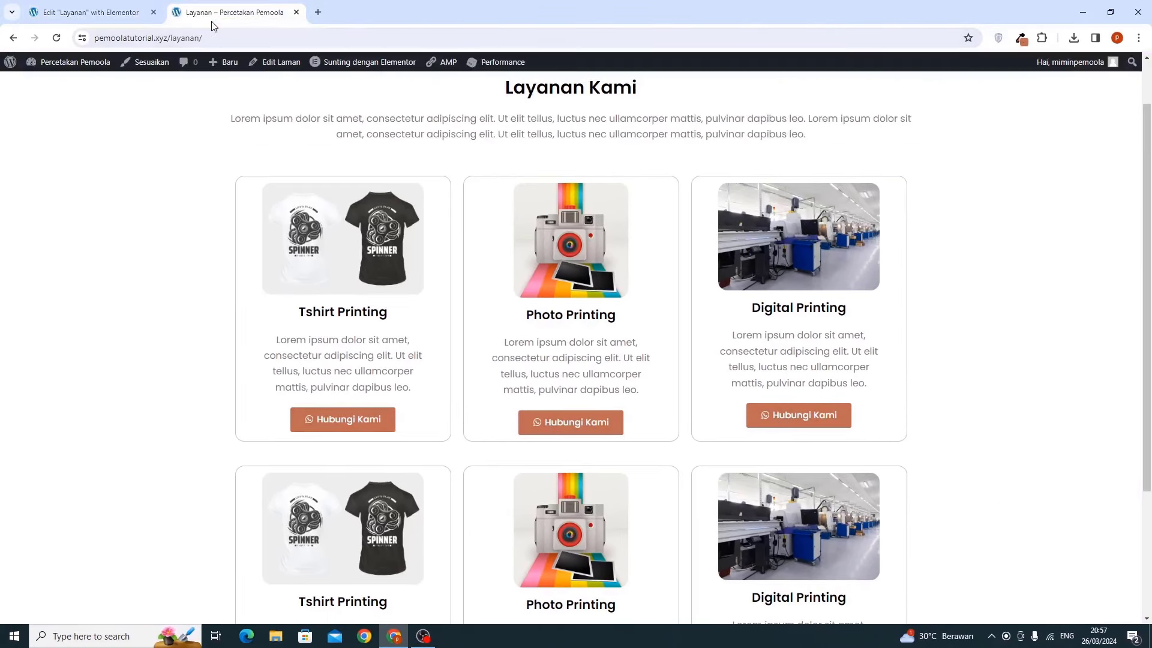
pyautogui.click(58, 39)
pyautogui.scroll(-5, 120, 239)
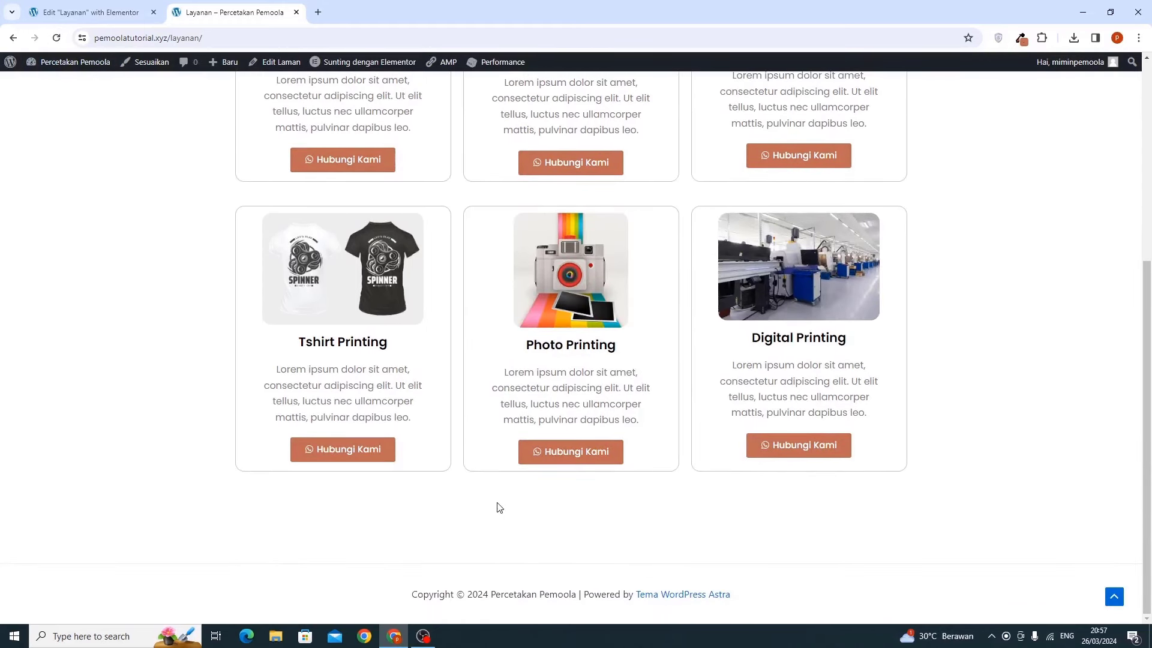
pyautogui.scroll(10, 497, 508)
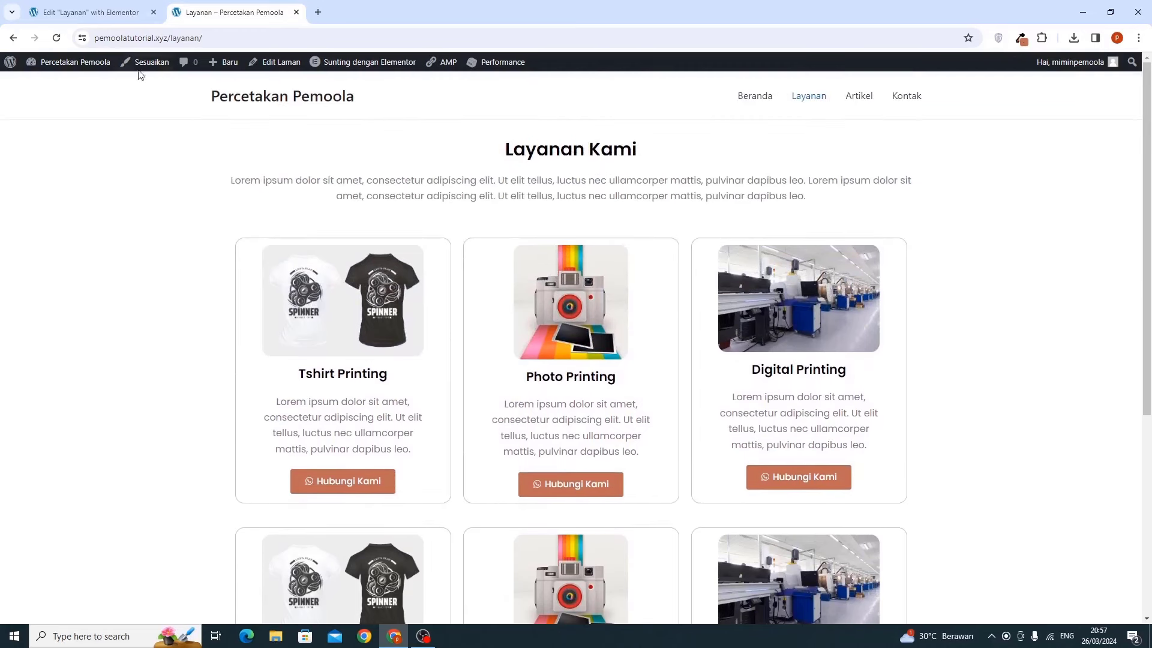
# Close the Elementor tab, open Dasbor in a new tab and move it first
pyautogui.click(129, 15)
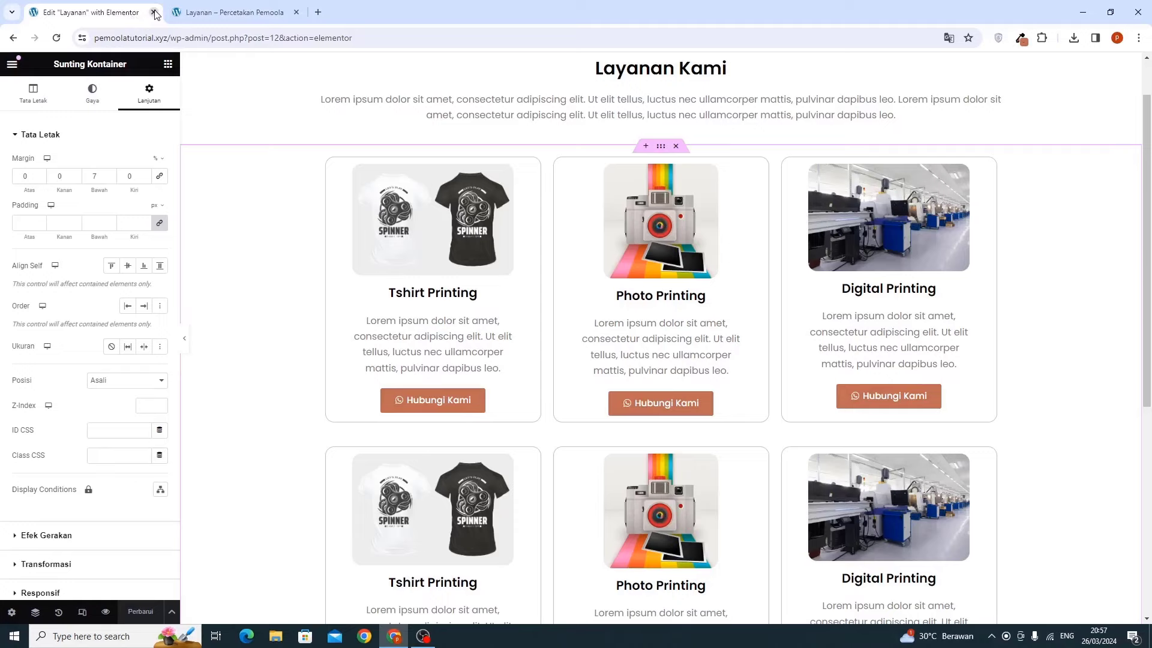
pyautogui.click(154, 12)
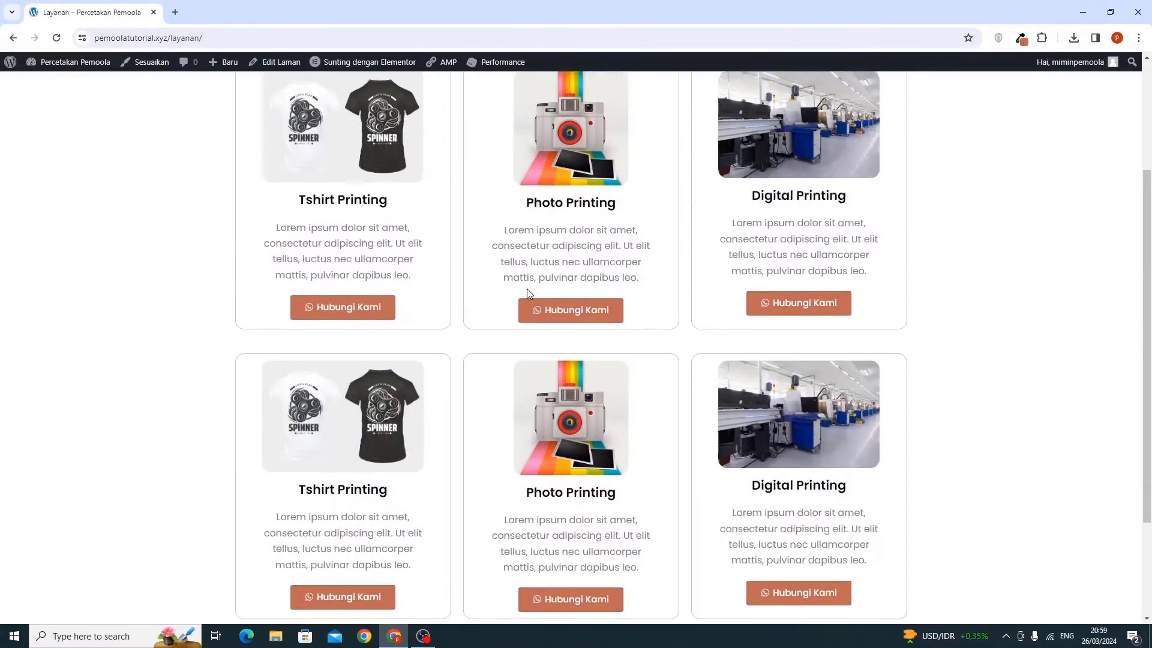
pyautogui.scroll(3, 527, 290)
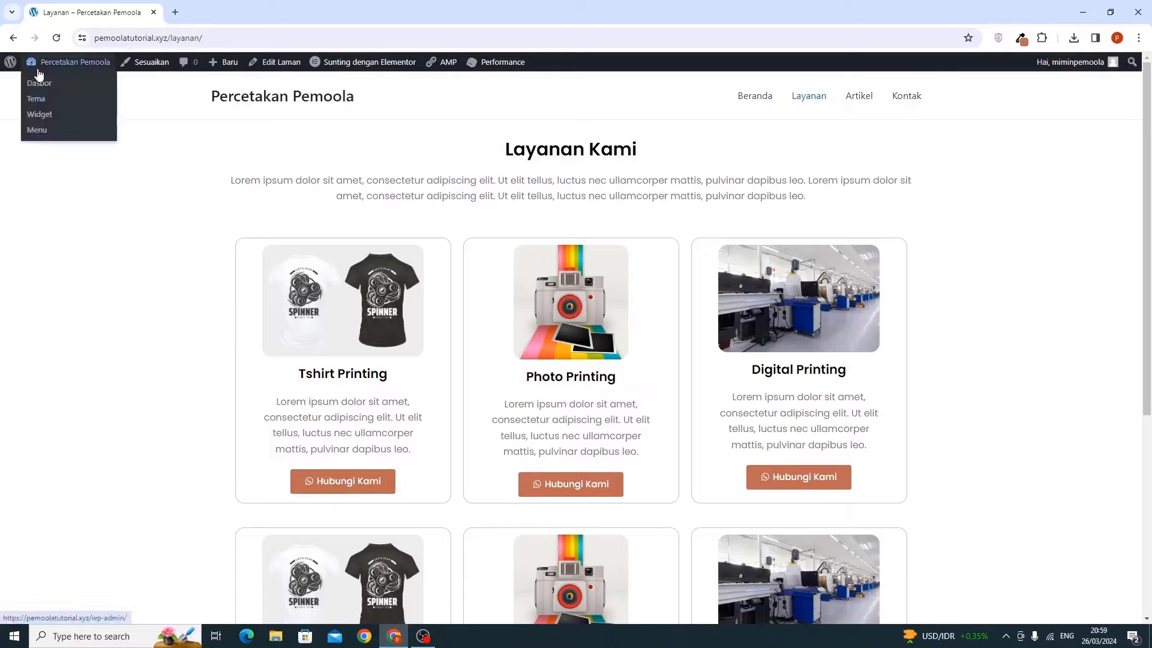
pyautogui.rightClick(39, 83)
pyautogui.press('Escape')
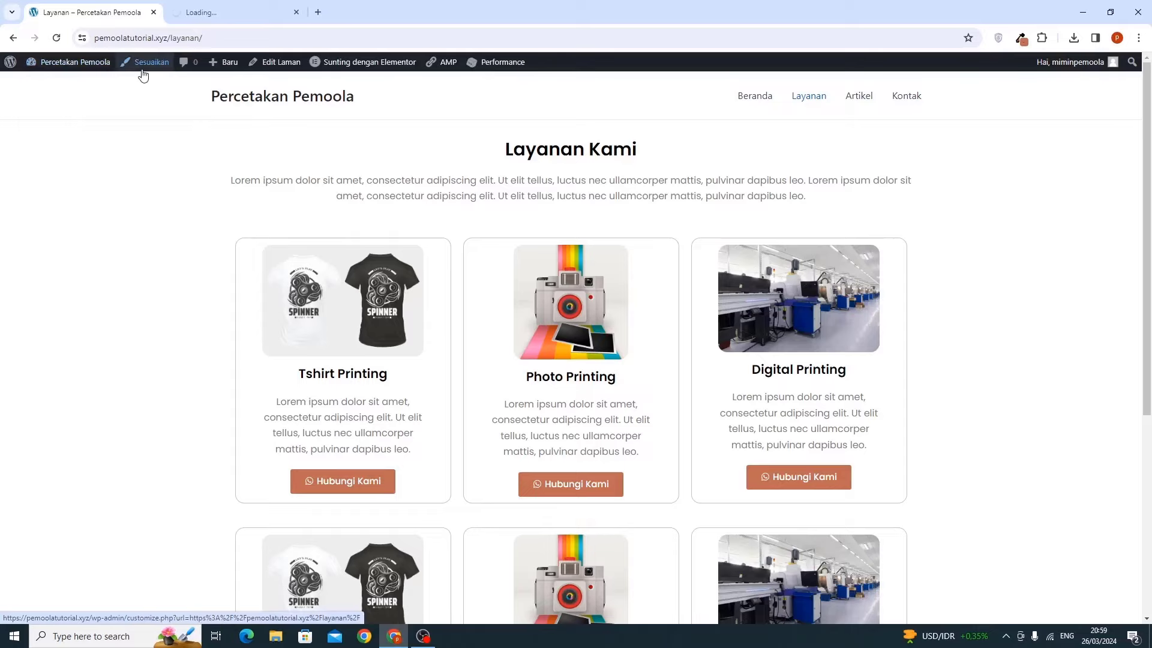
pyautogui.click(211, 13)
pyautogui.moveTo(211, 13); pyautogui.dragTo(84, 13)
# Trash the 'Hello world!' post from Semua Pos and start a new post
pyautogui.moveTo(43, 169)
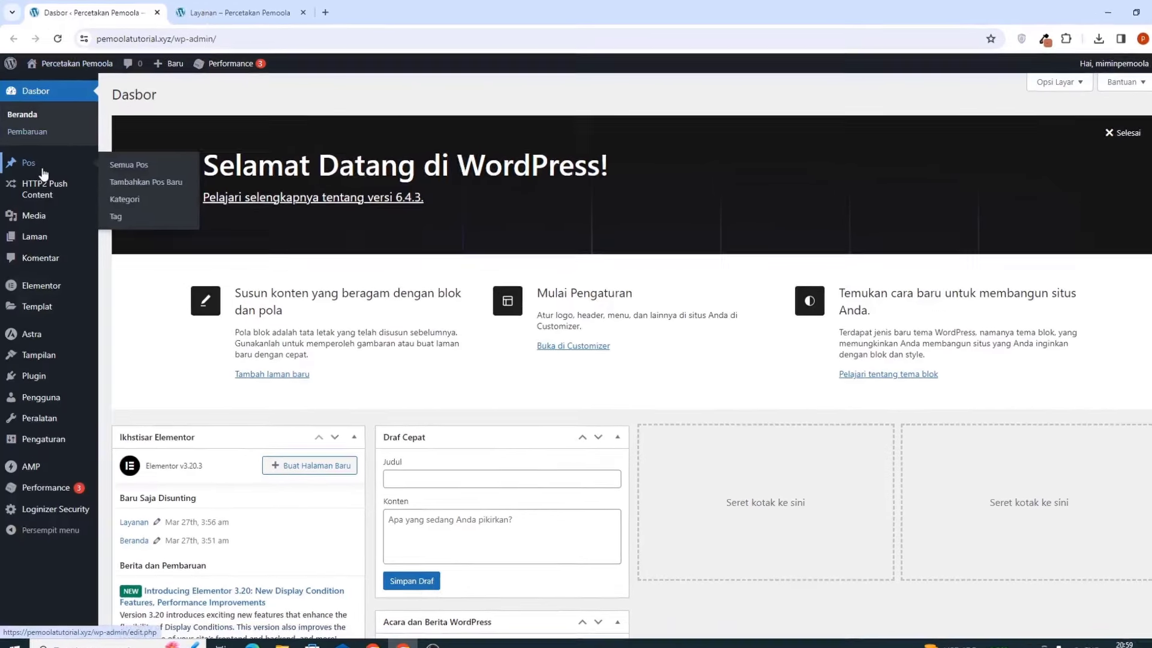
pyautogui.click(124, 162)
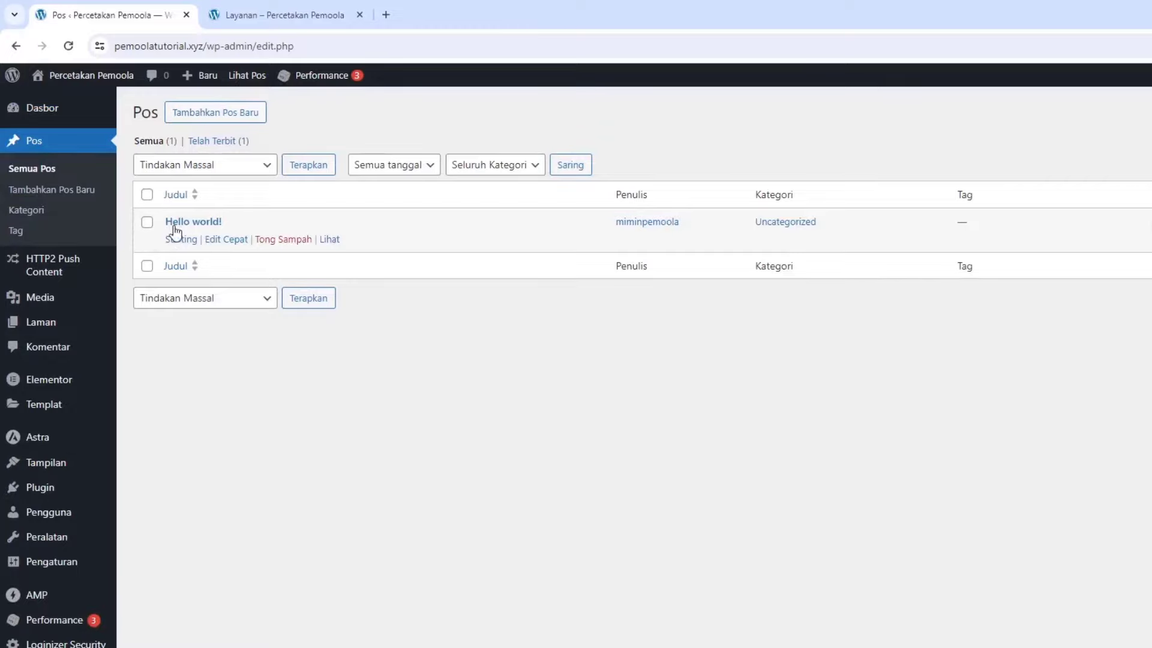
pyautogui.click(275, 240)
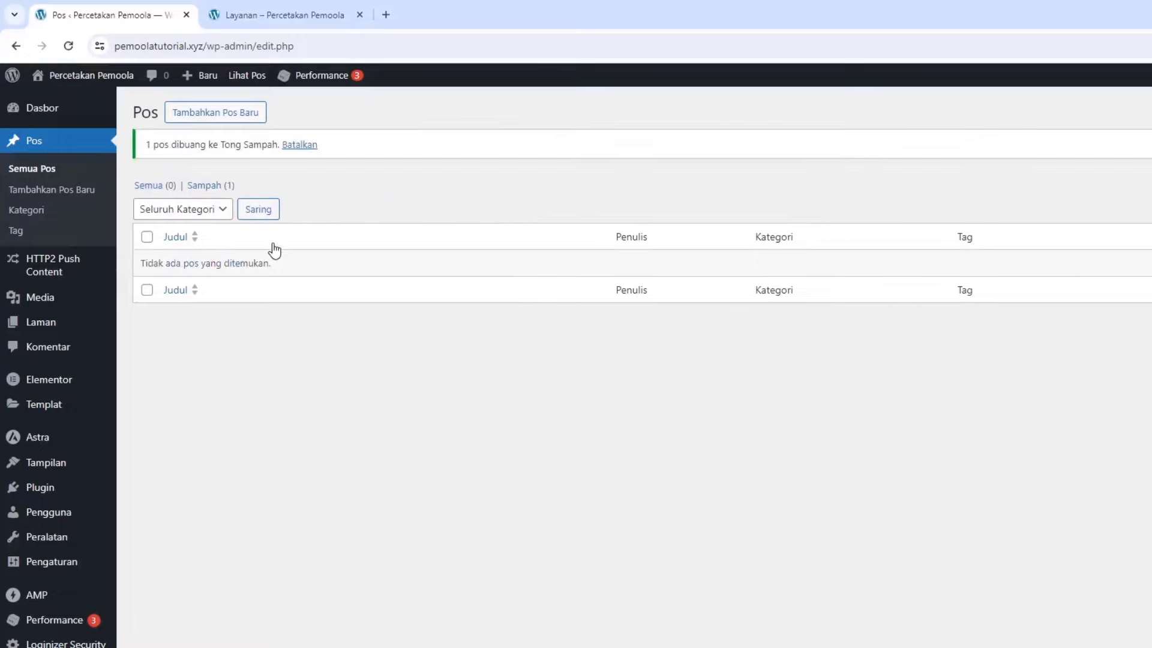
pyautogui.click(235, 122)
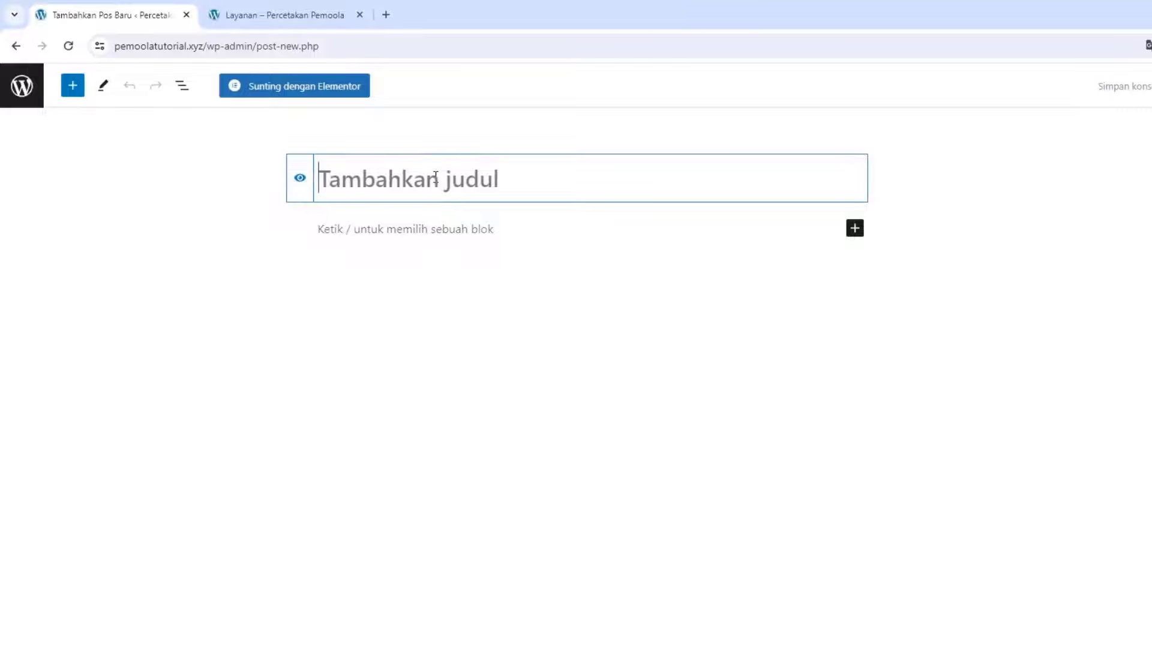
# Title the post 'Jasa Print Terbaik' and paste two Lorem ipsum paragraphs
pyautogui.write('Jasa ')
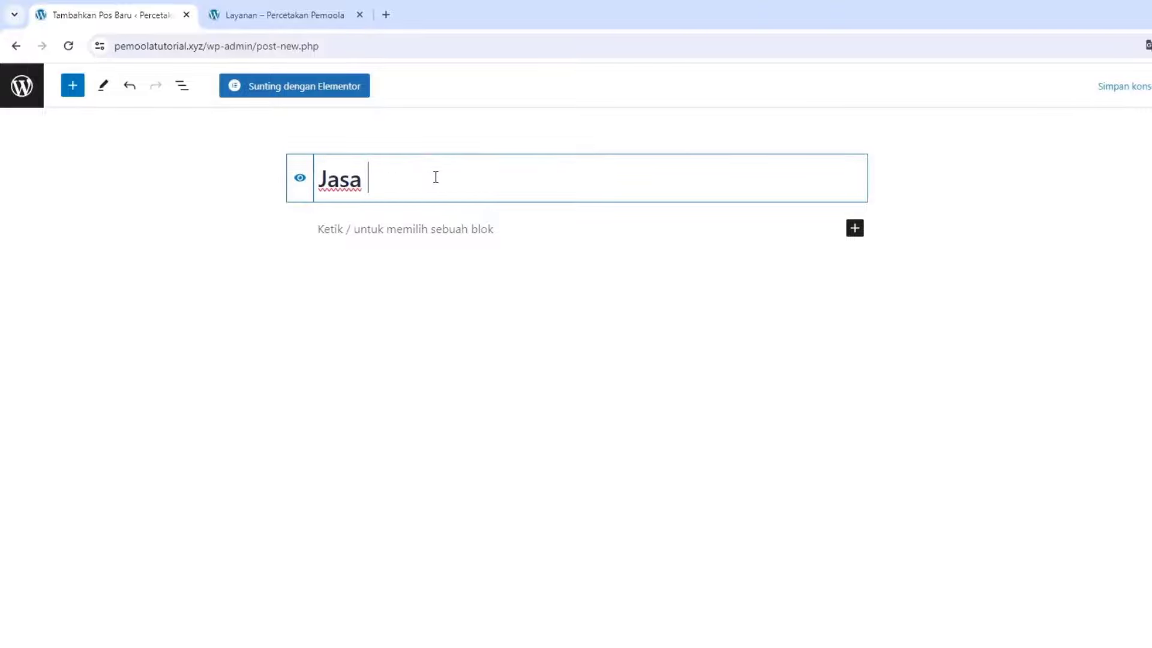
pyautogui.write('Print T')
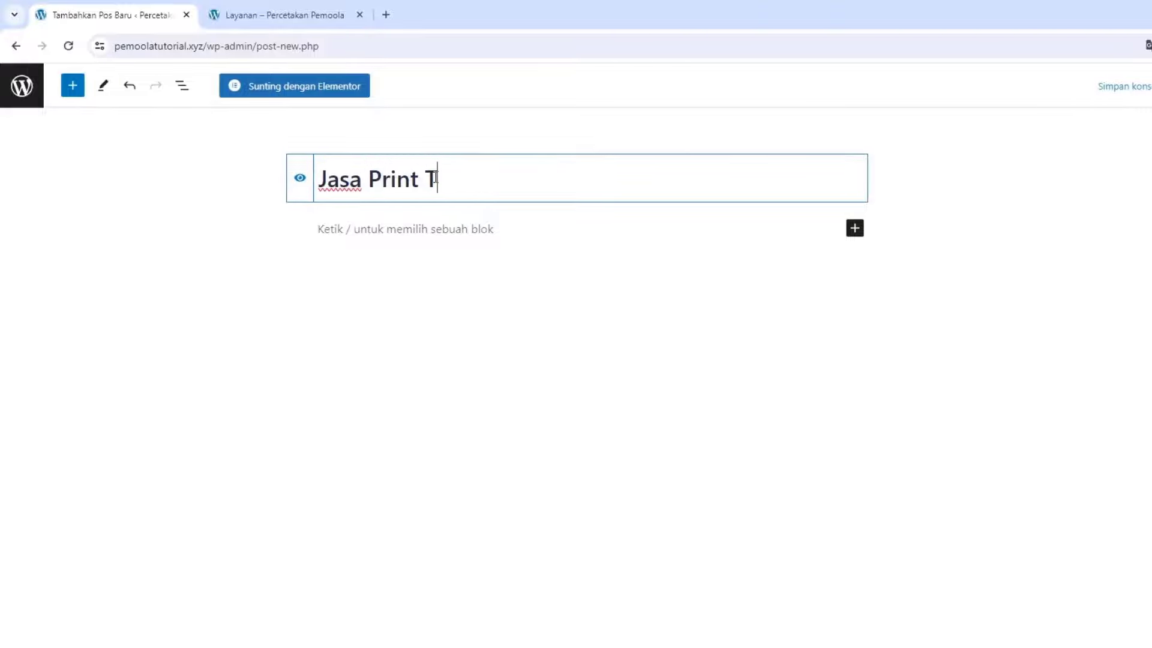
pyautogui.write('erbaik')
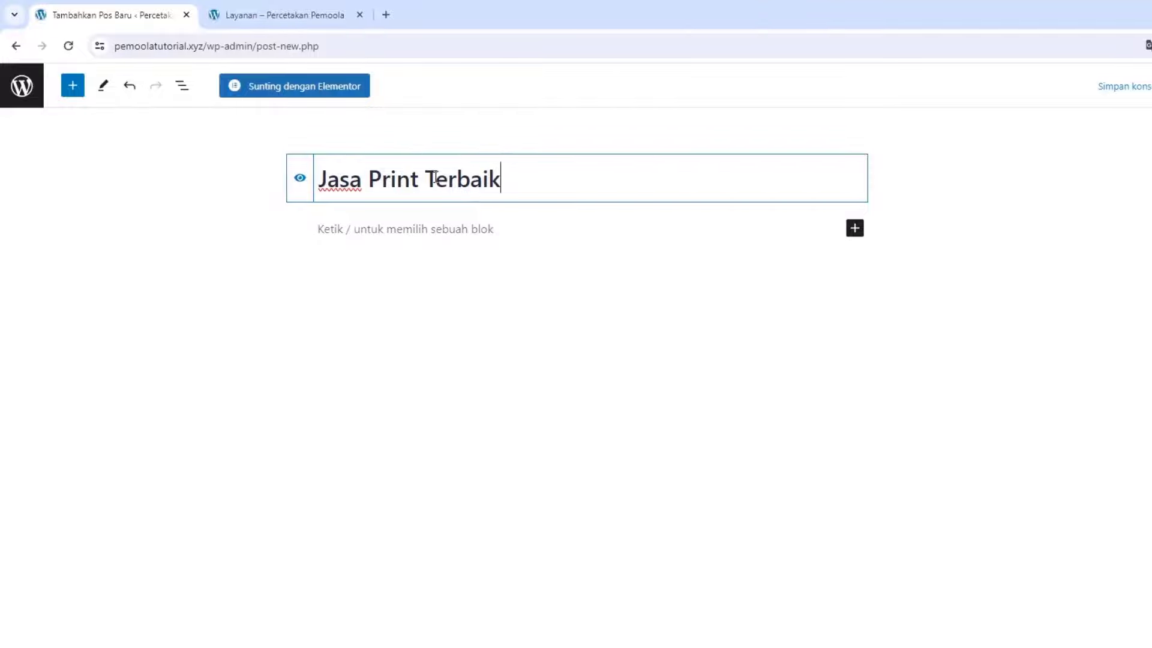
pyautogui.click(425, 233)
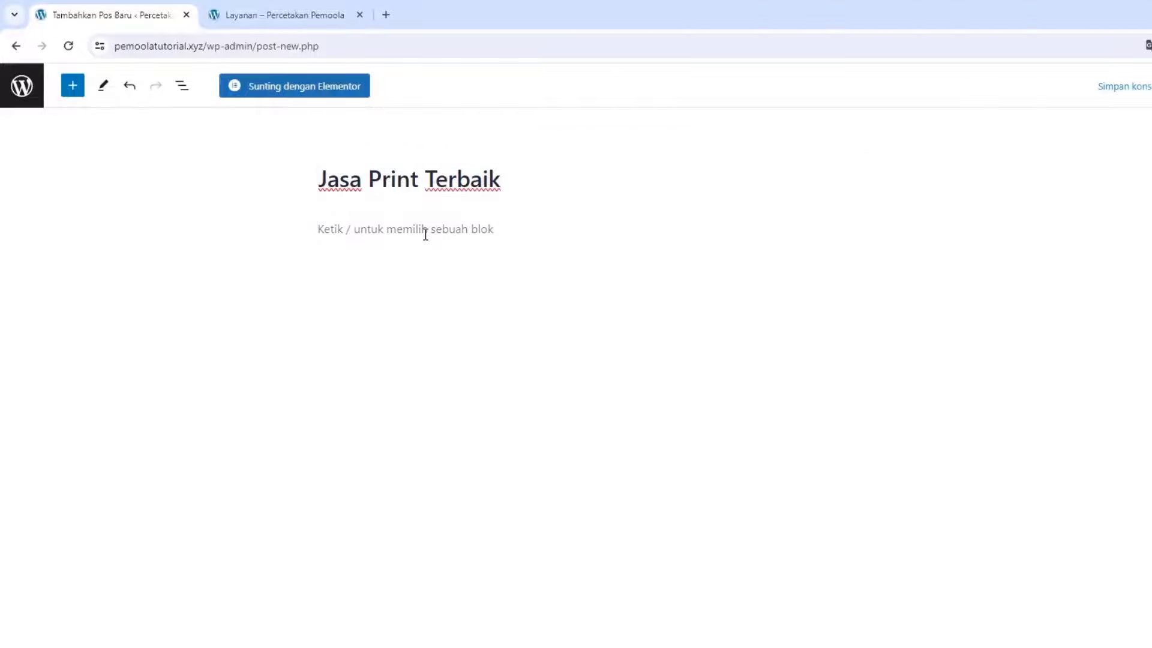
pyautogui.write('Lorem ipsum dolor sit amet, consectetur adipiscing elit, sed do eiusmod tempor incididunt ut labore et dolore magna aliqua. Ut enim ad minim veniam, quis nostrud exercitation ullamco laboris nisi ut aliquip ex ea commodo consequat. Duis aute irure dolor in reprehenderit in voluptate velit esse cillum dolore eu fugiat nulla pariatur. Excepteur sint occaecat cupidatat non proident, sunt in culpa qui officia deserunt mollit anim id est laborum.')
pyautogui.press('Return')
pyautogui.write('Lorem ipsum dolor sit amet, consectetur adipiscing elit, sed do eiusmod tempor incididunt ut labore et dolore magna aliqua. Ut enim ad minim veniam, quis nostrud exercitation ullamco laboris nisi ut aliquip ex ea commodo consequat. Duis aute irure dolor in reprehenderit in voluptate velit esse cillum dolore eu fugiat nulla pariatur. Excepteur sint occaecat cupidatat non proident, sunt in culpa qui officia deserunt mollit anim id est laborum.')
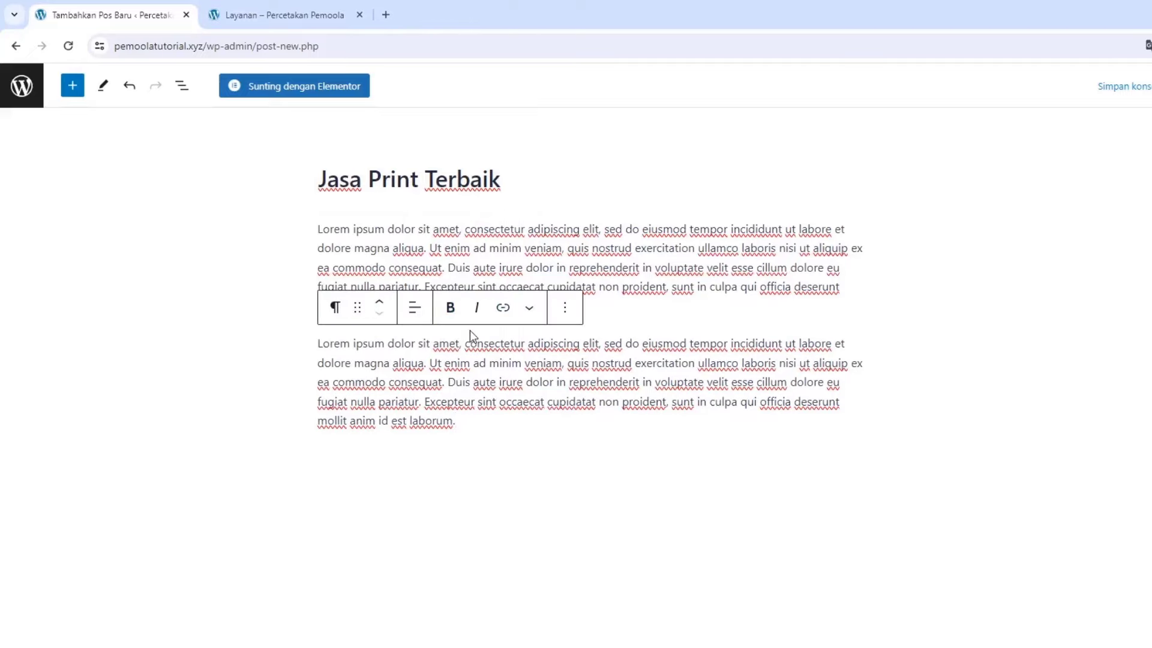
# Set the printing-factory photo from Pustaka Media as the featured image
pyautogui.click(955, 127)
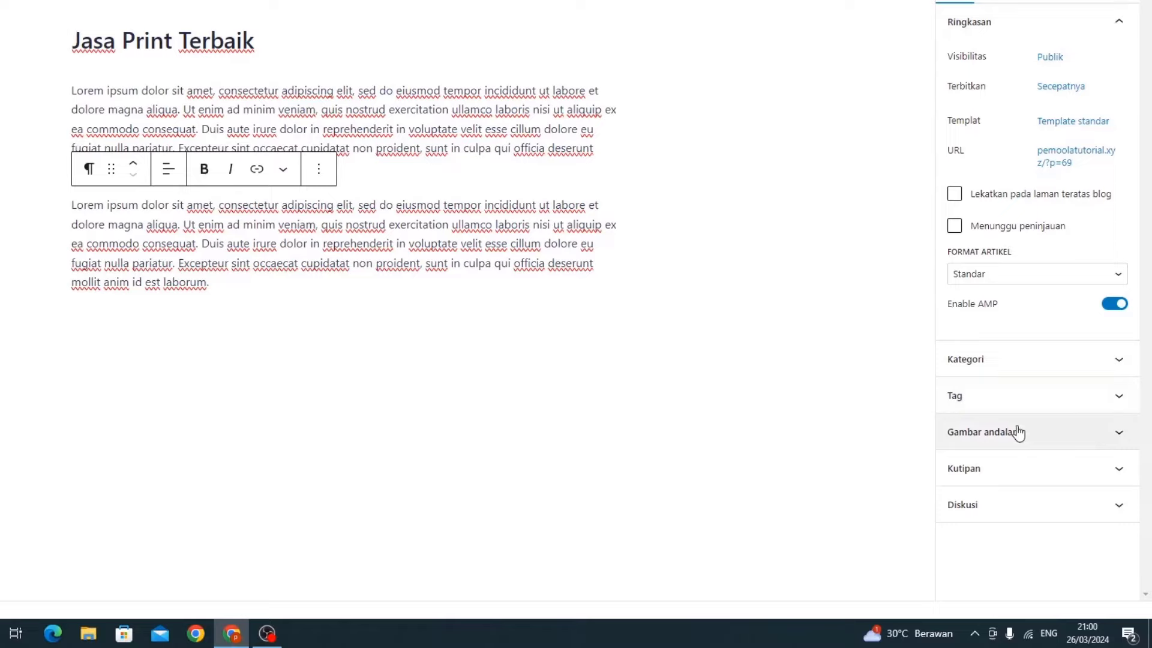
pyautogui.click(1018, 432)
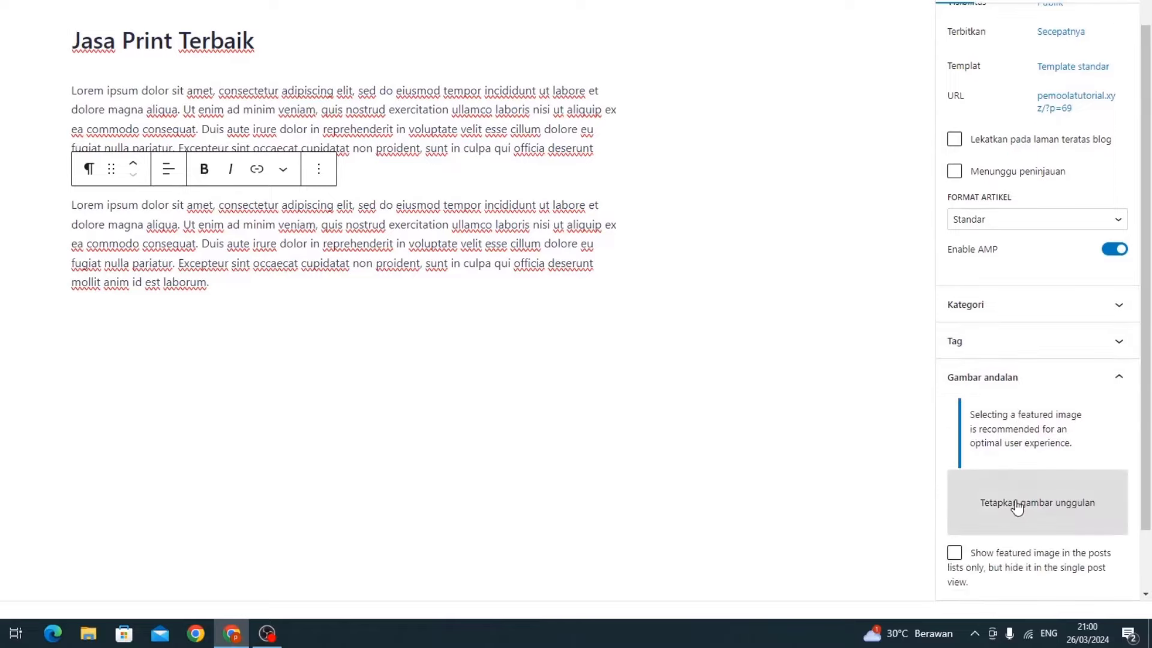
pyautogui.click(1017, 504)
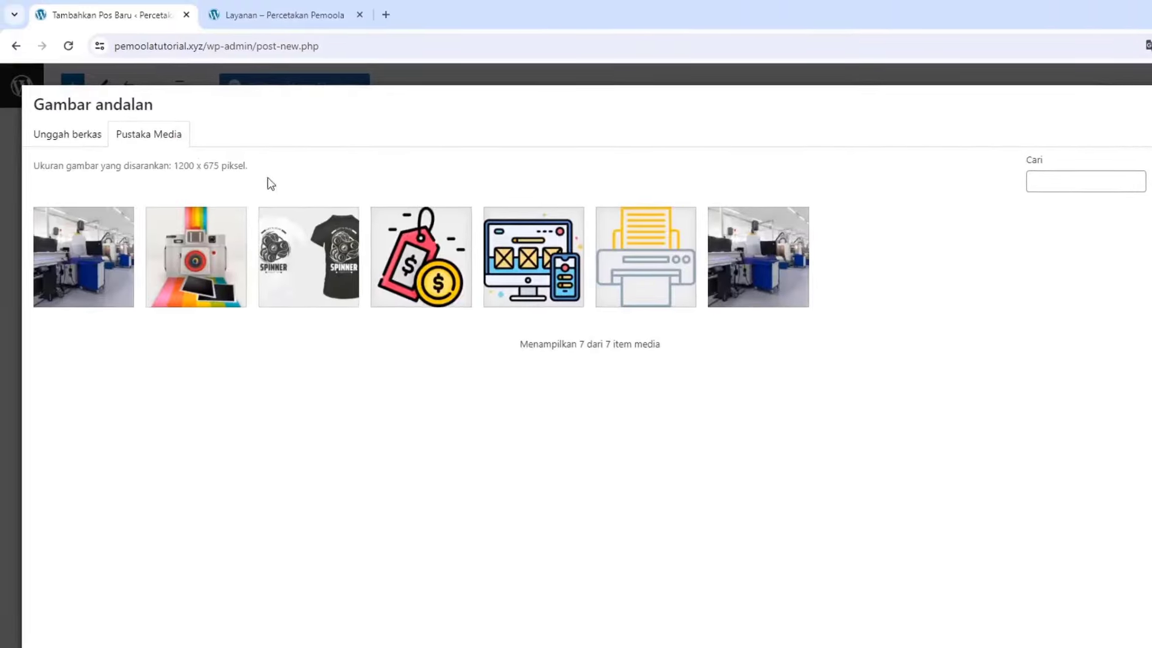
pyautogui.click(67, 143)
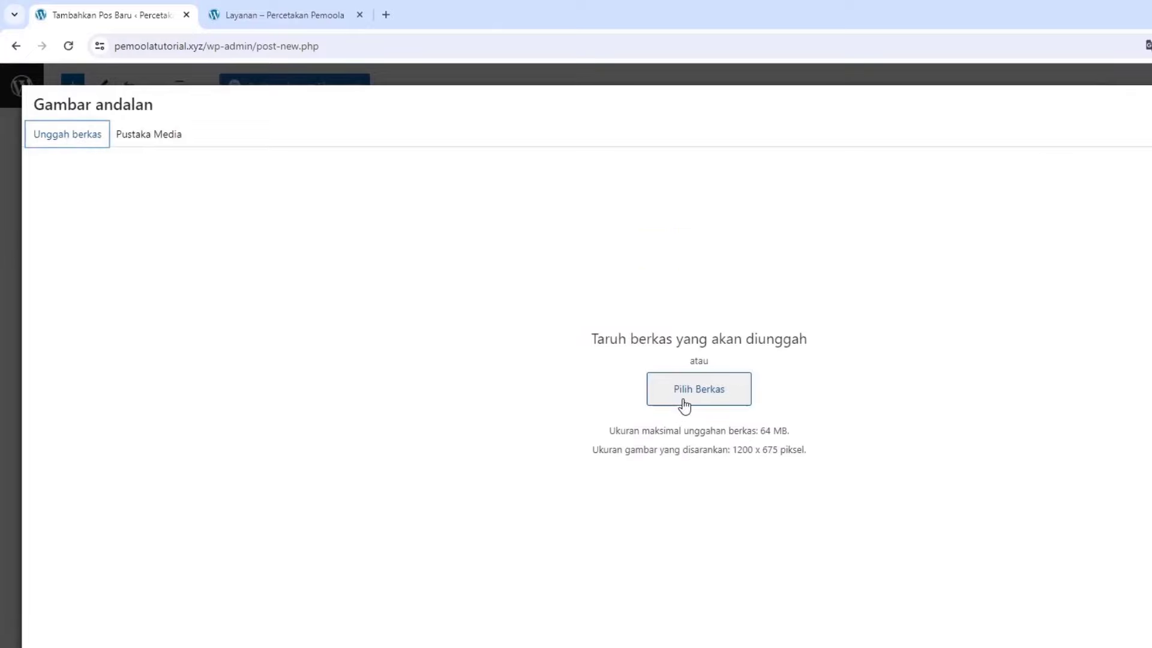
pyautogui.click(149, 143)
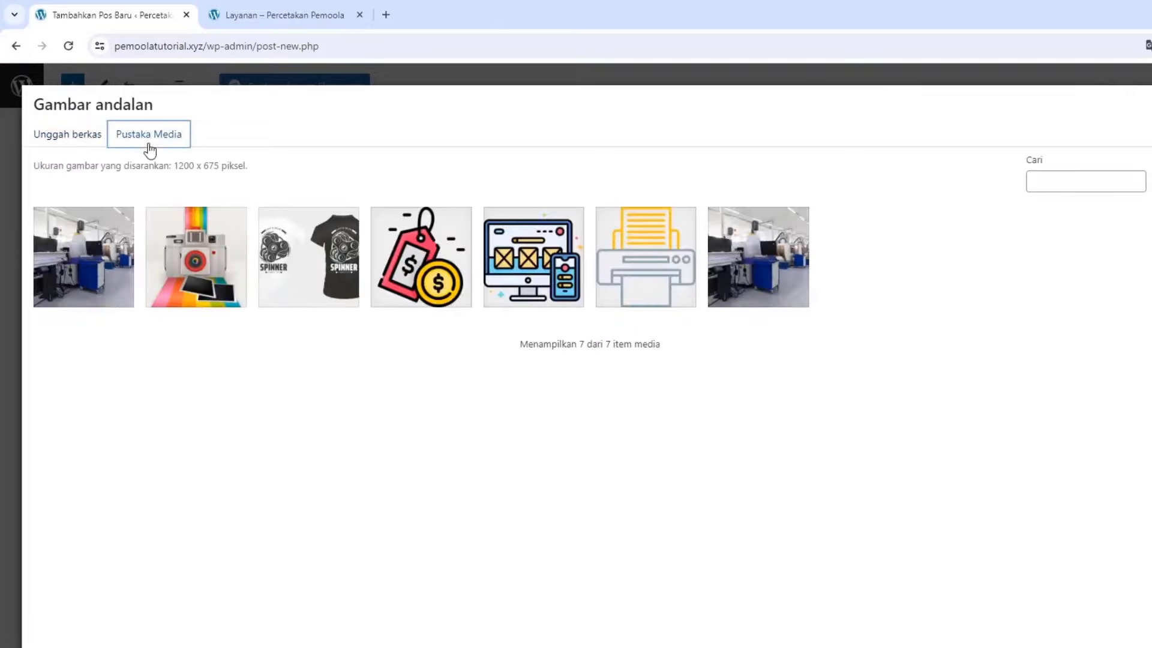
pyautogui.click(107, 274)
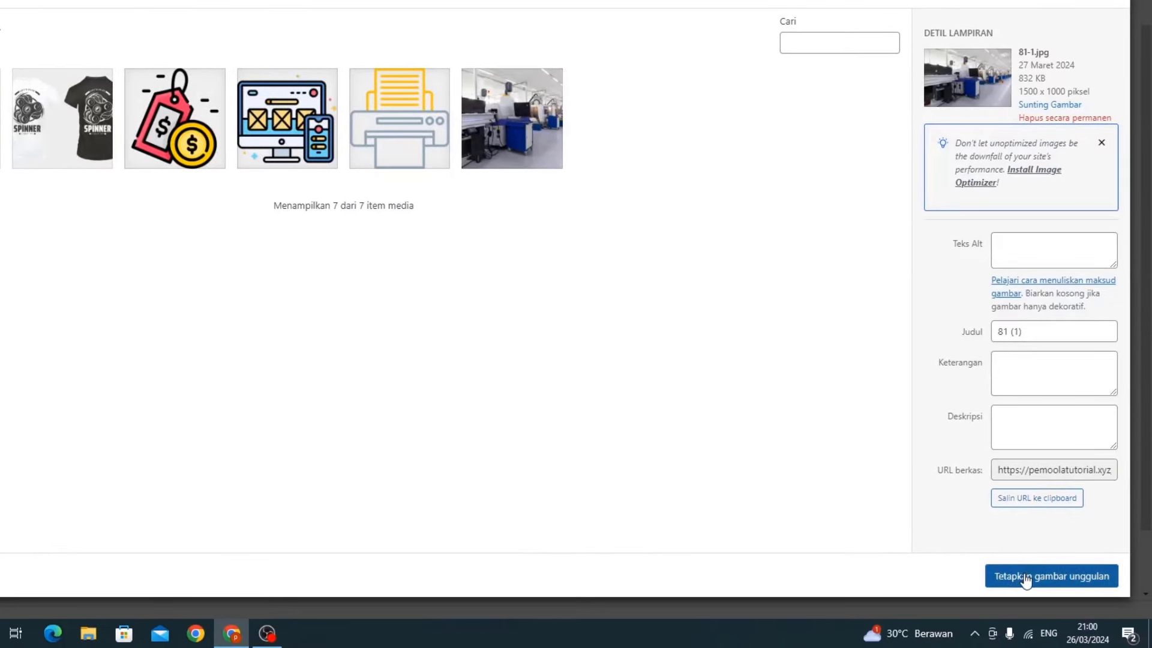
pyautogui.click(1025, 578)
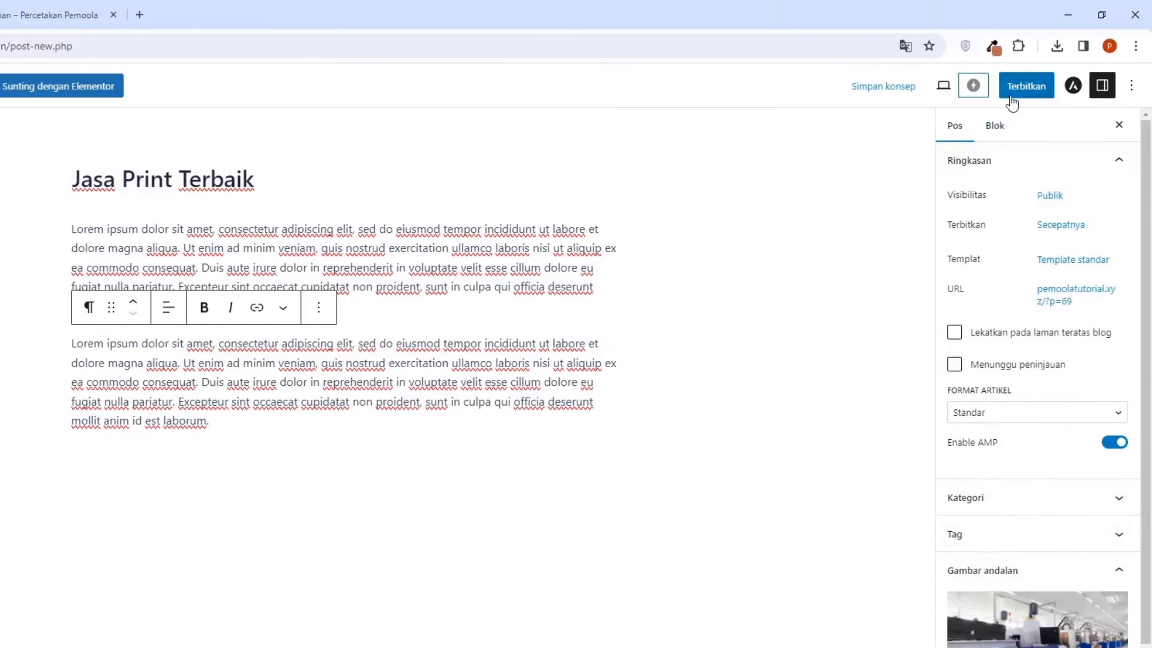
# Publish the post and return to the posts list
pyautogui.click(1012, 87)
pyautogui.click(1011, 95)
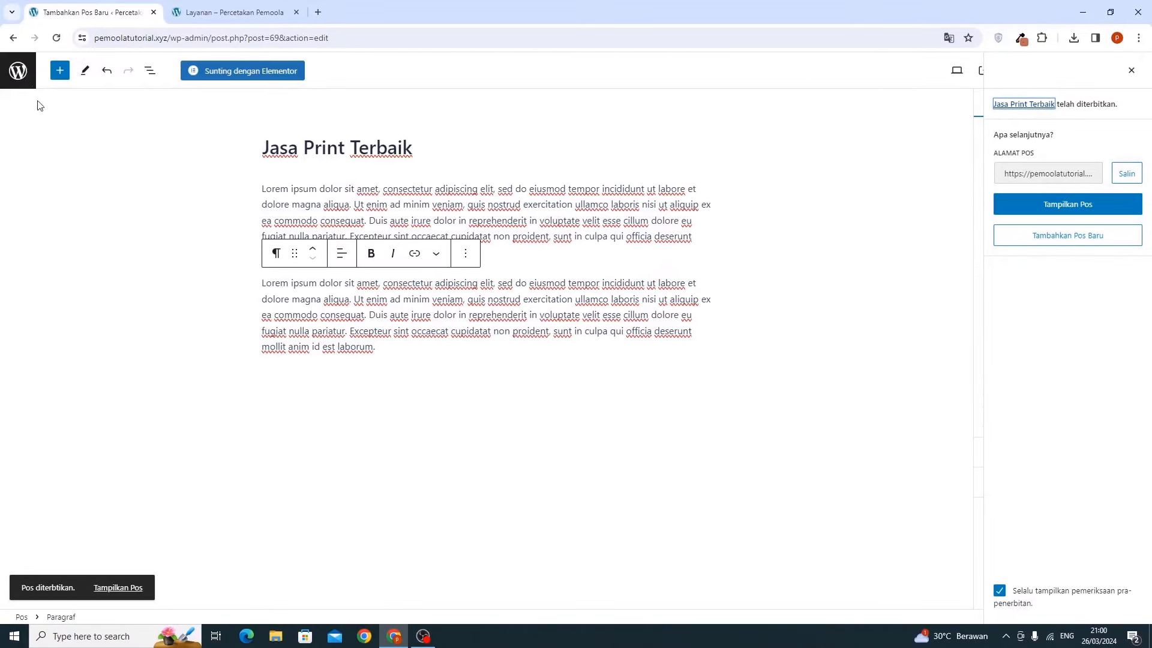
pyautogui.click(20, 69)
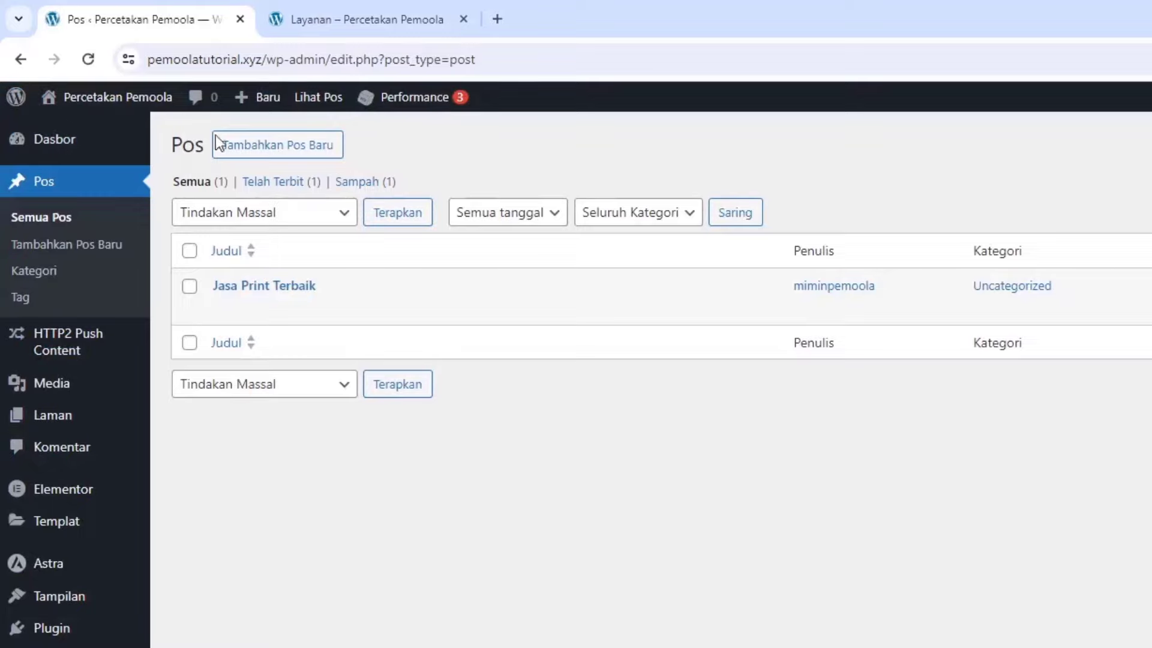
# Start a new post titled 'Cetak Photo Murah' with two pasted Lorem ipsum paragraphs
pyautogui.click(256, 154)
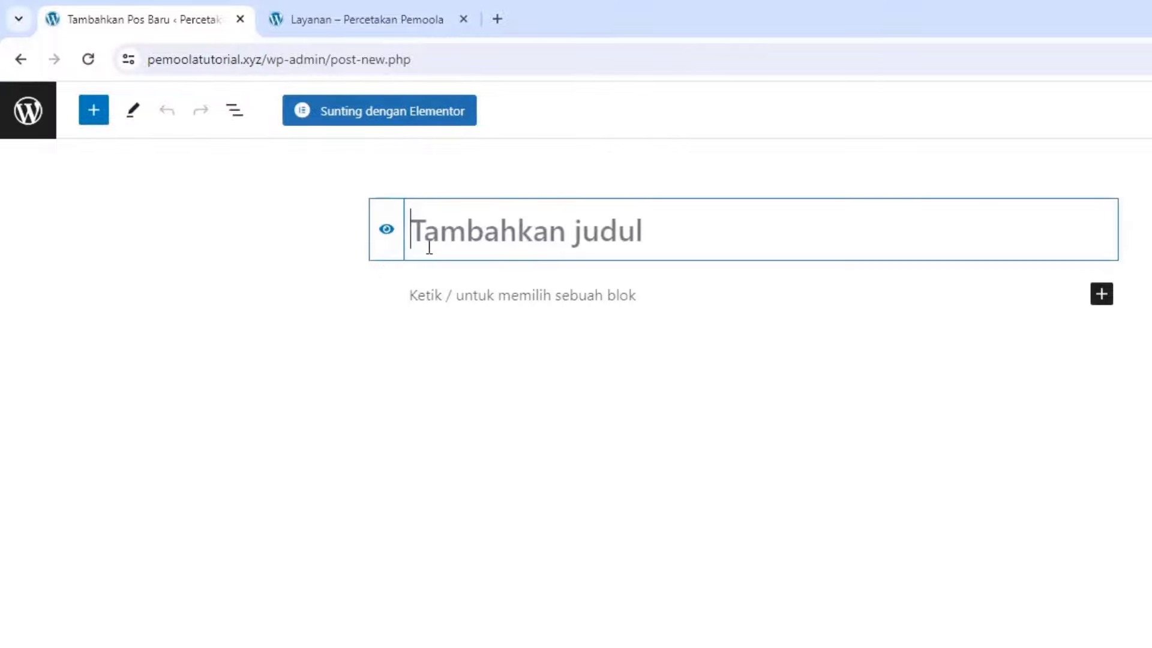
pyautogui.write('Cetak P')
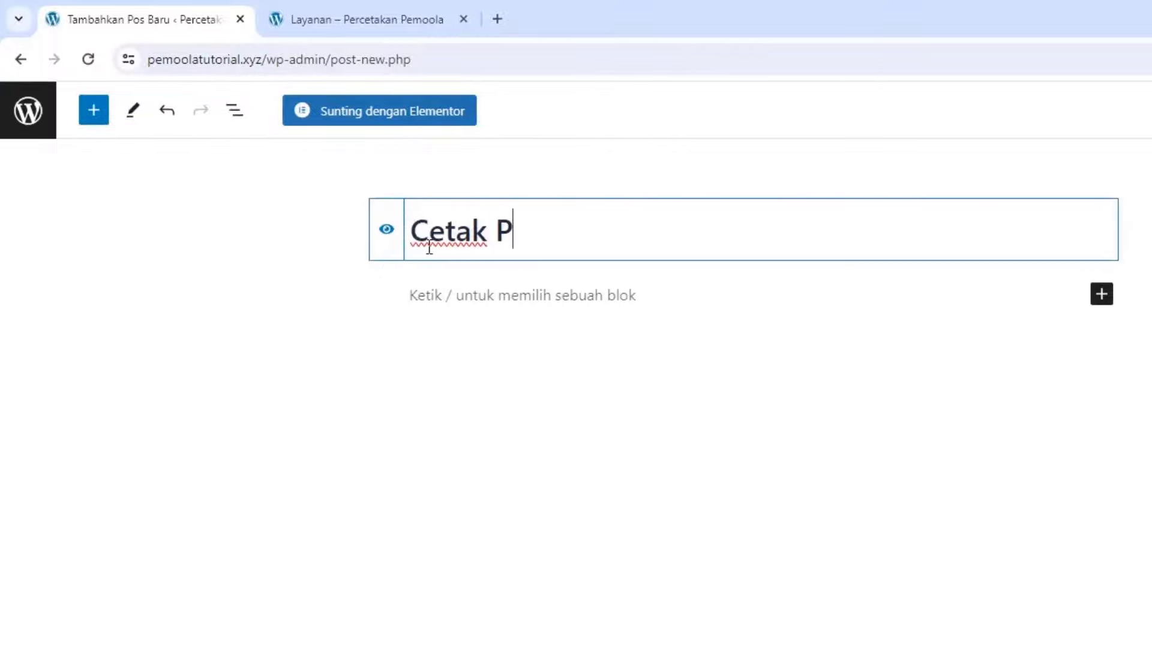
pyautogui.write('hoto Murah')
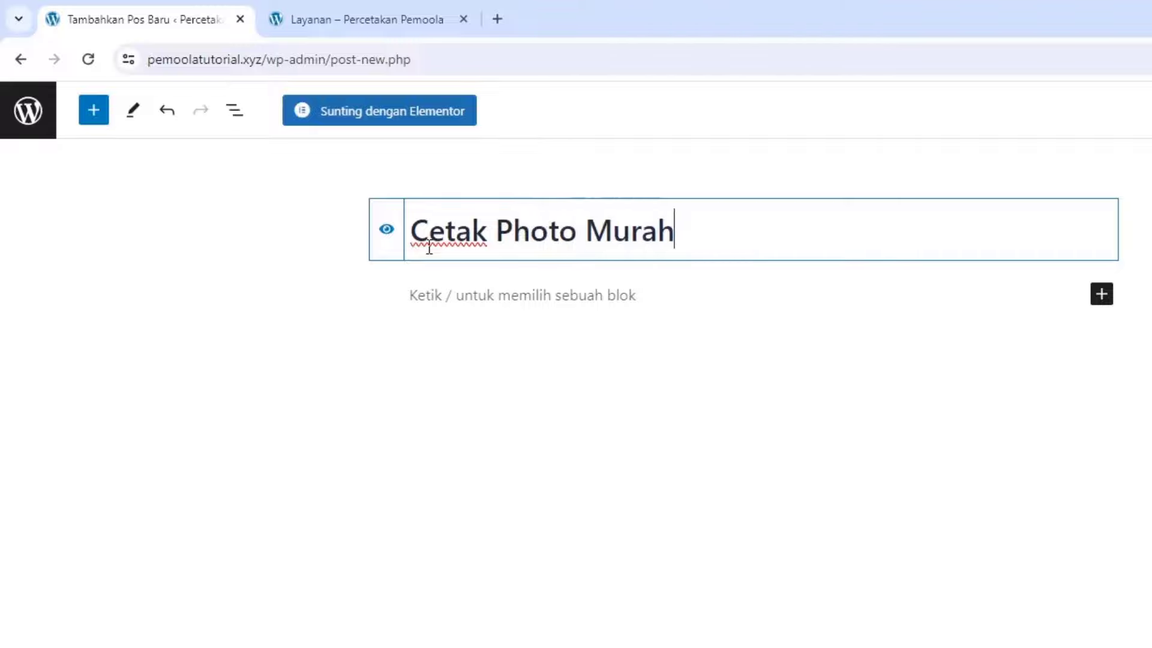
pyautogui.click(436, 291)
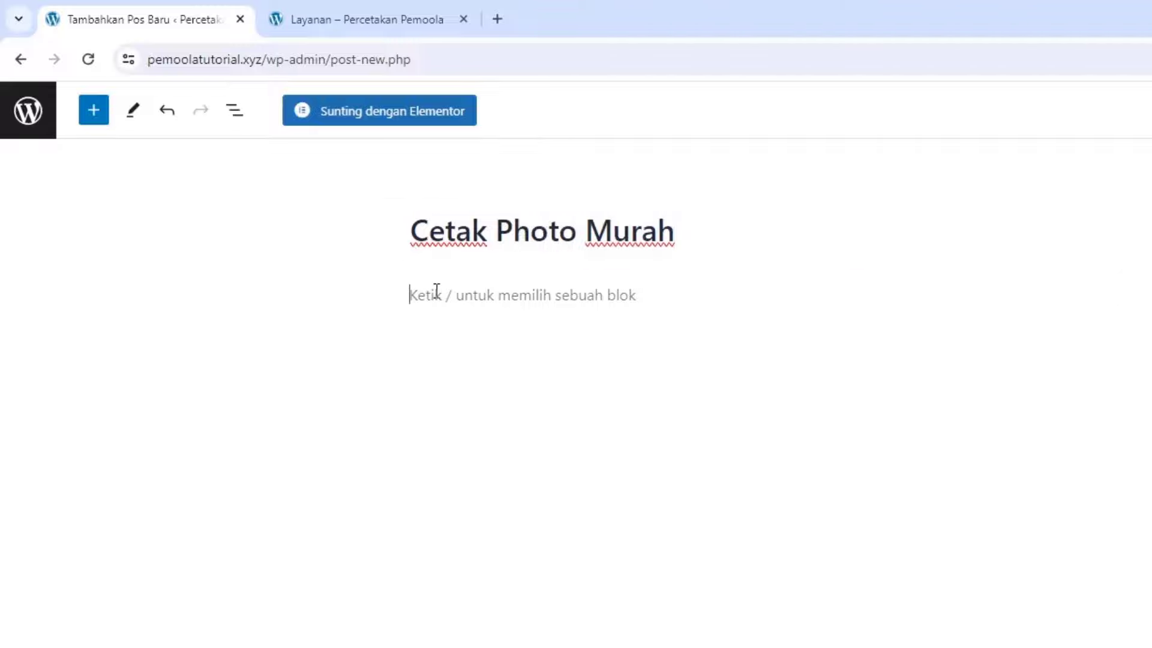
pyautogui.write('Lorem ipsum dolor sit amet, consectetur adipiscing elit, sed do eiusmod tempor incididunt ut labore et dolore magna aliqua. Ut enim ad minim veniam, quis nostrud exercitation ullamco laboris nisi ut aliquip ex ea commodo consequat. Duis aute irure dolor in reprehenderit in voluptate velit esse cillum dolore eu fugiat nulla pariatur. Excepteur sint occaecat cupidatat non proident, sunt in culpa qui officia deserunt mollit anim id est laborum.')
pyautogui.press('Return')
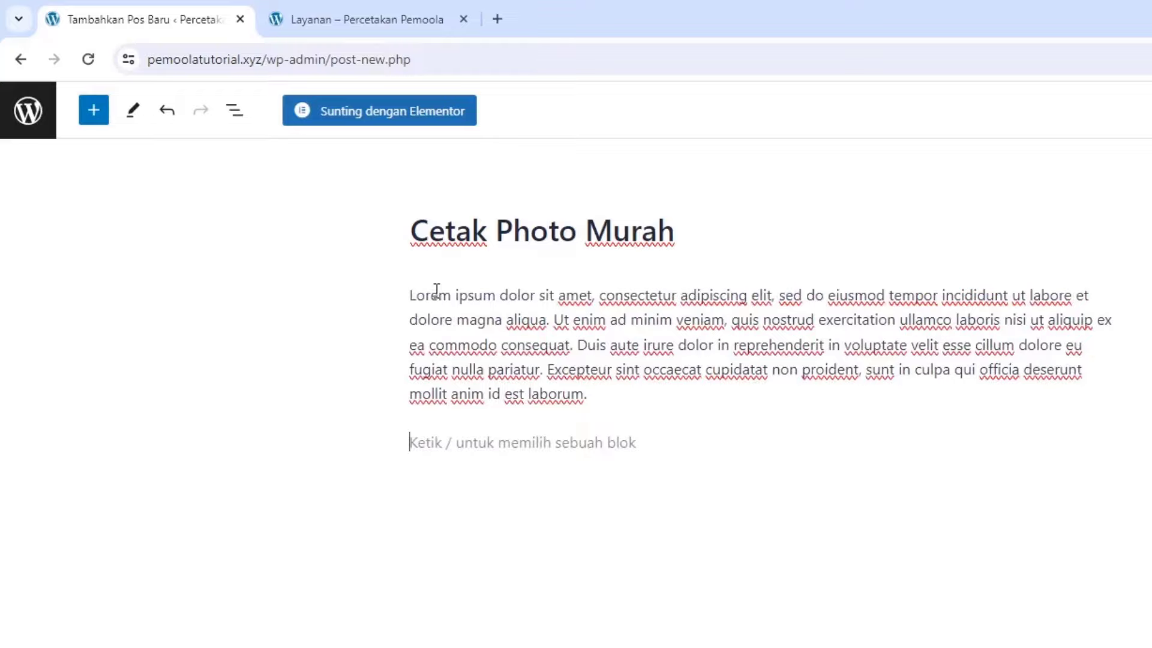
pyautogui.write('v')
pyautogui.press('BackSpace')
pyautogui.write('Lorem ipsum dolor sit amet, consectetur adipiscing elit, sed do eiusmod tempor incididunt ut labore et dolore magna aliqua. Ut enim ad minim veniam, quis nostrud exercitation ullamco laboris nisi ut aliquip ex ea commodo consequat. Duis aute irure dolor in reprehenderit in voluptate velit esse cillum dolore eu fugiat nulla pariatur. Excepteur sint occaecat cupidatat non proident, sunt in culpa qui officia deserunt mollit anim id est laborum.')
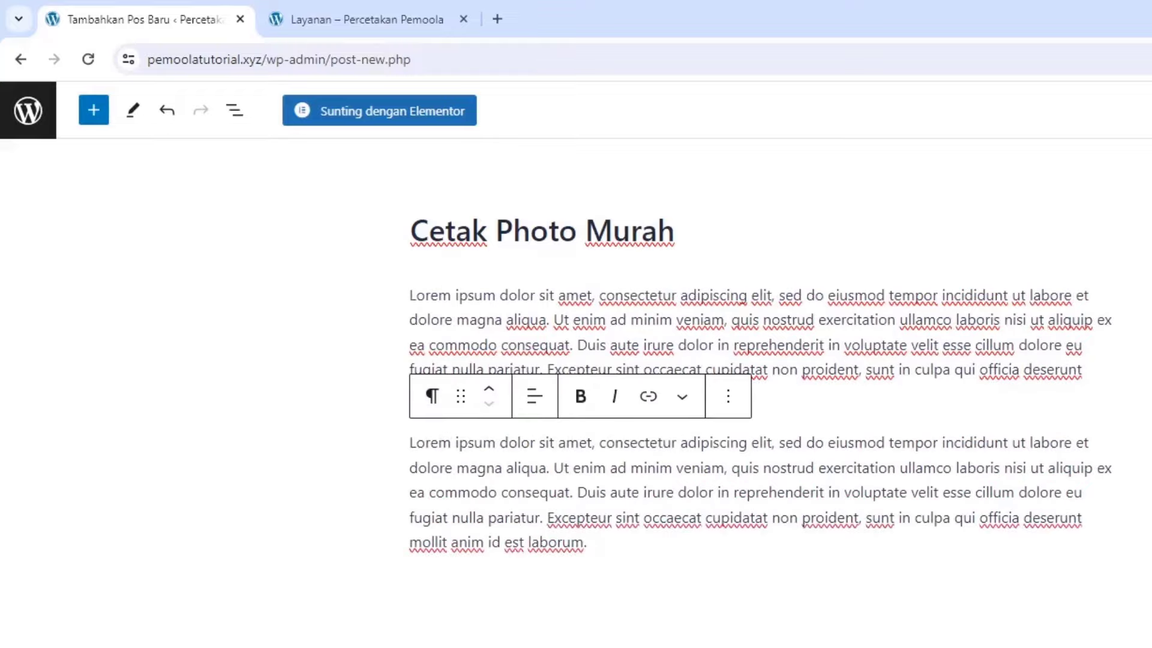
# Set the printing-factory photo from Pustaka Media as the featured image
pyautogui.click(943, 135)
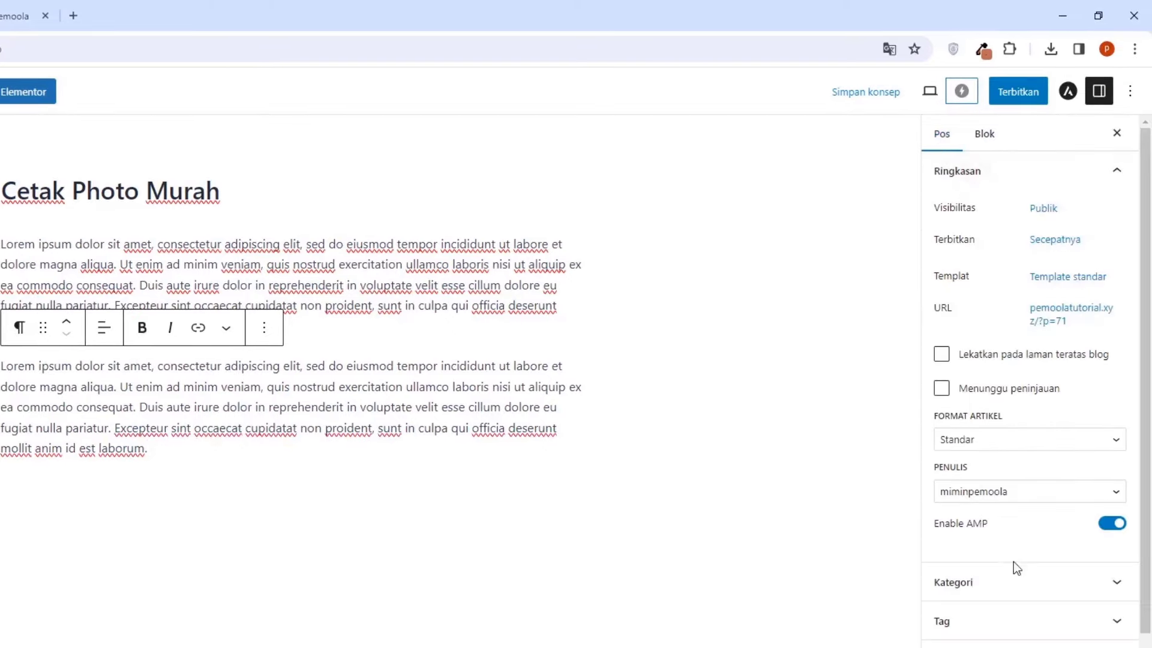
pyautogui.scroll(-3, 1013, 562)
pyautogui.click(993, 599)
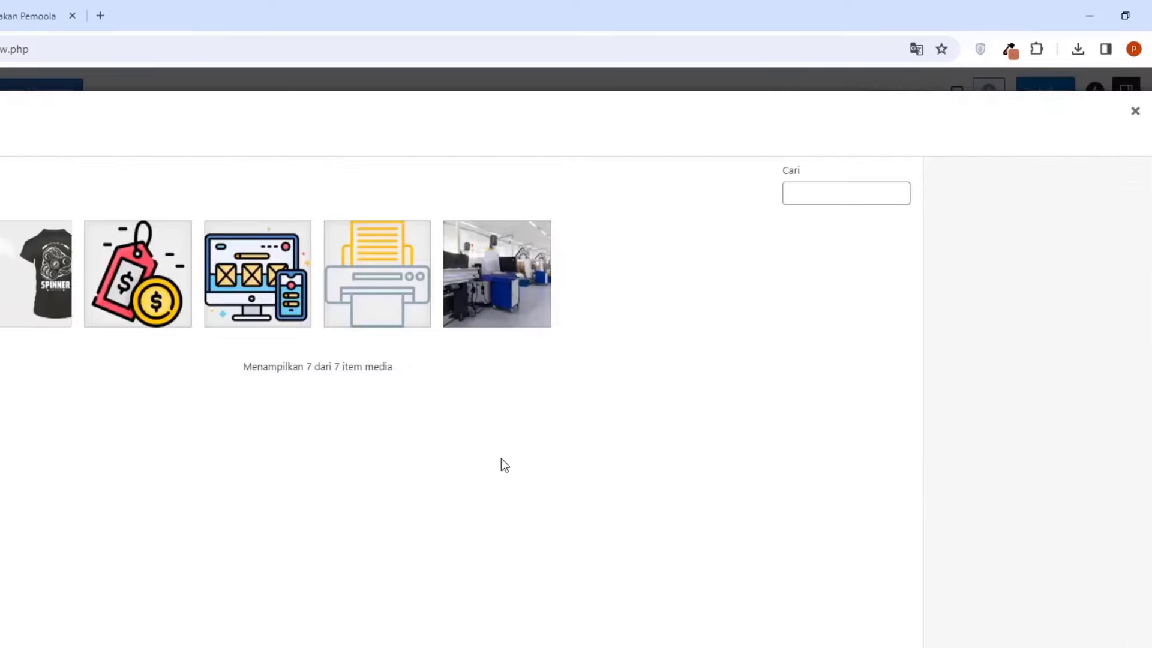
pyautogui.click(75, 147)
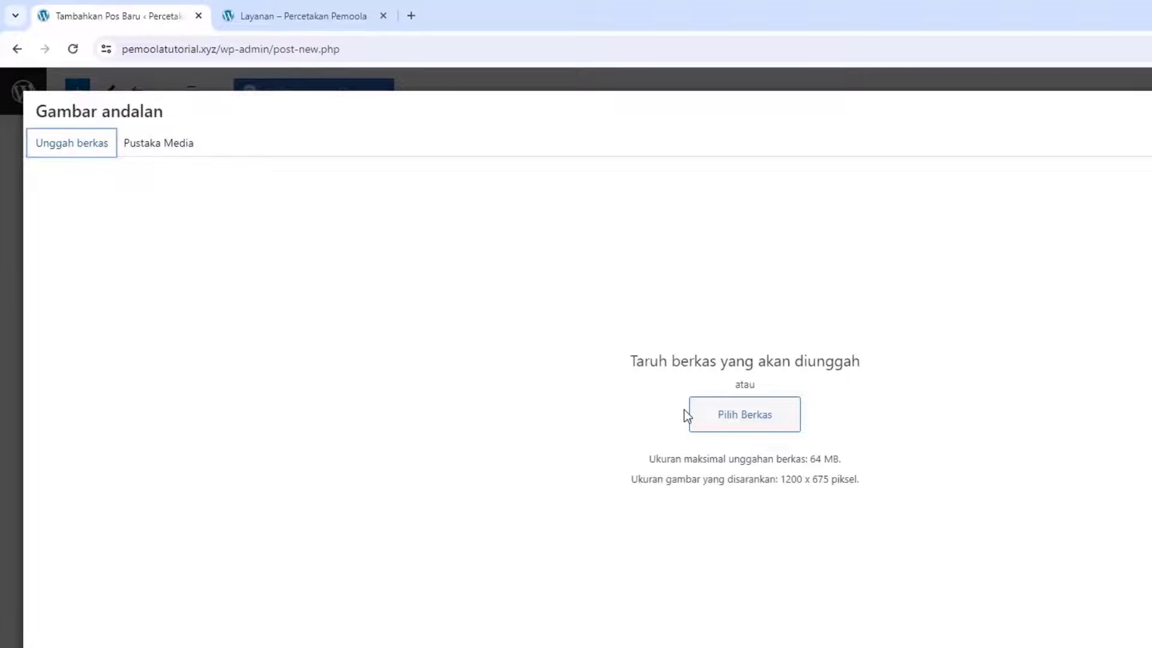
pyautogui.click(159, 147)
pyautogui.click(103, 288)
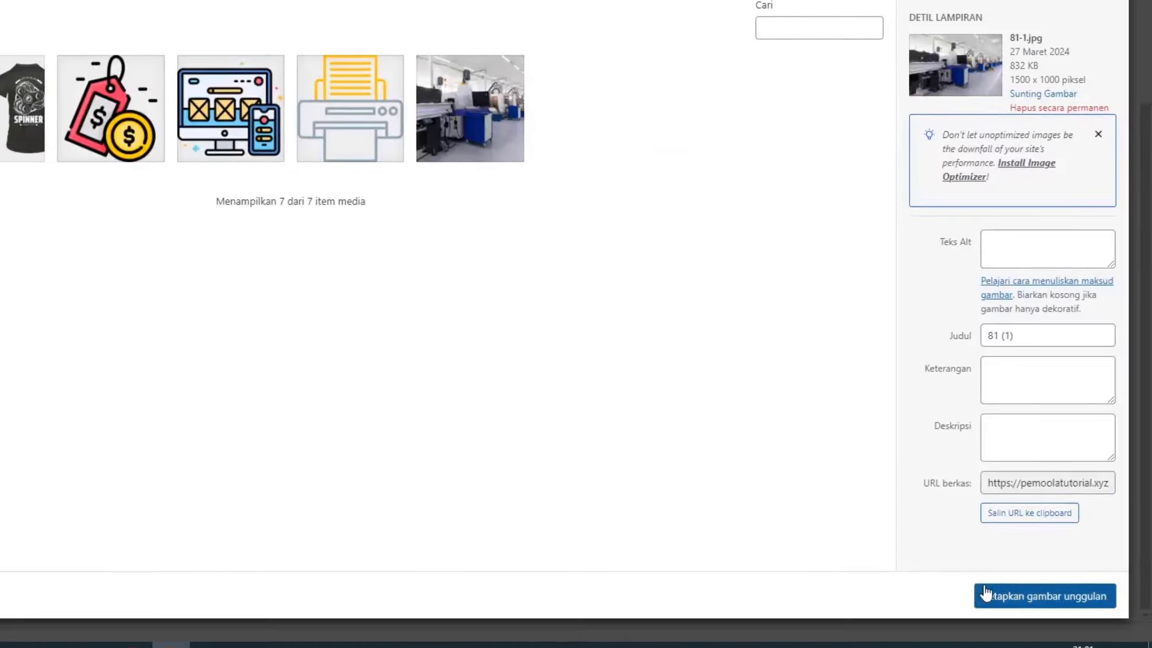
pyautogui.click(1012, 596)
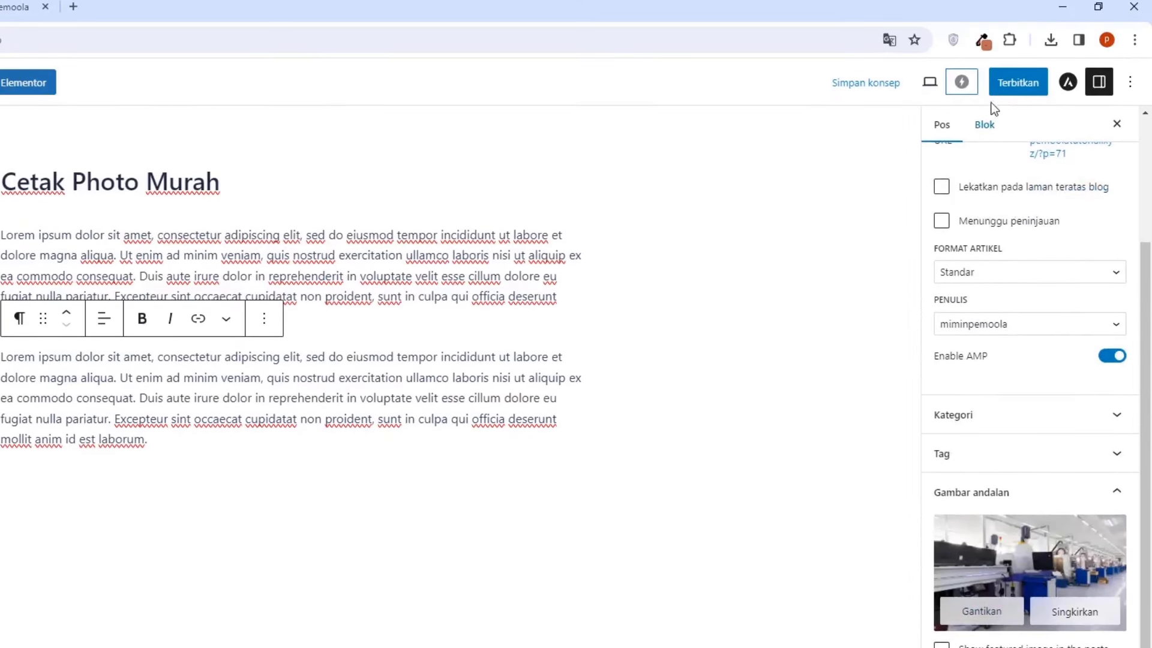
# Publish the post and return to the posts list
pyautogui.click(1008, 87)
pyautogui.click(1008, 90)
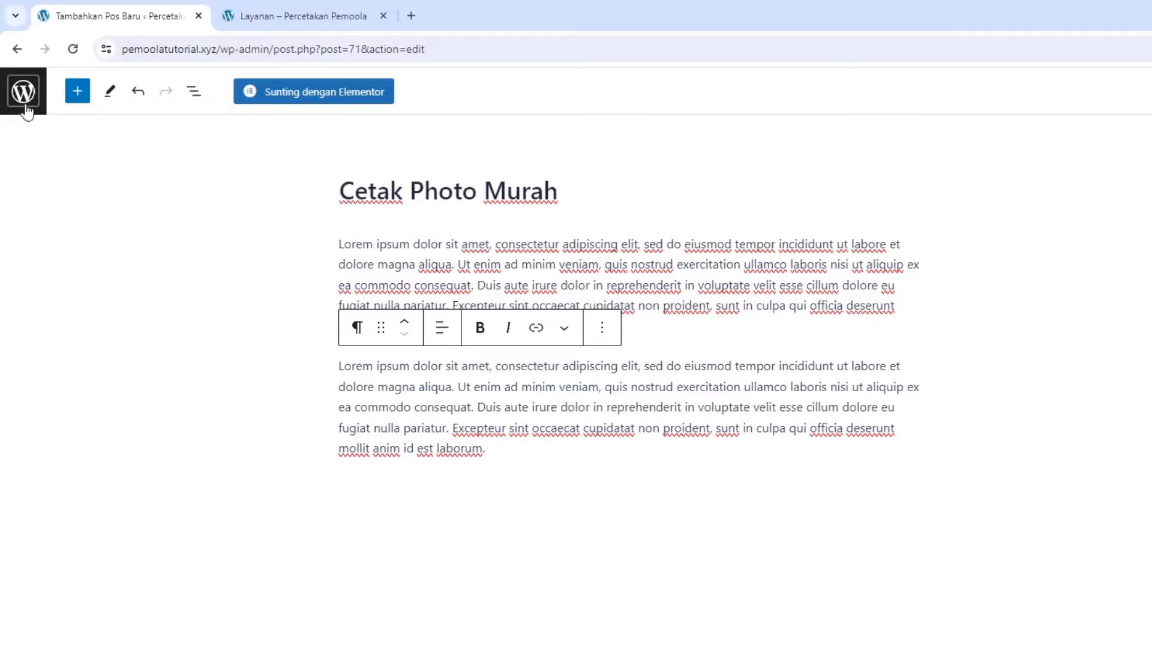
pyautogui.click(24, 92)
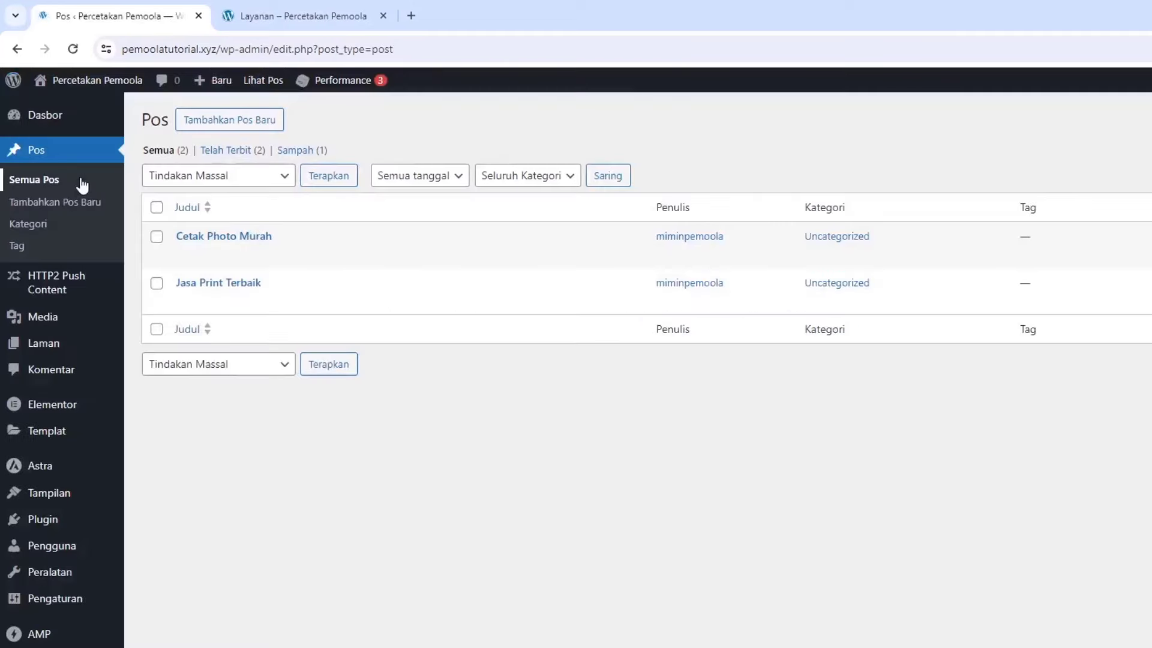
# Check the live site's Artikel and Kontak pages, then return to the WordPress admin
pyautogui.click(279, 18)
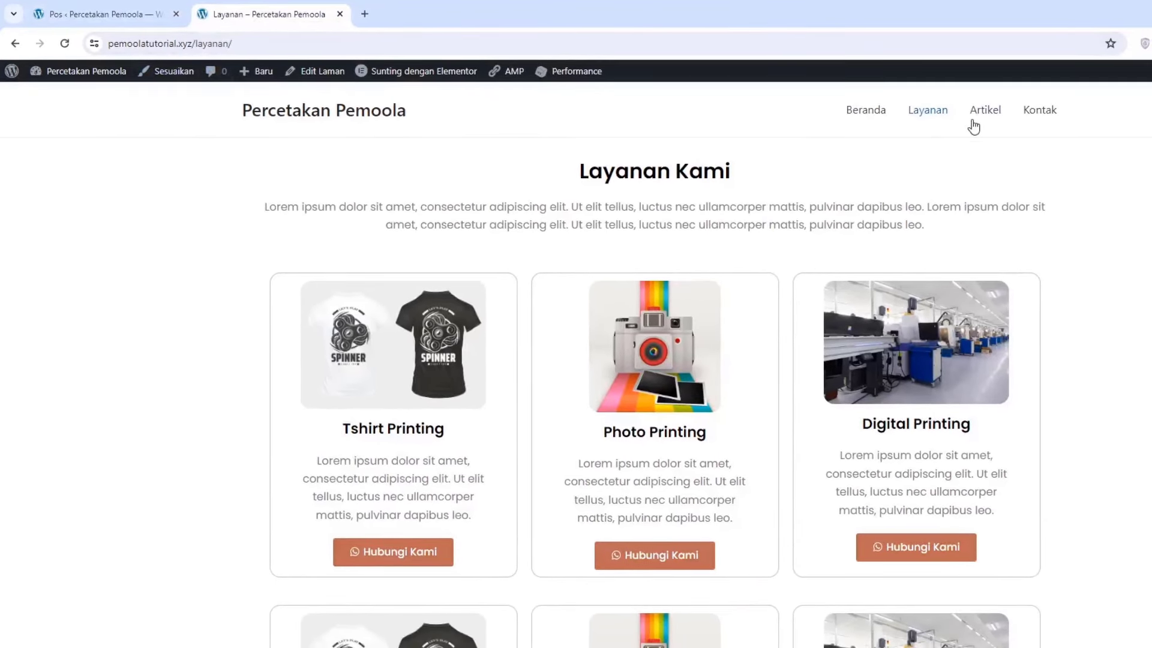
pyautogui.click(977, 116)
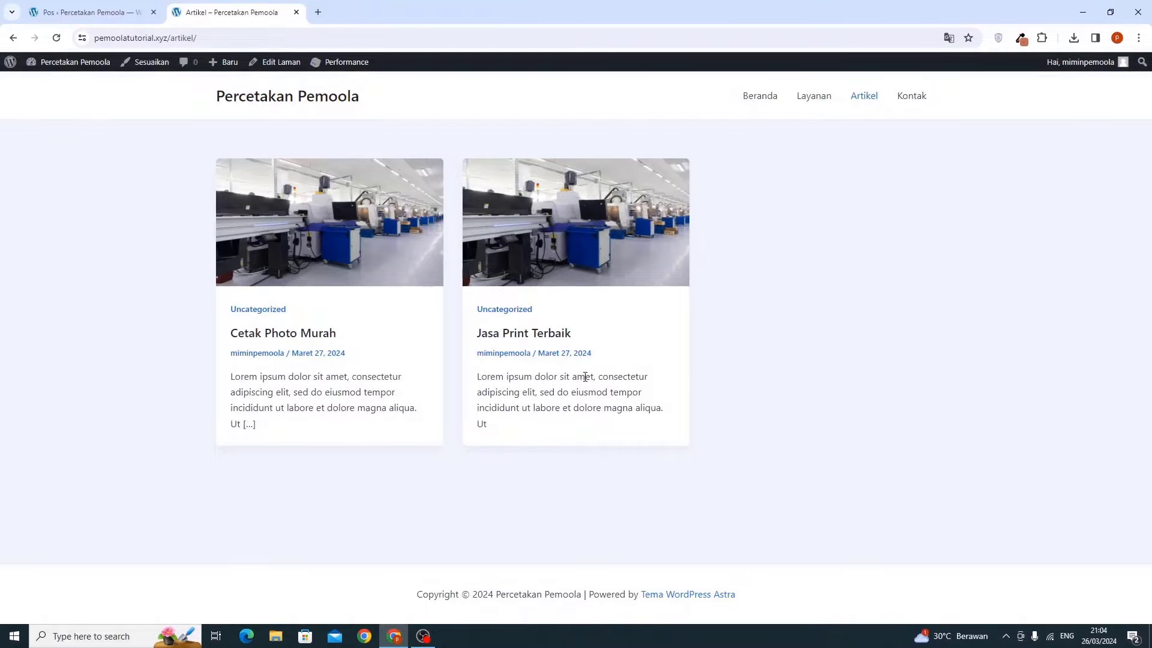
pyautogui.click(898, 108)
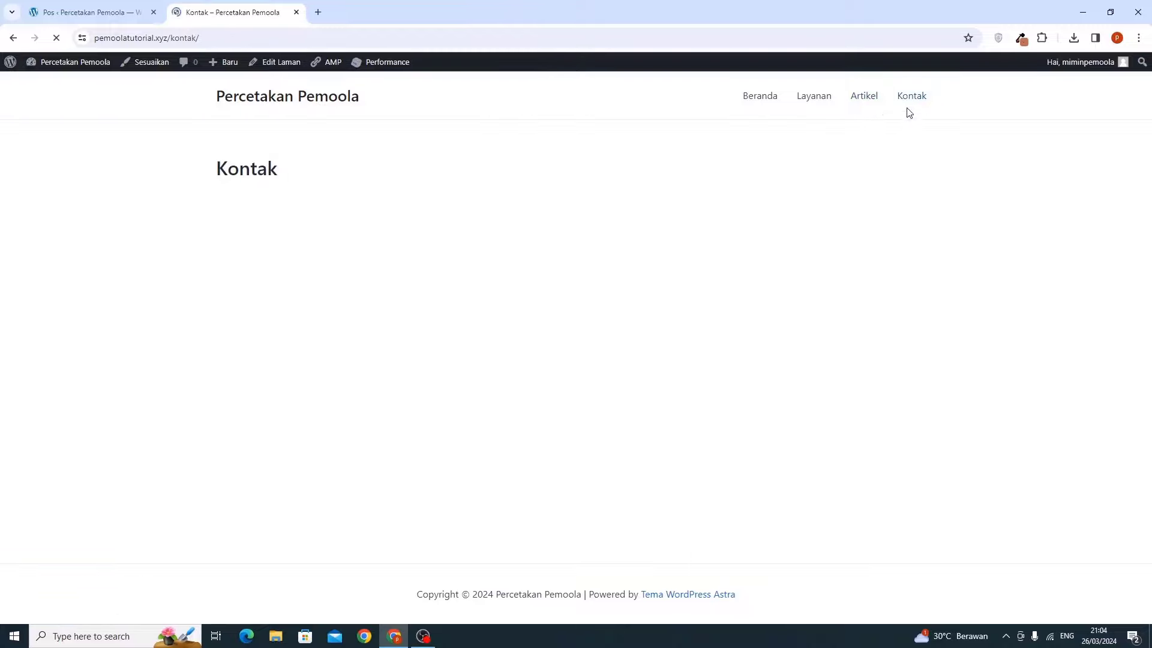
pyautogui.click(105, 13)
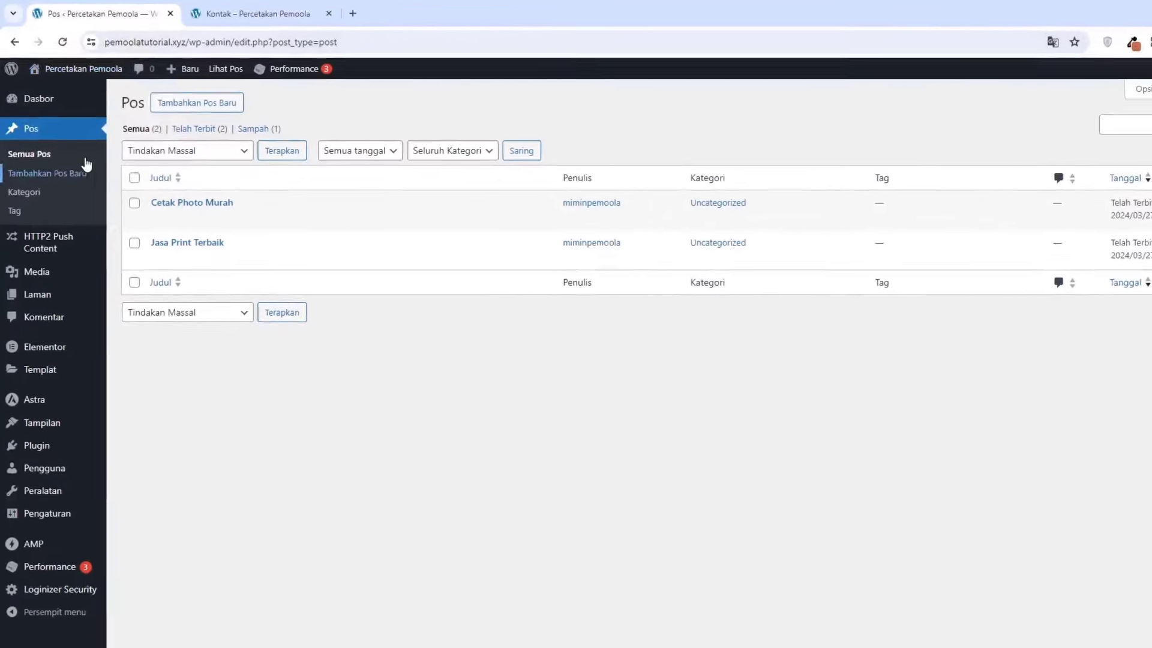
pyautogui.moveTo(56, 317)
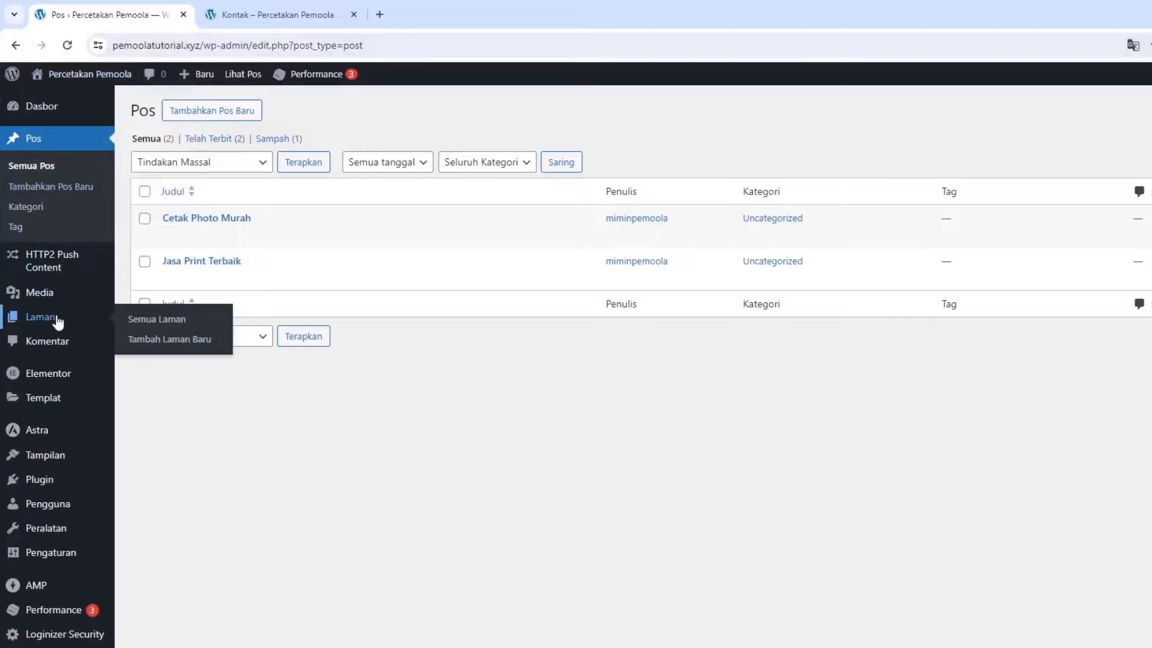
# Open the Kontak page from Semua Laman in Elementor
pyautogui.click(165, 316)
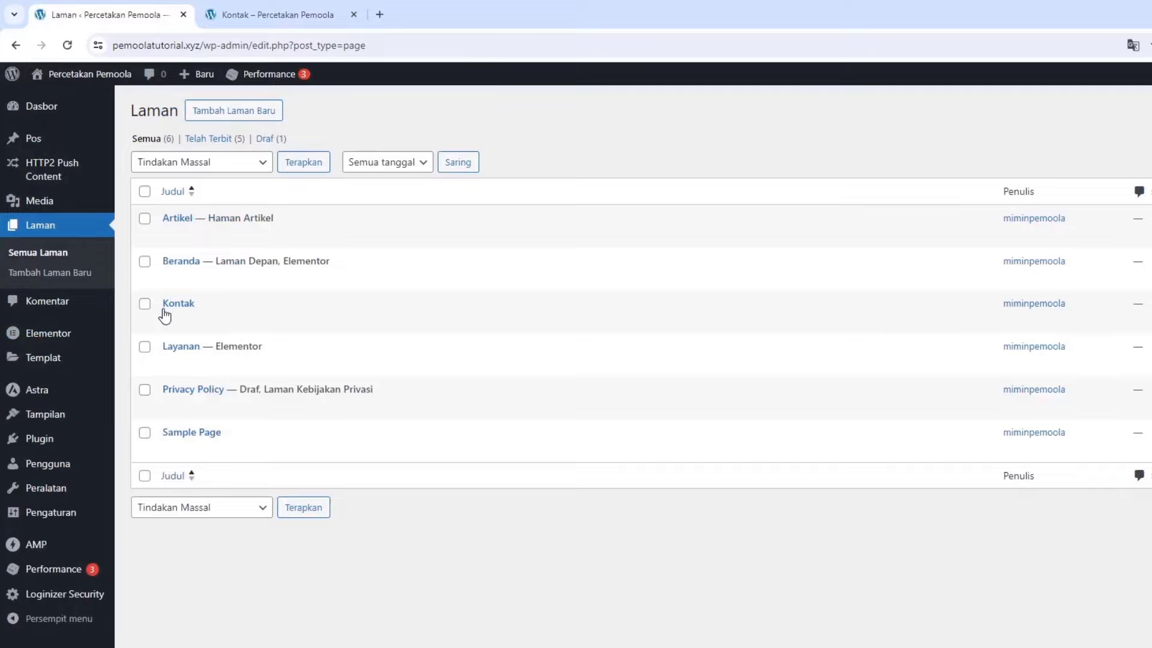
pyautogui.click(169, 324)
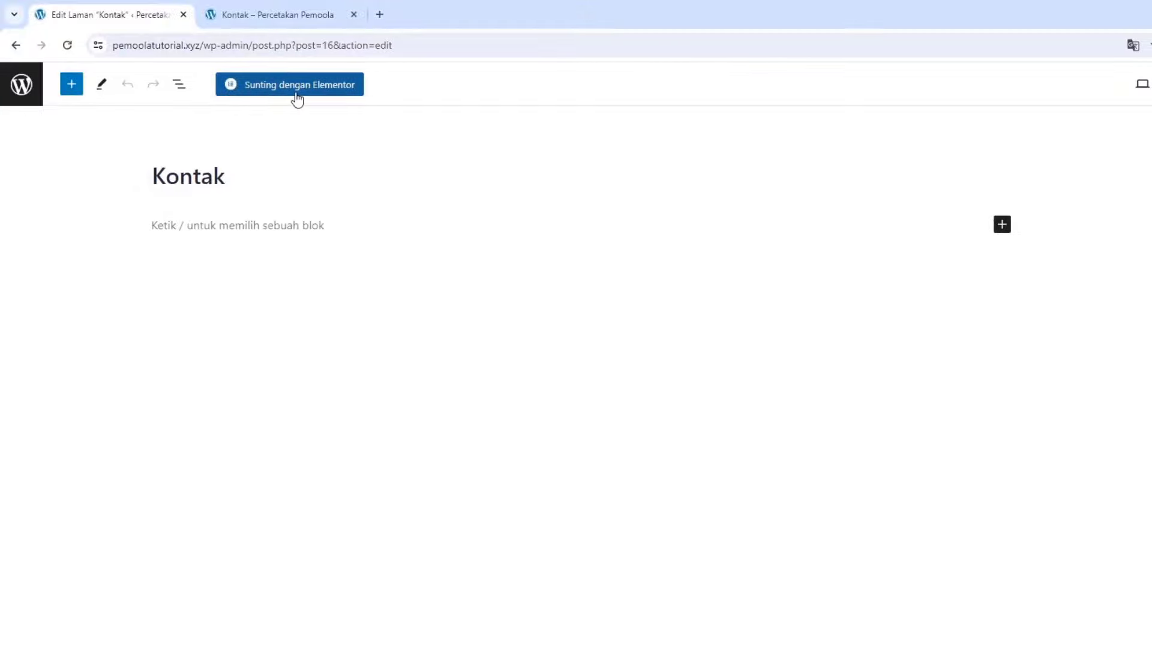
pyautogui.click(296, 94)
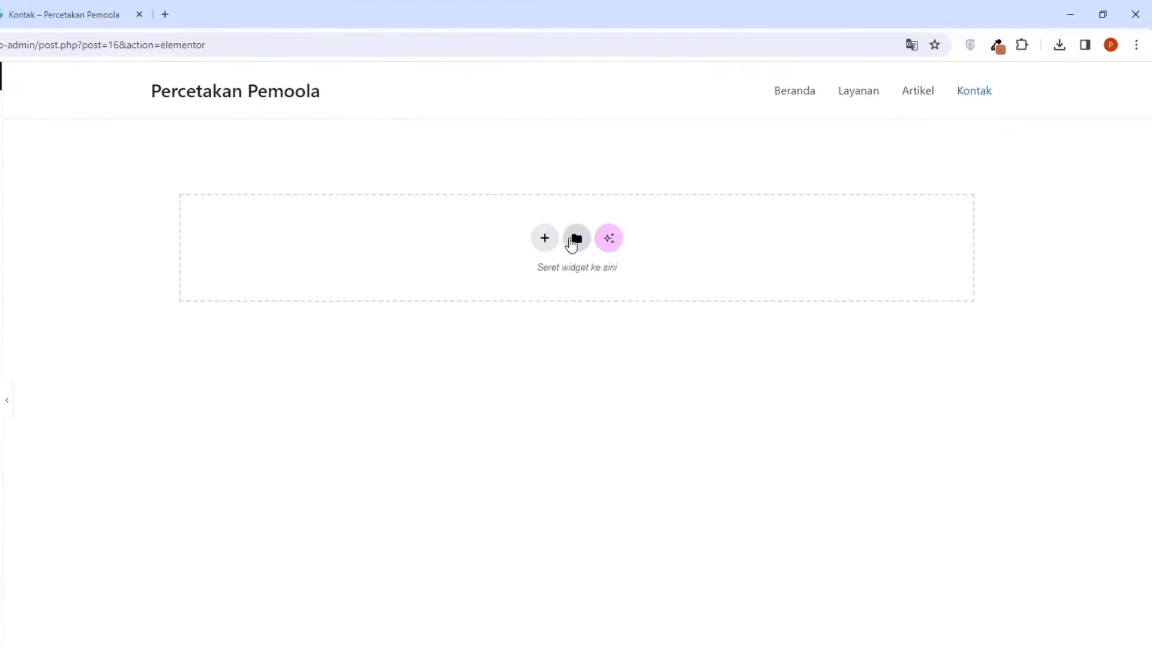
# Insert the saved 'layanan 1' template from Templatku without applying its page settings
pyautogui.click(571, 242)
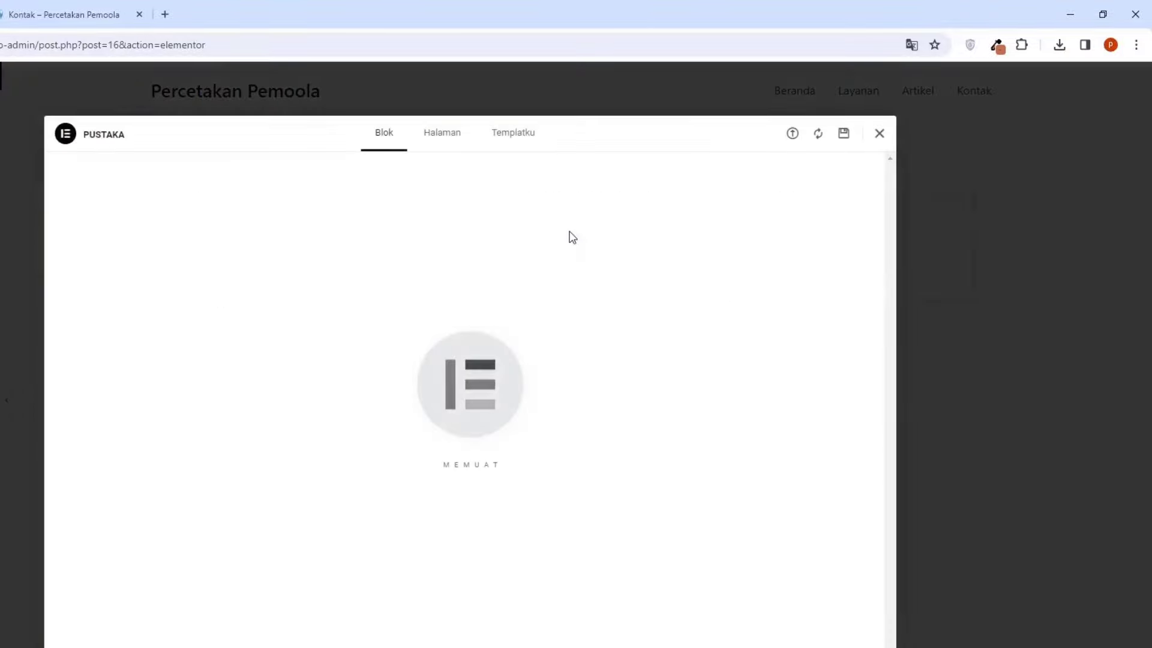
pyautogui.click(510, 138)
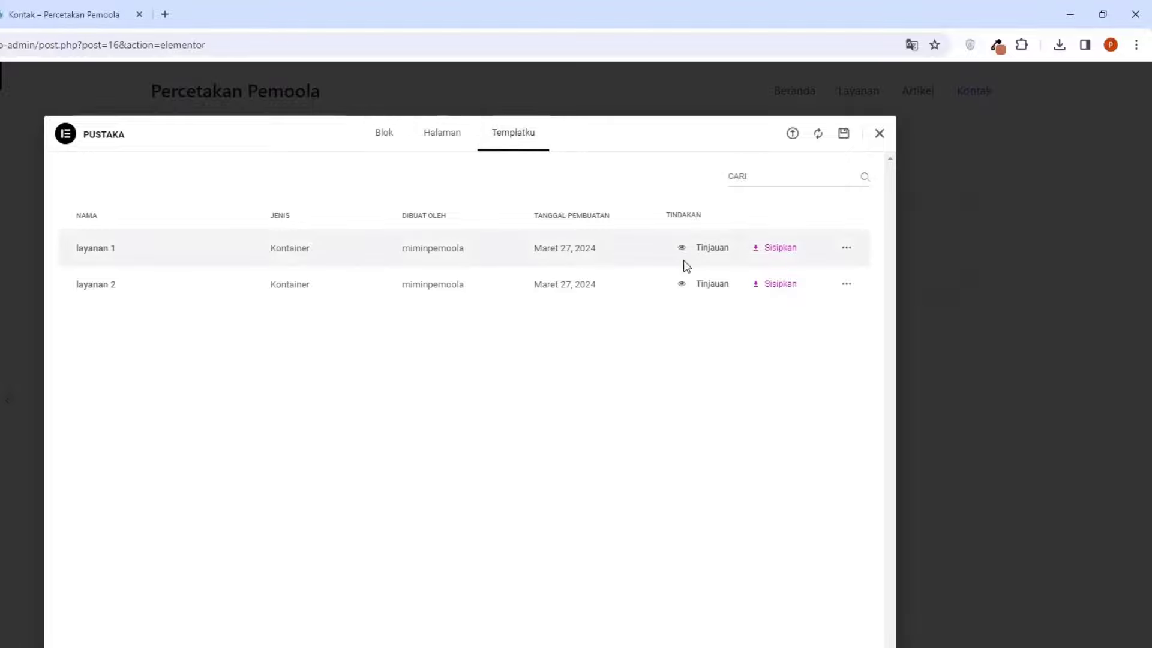
pyautogui.click(780, 249)
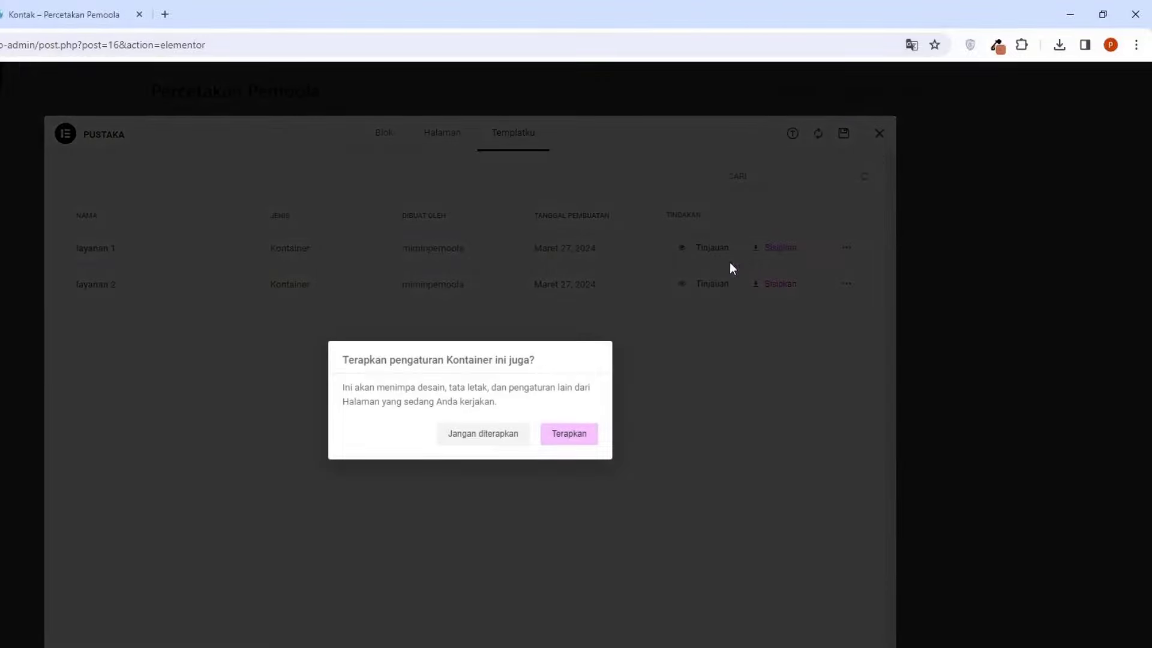
pyautogui.click(489, 441)
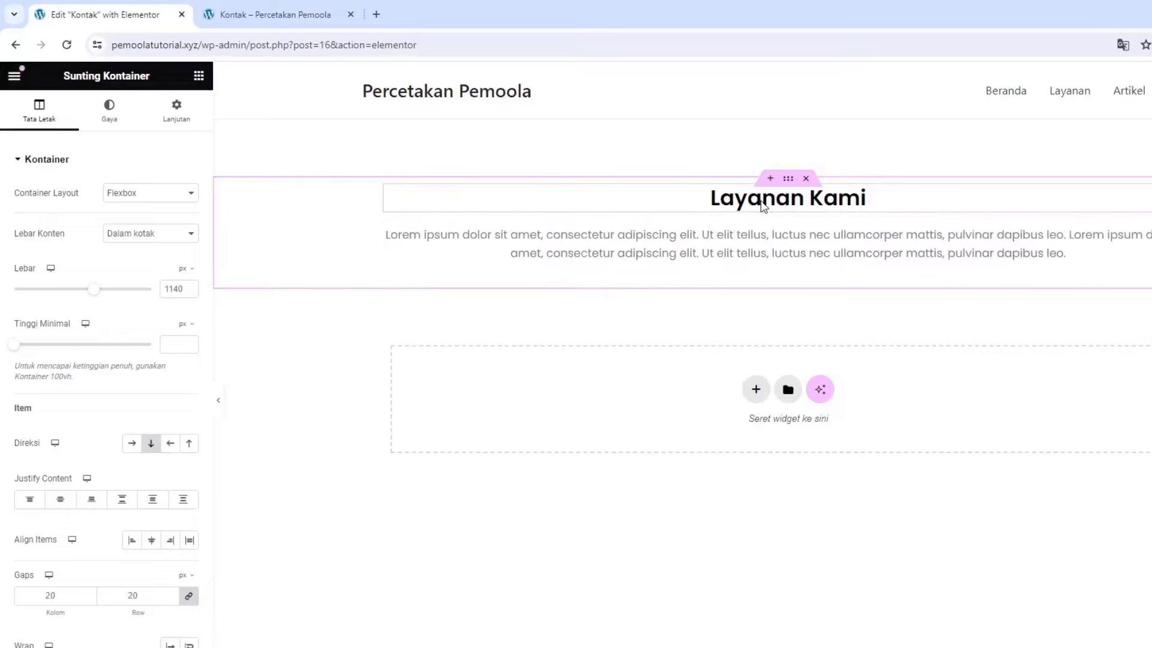
# Change the heading text to 'Kontak Kami' and add a new section below it
pyautogui.click(762, 204)
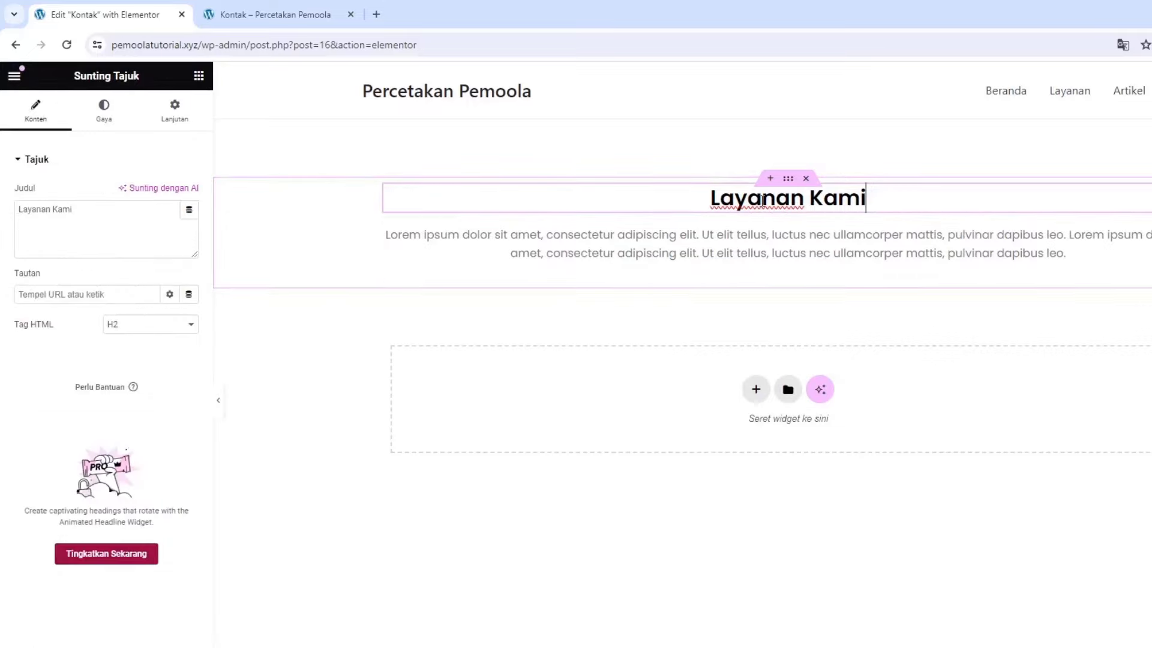
pyautogui.tripleClick(134, 222)
pyautogui.write('Ko')
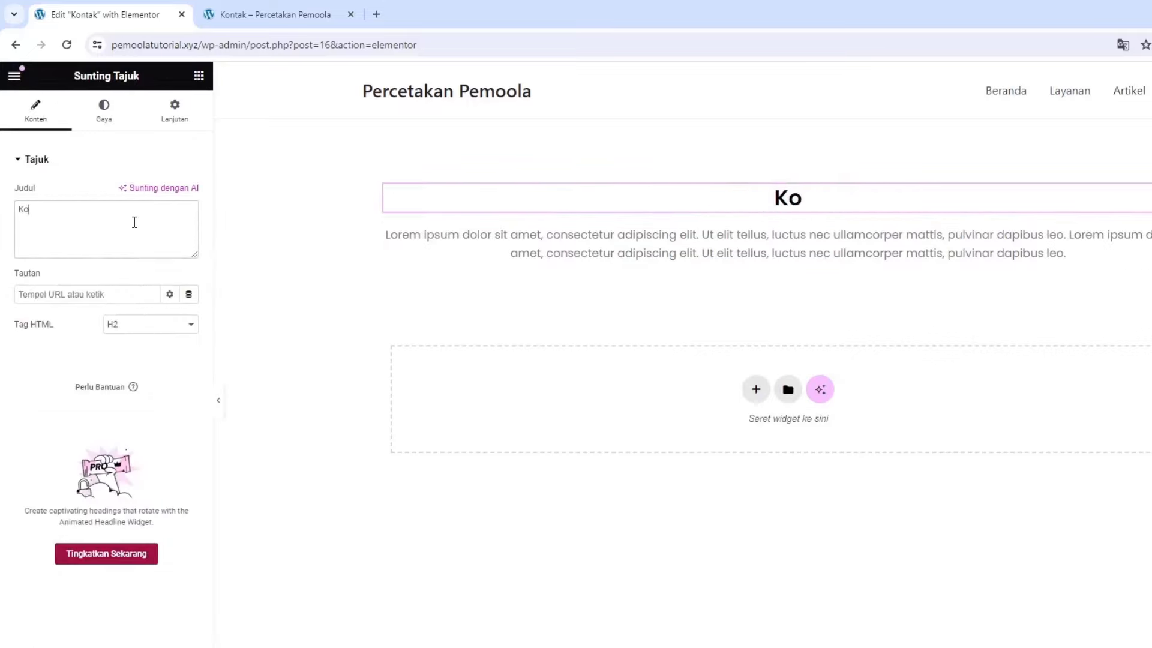
pyautogui.write('ntak Kami')
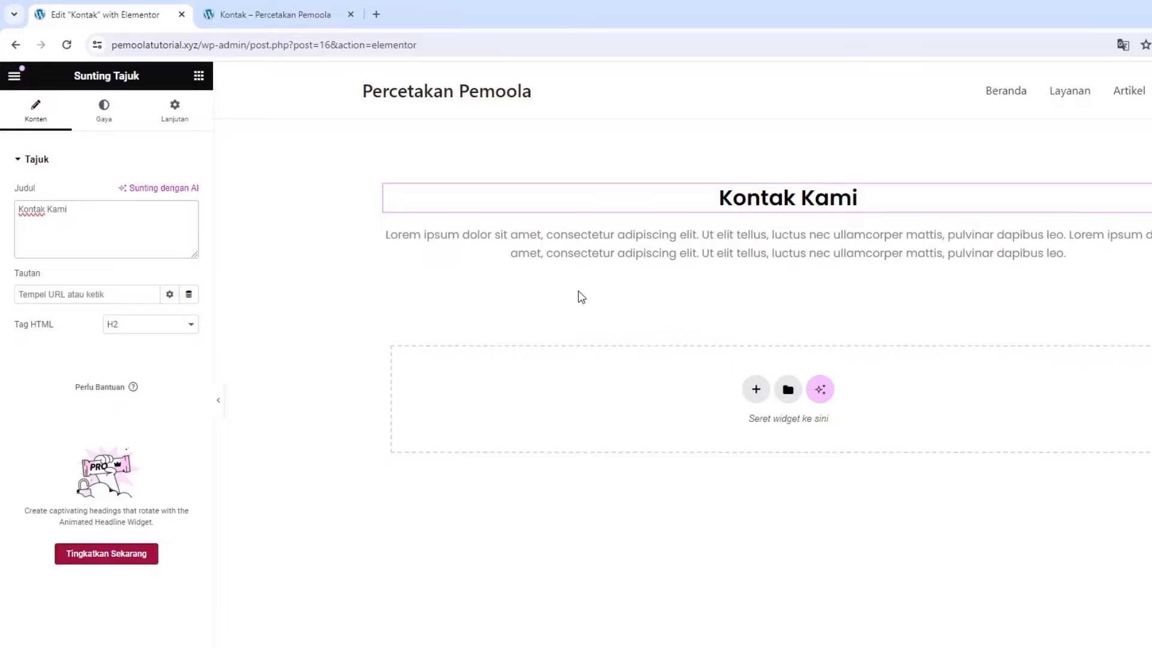
pyautogui.click(755, 390)
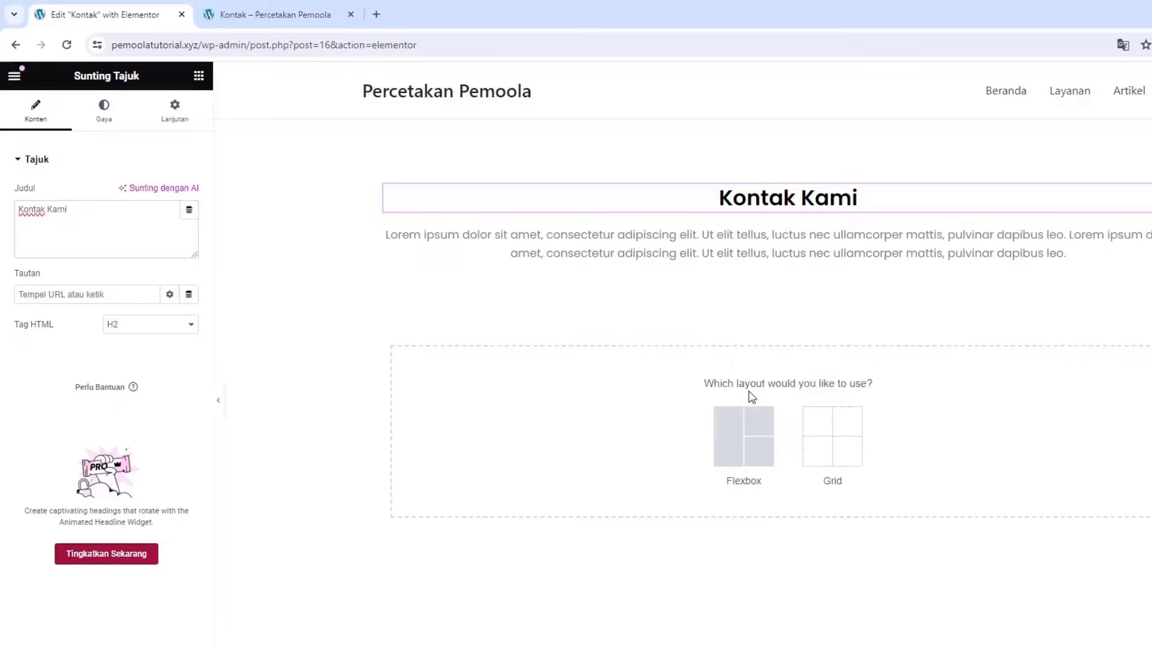
# Create a Flexbox column section holding three nested containers arranged in a row
pyautogui.click(744, 440)
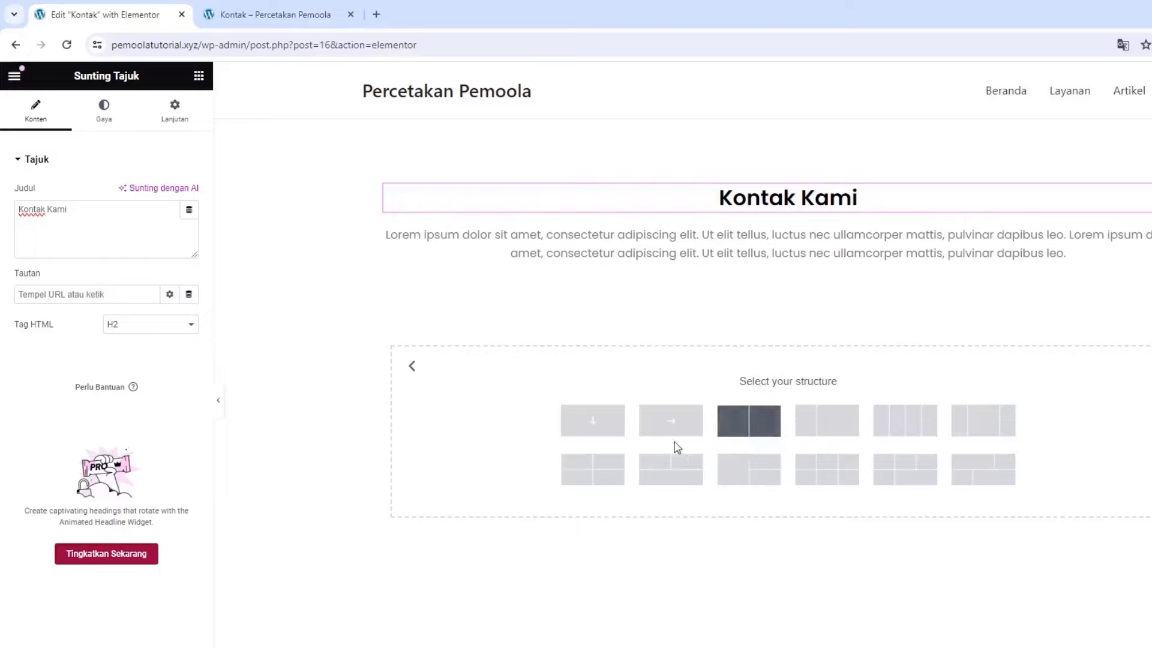
pyautogui.click(592, 426)
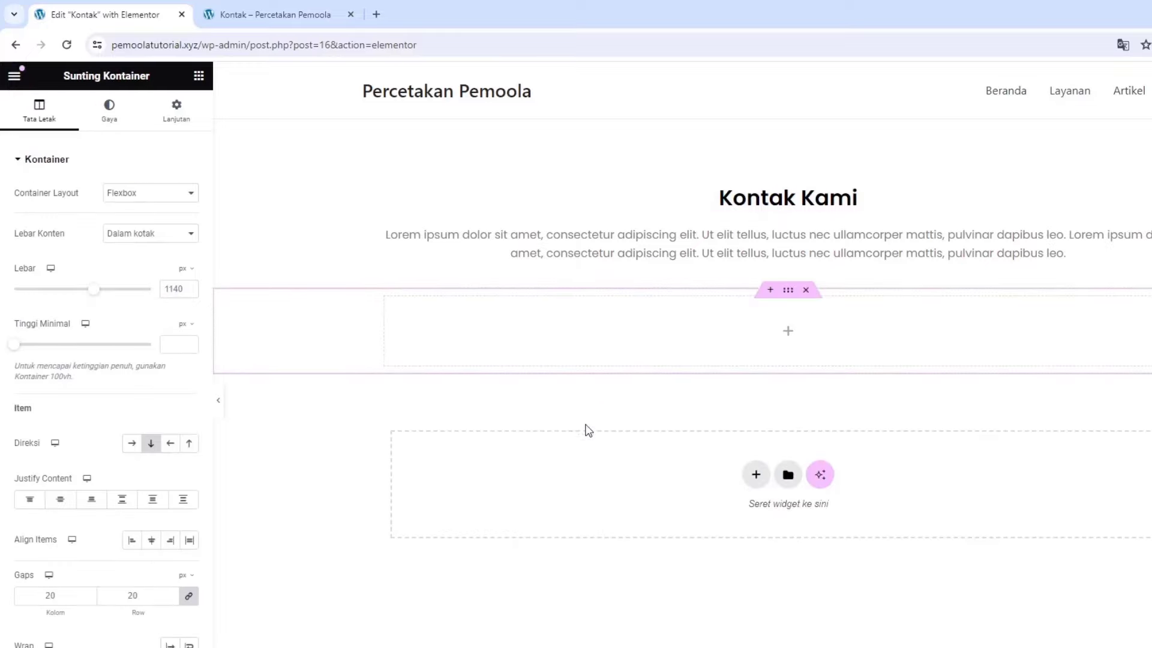
pyautogui.click(200, 78)
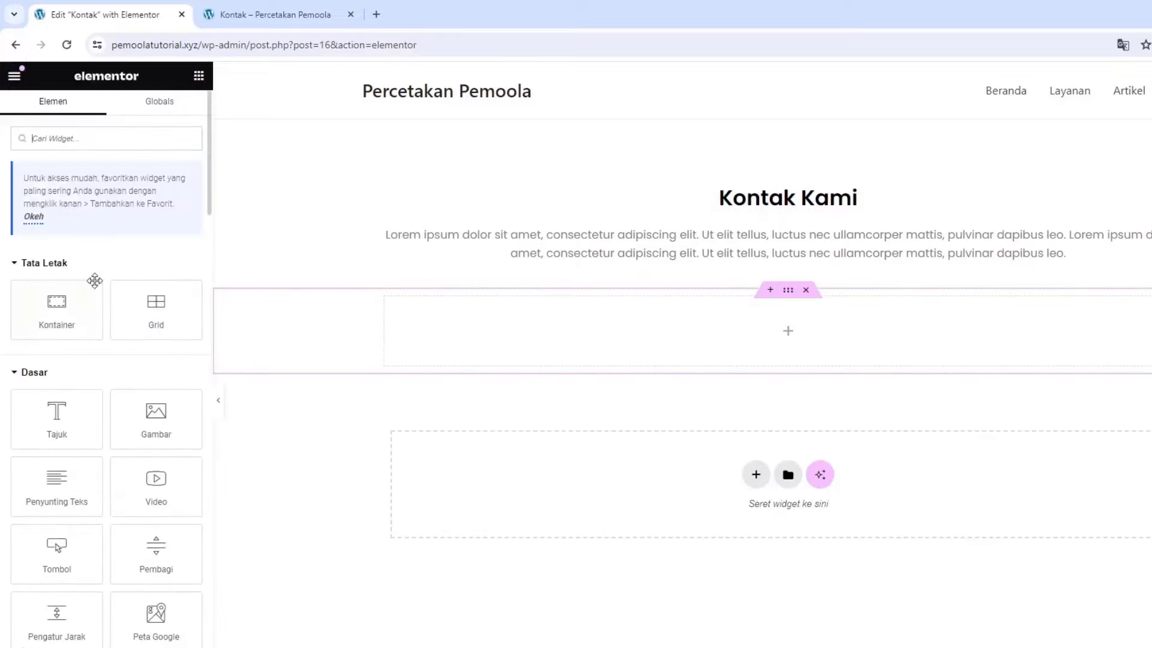
pyautogui.moveTo(75, 300); pyautogui.dragTo(487, 320)
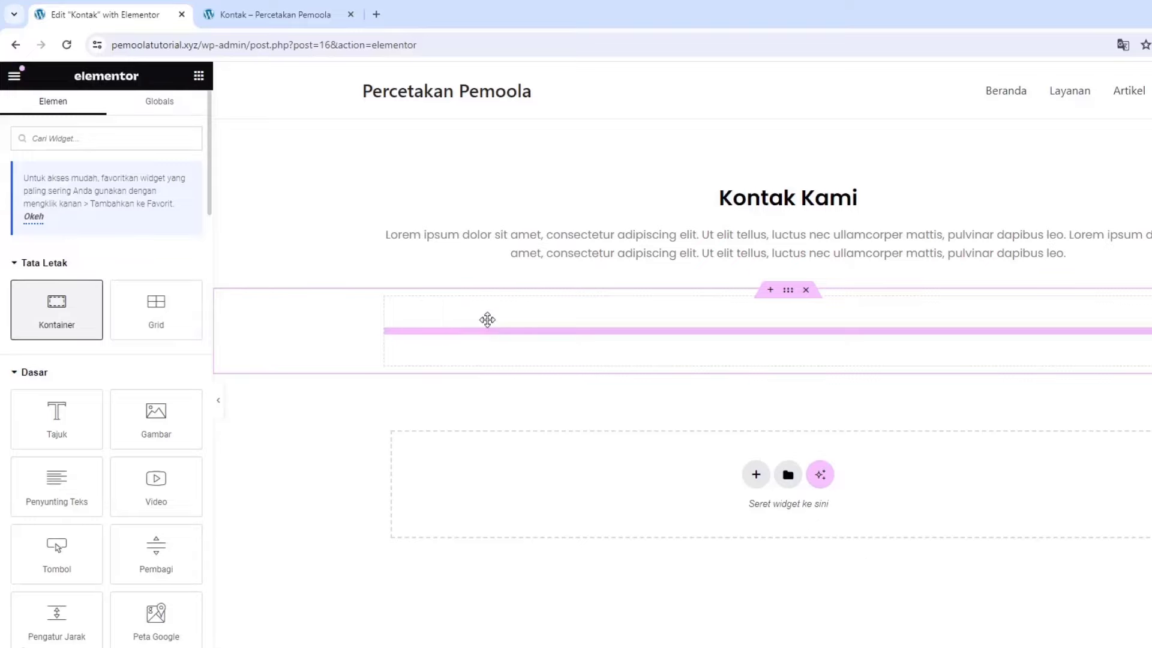
pyautogui.click(196, 78)
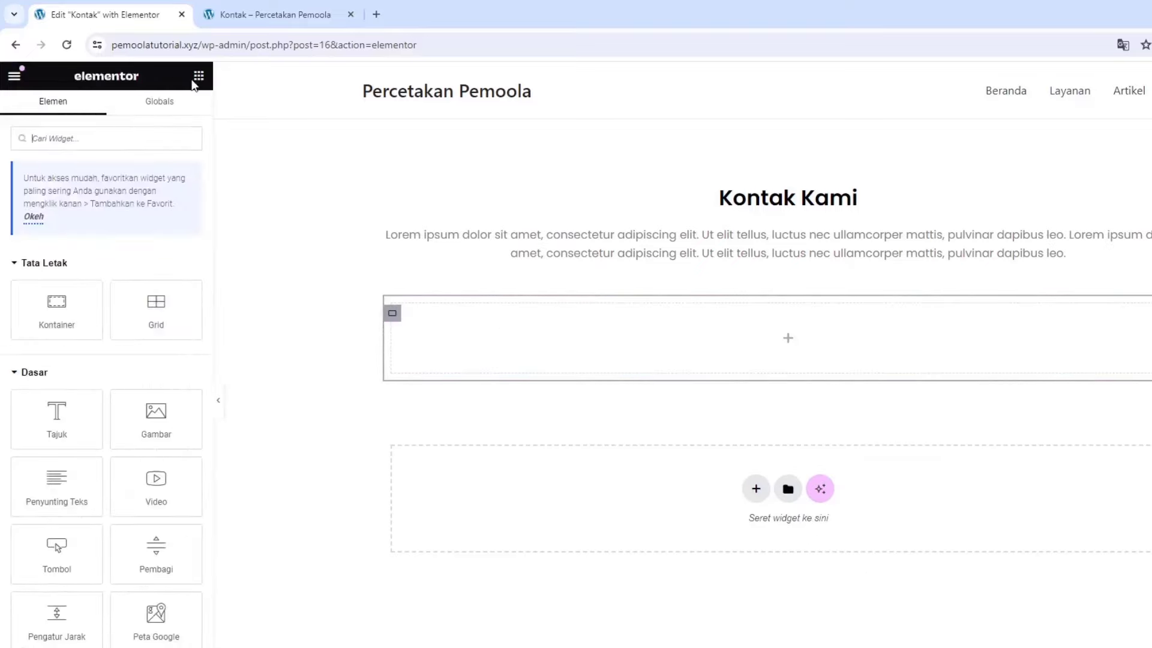
pyautogui.moveTo(62, 333); pyautogui.dragTo(615, 346)
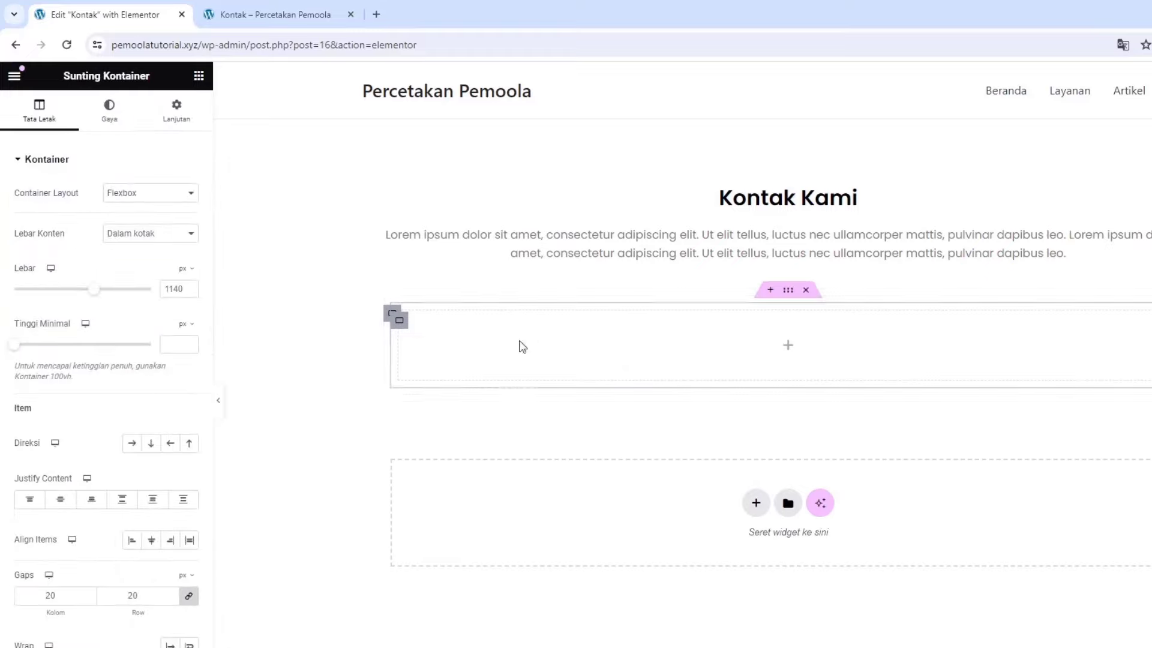
pyautogui.rightClick(400, 324)
pyautogui.hotkey('ctrl', 'd')
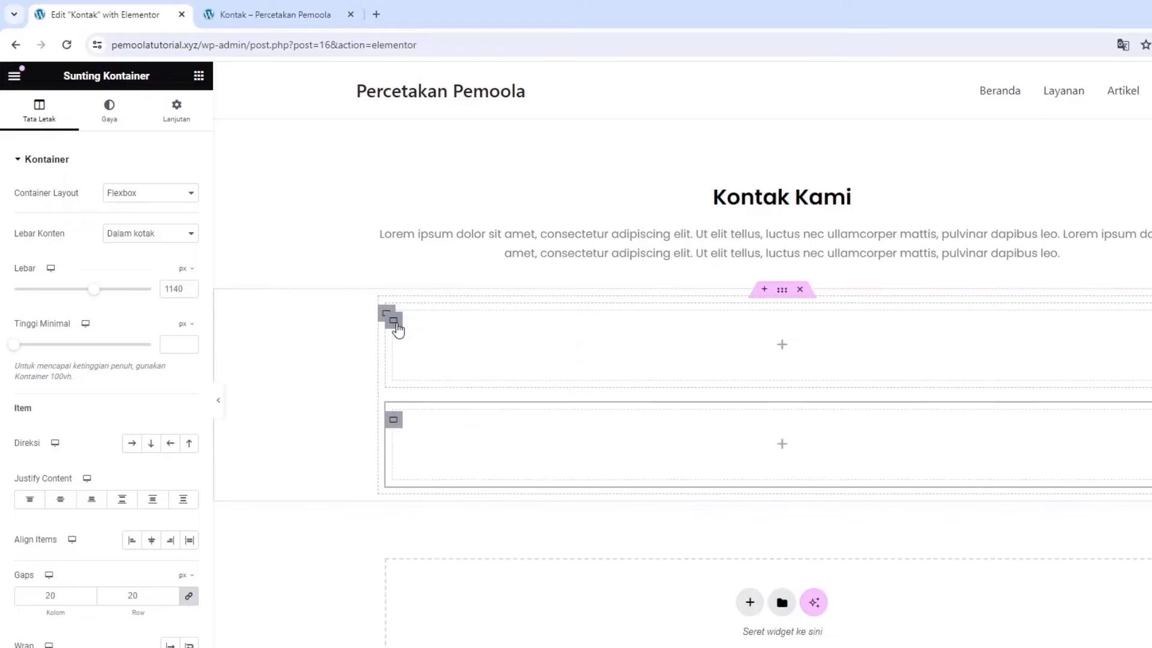
pyautogui.rightClick(399, 329)
pyautogui.click(434, 364)
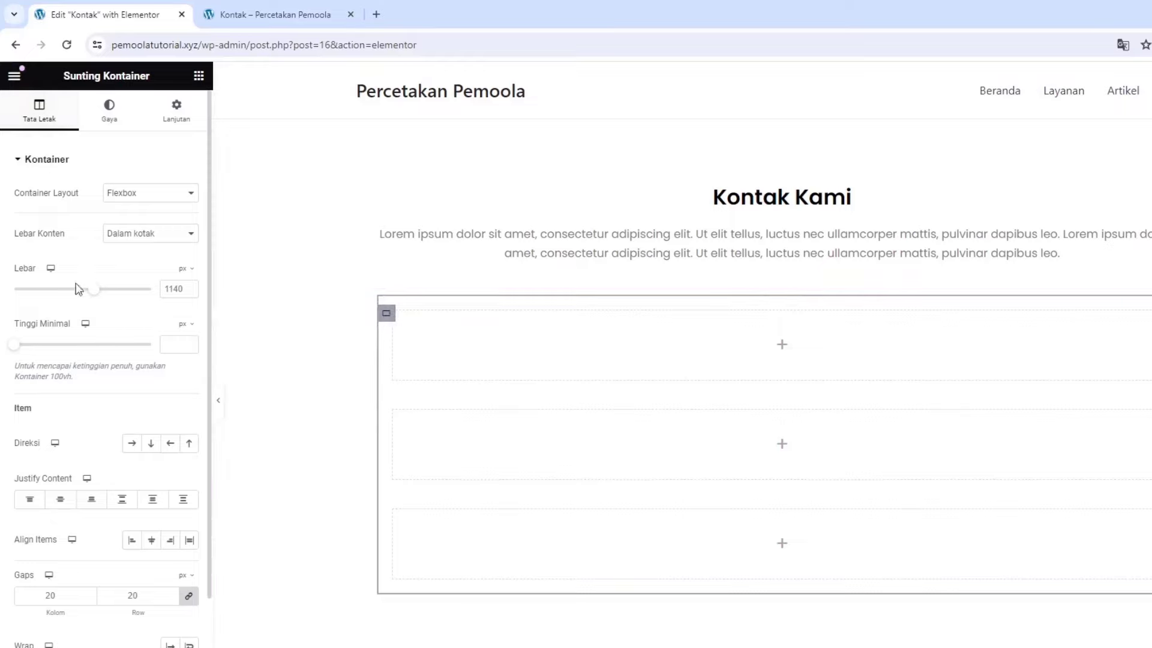
pyautogui.click(130, 444)
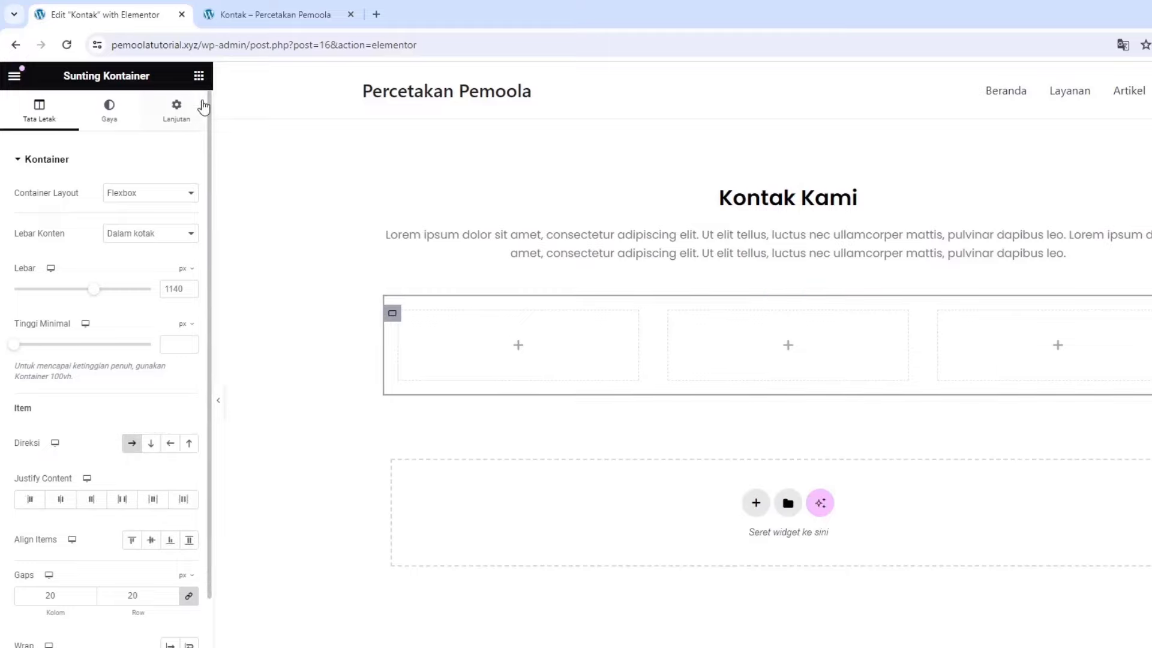
# Add an Icon Box to the first column using the WhatsApp icon
pyautogui.click(199, 76)
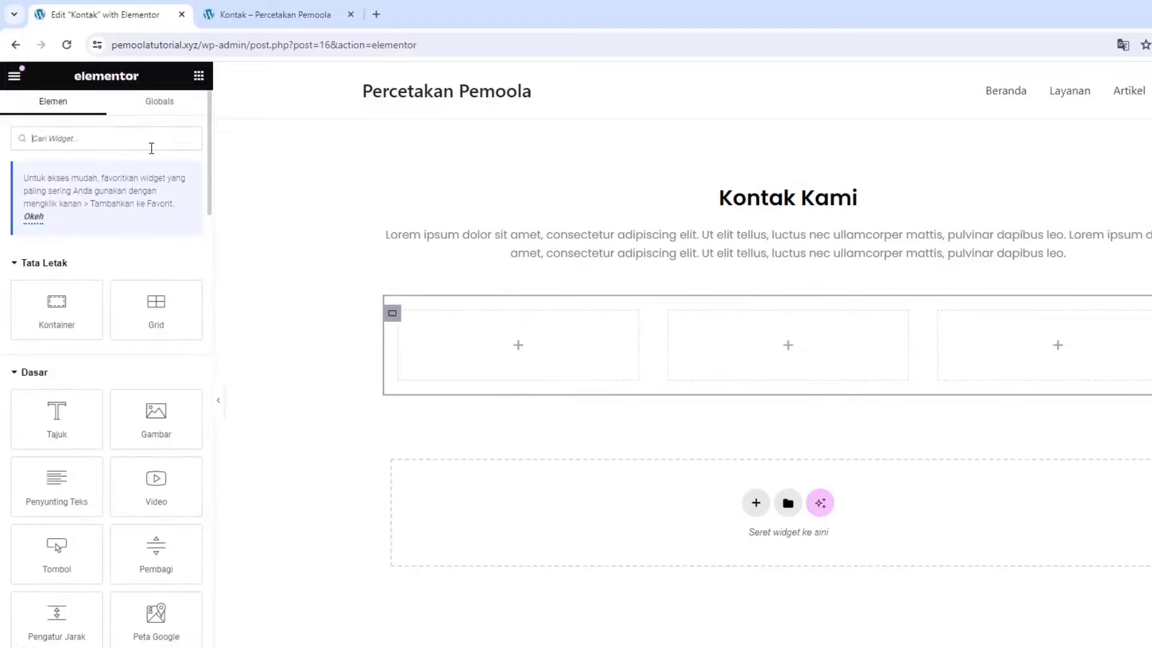
pyautogui.click(151, 148)
pyautogui.write('icon')
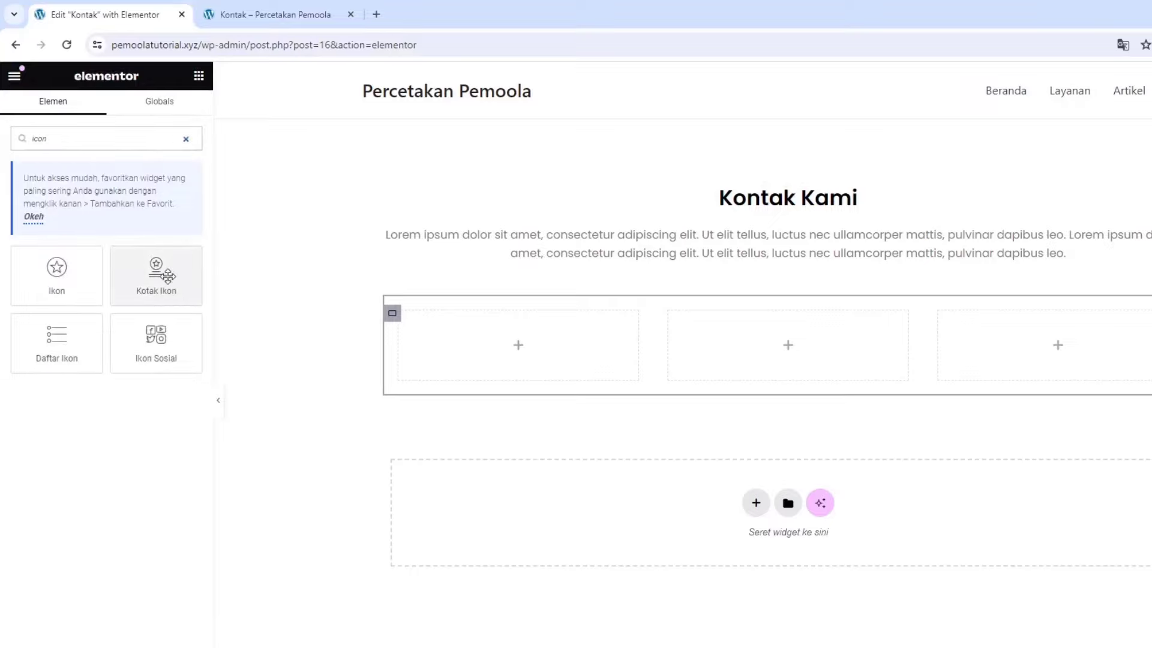
pyautogui.moveTo(159, 268); pyautogui.dragTo(469, 333)
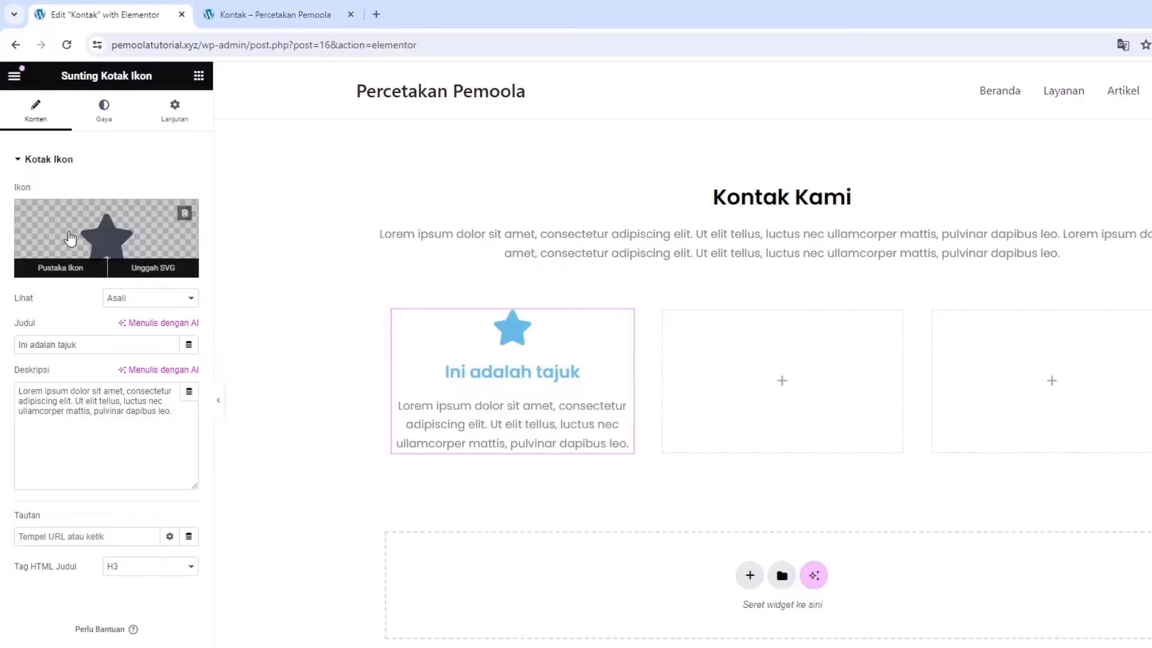
pyautogui.click(102, 241)
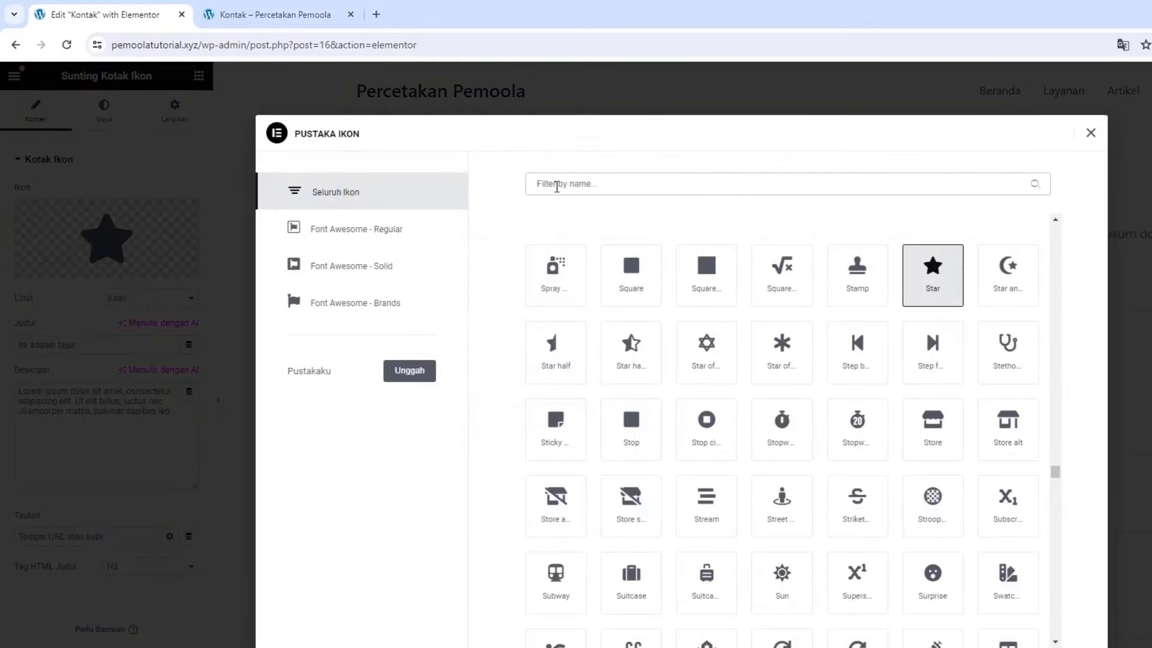
pyautogui.click(556, 184)
pyautogui.write('wh')
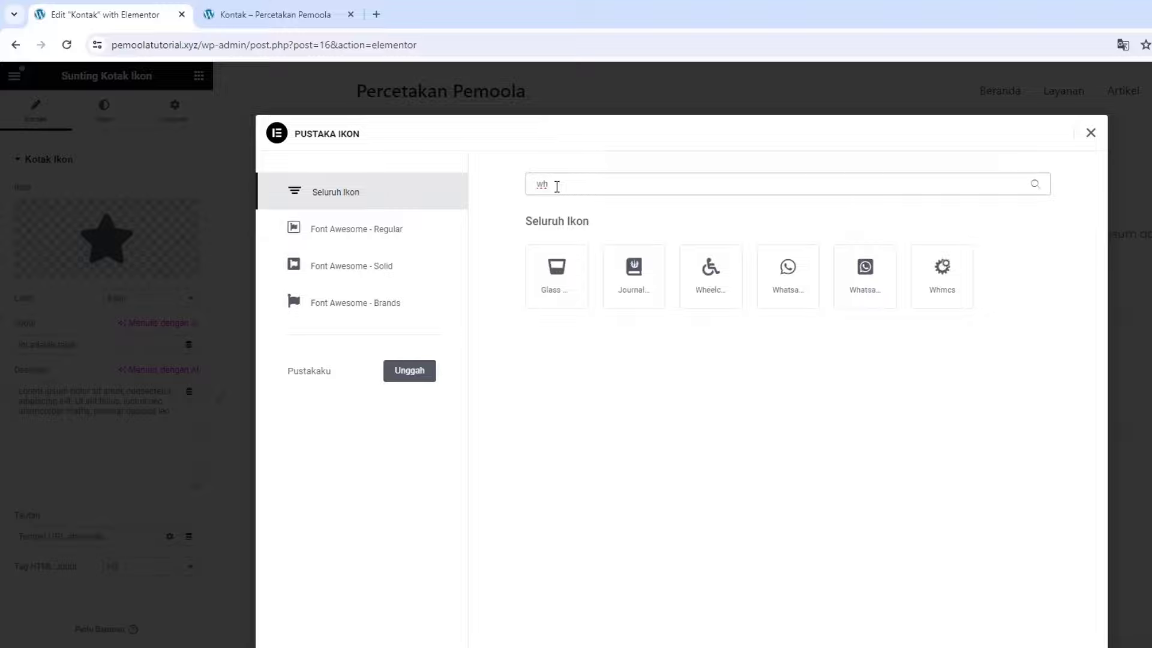
pyautogui.click(785, 279)
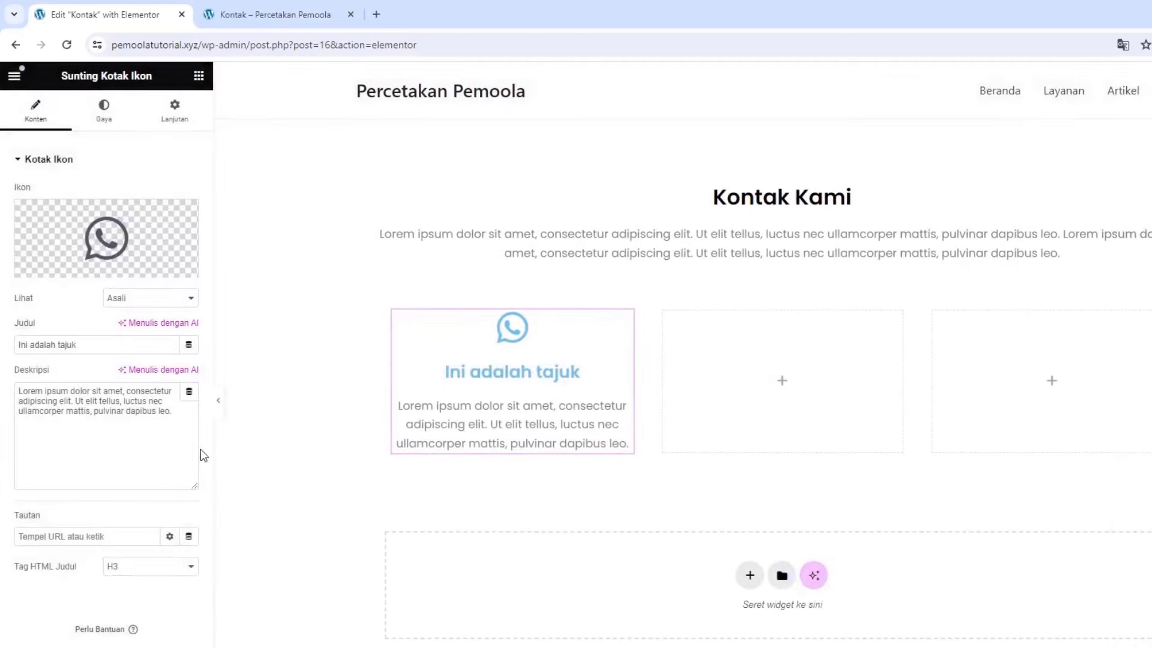
# Title the icon box 'Whatsapp Kami' and enter the WhatsApp phone number as its description
pyautogui.click(110, 344)
pyautogui.write('What')
pyautogui.hotkey('ctrl', 'a')
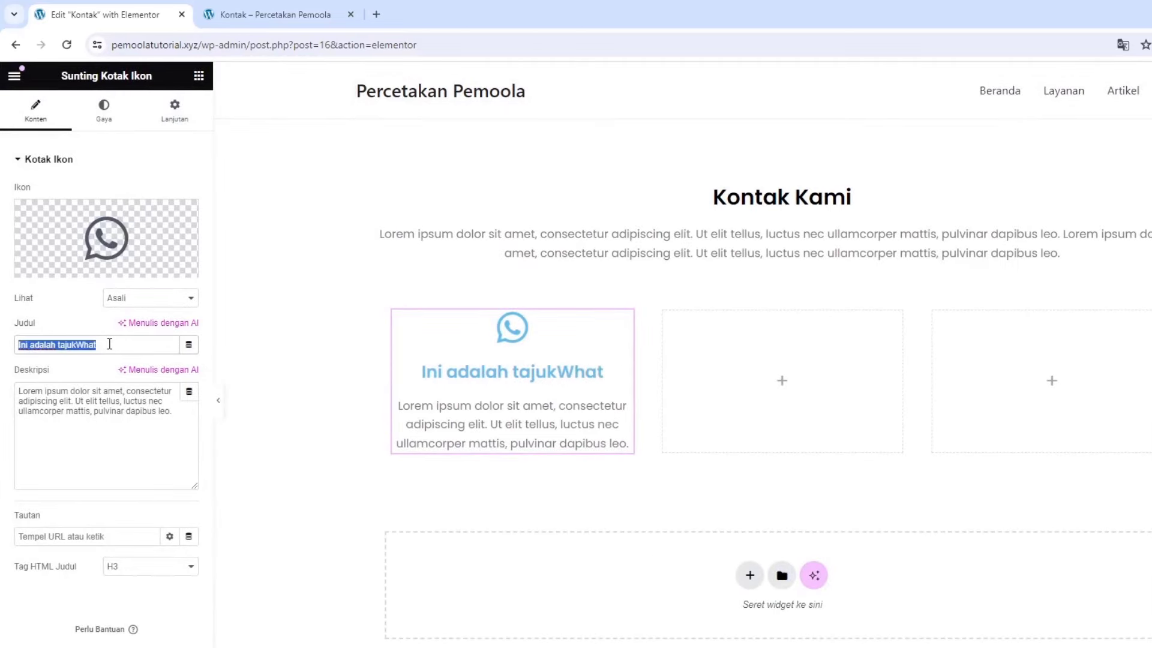
pyautogui.write('E')
pyautogui.press('BackSpace')
pyautogui.write('W')
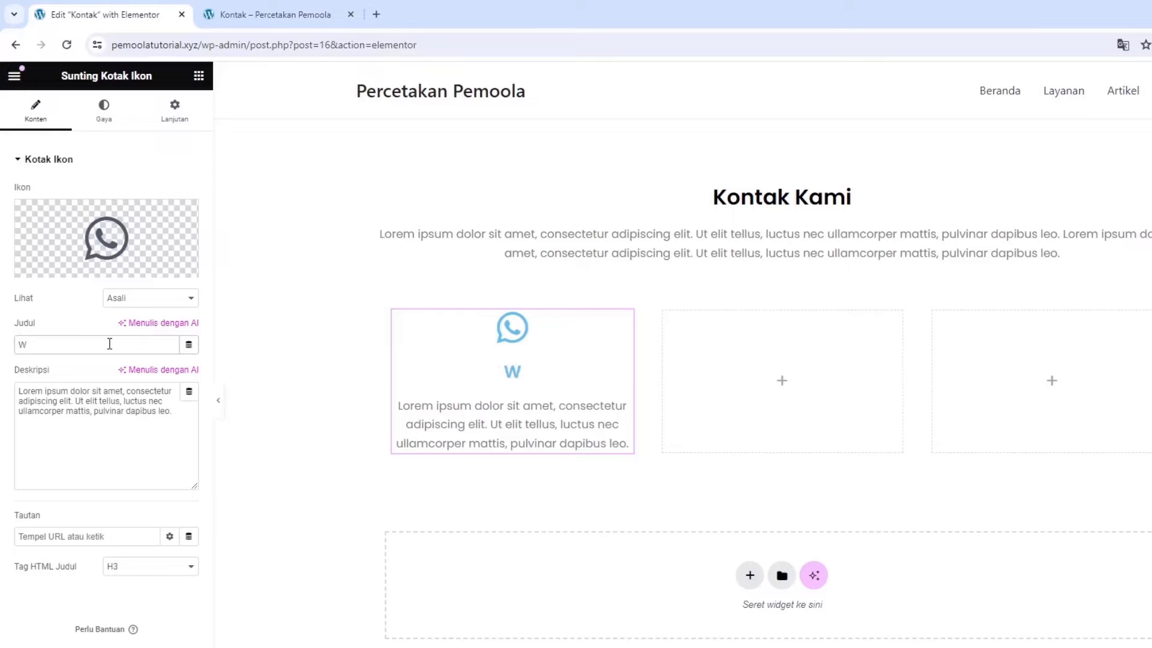
pyautogui.write('hatsapp Kami')
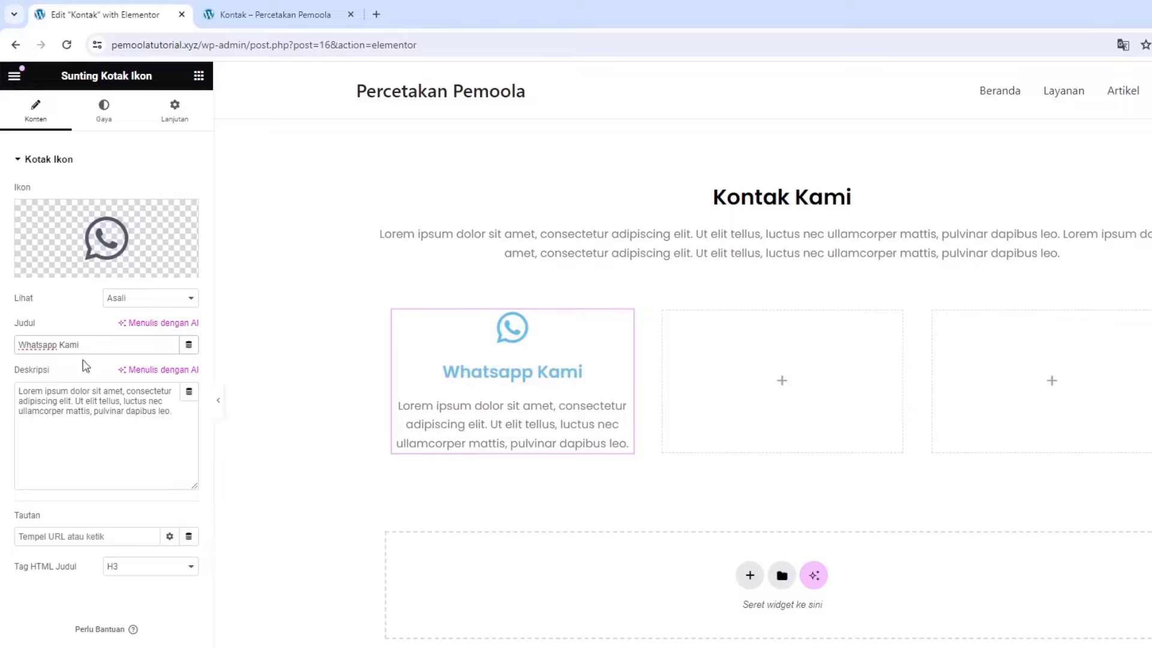
pyautogui.tripleClick(77, 399)
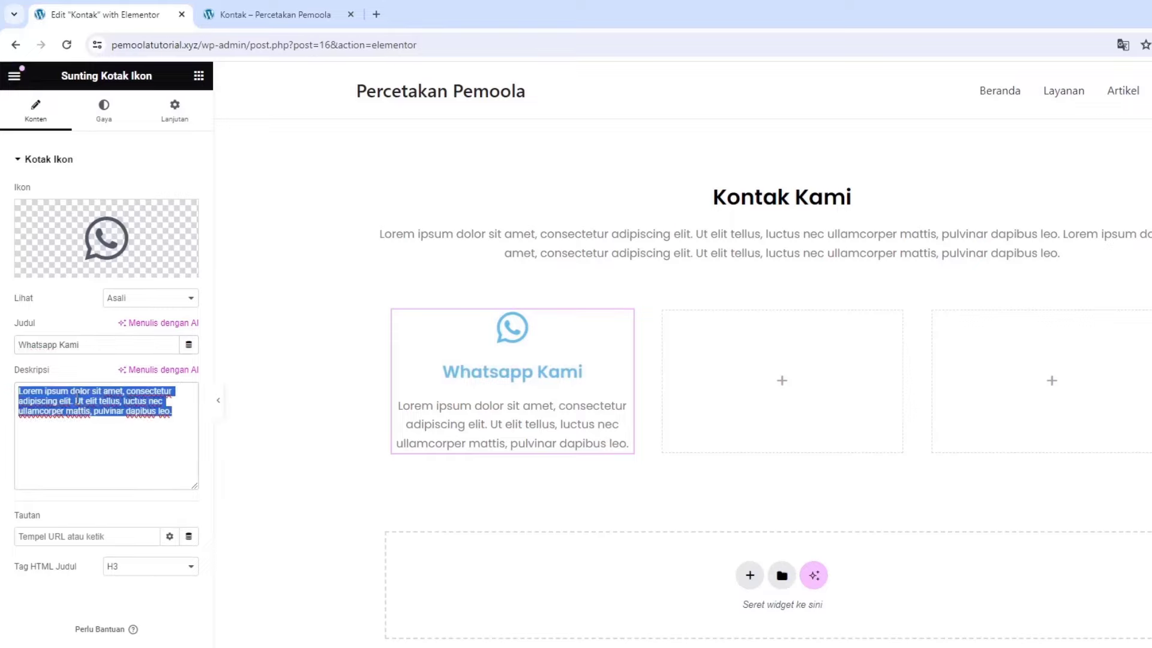
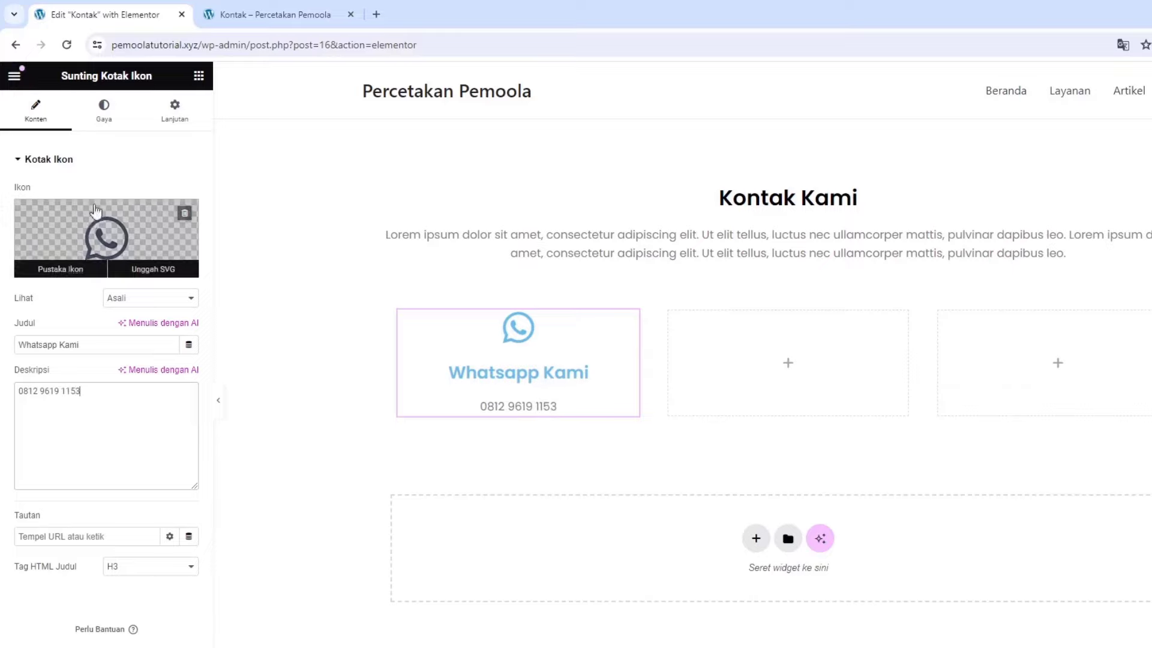
# Set the icon's primary colour to black (#000000)
pyautogui.click(111, 120)
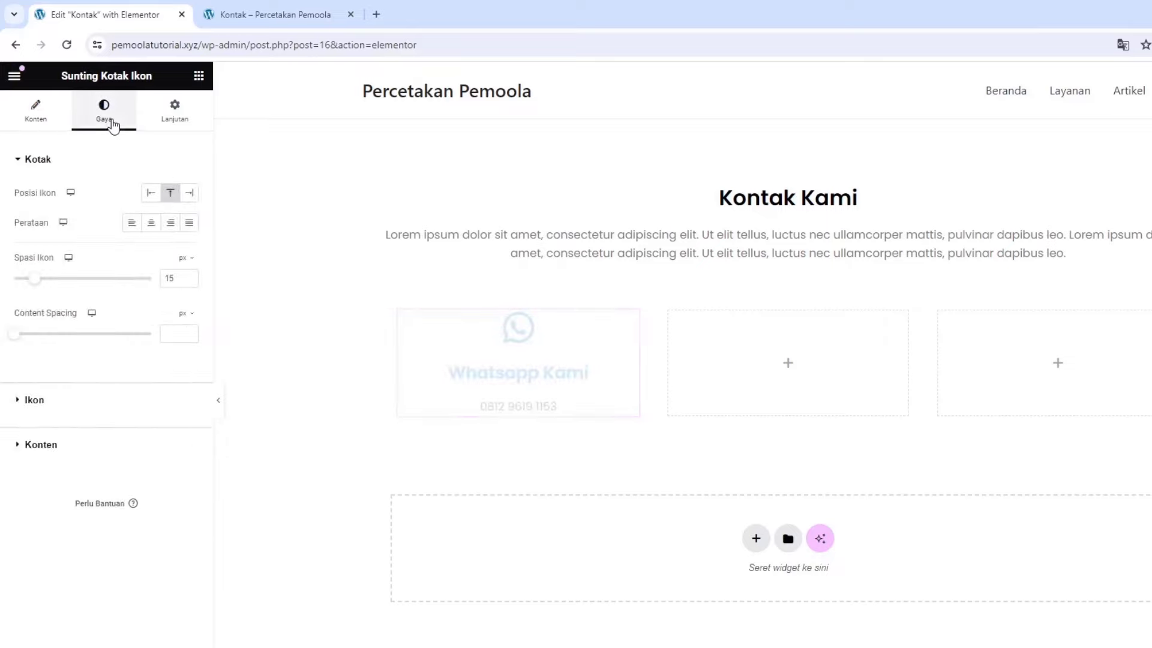
pyautogui.click(104, 398)
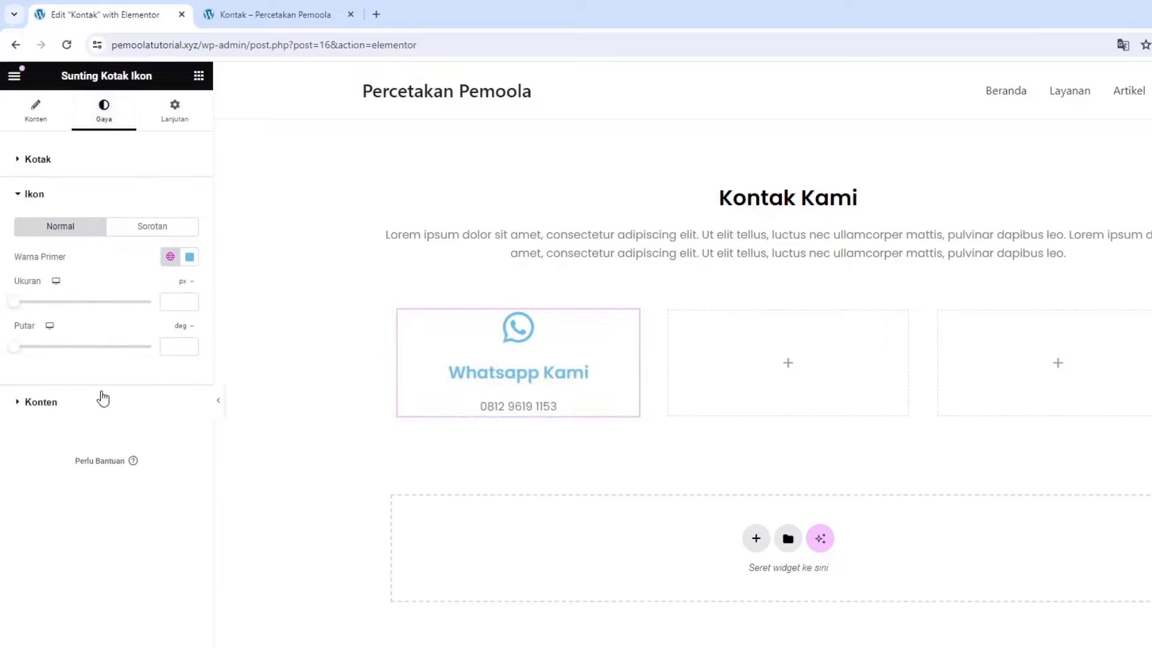
pyautogui.click(190, 258)
pyautogui.moveTo(230, 391); pyautogui.dragTo(260, 468)
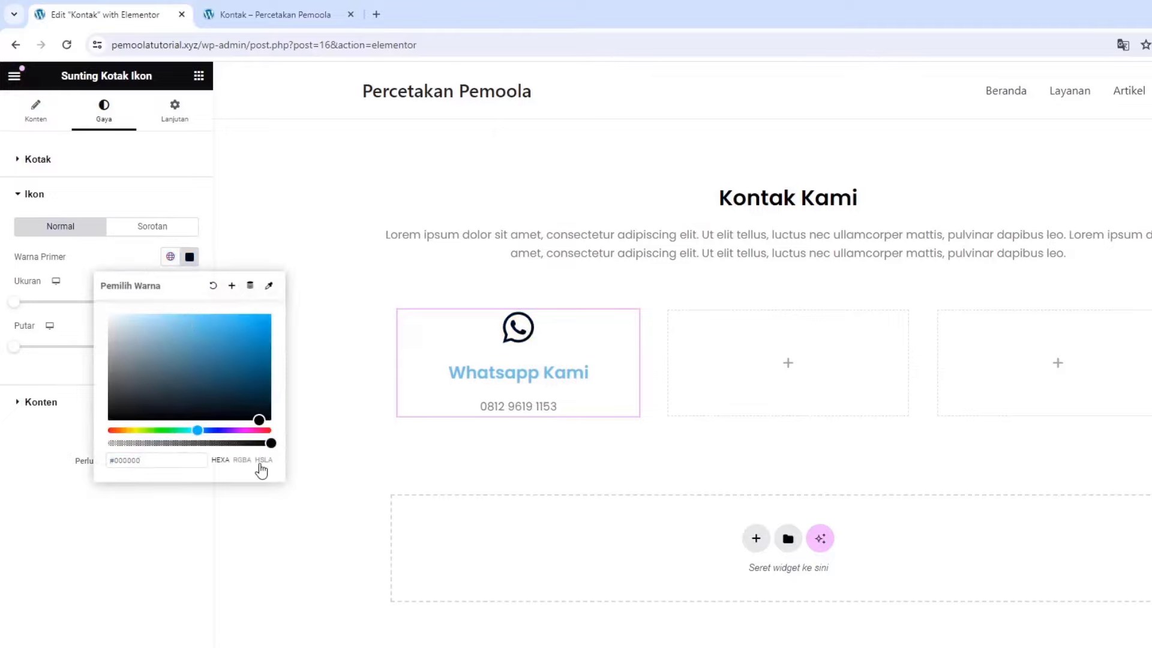
pyautogui.click(182, 550)
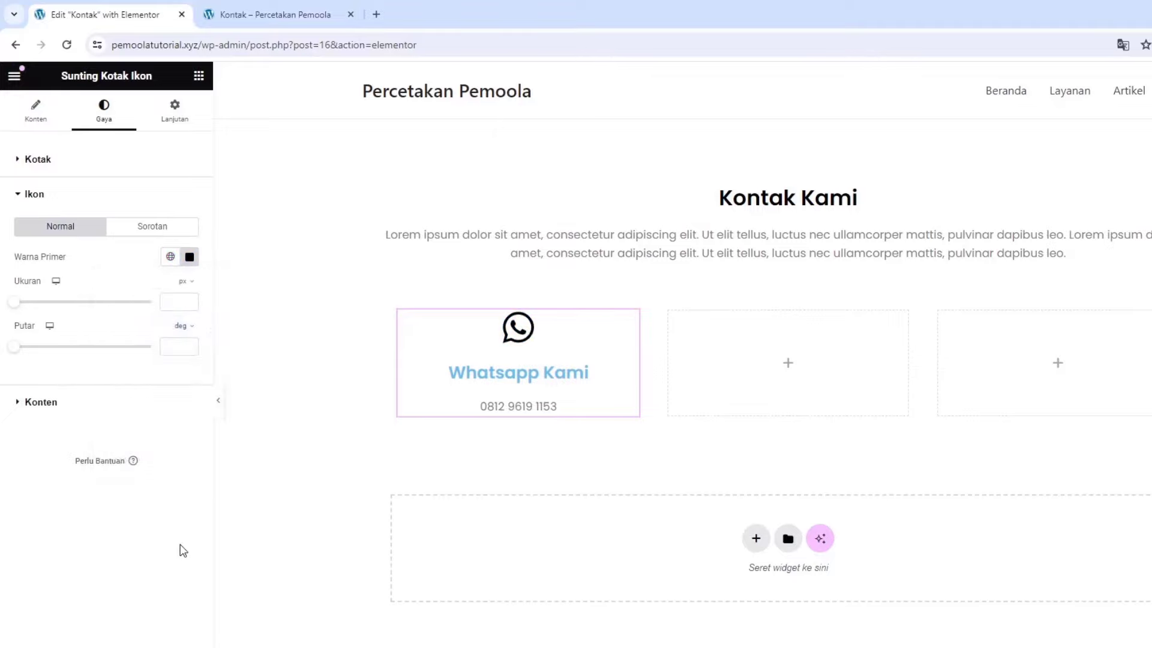
# Set the icon box title colour to black (#000000)
pyautogui.click(57, 408)
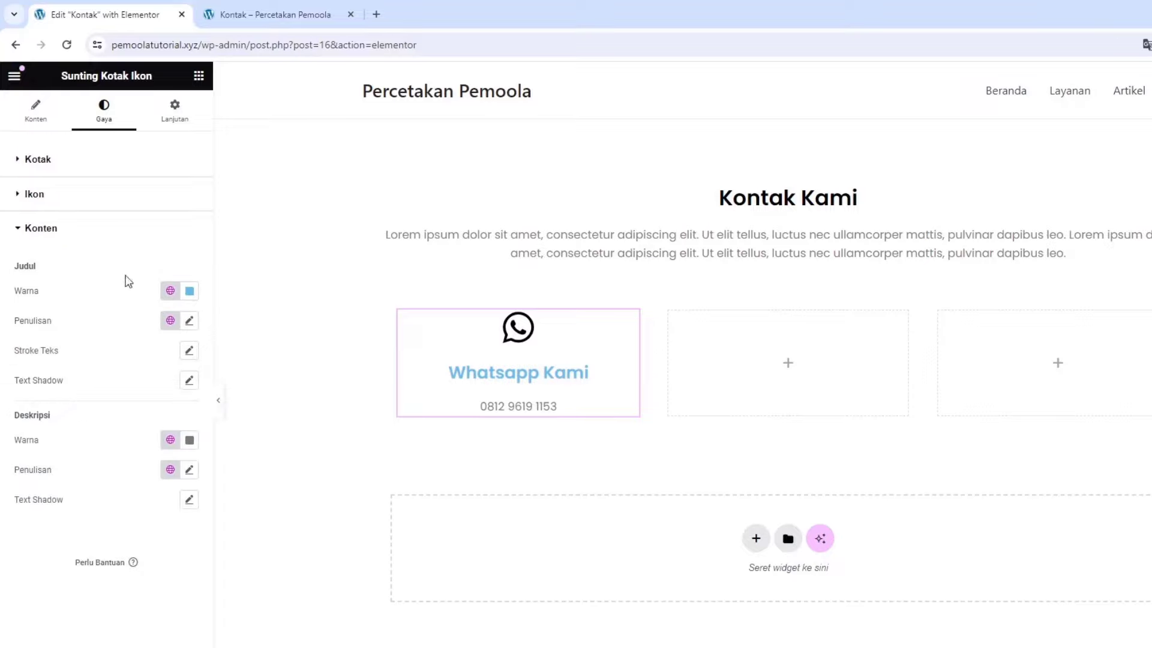
pyautogui.click(191, 294)
pyautogui.moveTo(183, 353); pyautogui.dragTo(256, 487)
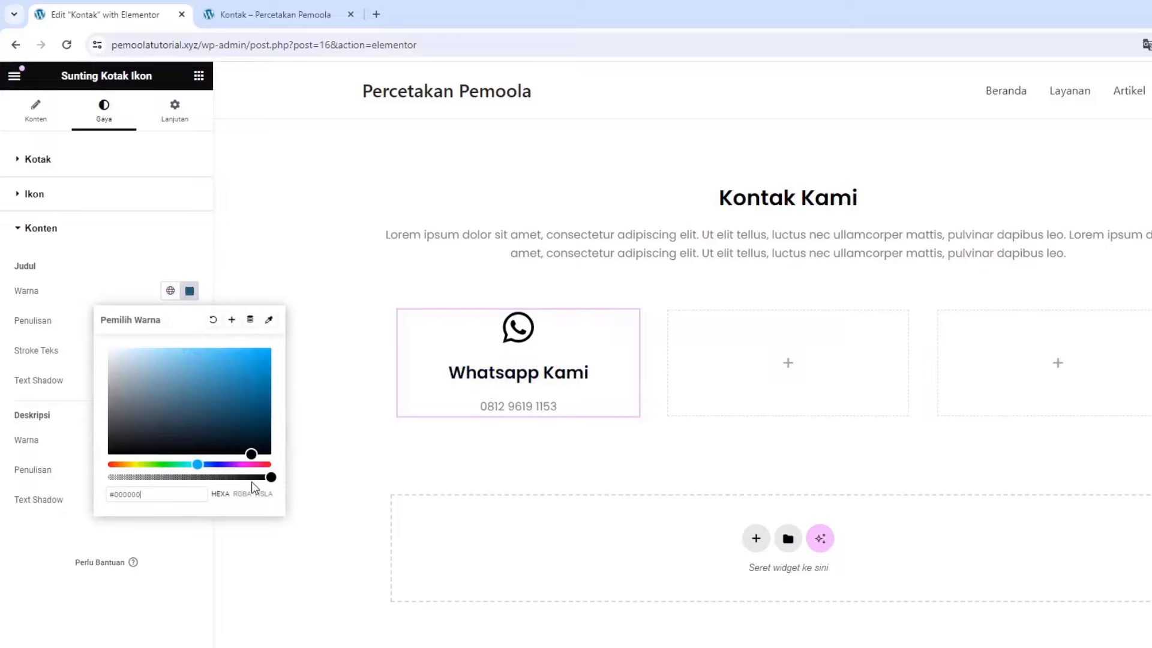
pyautogui.click(192, 583)
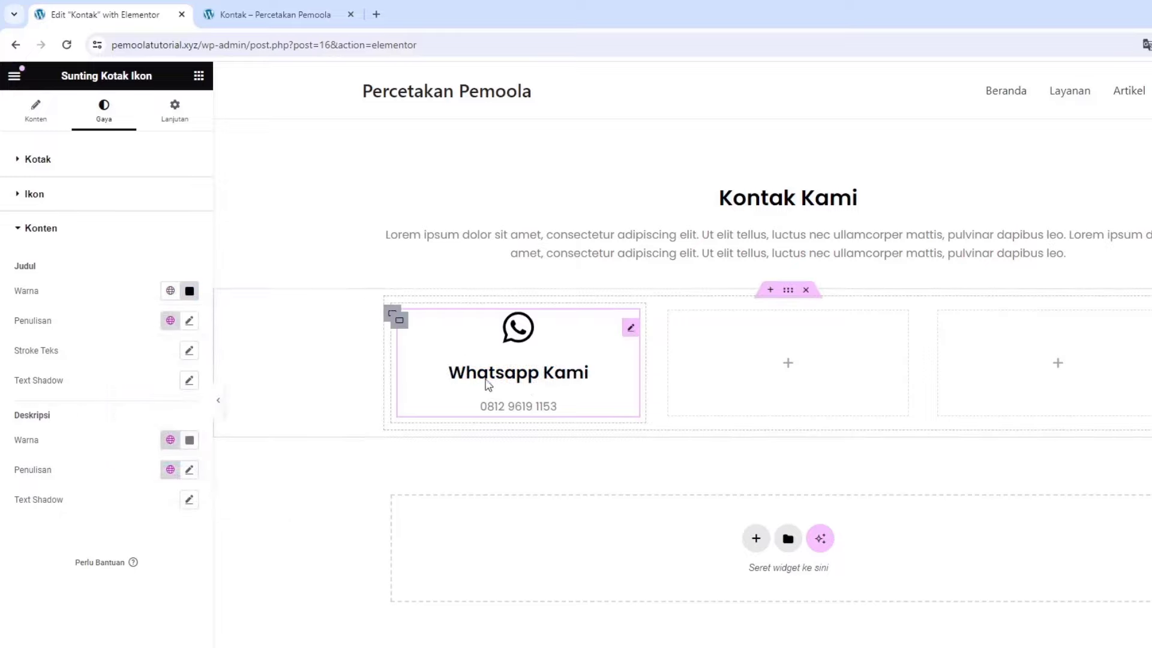
# Copy the Whatsapp Kami icon box and paste it into the empty second and third columns
pyautogui.rightClick(503, 358)
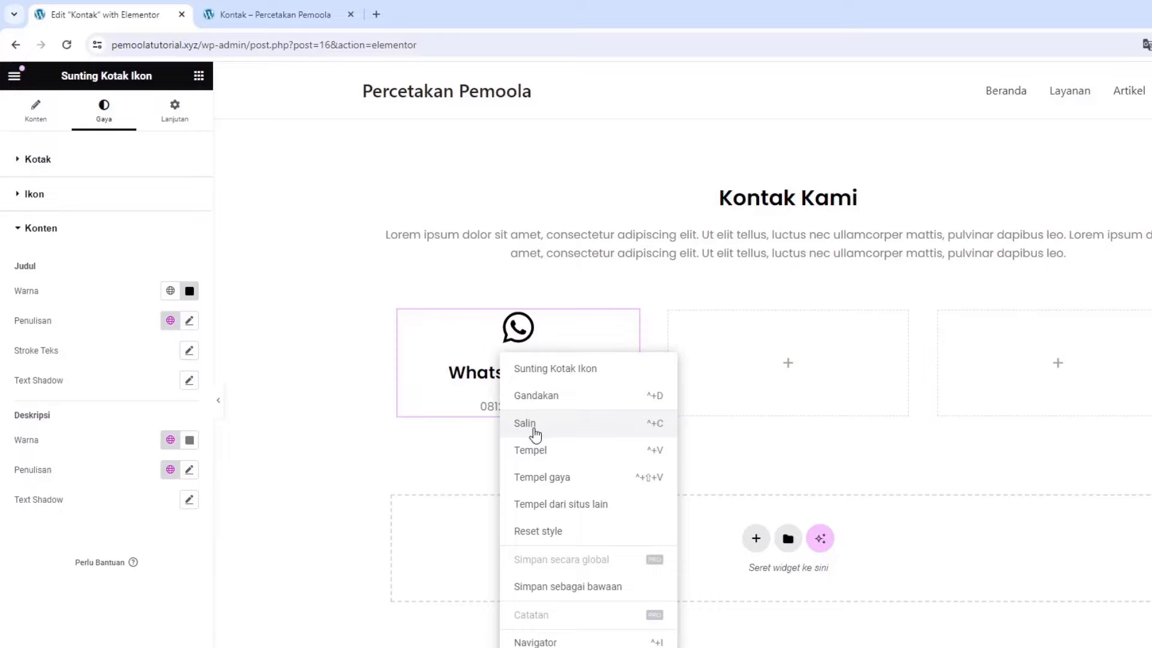
pyautogui.click(524, 423)
pyautogui.rightClick(772, 389)
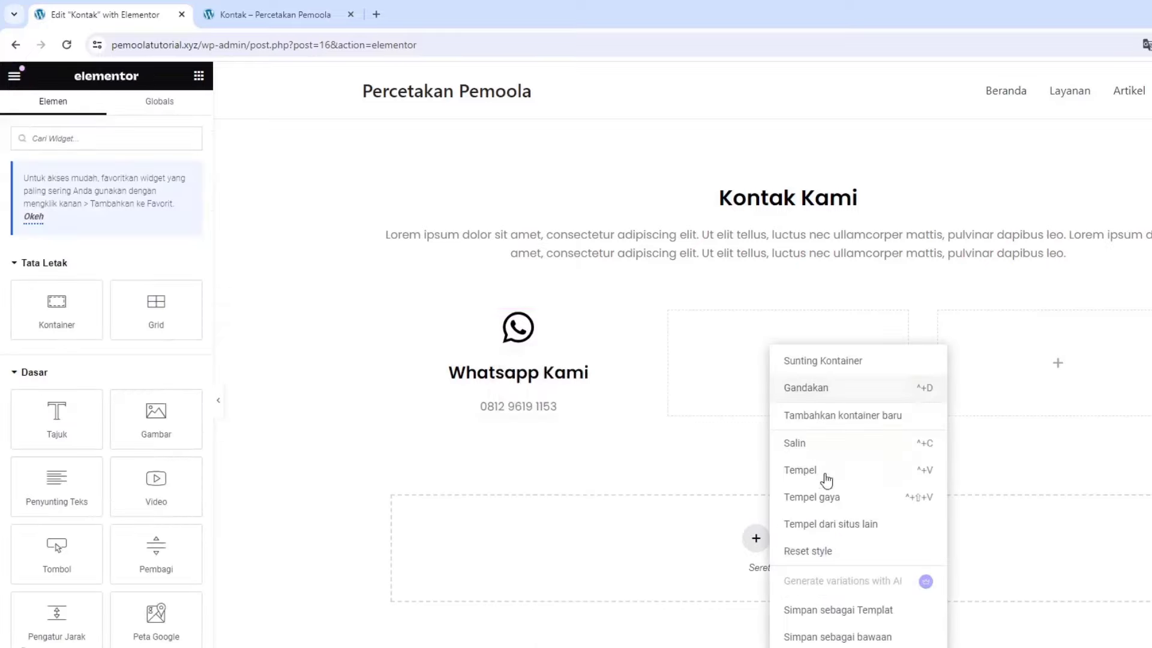
pyautogui.click(816, 474)
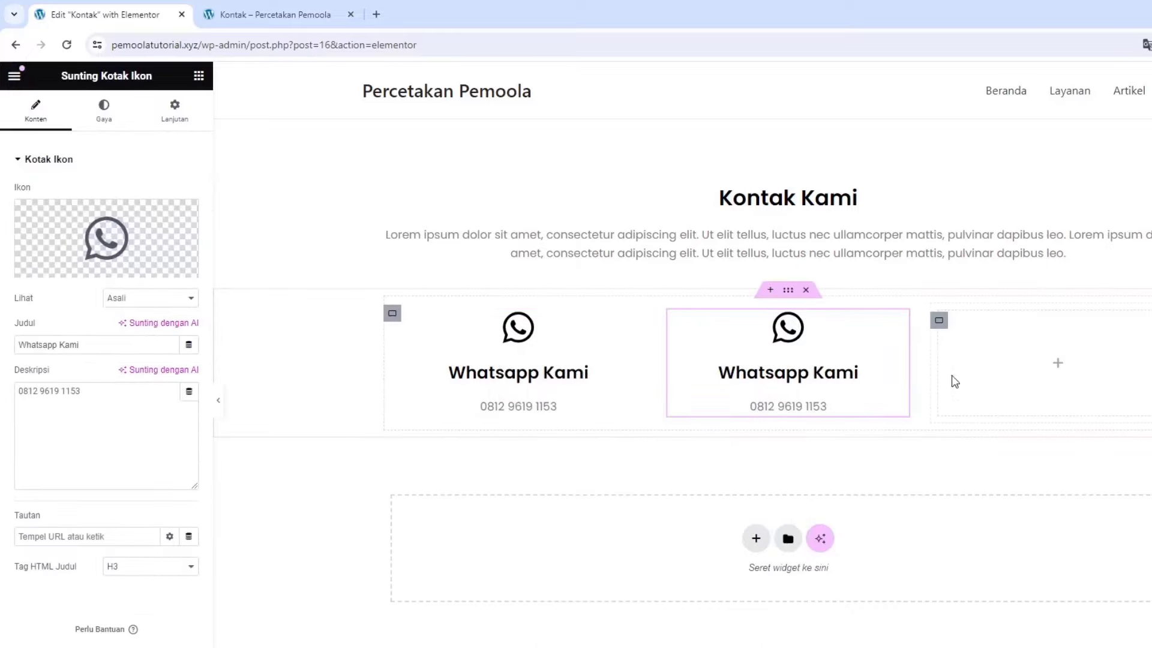
pyautogui.rightClick(993, 396)
pyautogui.click(1011, 473)
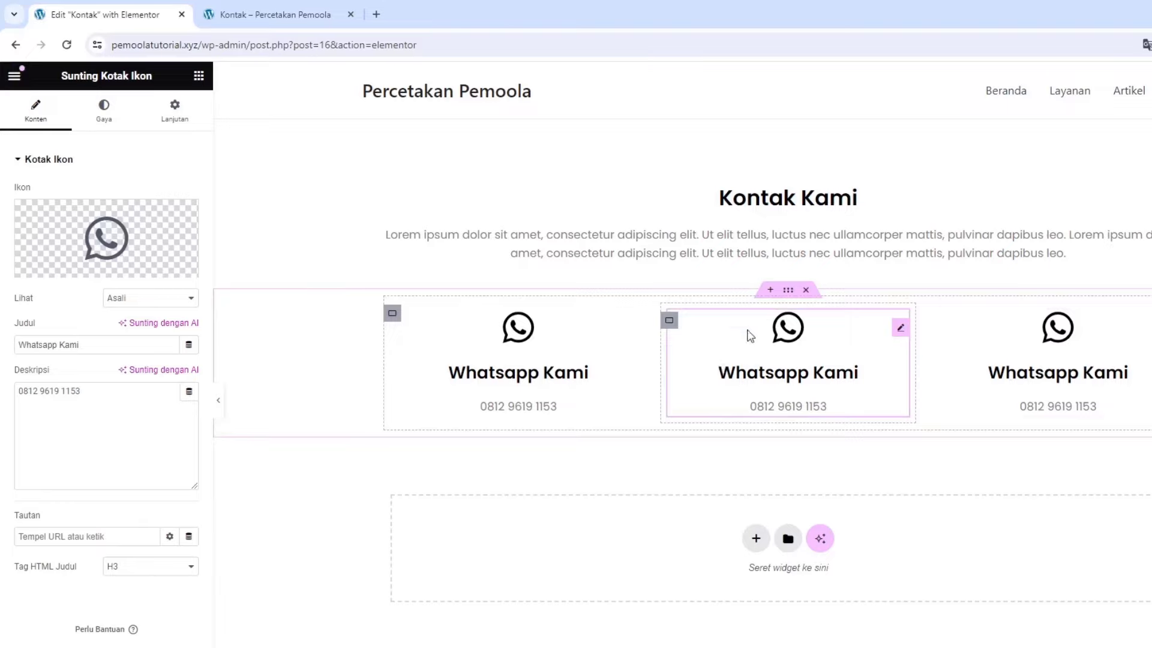
# Replace the middle box's icon with an open envelope icon found by filtering 'env'
pyautogui.click(85, 228)
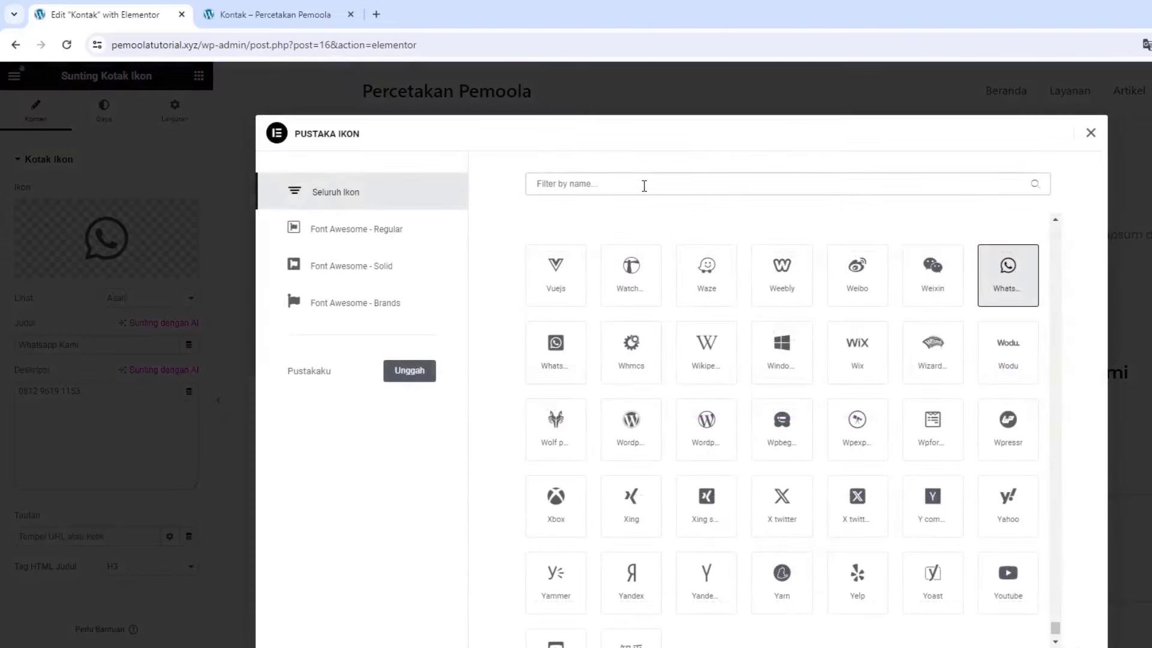
pyautogui.write('env')
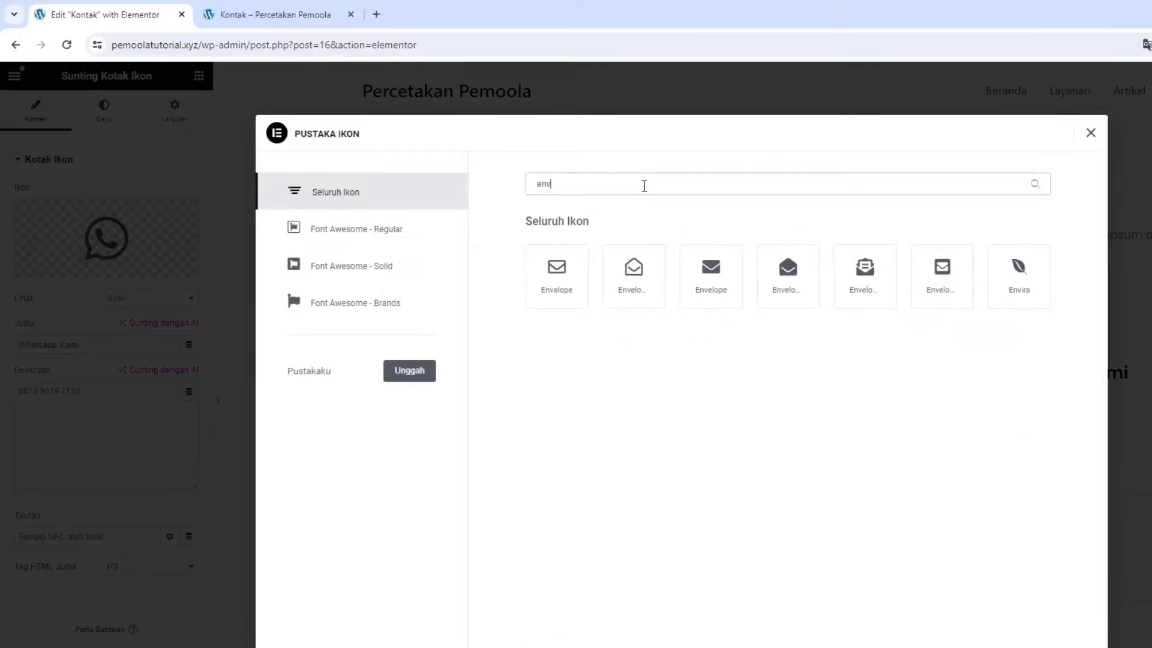
pyautogui.click(635, 270)
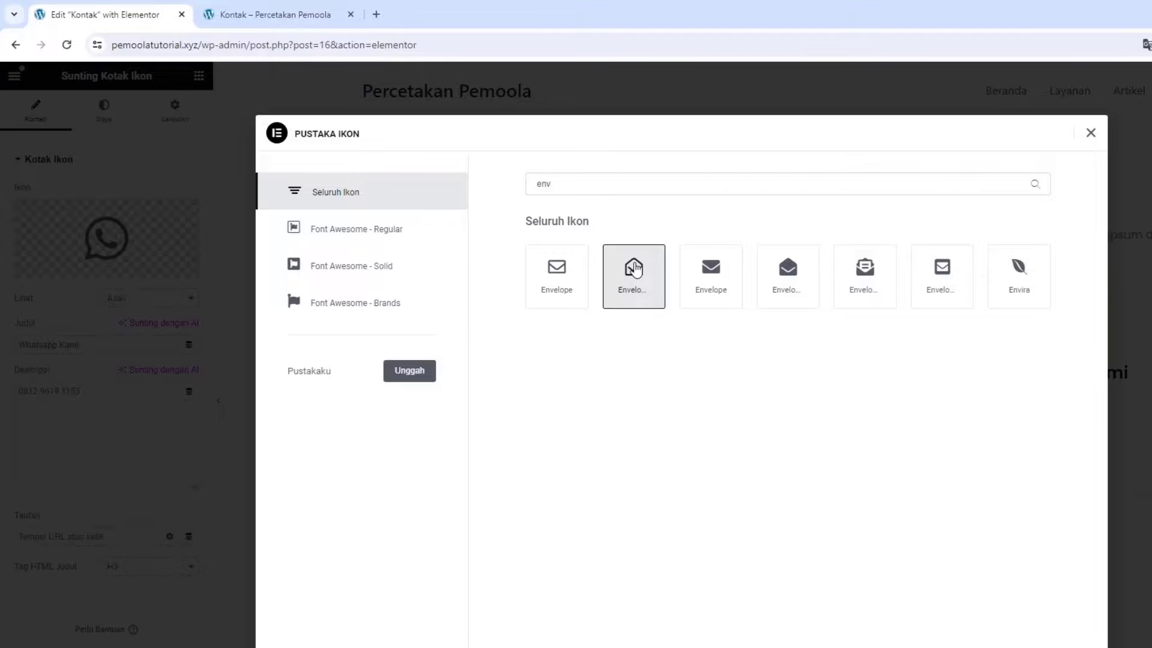
pyautogui.click(991, 618)
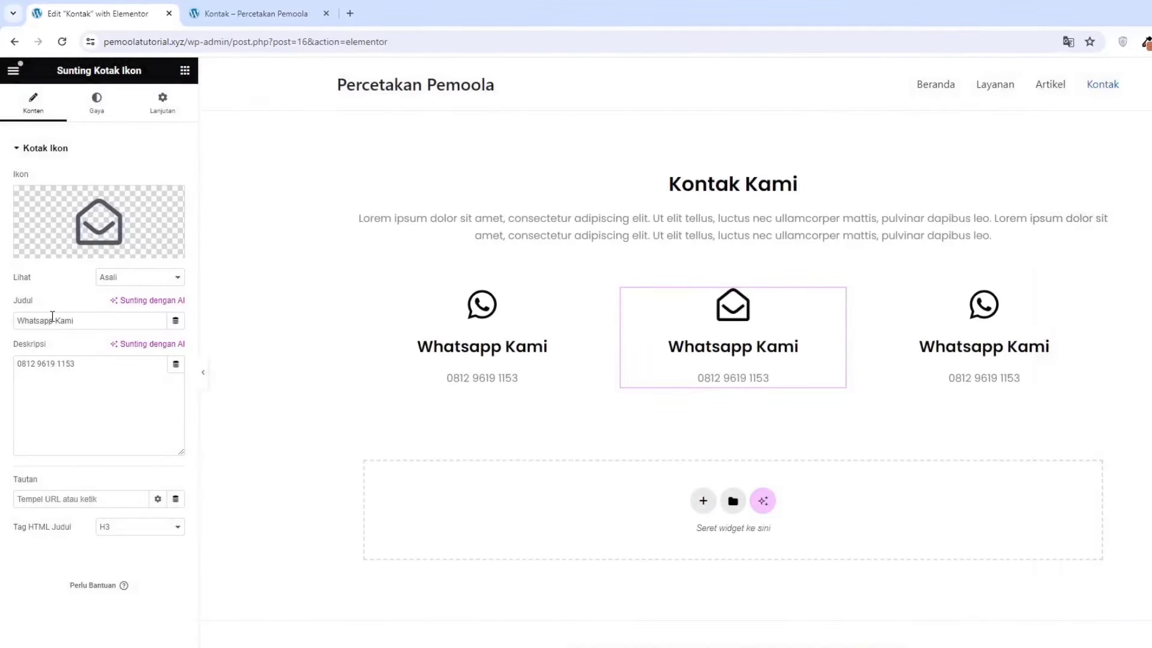
# Set the middle box's heading to 'Email Kami' and its description to an e-mail address
pyautogui.tripleClick(52, 318)
pyautogui.write('En')
pyautogui.press('BackSpace')
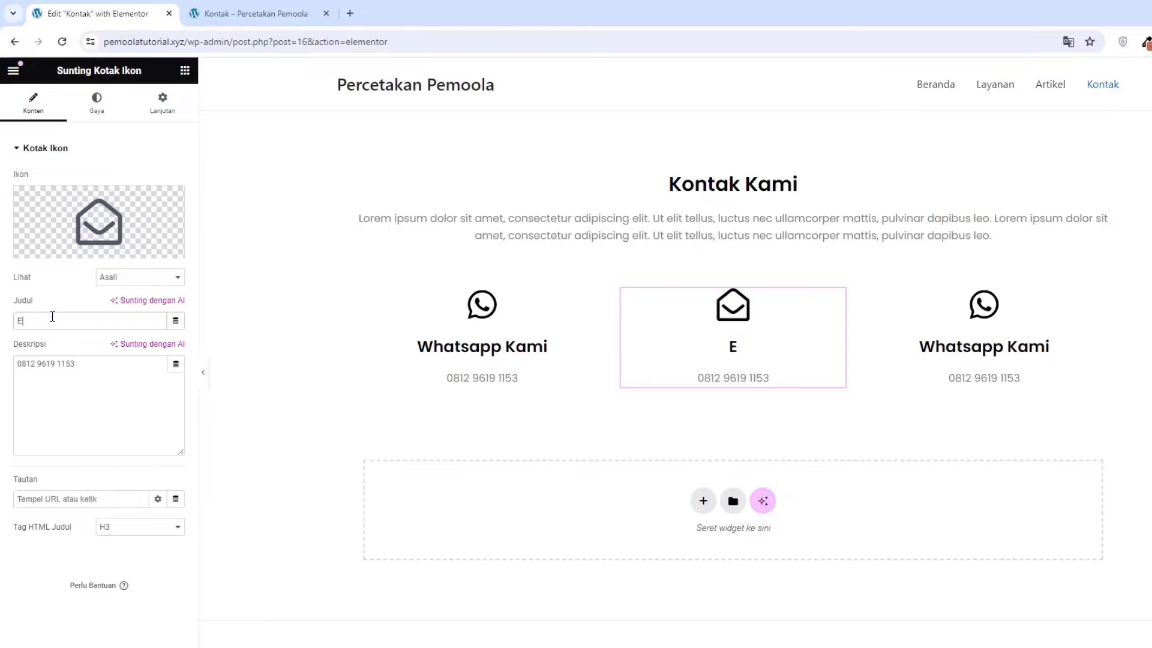
pyautogui.write('mail Kami')
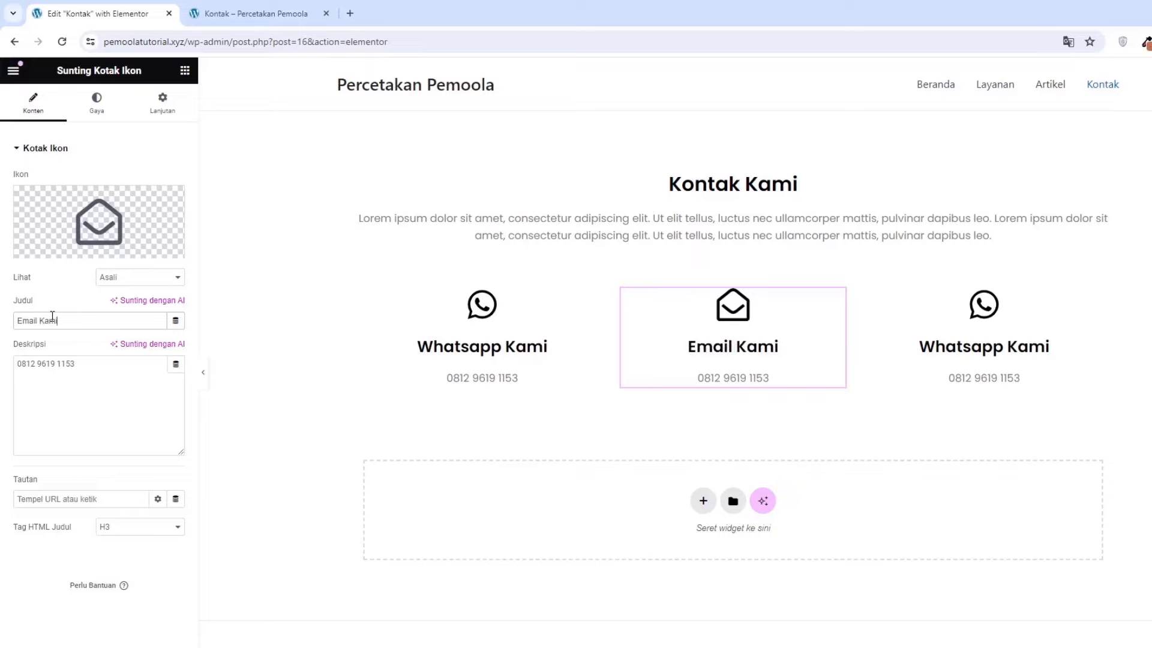
pyautogui.tripleClick(71, 388)
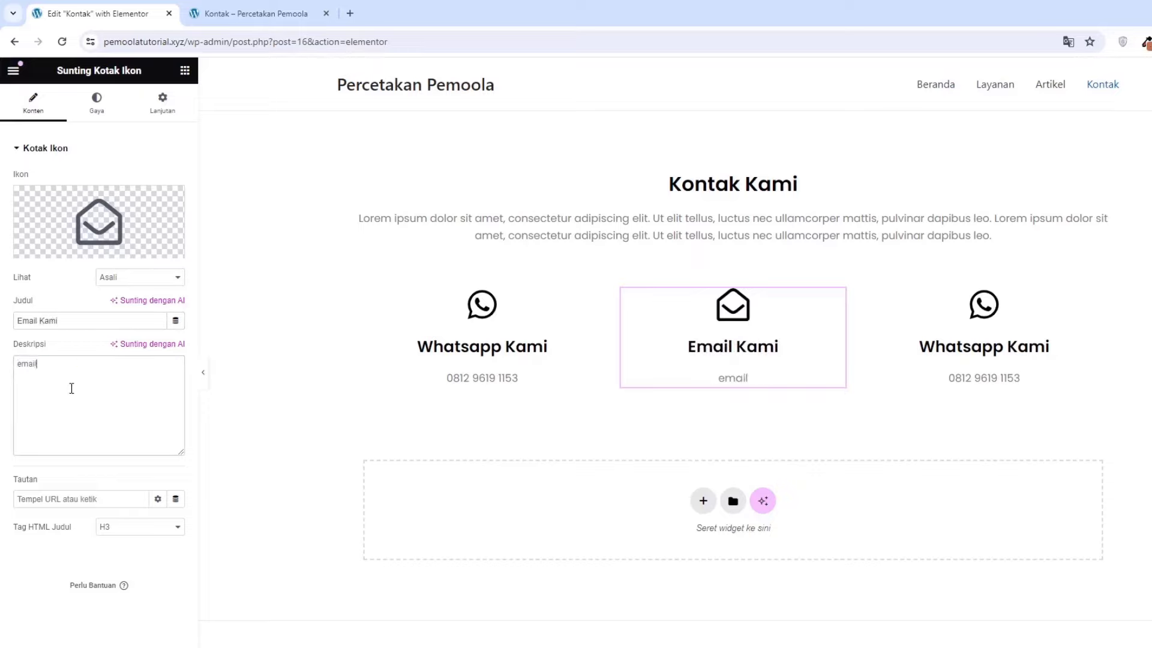
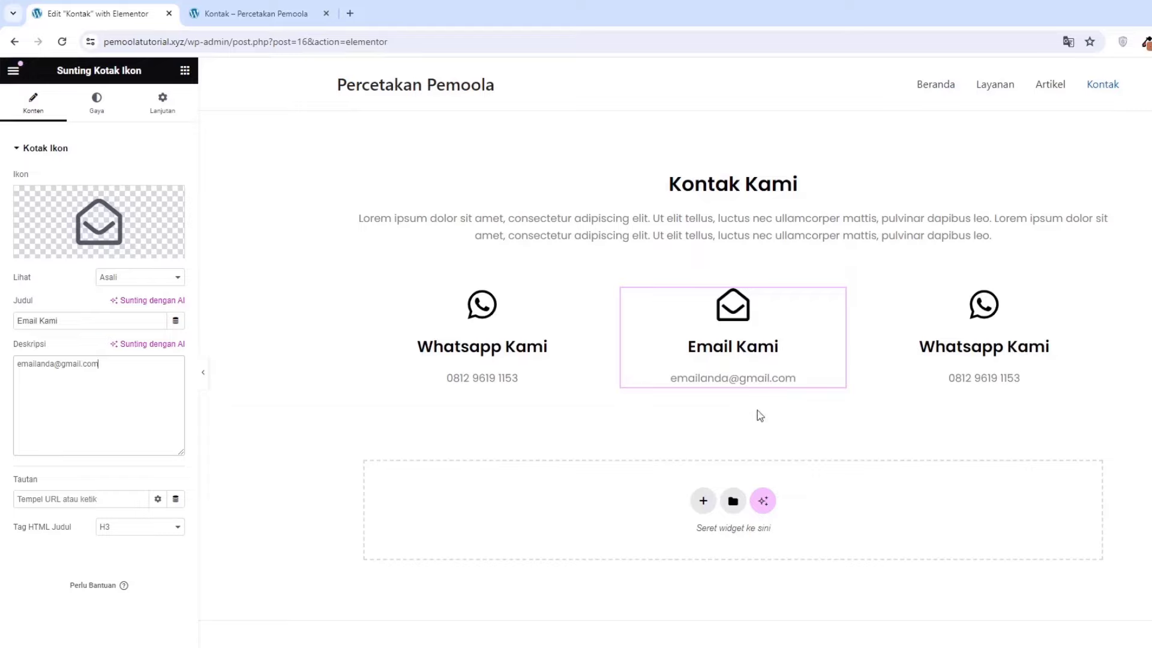
# Give the third icon box a map-marker icon found by filtering 'map'
pyautogui.click(988, 324)
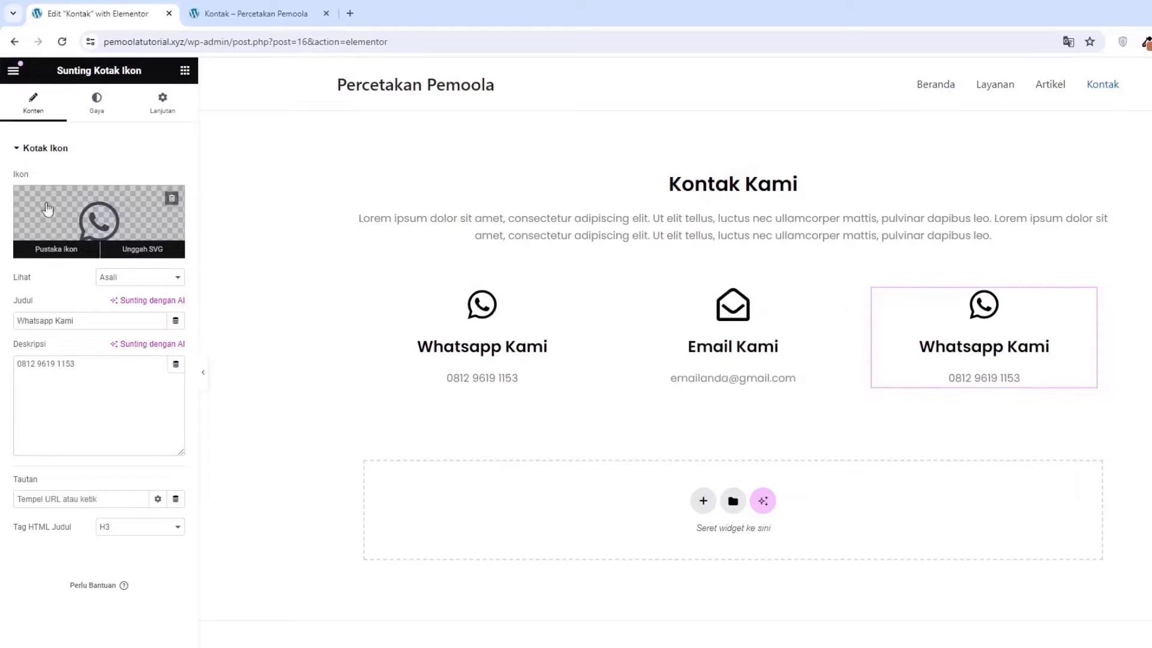
pyautogui.click(71, 210)
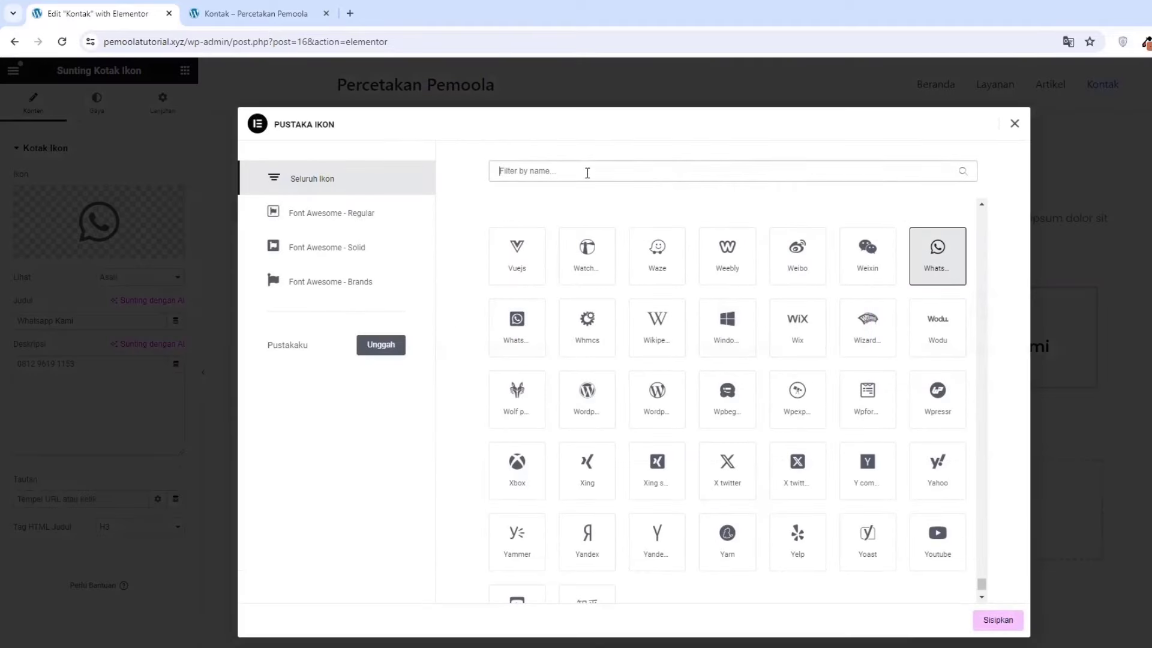
pyautogui.click(587, 173)
pyautogui.write('map')
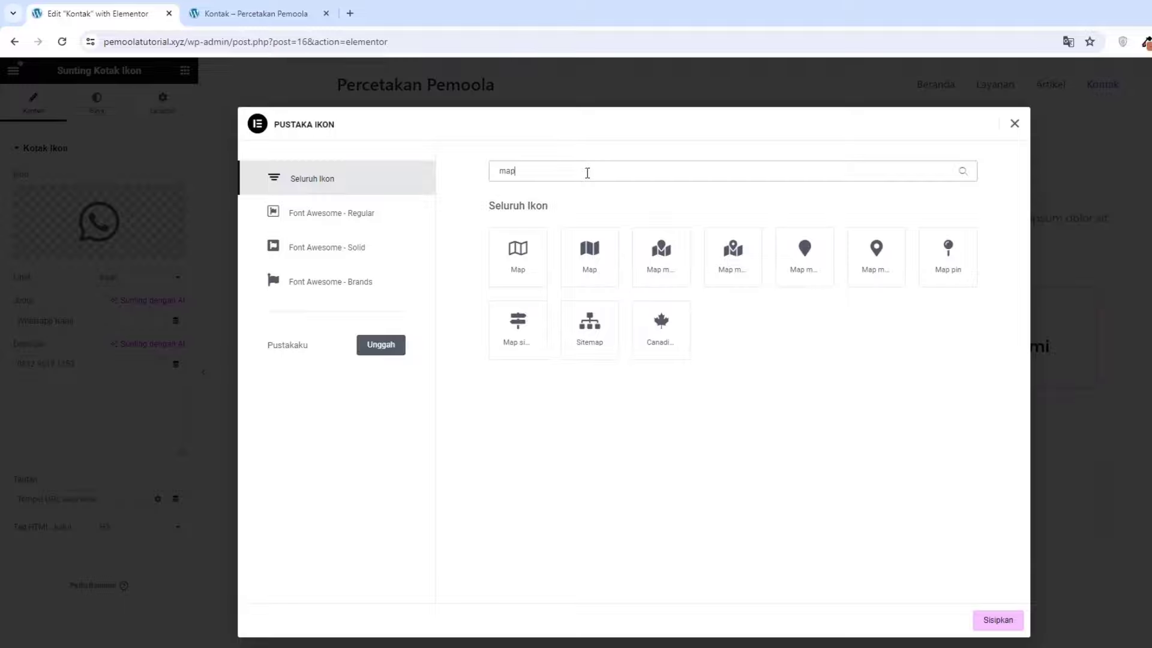
pyautogui.click(713, 265)
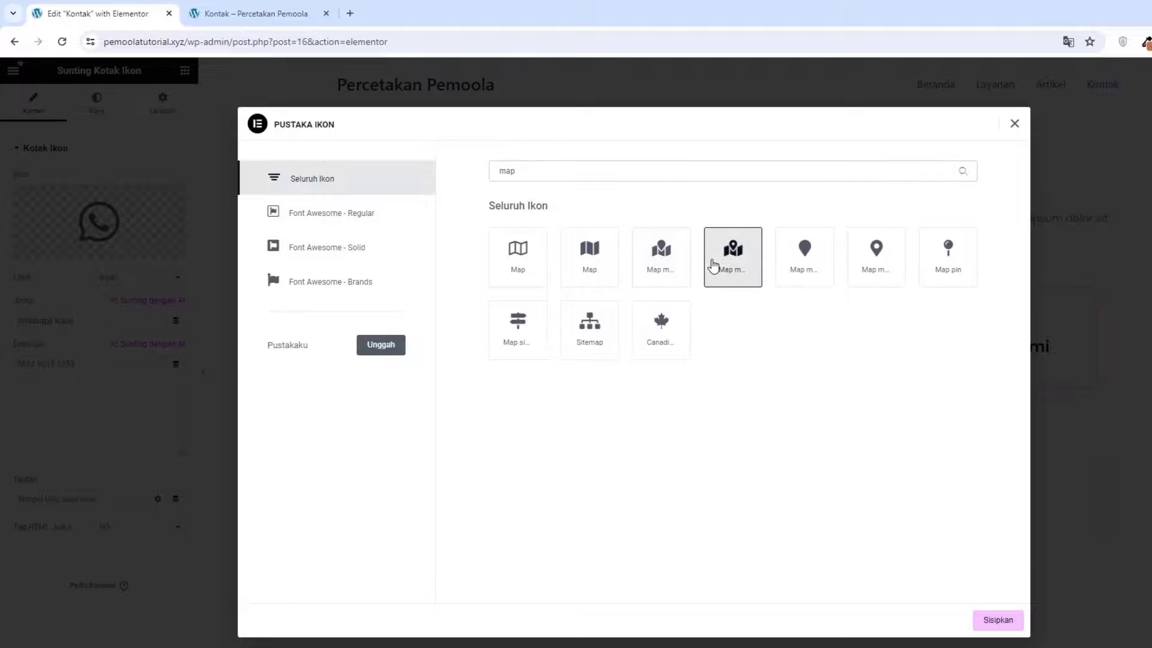
pyautogui.click(1000, 624)
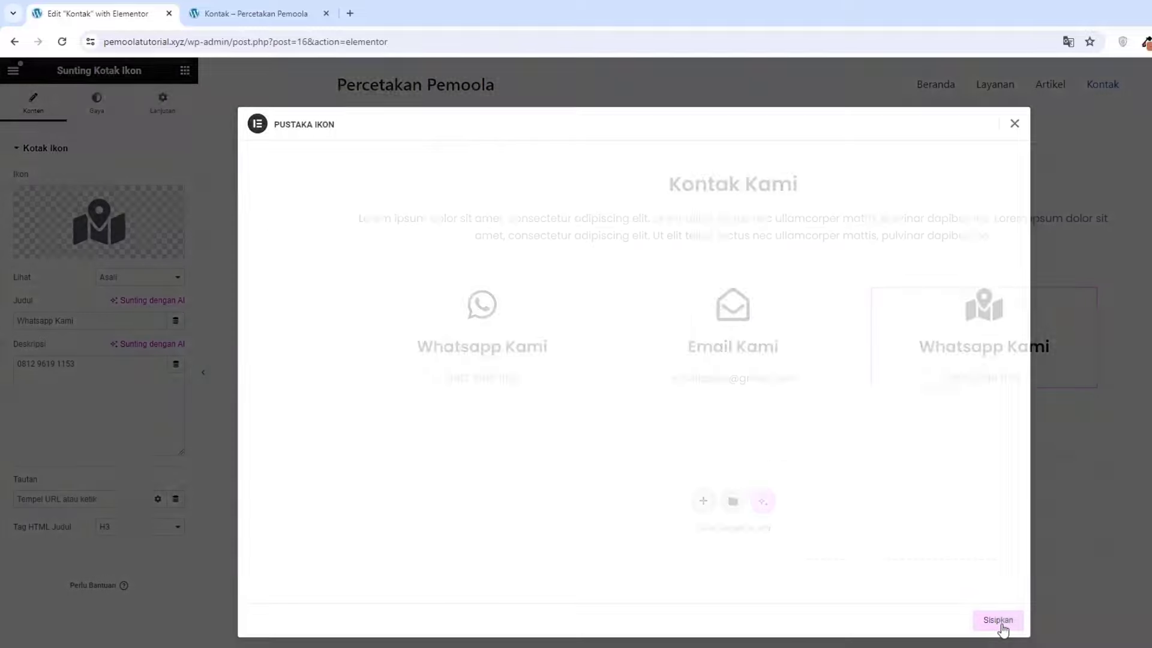
# Set the third box's heading to 'Alamat Kami' and its description to the address
pyautogui.tripleClick(71, 319)
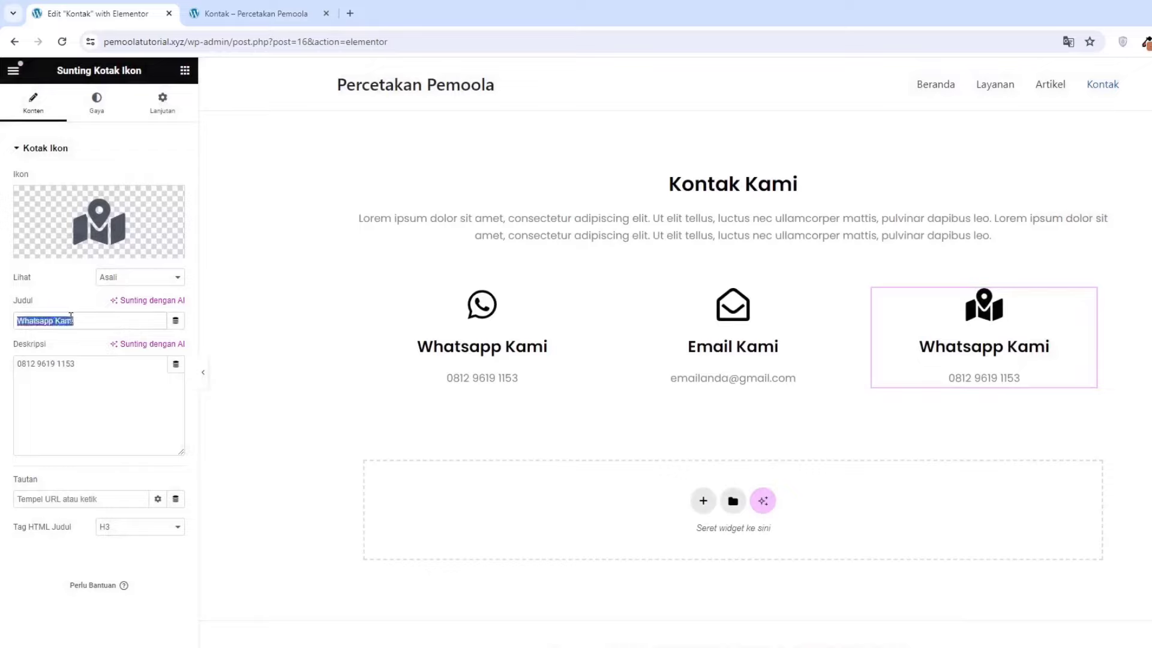
pyautogui.write('Alamat Kami')
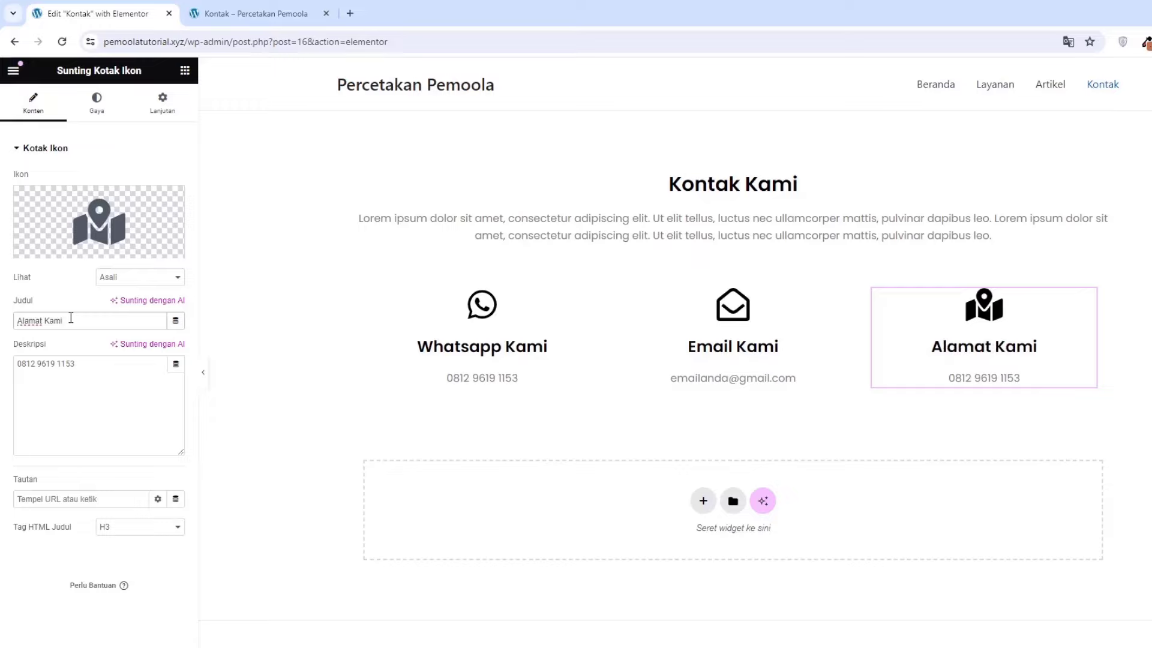
pyautogui.tripleClick(93, 389)
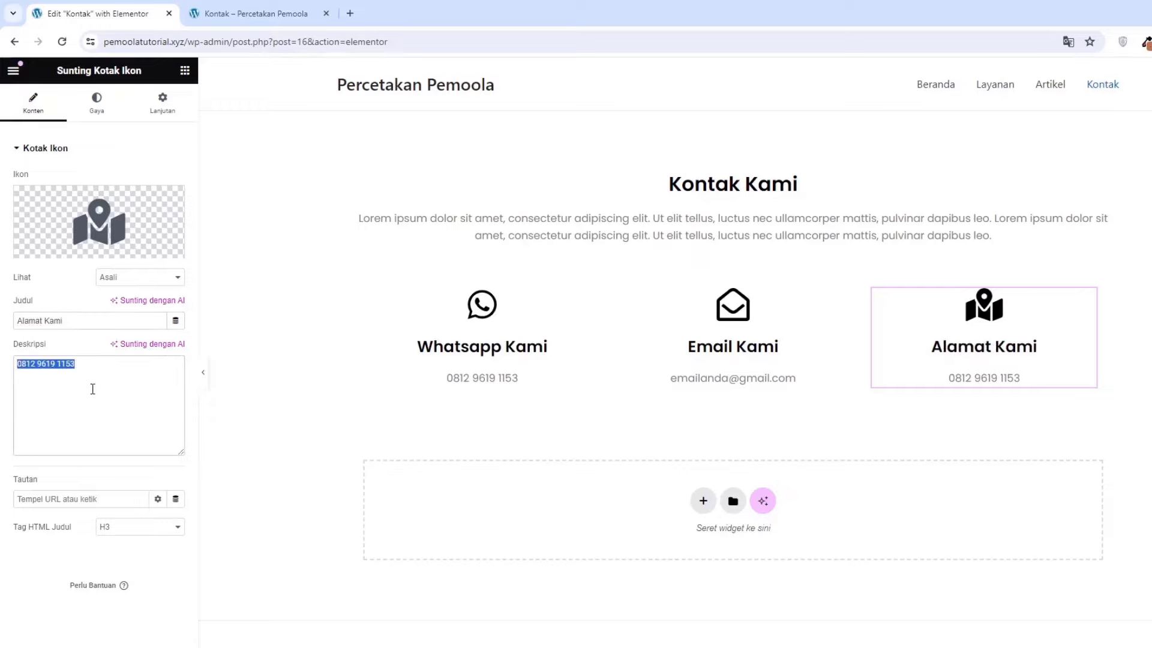
pyautogui.write('Jakarta')
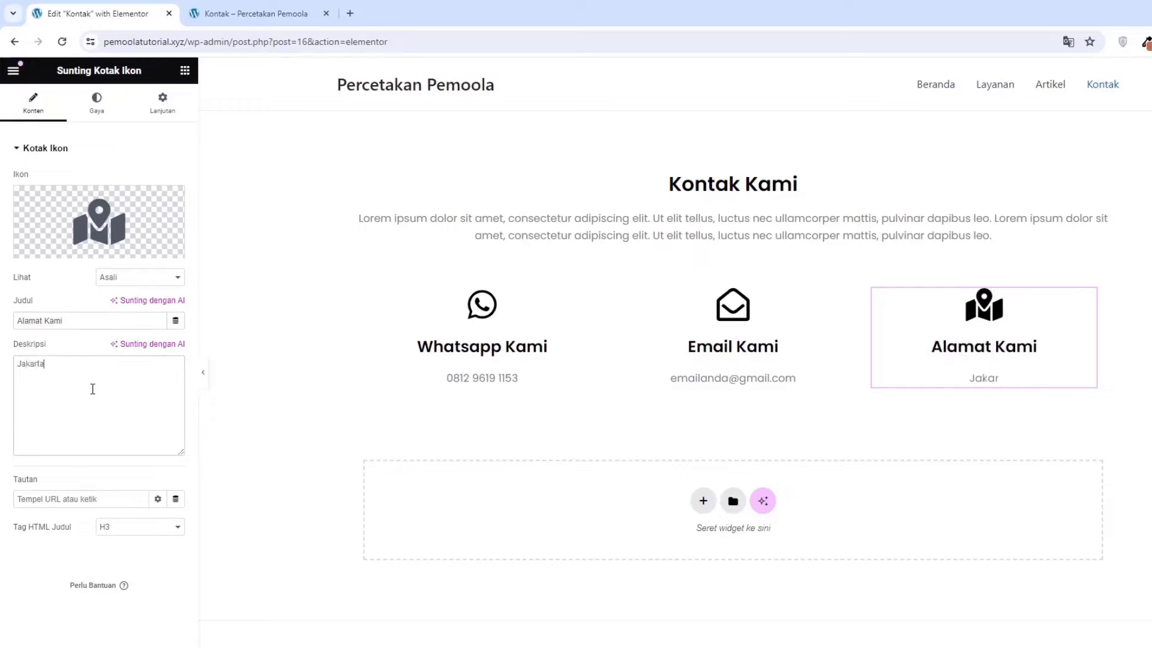
pyautogui.write(' selatan')
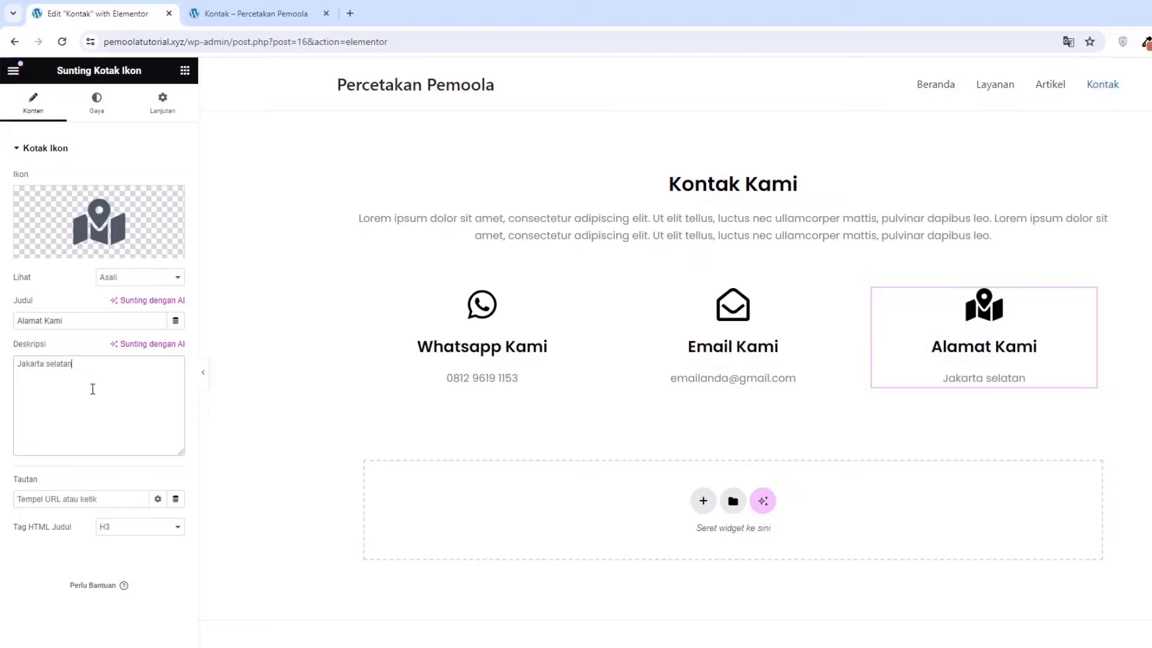
pyautogui.write(', indonesia')
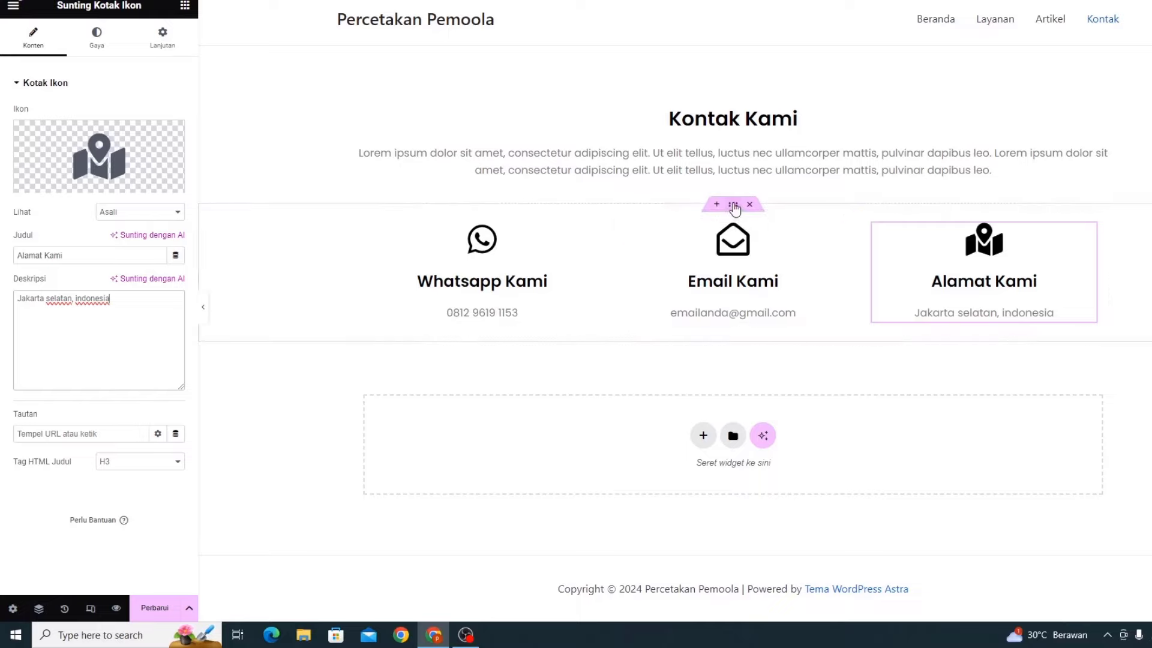
# Give the contact-box container a 7% bottom margin, update the page, and view the live Kontak tab
pyautogui.click(733, 204)
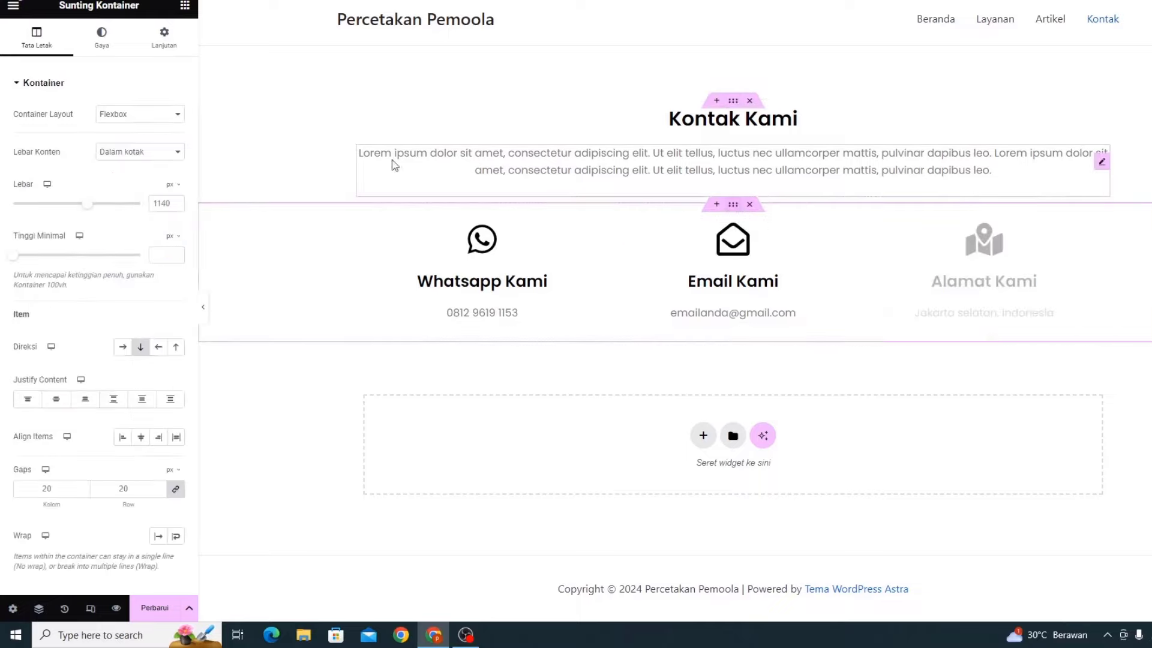
pyautogui.click(174, 58)
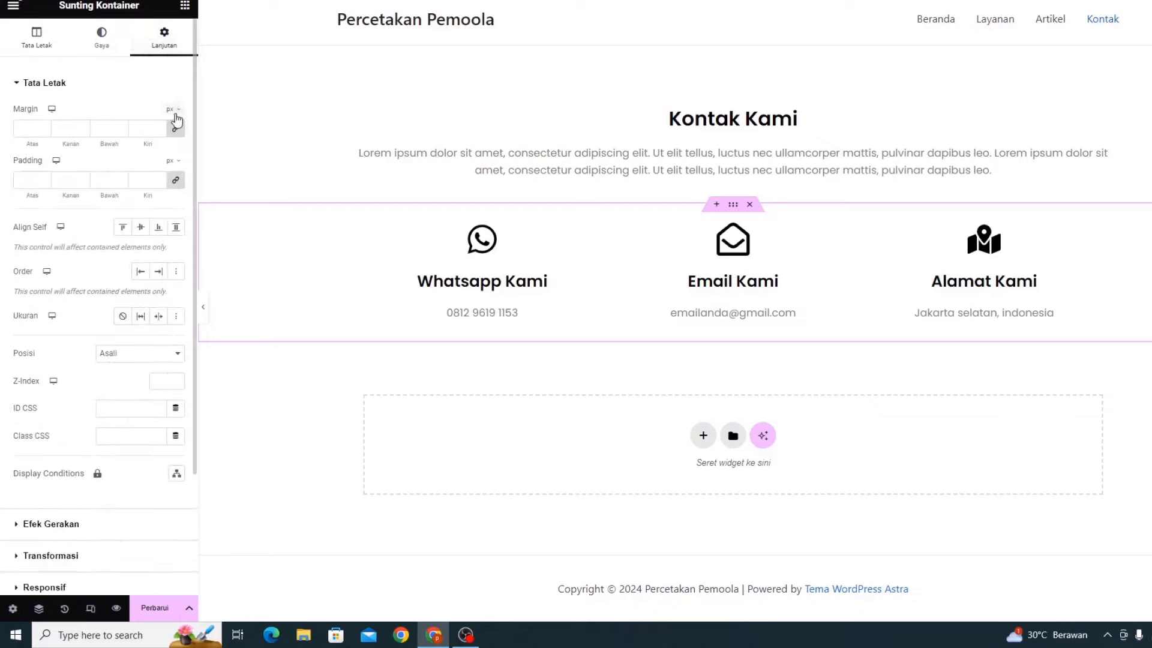
pyautogui.click(175, 131)
pyautogui.click(176, 130)
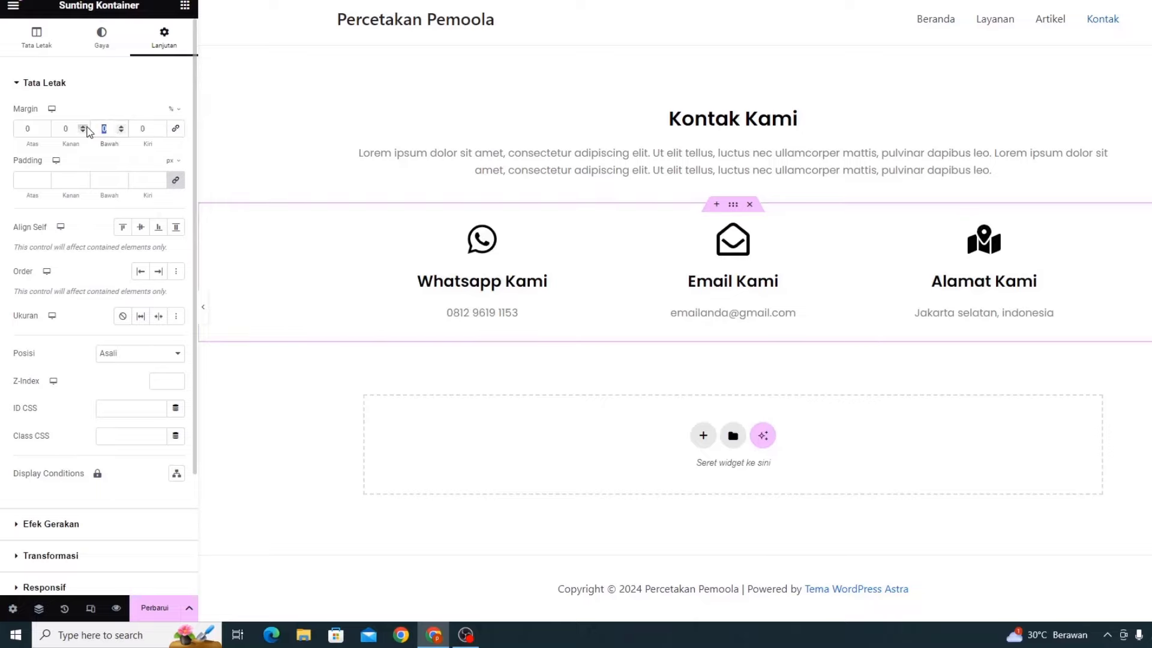
pyautogui.write('7')
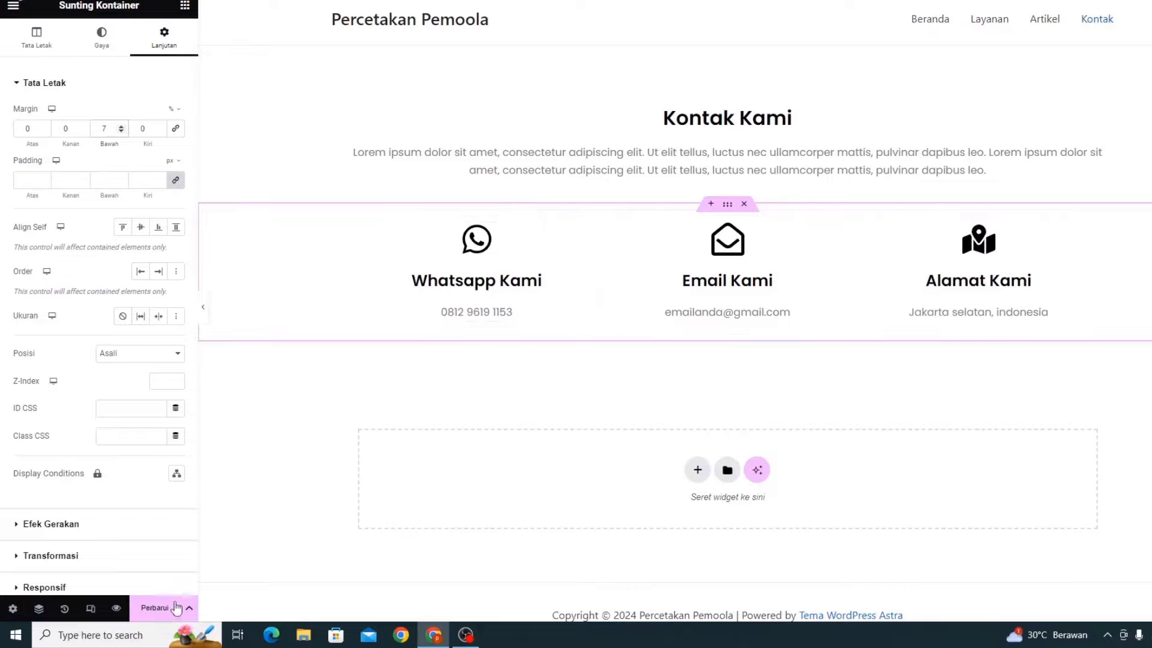
pyautogui.click(155, 610)
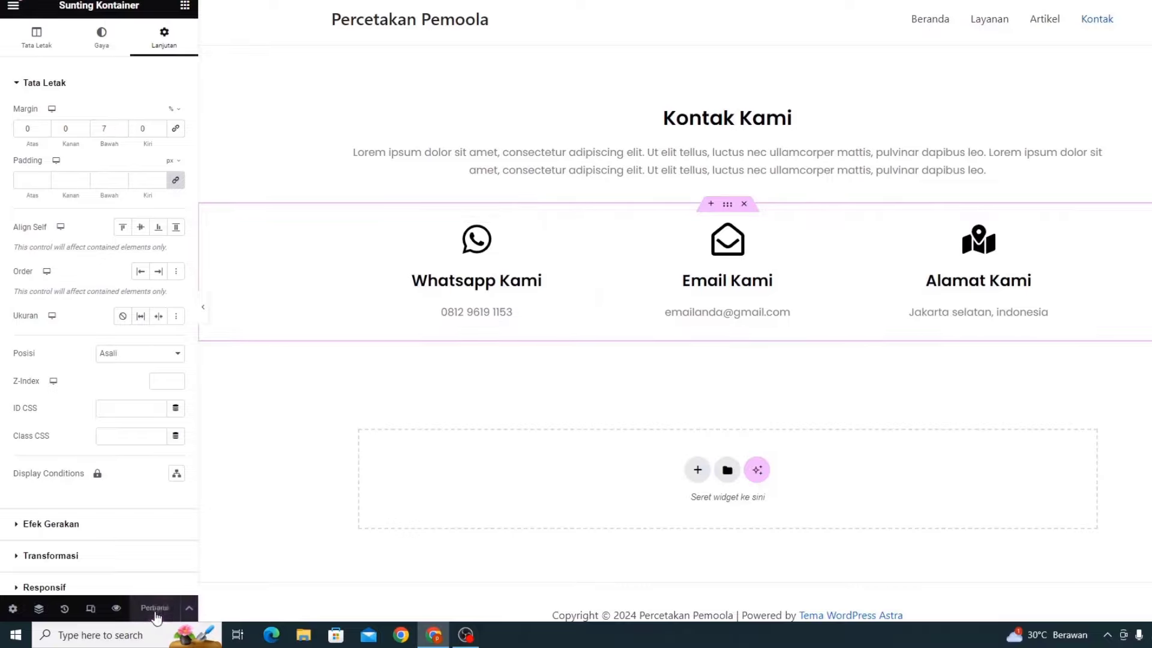
pyautogui.click(219, 1)
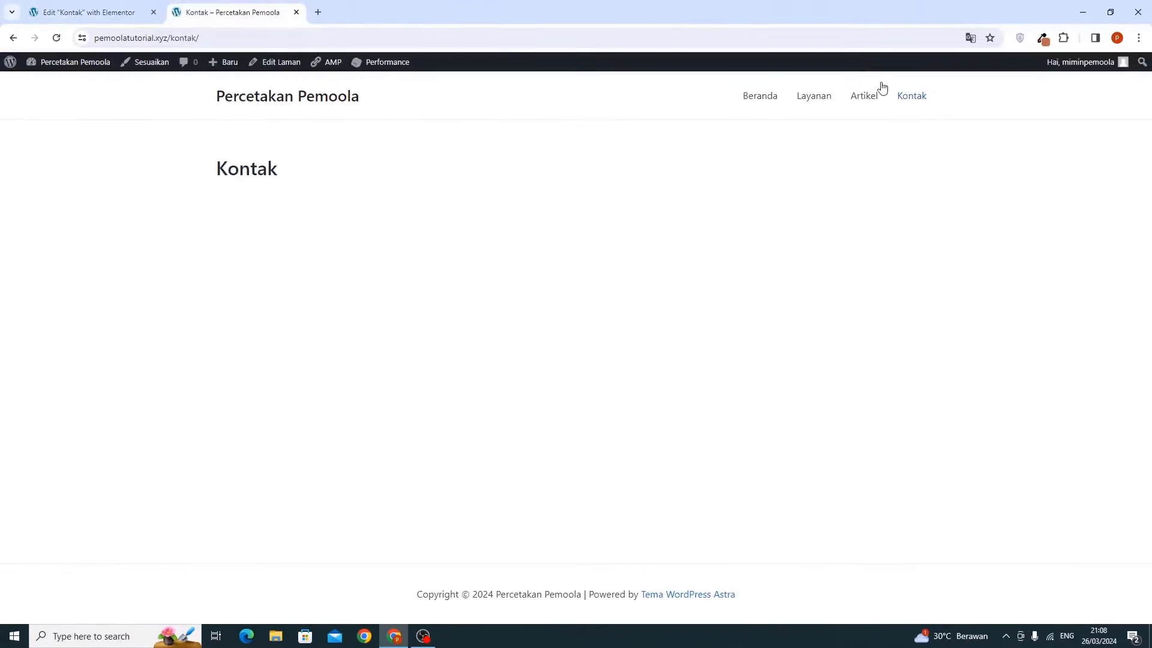
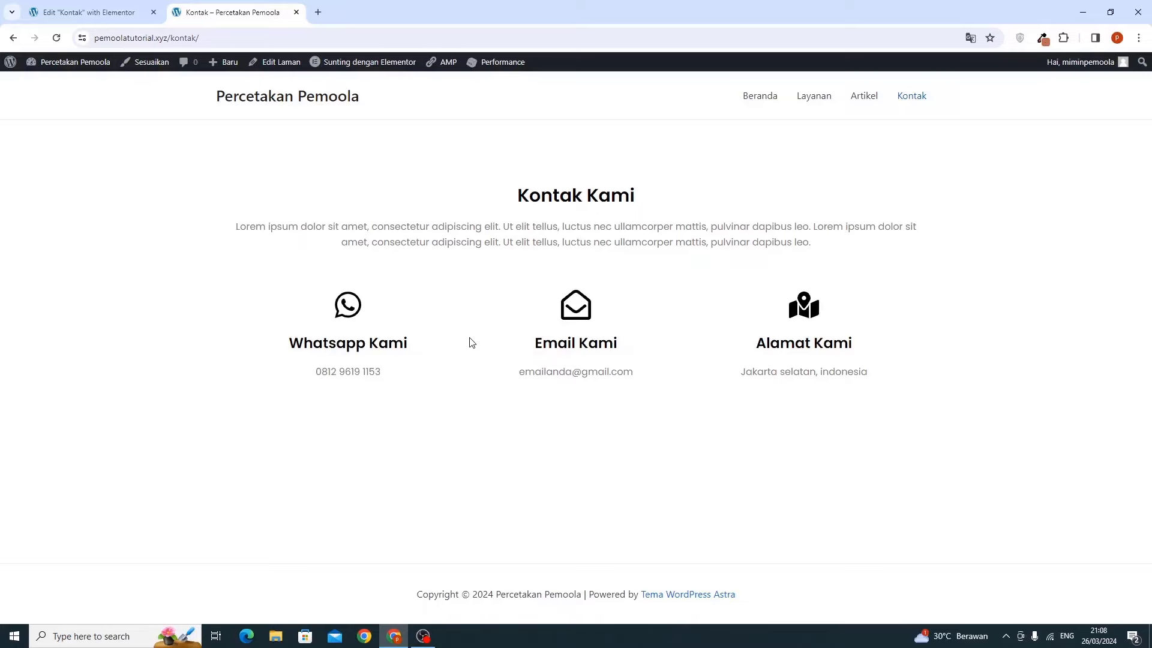
# Close the Elementor editing tab and open the dashboard in a new tab placed first
pyautogui.click(113, 13)
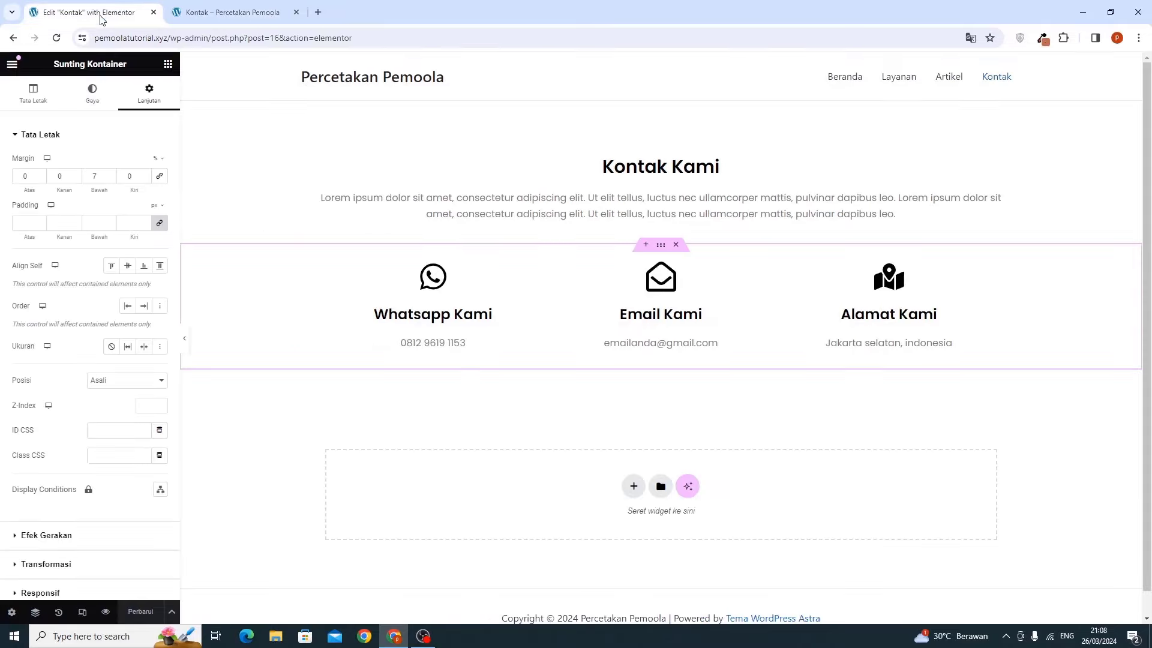
pyautogui.click(154, 12)
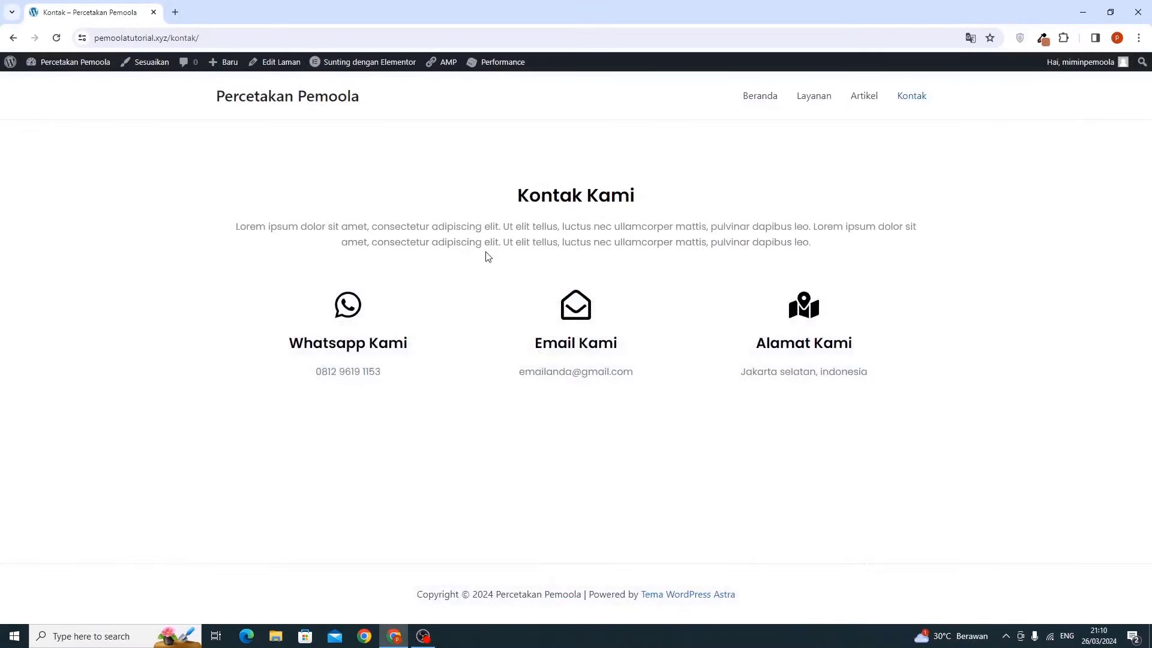
pyautogui.rightClick(38, 82)
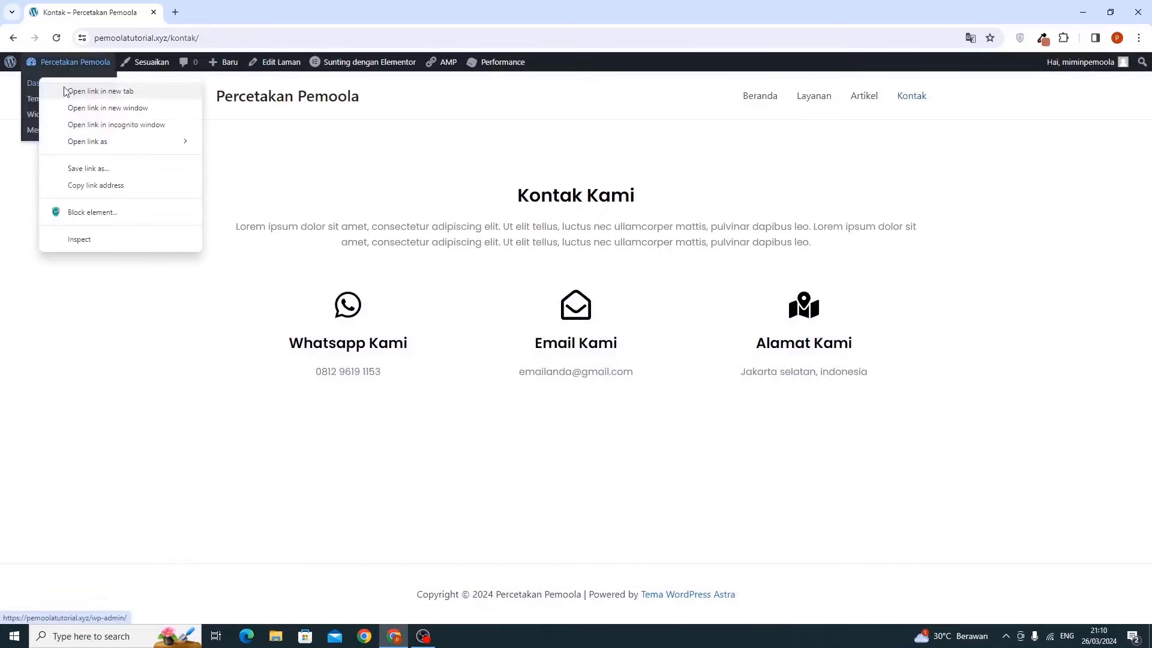
pyautogui.click(70, 91)
pyautogui.moveTo(198, 12); pyautogui.dragTo(77, 10)
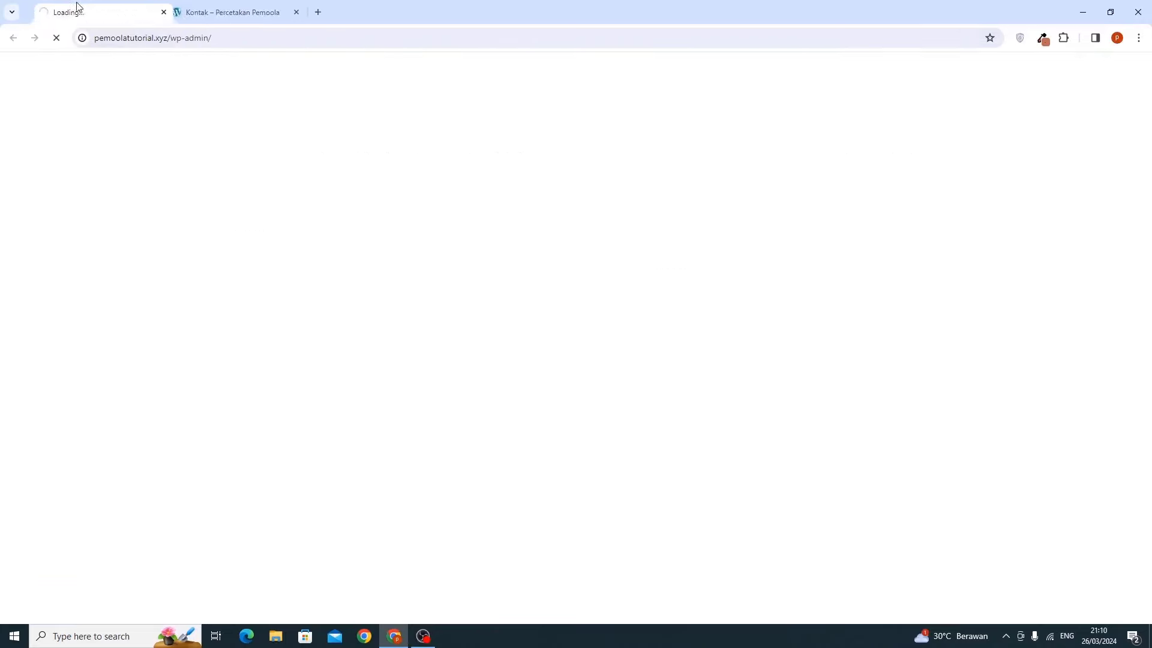
# From the live contact page, go to the site's home page and browse it
pyautogui.click(232, 12)
pyautogui.click(750, 98)
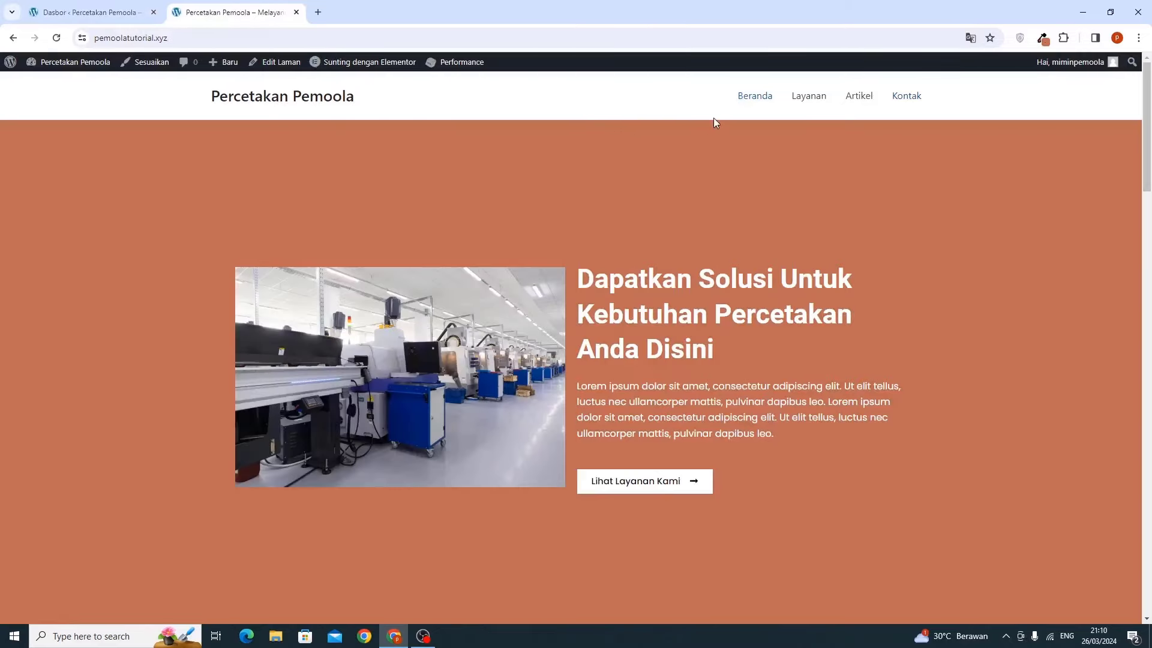
pyautogui.scroll(-1, 640, 292)
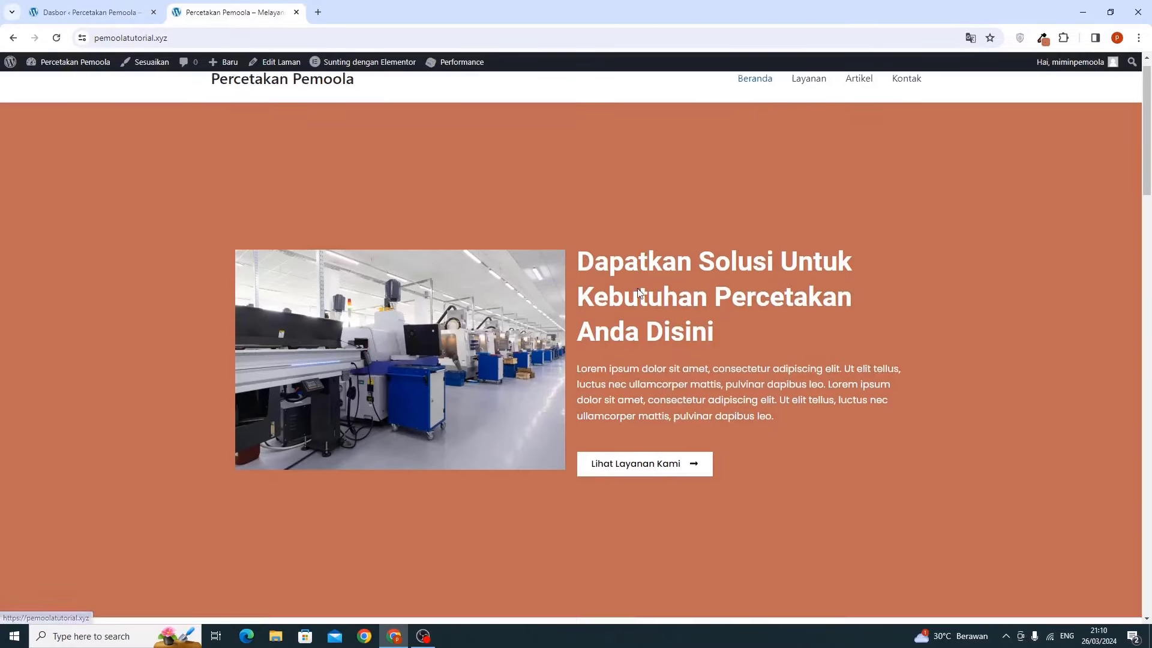
pyautogui.scroll(-20, 639, 291)
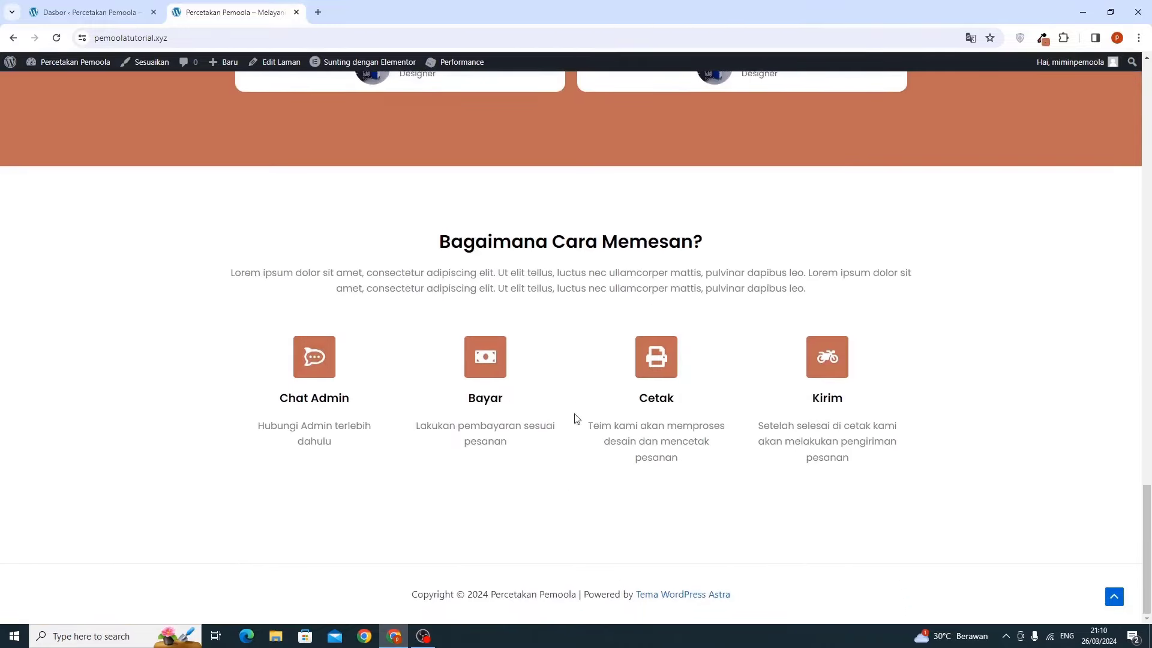
pyautogui.scroll(20, 561, 301)
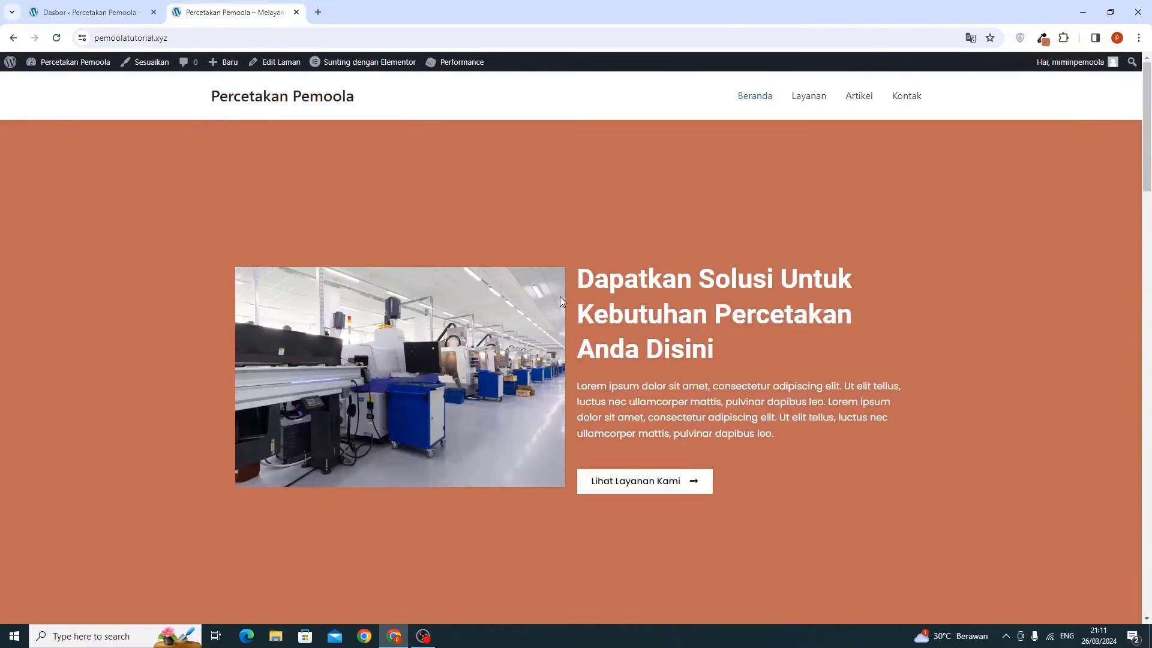
# In the Customizer's header builder, open the Menu Utama design settings
pyautogui.click(90, 12)
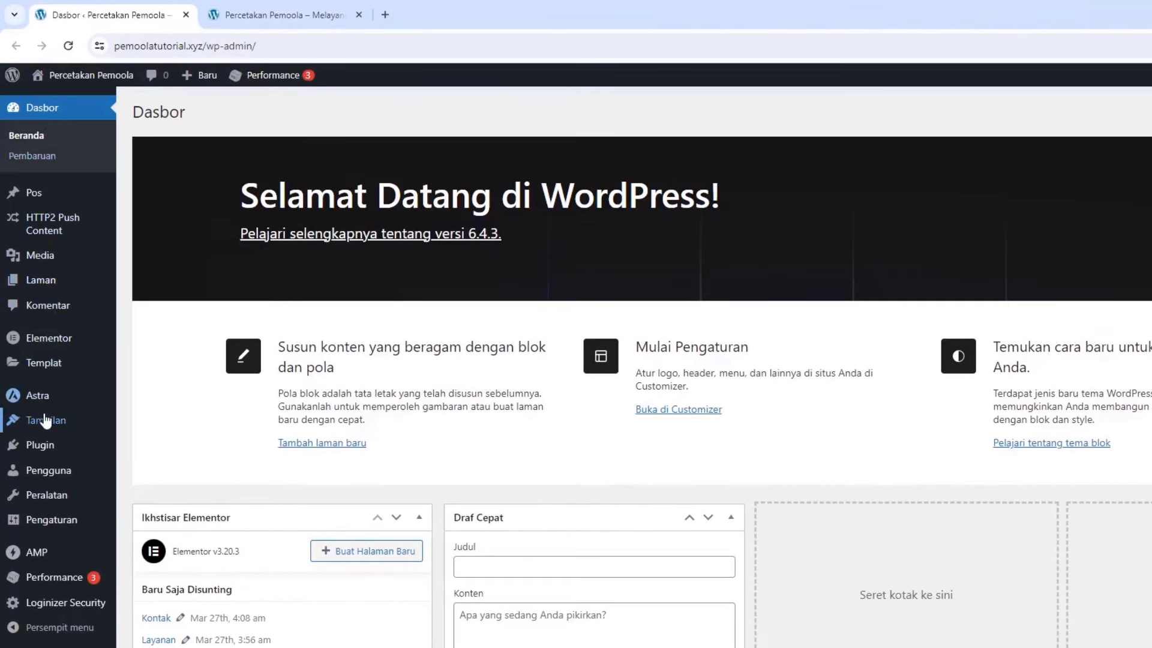
pyautogui.moveTo(37, 349)
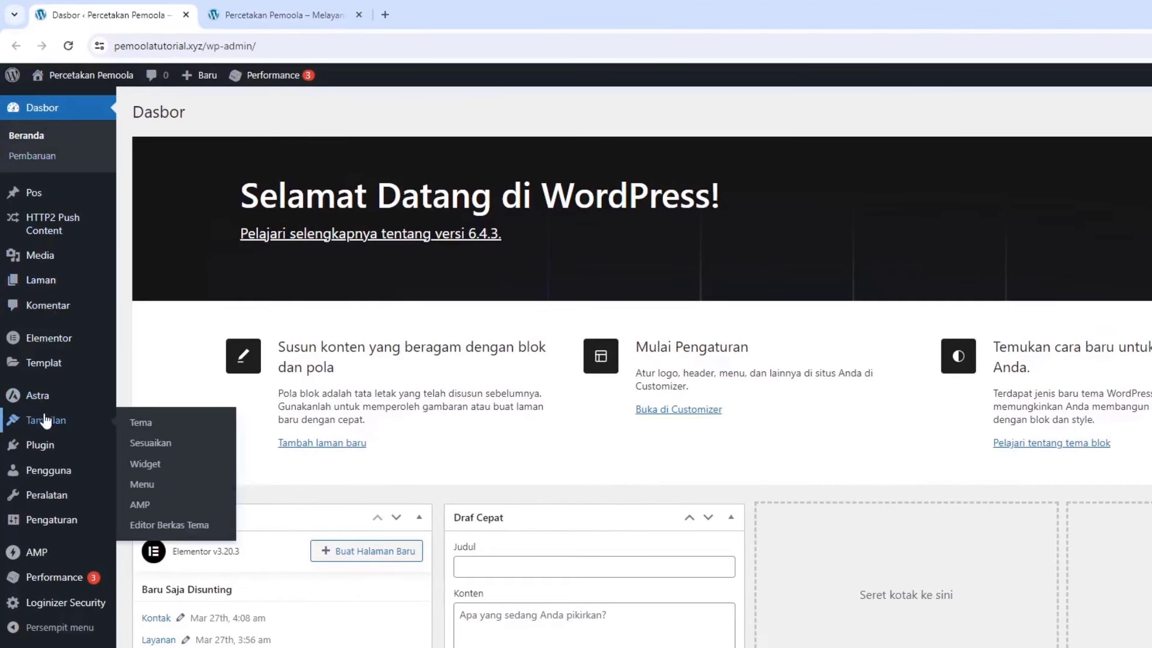
pyautogui.click(142, 444)
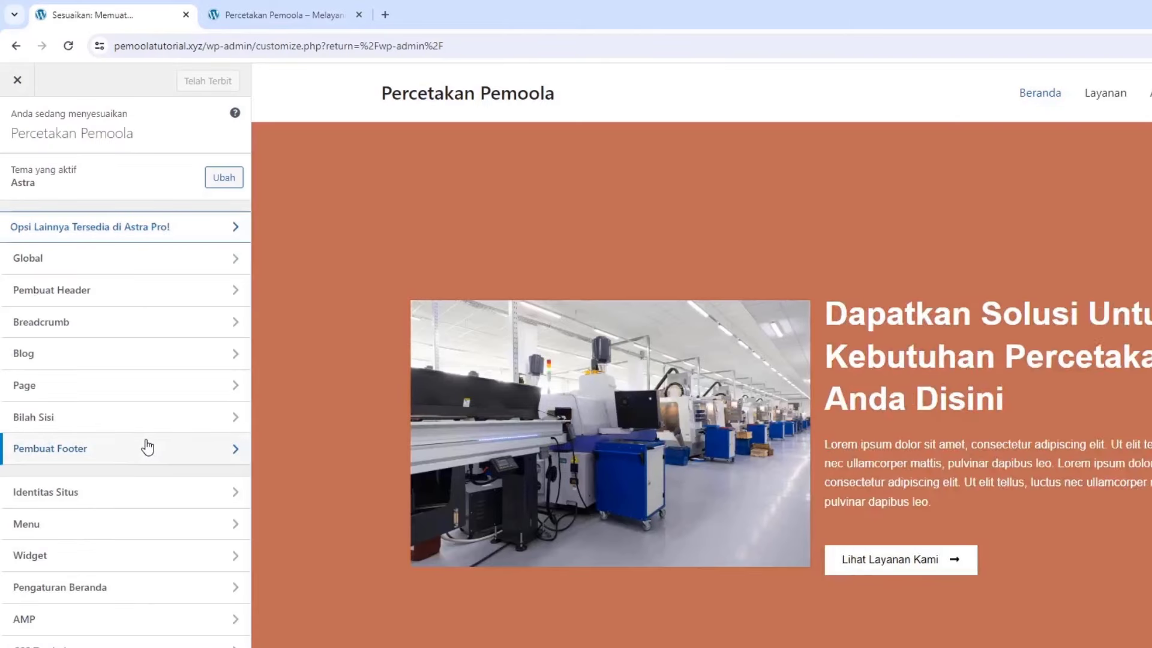
pyautogui.click(94, 309)
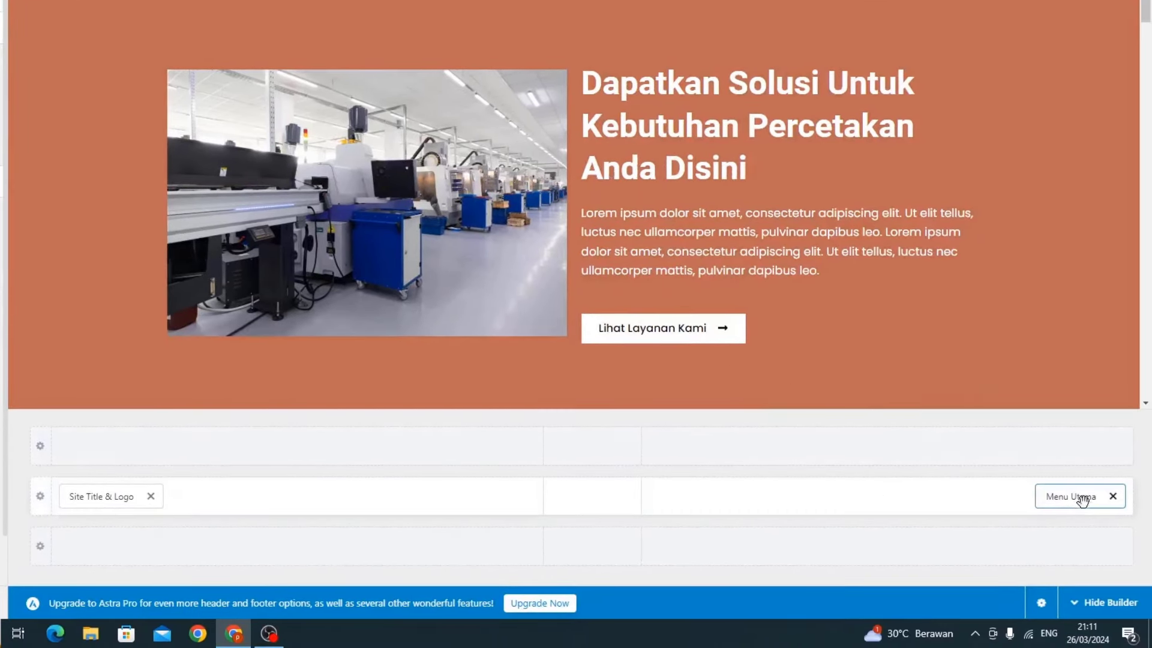
pyautogui.click(1078, 497)
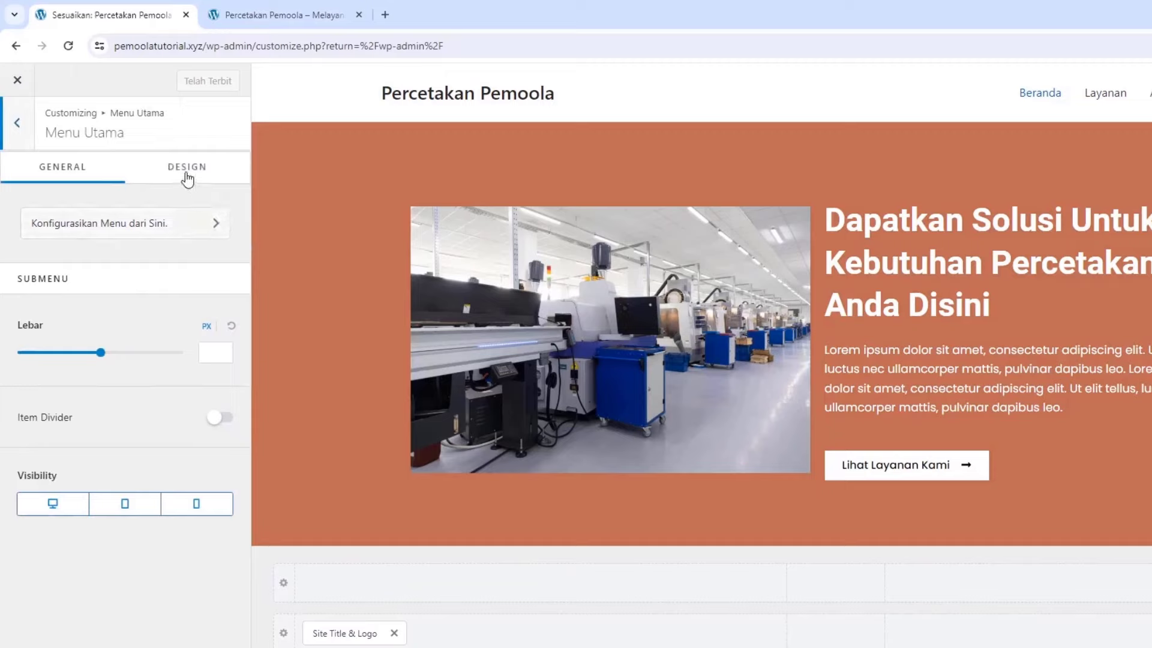
pyautogui.click(187, 168)
pyautogui.scroll(-8, 102, 340)
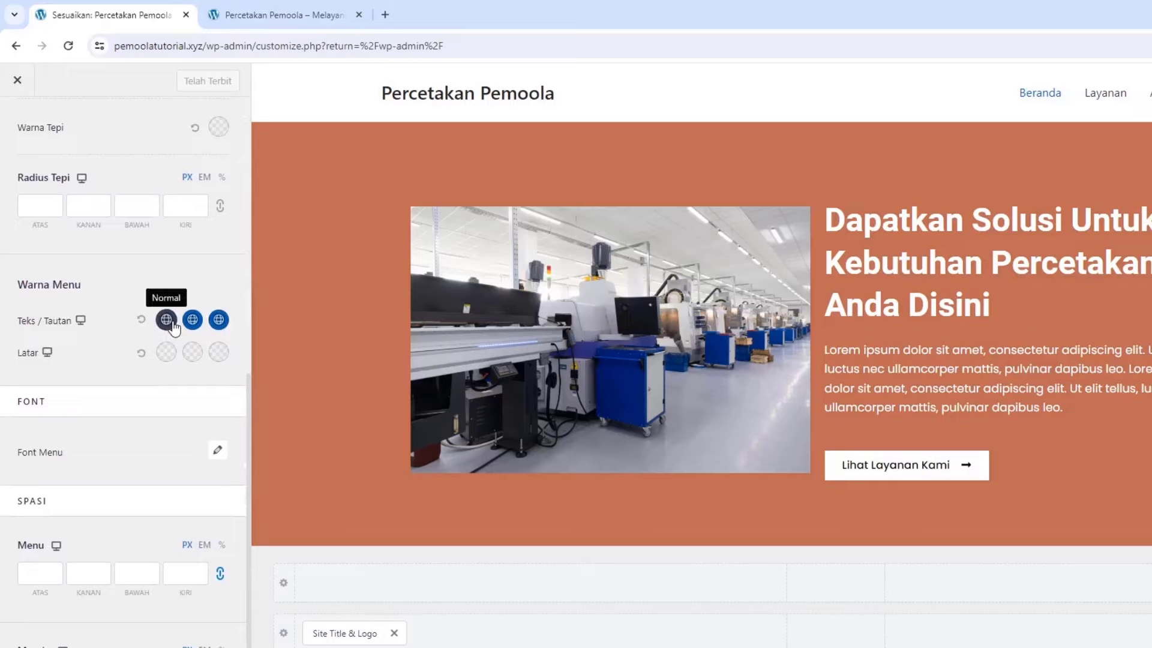
# Set the menu link colours: normal 111111, hover and active orange BE6C54
pyautogui.click(167, 319)
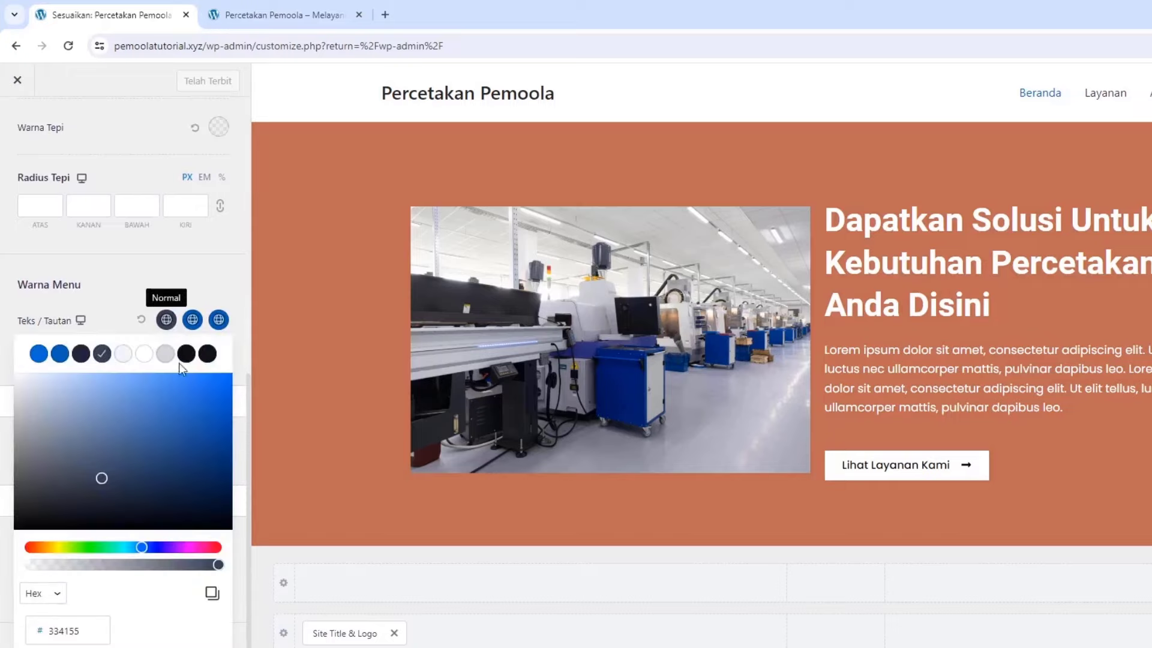
pyautogui.click(186, 354)
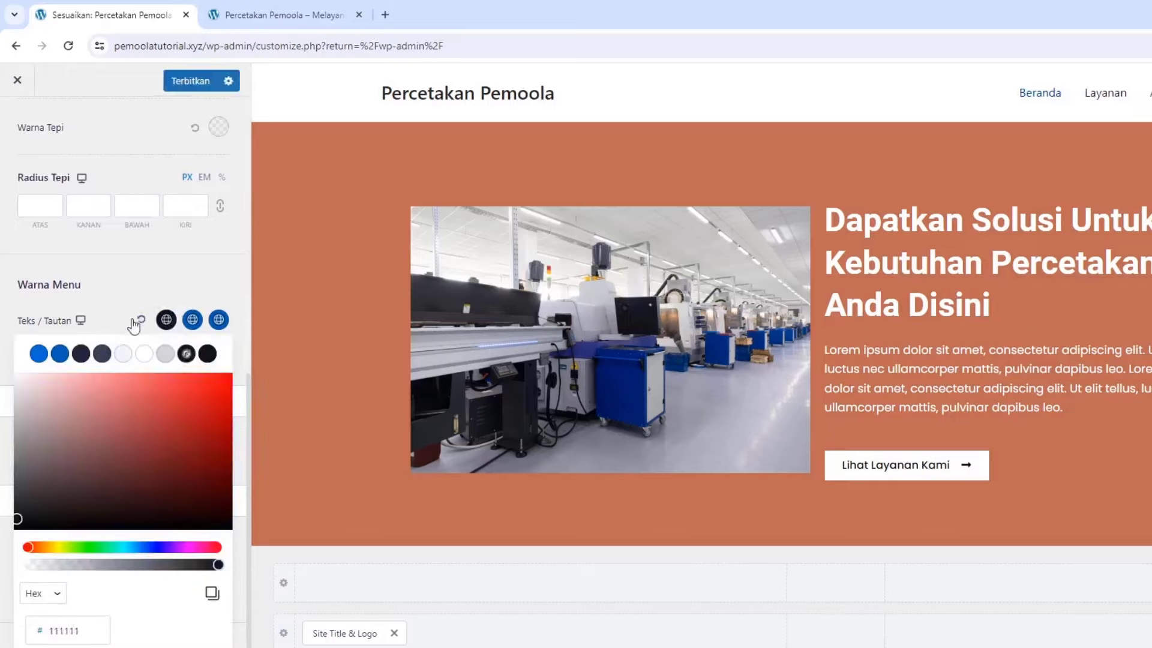
pyautogui.click(193, 320)
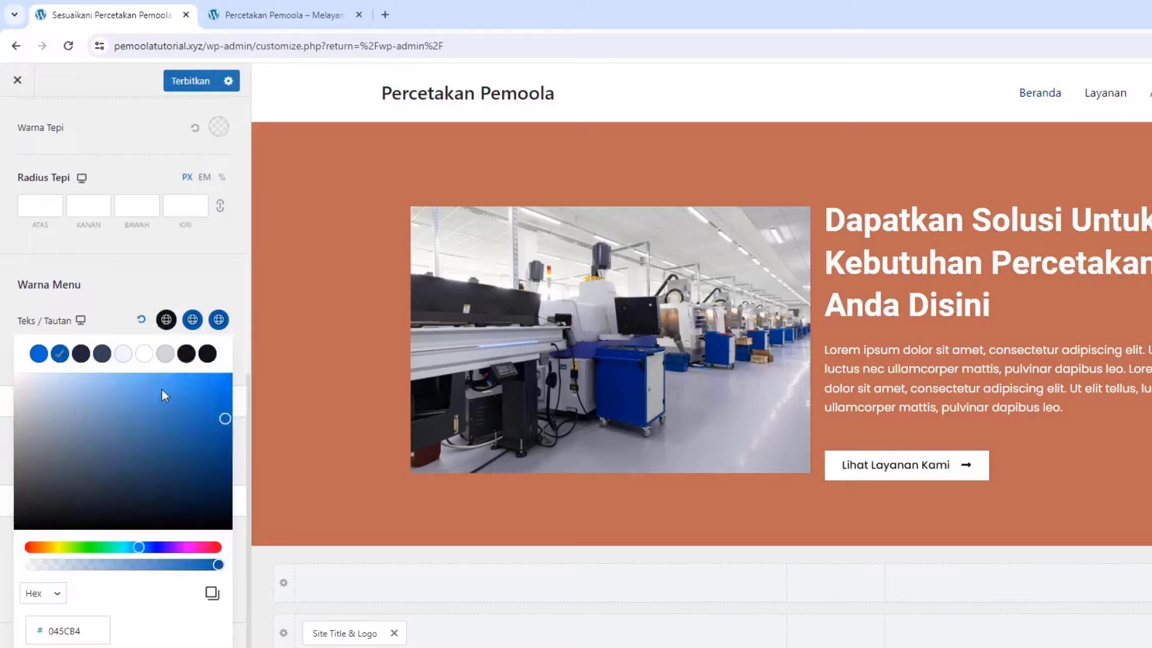
pyautogui.click(82, 412)
pyautogui.doubleClick(88, 626)
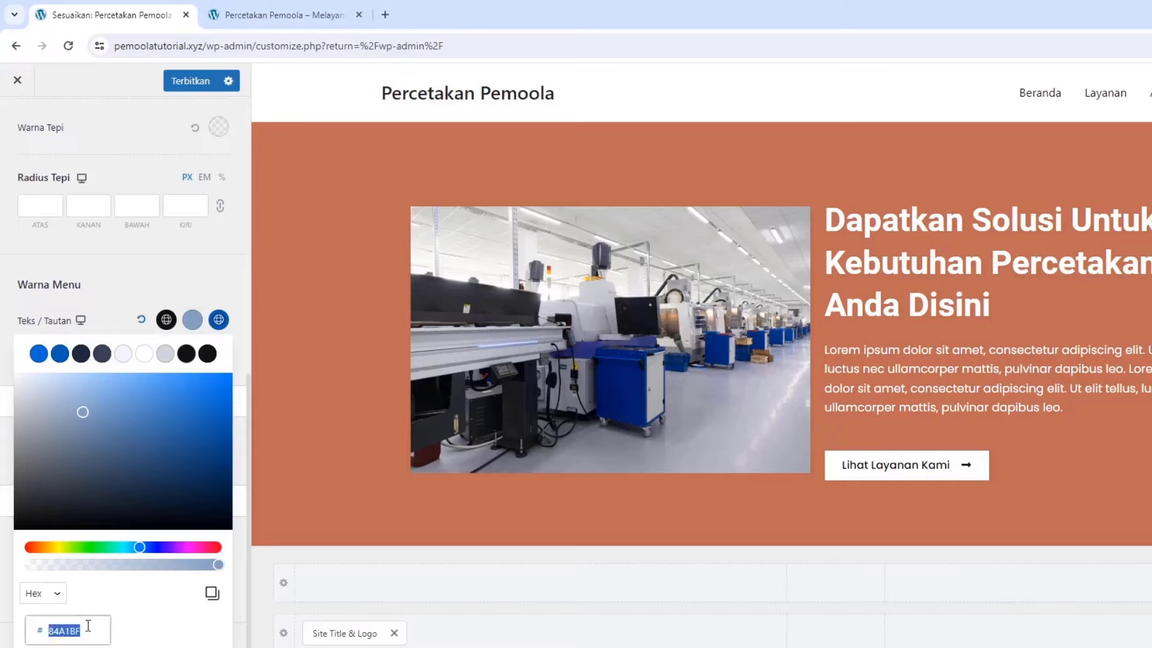
pyautogui.write('BE6C54')
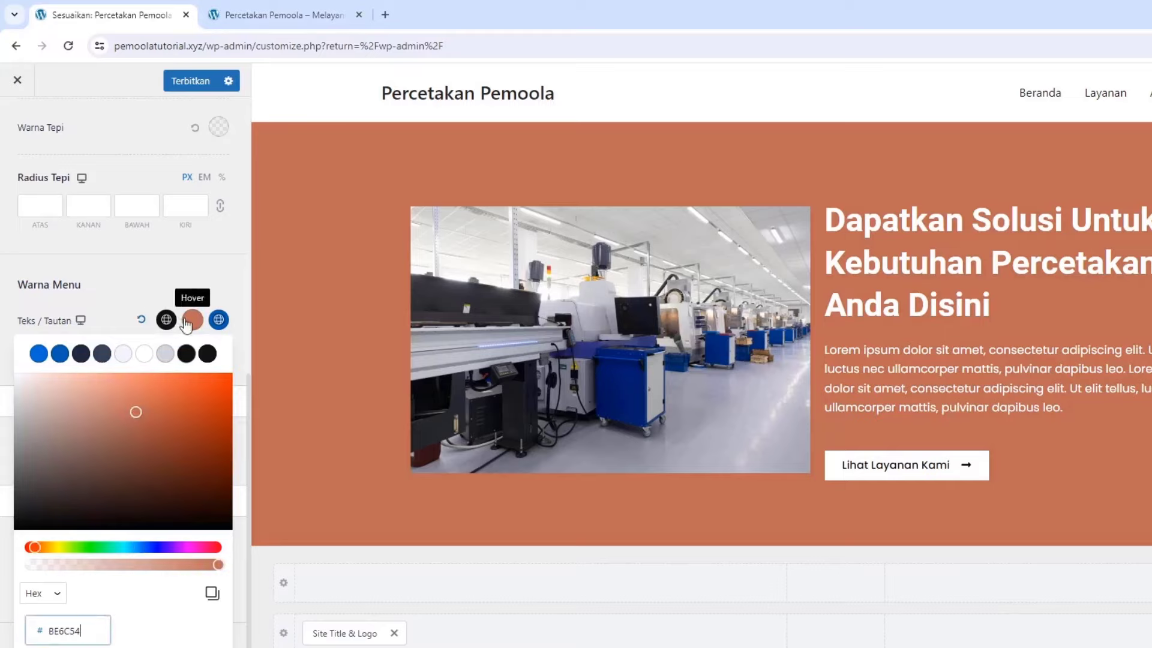
pyautogui.click(218, 319)
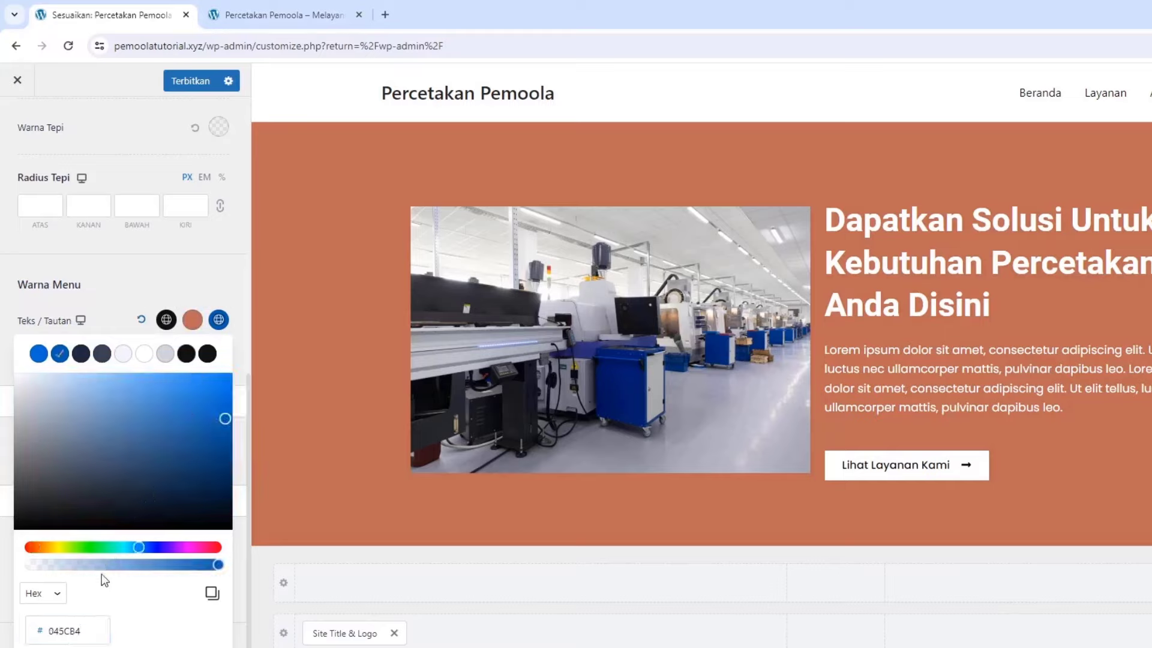
pyautogui.doubleClick(78, 625)
pyautogui.write('BE6C54')
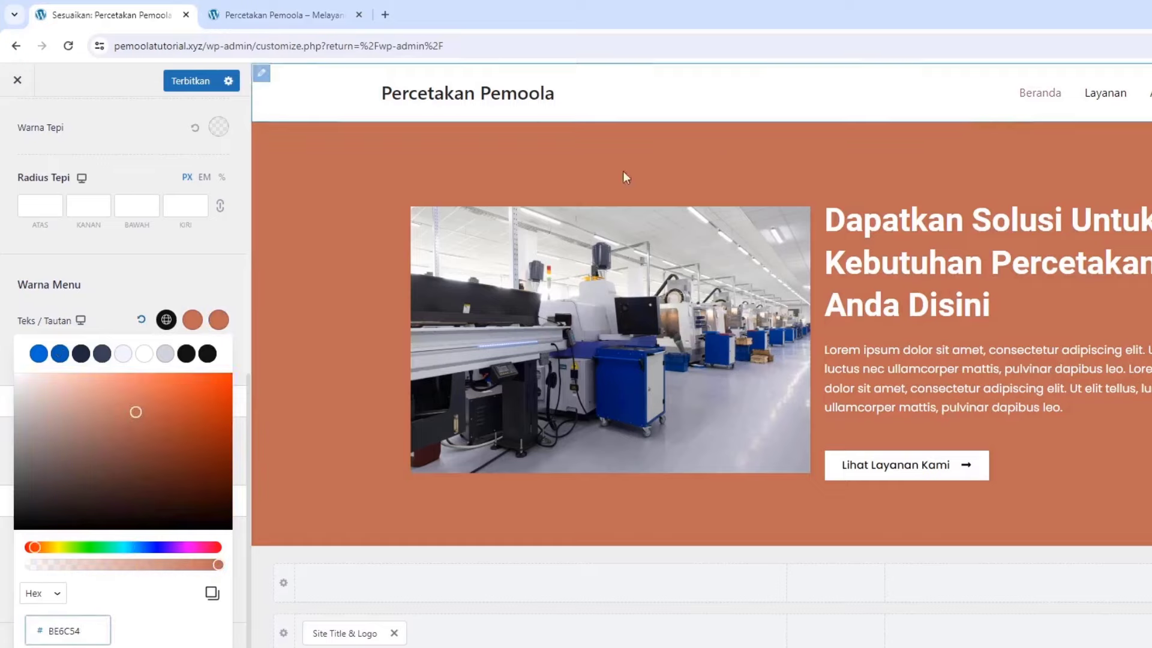
pyautogui.click(138, 289)
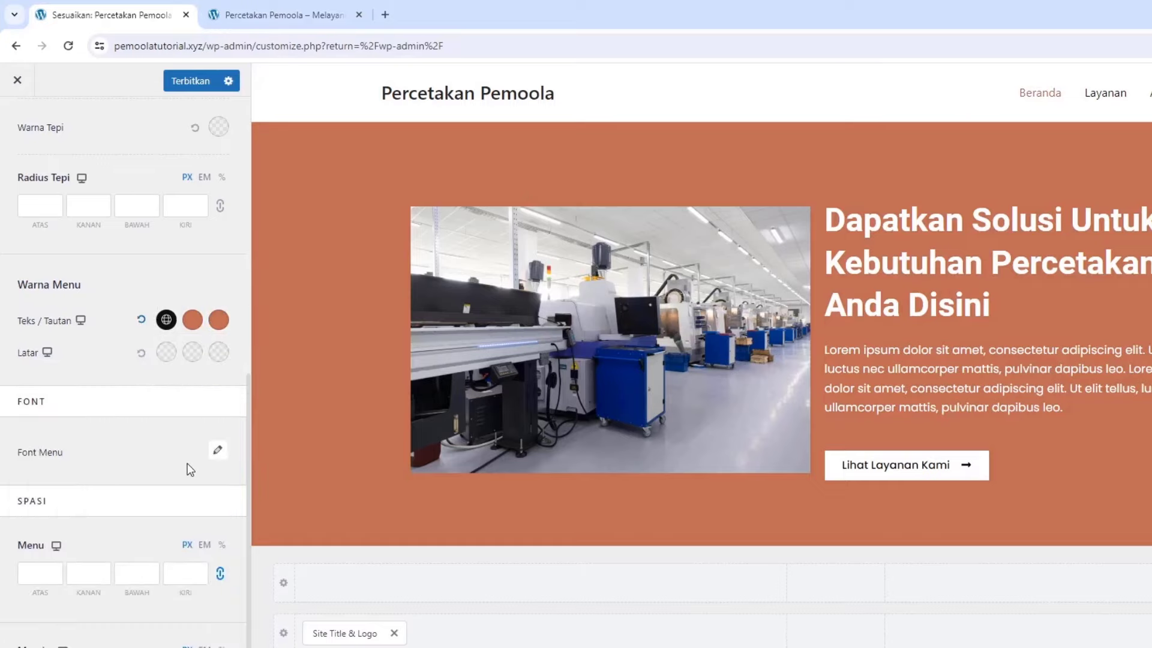
# Set the menu font weight to Medium 500 and publish the changes
pyautogui.click(216, 451)
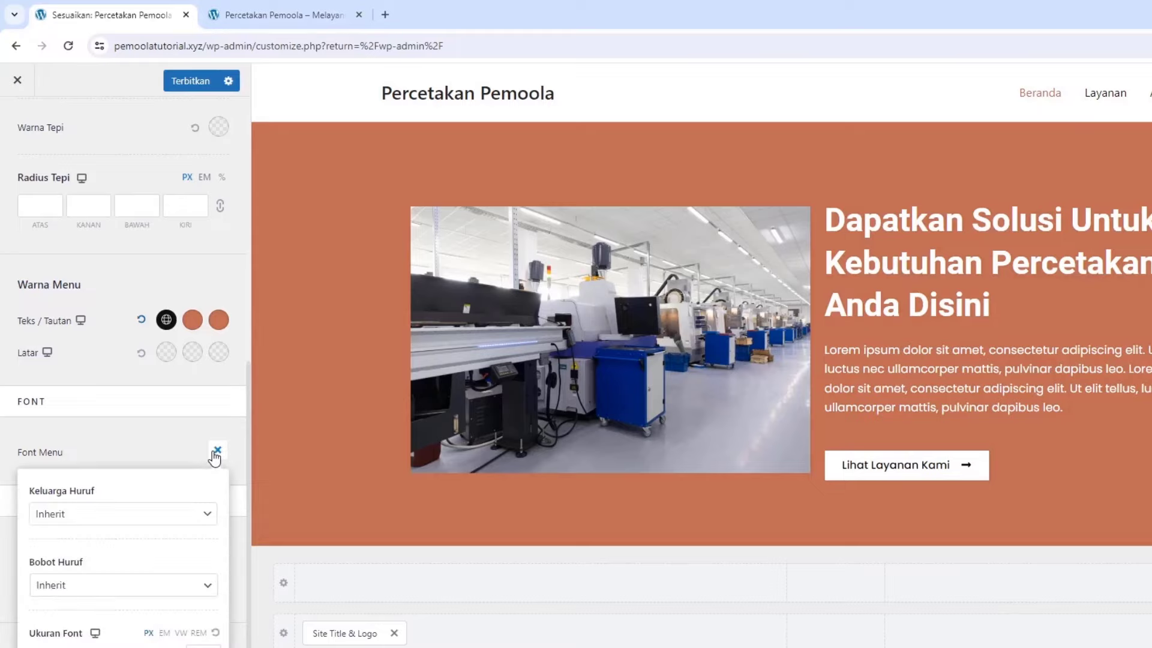
pyautogui.click(91, 587)
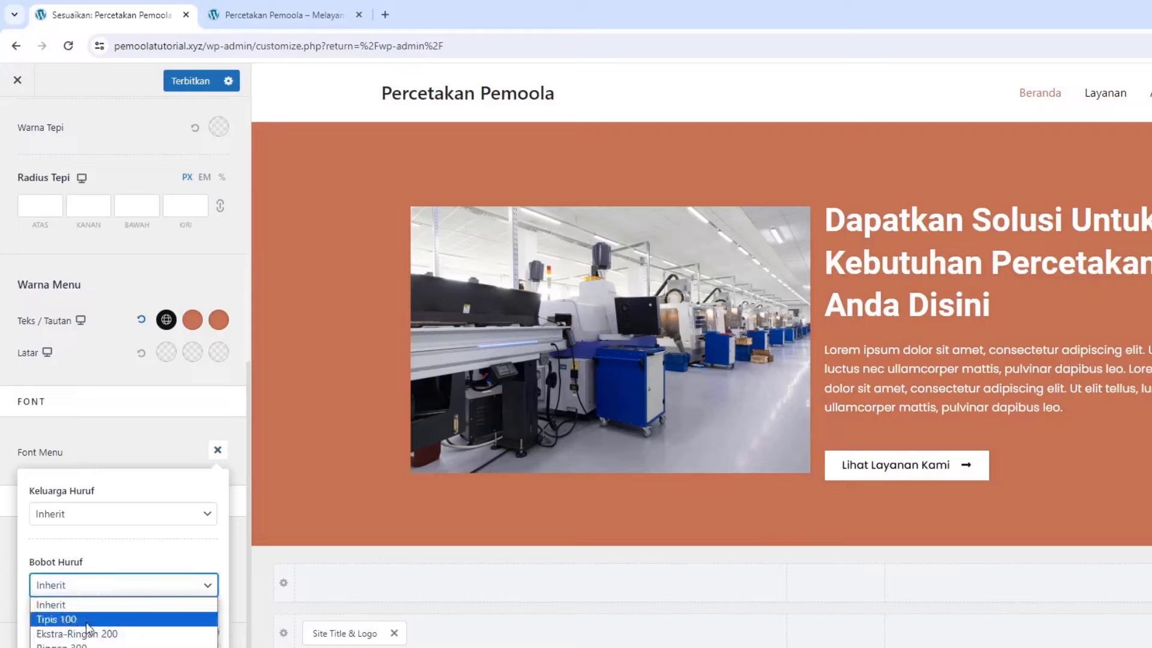
pyautogui.press('Down')
pyautogui.press('Down')
pyautogui.press('Down')
pyautogui.press('Down')
pyautogui.press('Down')
pyautogui.press('Return')
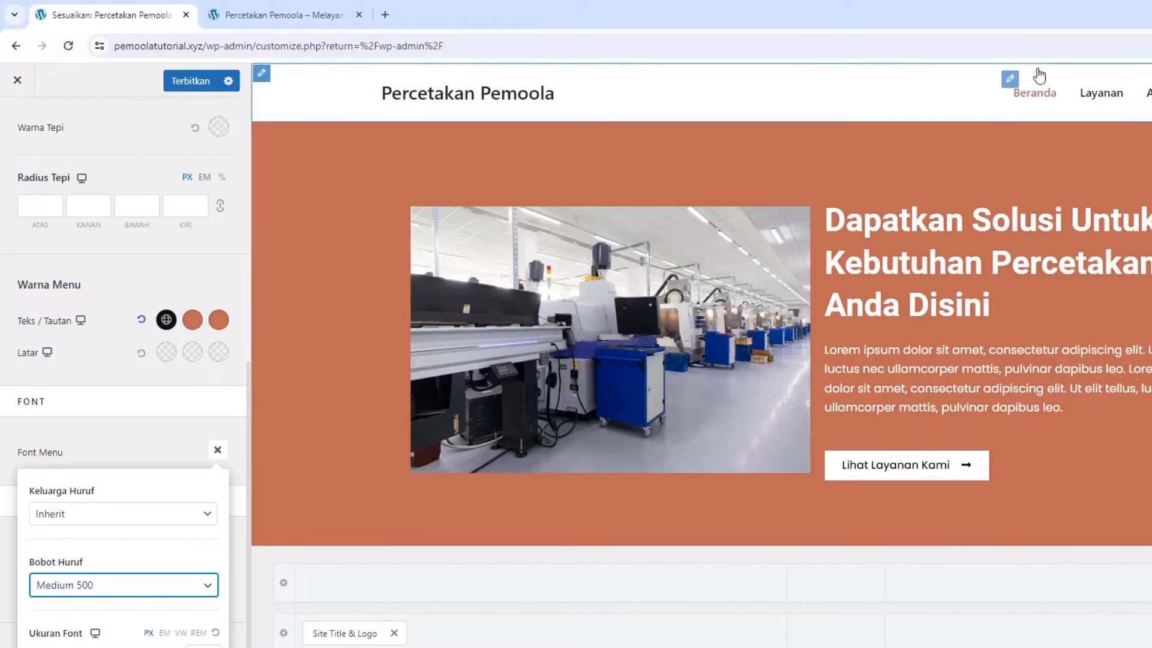
pyautogui.click(191, 81)
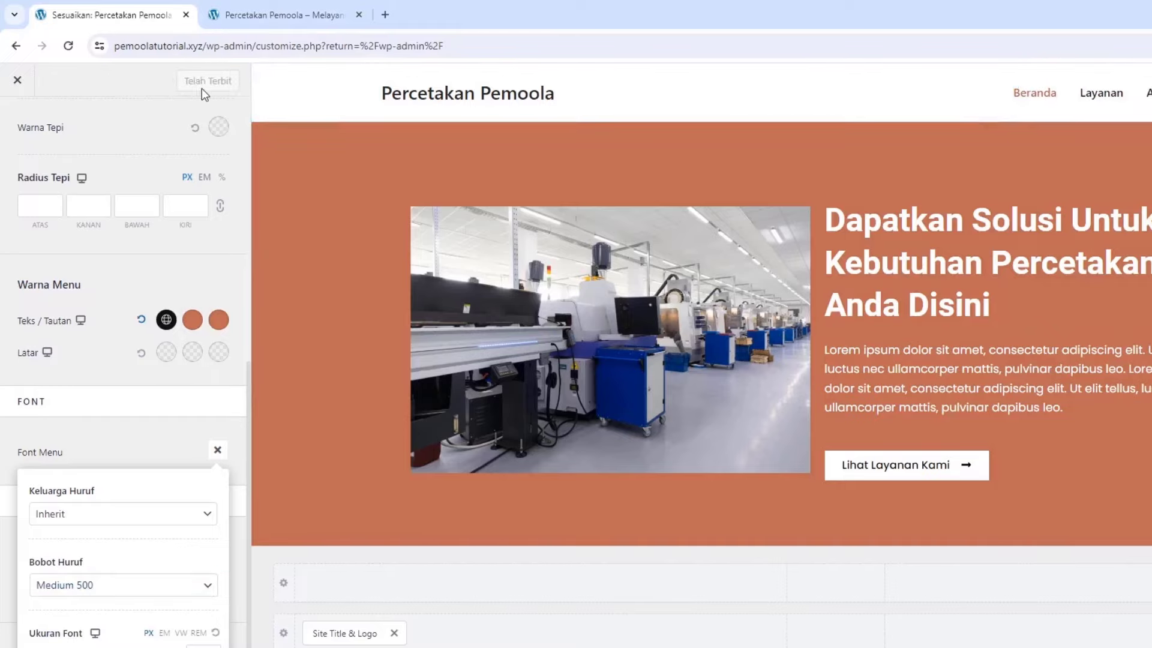
# Go to the footer builder's design options, trying then clearing a footer background colour
pyautogui.scroll(8, 92, 147)
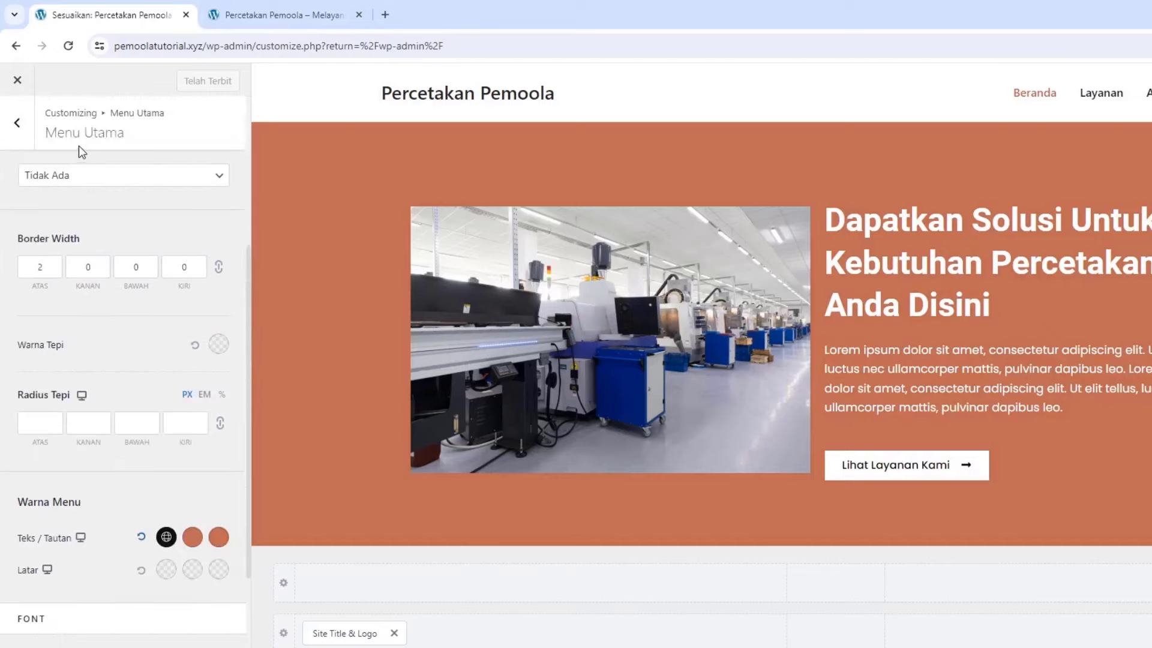
pyautogui.click(29, 128)
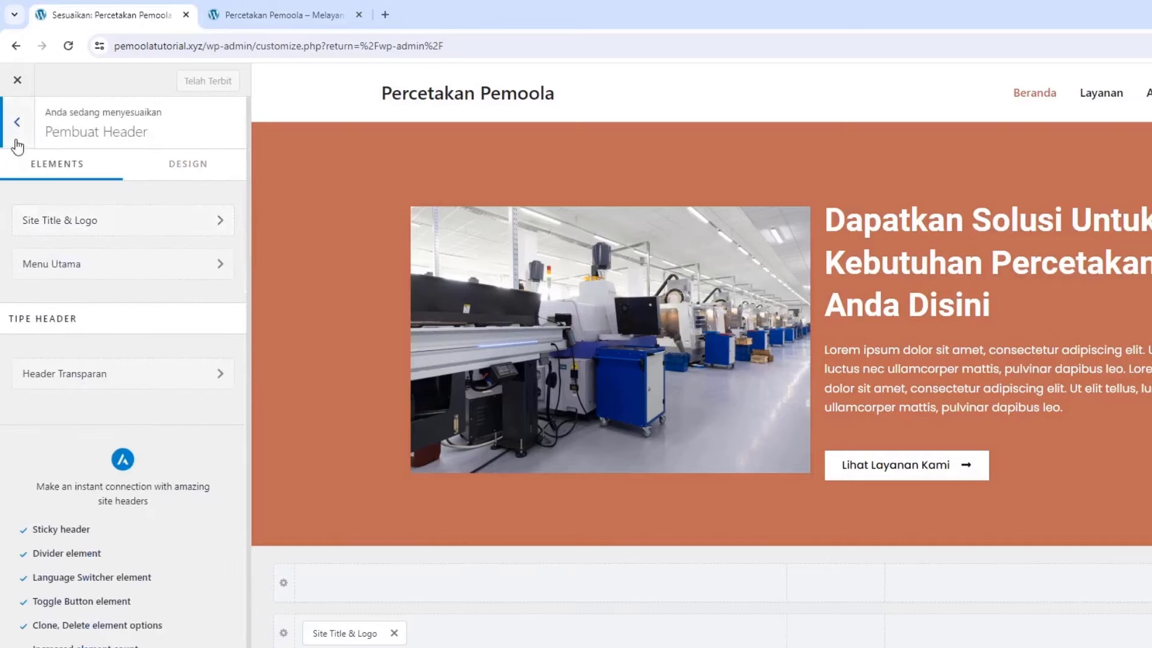
pyautogui.click(16, 139)
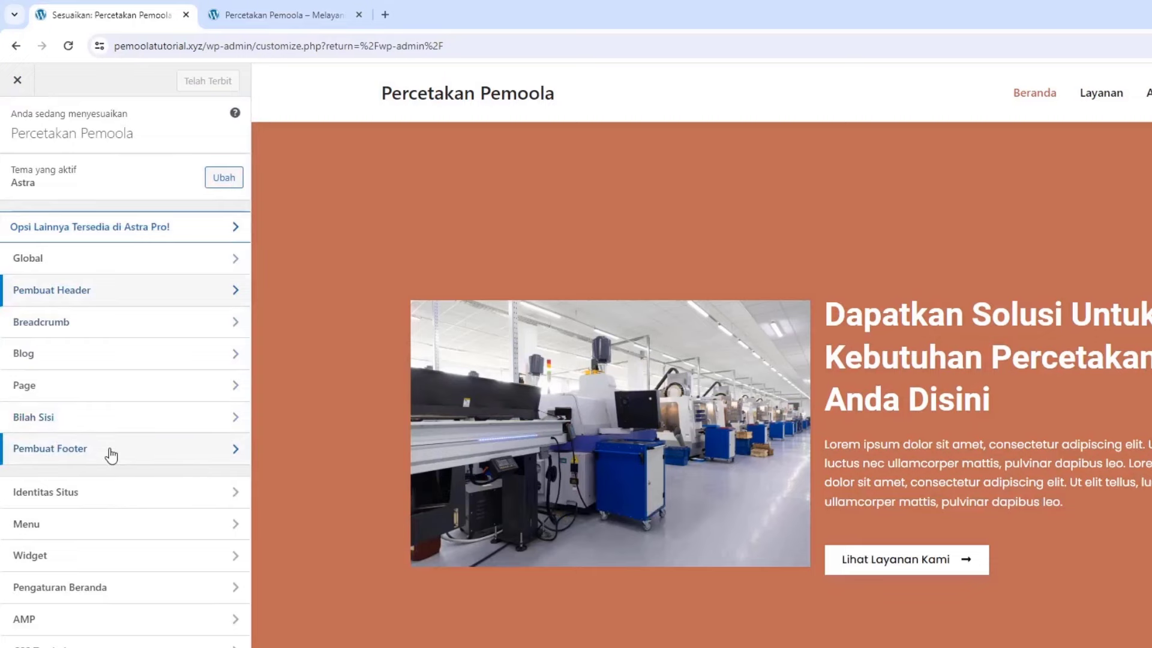
pyautogui.click(185, 456)
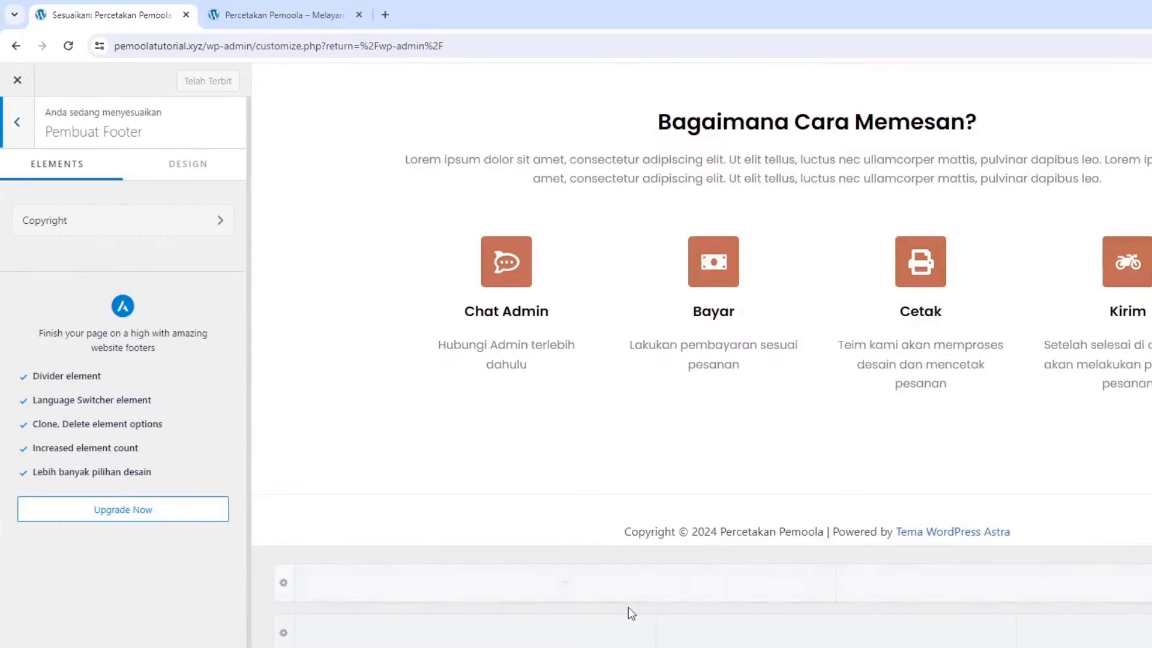
pyautogui.click(175, 171)
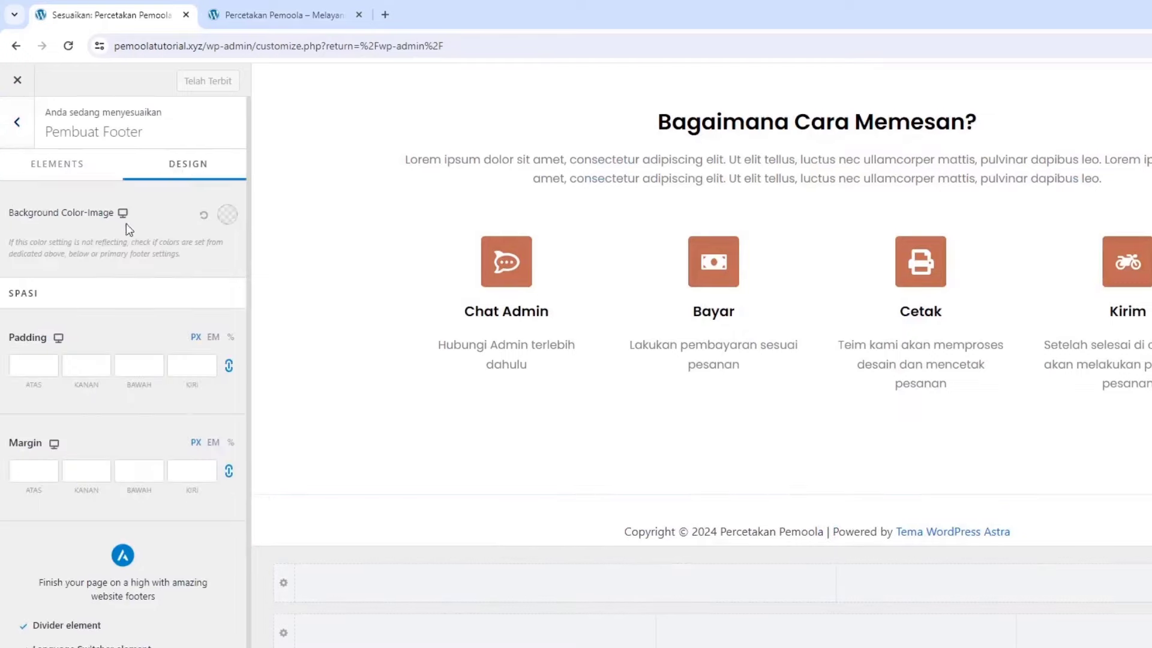
pyautogui.click(226, 215)
pyautogui.click(186, 287)
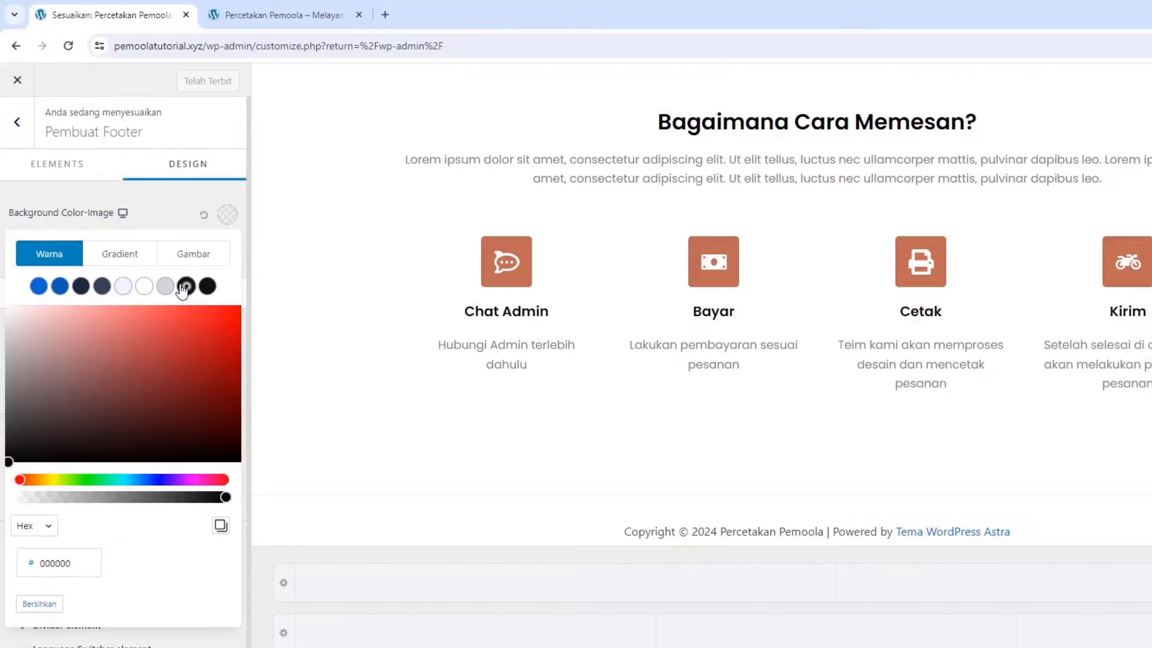
pyautogui.click(201, 214)
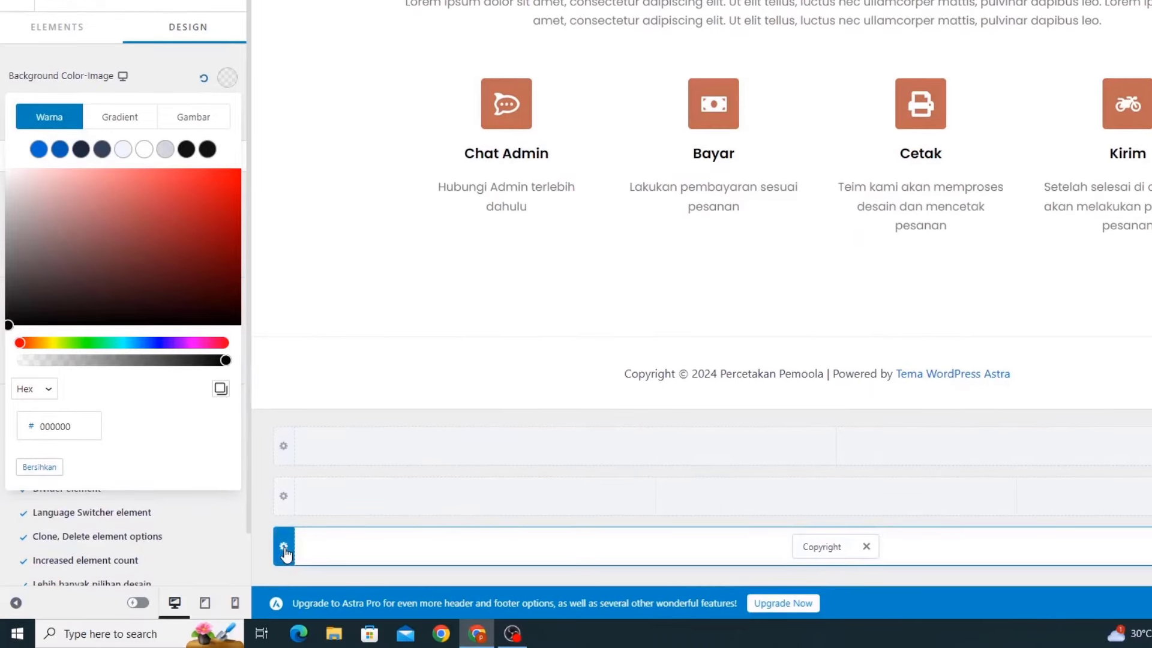
# Make the bottom footer row's background black
pyautogui.click(284, 547)
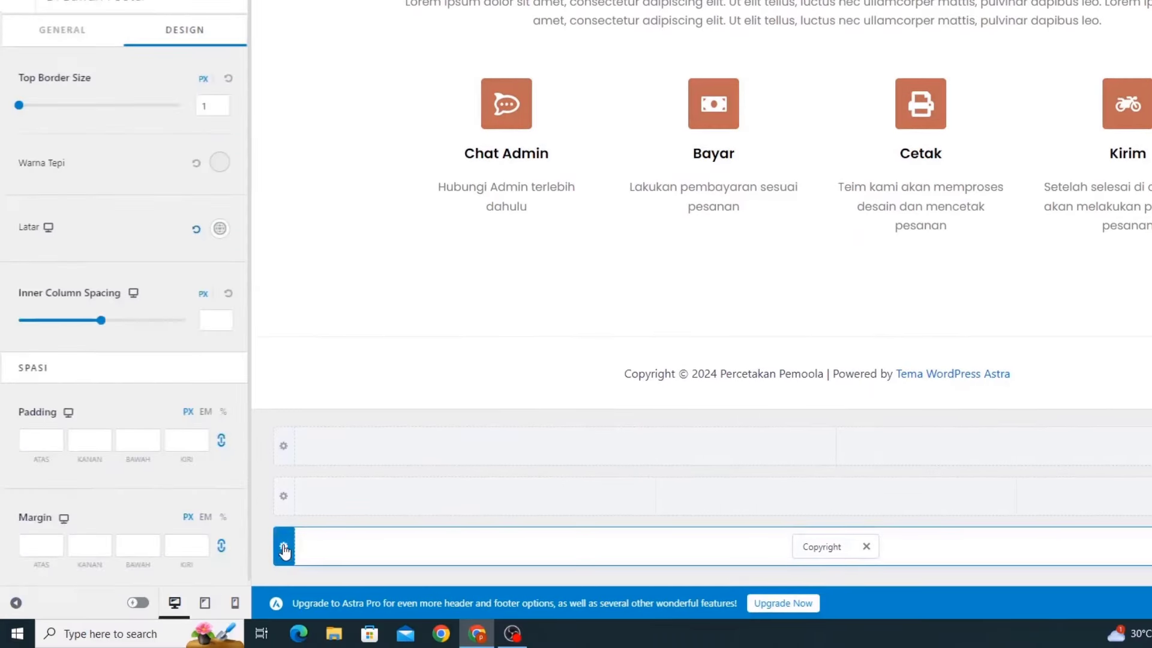
pyautogui.click(216, 235)
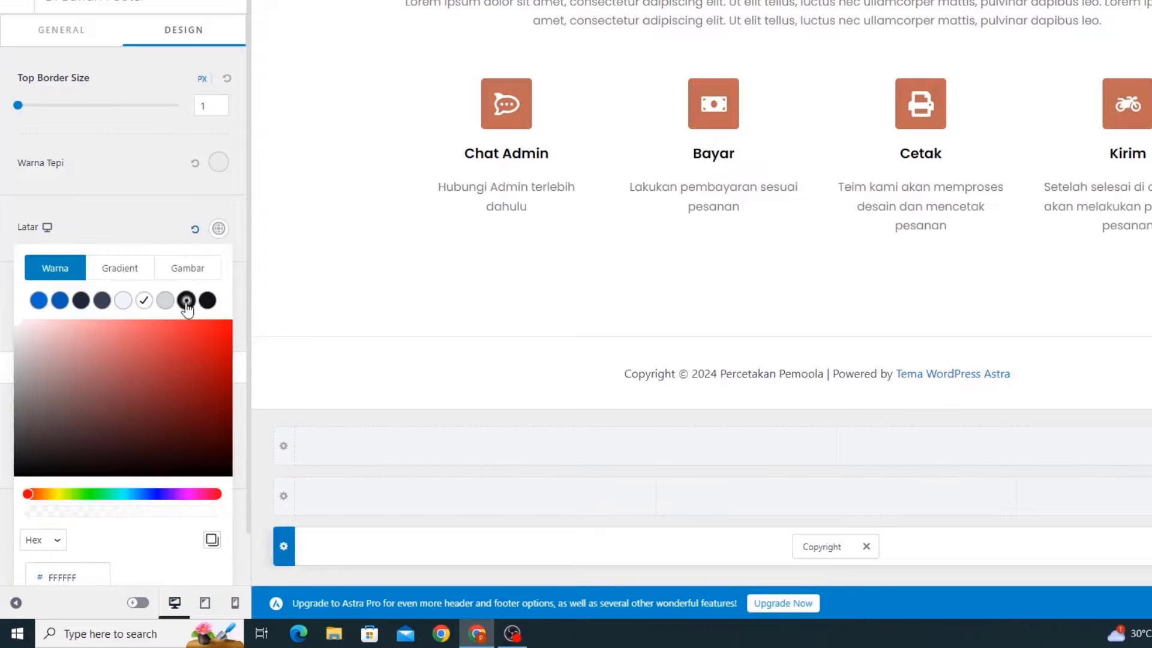
pyautogui.click(186, 300)
pyautogui.click(161, 220)
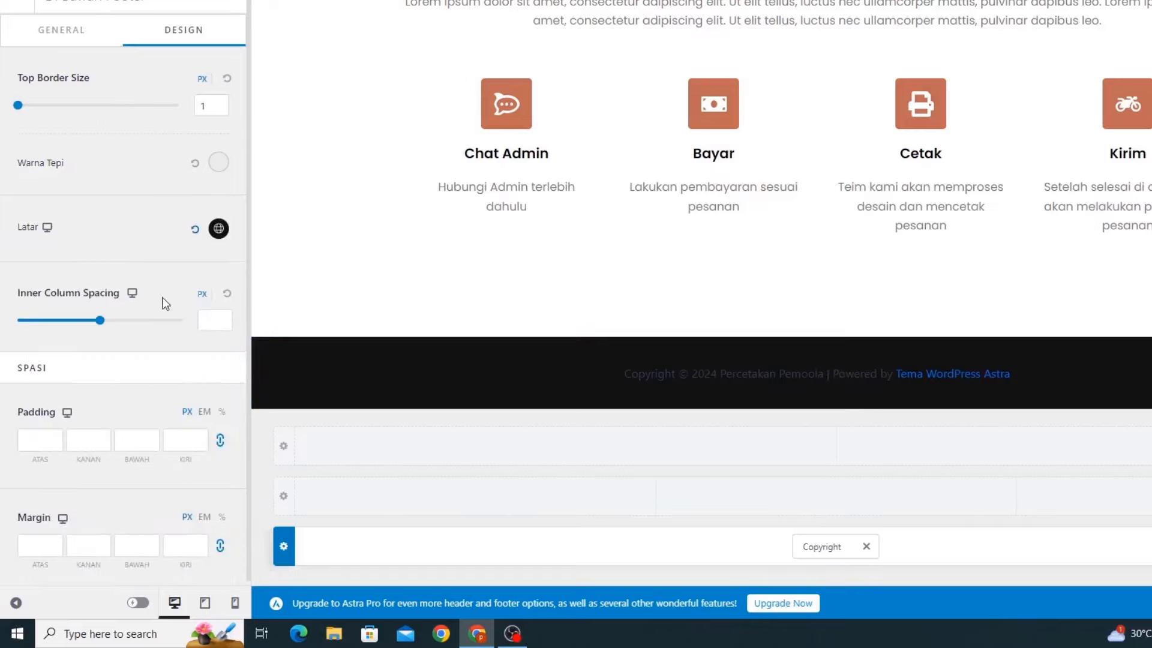
# Delete '| Powered by [theme_author]' from the Copyright text
pyautogui.click(811, 547)
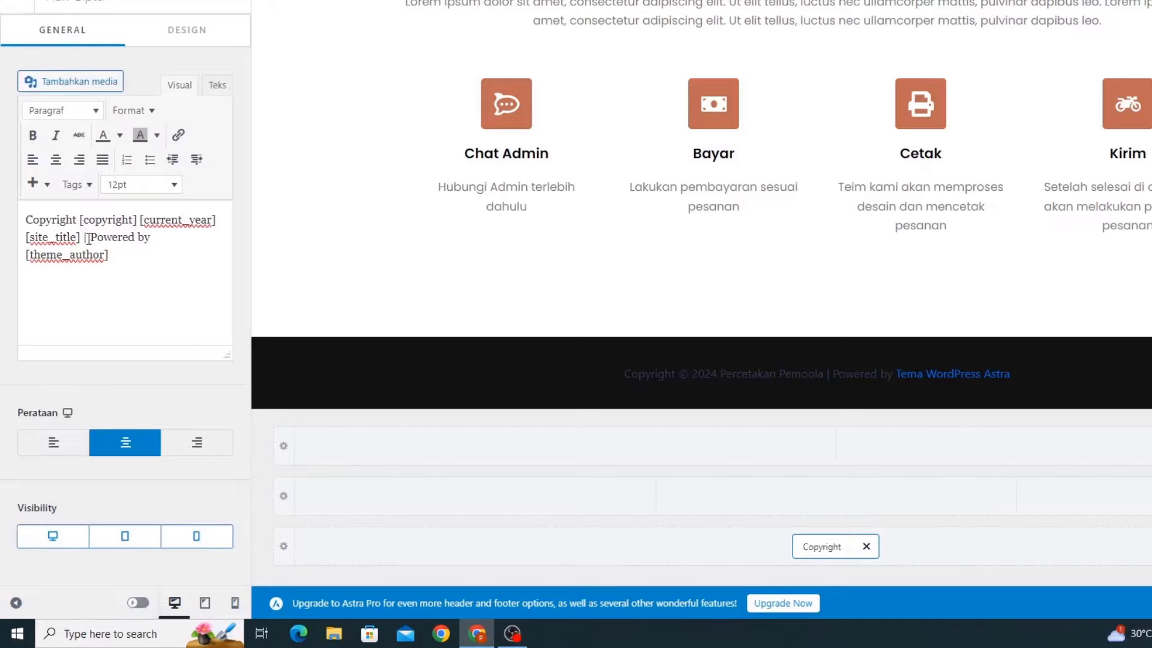
pyautogui.moveTo(84, 238); pyautogui.dragTo(136, 276)
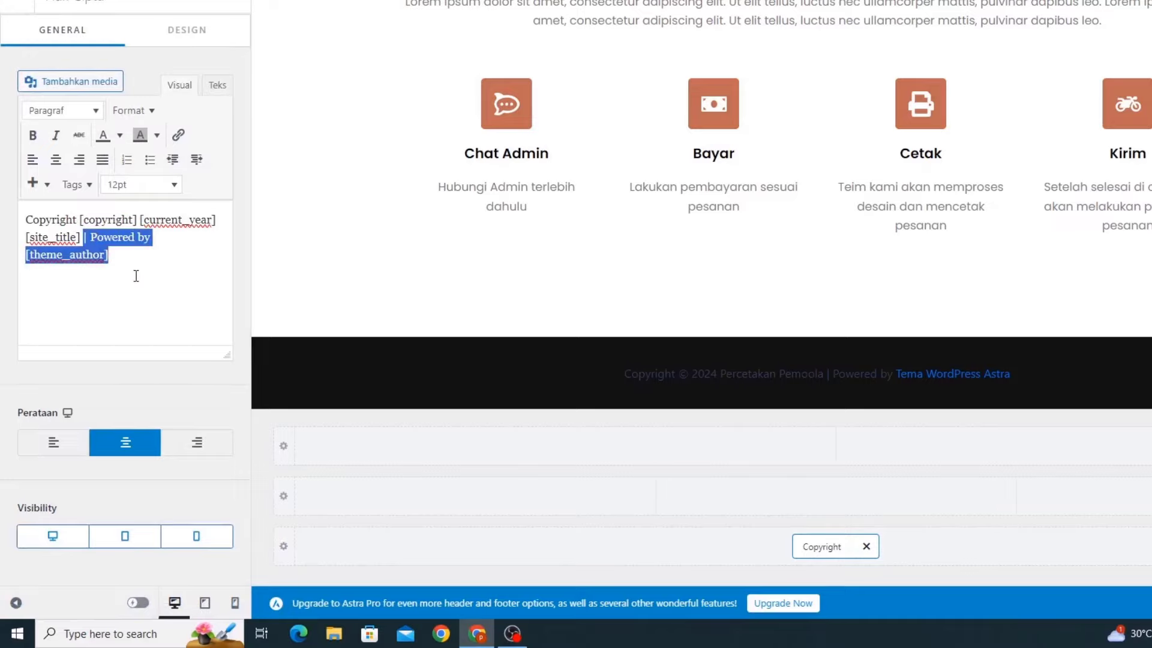
pyautogui.press('BackSpace')
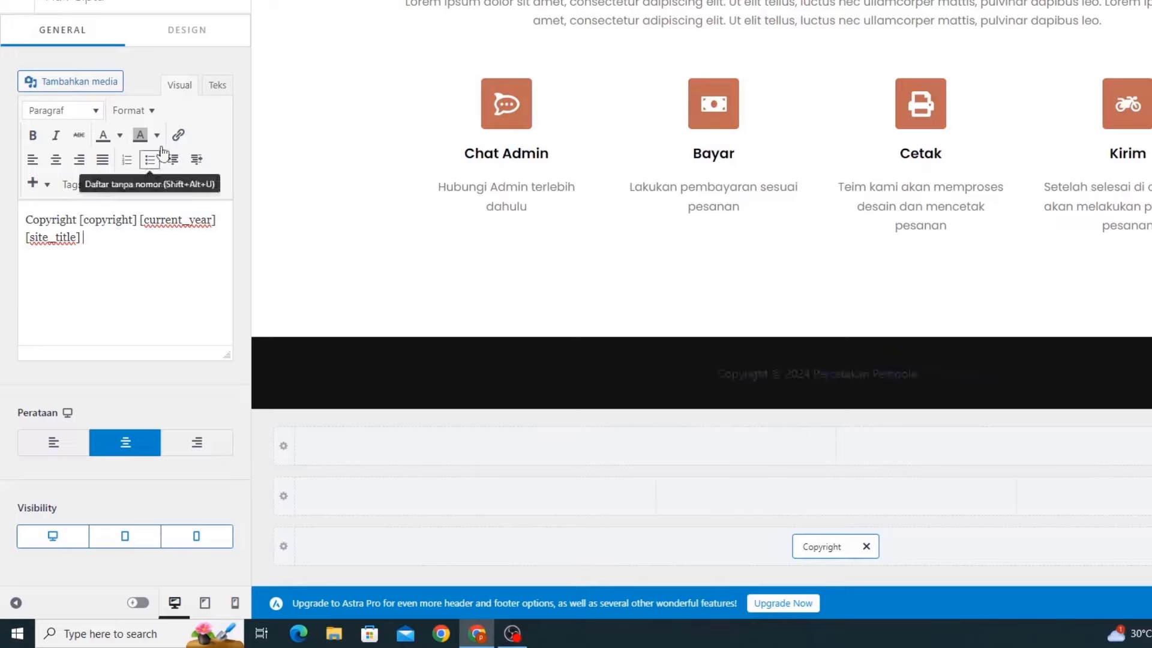
pyautogui.click(180, 44)
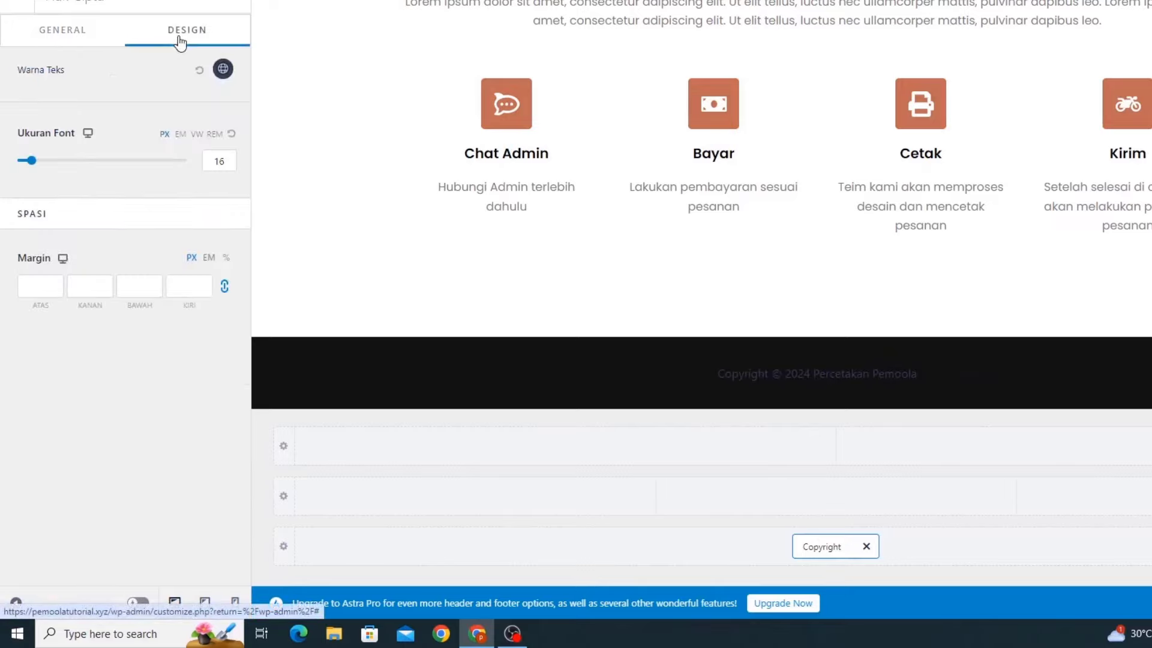